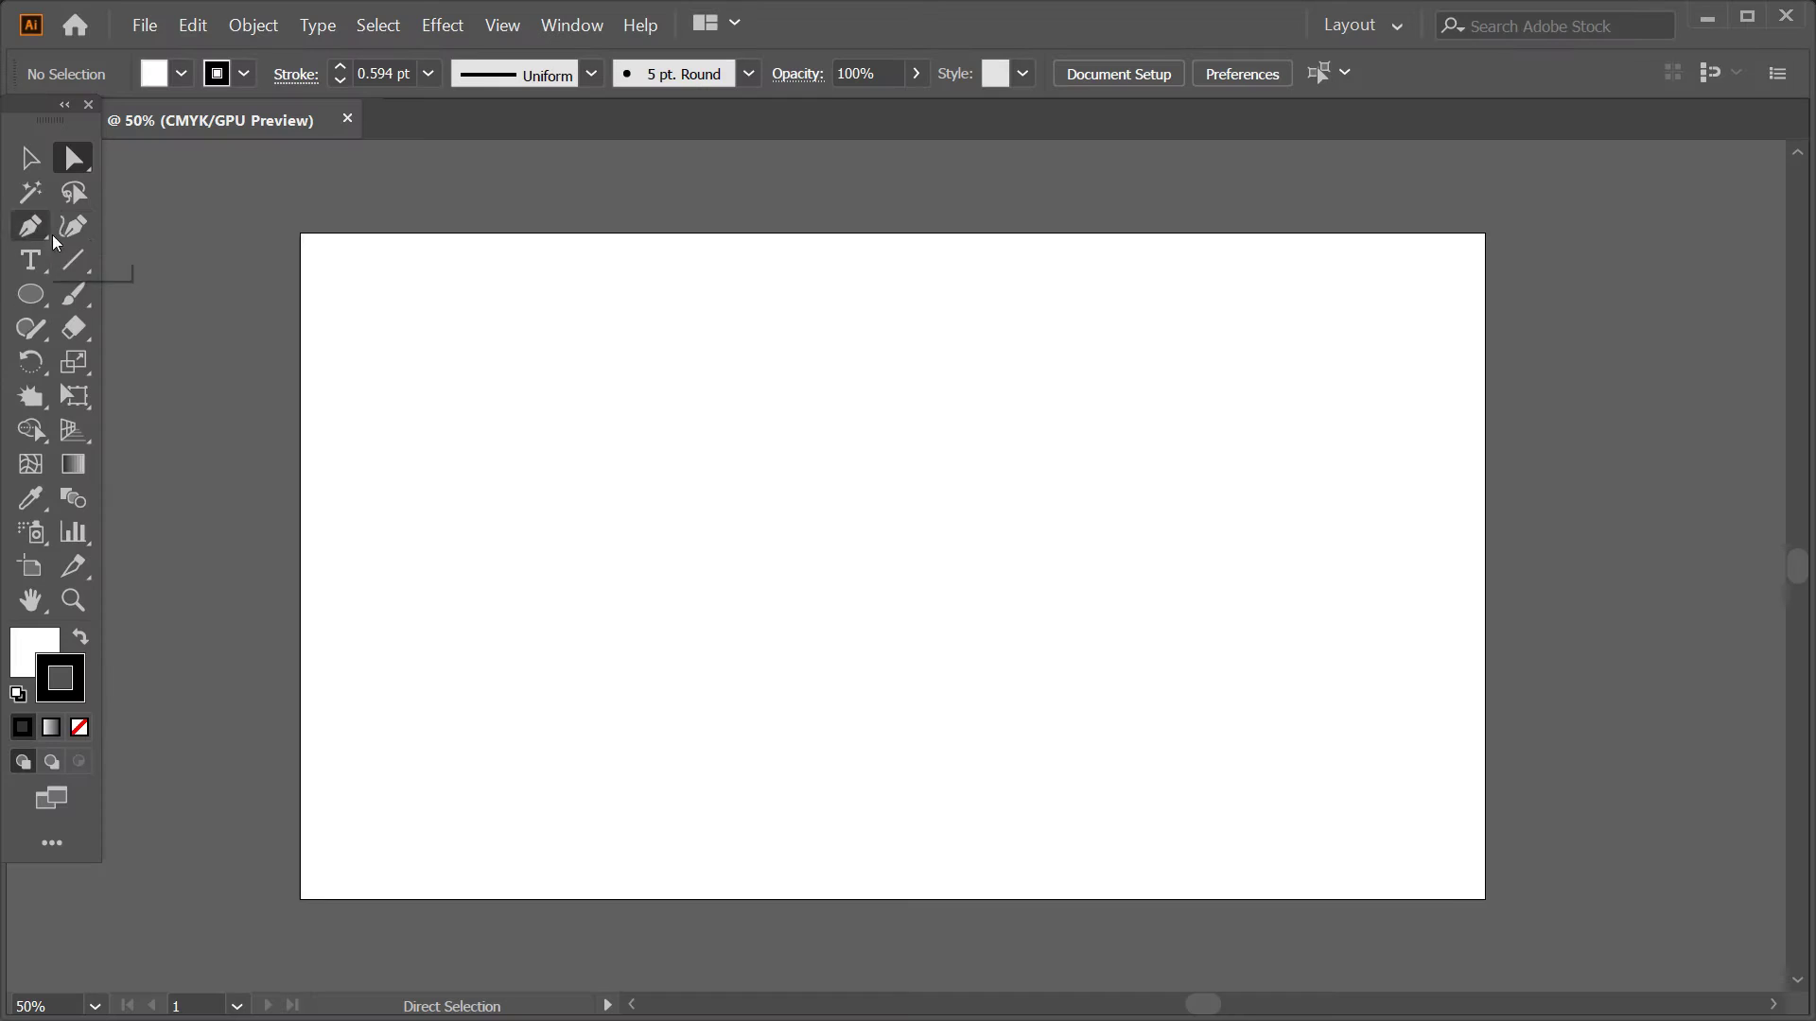
# - Select the Pen tool on the blank landscape document
pyautogui.click(32, 229)
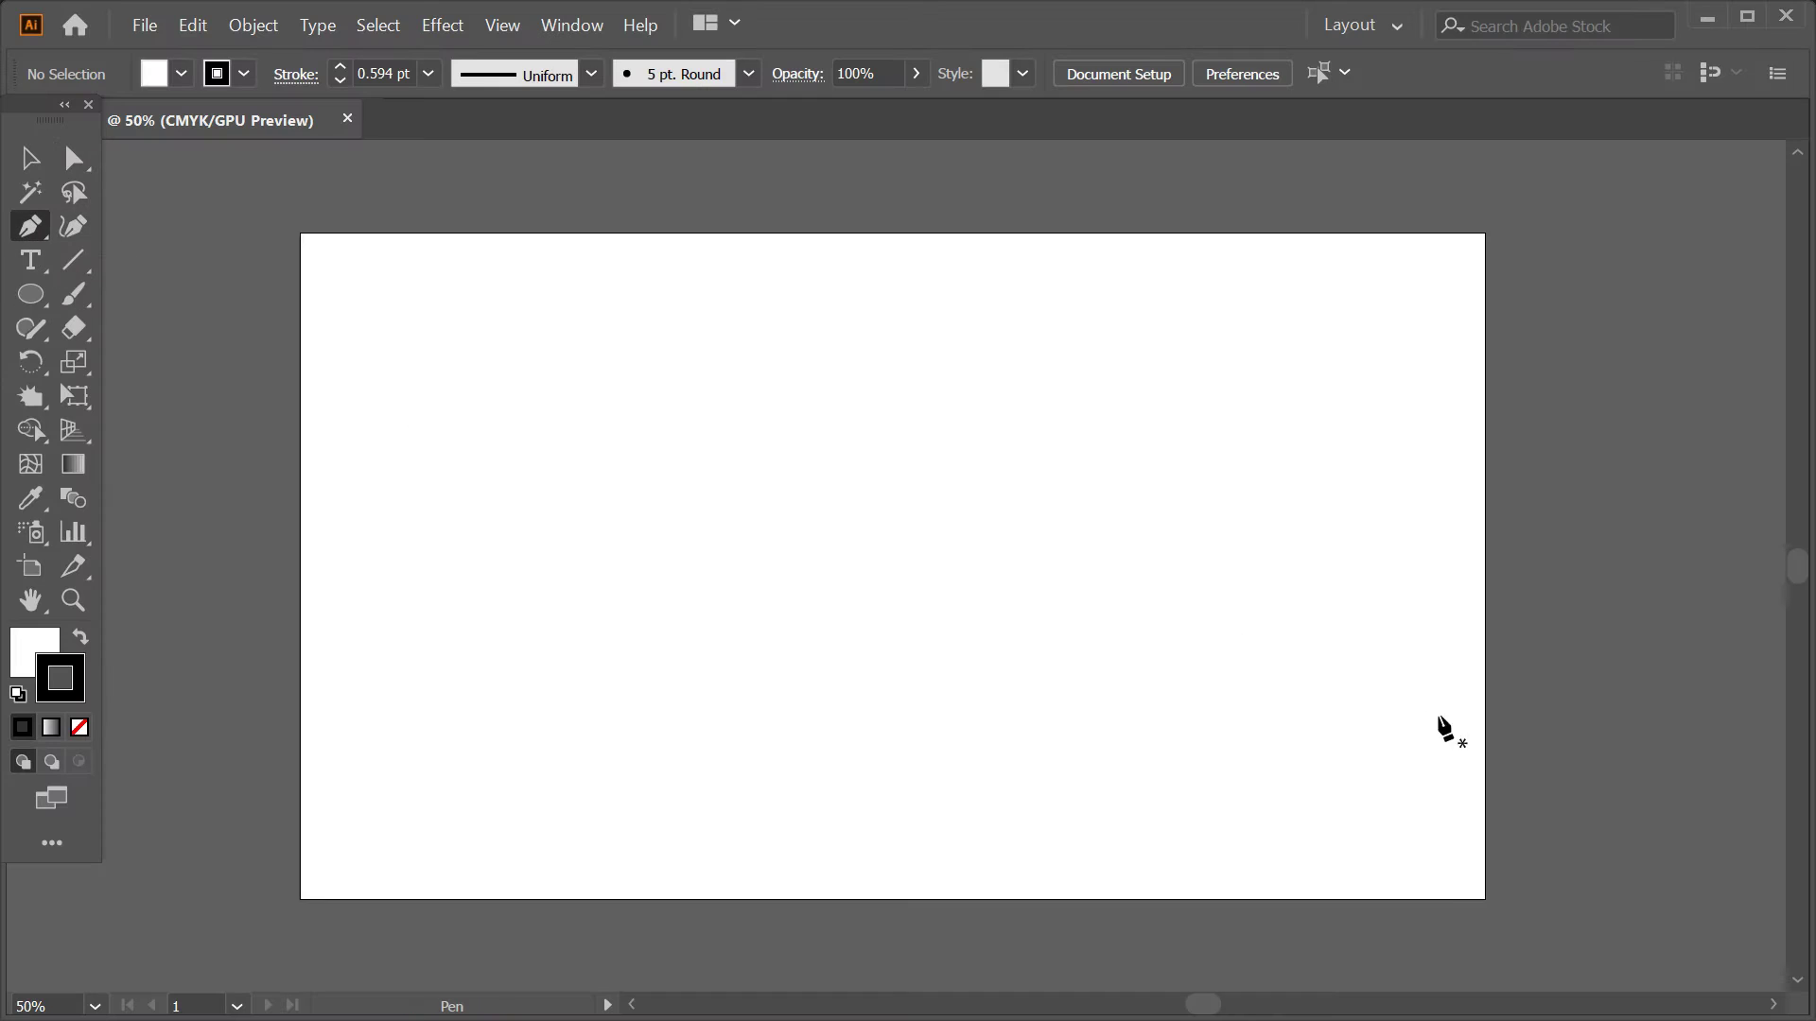
# - Pen-draw a closed hull with a flat bottom, curved bow tip and long straight top edge
pyautogui.click(1499, 724)
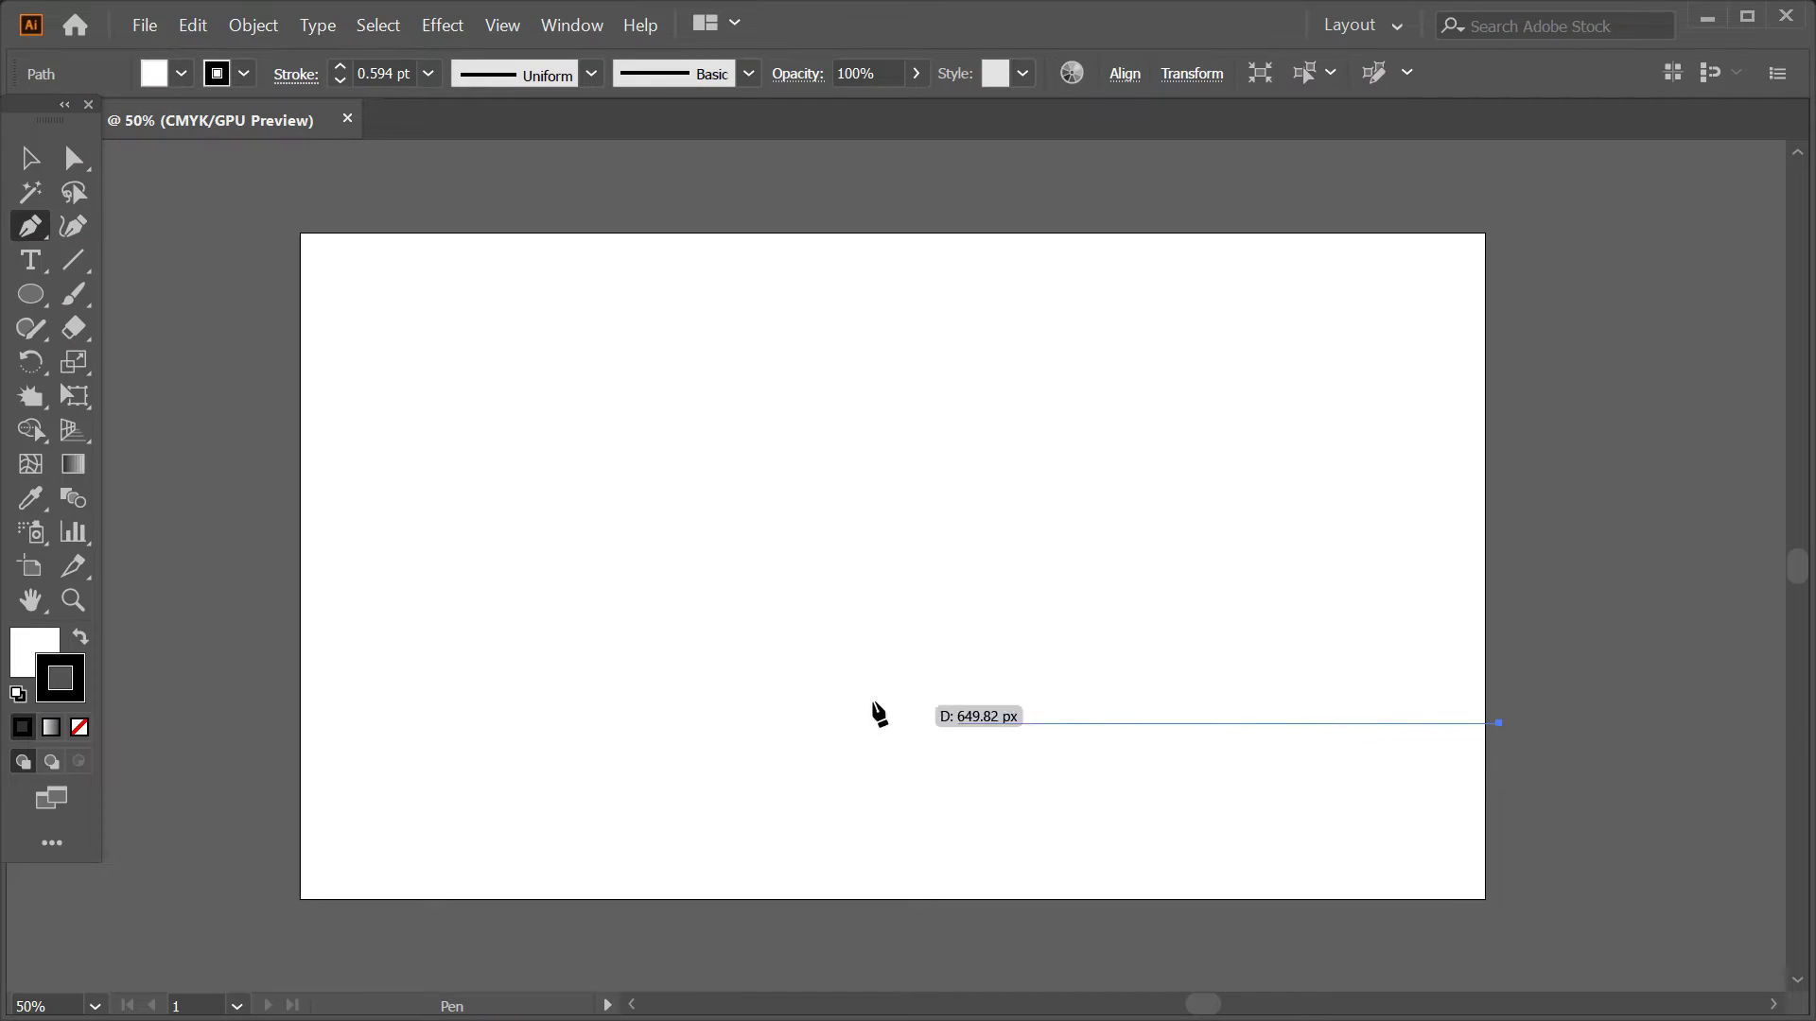
pyautogui.click(828, 723)
pyautogui.moveTo(510, 504); pyautogui.dragTo(452, 349)
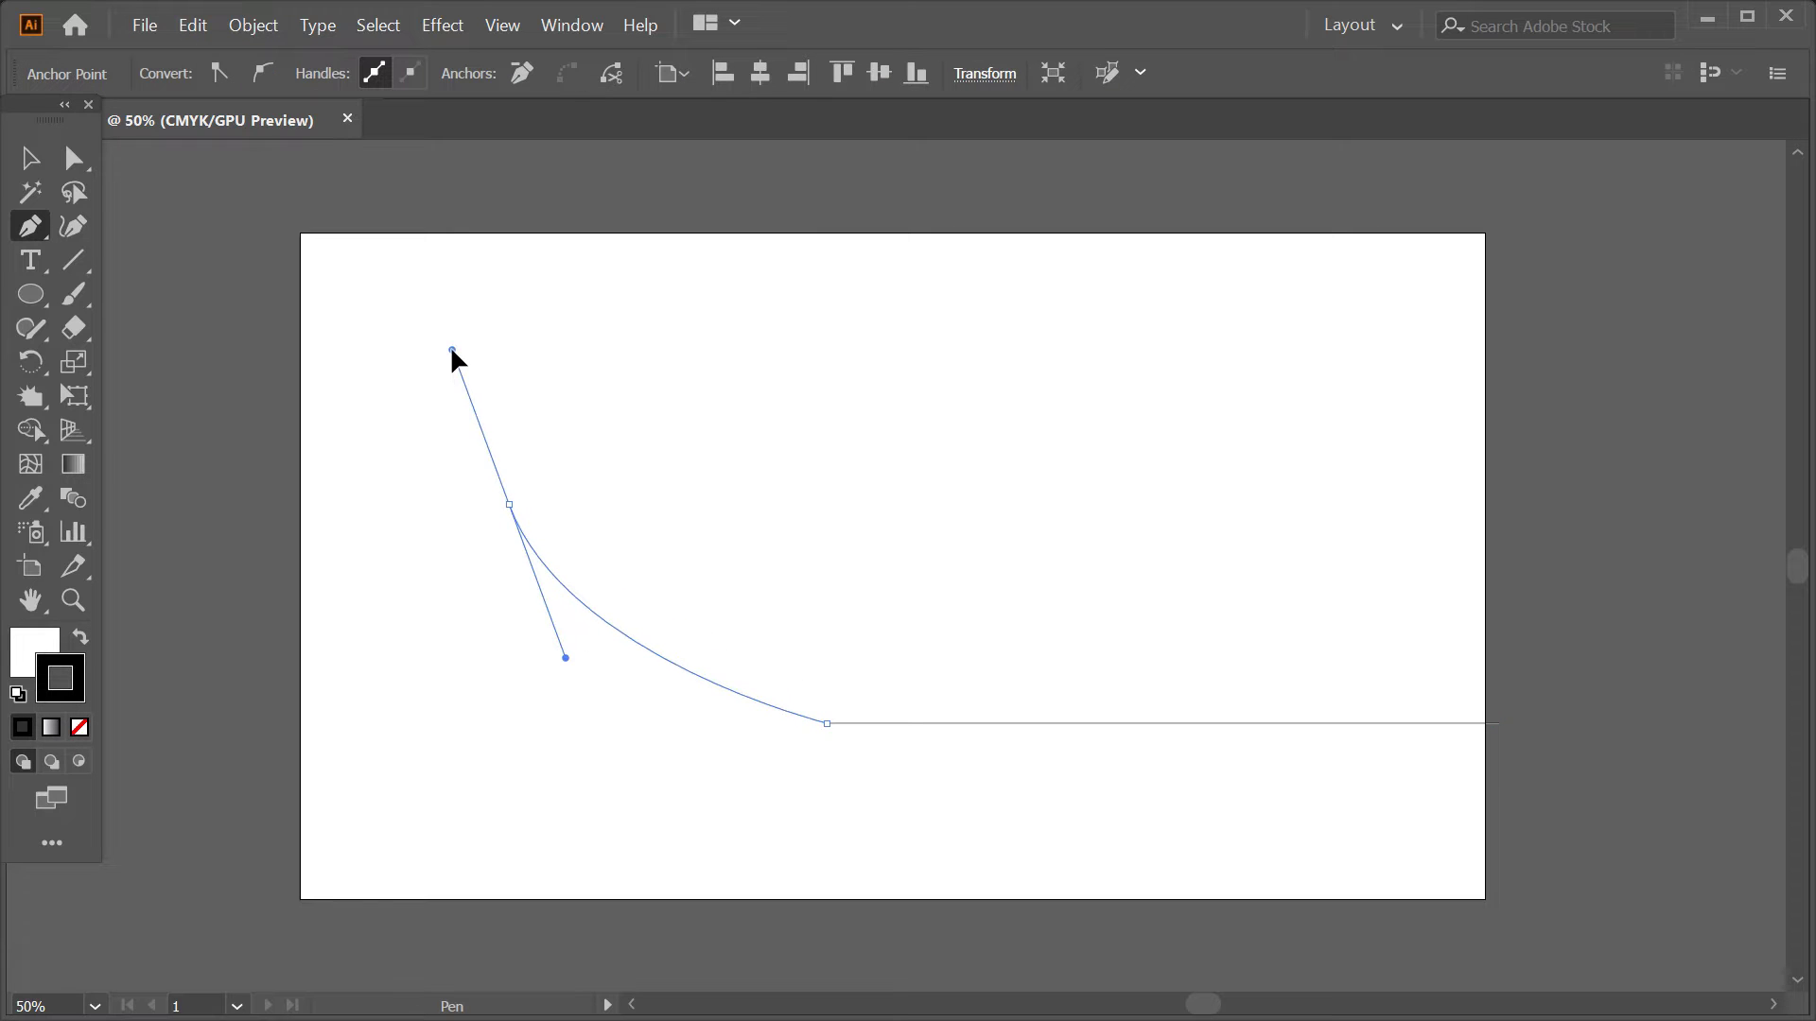
pyautogui.moveTo(591, 500); pyautogui.dragTo(646, 486)
pyautogui.hotkey('ctrl', 'z')
pyautogui.click(591, 504)
pyautogui.moveTo(698, 565); pyautogui.dragTo(934, 592)
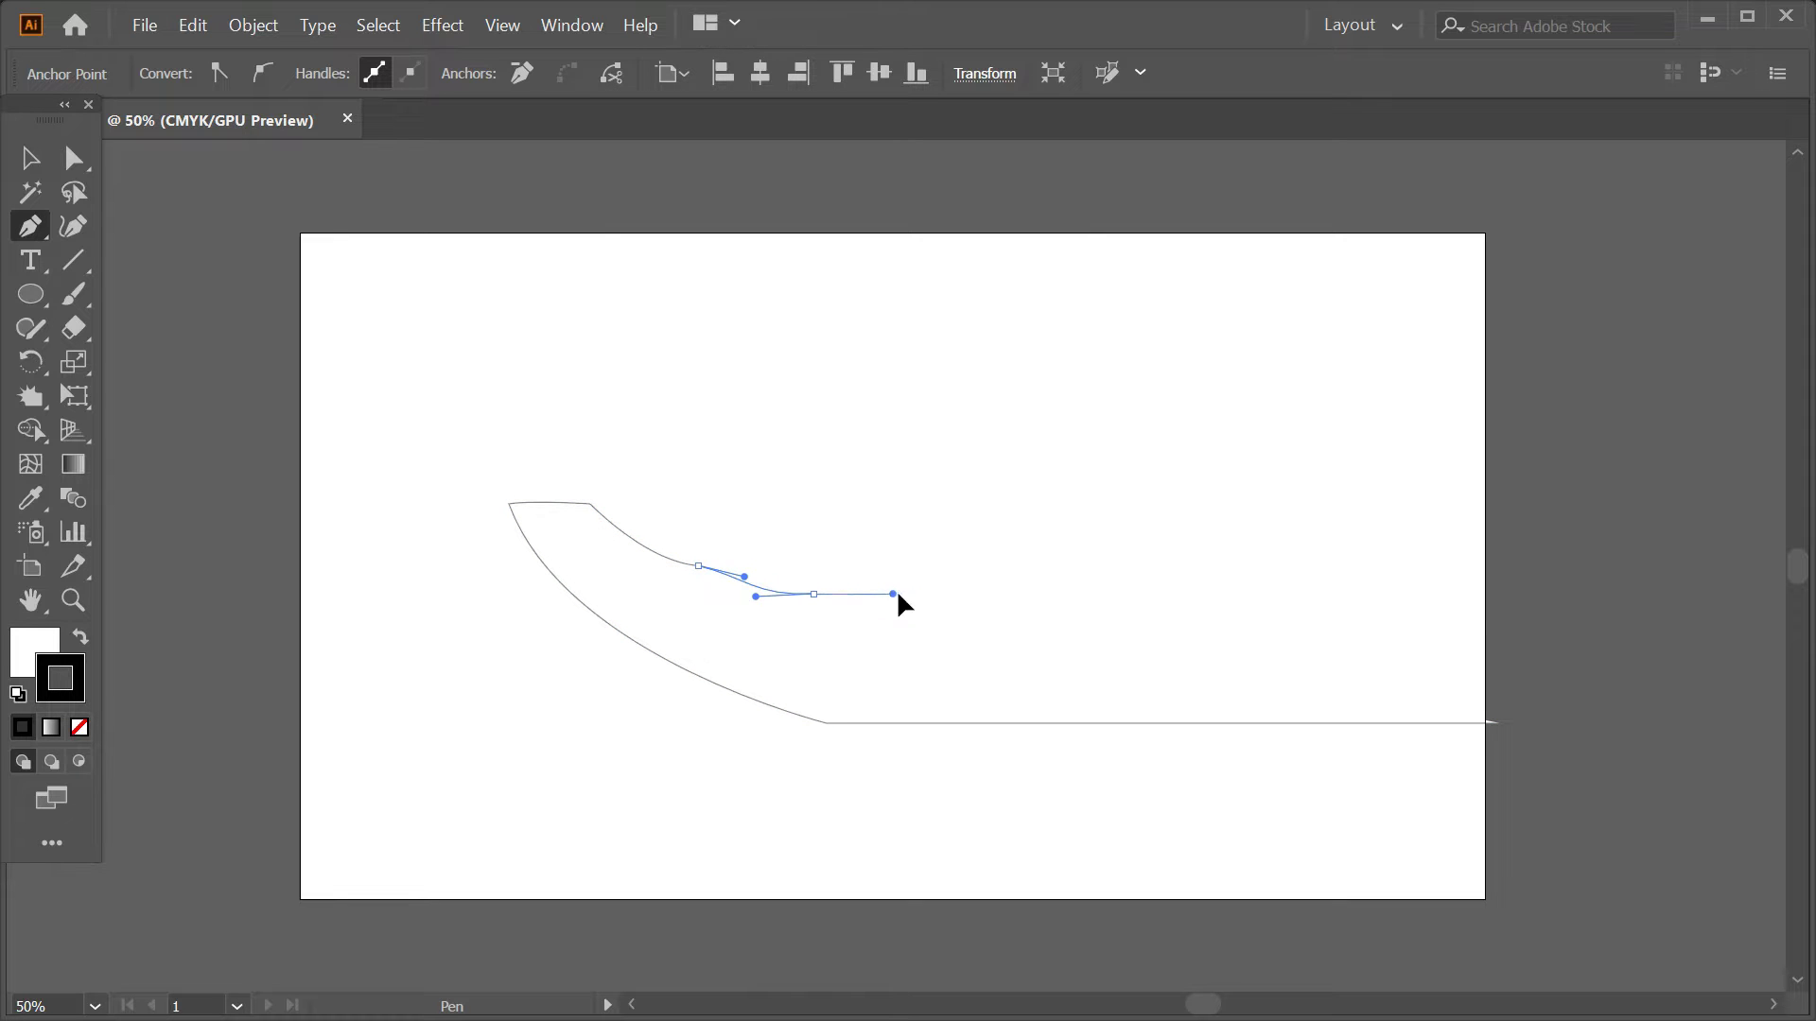
pyautogui.click(1485, 594)
pyautogui.click(1499, 723)
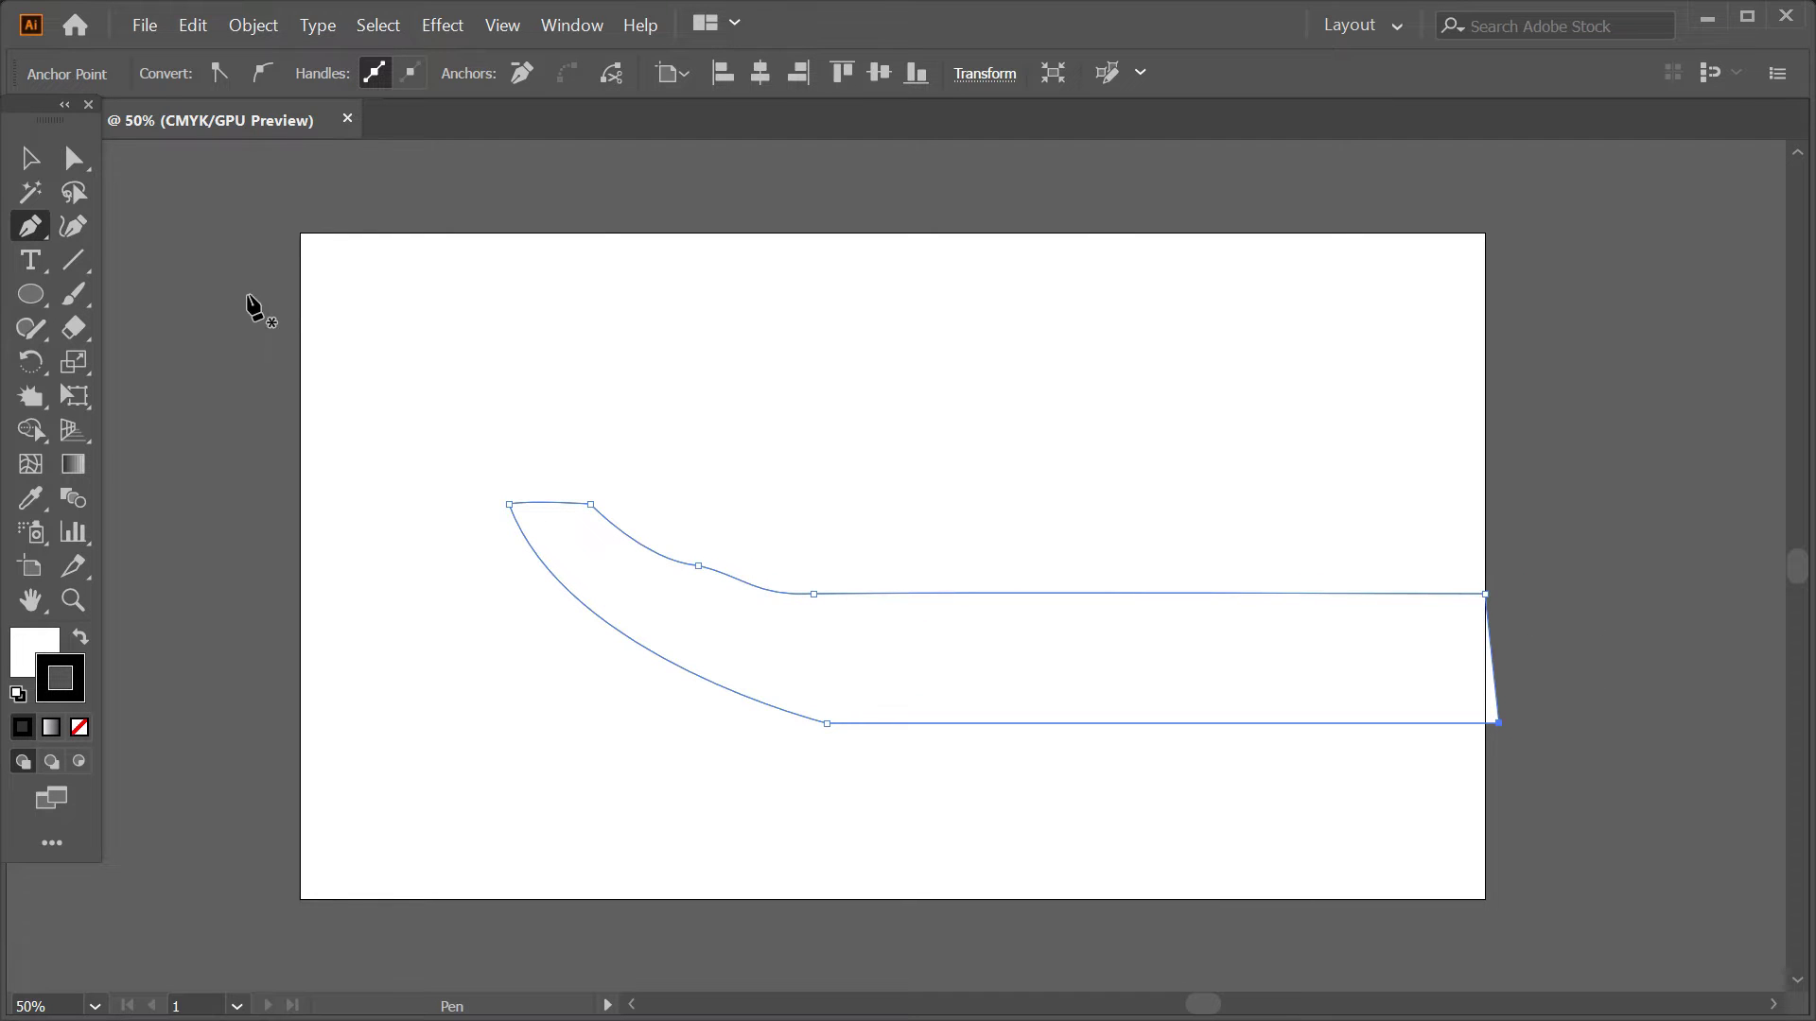
# - Smooth the hull's upper curve with the Curvature tool, then deselect
pyautogui.click(72, 226)
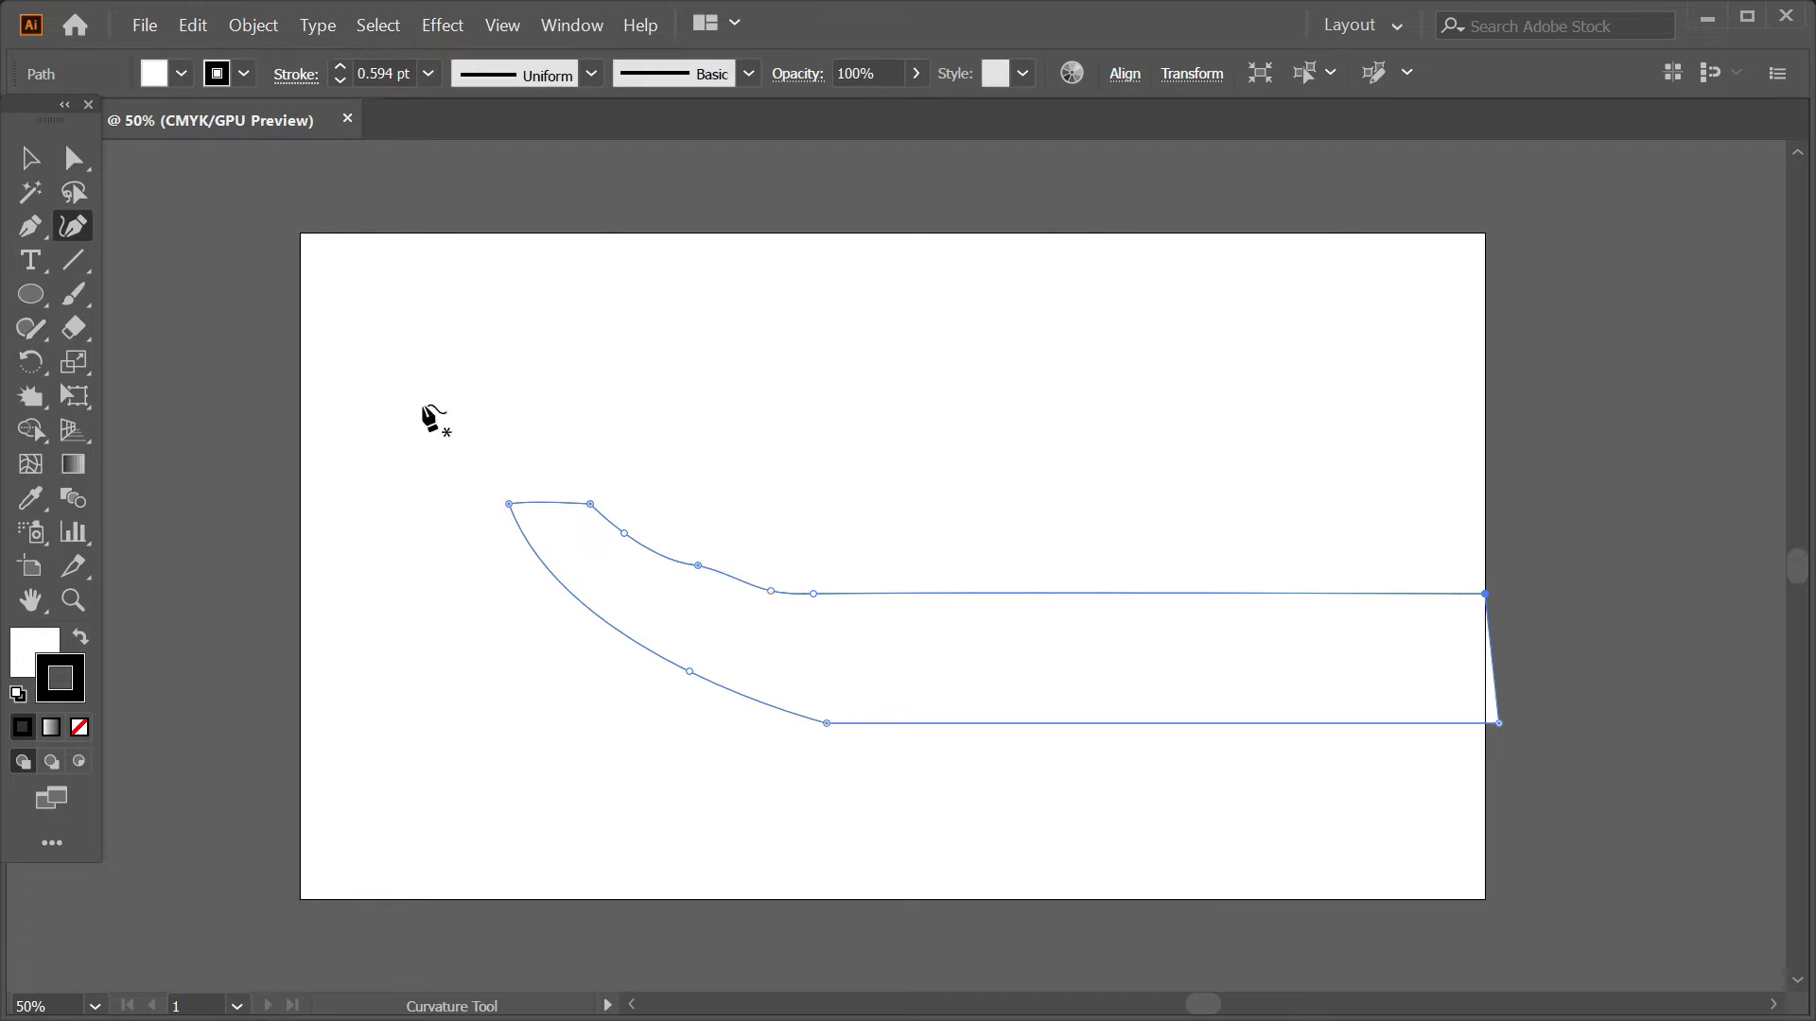
pyautogui.click(702, 574)
pyautogui.moveTo(812, 594)
pyautogui.mouseDown()
pyautogui.moveTo(775, 603)
pyautogui.moveTo(799, 593)
pyautogui.mouseUp()
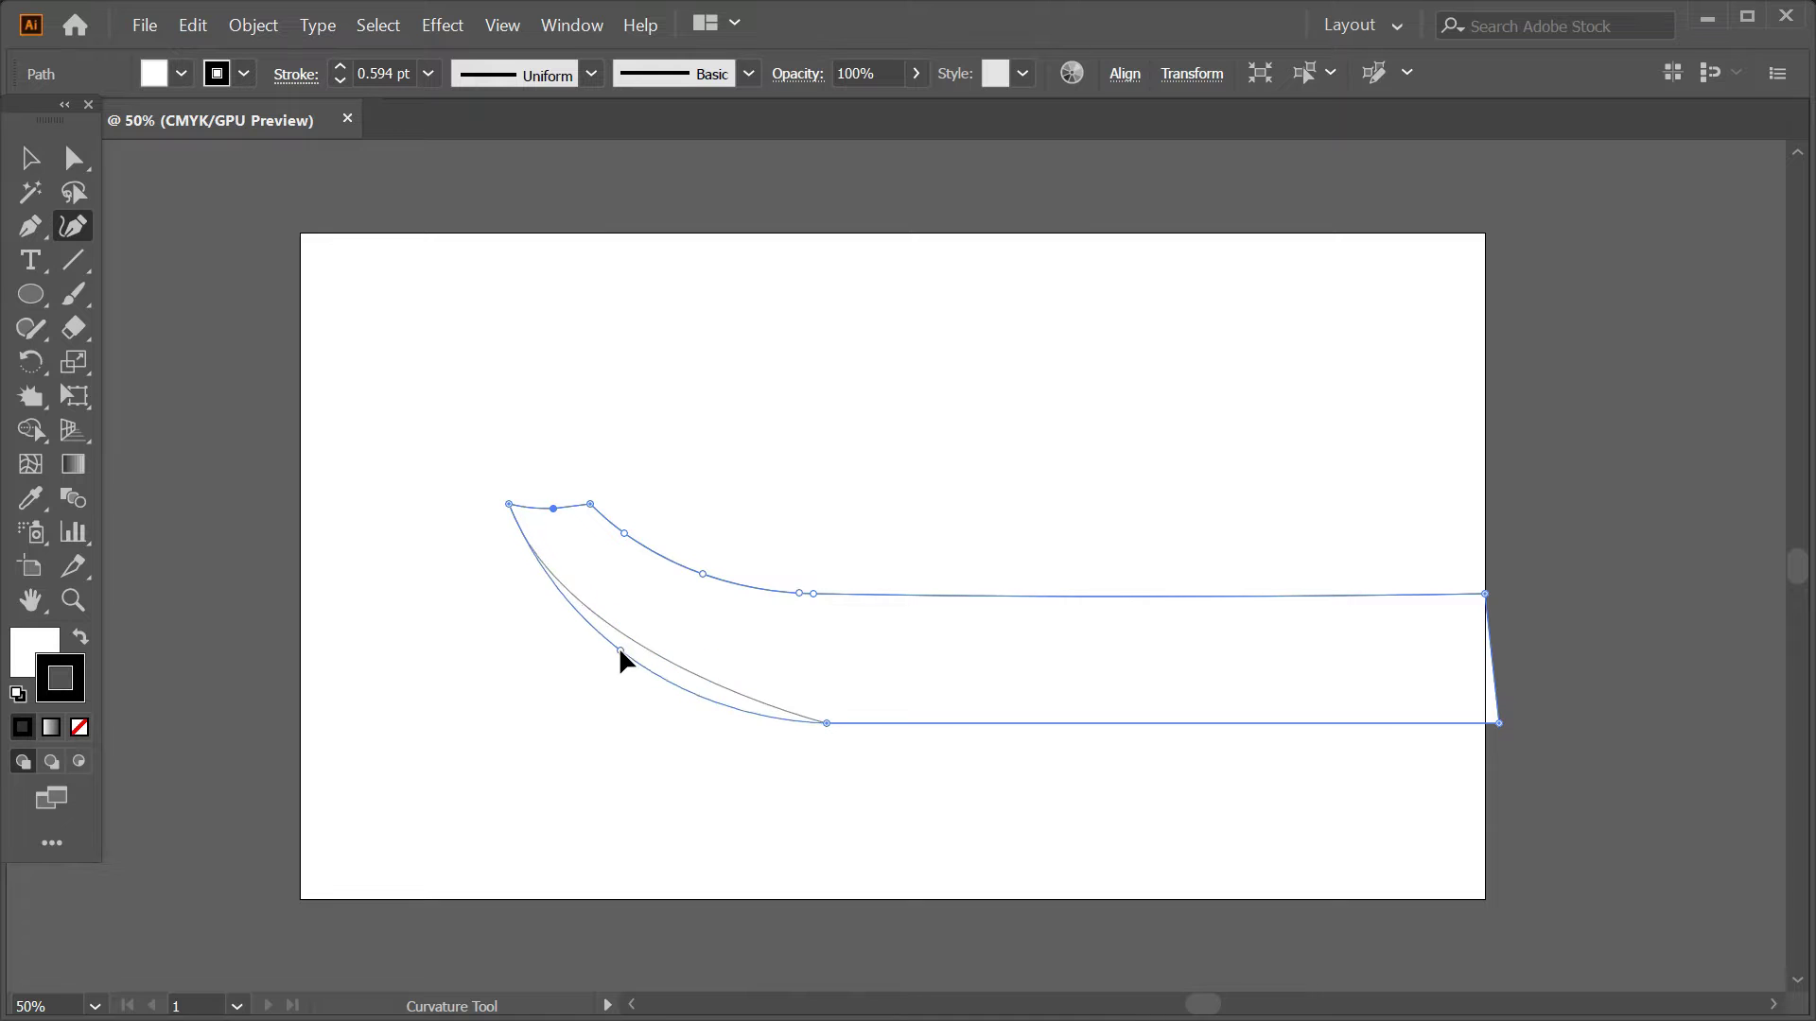
pyautogui.press('v')
pyautogui.click(702, 438)
# - Adjust the bow's top-left anchors with Direct Selection and nudge the hull right
pyautogui.click(906, 613)
pyautogui.press('a')
pyautogui.moveTo(434, 397)
pyautogui.mouseDown()
pyautogui.moveTo(678, 564)
pyautogui.moveTo(587, 519)
pyautogui.mouseUp()
pyautogui.click(677, 490)
pyautogui.click(616, 530)
pyautogui.click(782, 442)
pyautogui.moveTo(1108, 734); pyautogui.dragTo(1134, 731)
# - Finish positioning the hull and draw a small square above it
pyautogui.click(710, 697)
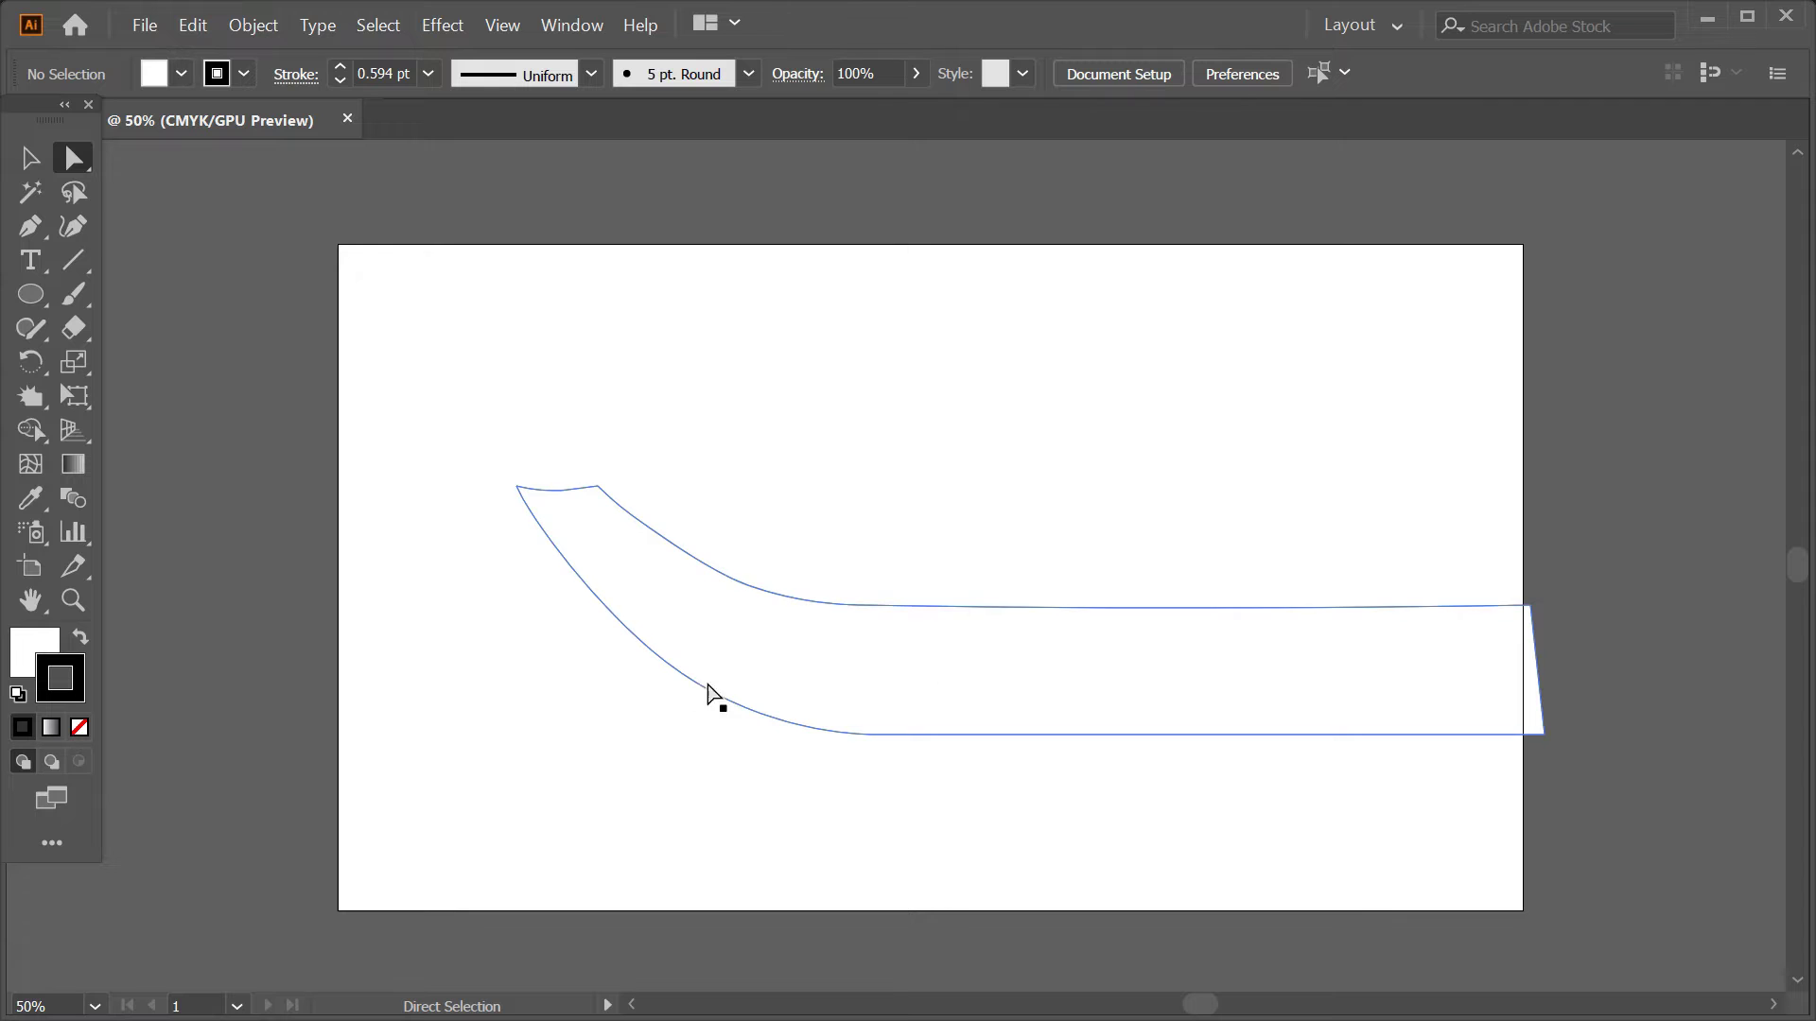
pyautogui.click(586, 575)
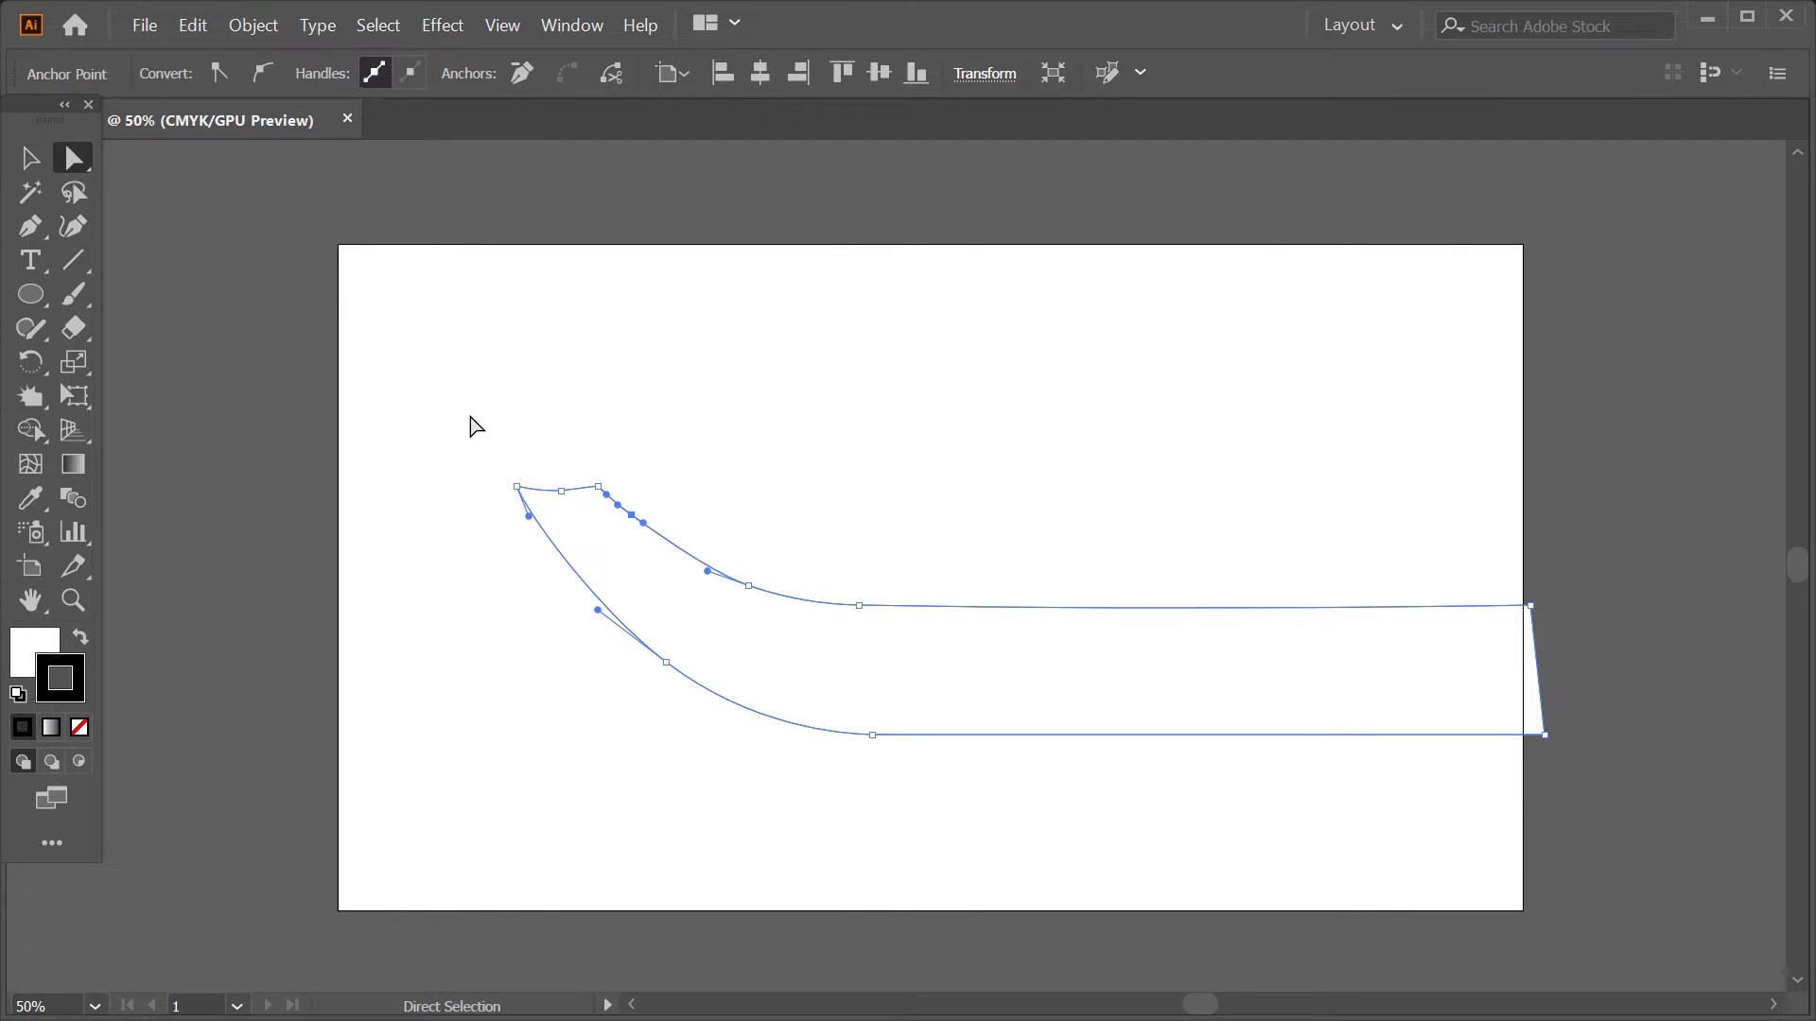
pyautogui.click(232, 508)
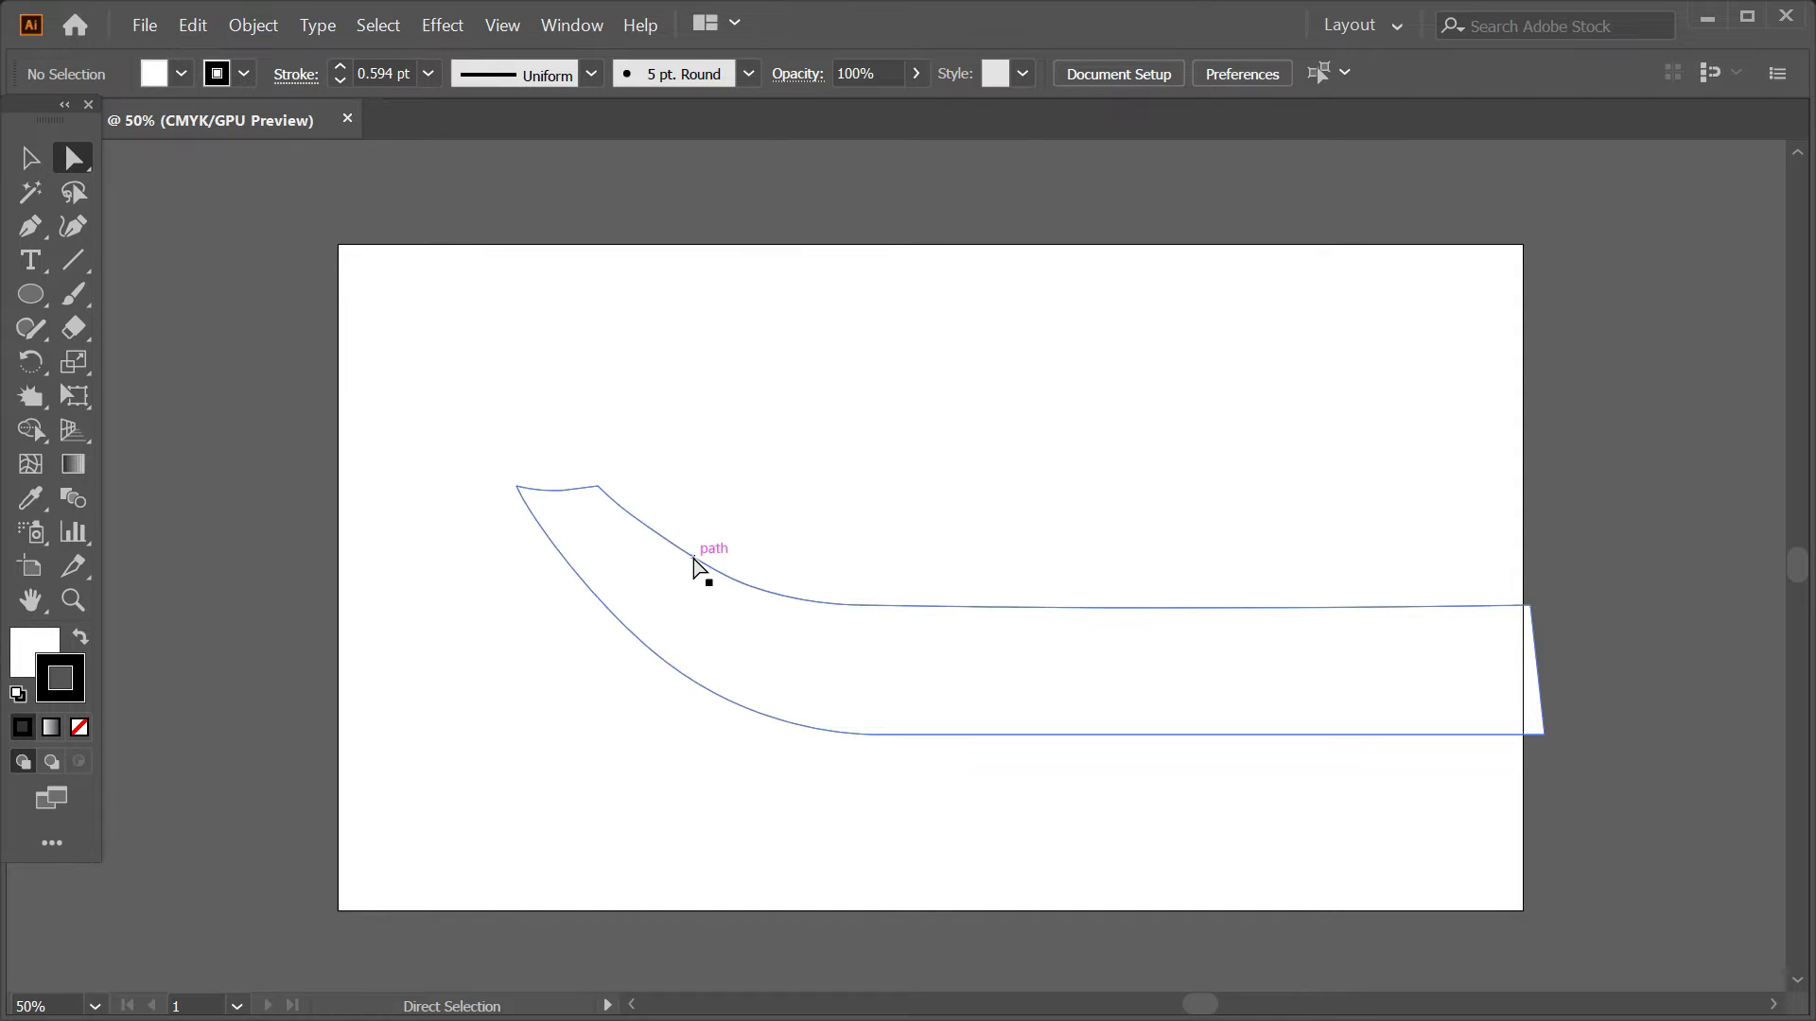
pyautogui.moveTo(29, 294); pyautogui.dragTo(104, 294)
pyautogui.moveTo(741, 352); pyautogui.dragTo(805, 415)
# - Round two opposite corners of the square and rotate it 45° into a leaf
pyautogui.click(74, 158)
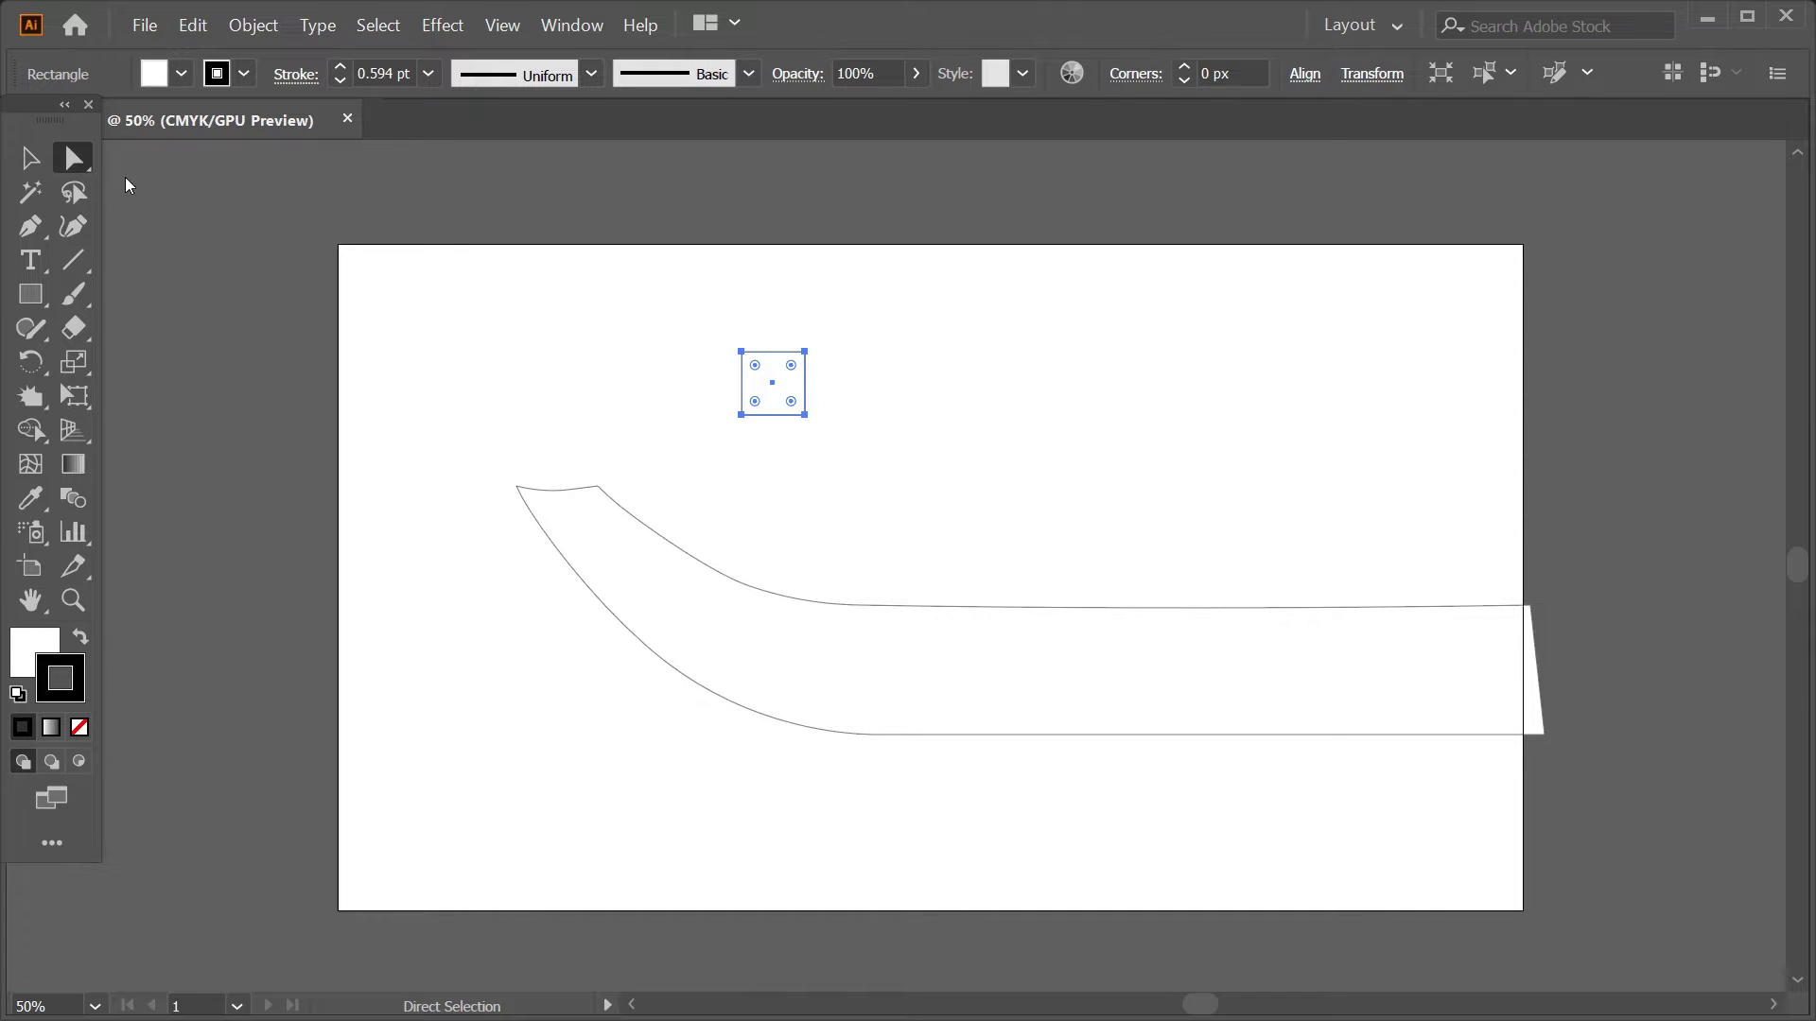
pyautogui.scroll(2, 736, 351)
pyautogui.moveTo(860, 466); pyautogui.dragTo(823, 428)
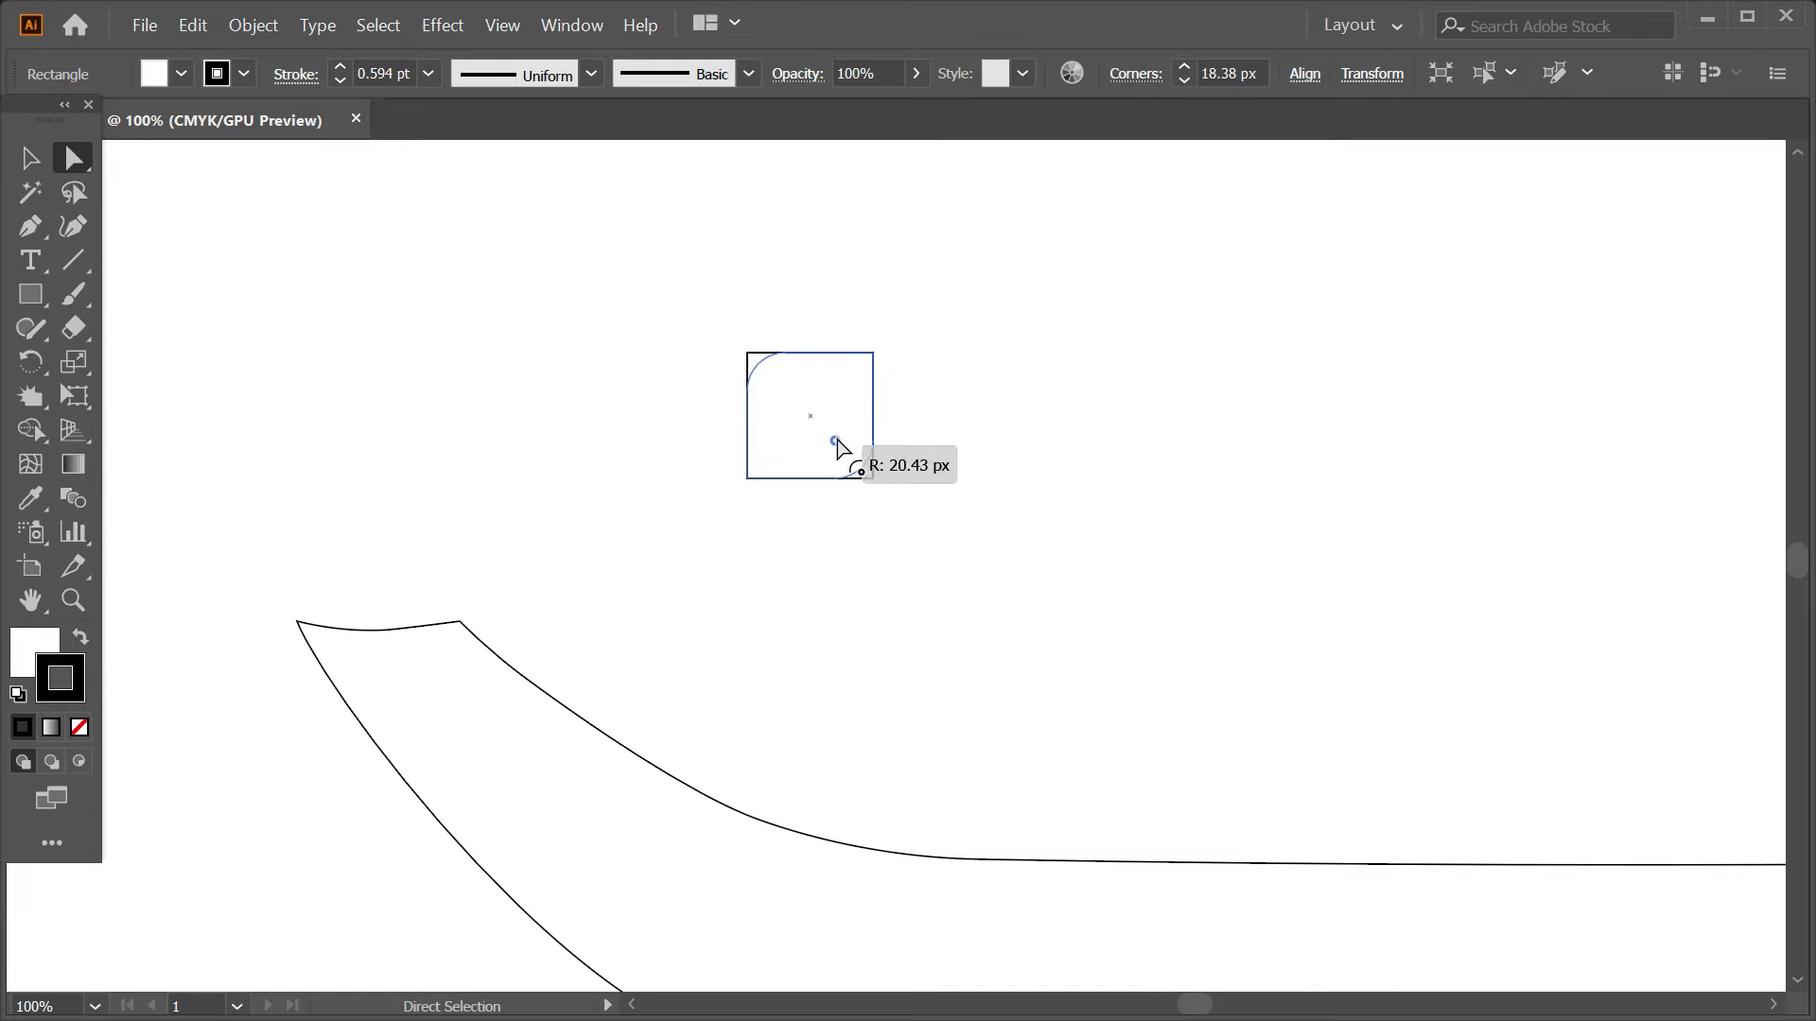
pyautogui.press('v')
pyautogui.click(479, 368)
pyautogui.click(749, 378)
pyautogui.moveTo(884, 357); pyautogui.dragTo(822, 292)
# - Duplicate the leaf, shrink the copy, and place it inside the original leaf
pyautogui.click(868, 369)
pyautogui.moveTo(868, 370); pyautogui.dragTo(879, 567)
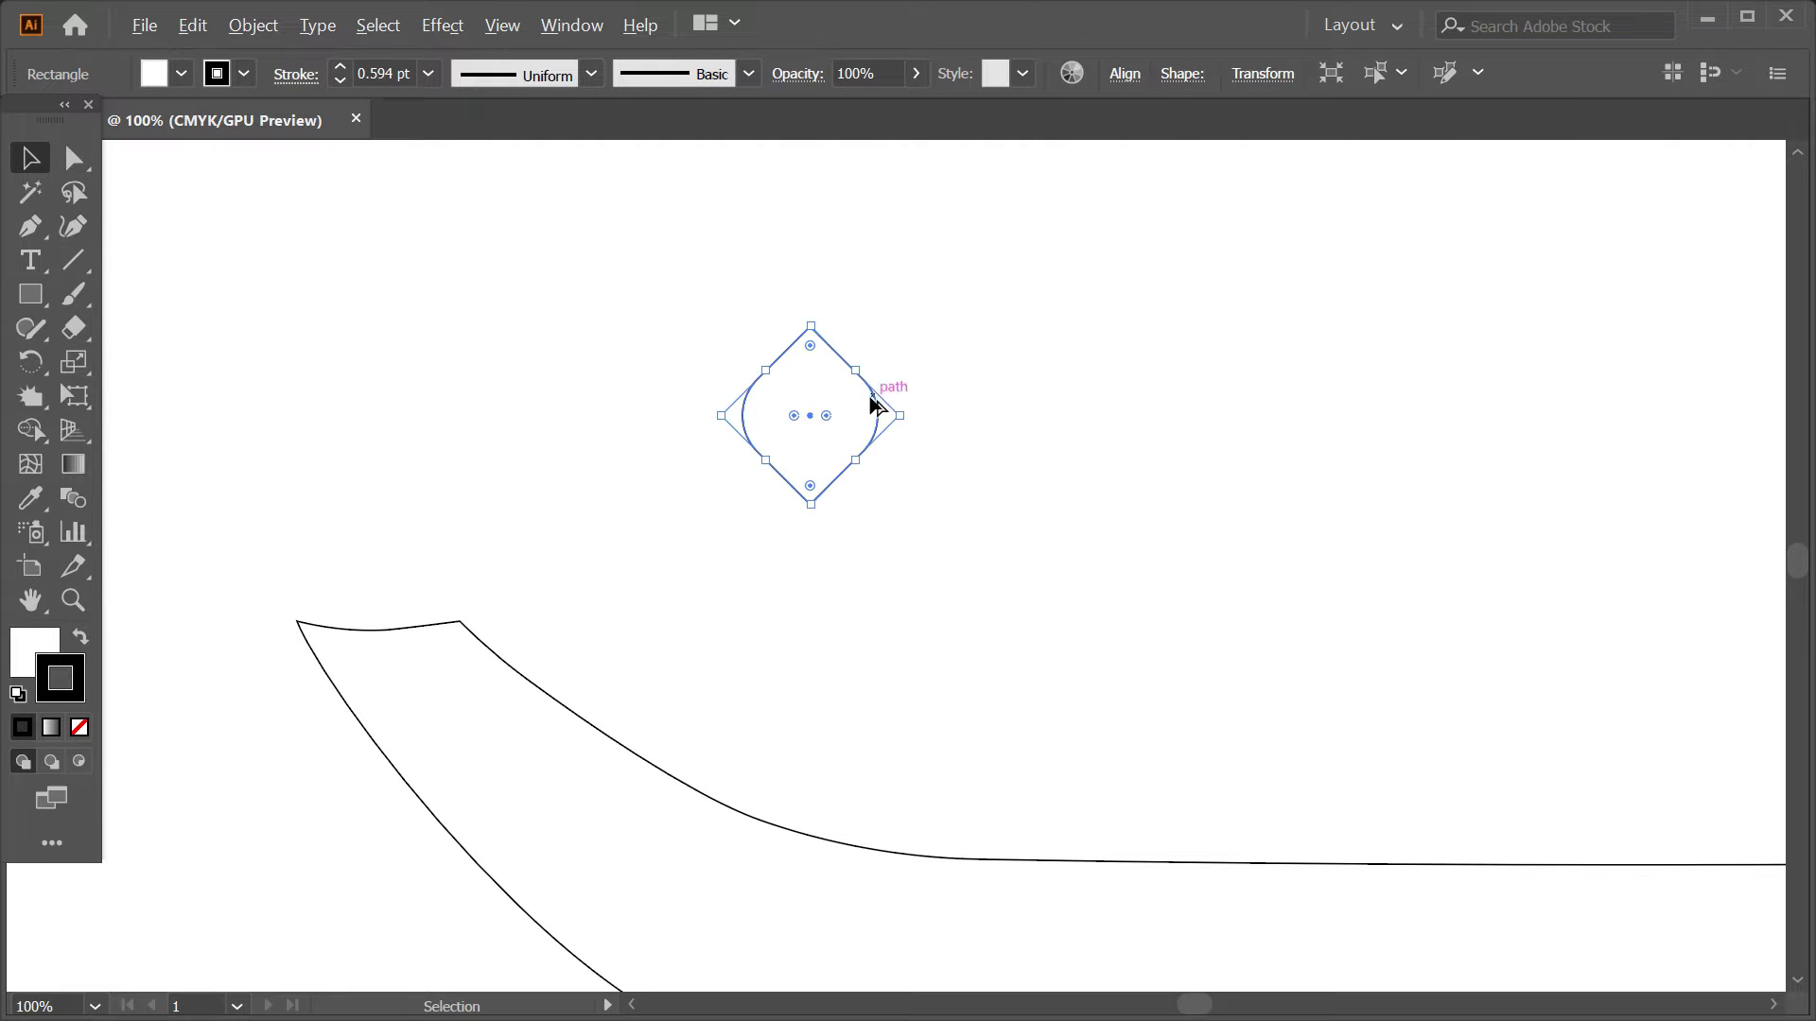
pyautogui.click(880, 567)
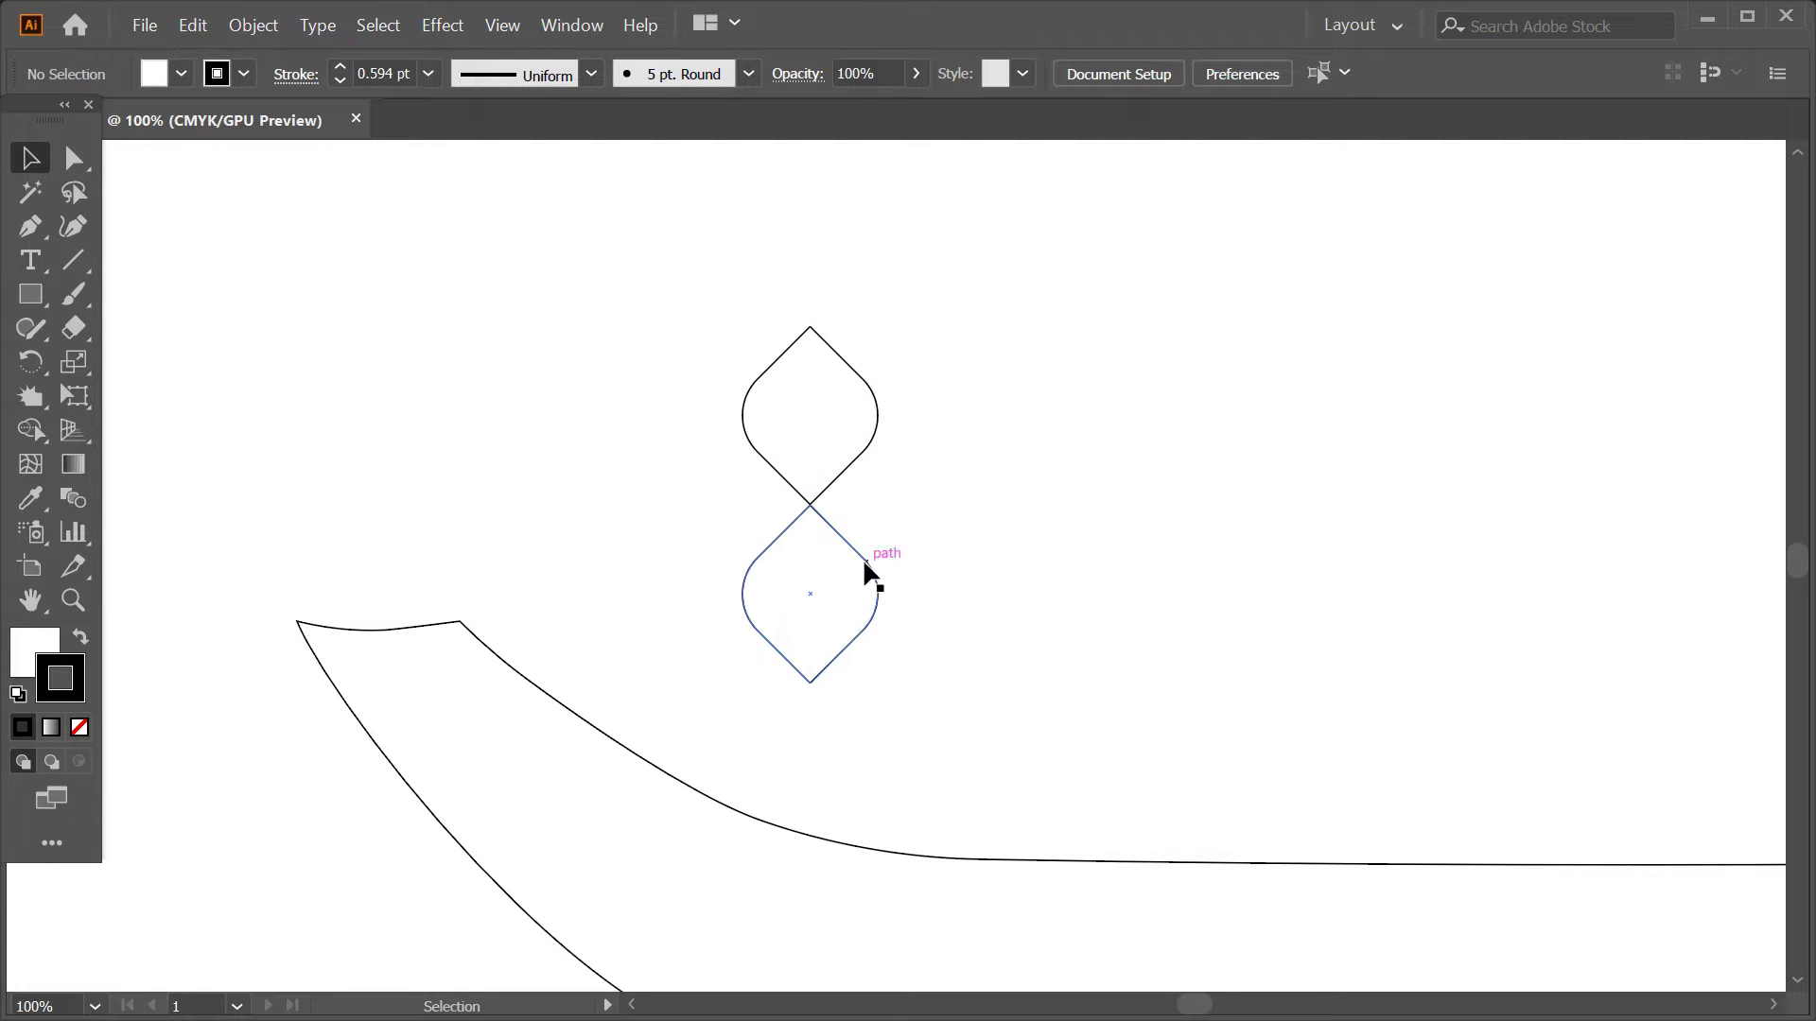
pyautogui.moveTo(863, 571); pyautogui.dragTo(932, 526)
pyautogui.click(894, 519)
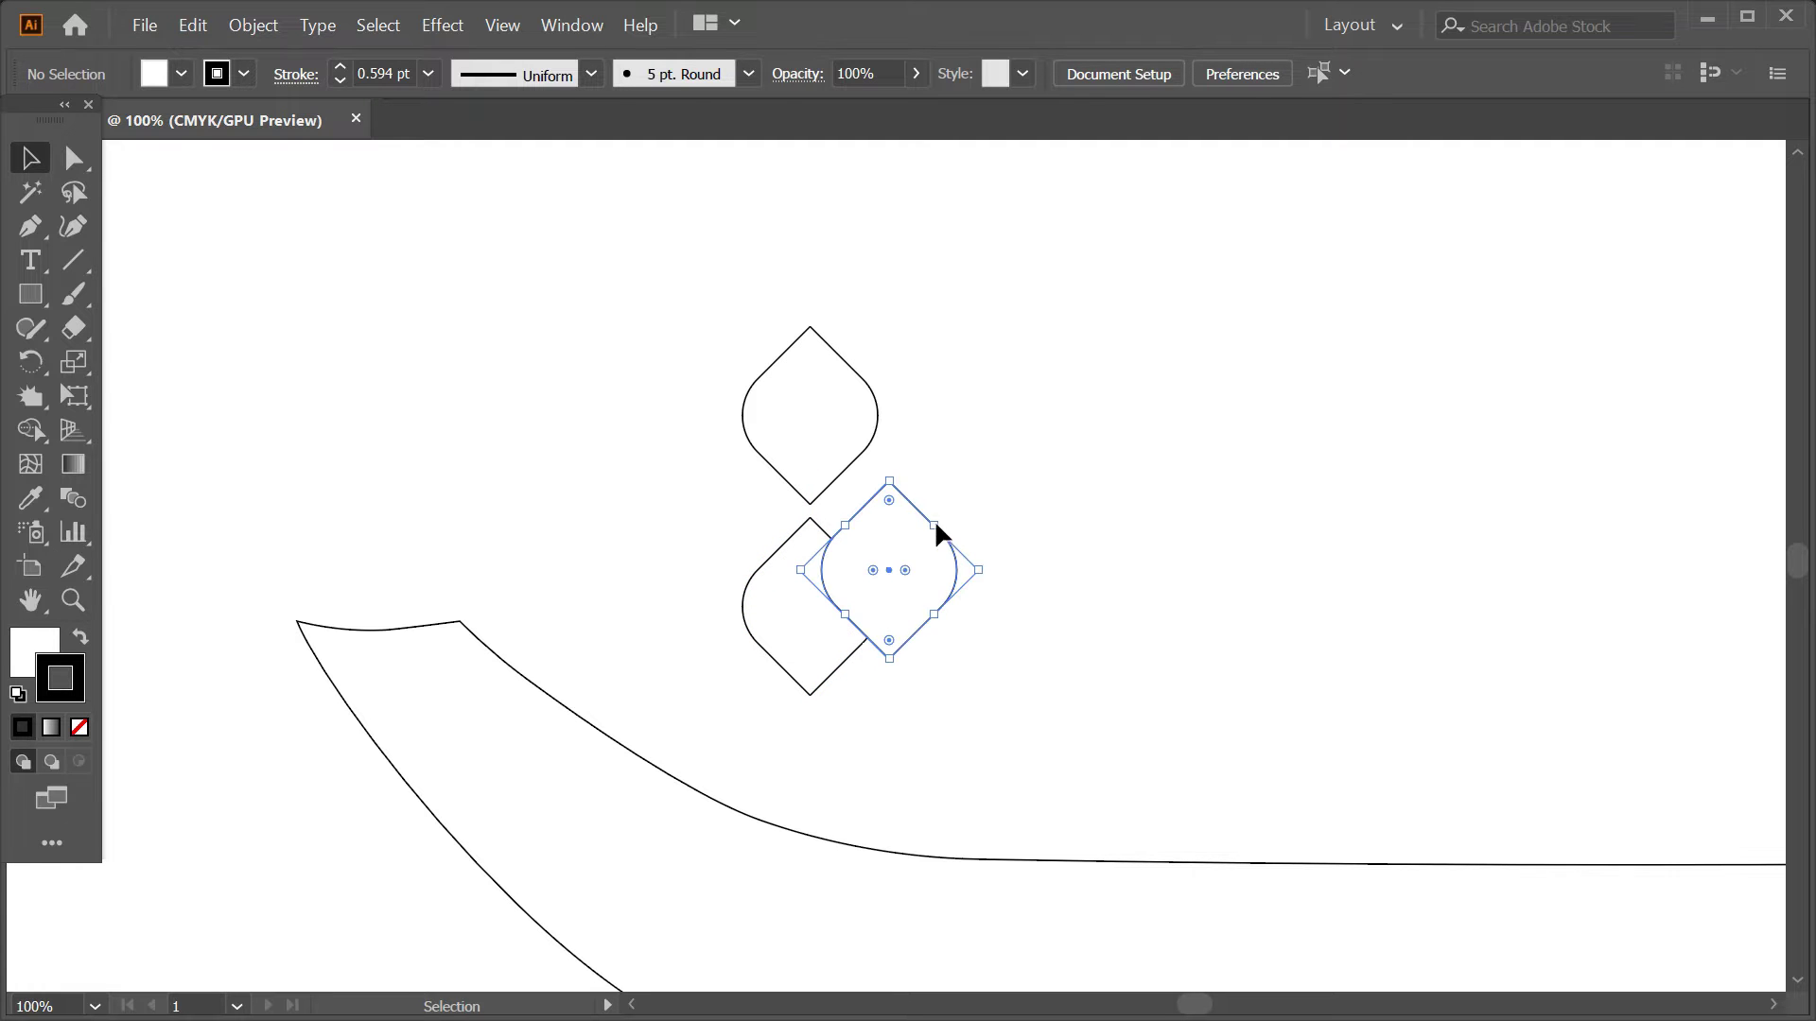
pyautogui.hotkey('ctrl', 'z')
pyautogui.hotkey('ctrl', 'z')
pyautogui.moveTo(811, 683); pyautogui.dragTo(810, 662)
pyautogui.moveTo(851, 587); pyautogui.dragTo(857, 417)
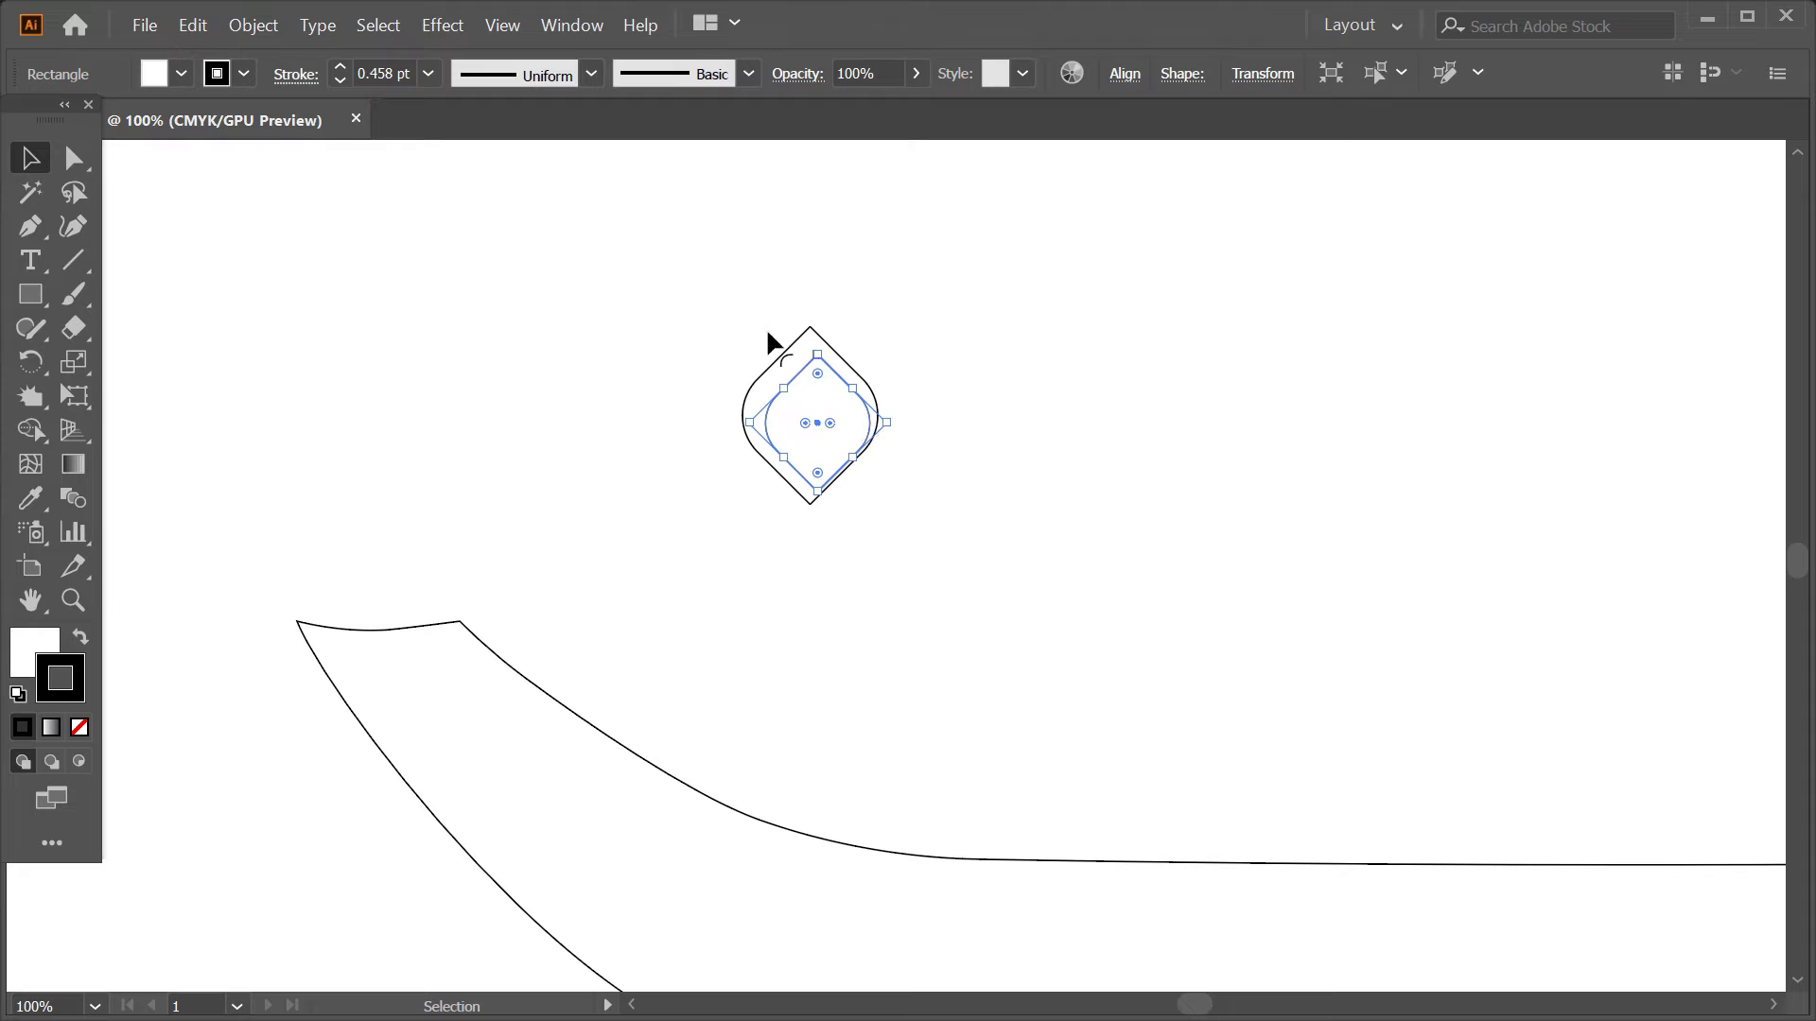
pyautogui.moveTo(769, 344); pyautogui.dragTo(936, 530)
# - Centre the inner leaf horizontally and vertically on the outer leaf using Align
pyautogui.click(1119, 73)
pyautogui.click(1104, 322)
pyautogui.click(1163, 346)
pyautogui.click(889, 154)
pyautogui.click(1063, 154)
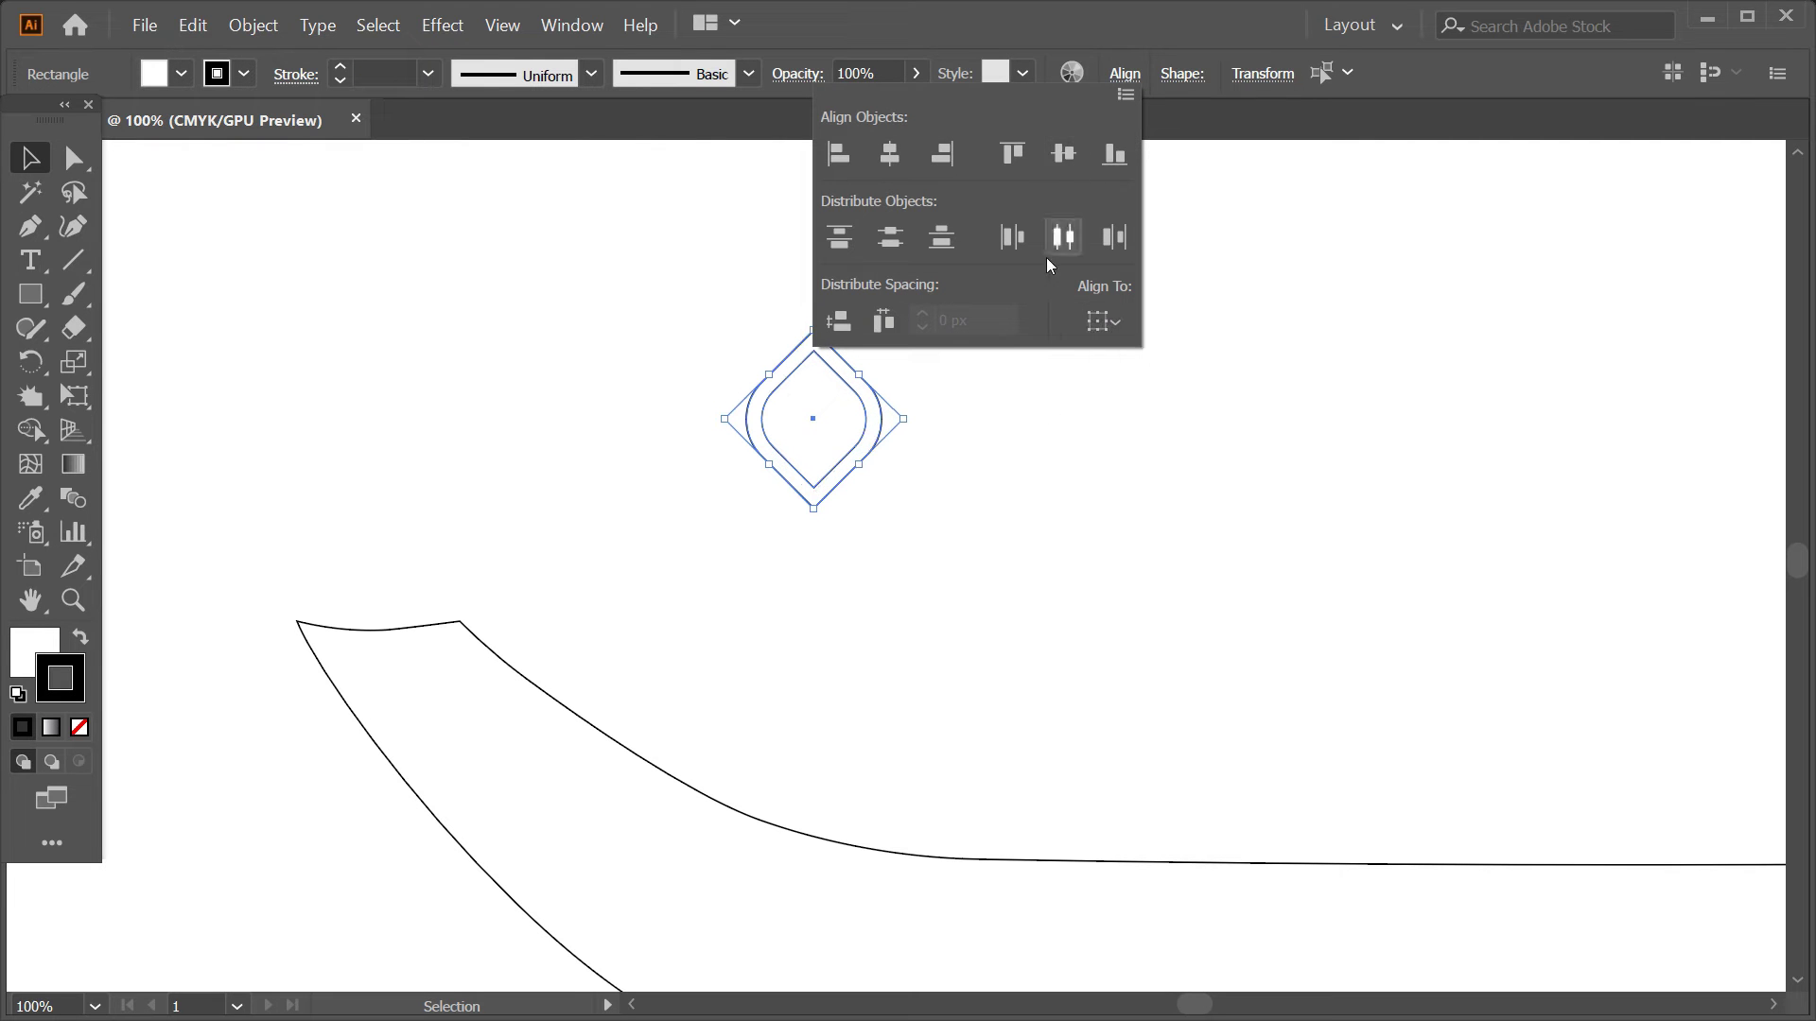
pyautogui.click(974, 573)
# - Duplicate the leaf pair as a rotated petal and nudge it beside the first
pyautogui.moveTo(902, 452)
pyautogui.mouseDown()
pyautogui.moveTo(1085, 474)
pyautogui.moveTo(860, 614)
pyautogui.moveTo(1058, 591)
pyautogui.moveTo(1074, 478)
pyautogui.moveTo(1029, 443)
pyautogui.mouseUp()
pyautogui.moveTo(994, 523); pyautogui.dragTo(946, 484)
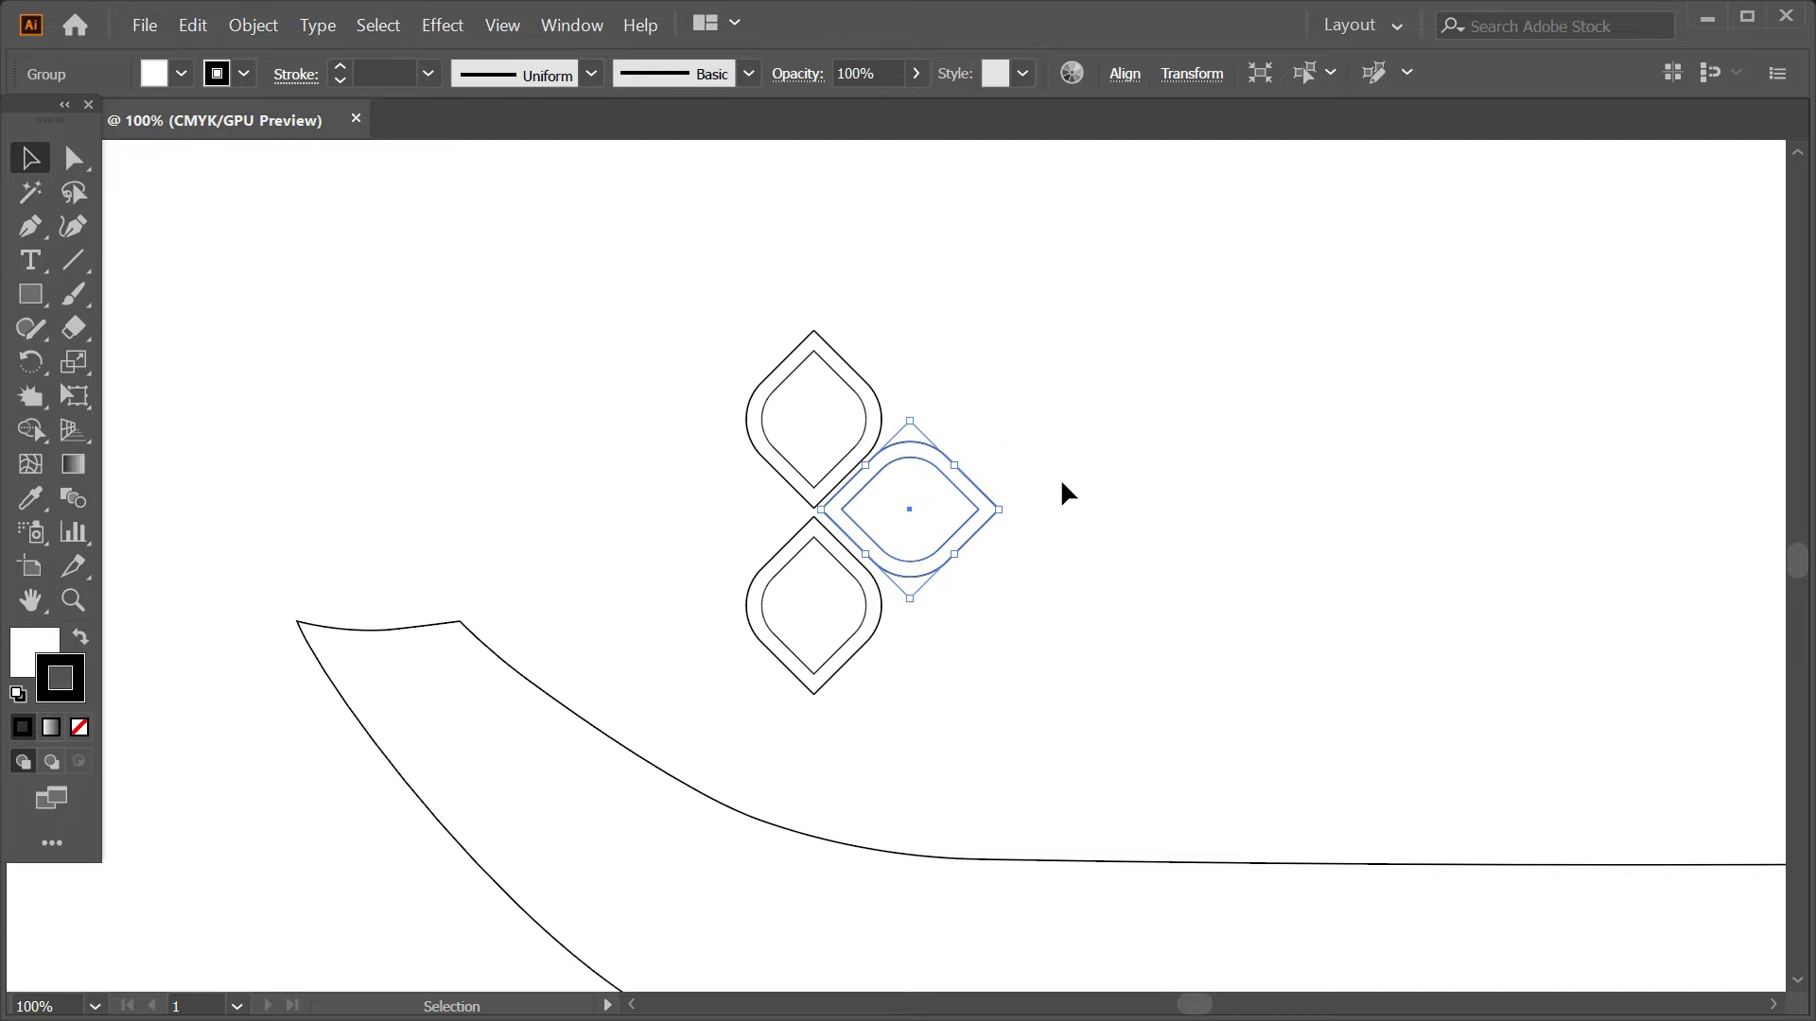
pyautogui.press('Right')
pyautogui.press('Down')
pyautogui.click(1092, 553)
pyautogui.click(985, 549)
# - Duplicate the petal onto the flower's left side and nudge it into place
pyautogui.moveTo(949, 507); pyautogui.dragTo(757, 507)
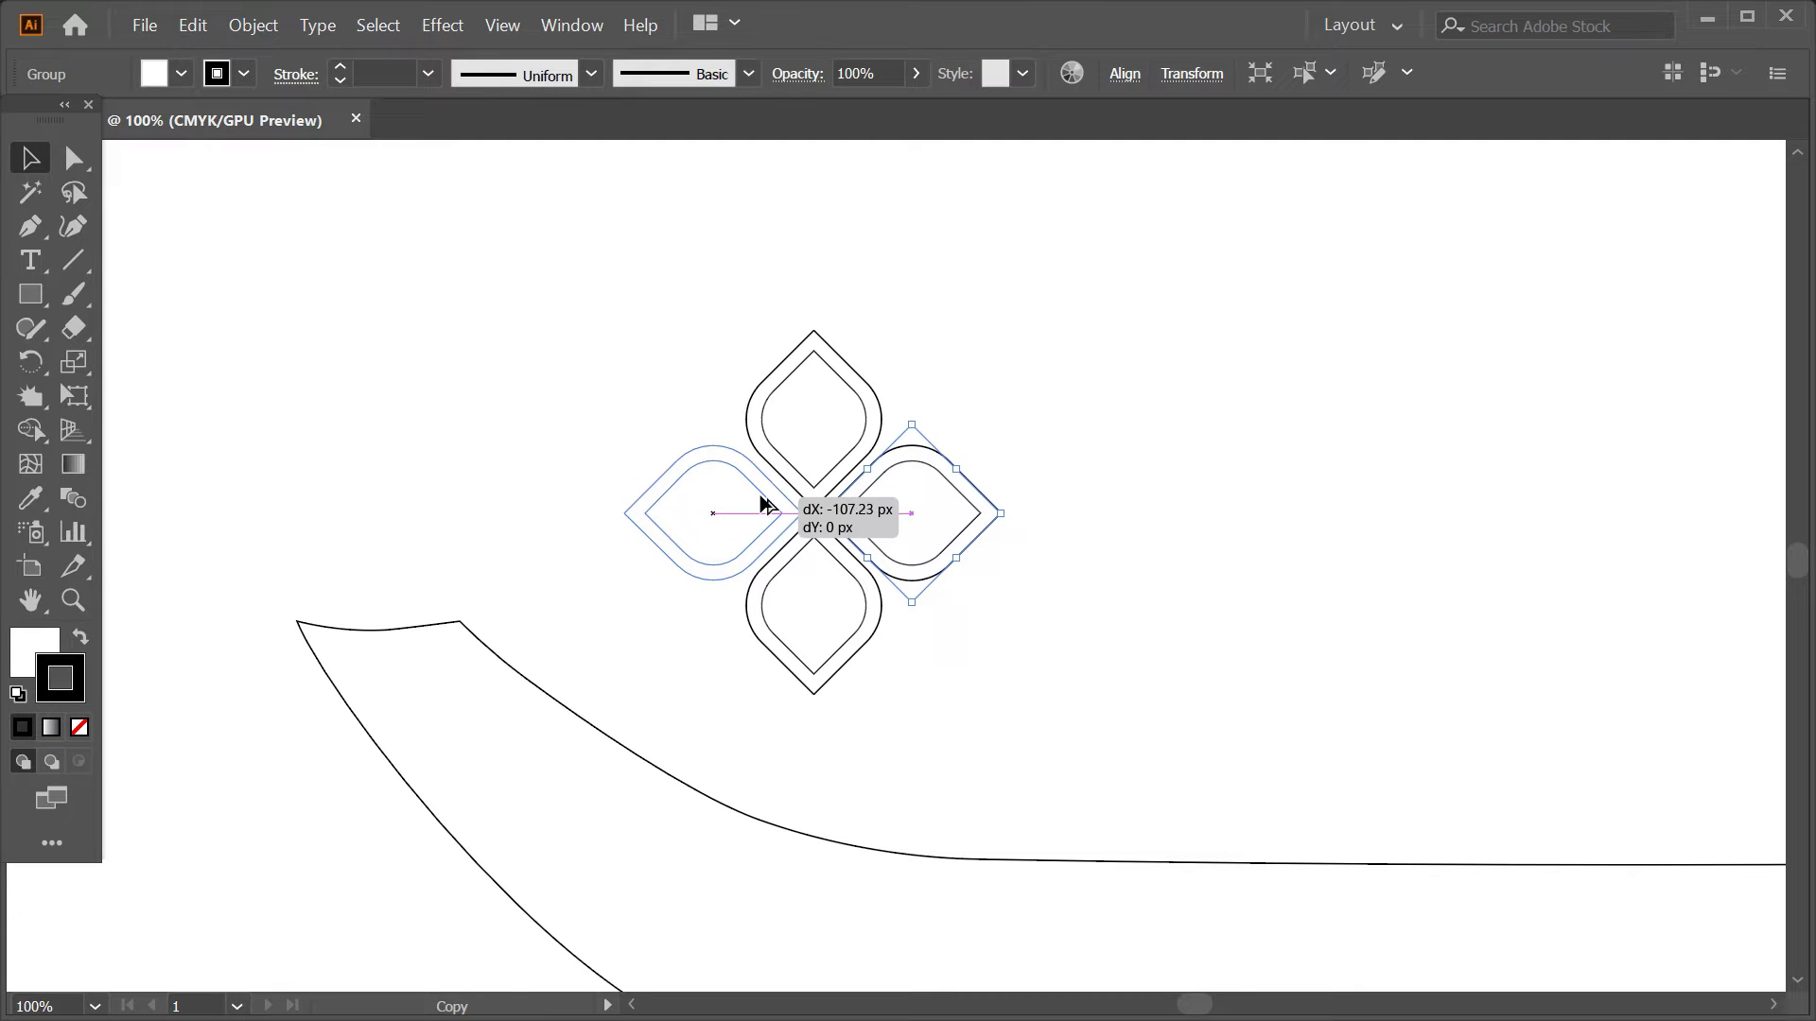
pyautogui.click(1006, 445)
pyautogui.click(690, 497)
pyautogui.press('Left')
pyautogui.press('Left')
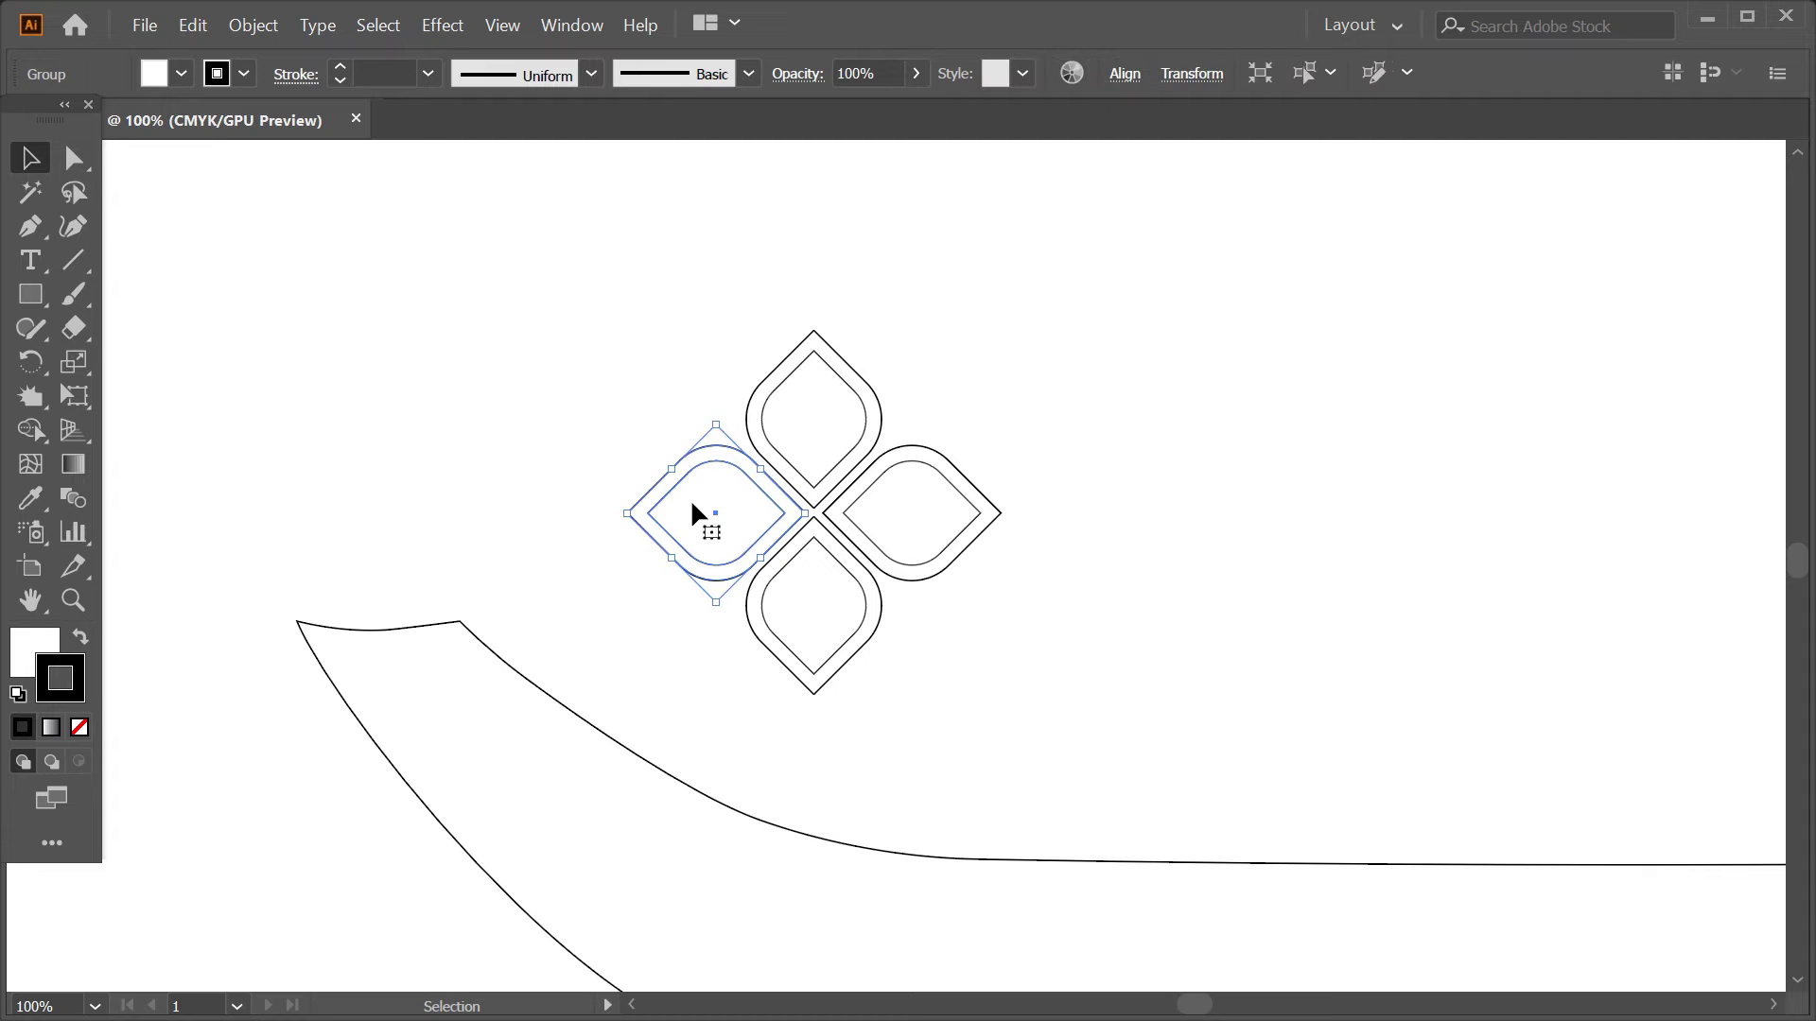
pyautogui.click(1034, 515)
# - Sketch an ellipse at the upper left with the Ellipse tool
pyautogui.moveTo(1094, 568); pyautogui.dragTo(1286, 587)
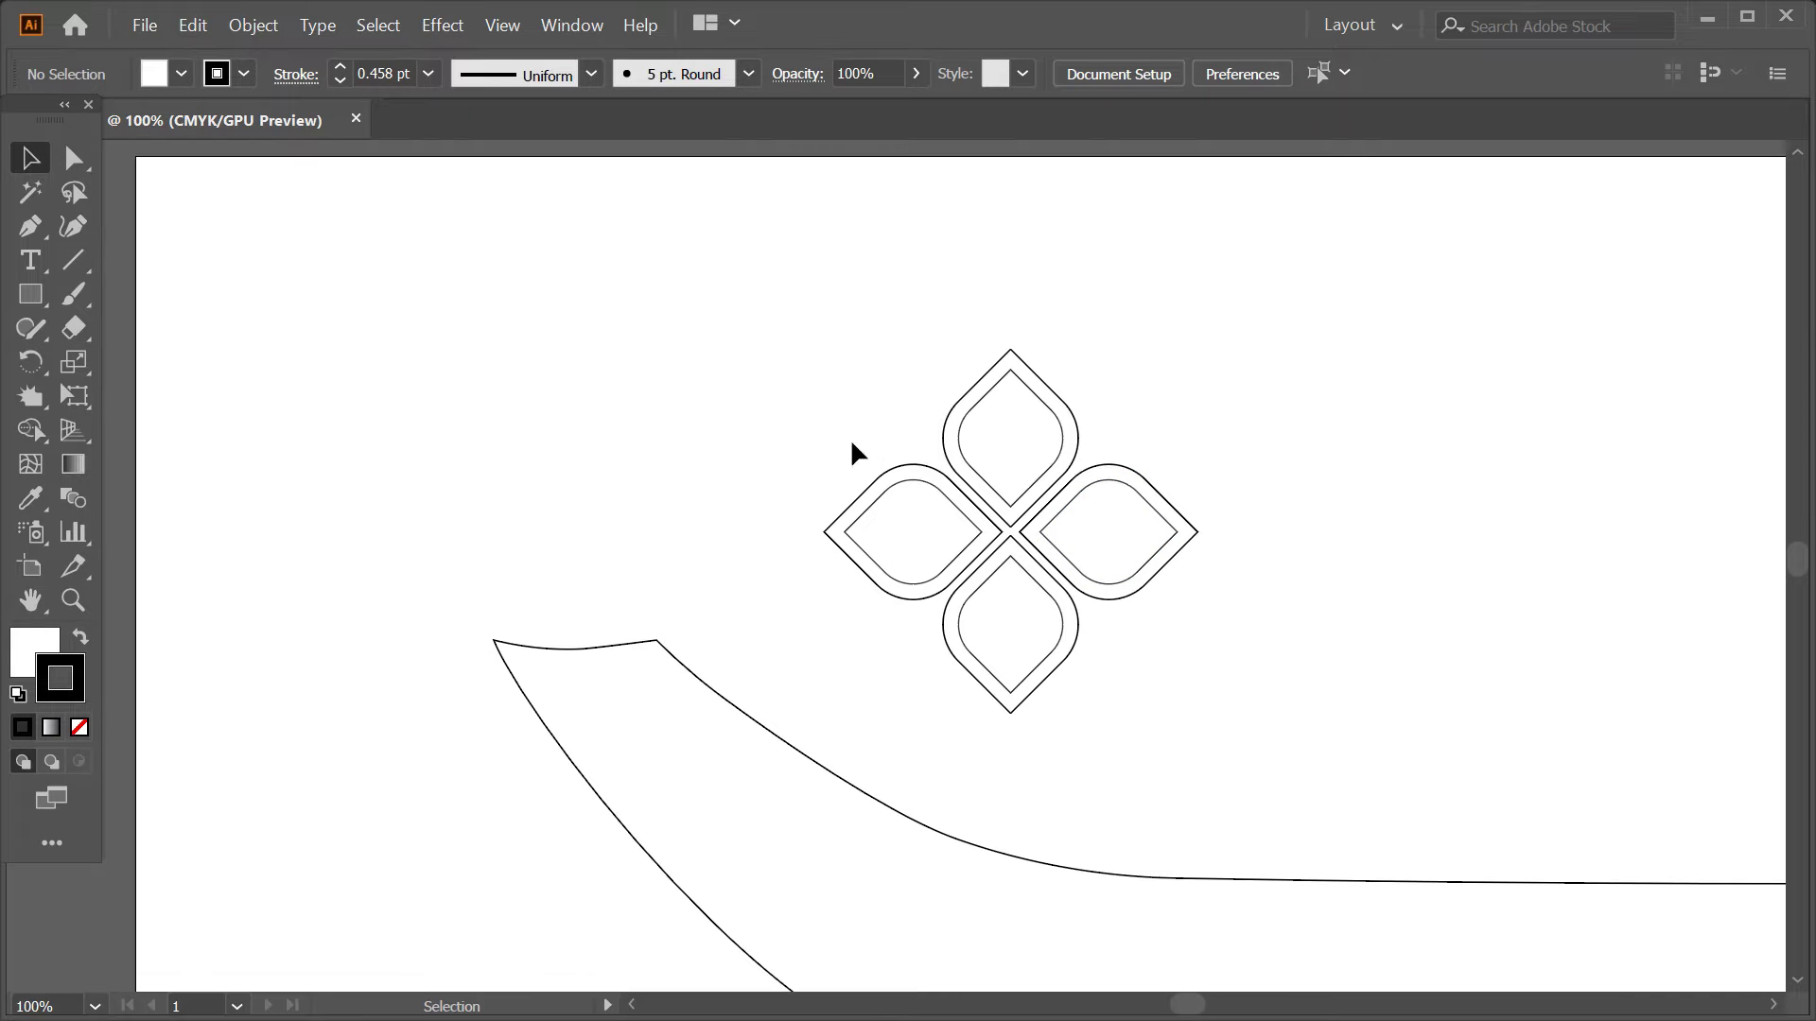
pyautogui.moveTo(30, 294); pyautogui.dragTo(147, 357)
pyautogui.moveTo(380, 314); pyautogui.dragTo(536, 488)
# - Redo the circle and Alt-drag a copy of it to the right
pyautogui.hotkey('ctrl', 'z')
pyautogui.press('v')
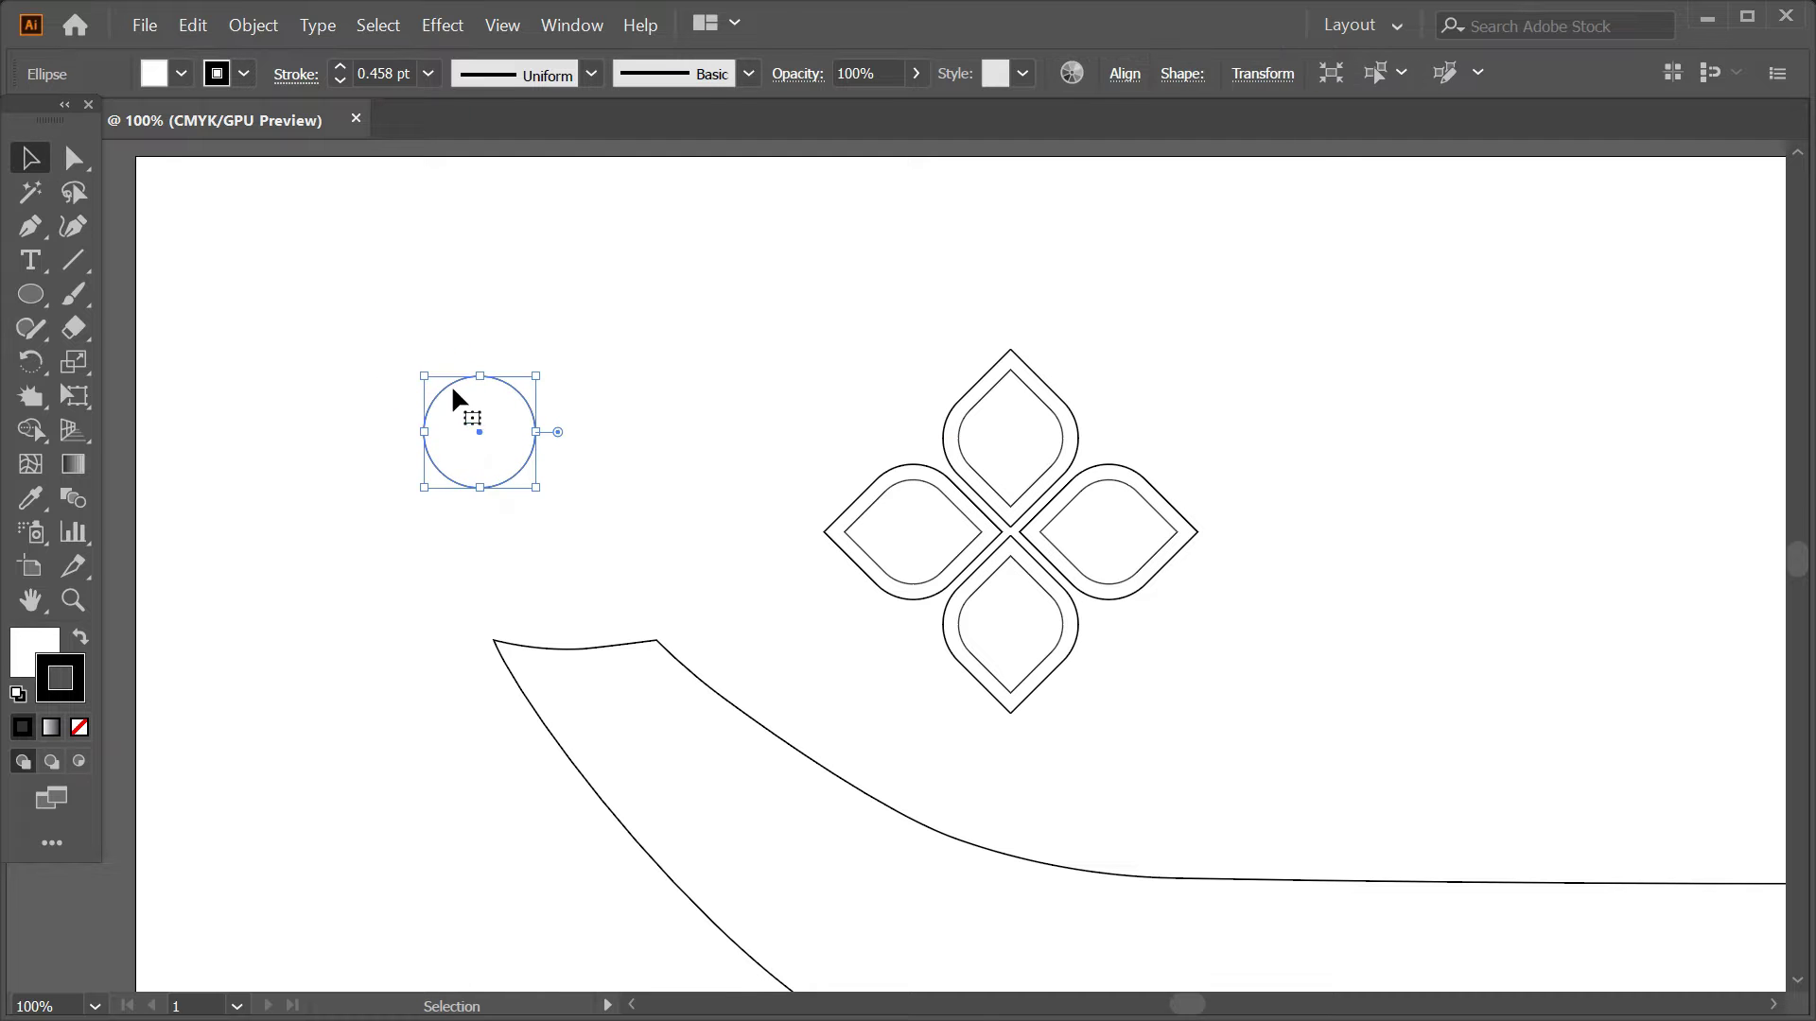
pyautogui.moveTo(527, 397); pyautogui.dragTo(671, 375)
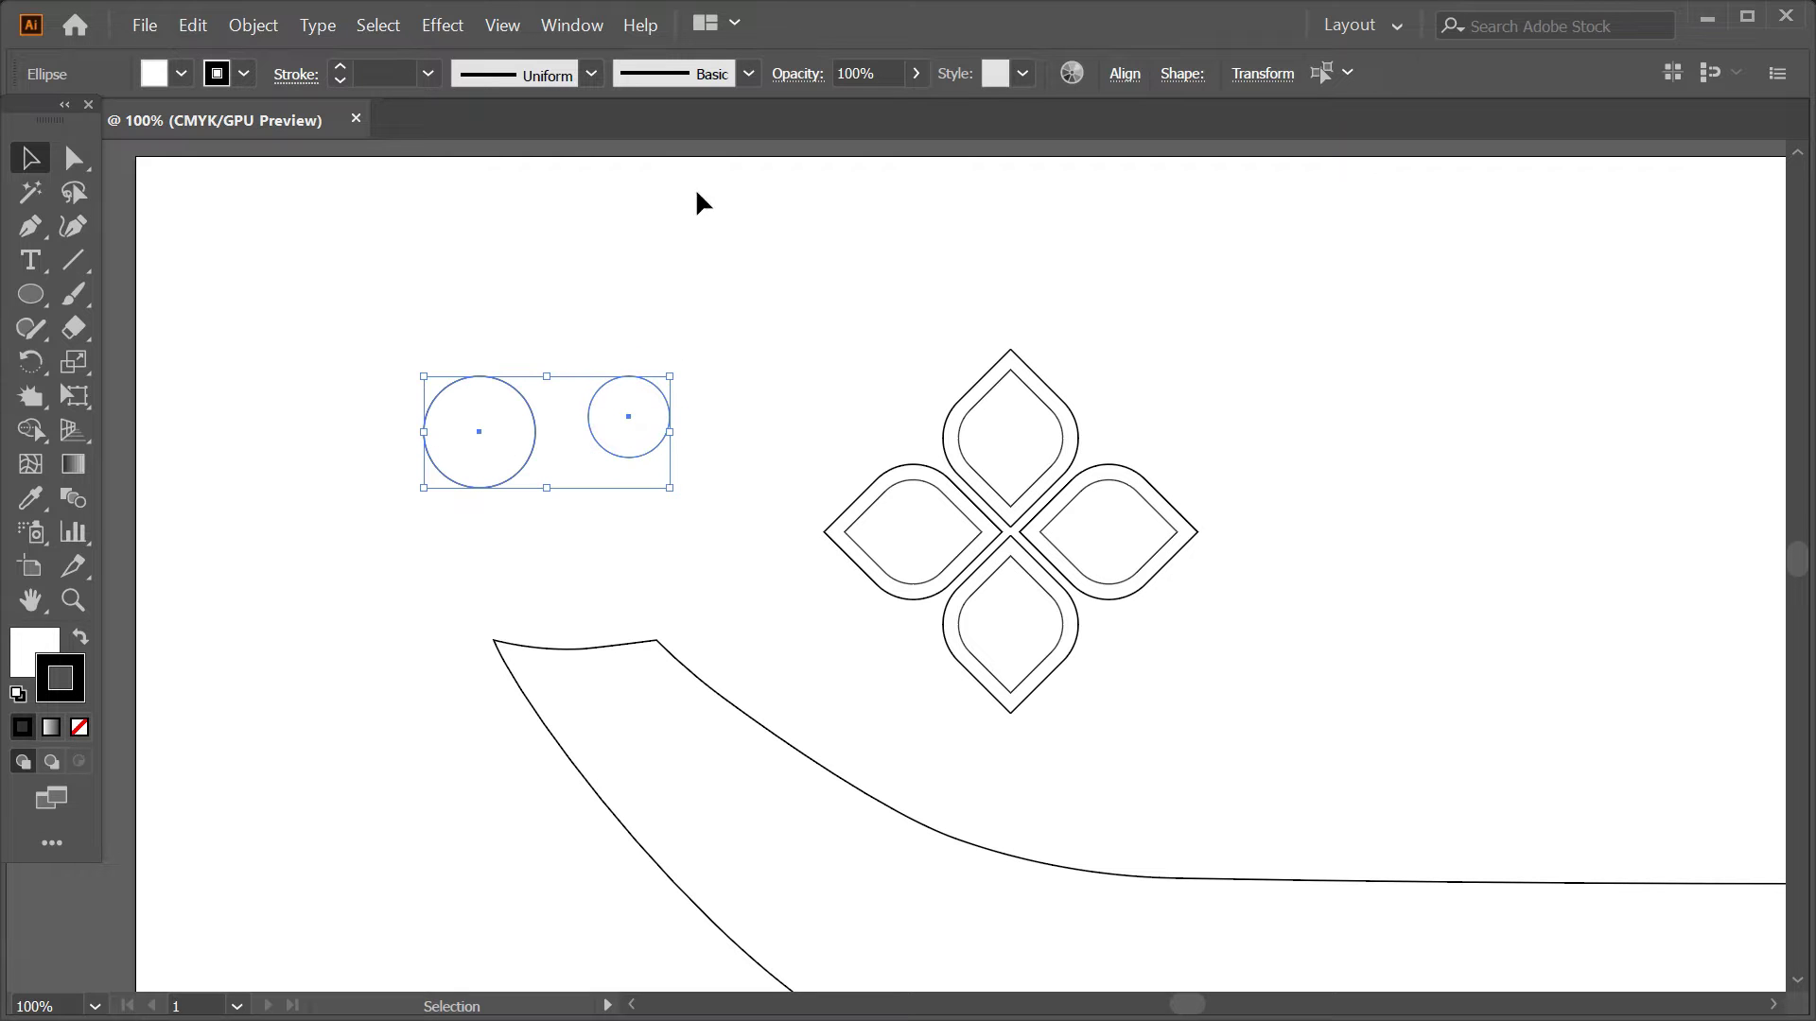
# - Align the two circles concentrically and move them onto the flower's centre
pyautogui.click(1127, 74)
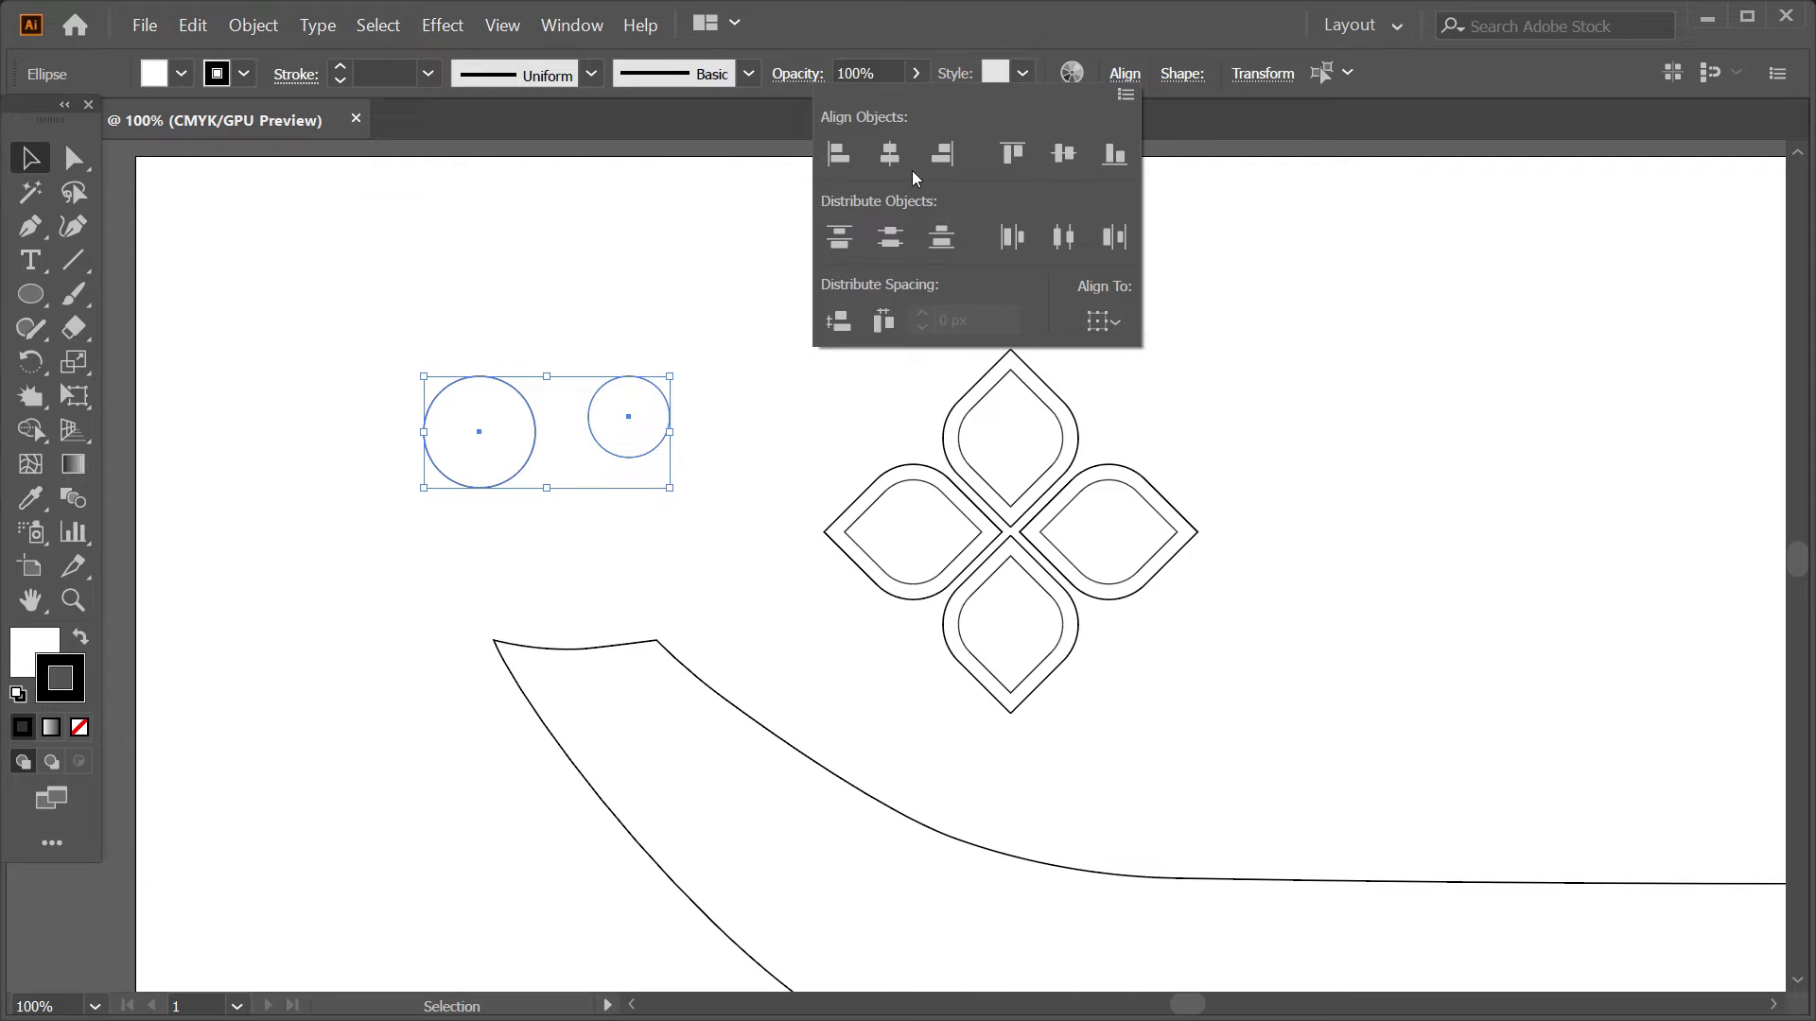
pyautogui.click(889, 154)
pyautogui.click(1063, 154)
pyautogui.click(383, 374)
pyautogui.click(594, 402)
pyautogui.click(535, 418)
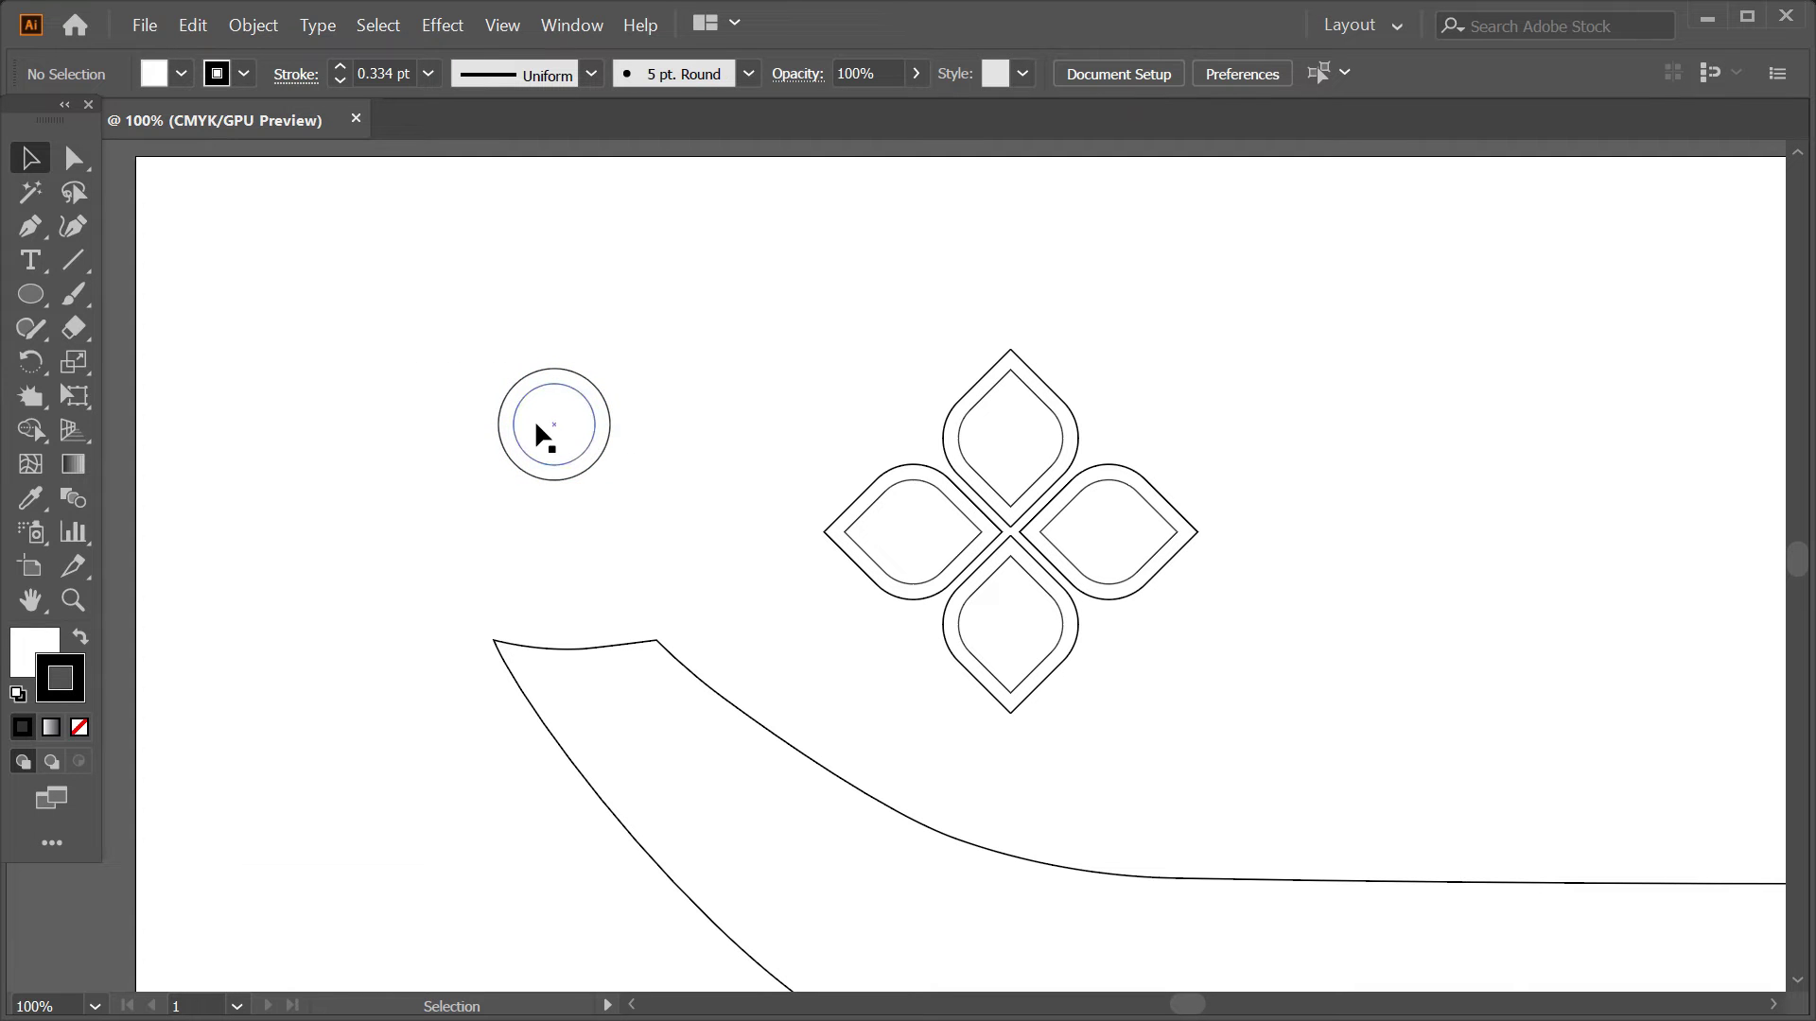
pyautogui.moveTo(535, 427); pyautogui.dragTo(1006, 537)
# - Drop the circles on the flower centre and move the whole flower onto the bow
pyautogui.scroll(-1, 1204, 406)
pyautogui.moveTo(1204, 407); pyautogui.dragTo(1232, 637)
pyautogui.click(1305, 577)
pyautogui.scroll(-1, 1277, 552)
pyautogui.scroll(-1, 1078, 486)
pyautogui.moveTo(1016, 470); pyautogui.dragTo(1034, 725)
# - Shrink the flower motif to about half size, rotate slightly, and position it on the hull
pyautogui.moveTo(1165, 561); pyautogui.dragTo(1094, 608)
pyautogui.scroll(-2, 1094, 608)
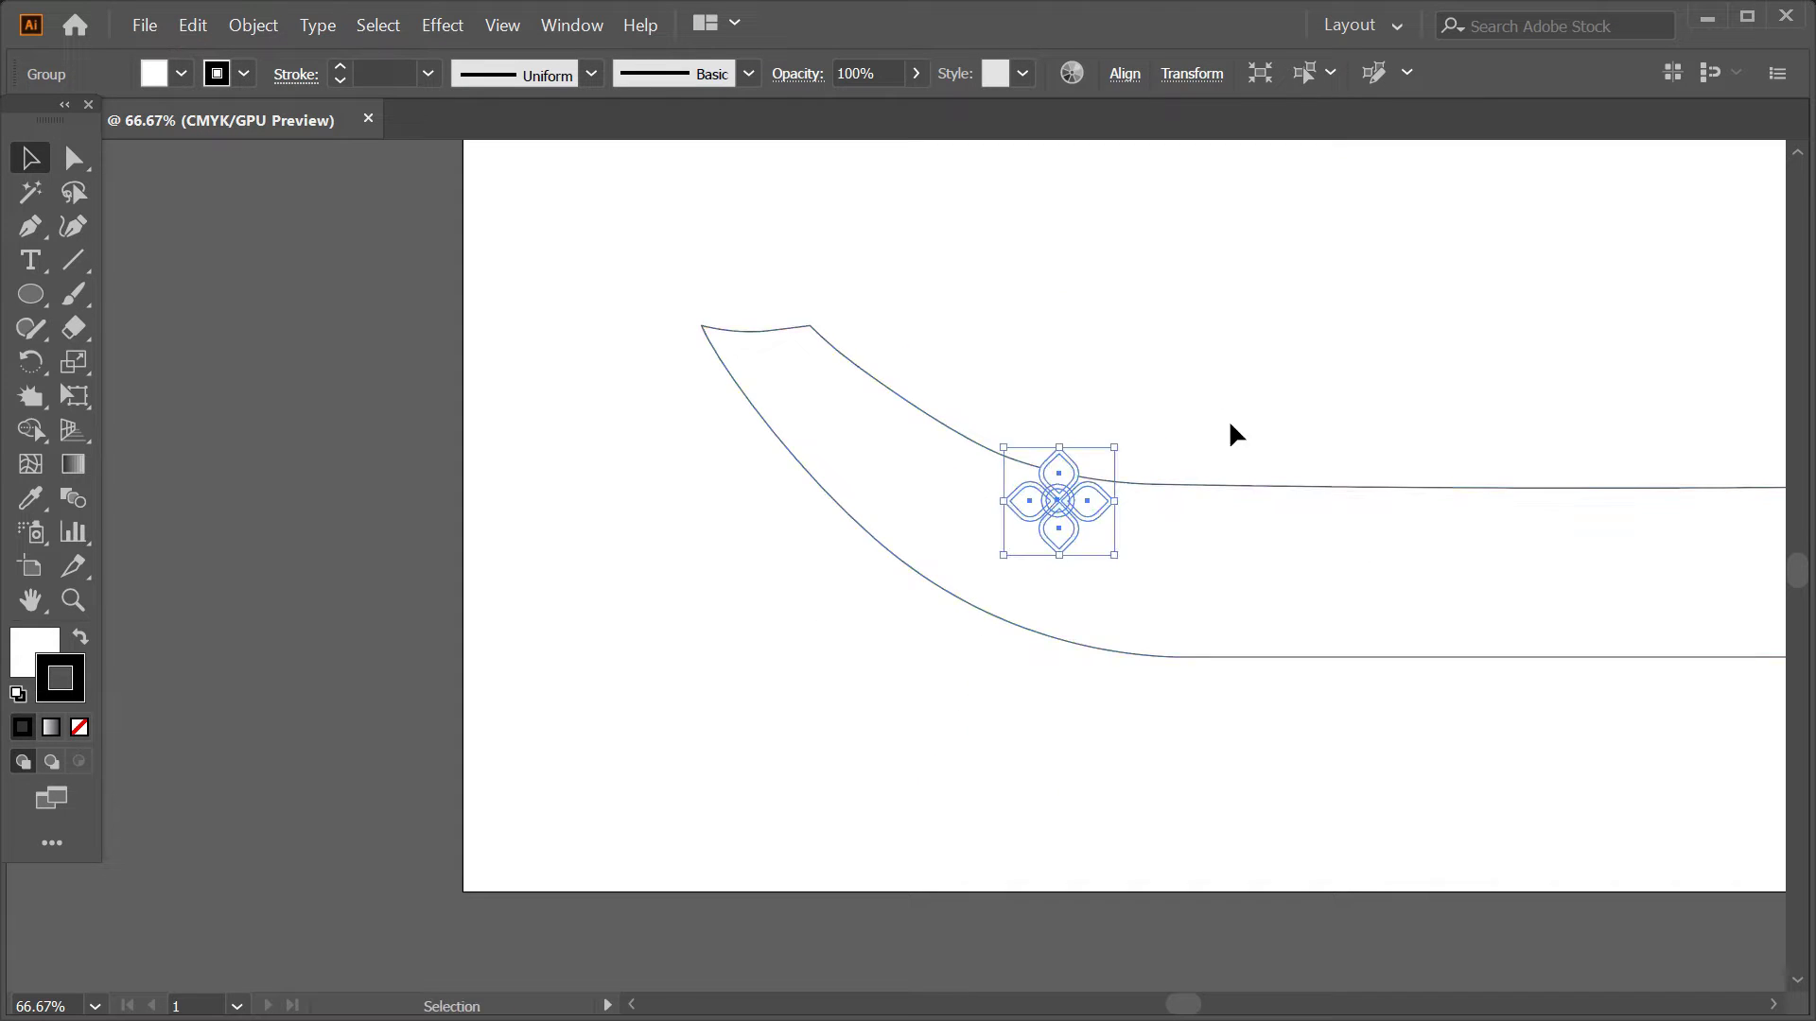
pyautogui.scroll(1, 1228, 430)
pyautogui.moveTo(1014, 511); pyautogui.dragTo(993, 522)
pyautogui.scroll(2, 993, 520)
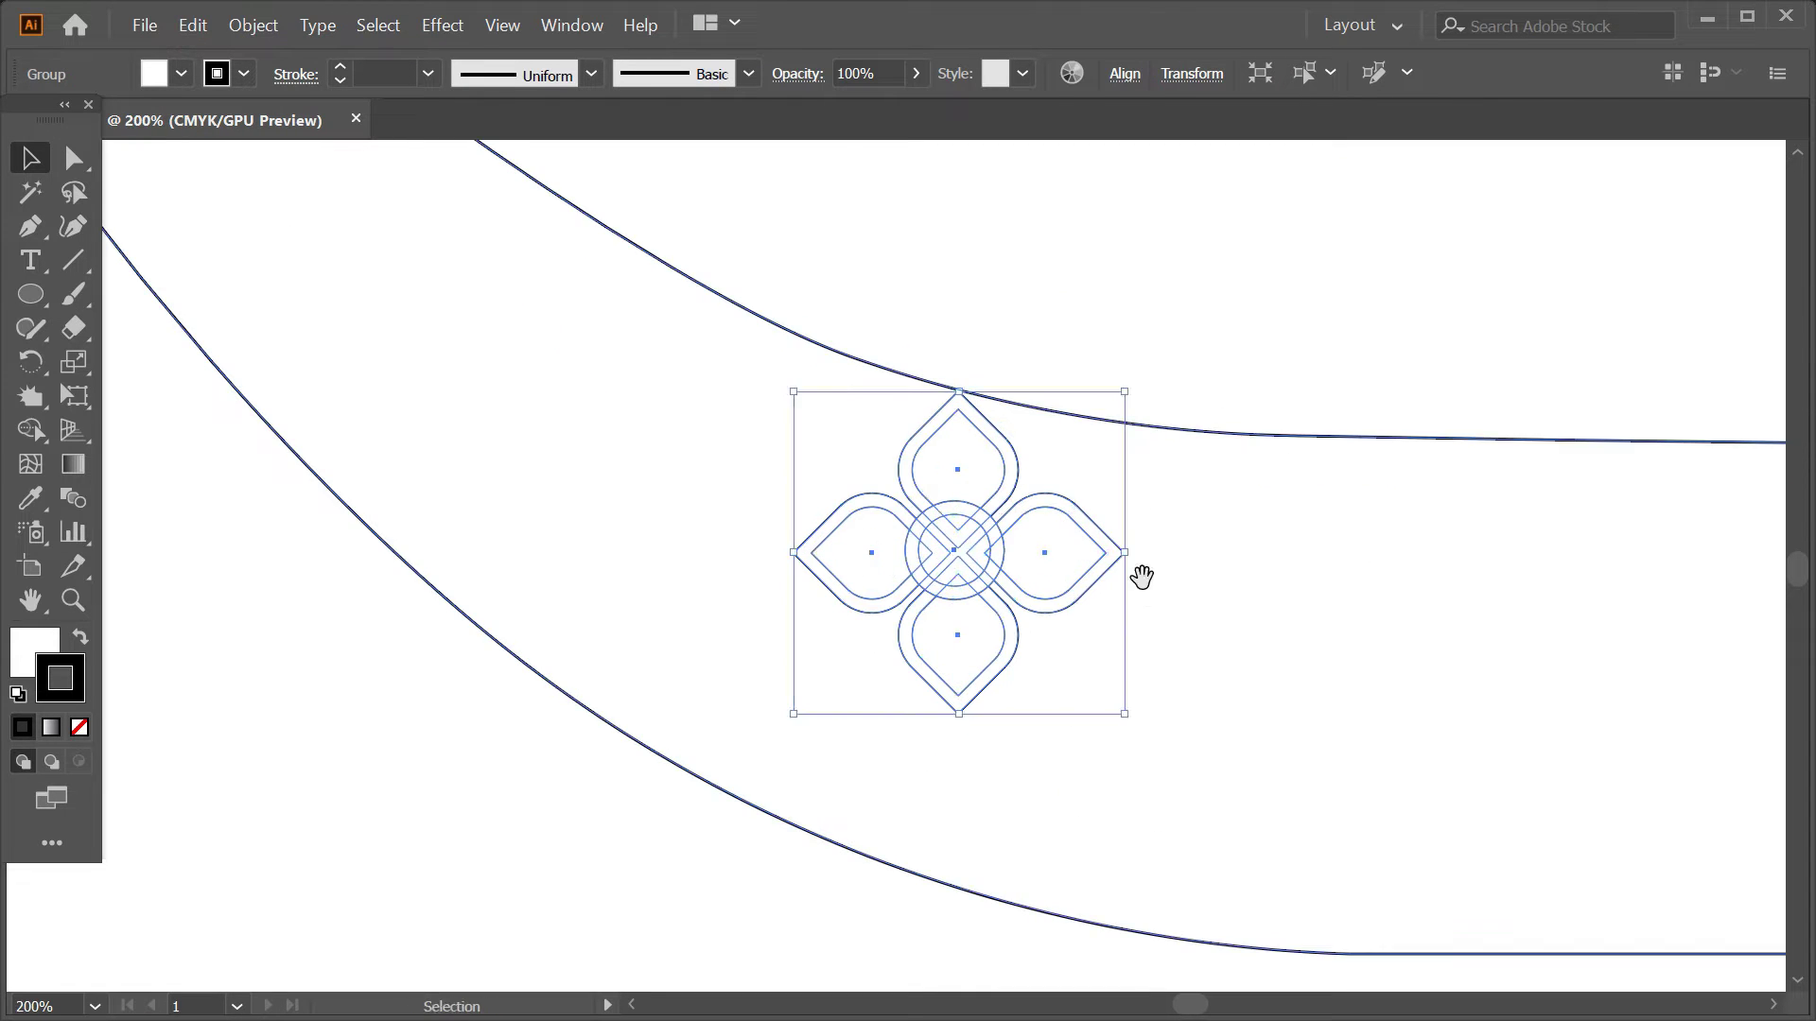
pyautogui.scroll(1, 1144, 530)
pyautogui.moveTo(1144, 443); pyautogui.dragTo(969, 563)
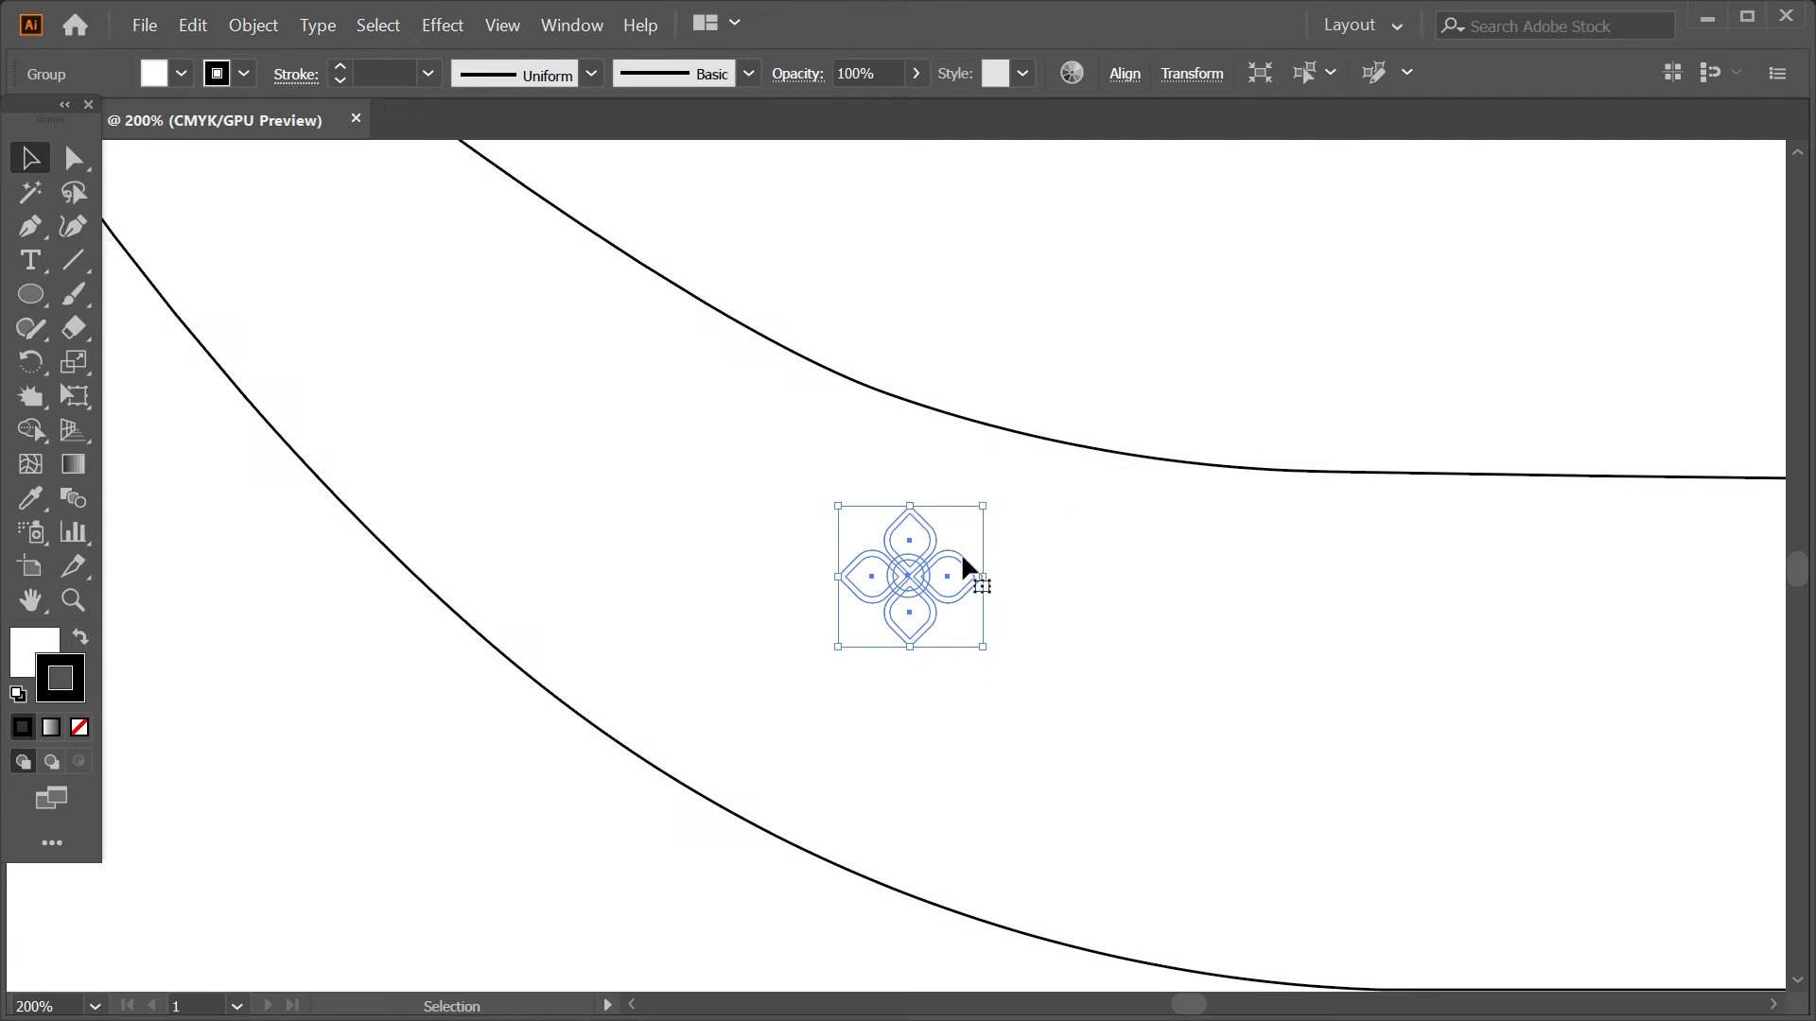
pyautogui.moveTo(992, 499)
pyautogui.mouseDown()
pyautogui.moveTo(985, 480)
pyautogui.moveTo(993, 507)
pyautogui.mouseUp()
pyautogui.moveTo(900, 592)
pyautogui.mouseDown()
pyautogui.moveTo(996, 522)
pyautogui.moveTo(974, 681)
pyautogui.moveTo(1065, 598)
pyautogui.mouseUp()
pyautogui.click(1110, 373)
# - Fine-tune the flower motif's size behind the bow and review the bow area
pyautogui.hotkey('ctrl', '-')
pyautogui.hotkey('ctrl', '-')
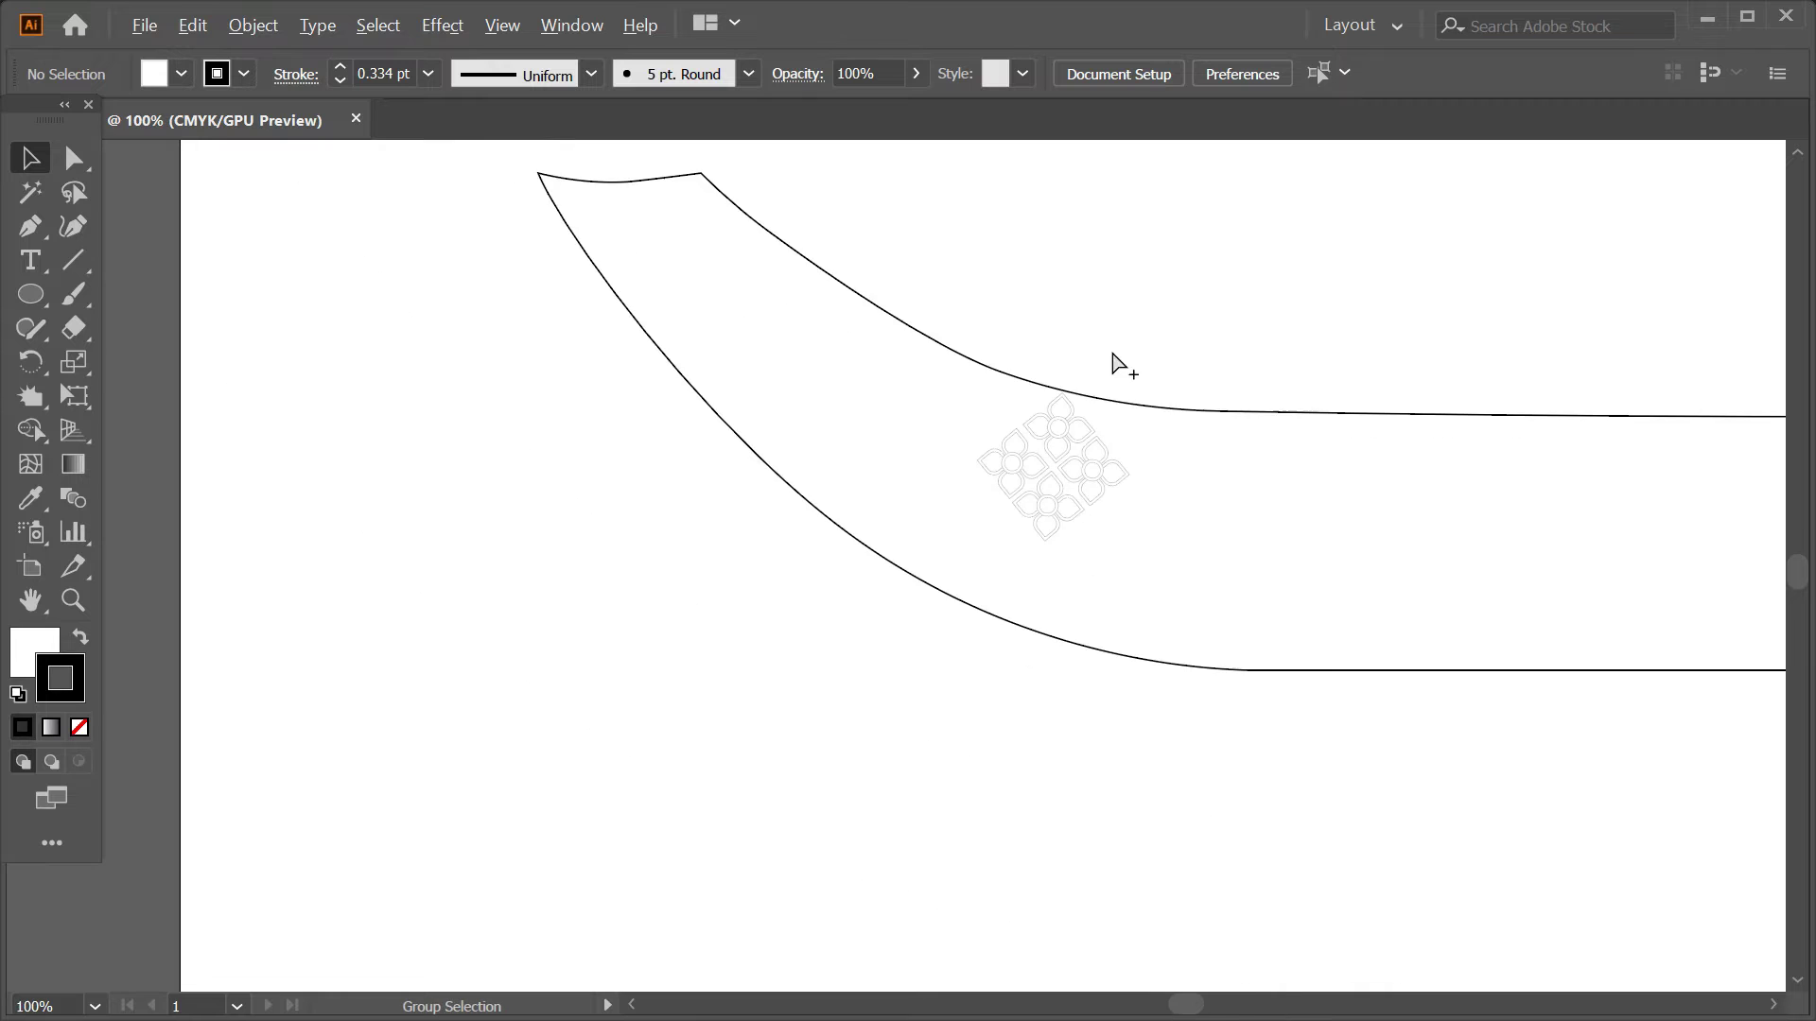
pyautogui.scroll(2, 1125, 397)
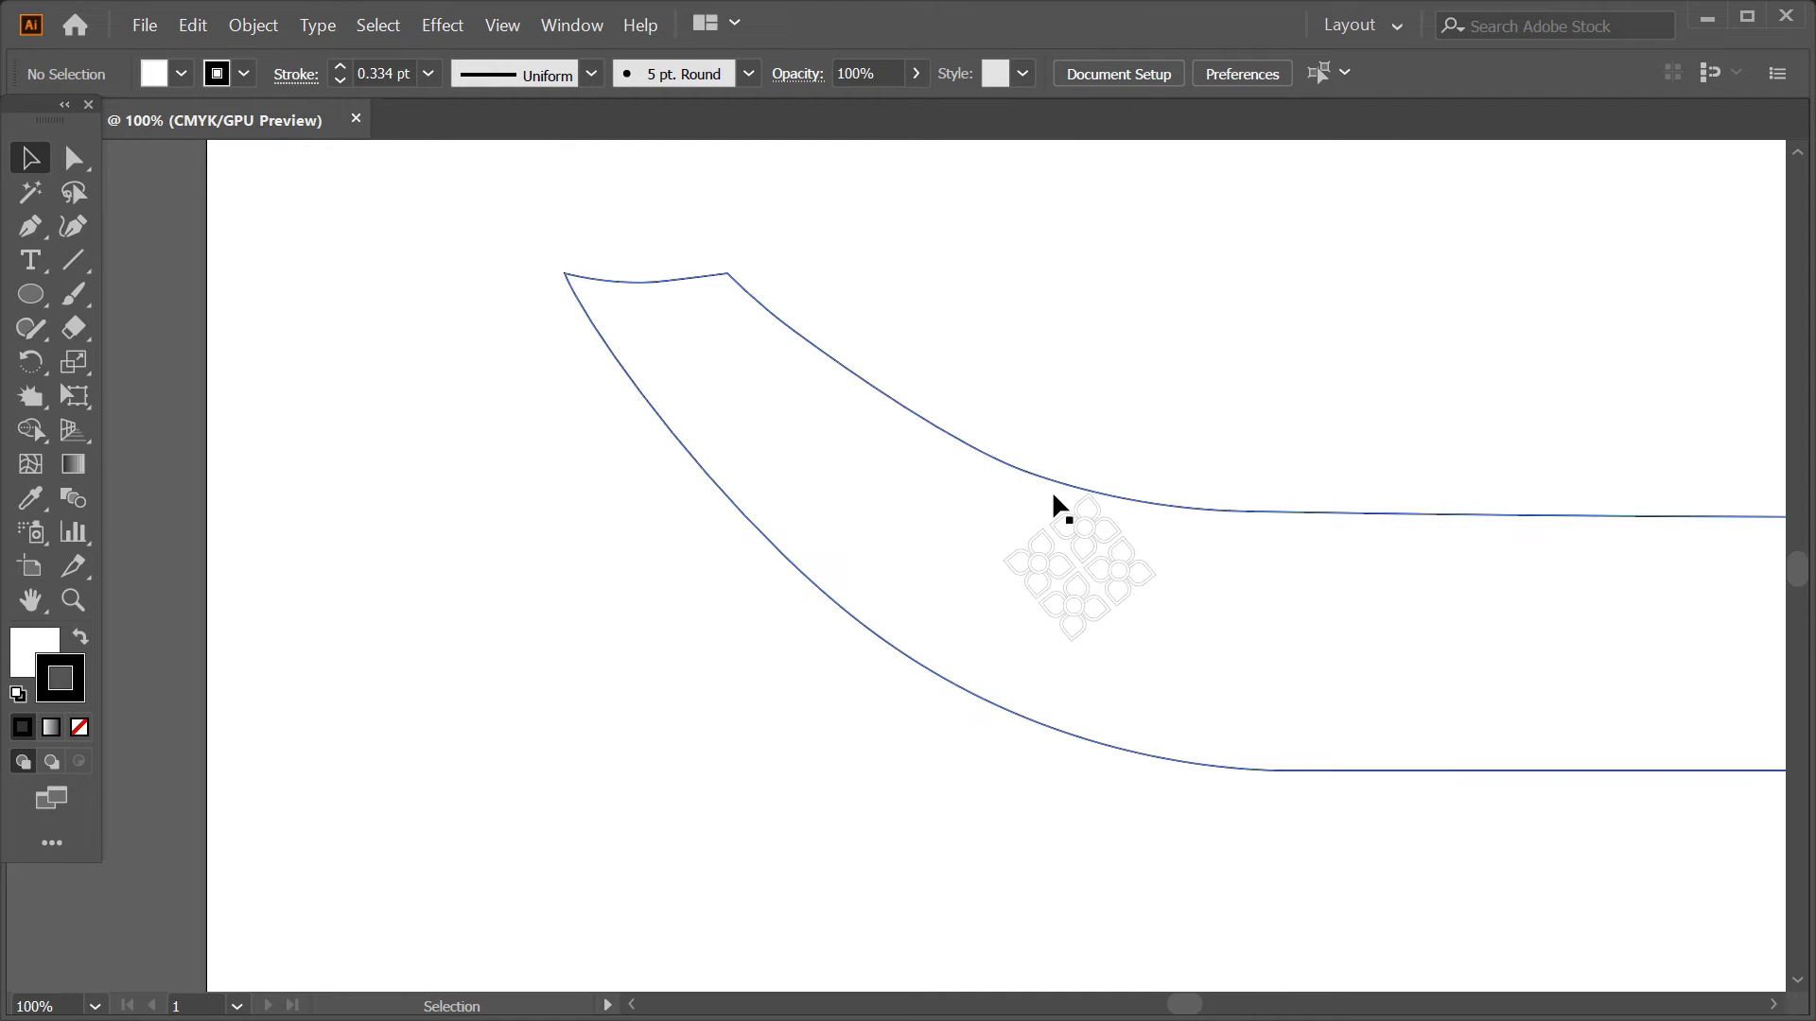
pyautogui.moveTo(1189, 648); pyautogui.dragTo(1156, 616)
pyautogui.scroll(3, 1144, 458)
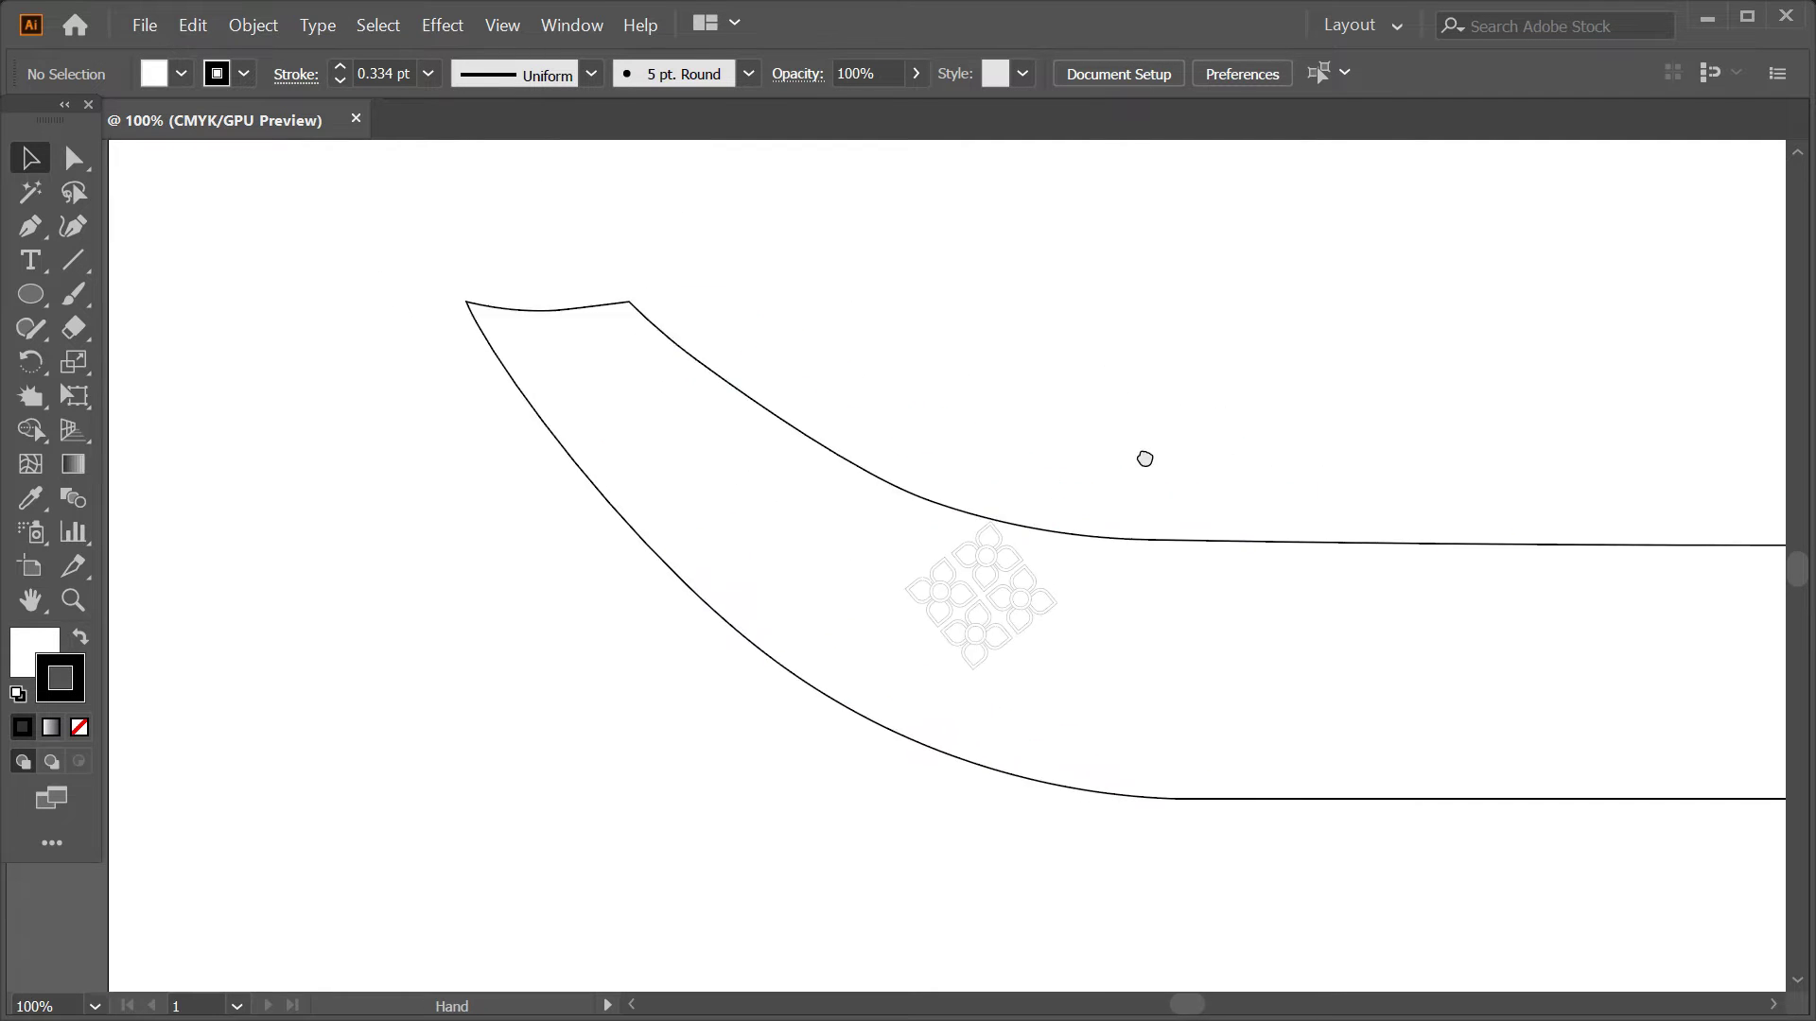
pyautogui.hscroll(3, 1085, 535)
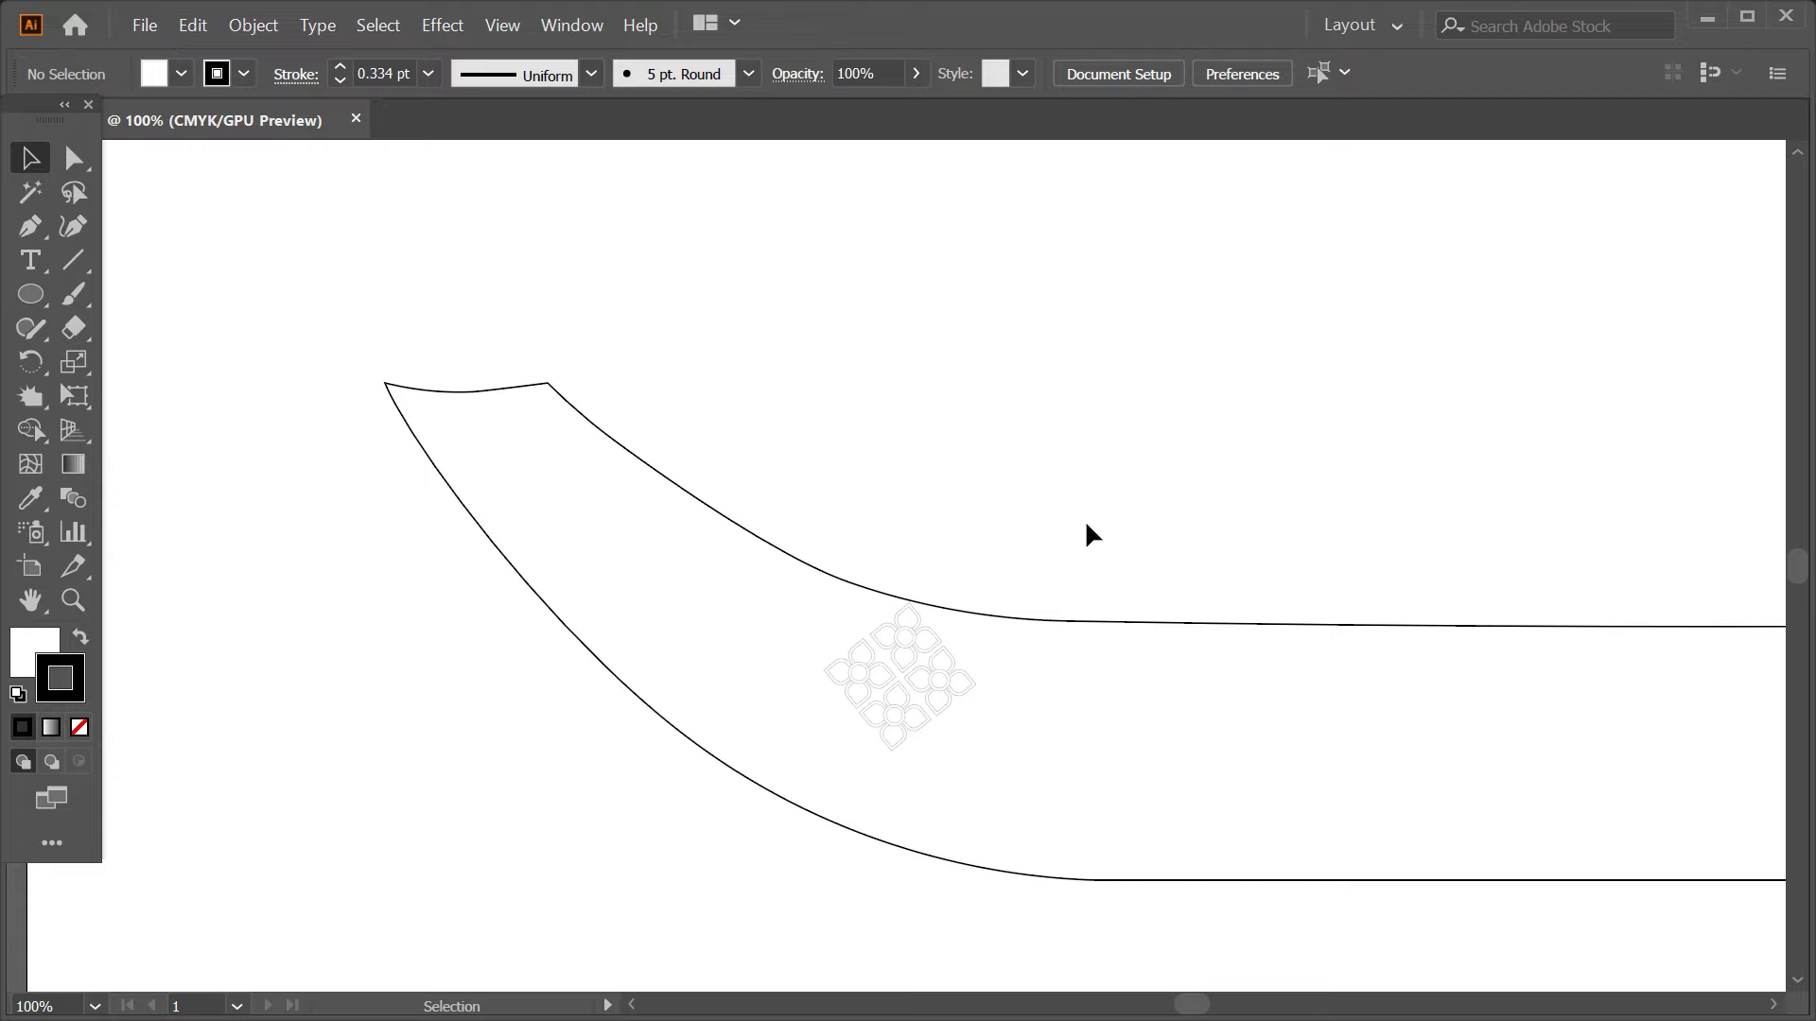
pyautogui.click(921, 609)
pyautogui.click(1067, 683)
pyautogui.click(960, 680)
pyautogui.moveTo(975, 608); pyautogui.dragTo(904, 660)
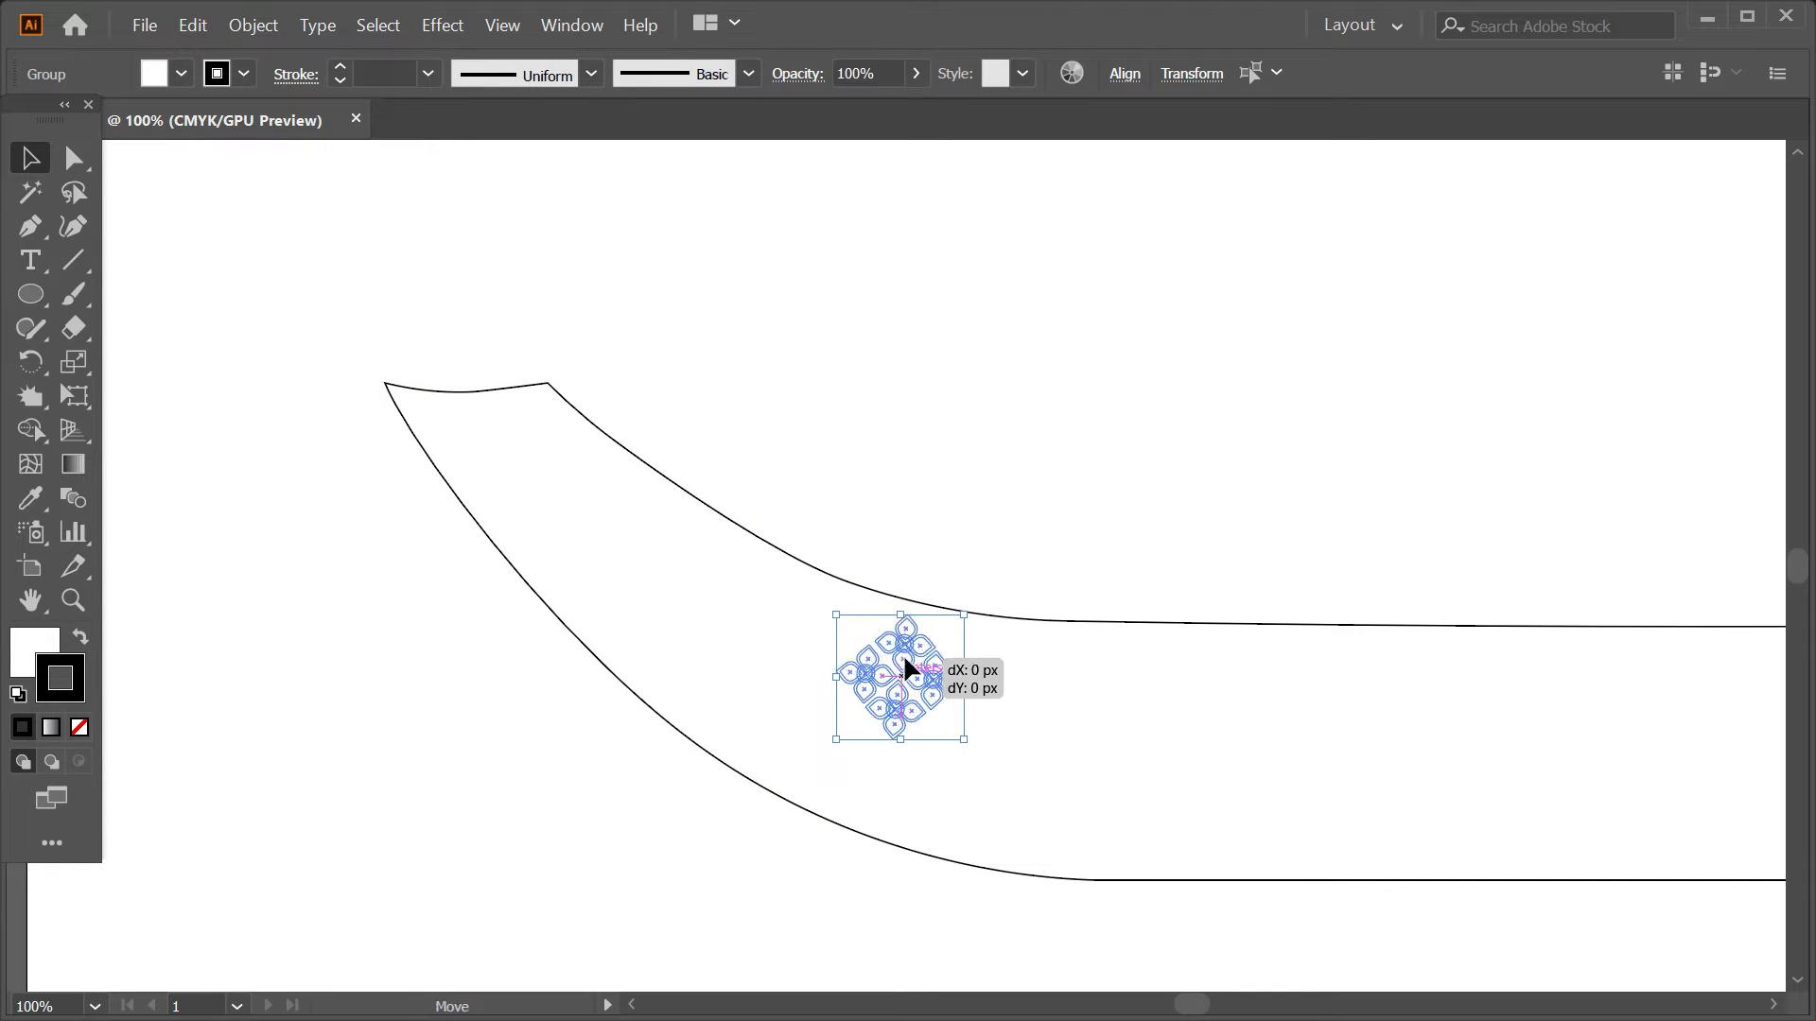
pyautogui.click(1086, 552)
pyautogui.moveTo(1086, 551); pyautogui.dragTo(945, 636)
pyautogui.hotkey('ctrl', '+')
pyautogui.hotkey('ctrl', '-')
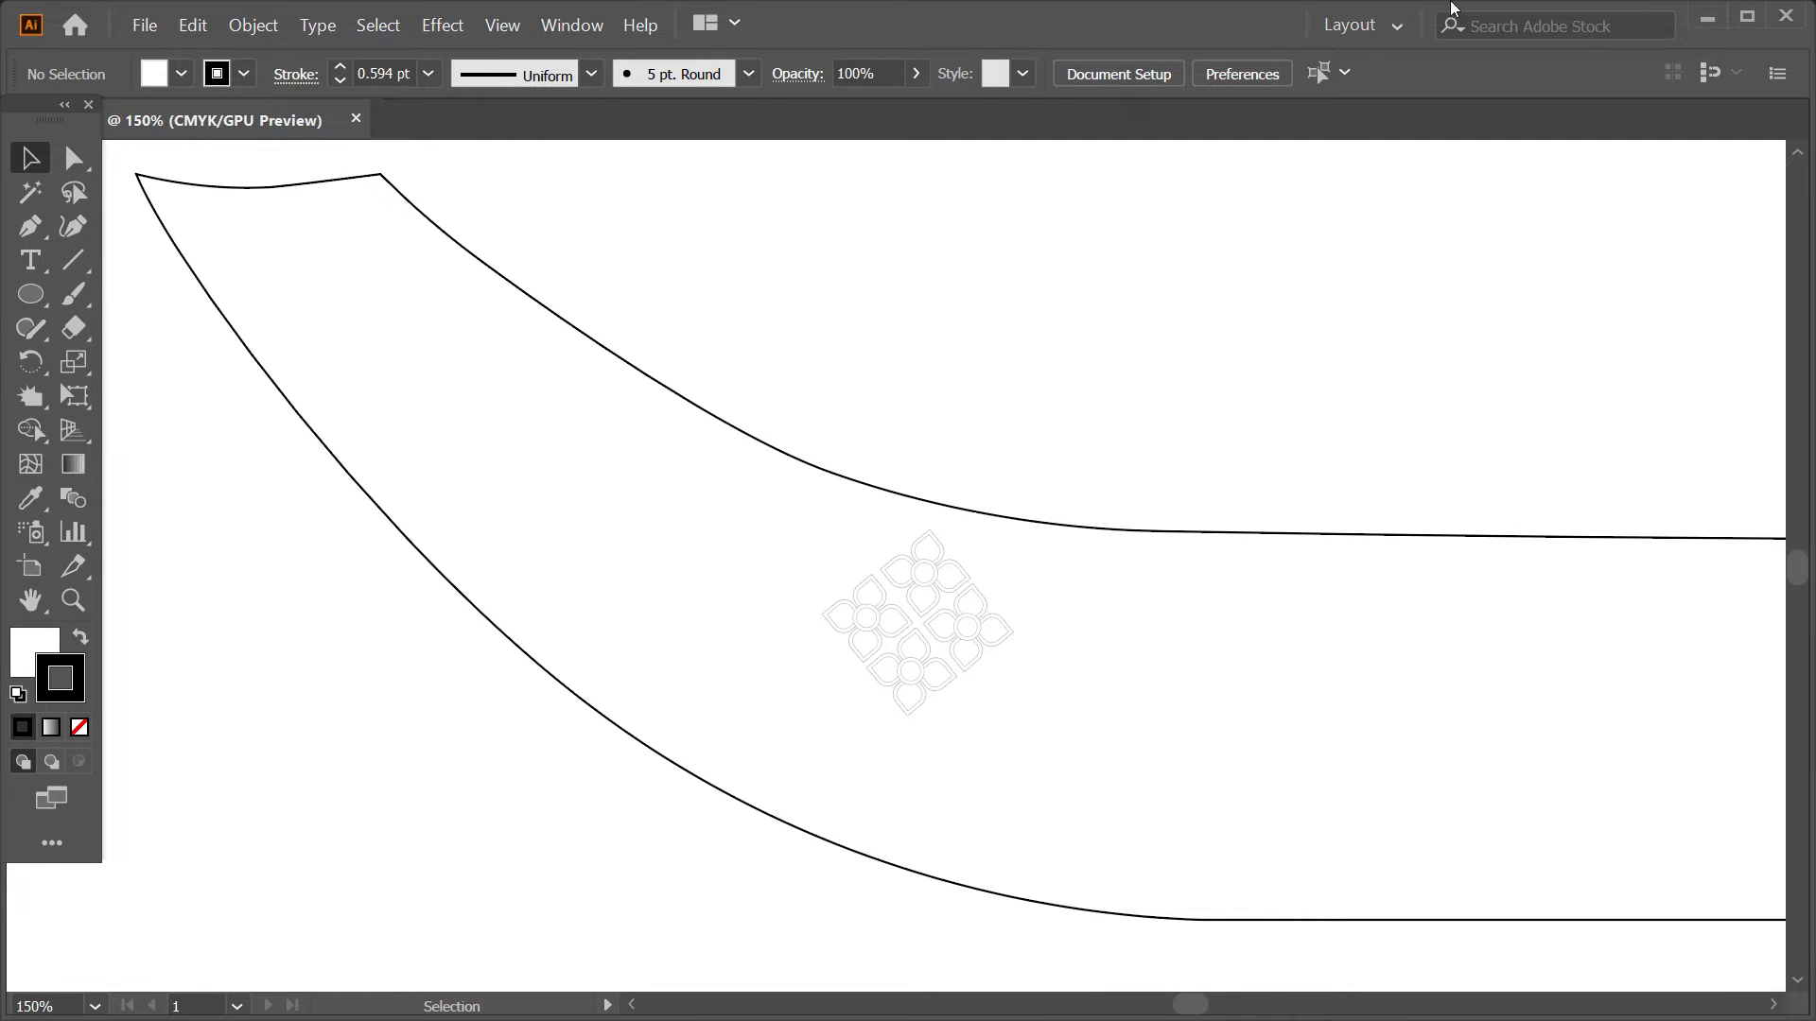
# - Pen-draw an almond leaf shape on the hull with a pointed right tip
pyautogui.scroll(2, 1552, 300)
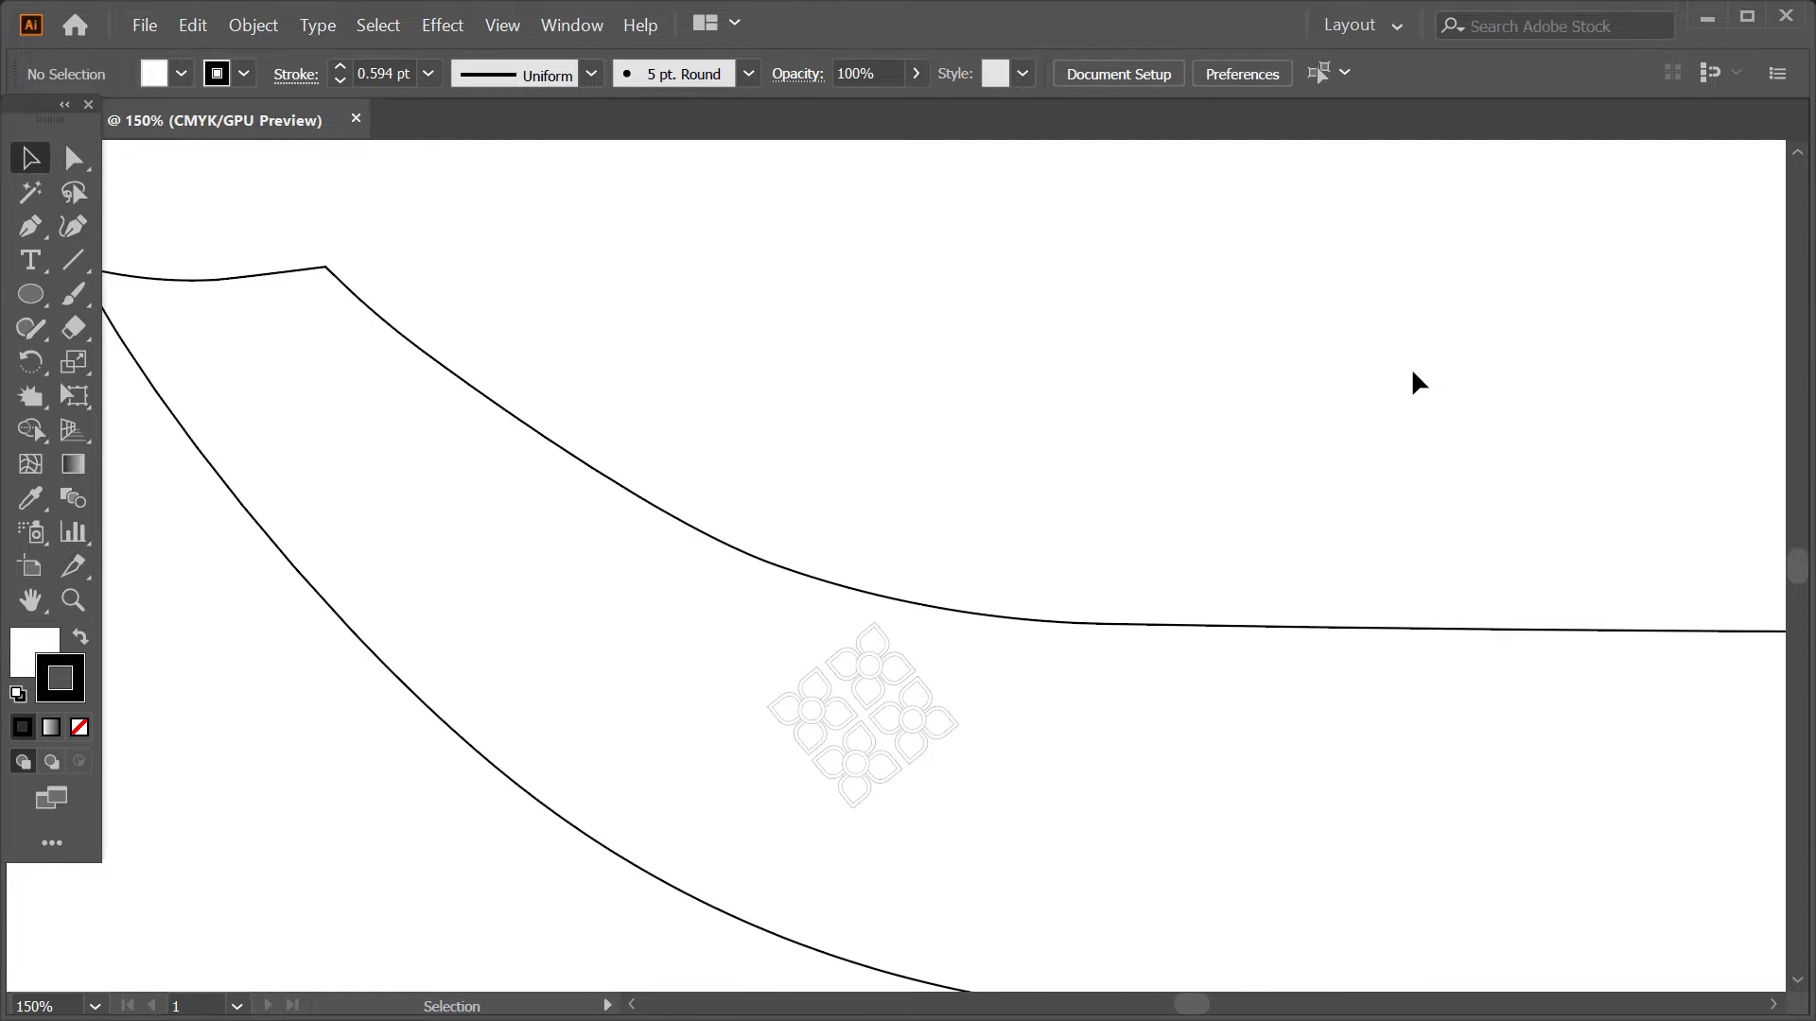
pyautogui.press('p')
pyautogui.scroll(-1, 1414, 381)
pyautogui.moveTo(1026, 529); pyautogui.dragTo(962, 426)
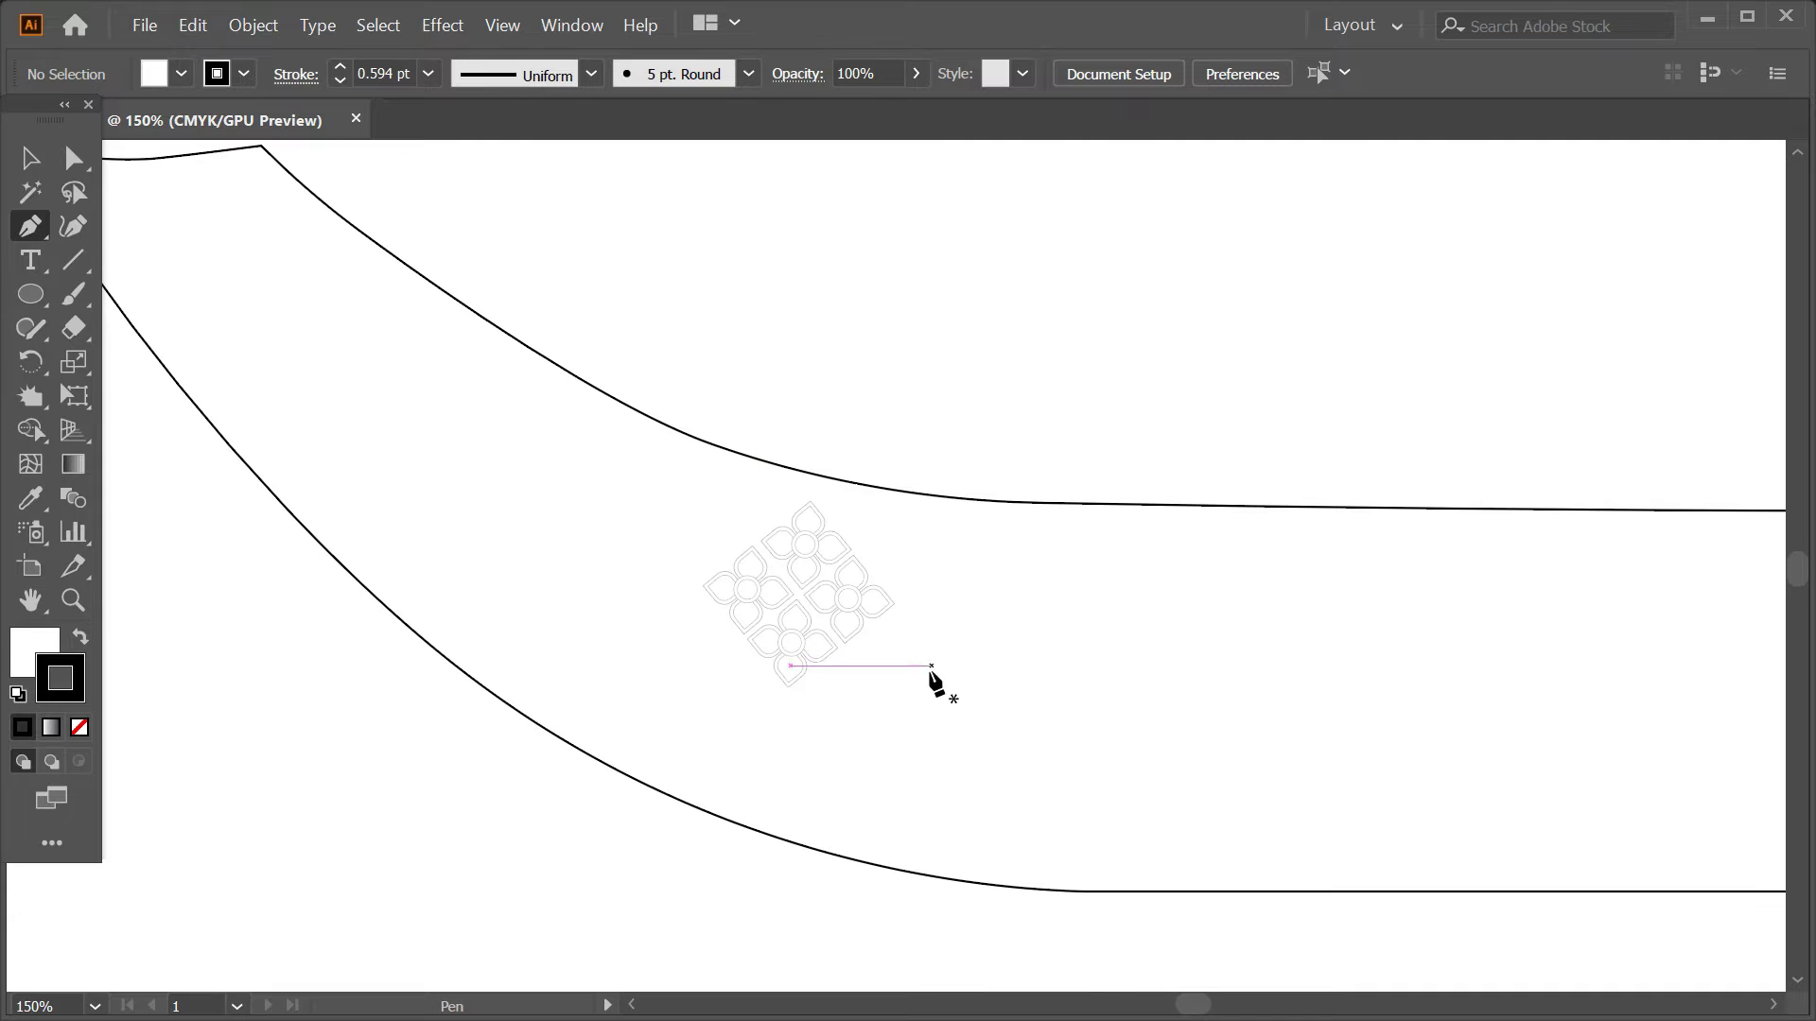
pyautogui.moveTo(976, 697)
pyautogui.mouseDown()
pyautogui.moveTo(1046, 636)
pyautogui.moveTo(1033, 656)
pyautogui.moveTo(1126, 650)
pyautogui.moveTo(1098, 713)
pyautogui.moveTo(992, 697)
pyautogui.mouseUp()
pyautogui.hotkey('ctrl', 'z')
pyautogui.click(1018, 675)
pyautogui.hotkey('ctrl', 'z')
pyautogui.click(1152, 633)
pyautogui.click(992, 691)
pyautogui.press('v')
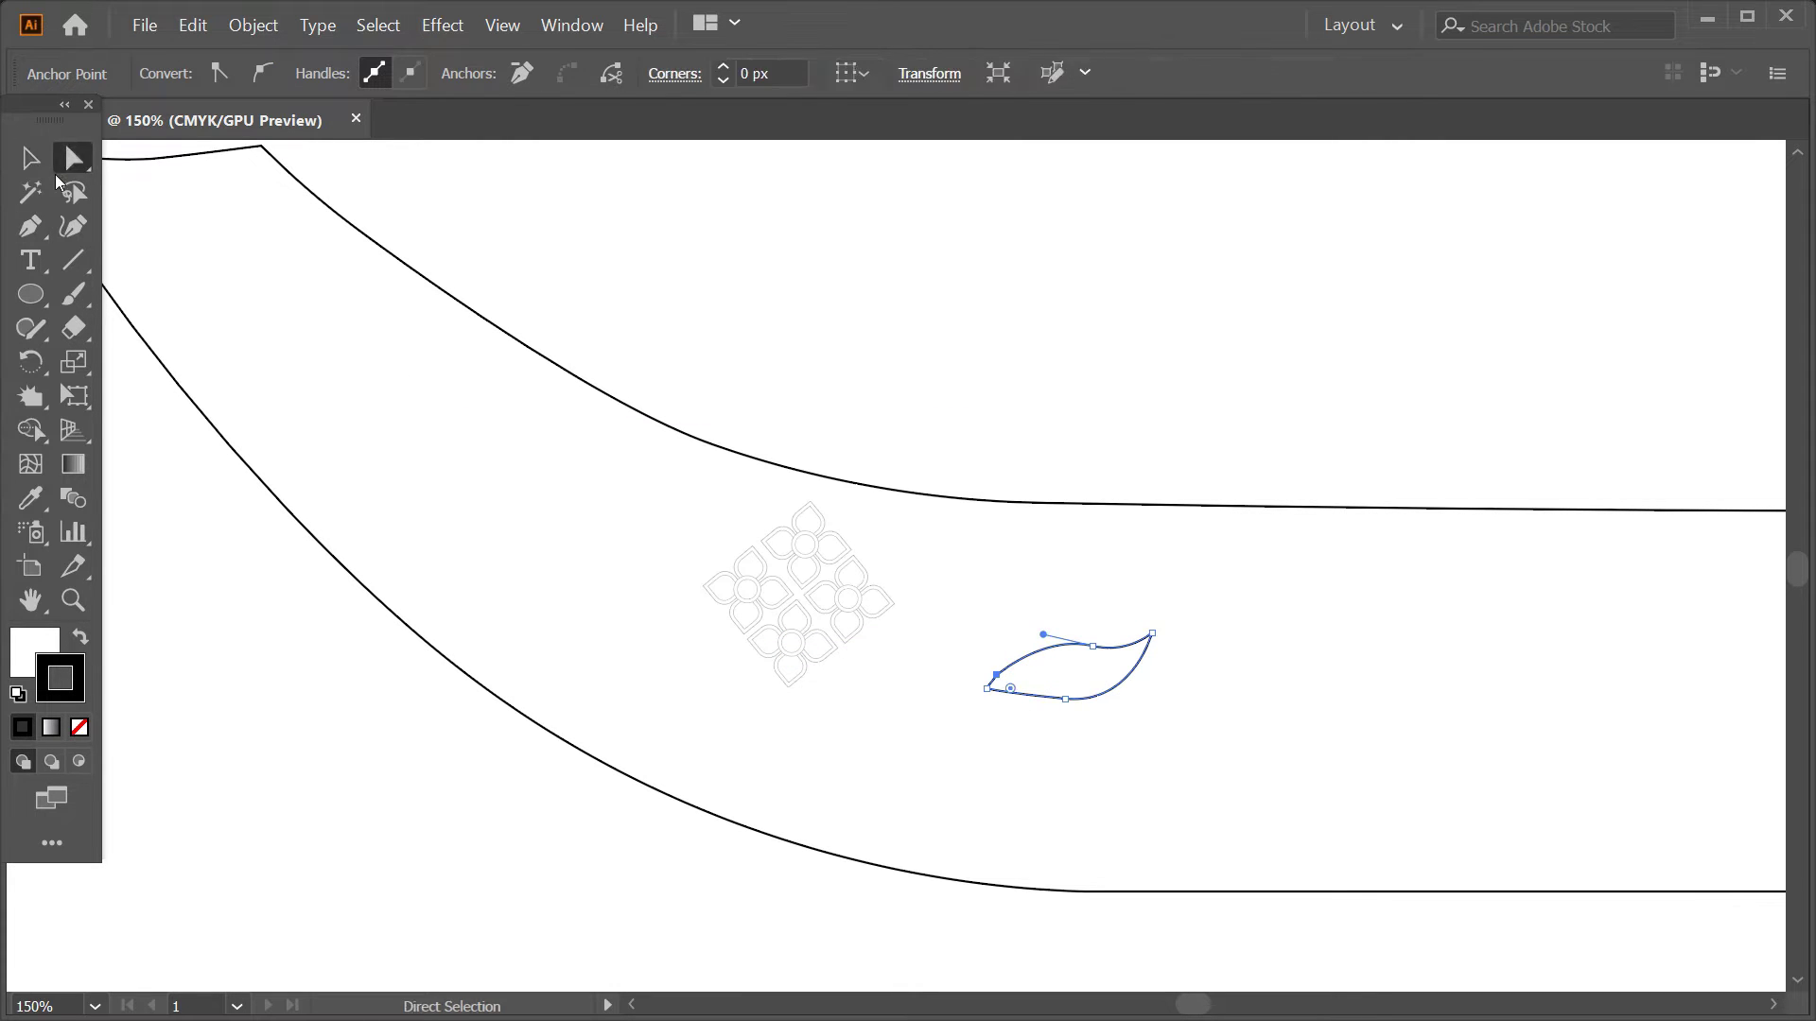
pyautogui.hotkey('ctrl', 'shift', 'a')
# - Reshape the leaf's upper curve by dragging its anchor with Direct Selection
pyautogui.click(1010, 653)
pyautogui.hotkey('ctrl', '+')
pyautogui.hotkey('ctrl', '+')
pyautogui.hotkey('ctrl', '+')
pyautogui.press('a')
pyautogui.click(757, 593)
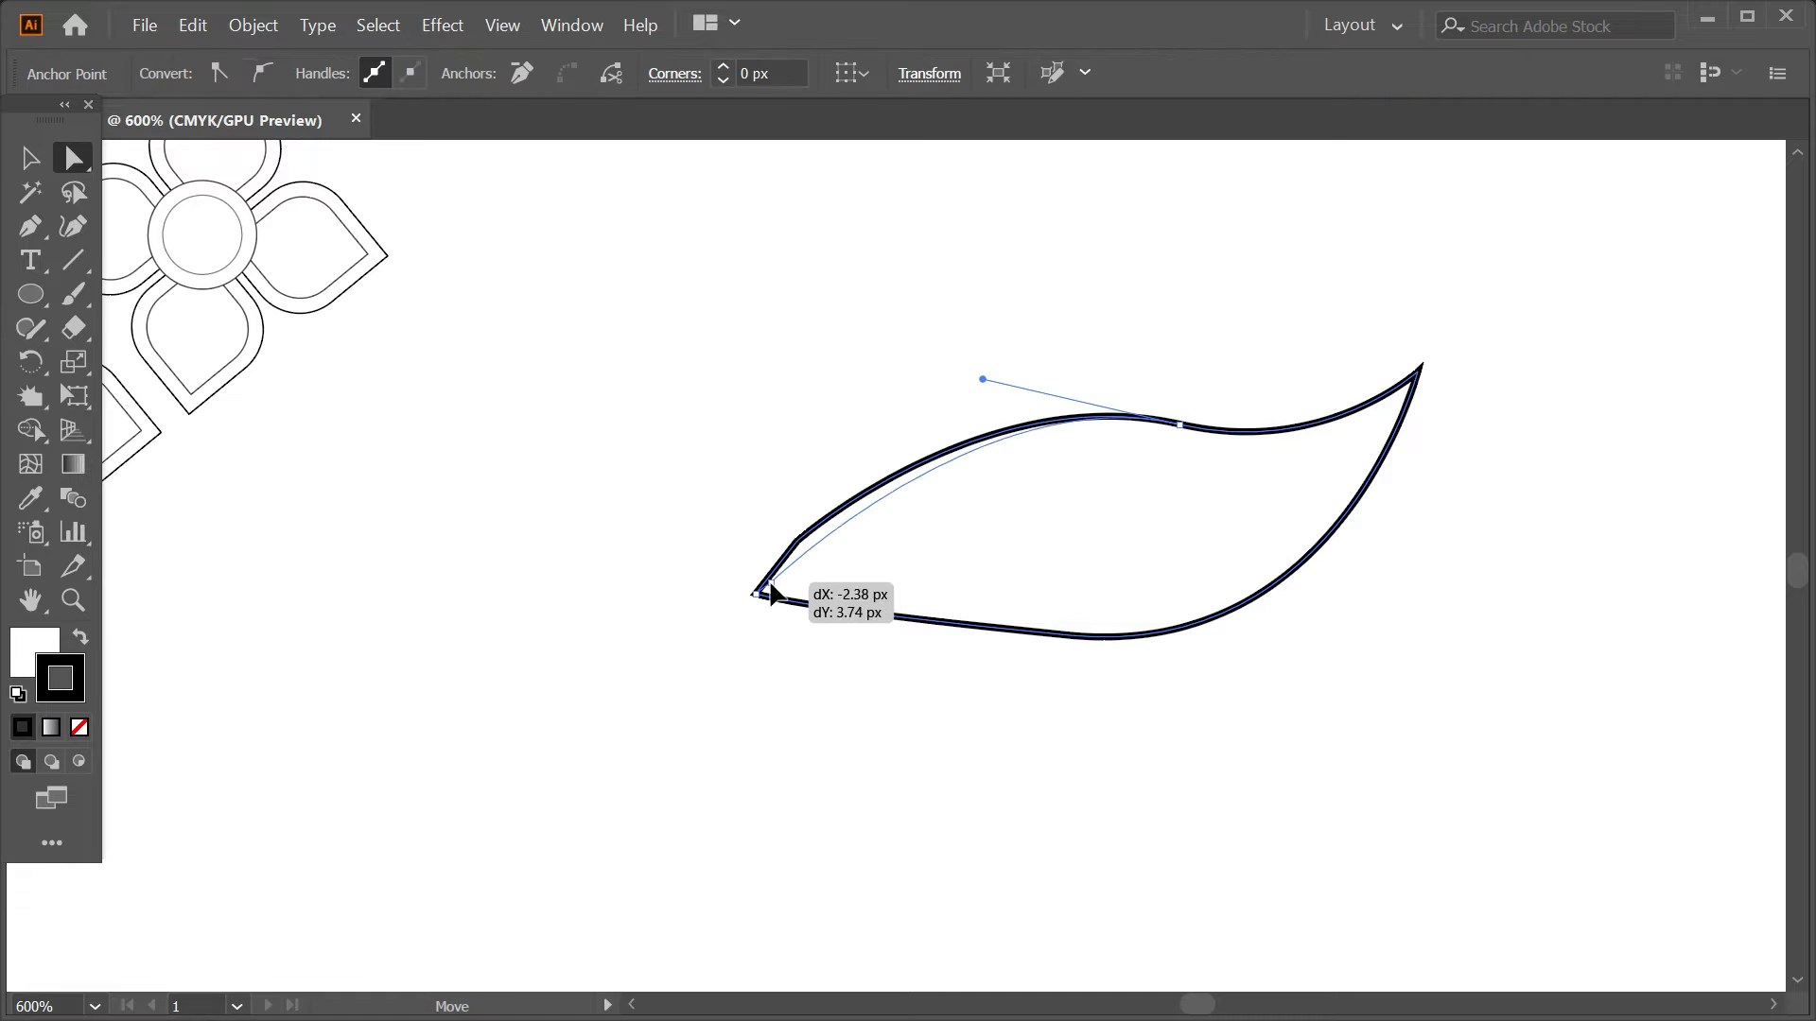
pyautogui.moveTo(983, 379); pyautogui.dragTo(927, 383)
pyautogui.press('v')
pyautogui.hotkey('ctrl', '-')
pyautogui.hotkey('ctrl', '-')
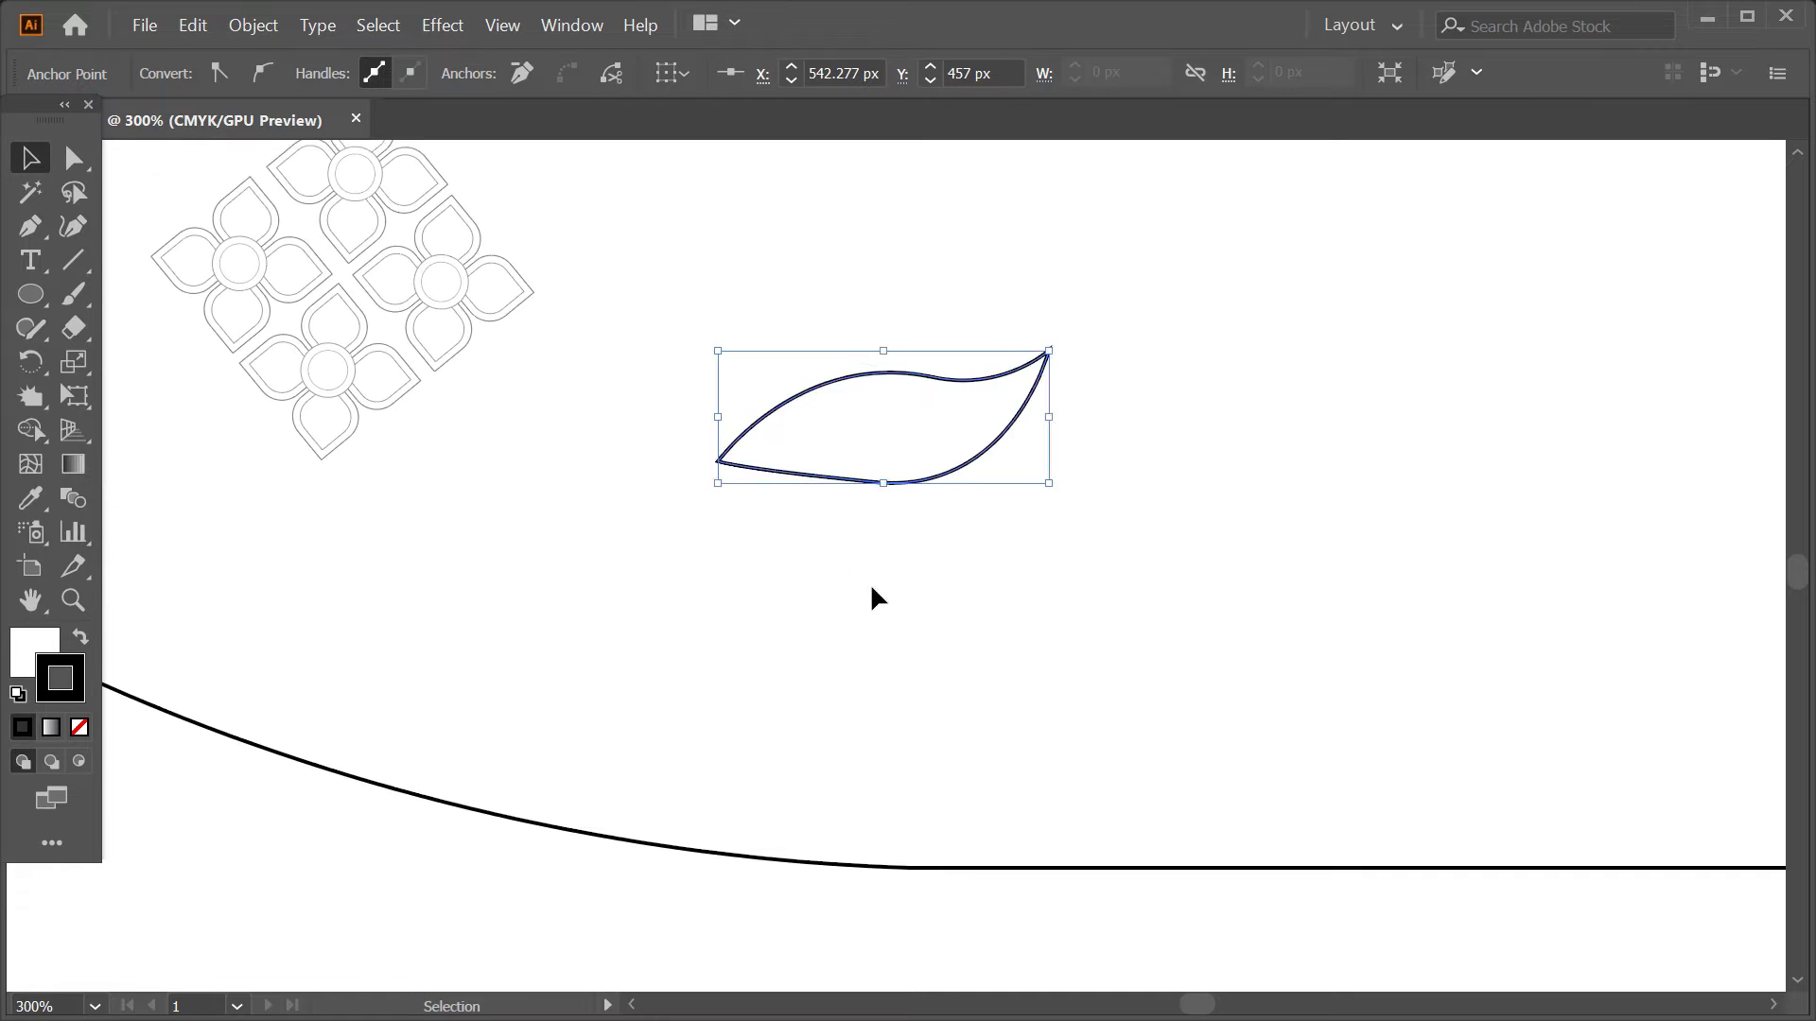
pyautogui.hotkey('ctrl', 'shift', 'a')
# - Draw a black-filled ellipse pupil inside the almond shape
pyautogui.click(30, 294)
pyautogui.moveTo(791, 357)
pyautogui.mouseDown()
pyautogui.moveTo(892, 447)
pyautogui.moveTo(865, 536)
pyautogui.mouseUp()
pyautogui.click(181, 74)
pyautogui.click(60, 126)
pyautogui.click(832, 296)
pyautogui.press('Escape')
pyautogui.press('v')
pyautogui.click(818, 454)
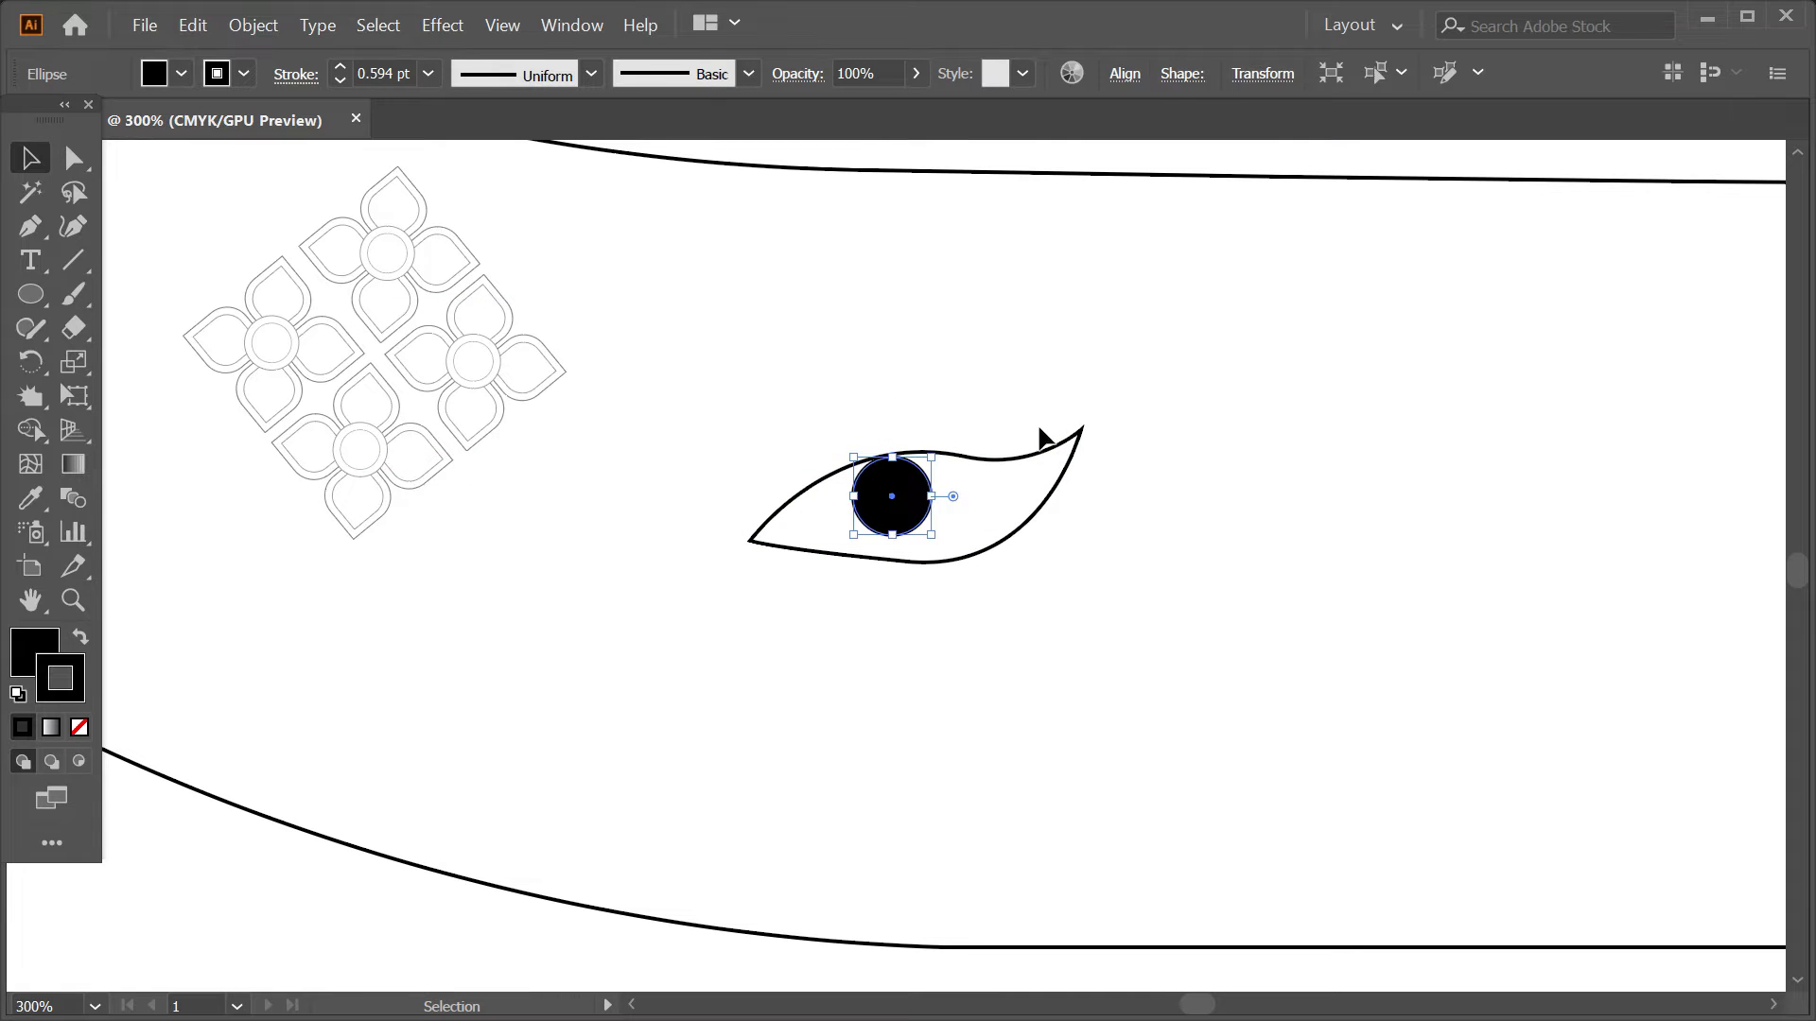
pyautogui.click(1046, 429)
pyautogui.moveTo(1046, 385); pyautogui.dragTo(1055, 421)
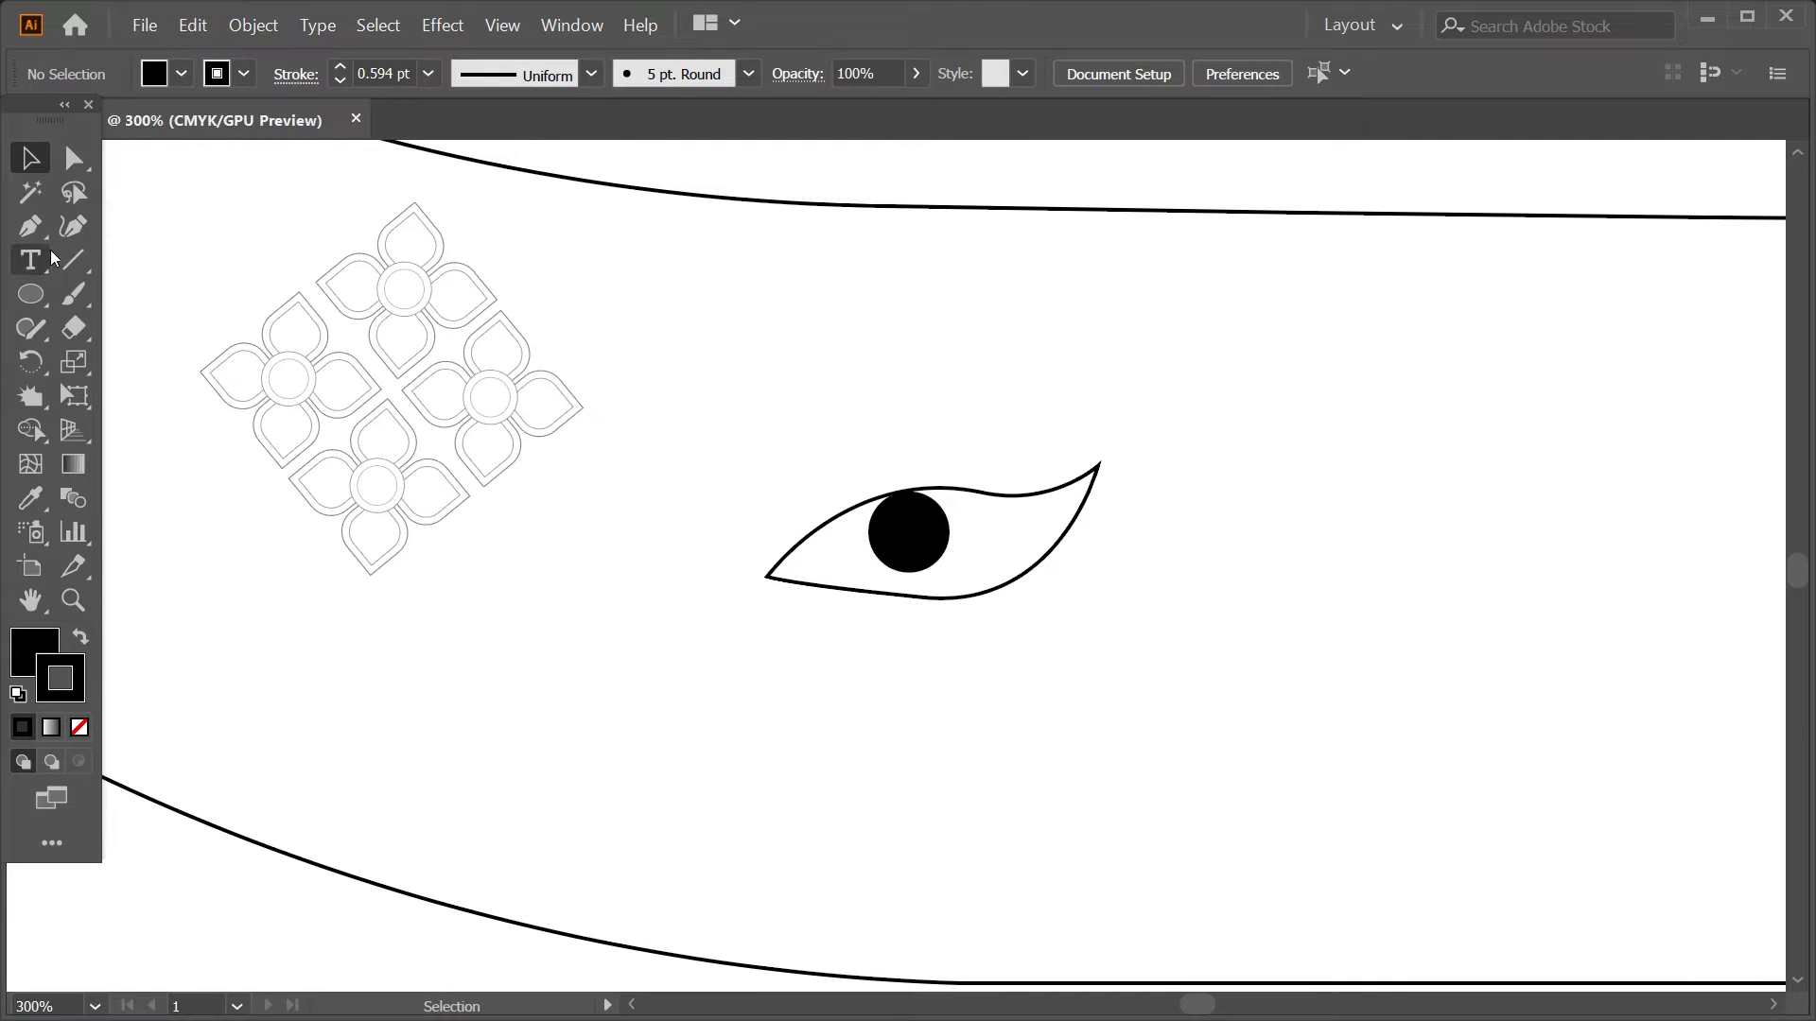
# - Pen-draw a larger outer outline around the eye with two spikes on the right
pyautogui.click(30, 227)
pyautogui.click(767, 571)
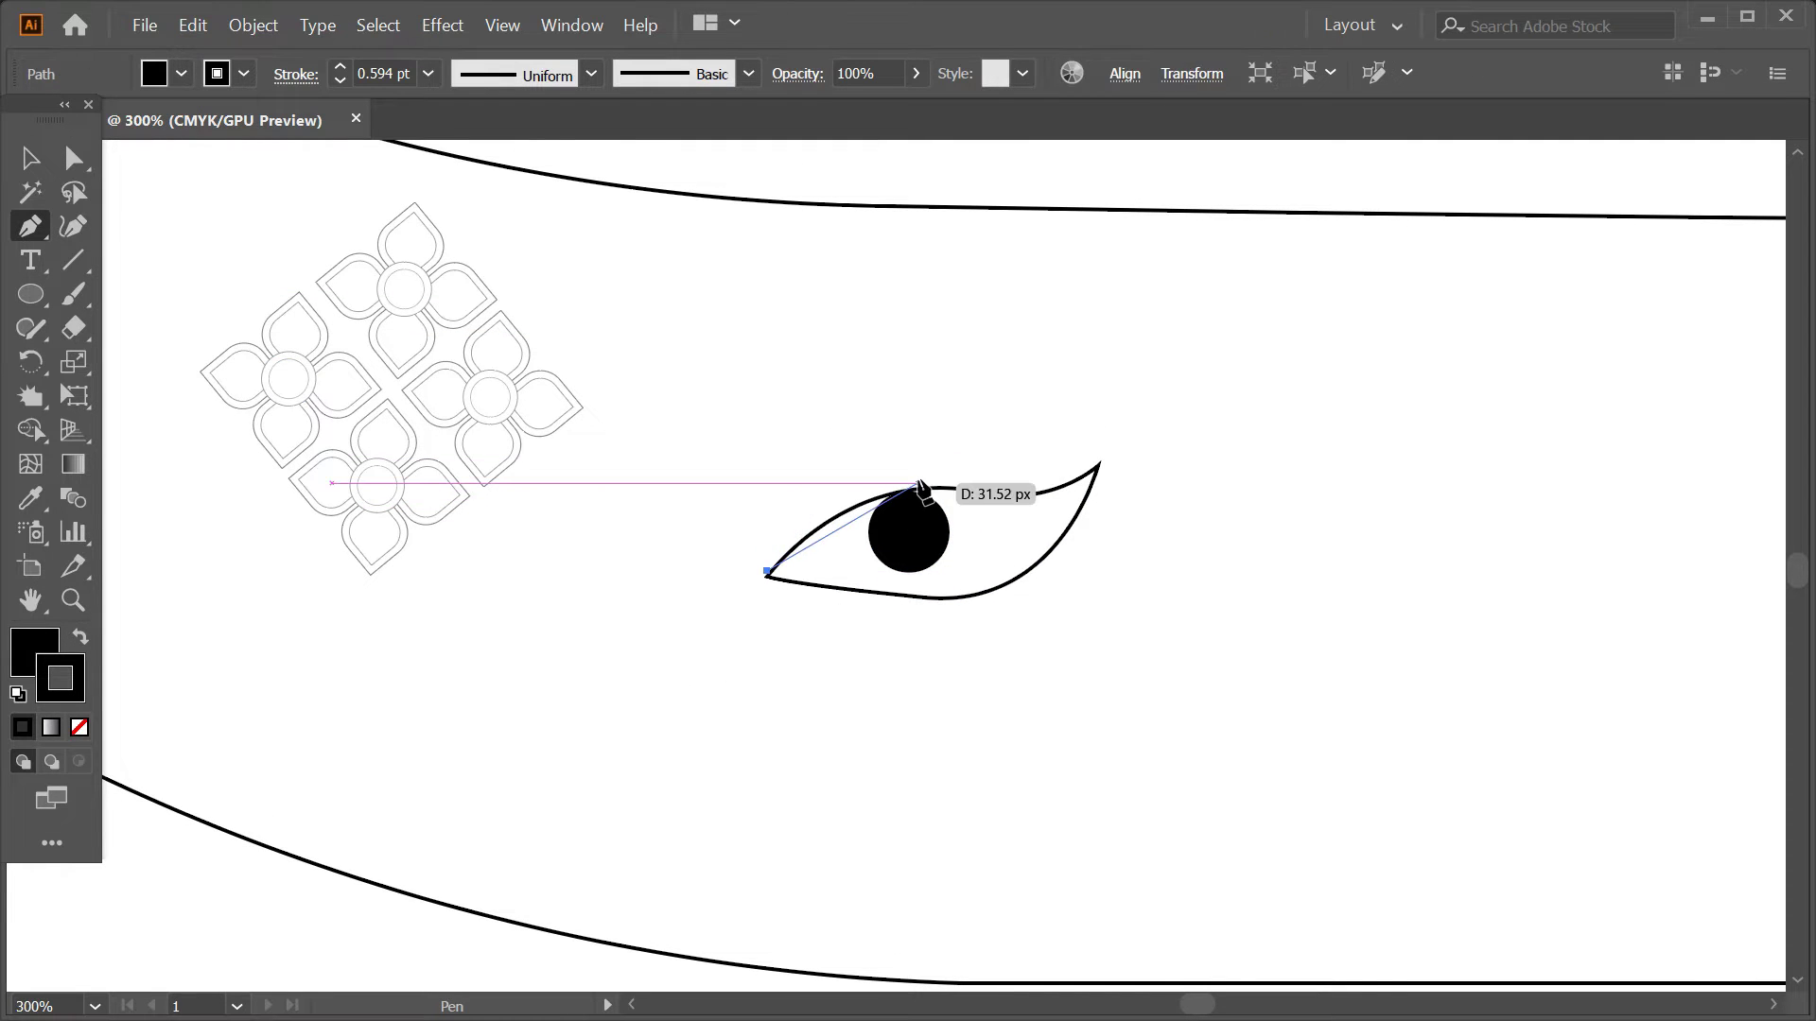
pyautogui.moveTo(901, 471); pyautogui.dragTo(965, 472)
pyautogui.moveTo(1110, 433); pyautogui.dragTo(1146, 404)
pyautogui.moveTo(1104, 477)
pyautogui.mouseDown()
pyautogui.moveTo(1127, 439)
pyautogui.moveTo(1100, 558)
pyautogui.moveTo(879, 652)
pyautogui.mouseUp()
pyautogui.moveTo(767, 573); pyautogui.dragTo(561, 459)
pyautogui.moveTo(767, 594)
pyautogui.mouseDown()
pyautogui.moveTo(508, 491)
pyautogui.moveTo(754, 597)
pyautogui.mouseUp()
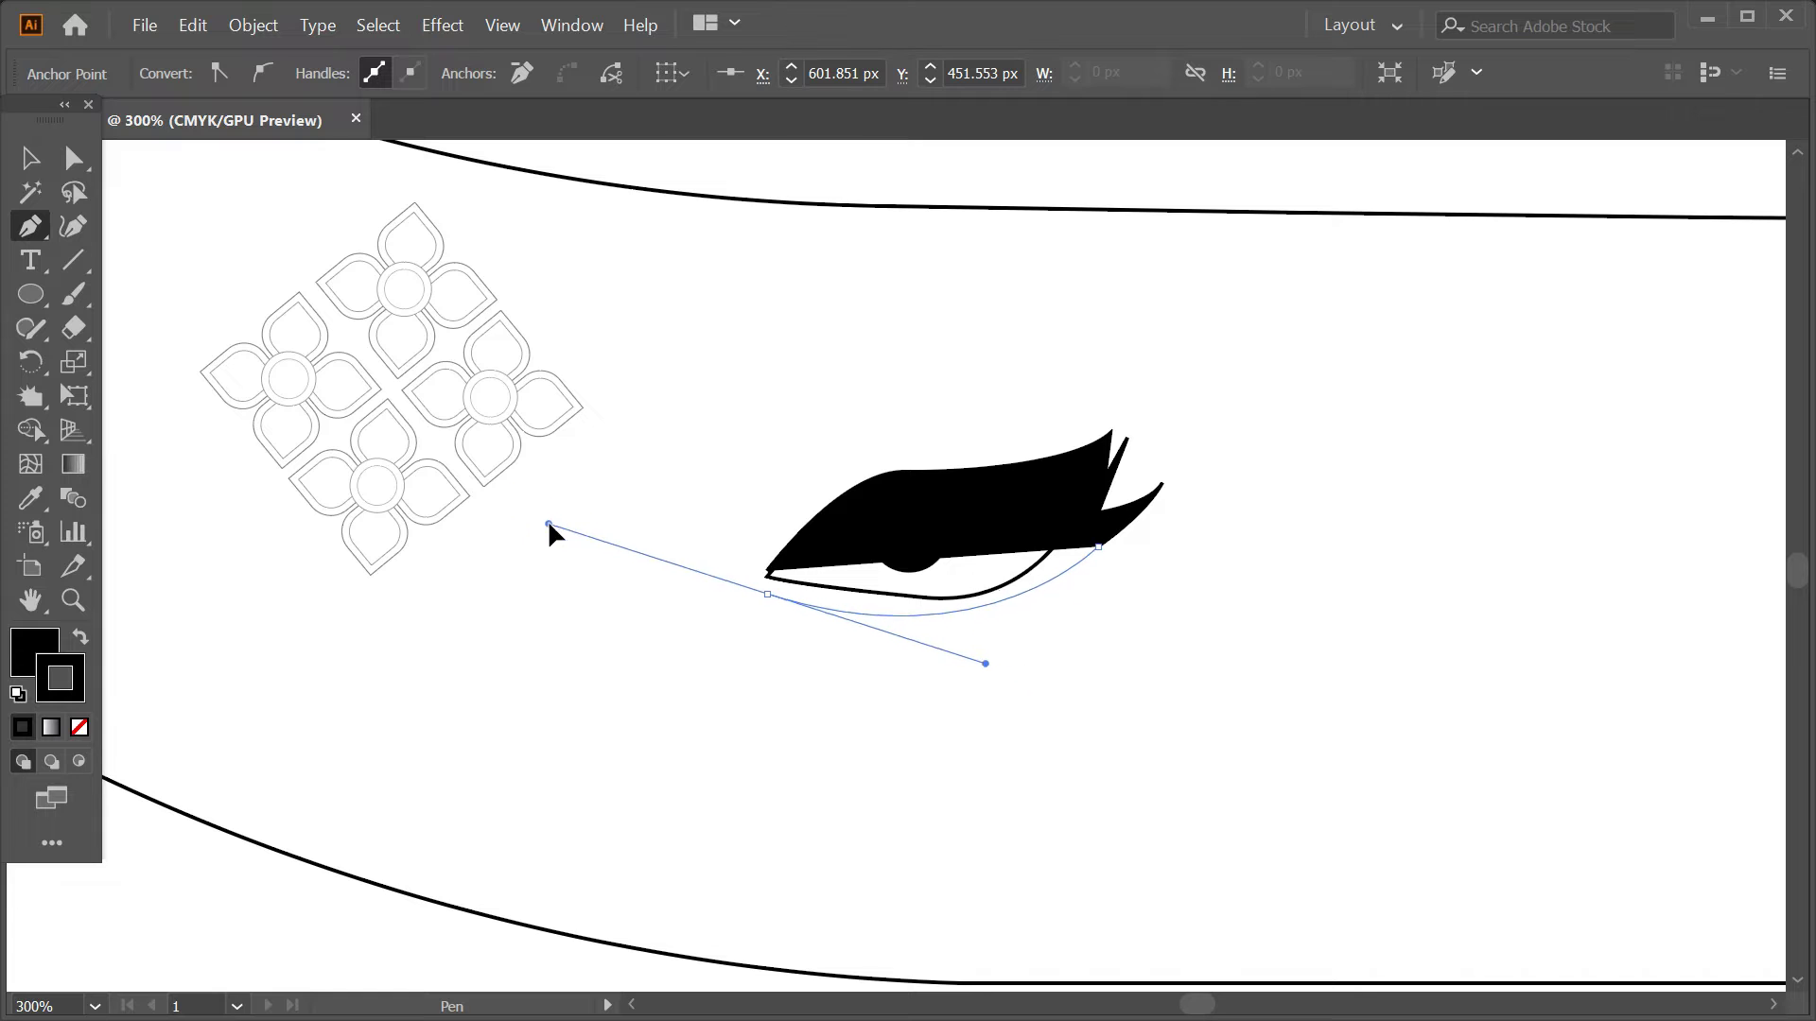
# - Set the spiked outer outline's fill to none
pyautogui.click(30, 158)
pyautogui.click(181, 72)
pyautogui.click(16, 122)
pyautogui.click(1149, 377)
# - Raise and reshape the spike tips and top edge of the outline with Direct Selection
pyautogui.click(1119, 519)
pyautogui.scroll(2, 1209, 494)
pyautogui.press('a')
pyautogui.moveTo(1004, 446); pyautogui.dragTo(1000, 470)
pyautogui.moveTo(1045, 385); pyautogui.dragTo(1070, 365)
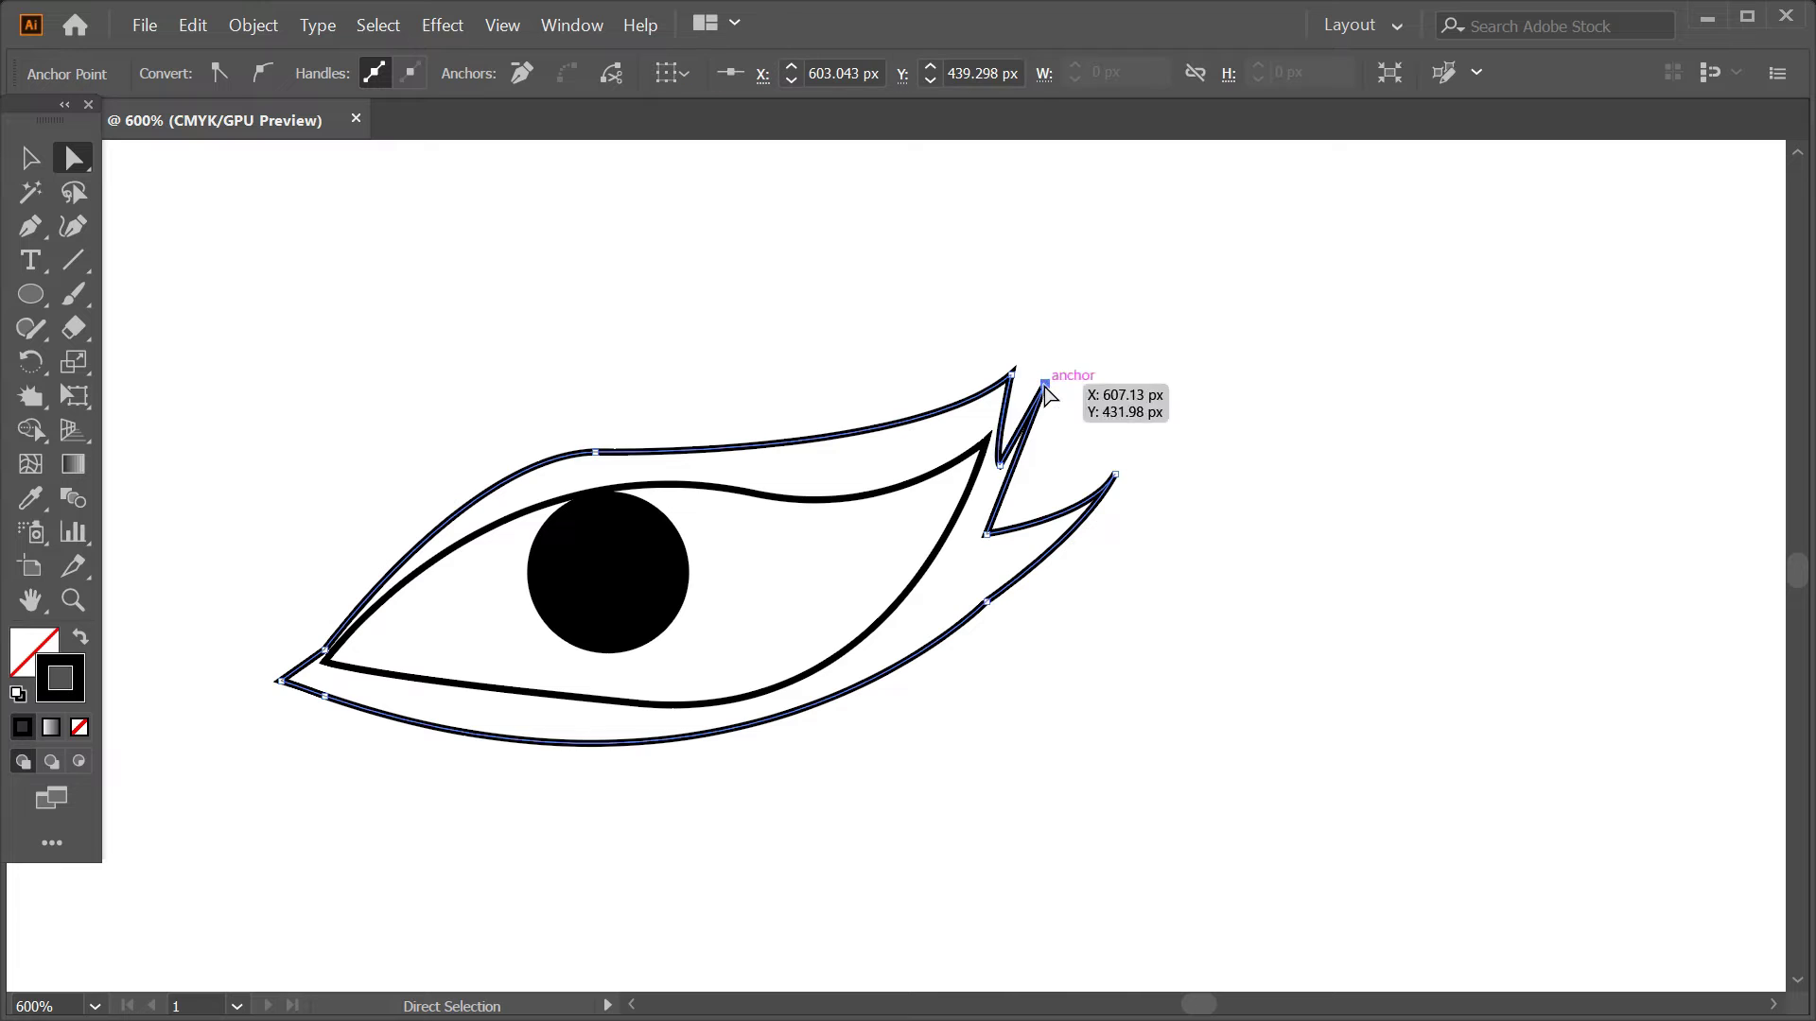
pyautogui.moveTo(1112, 479); pyautogui.dragTo(1114, 418)
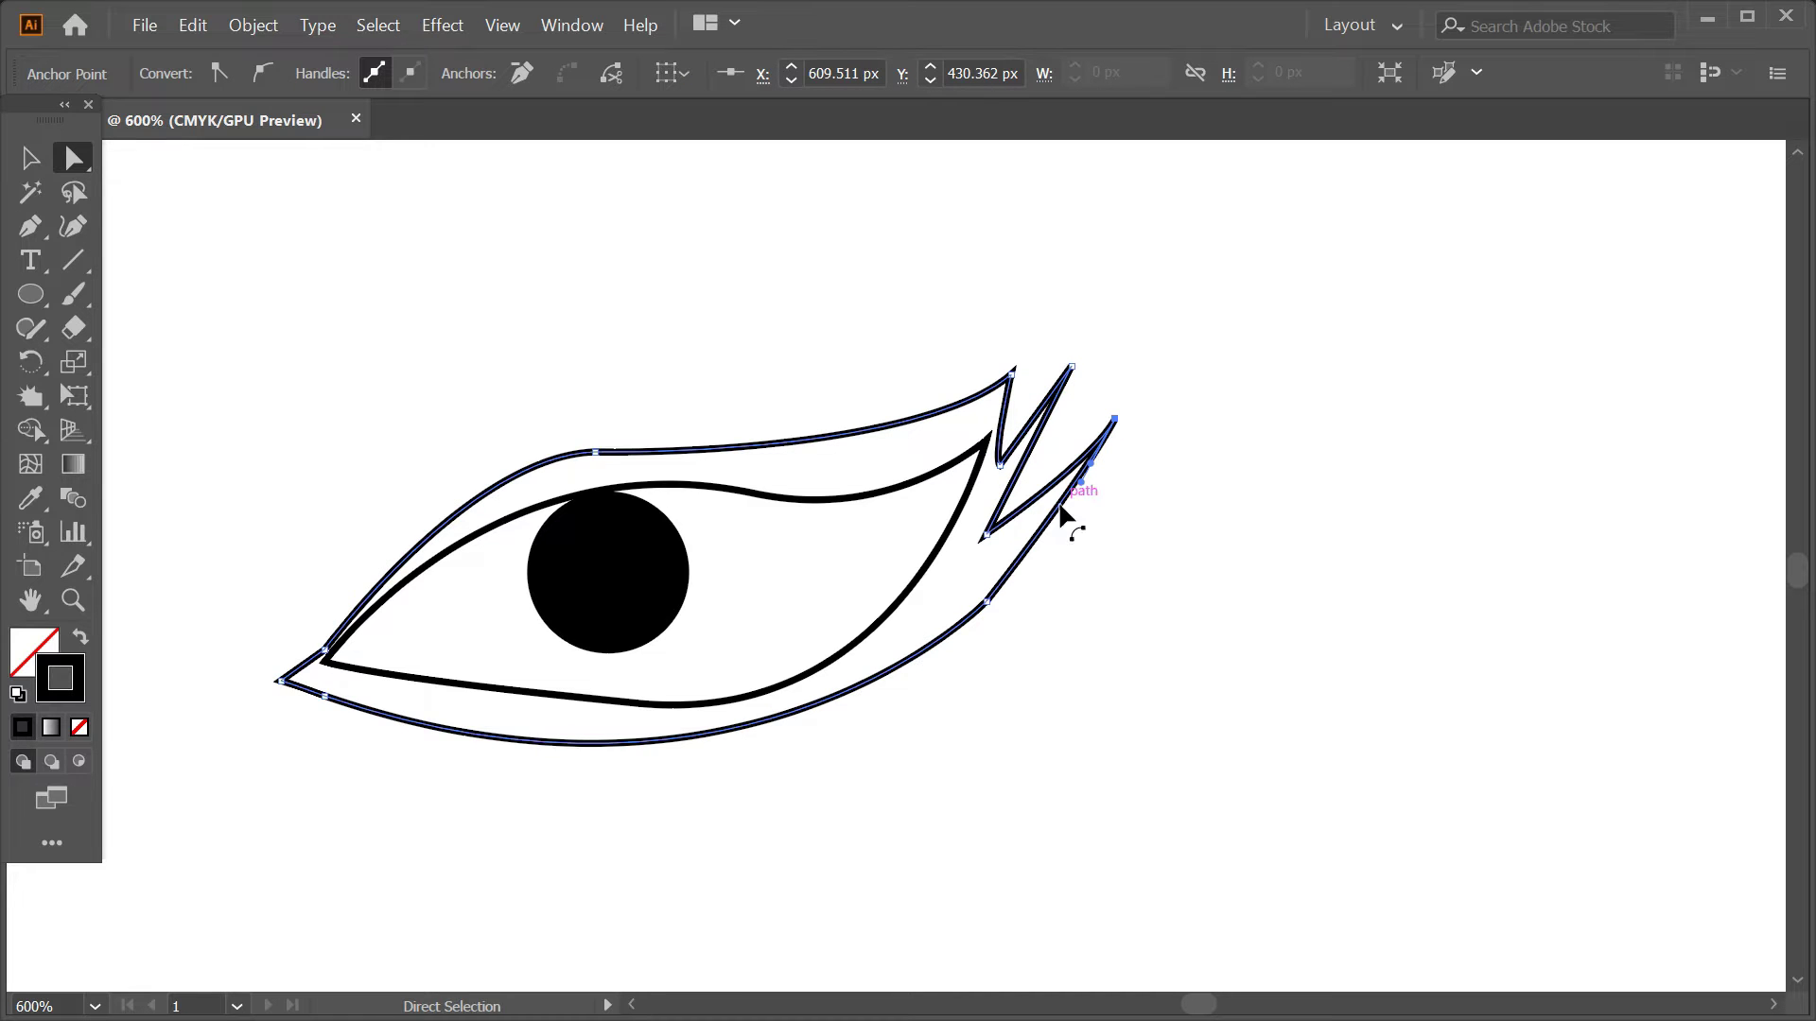
pyautogui.moveTo(1084, 489); pyautogui.dragTo(1054, 470)
pyautogui.moveTo(1011, 377); pyautogui.dragTo(1023, 337)
pyautogui.click(788, 469)
pyautogui.click(722, 453)
pyautogui.moveTo(805, 467); pyautogui.dragTo(807, 467)
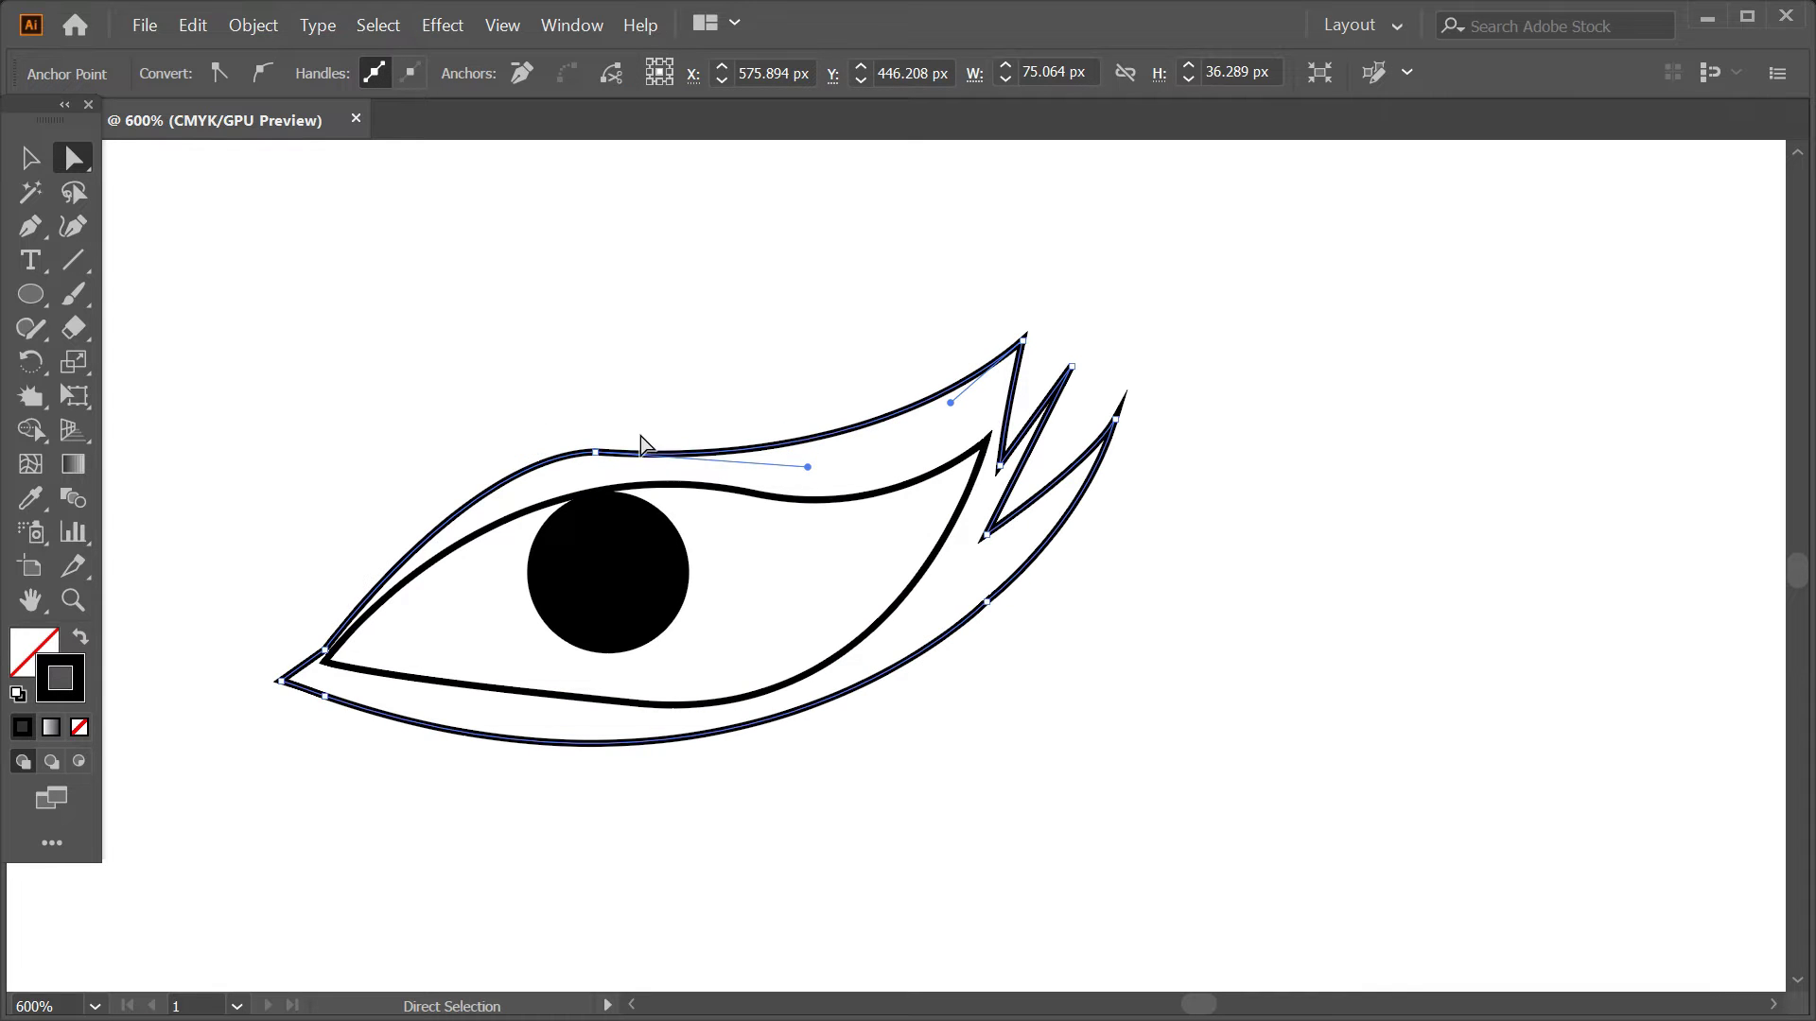
# - Smooth the outer outline's left tip, top and bottom with the Smooth Tool
pyautogui.click(31, 433)
pyautogui.click(31, 329)
pyautogui.click(162, 397)
pyautogui.moveTo(328, 635)
pyautogui.mouseDown()
pyautogui.moveTo(284, 676)
pyautogui.moveTo(398, 538)
pyautogui.mouseUp()
pyautogui.moveTo(880, 406); pyautogui.dragTo(1019, 356)
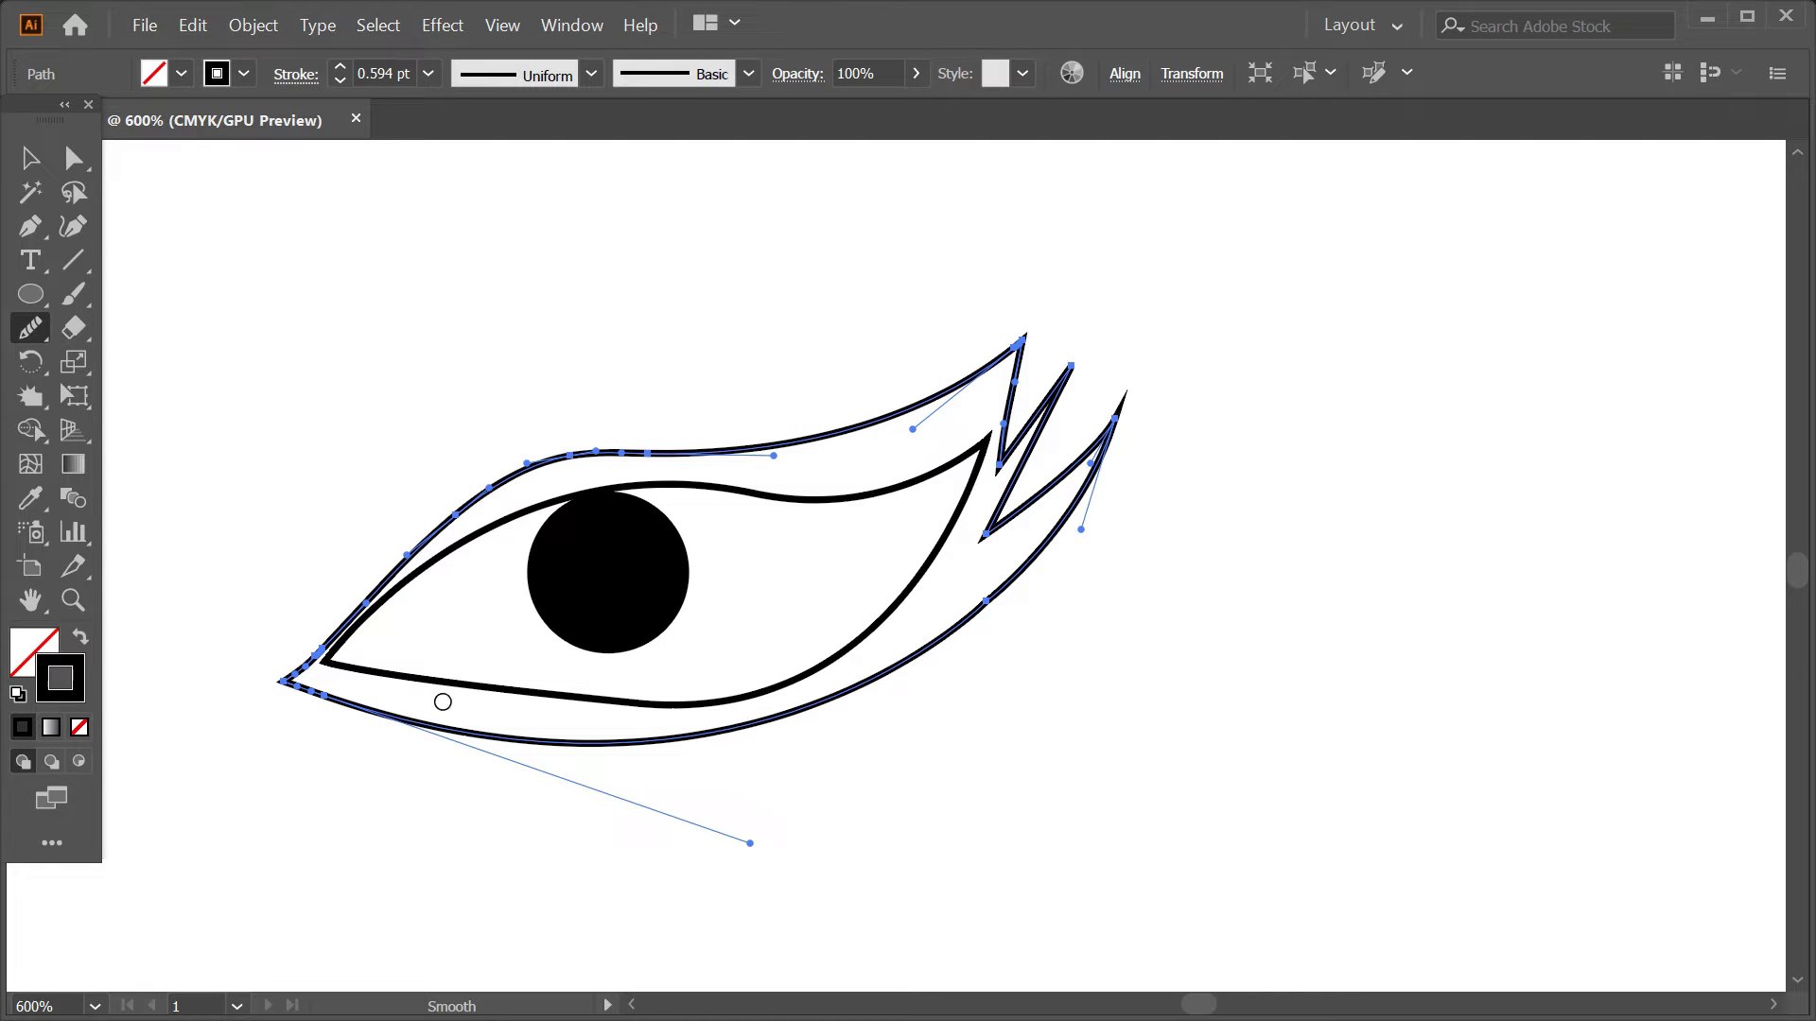
pyautogui.moveTo(557, 725); pyautogui.dragTo(1065, 513)
pyautogui.click(31, 158)
pyautogui.click(526, 289)
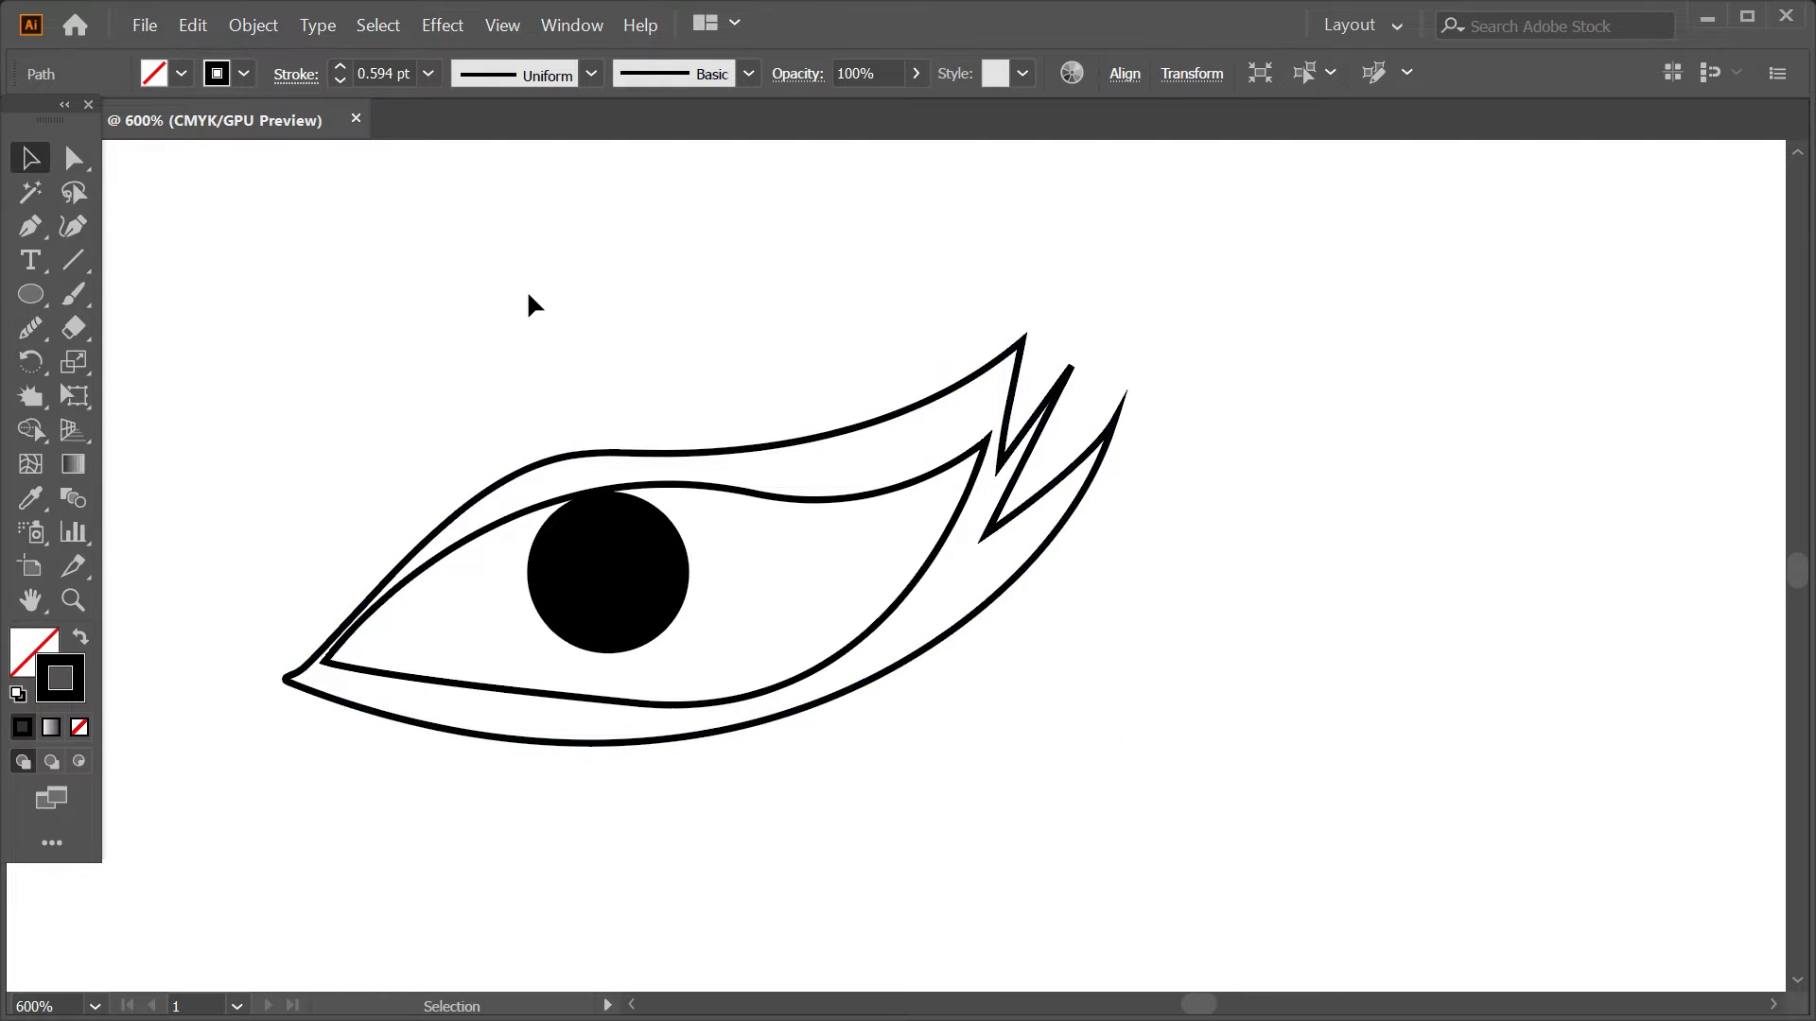
pyautogui.scroll(-3, 549, 567)
pyautogui.scroll(-2, 565, 679)
pyautogui.moveTo(588, 648); pyautogui.dragTo(739, 778)
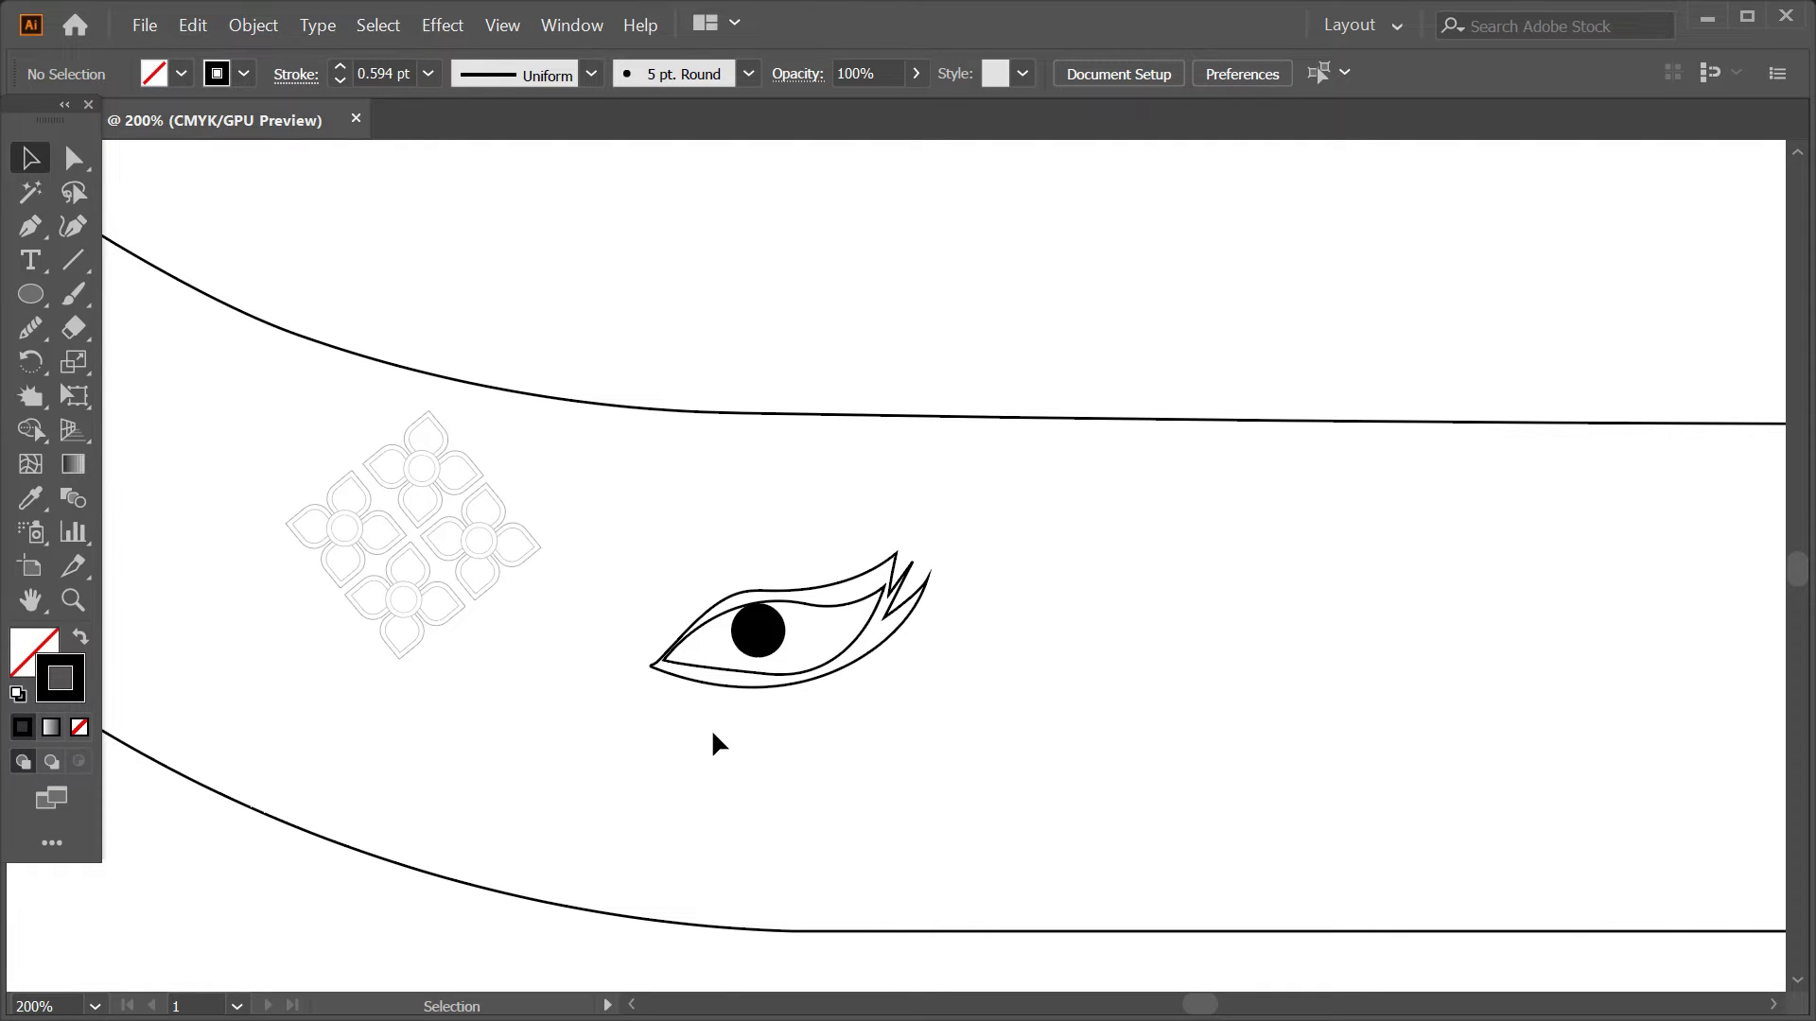
# - Pen-draw a curve that starts left of the eye and runs beneath it
pyautogui.click(30, 226)
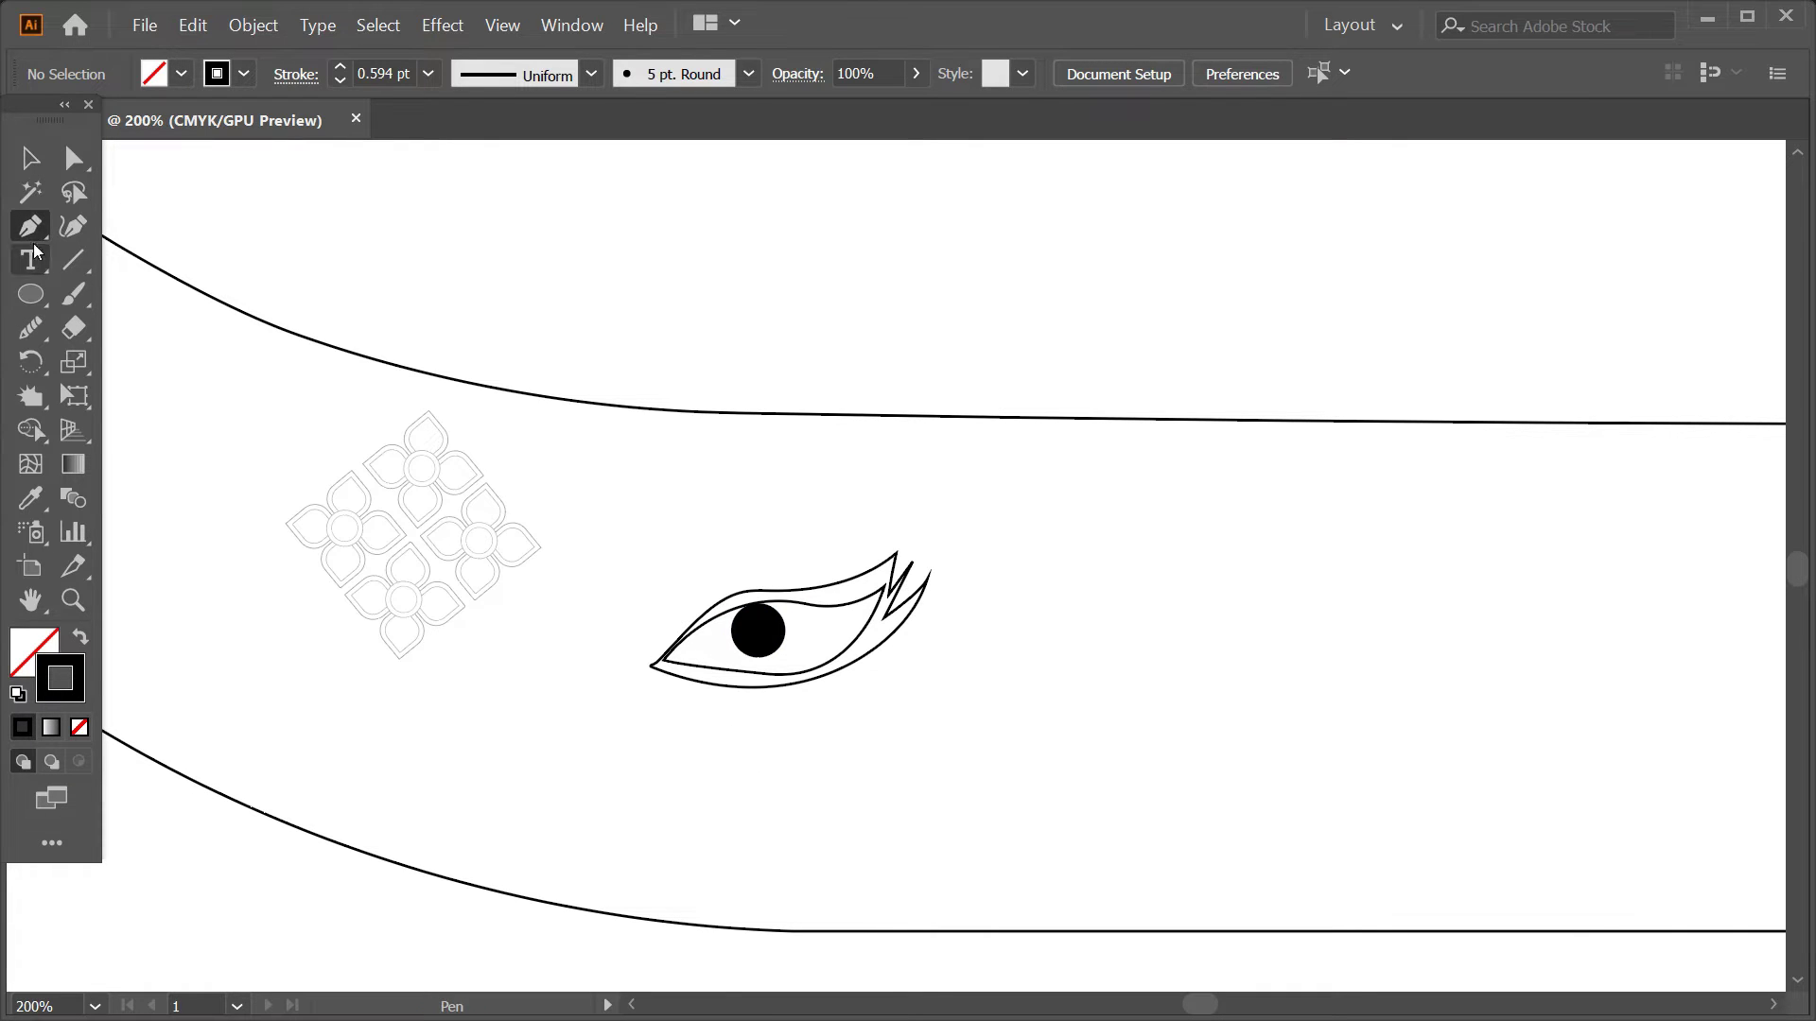
pyautogui.click(628, 675)
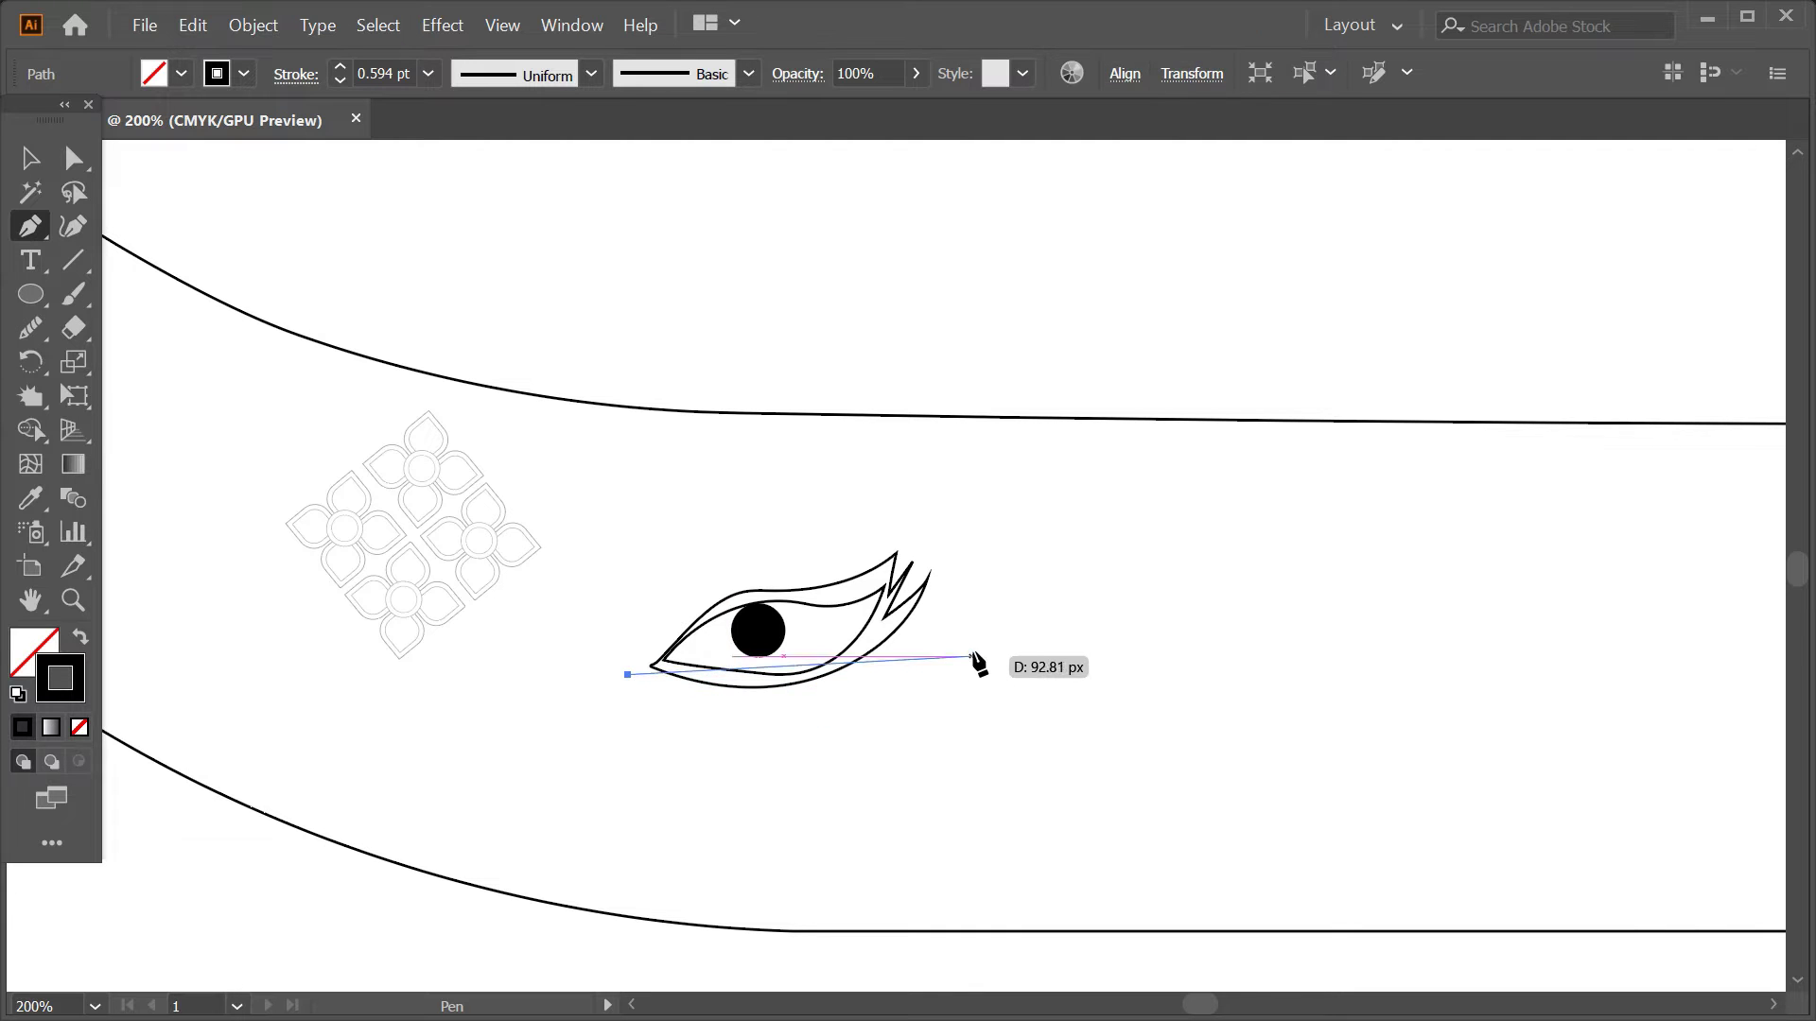
pyautogui.moveTo(874, 711); pyautogui.dragTo(1008, 675)
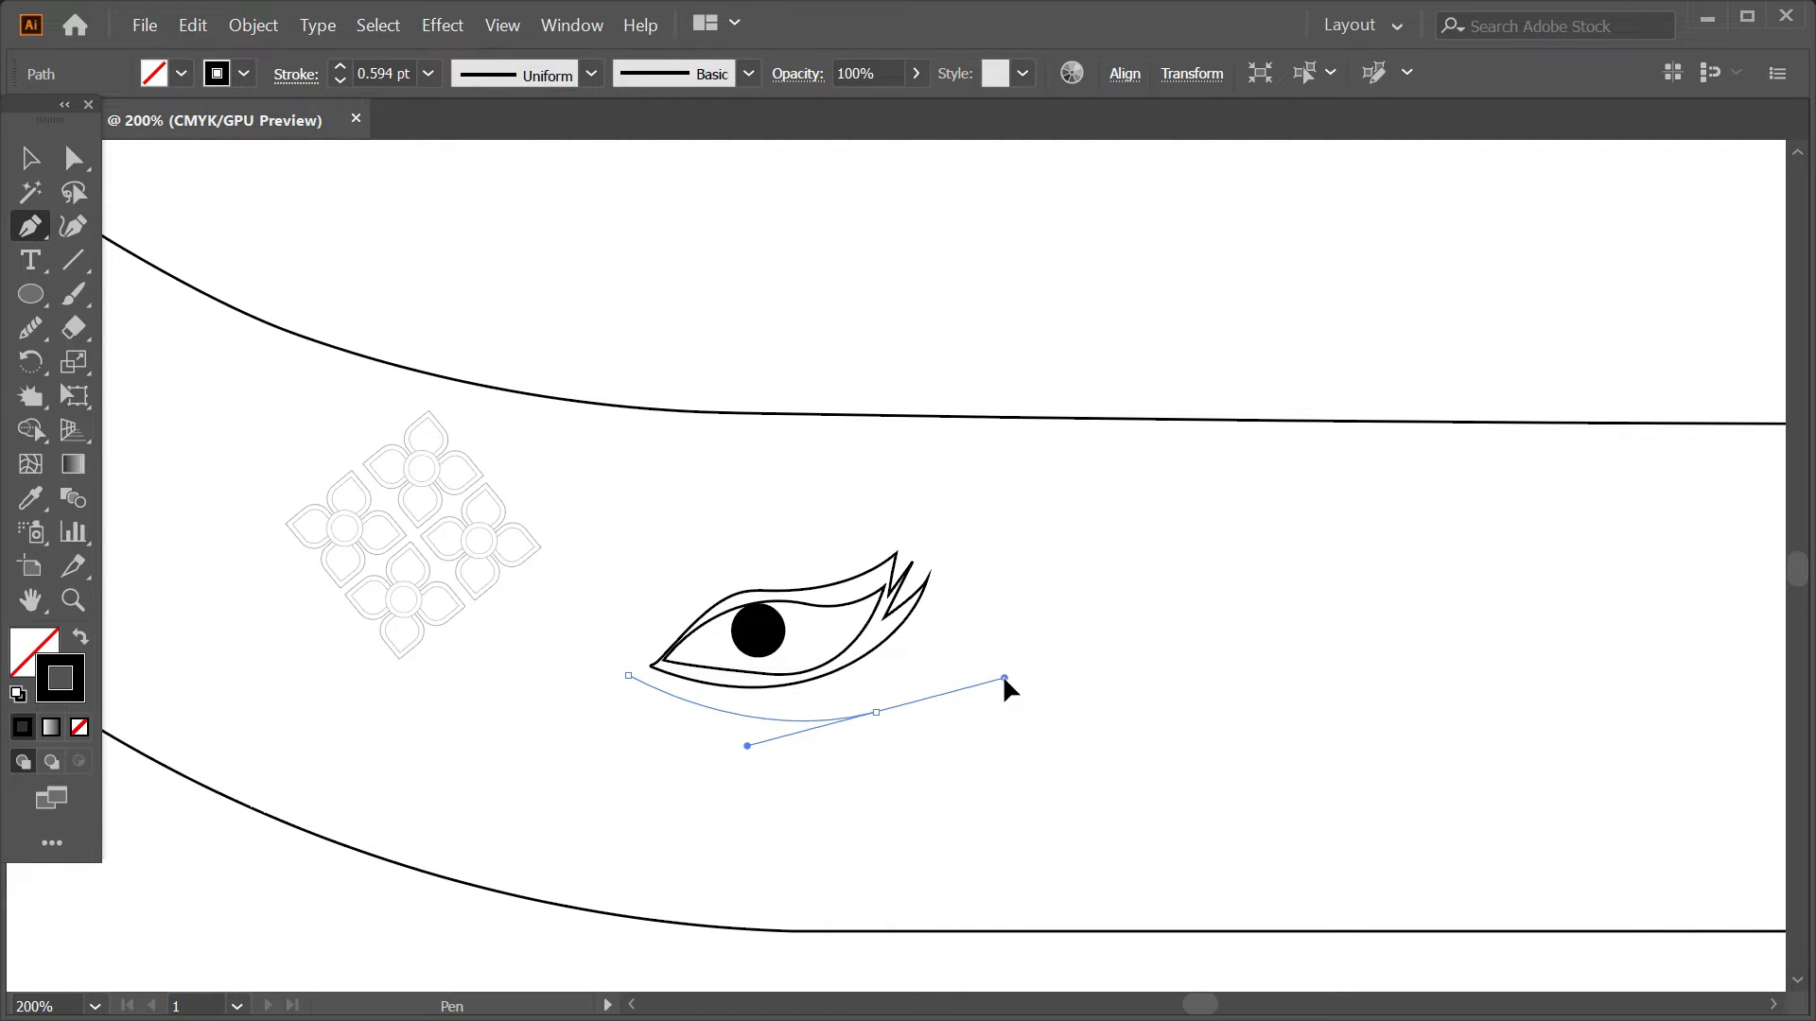
pyautogui.hotkey('ctrl', 'z')
pyautogui.moveTo(871, 695); pyautogui.dragTo(1018, 651)
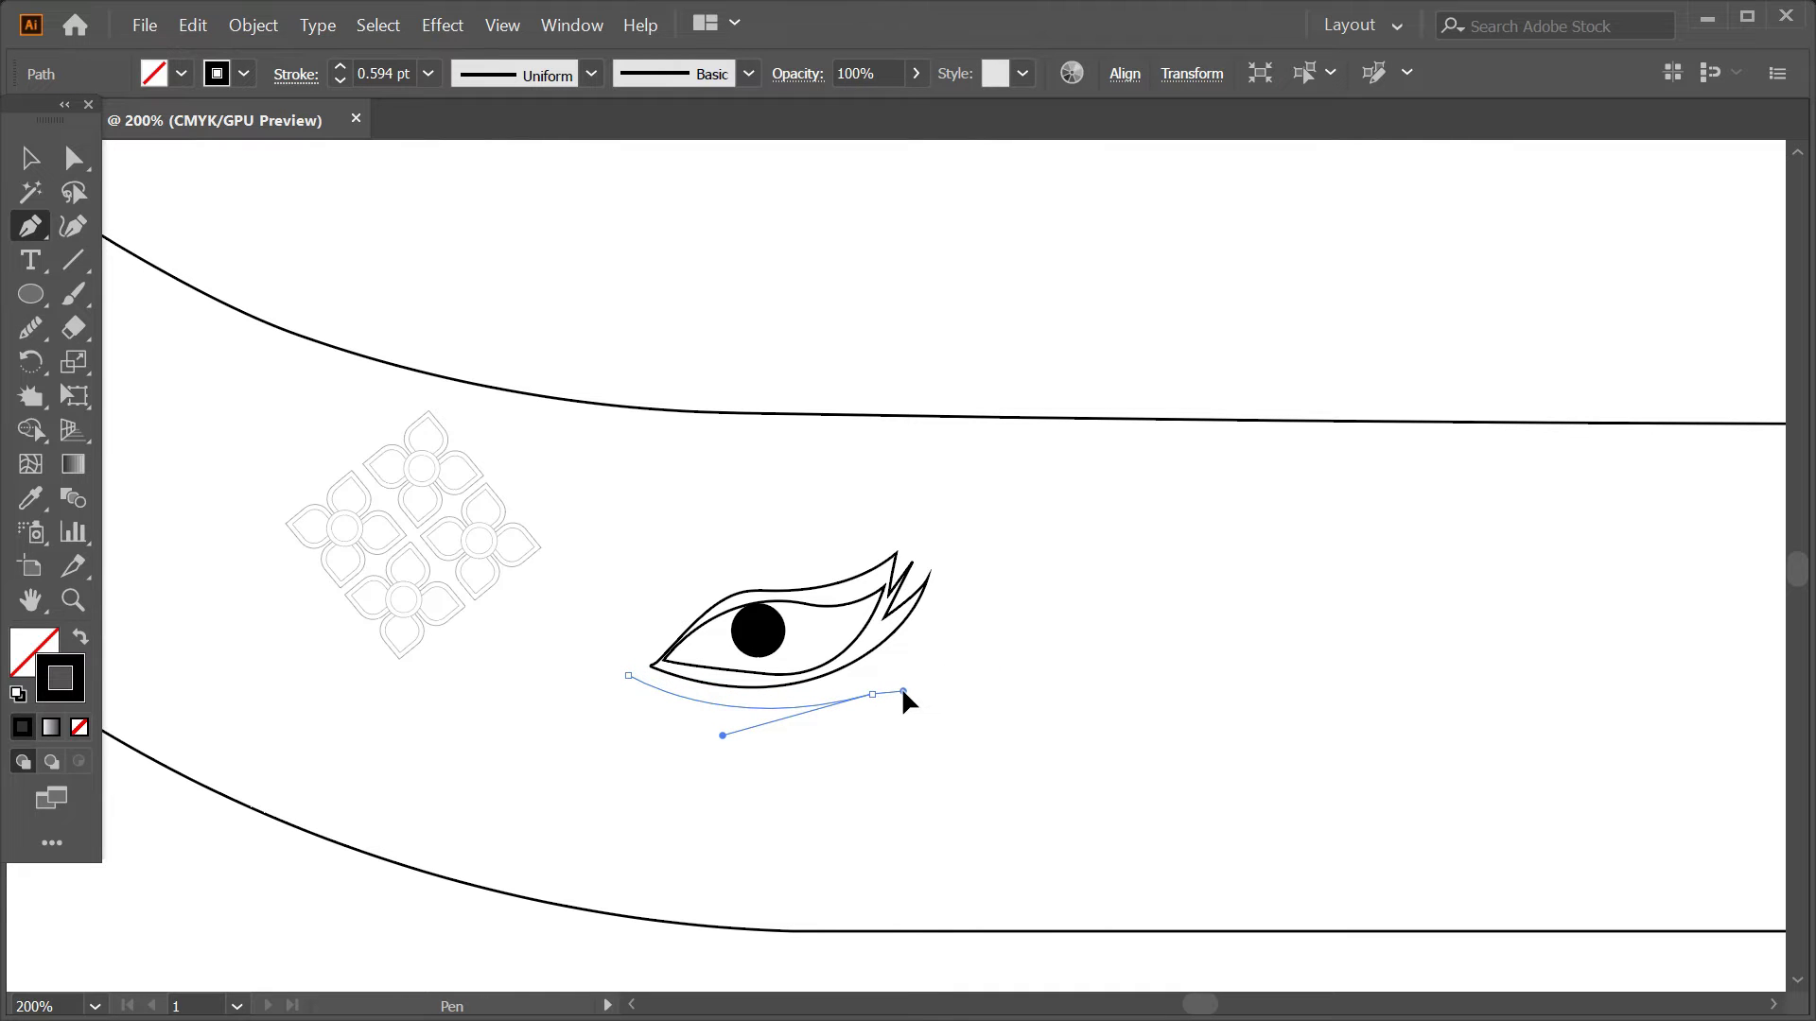
pyautogui.click(844, 682)
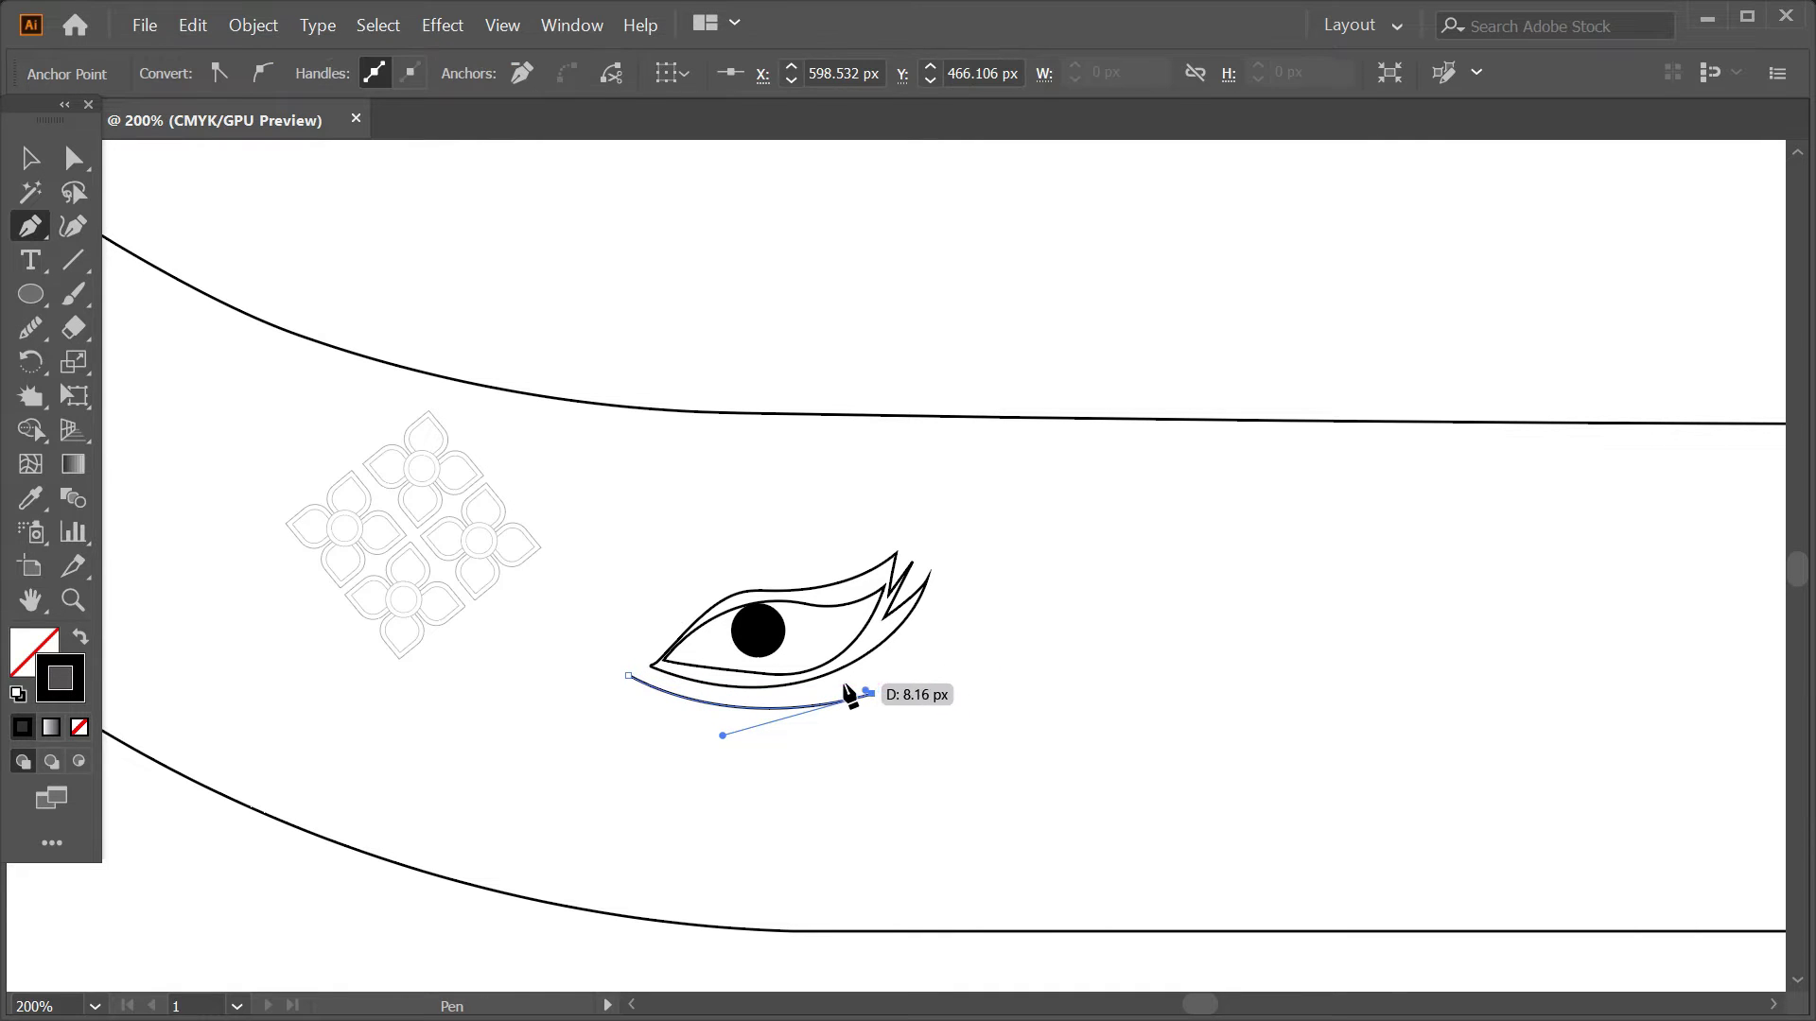
# - Extend the path with a zigzag notch and a rising tail with an upturned end
pyautogui.click(907, 687)
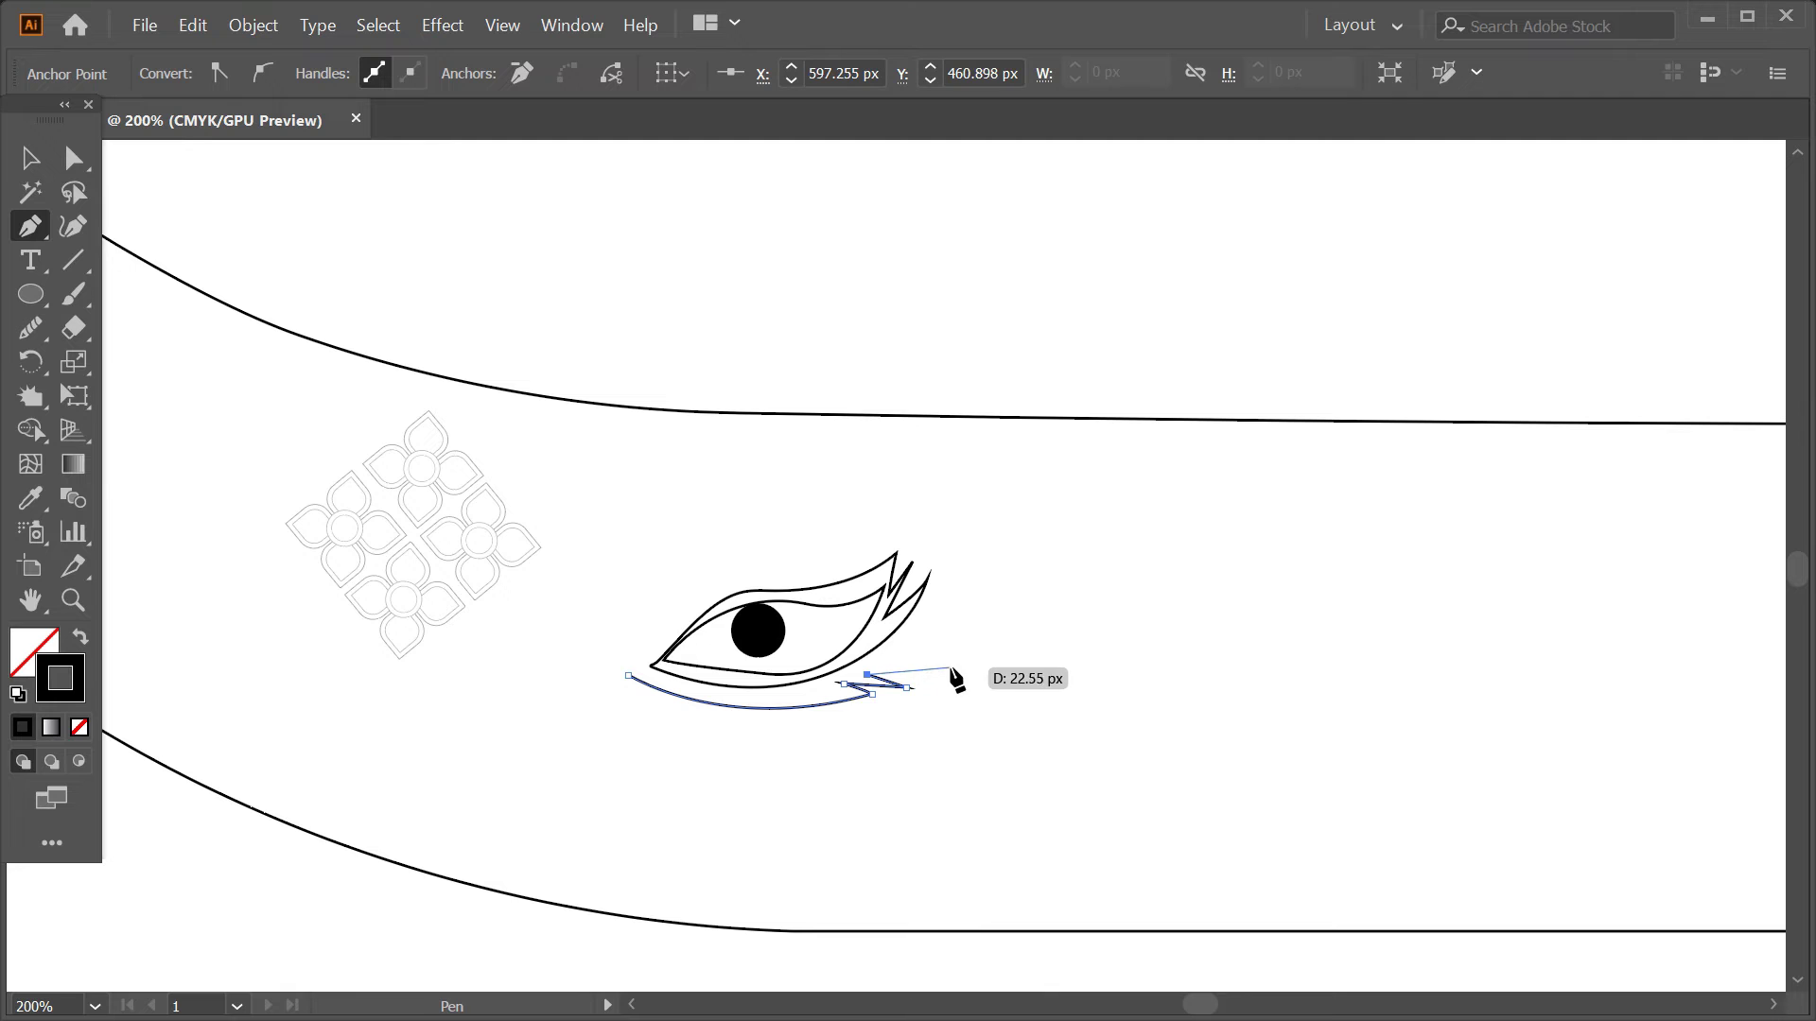
pyautogui.moveTo(951, 665); pyautogui.dragTo(975, 651)
pyautogui.click(1057, 586)
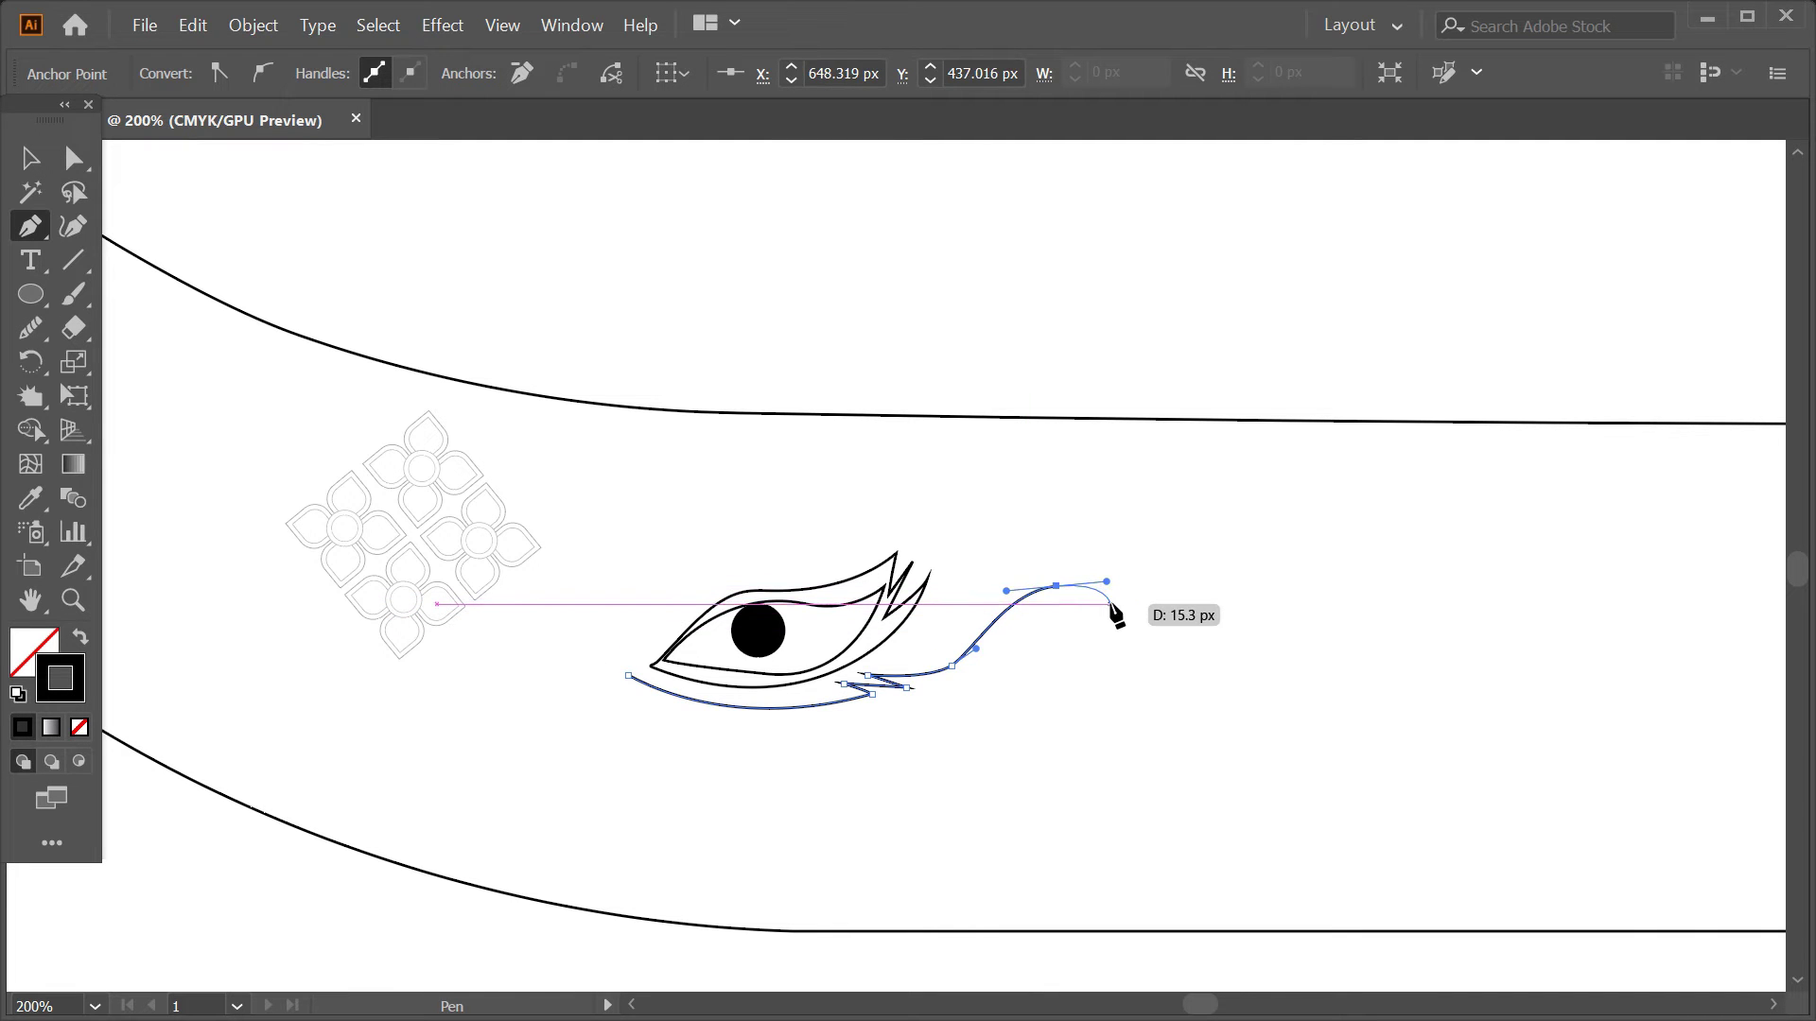
pyautogui.moveTo(1122, 597)
pyautogui.mouseDown()
pyautogui.moveTo(1150, 606)
pyautogui.moveTo(1119, 615)
pyautogui.mouseUp()
pyautogui.hotkey('ctrl', 'z')
pyautogui.hotkey('ctrl', 'z')
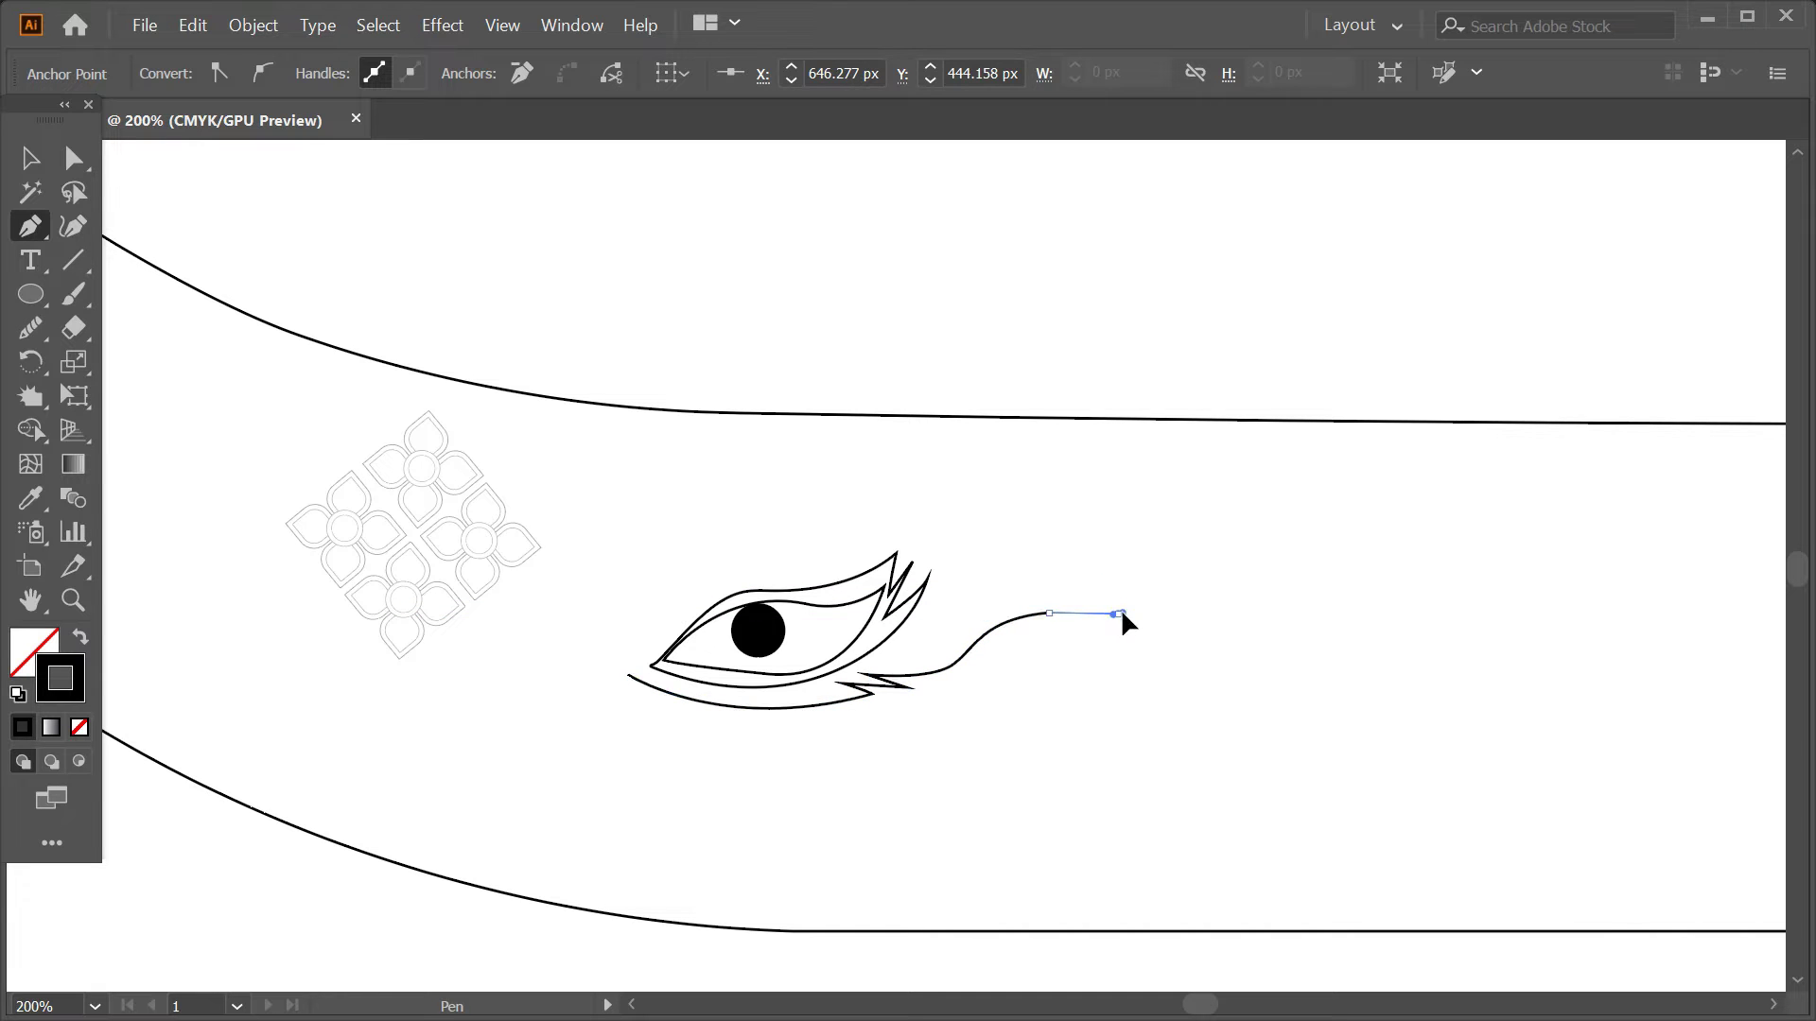
pyautogui.hotkey('ctrl', 'z')
pyautogui.moveTo(1076, 621)
pyautogui.mouseDown()
pyautogui.moveTo(1178, 628)
pyautogui.moveTo(1119, 679)
pyautogui.mouseUp()
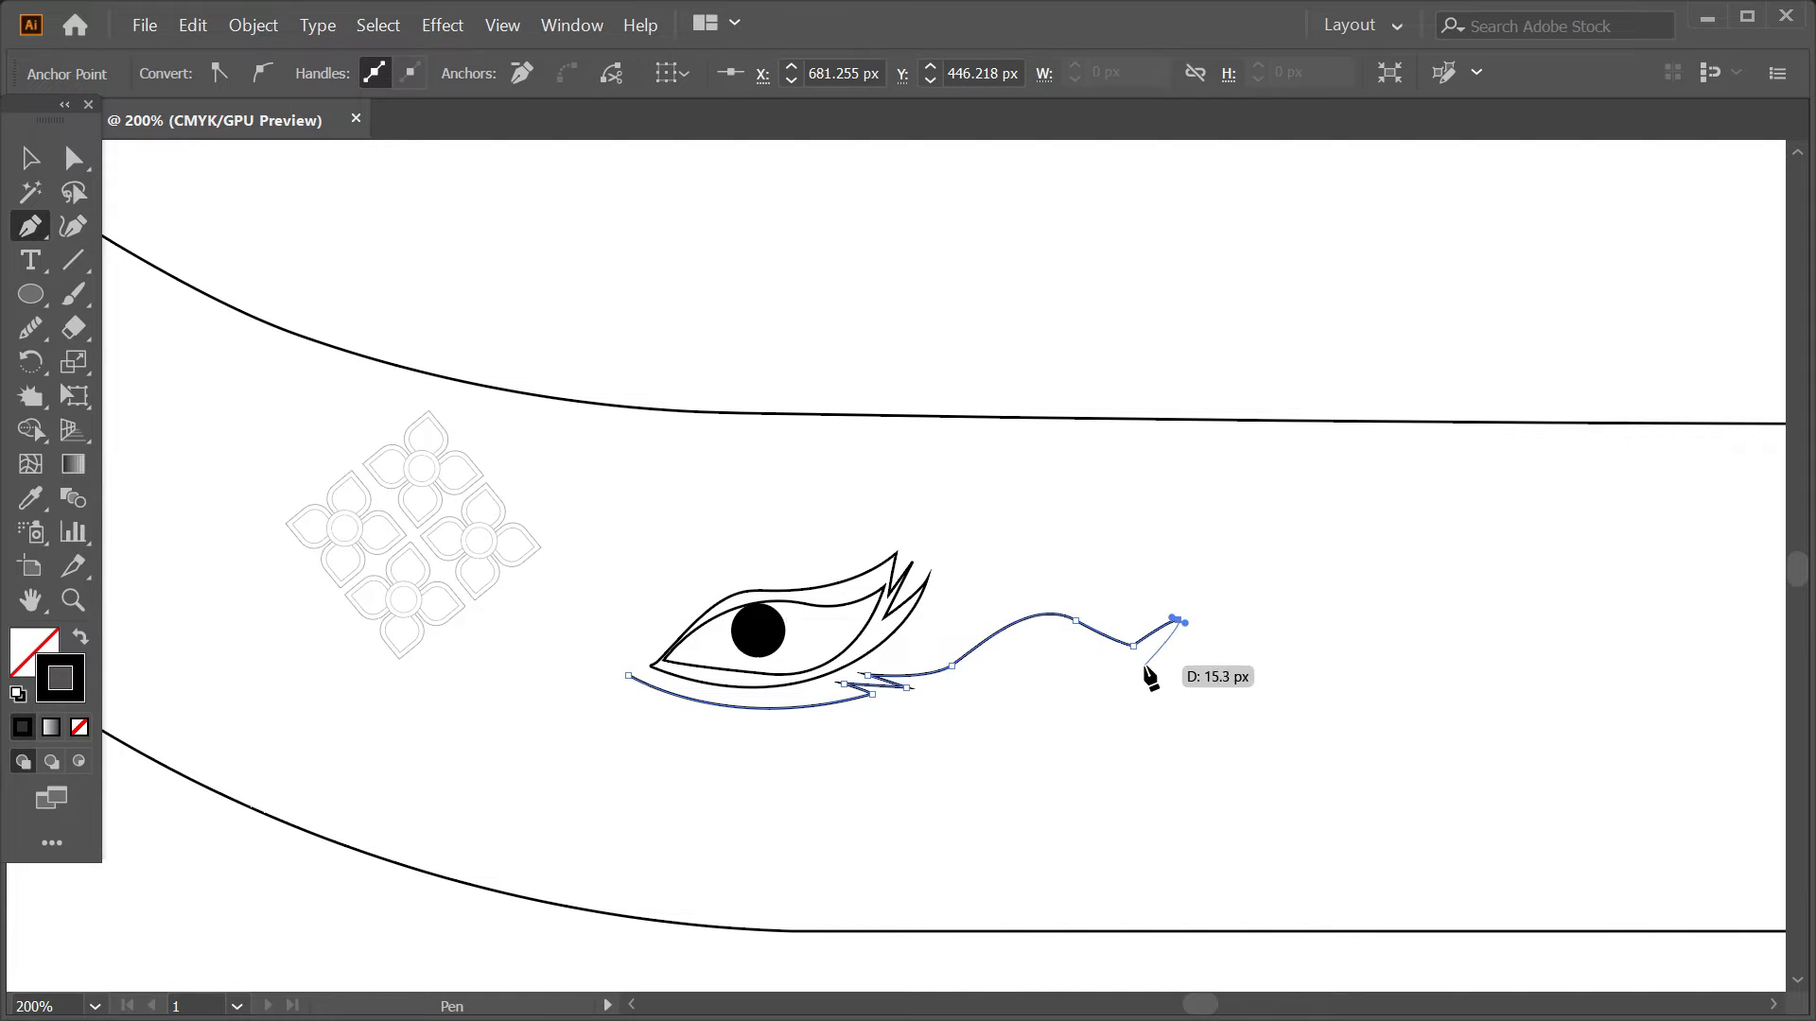
# - Bring the lower edge back under the eye and curl it into a left hook
pyautogui.press('Escape')
pyautogui.click(1052, 631)
pyautogui.moveTo(880, 740); pyautogui.dragTo(967, 719)
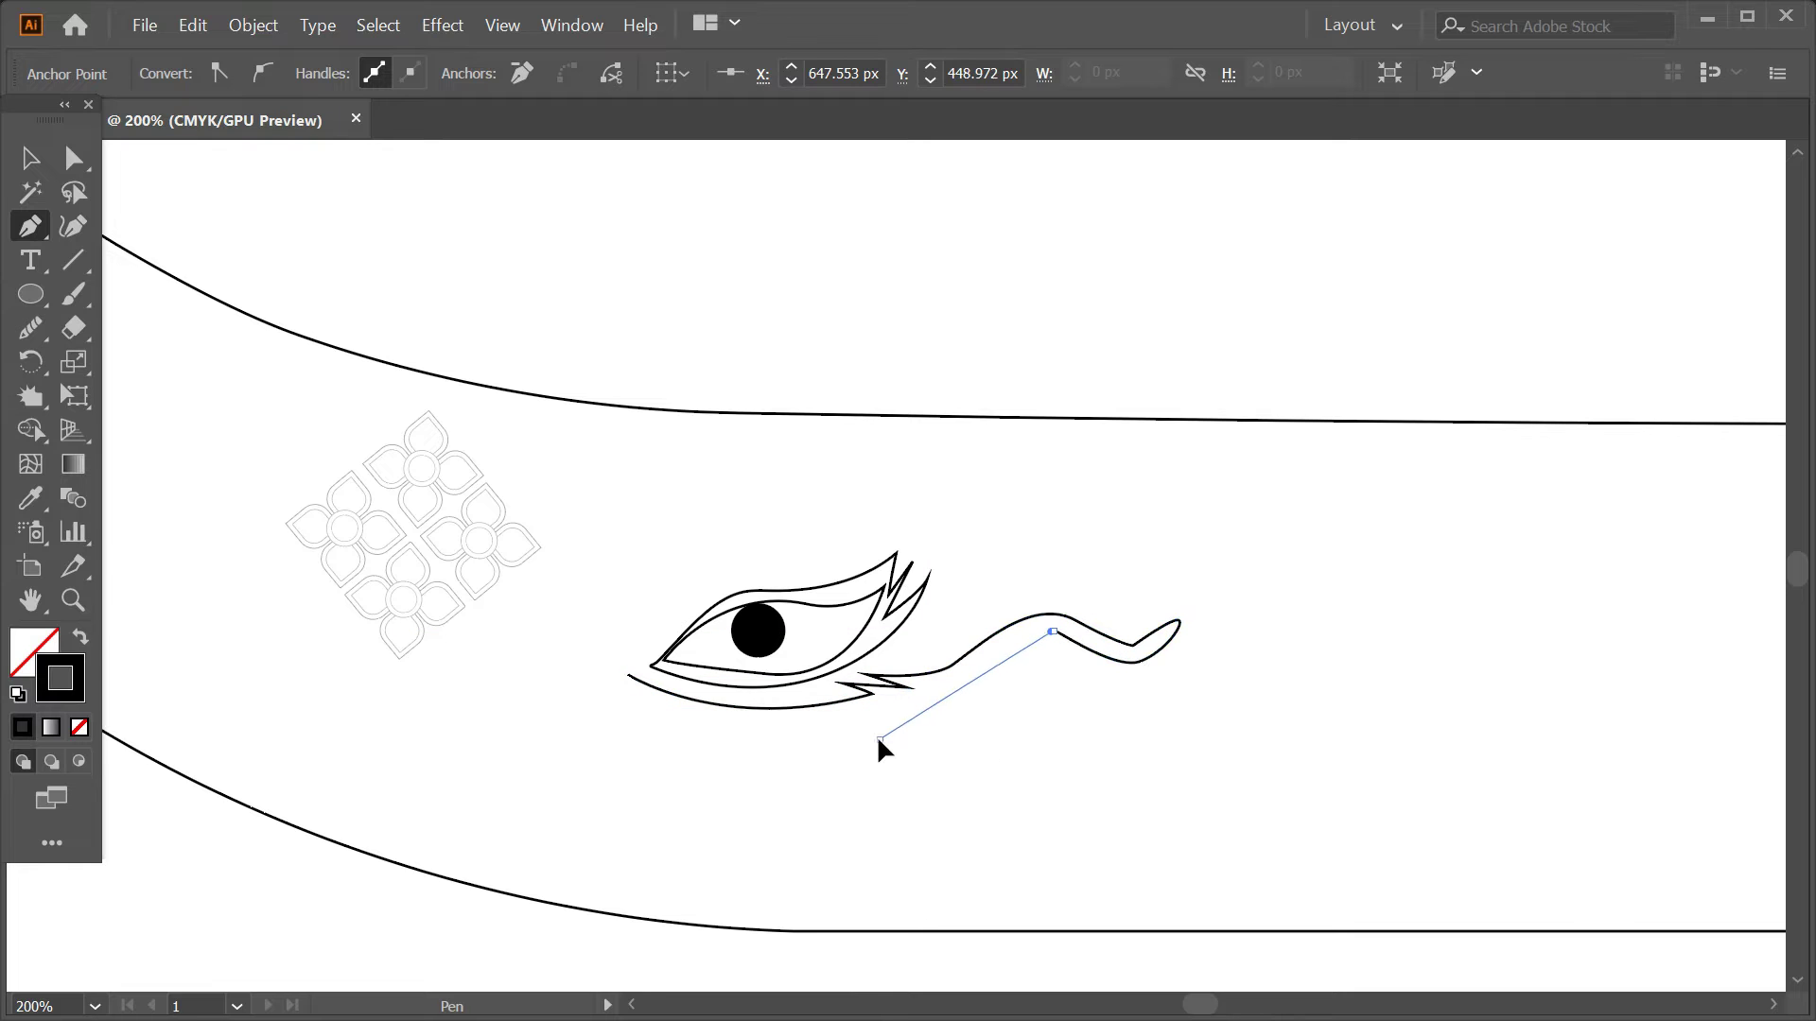
pyautogui.click(602, 693)
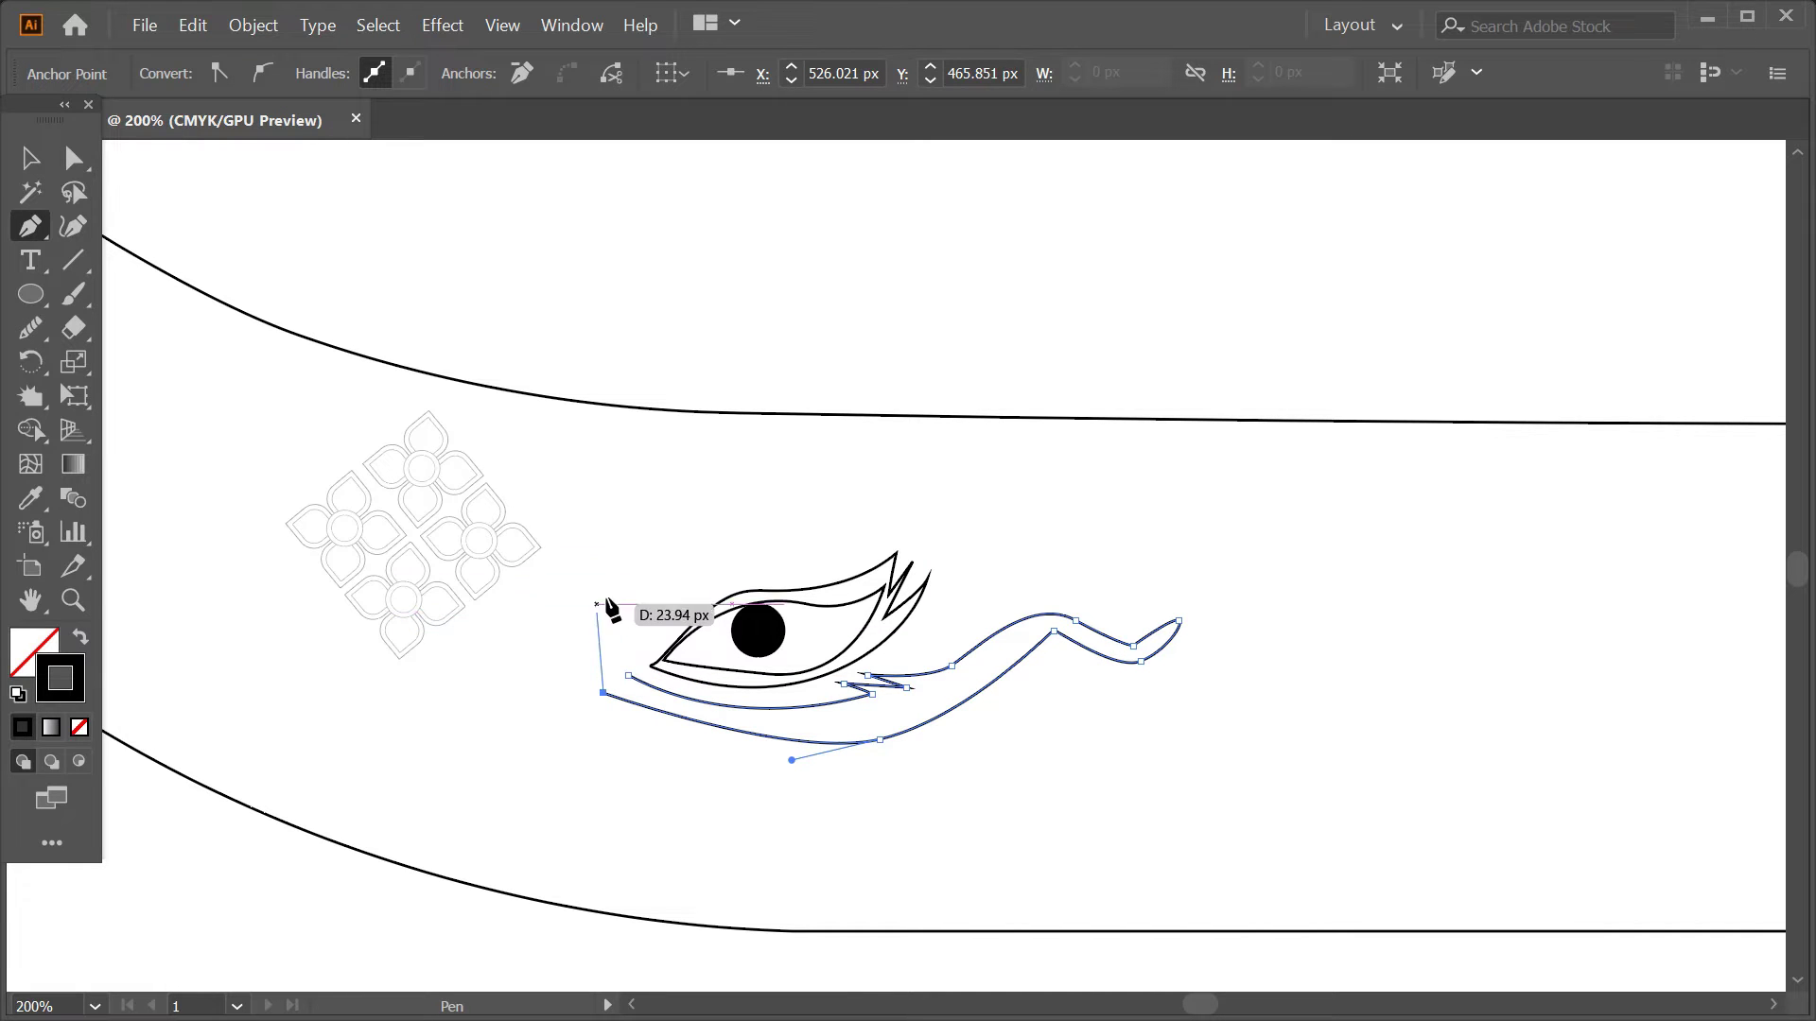
pyautogui.moveTo(642, 604)
pyautogui.mouseDown()
pyautogui.moveTo(642, 588)
pyautogui.moveTo(650, 625)
pyautogui.mouseUp()
pyautogui.click(630, 568)
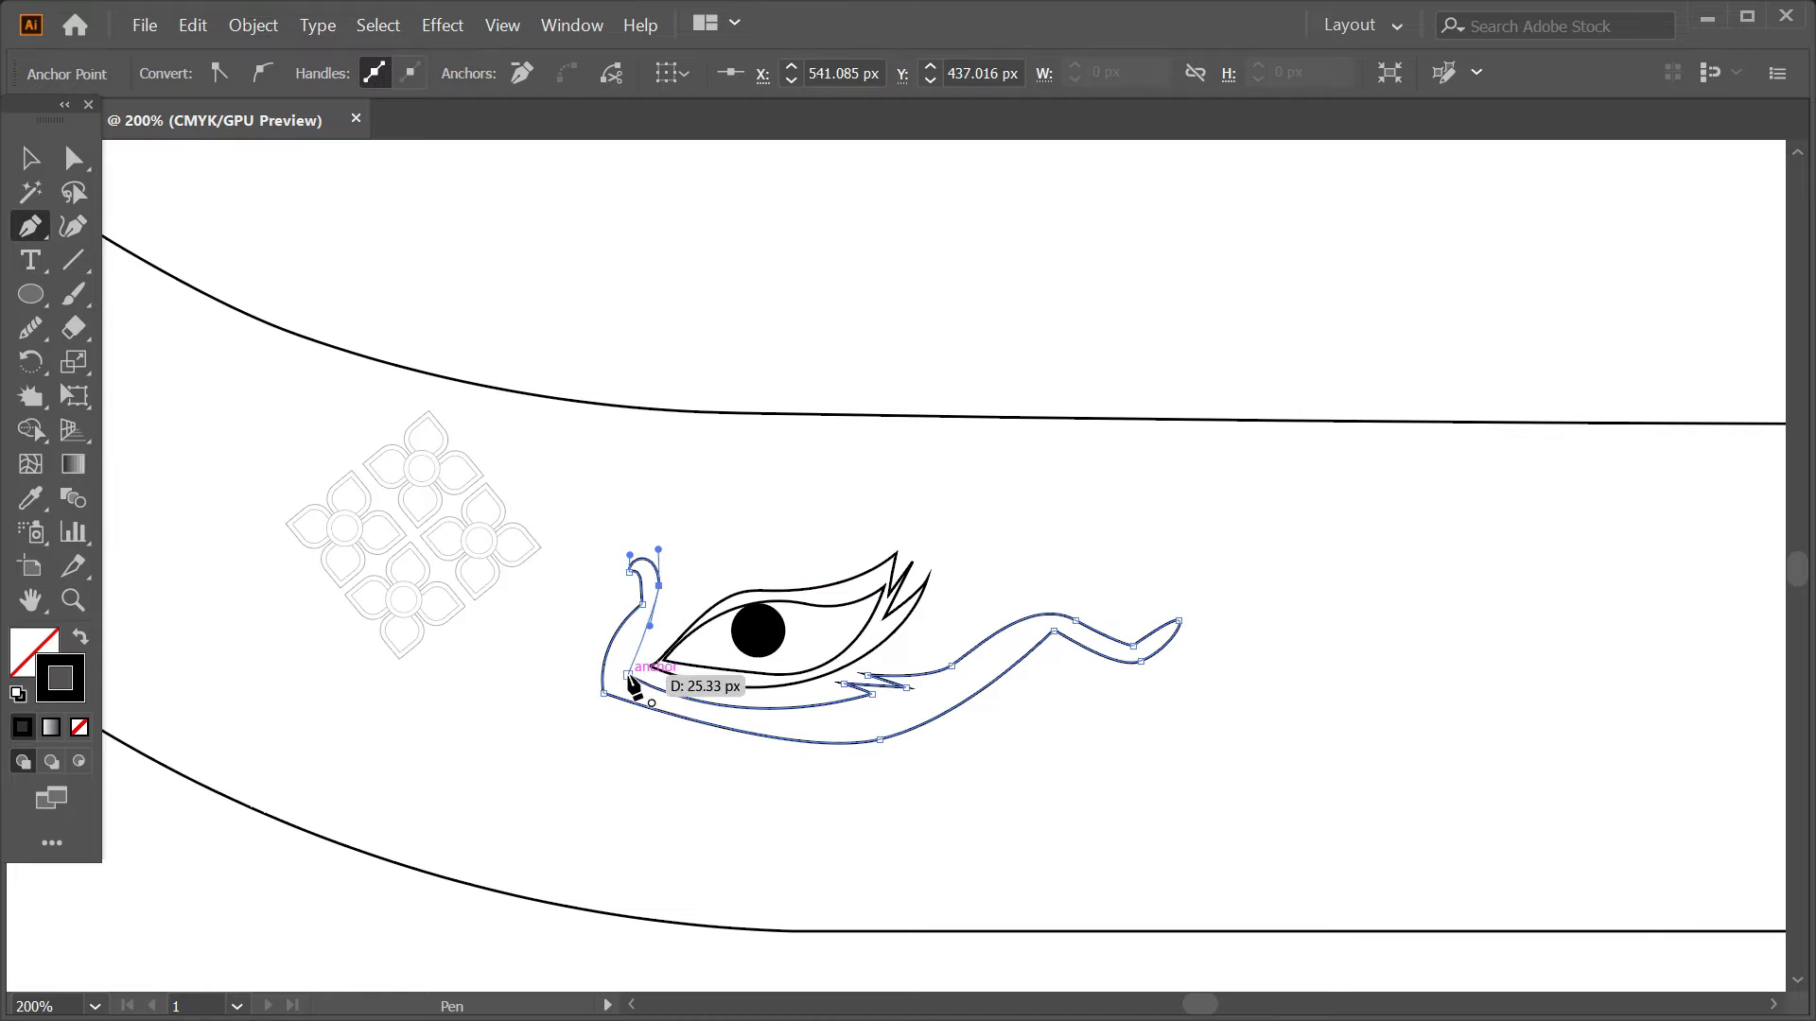
# - Smooth the outline's bottom and tail, then adjust a point on the left hook
pyautogui.press('n')
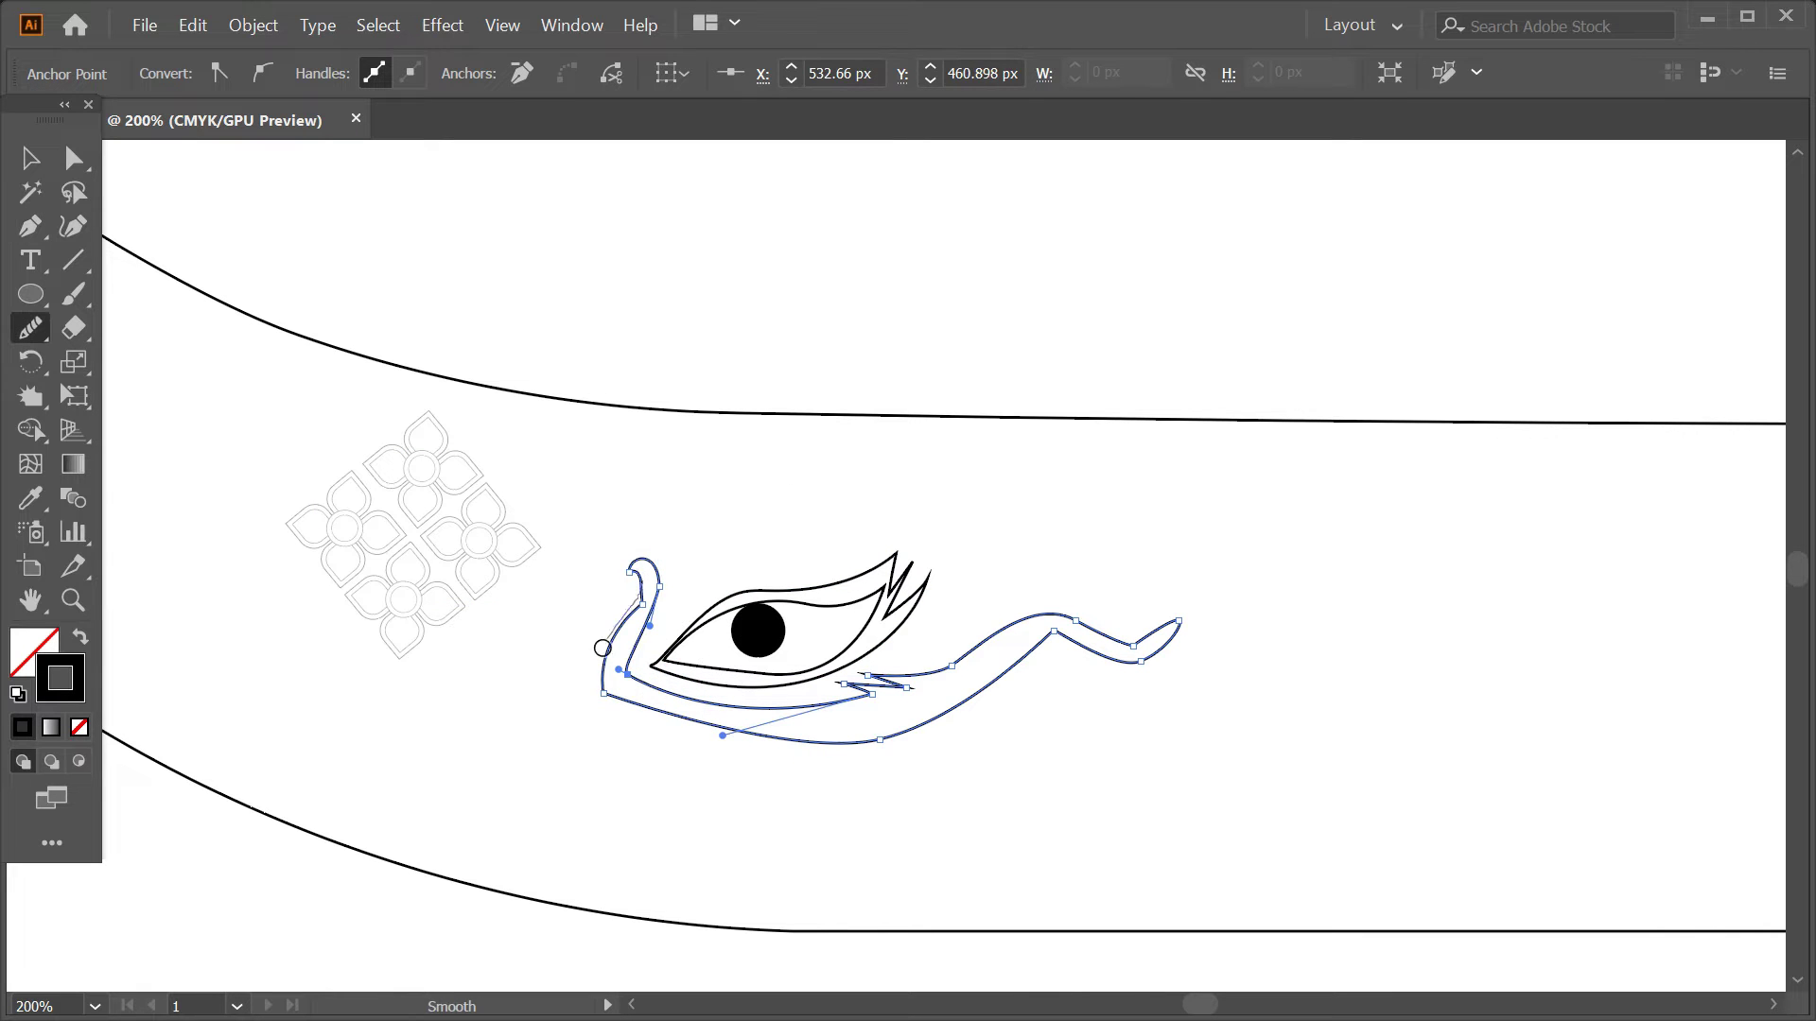
pyautogui.moveTo(605, 643); pyautogui.dragTo(815, 744)
pyautogui.moveTo(953, 665)
pyautogui.mouseDown()
pyautogui.moveTo(962, 705)
pyautogui.moveTo(928, 698)
pyautogui.mouseUp()
pyautogui.press('a')
pyautogui.moveTo(659, 587); pyautogui.dragTo(695, 541)
# - Delete the left hook and pen-draw a rounded curl from the path's left endpoint
pyautogui.hotkey('ctrl', 'z')
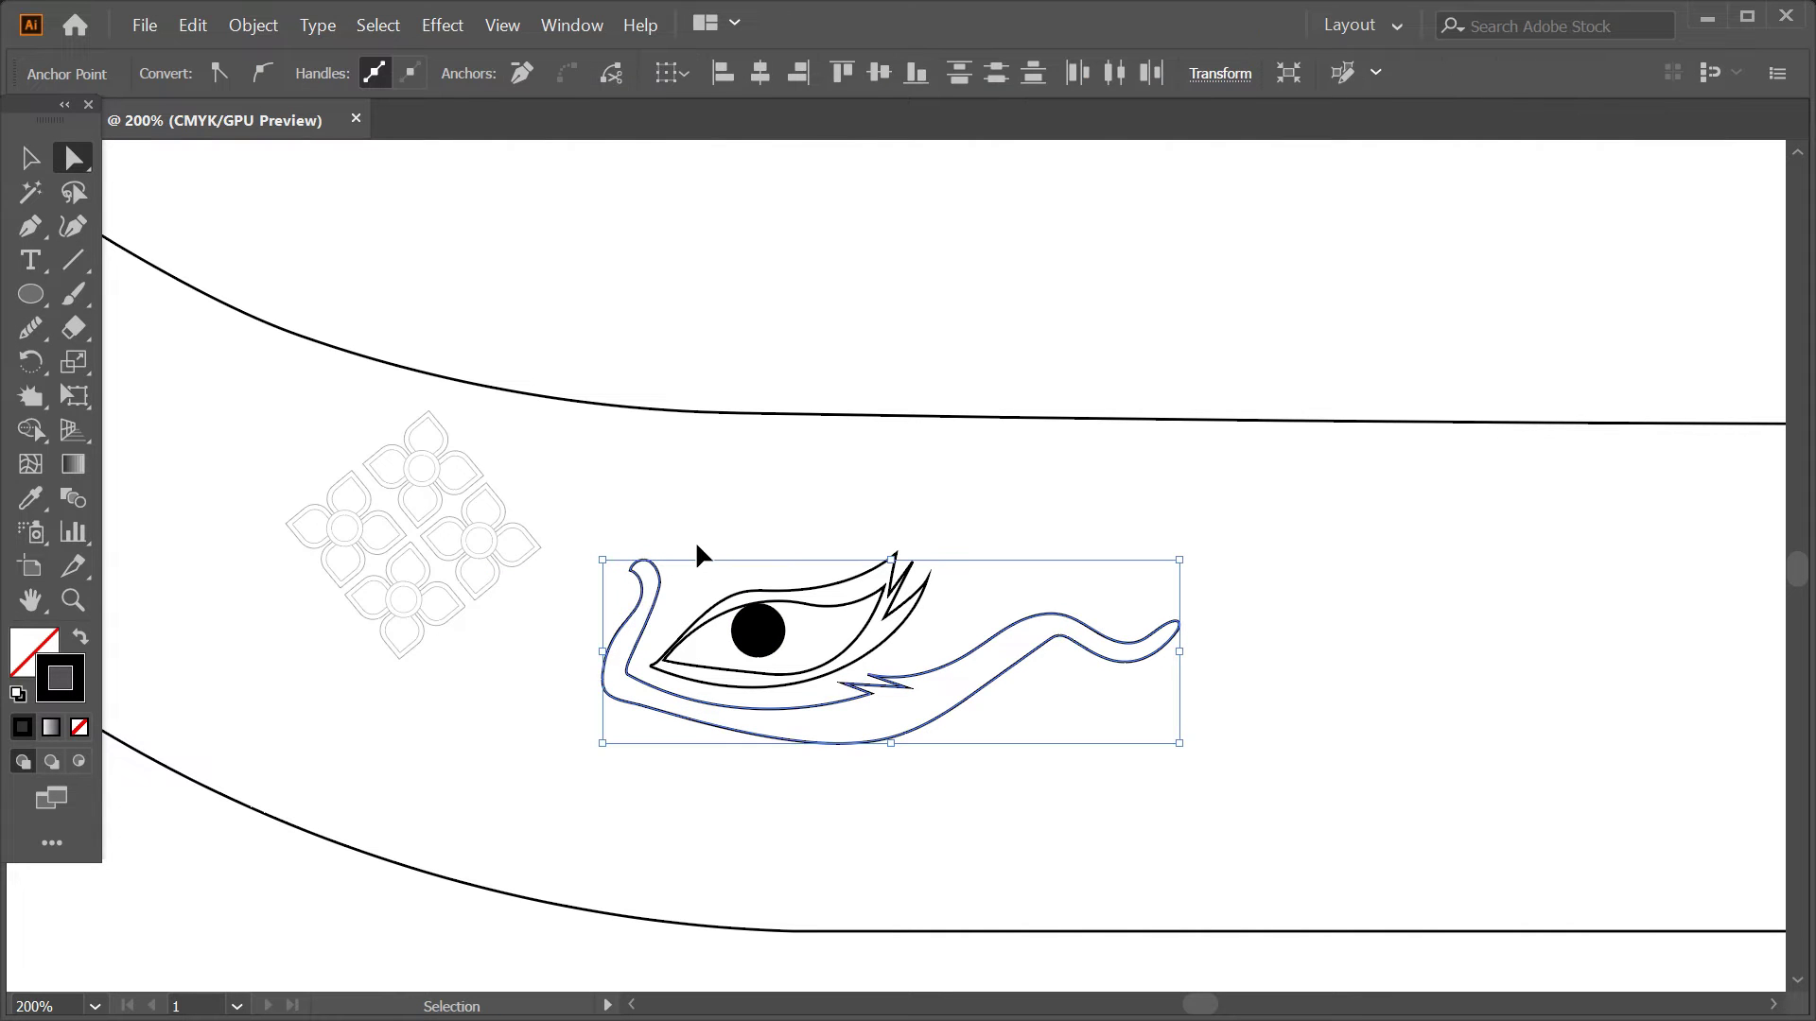
pyautogui.click(643, 563)
pyautogui.press('Delete')
pyautogui.press('p')
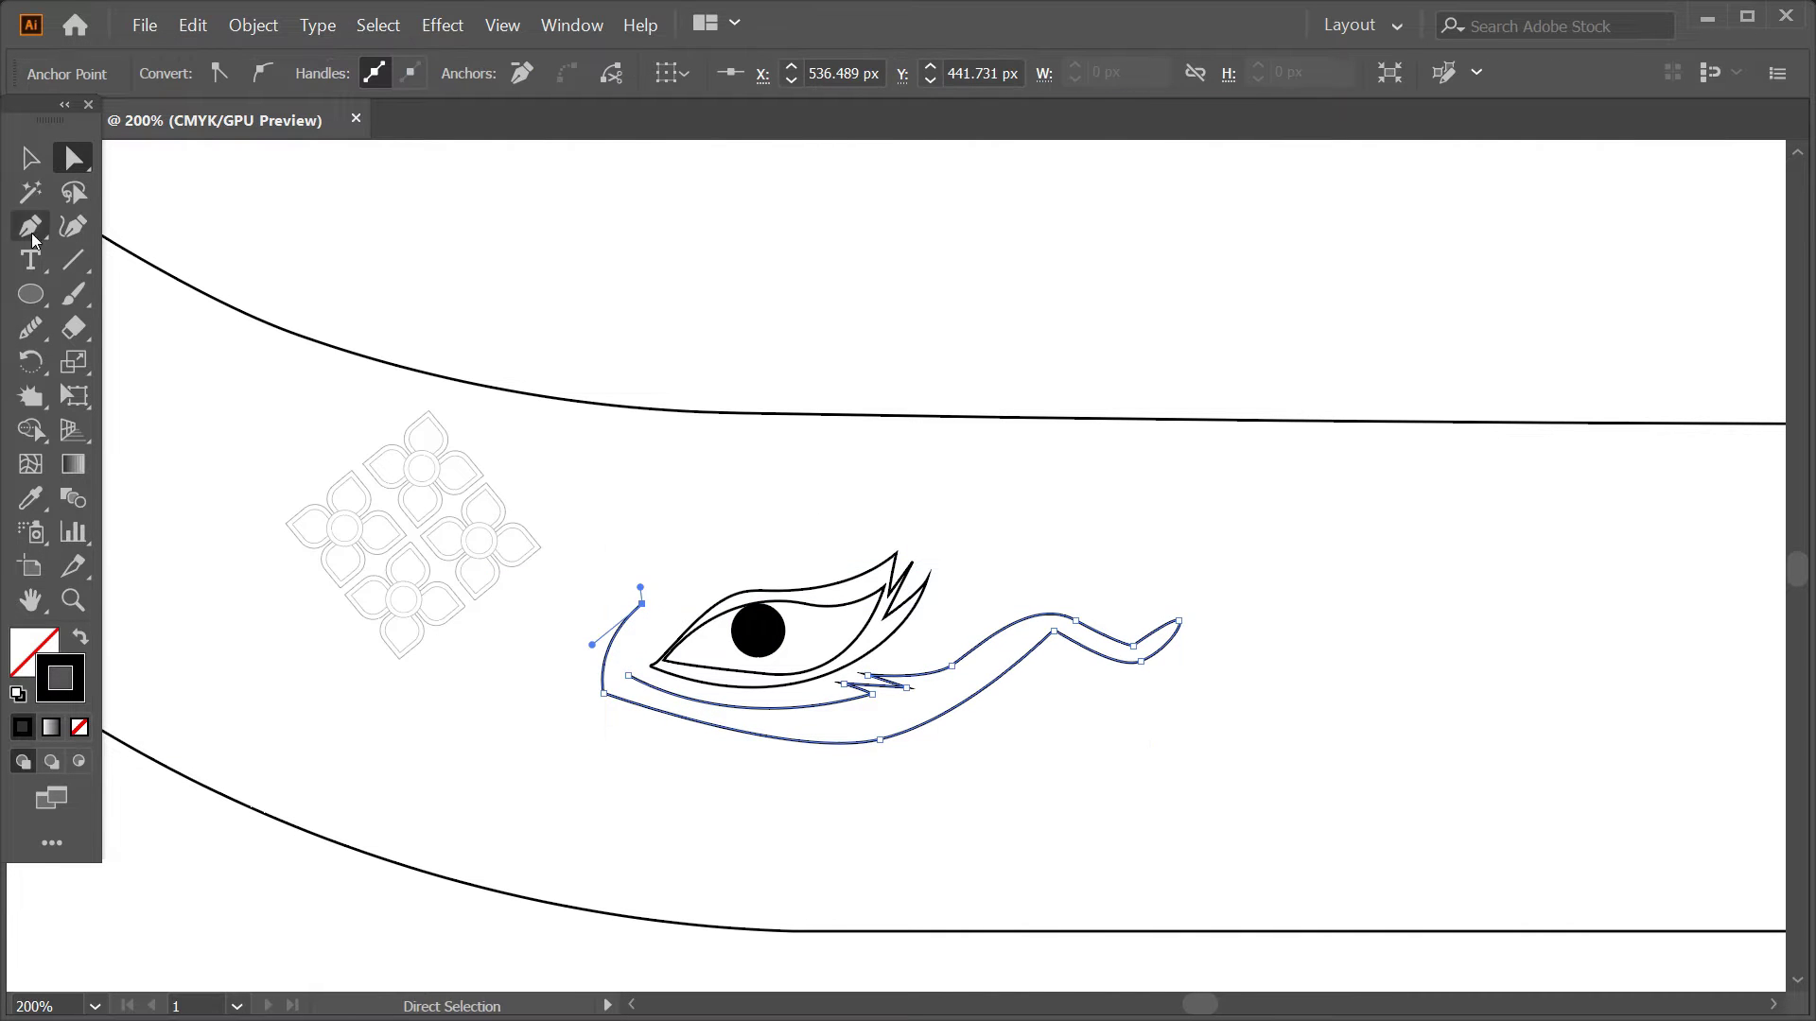
pyautogui.click(602, 693)
pyautogui.moveTo(680, 580)
pyautogui.mouseDown()
pyautogui.moveTo(695, 559)
pyautogui.moveTo(741, 601)
pyautogui.mouseUp()
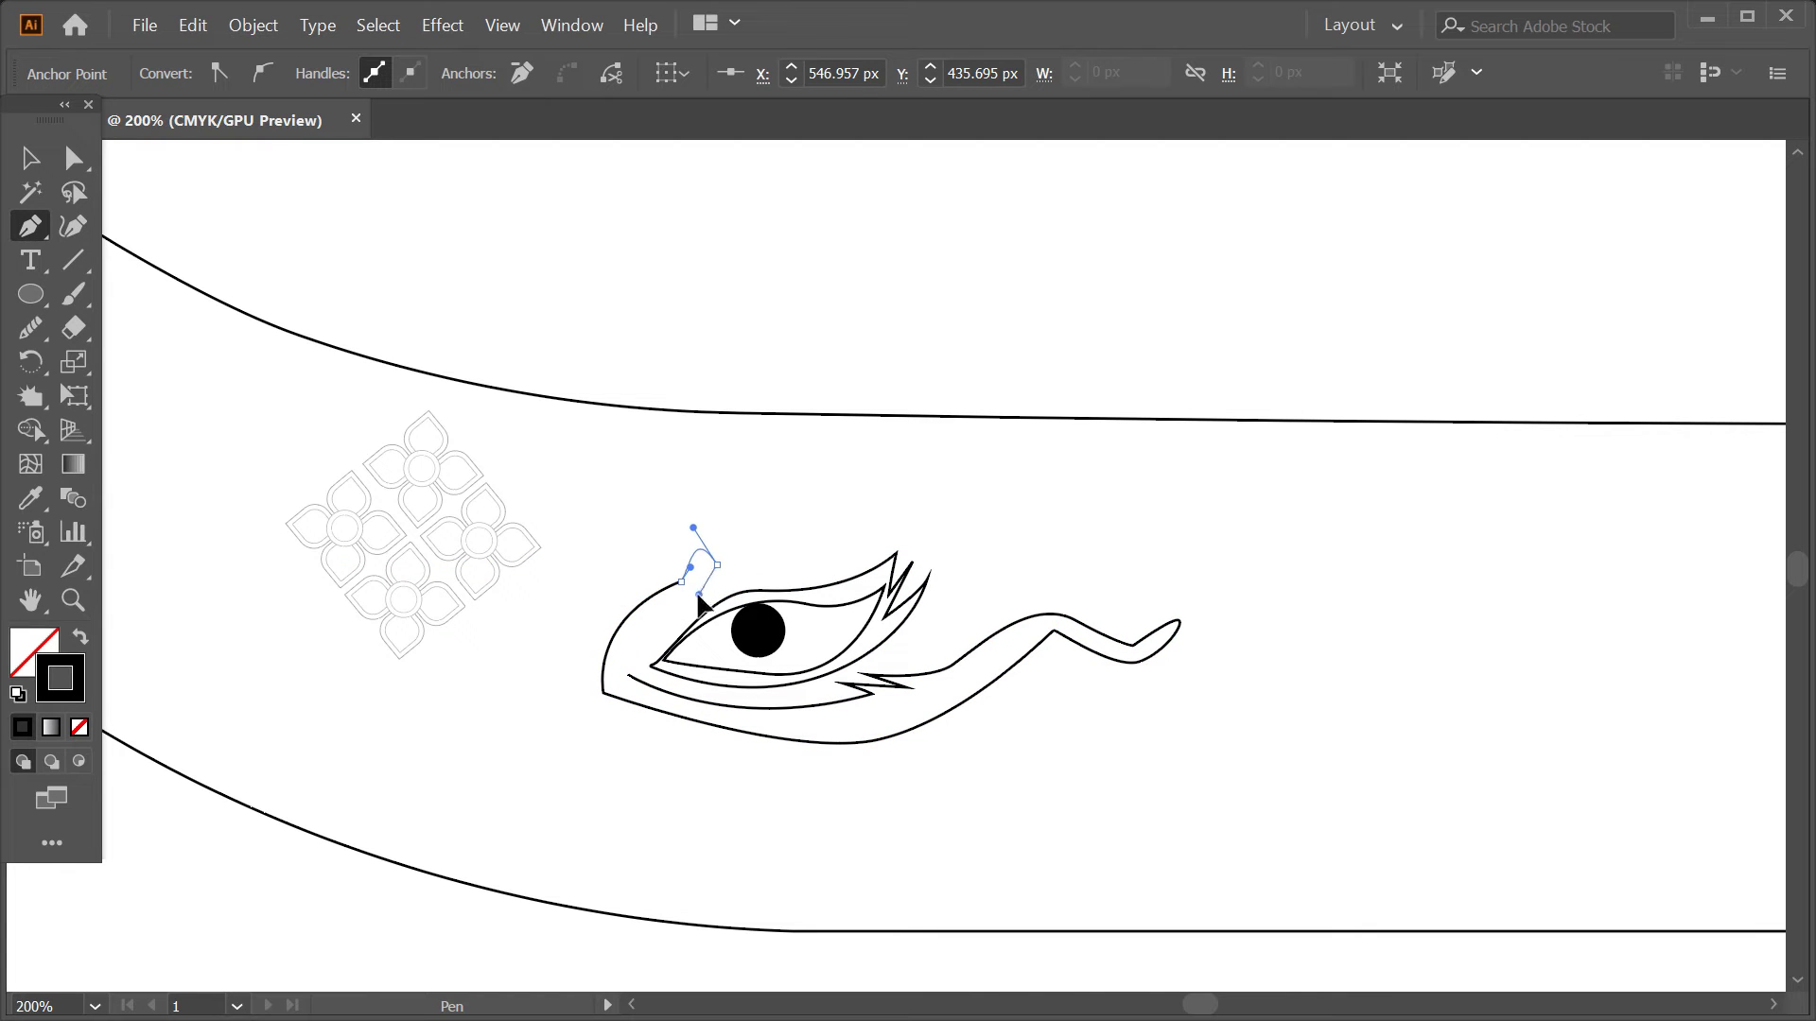
pyautogui.hotkey('shift', '`')
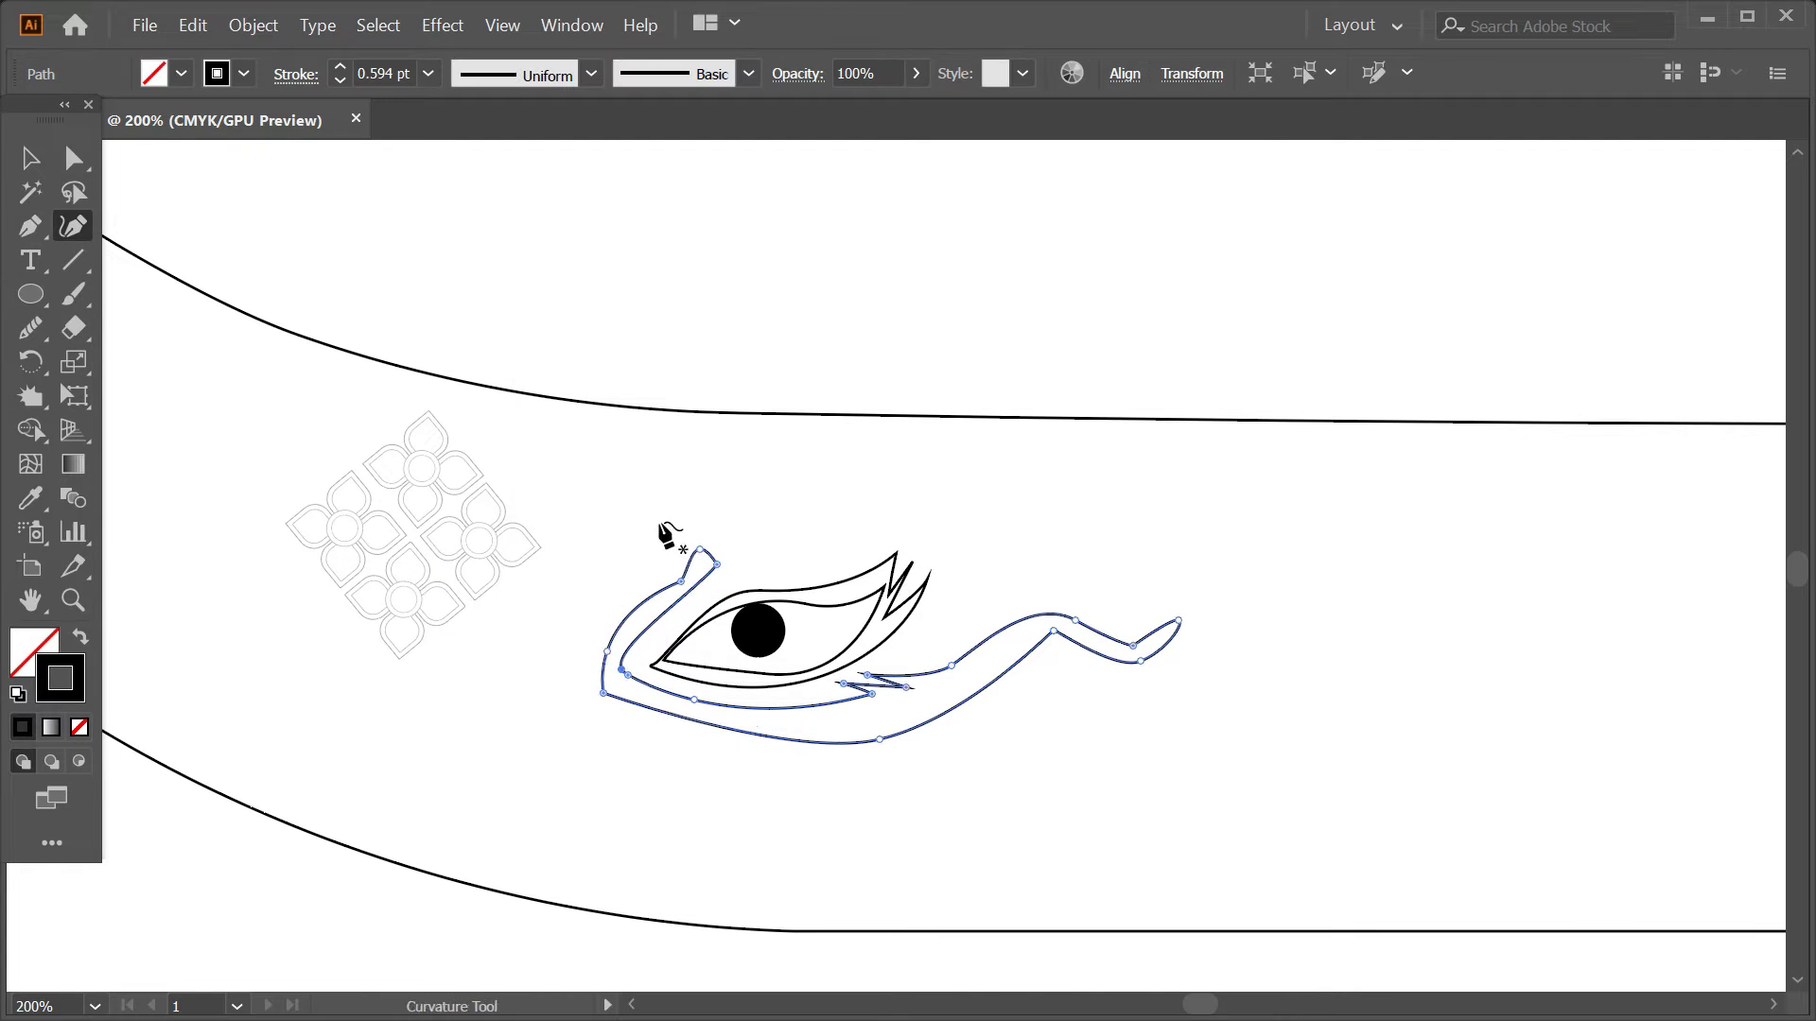
# - Reshape the curl and smooth the inner and bottom-left corners with the Curvature Tool
pyautogui.scroll(2, 700, 558)
pyautogui.moveTo(705, 549); pyautogui.dragTo(672, 537)
pyautogui.moveTo(643, 661)
pyautogui.mouseDown()
pyautogui.moveTo(601, 681)
pyautogui.moveTo(578, 729)
pyautogui.mouseUp()
pyautogui.click(695, 598)
pyautogui.scroll(-1, 719, 700)
pyautogui.doubleClick(527, 773)
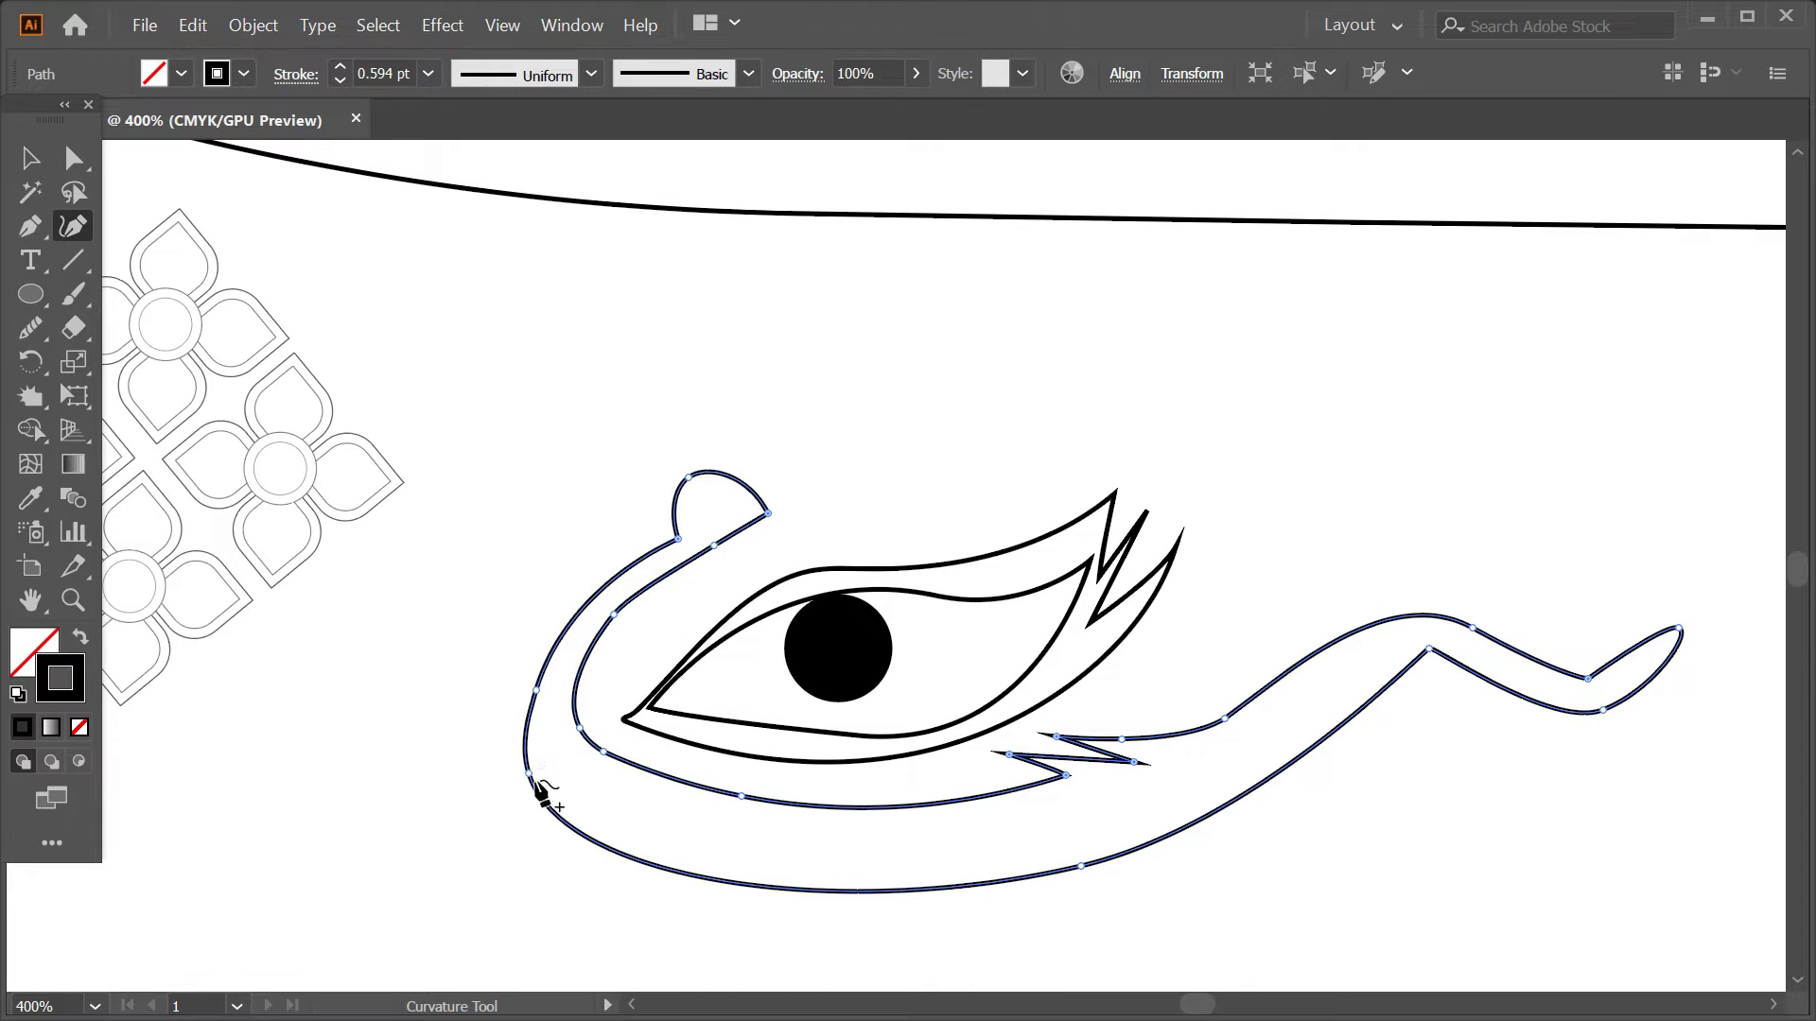
pyautogui.moveTo(709, 882); pyautogui.dragTo(710, 856)
# - Raise the tail tip up-right and refine the inner tail and left curves
pyautogui.moveTo(1428, 649); pyautogui.dragTo(1423, 665)
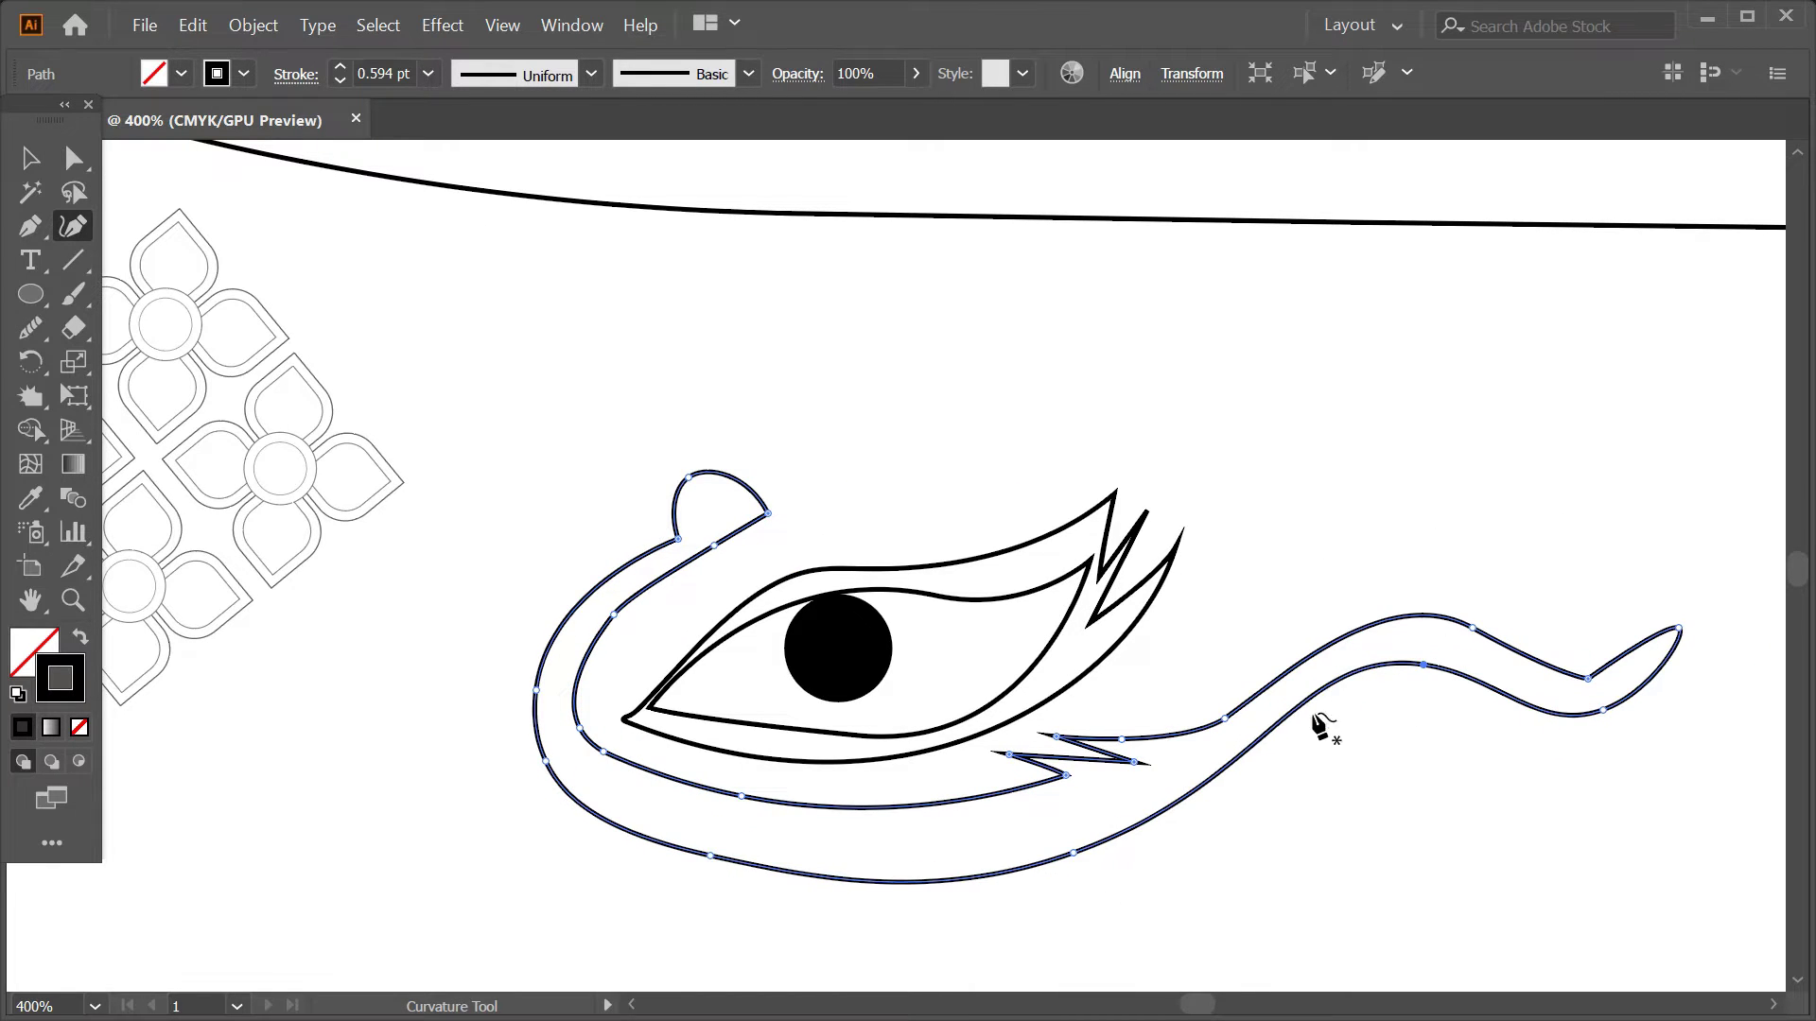
pyautogui.moveTo(1679, 627); pyautogui.dragTo(1703, 586)
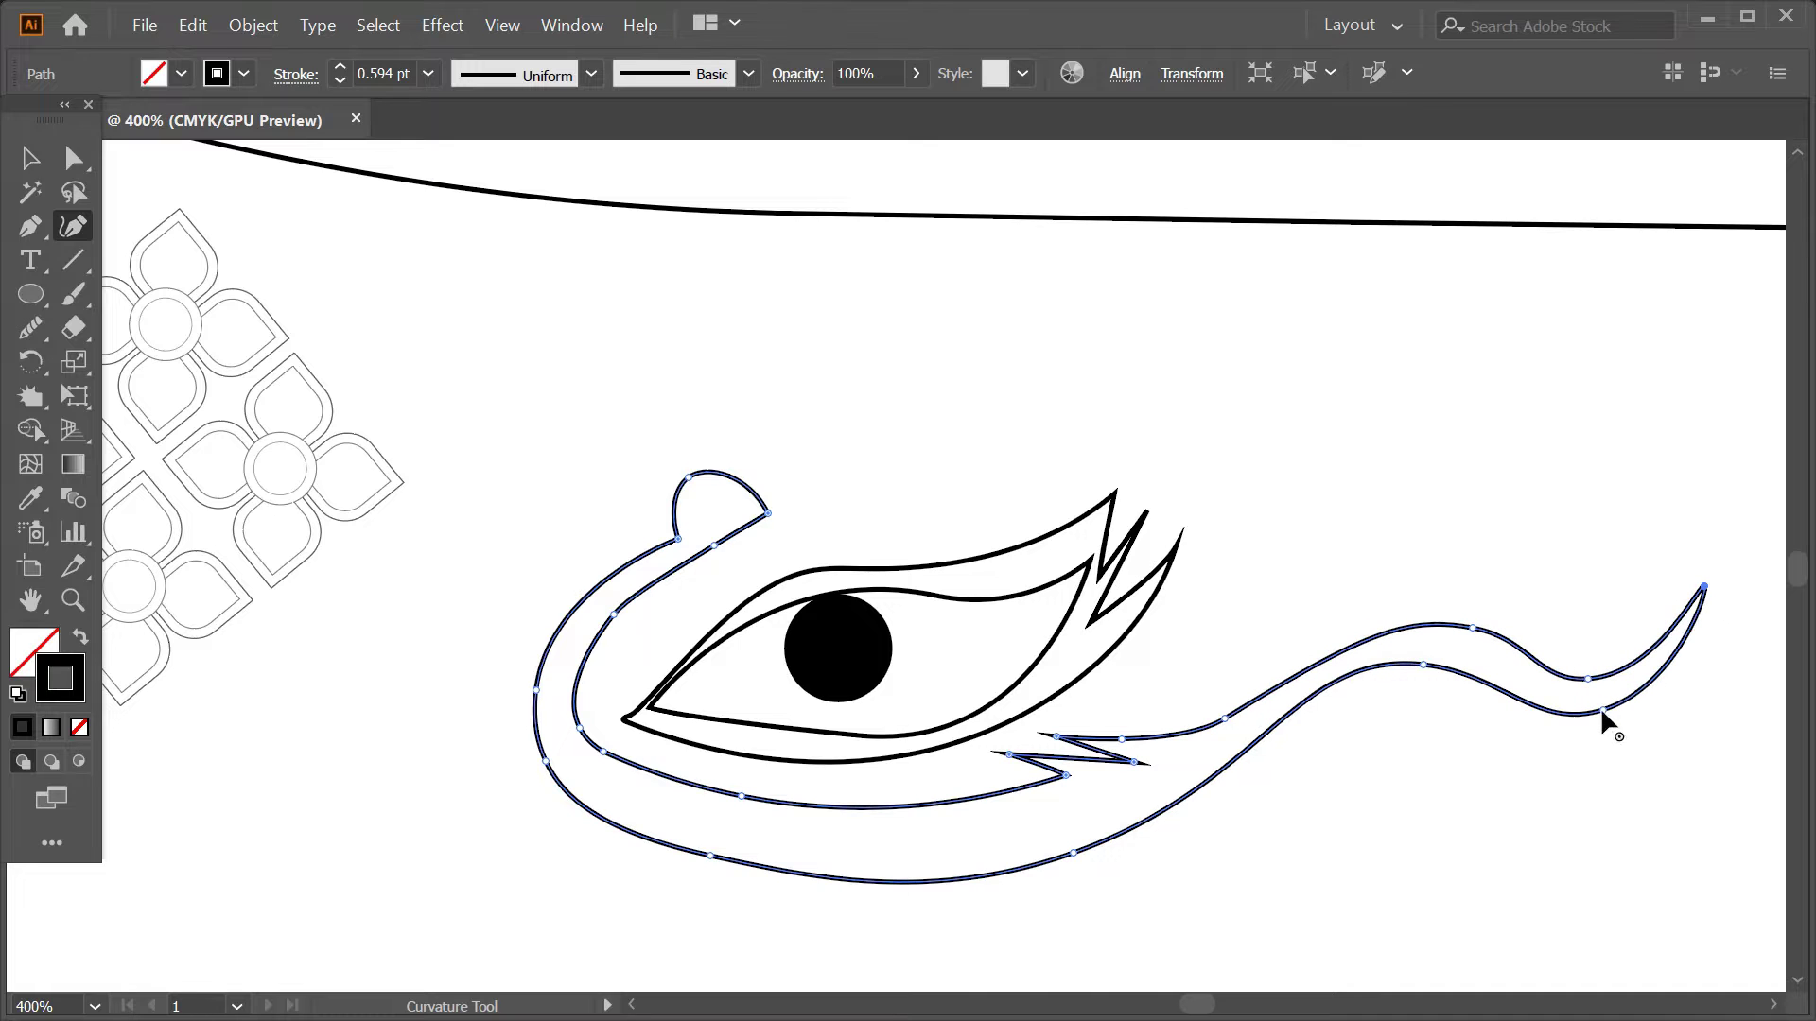
pyautogui.click(1358, 683)
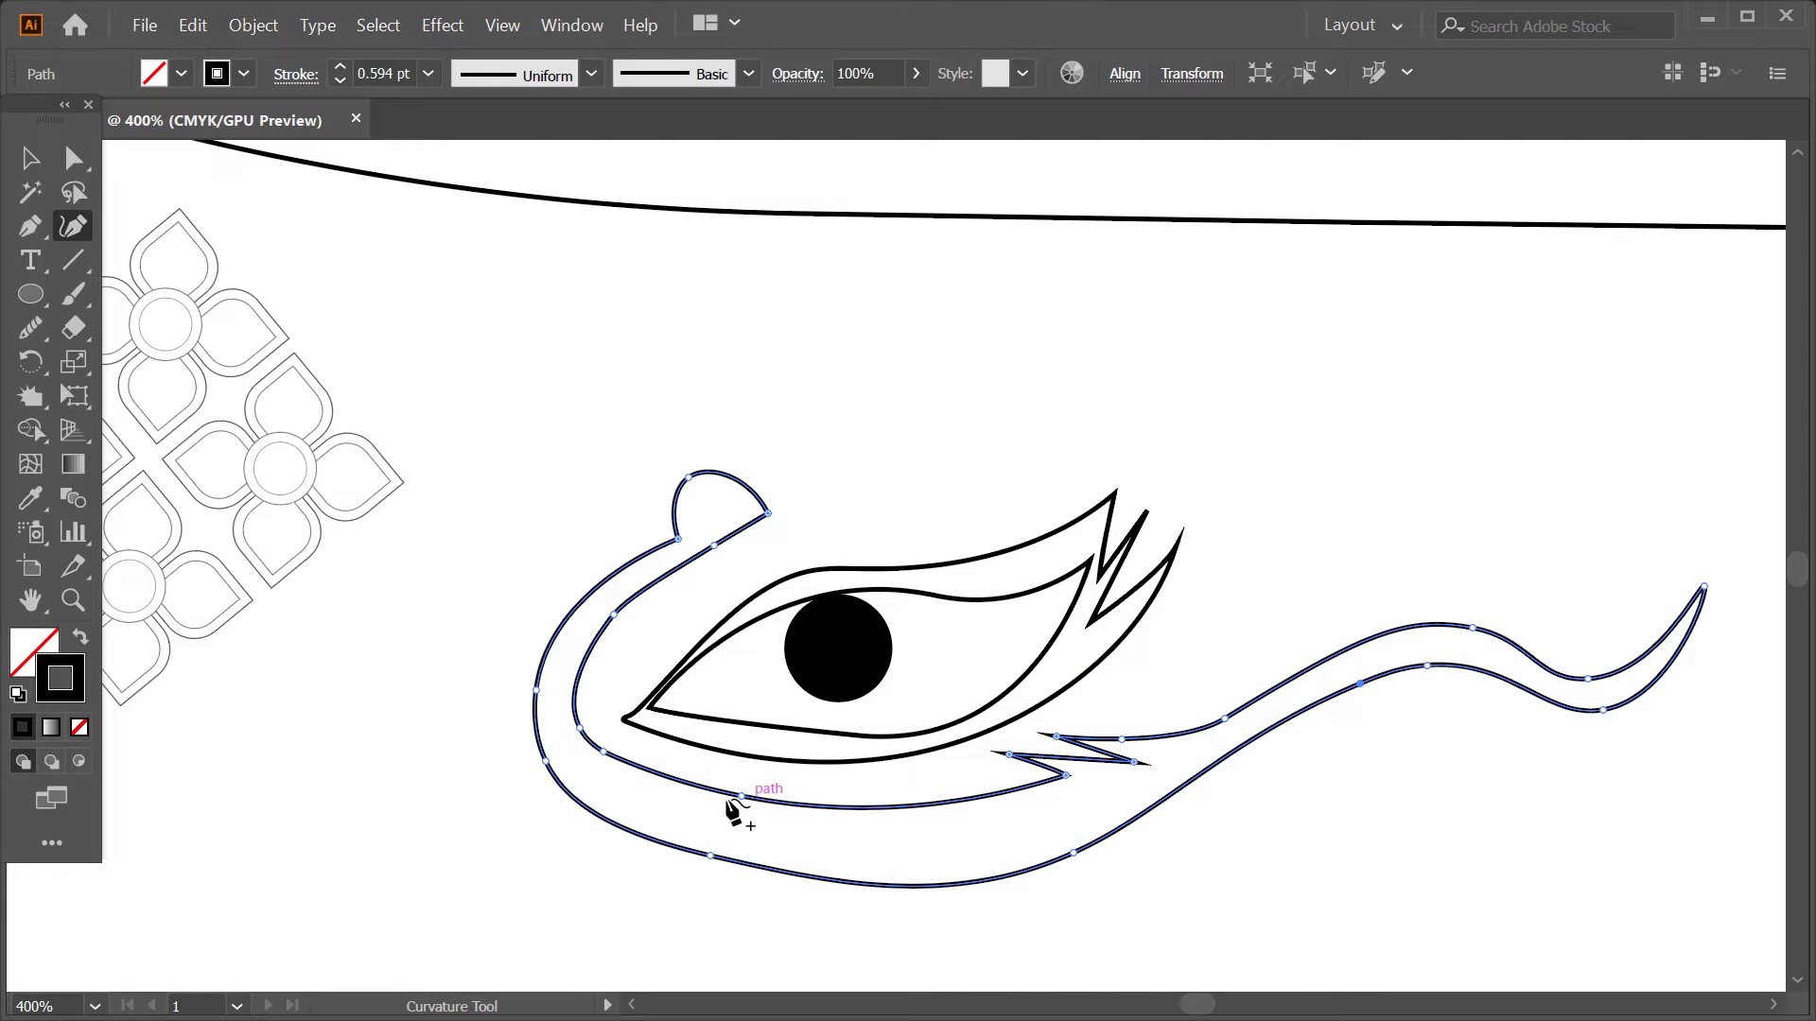
pyautogui.press('Delete')
pyautogui.moveTo(579, 730); pyautogui.dragTo(598, 736)
pyautogui.moveTo(740, 796); pyautogui.dragTo(786, 803)
pyautogui.moveTo(610, 614); pyautogui.dragTo(626, 621)
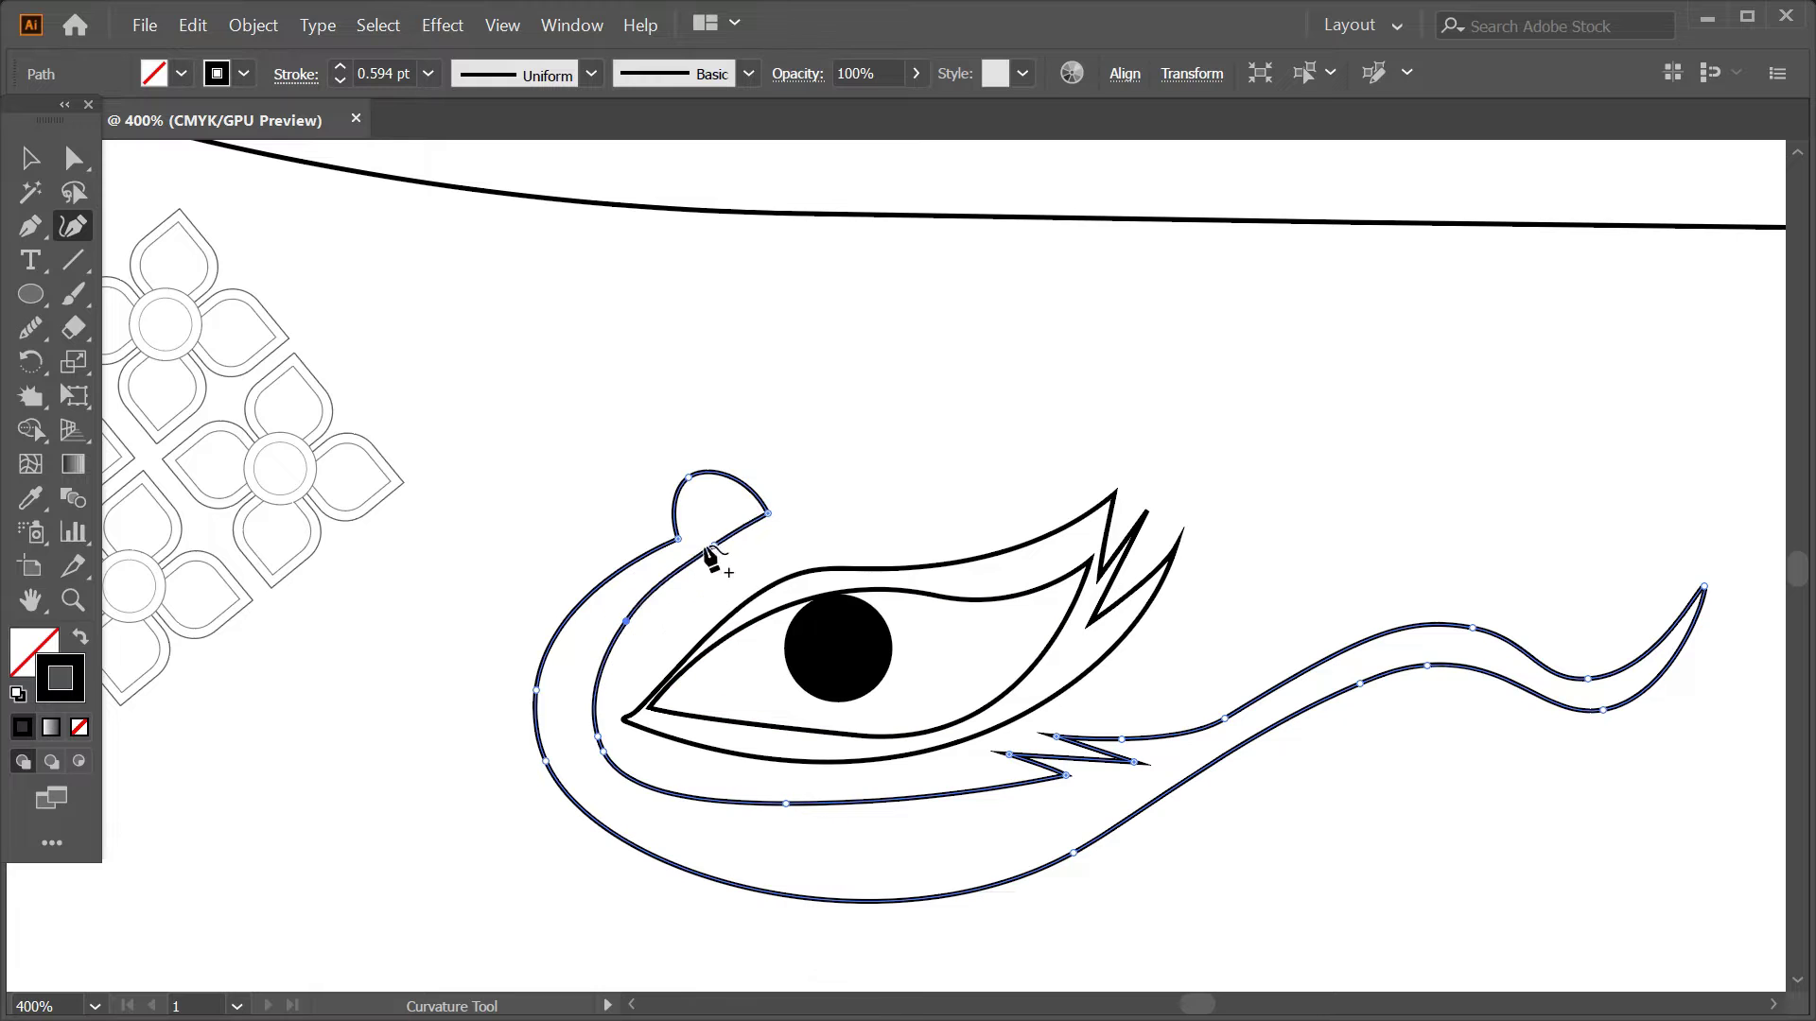
pyautogui.click(35, 163)
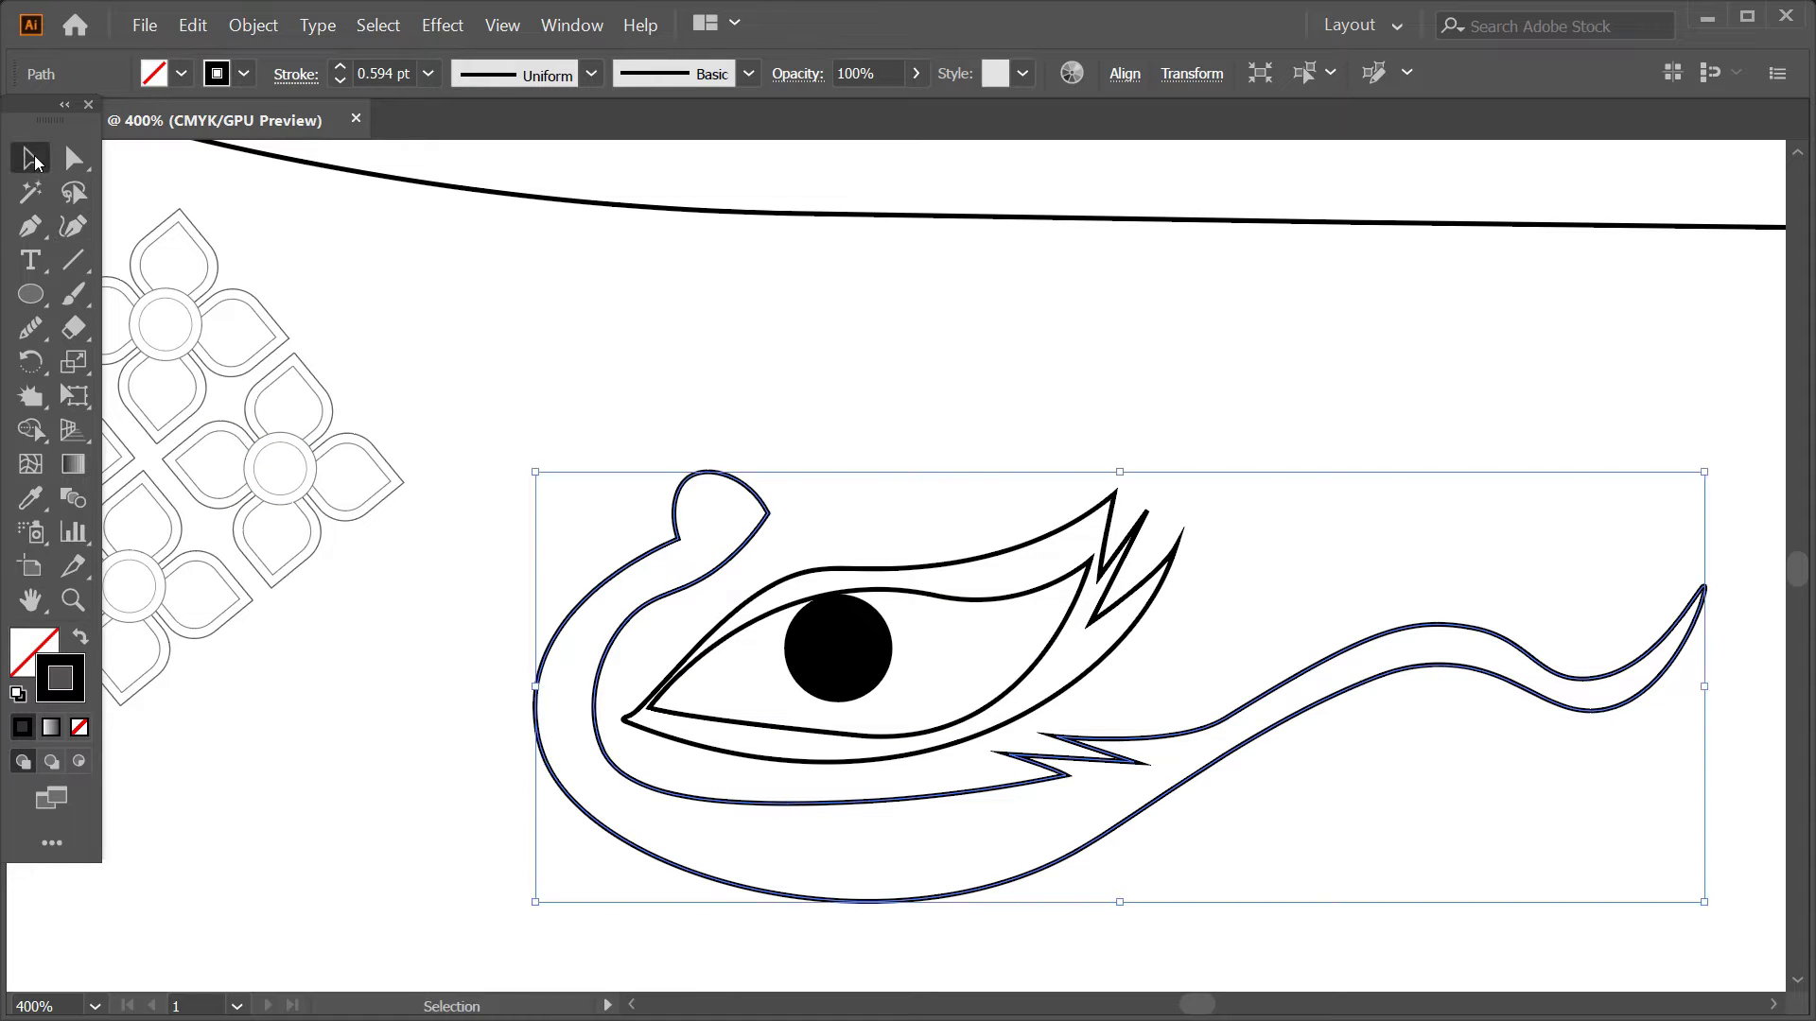
pyautogui.click(711, 413)
# - Pen-draw a zigzag crest above the eye and smooth its lower-curve corner
pyautogui.press('p')
pyautogui.click(755, 530)
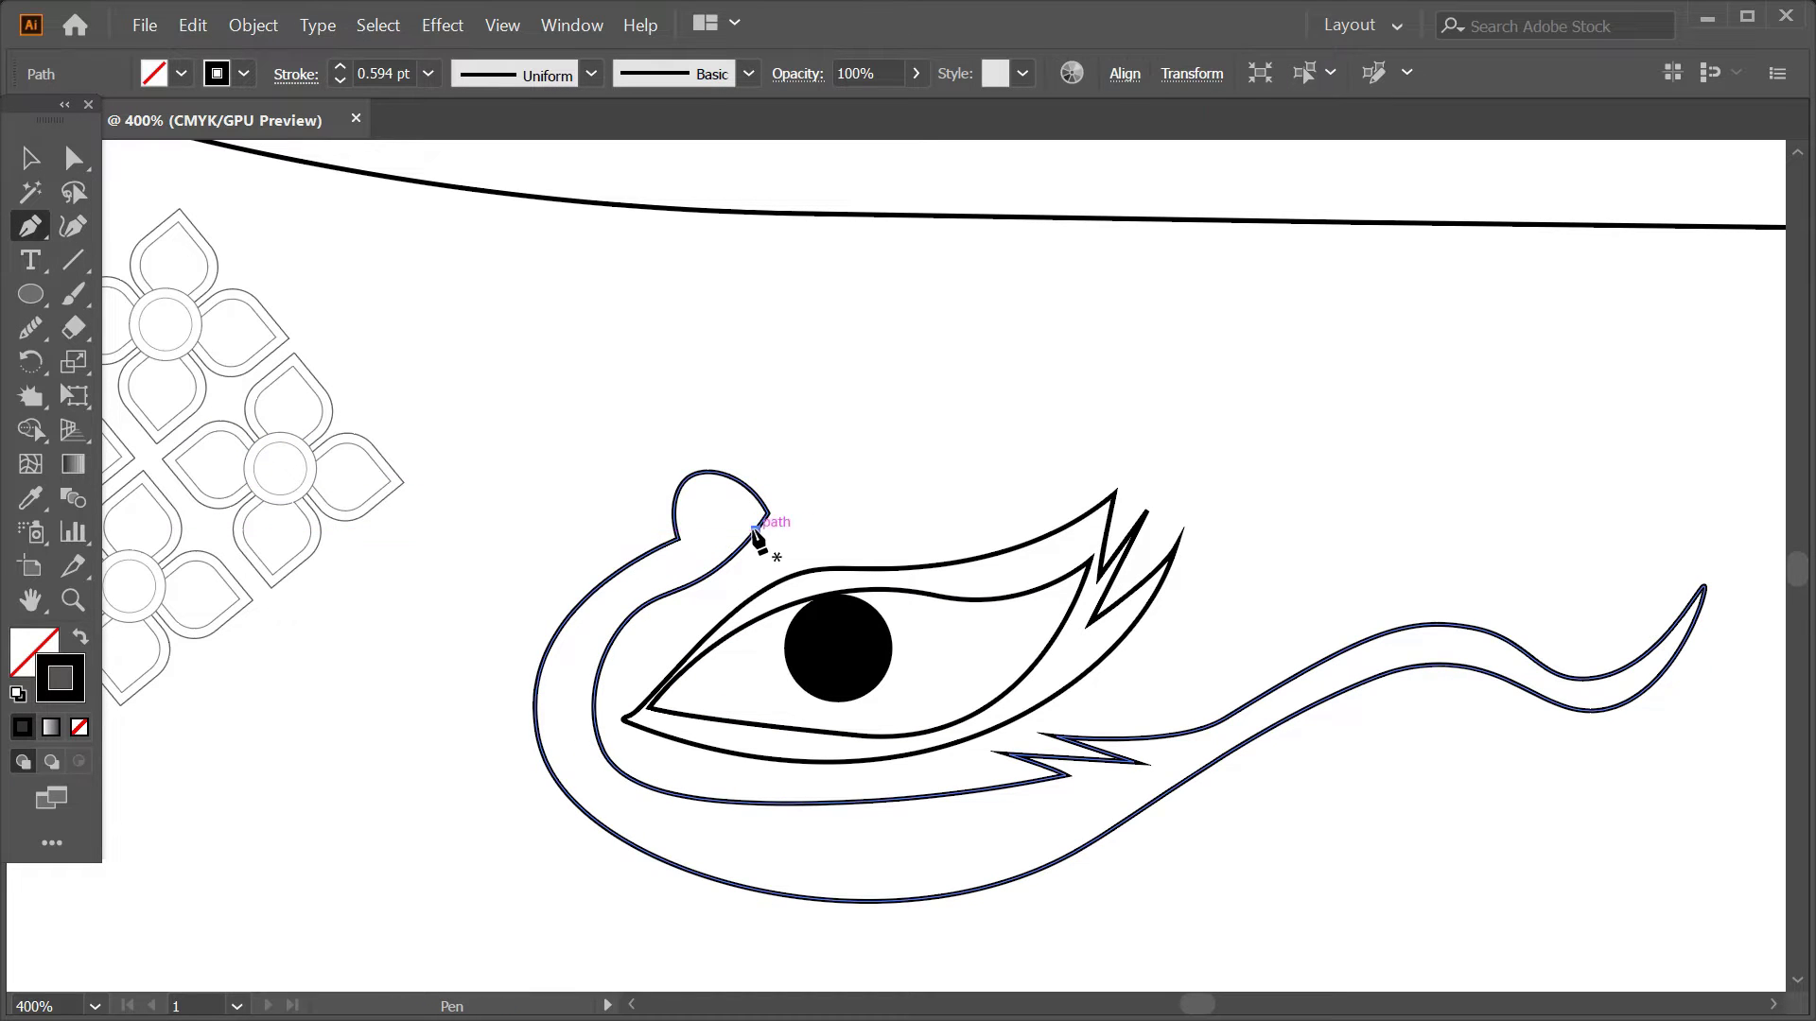
pyautogui.moveTo(958, 506); pyautogui.dragTo(1064, 513)
pyautogui.moveTo(1089, 423); pyautogui.dragTo(1024, 435)
pyautogui.click(1027, 439)
pyautogui.click(976, 452)
pyautogui.click(925, 464)
pyautogui.click(827, 485)
pyautogui.moveTo(766, 512); pyautogui.dragTo(711, 508)
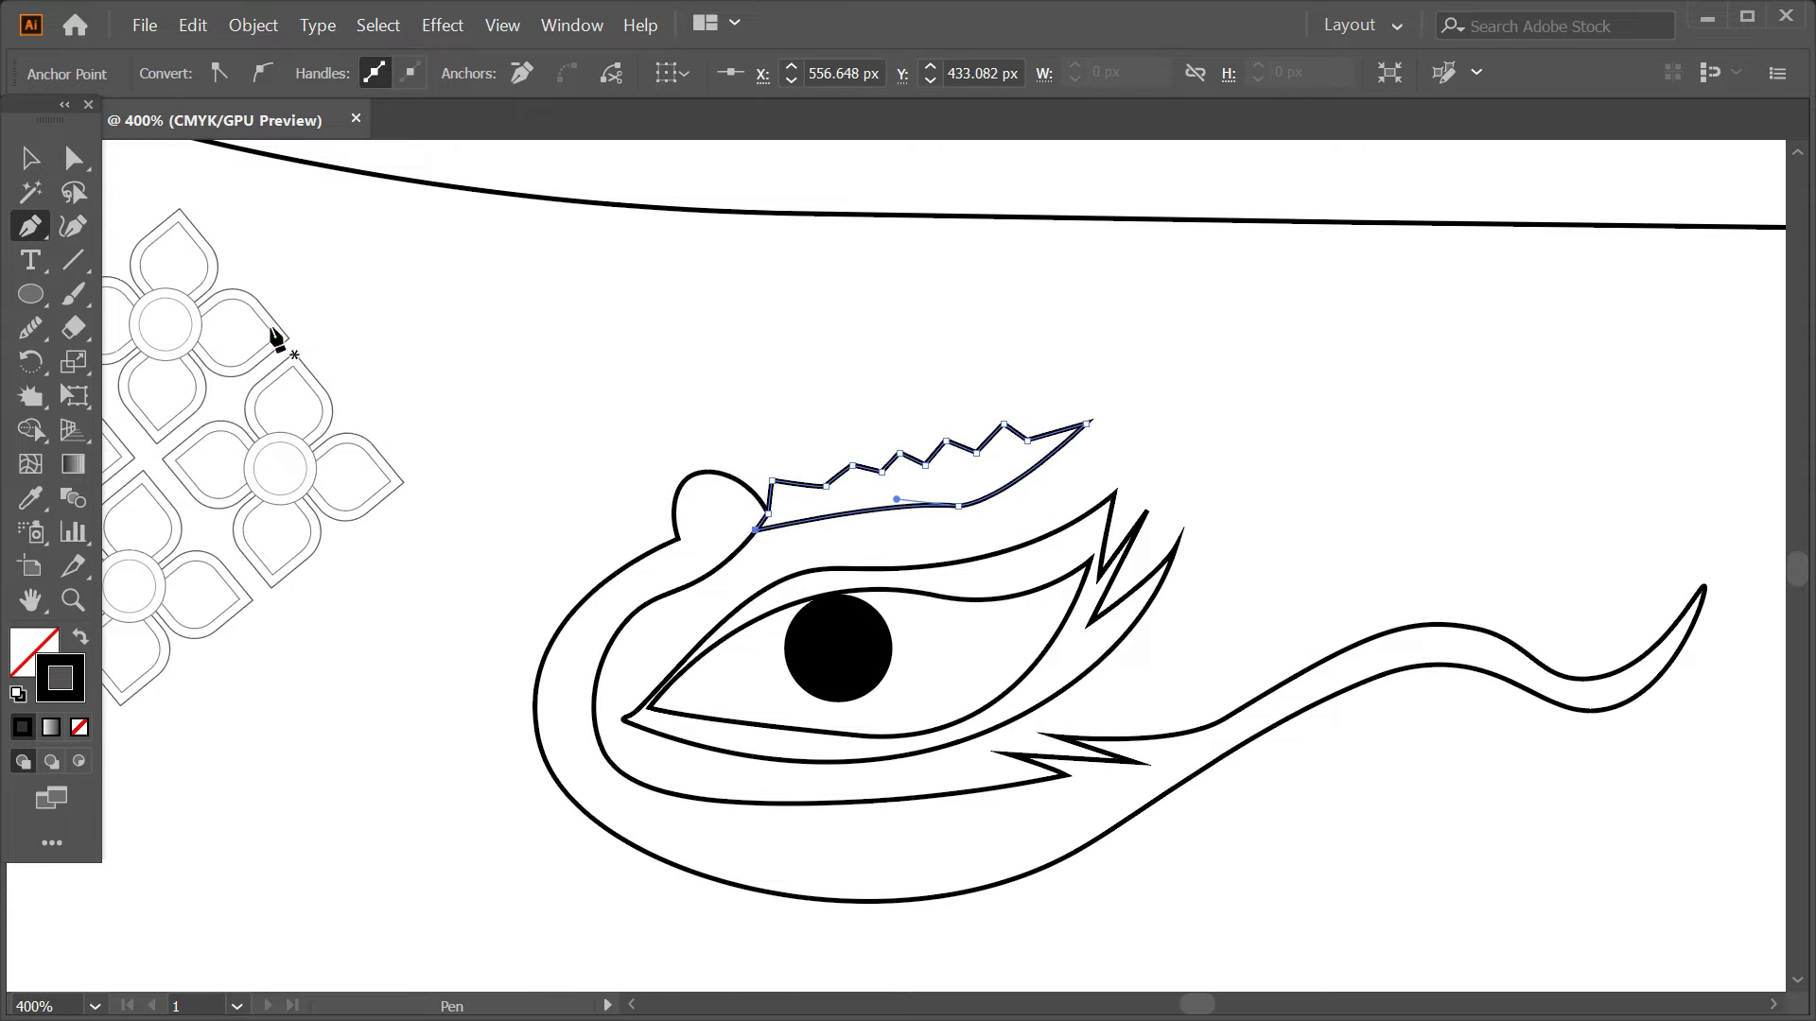
pyautogui.click(73, 226)
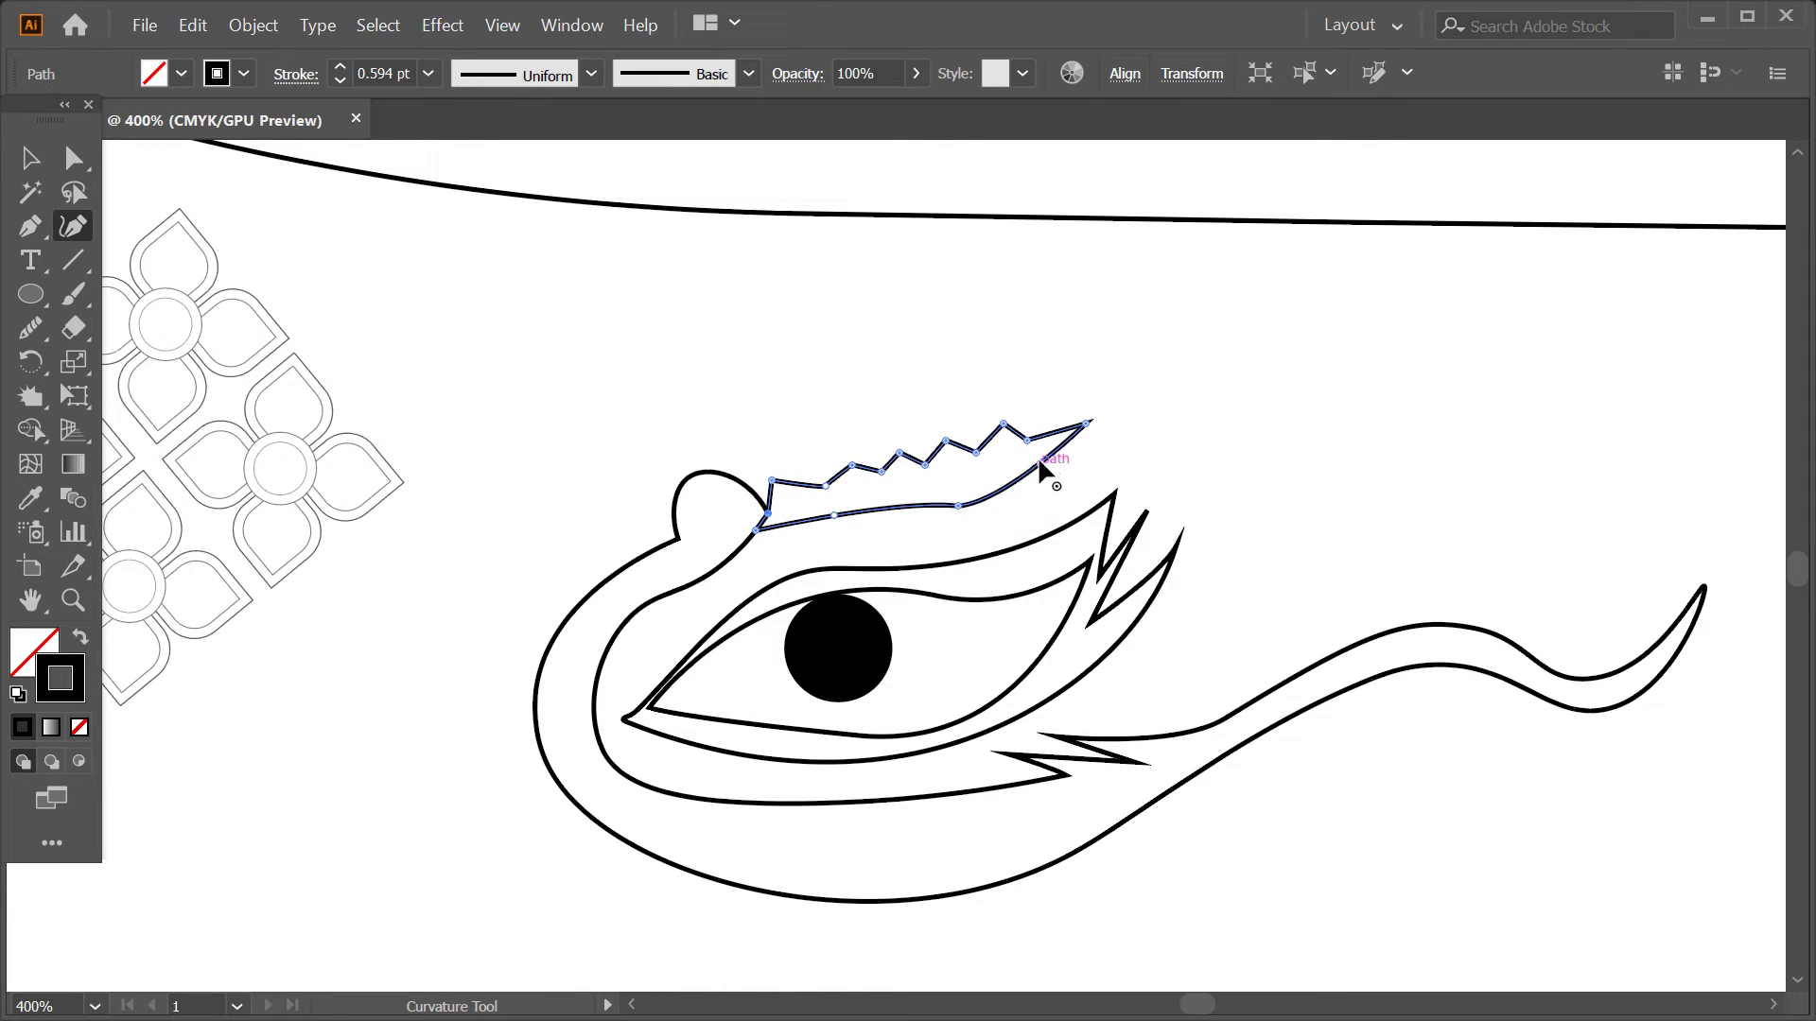
pyautogui.doubleClick(959, 508)
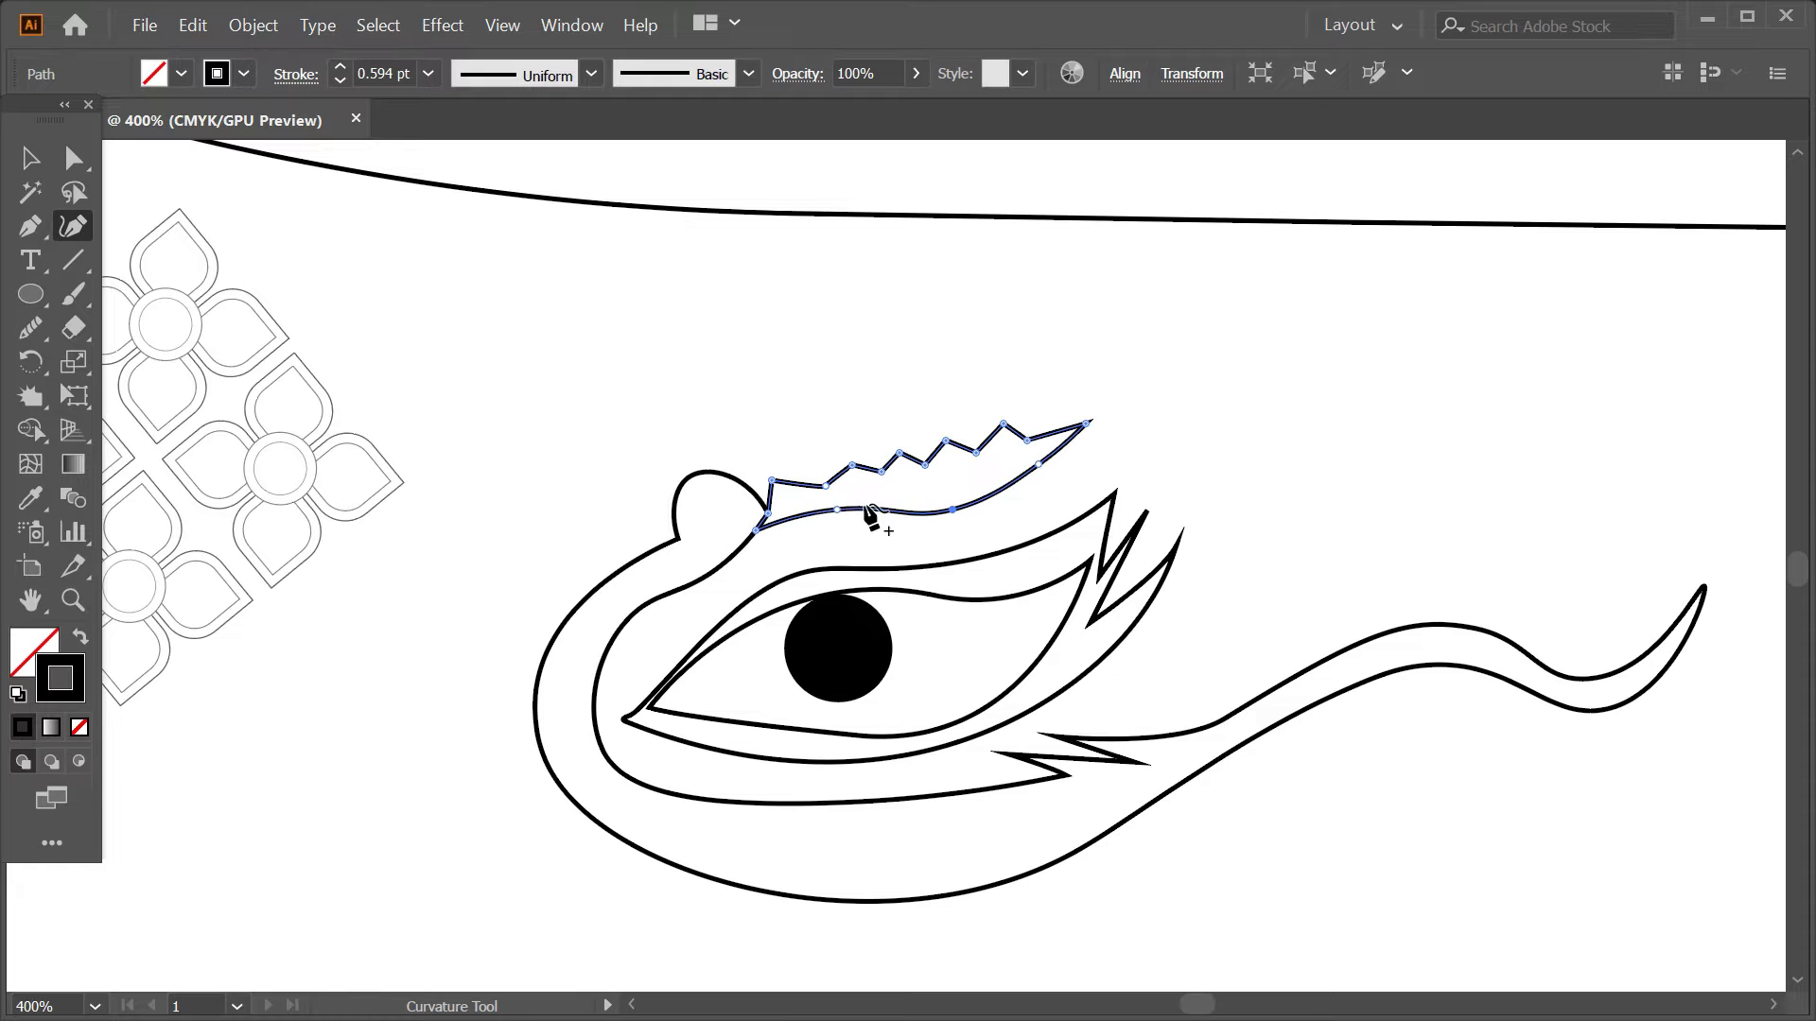
# - Tighten the surrounding outline's lower-left bend by moving and adding curvature anchors
pyautogui.press('v')
pyautogui.scroll(-2, 729, 558)
pyautogui.scroll(1, 741, 560)
pyautogui.click(741, 559)
pyautogui.hotkey('shift', '`')
pyautogui.moveTo(514, 619); pyautogui.dragTo(431, 558)
pyautogui.click(397, 584)
pyautogui.click(414, 611)
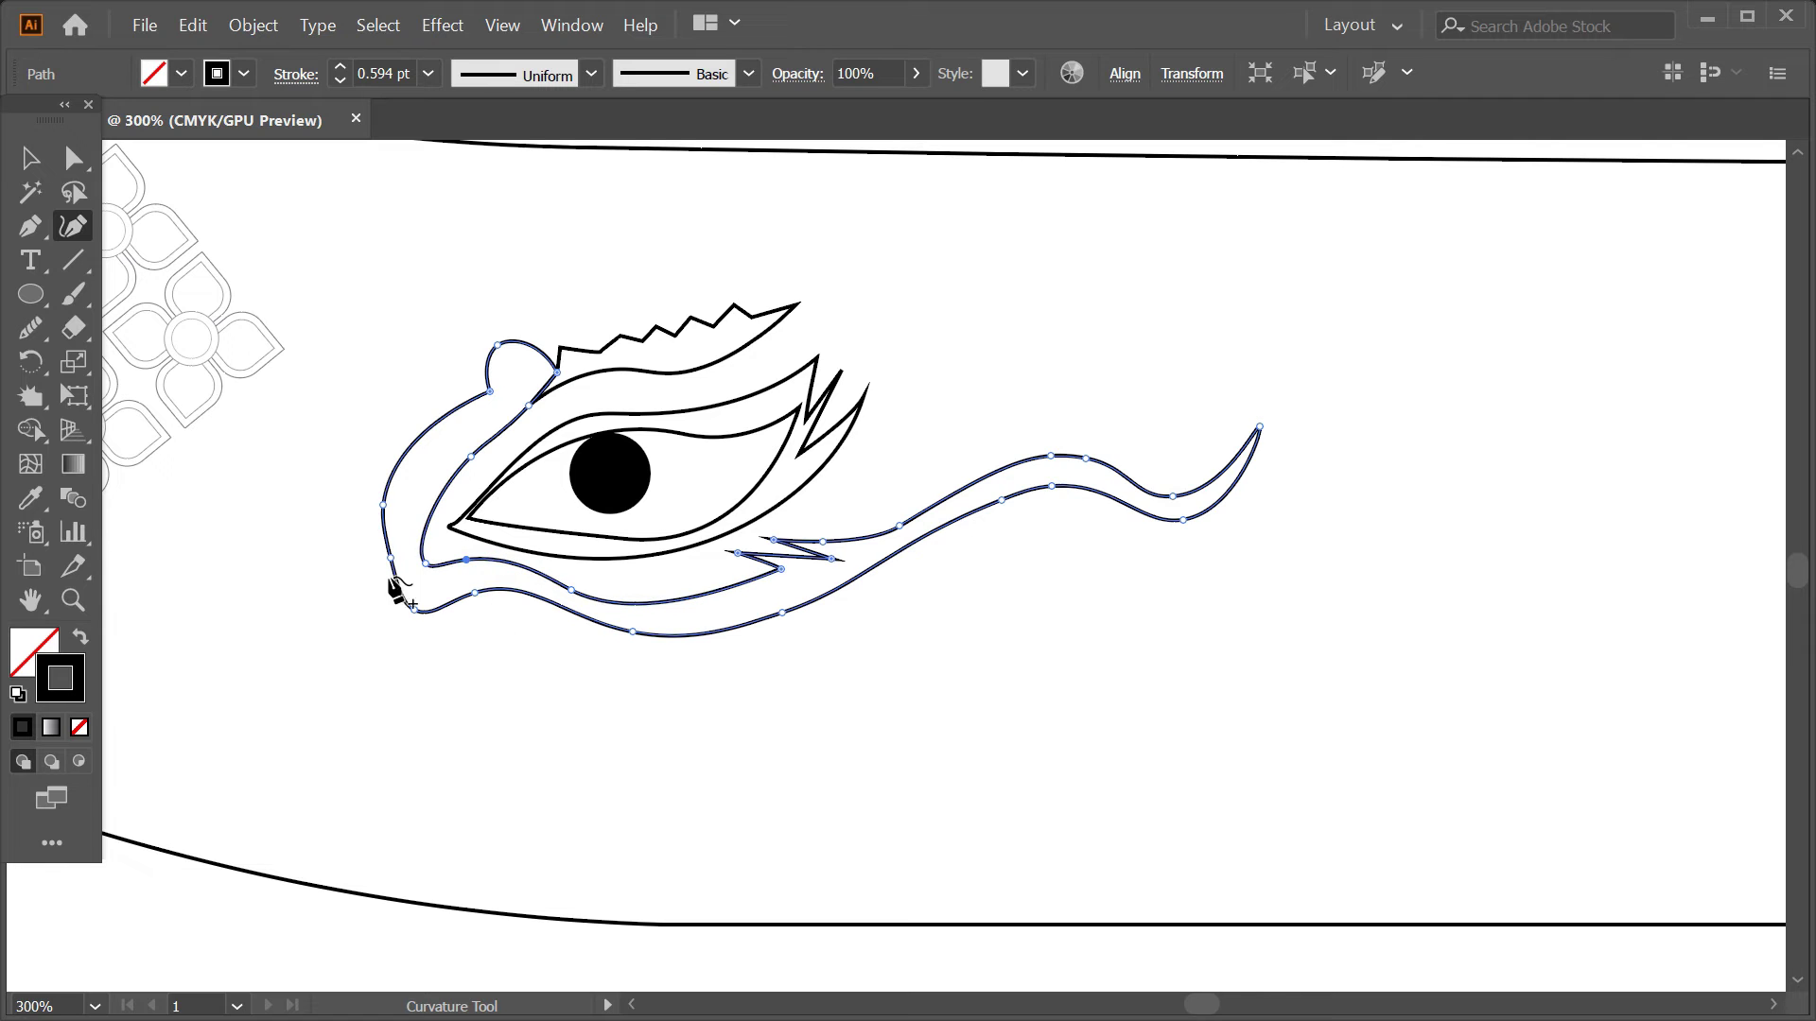
pyautogui.click(418, 455)
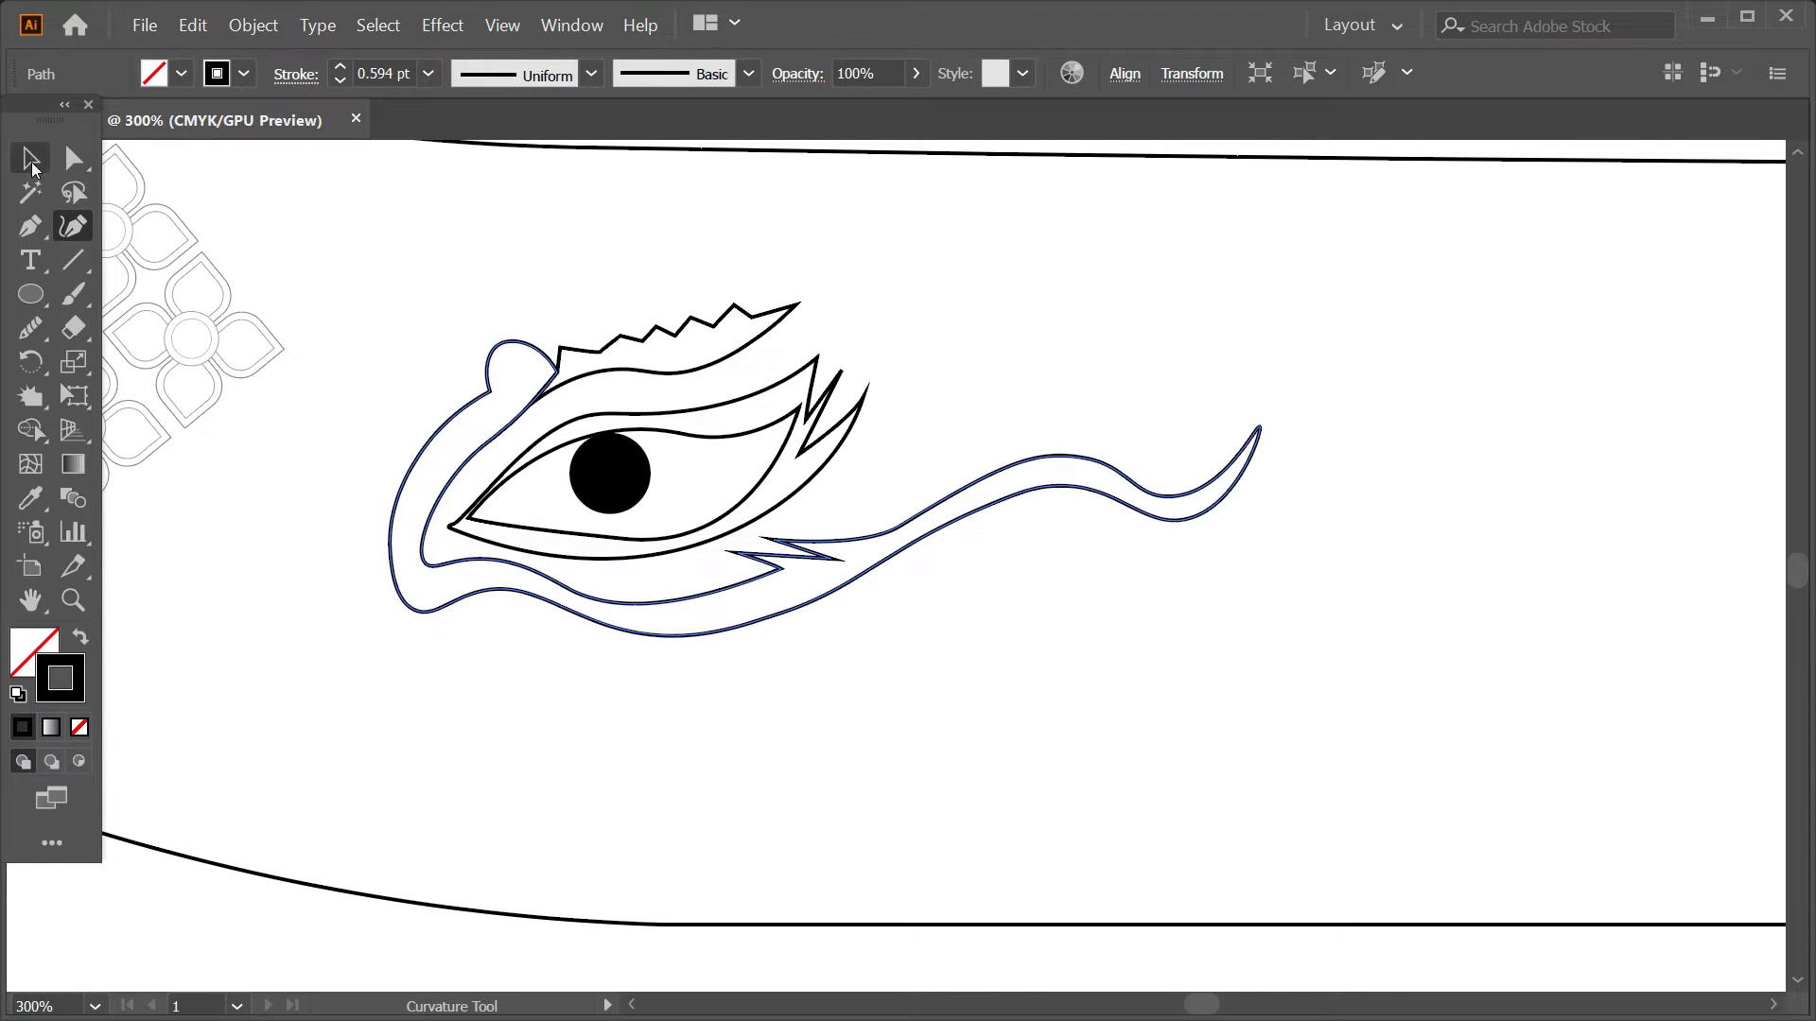
# - Draw a small black-filled circle on the left edge of the eye's outline
pyautogui.click(32, 163)
pyautogui.click(543, 729)
pyautogui.moveTo(36, 298); pyautogui.dragTo(105, 365)
pyautogui.scroll(1, 410, 568)
pyautogui.moveTo(410, 567)
pyautogui.mouseDown()
pyautogui.moveTo(441, 599)
pyautogui.moveTo(417, 572)
pyautogui.moveTo(417, 517)
pyautogui.moveTo(454, 436)
pyautogui.mouseUp()
pyautogui.click(182, 81)
pyautogui.click(56, 132)
pyautogui.press('v')
pyautogui.click(441, 672)
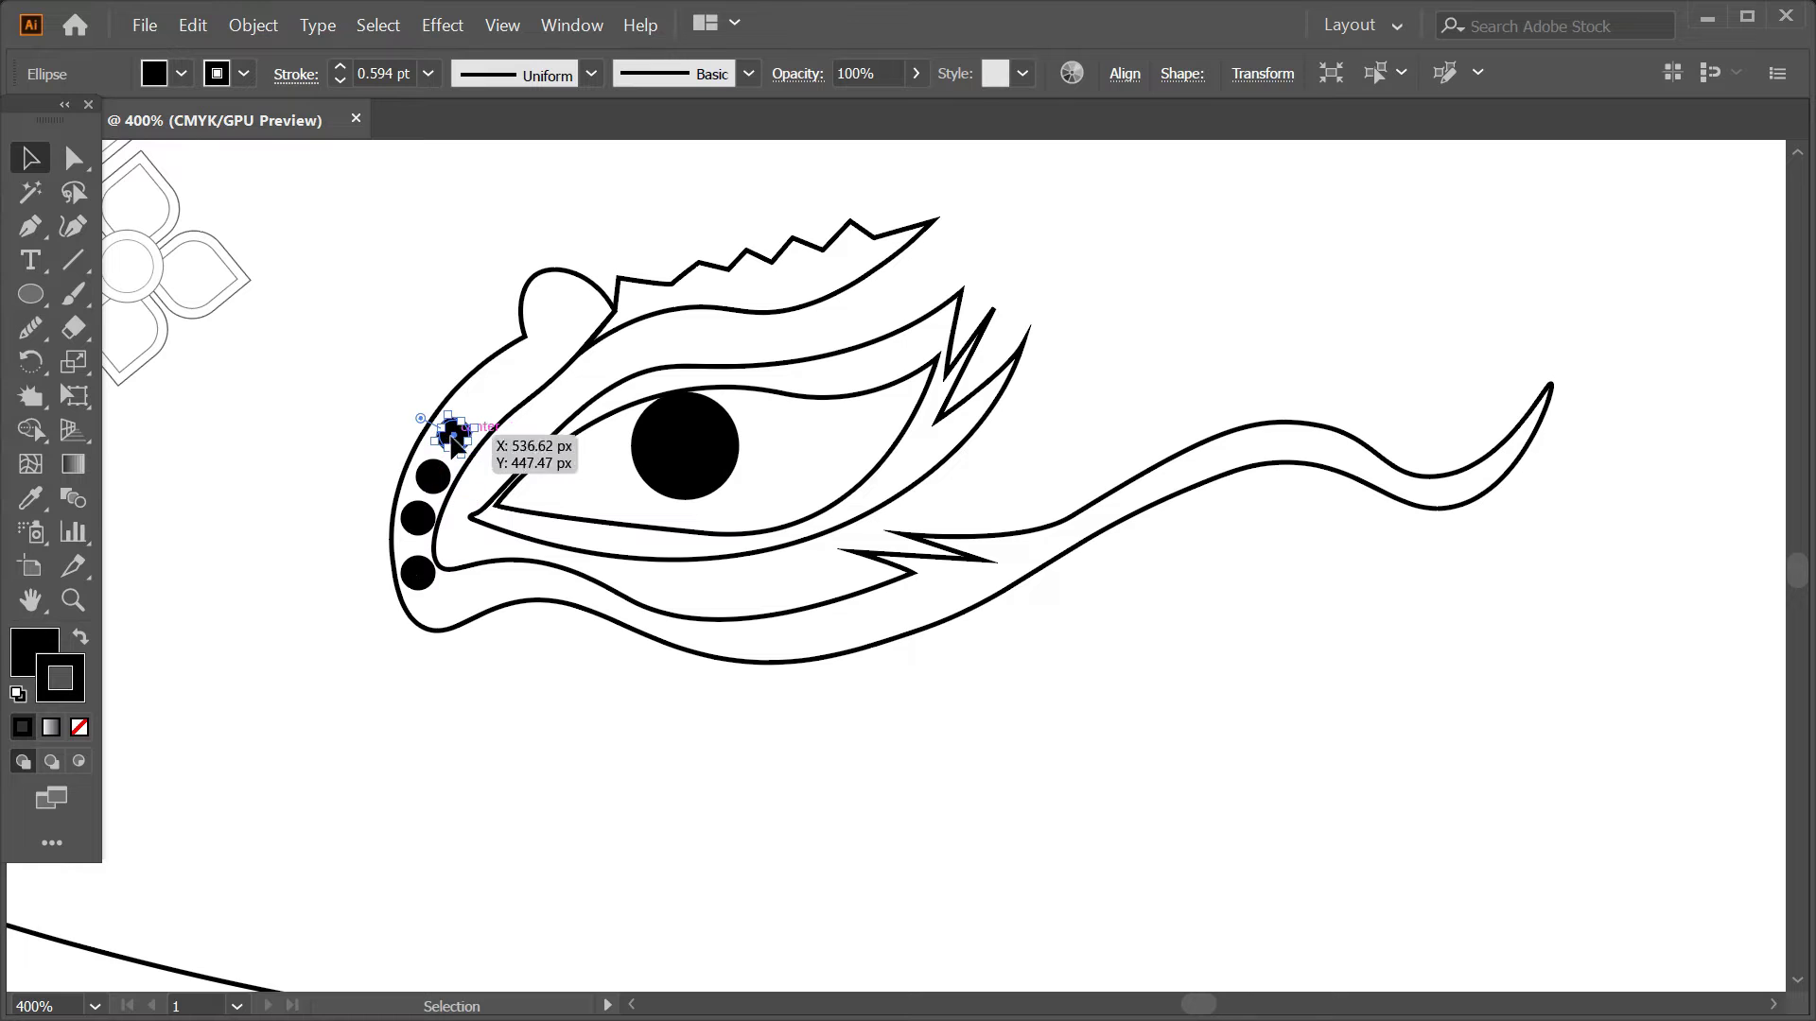
# - Alt-drag three copies of the black dot up the outline's left edge toward the curl
pyautogui.moveTo(417, 573); pyautogui.dragTo(521, 372)
pyautogui.moveTo(417, 574); pyautogui.dragTo(558, 335)
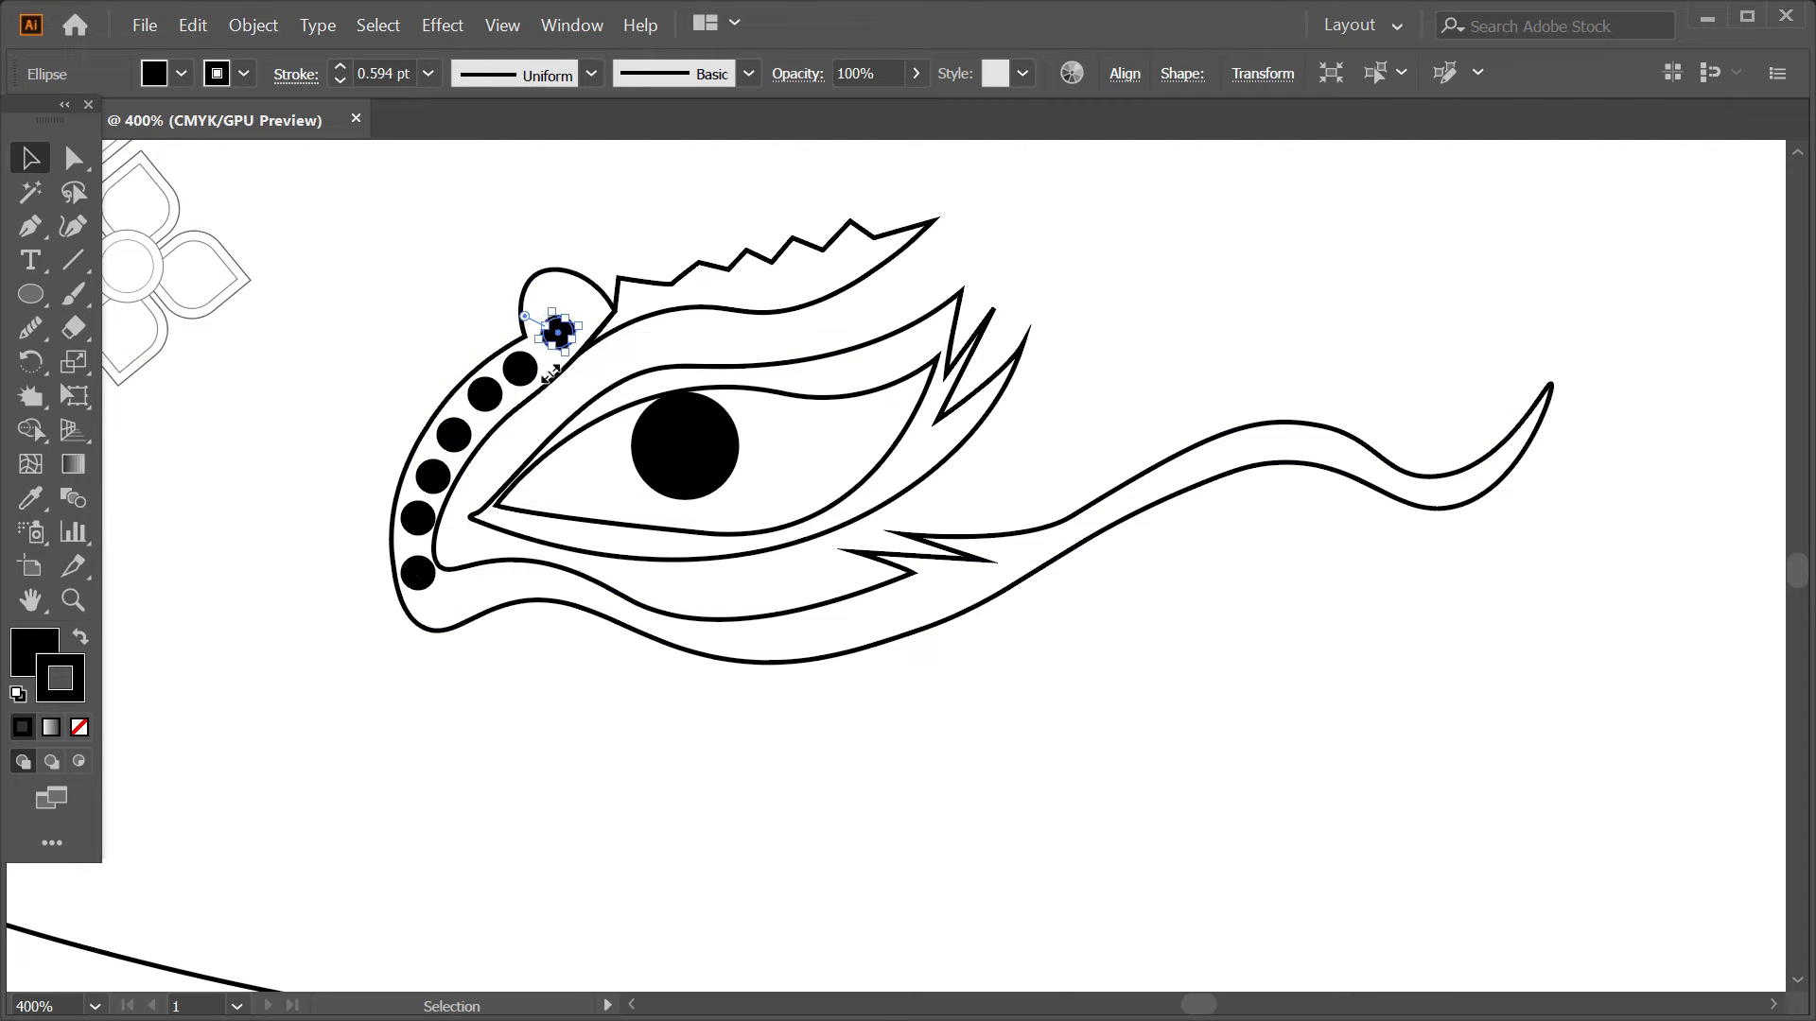
pyautogui.moveTo(417, 572); pyautogui.dragTo(560, 301)
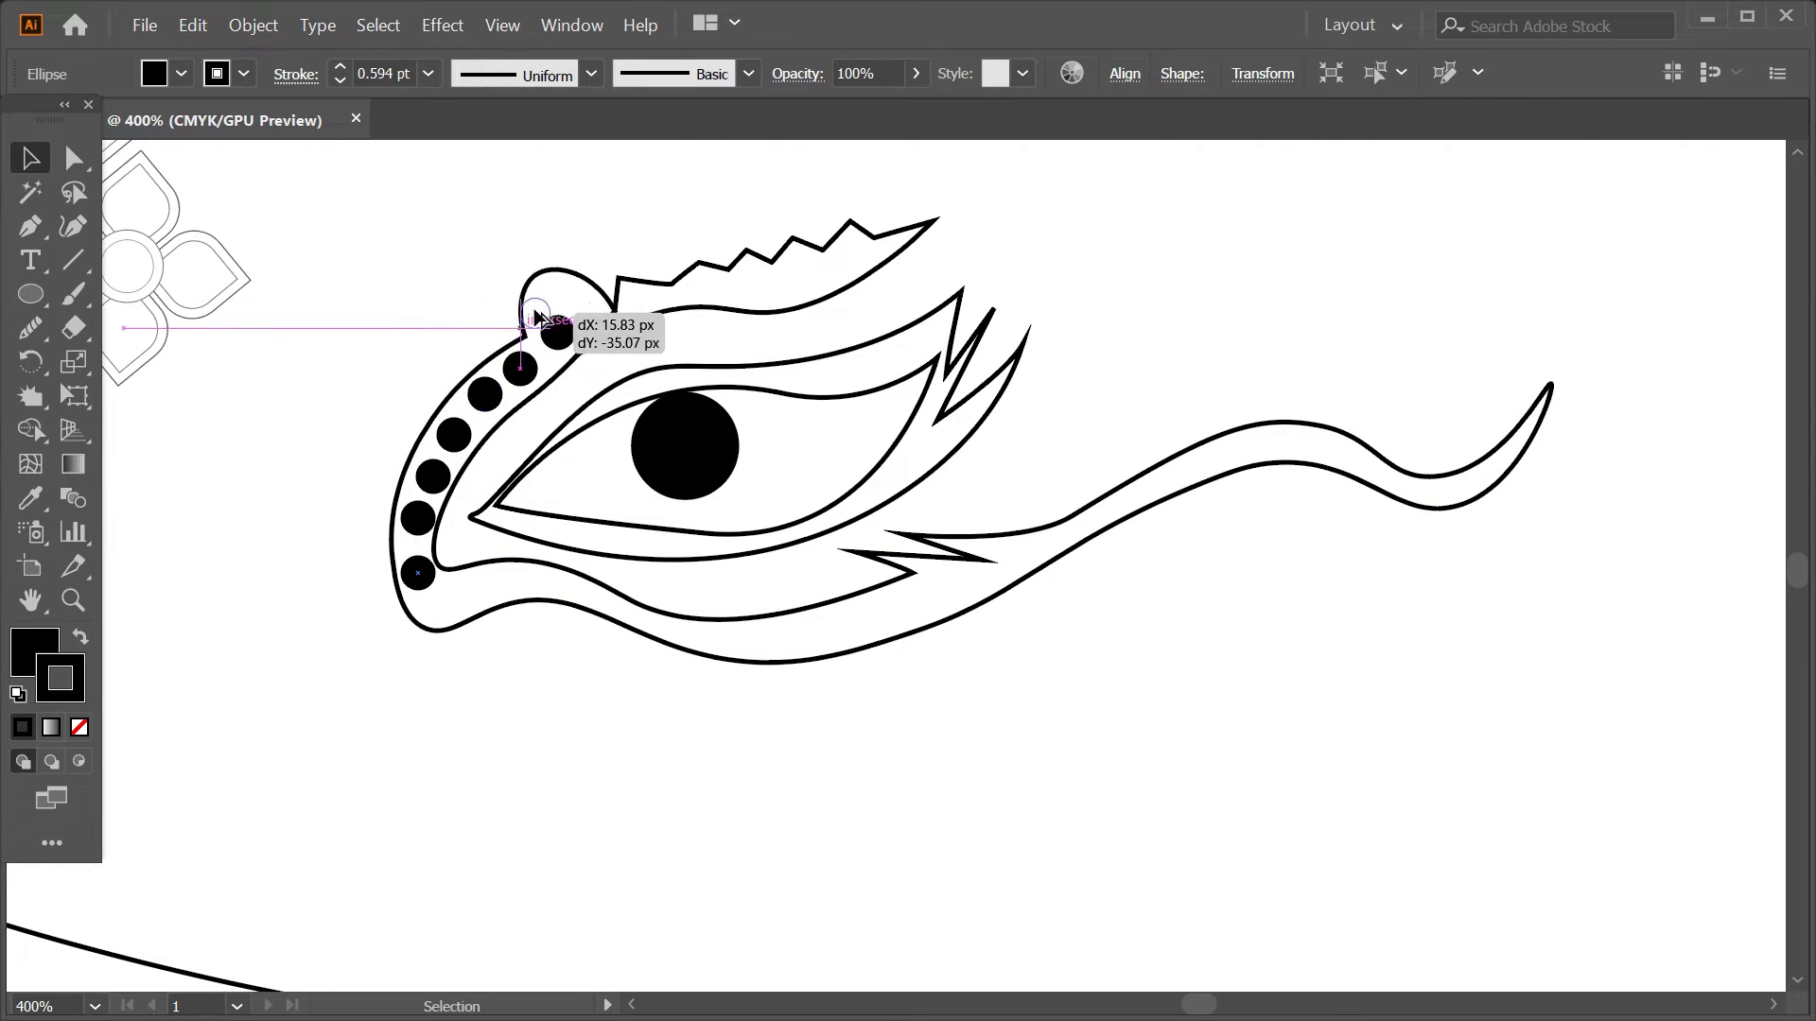
pyautogui.click(575, 729)
pyautogui.scroll(-8, 575, 729)
# - Pan and zoom to bring the hull's bow section into view
pyautogui.scroll(-2, 568, 757)
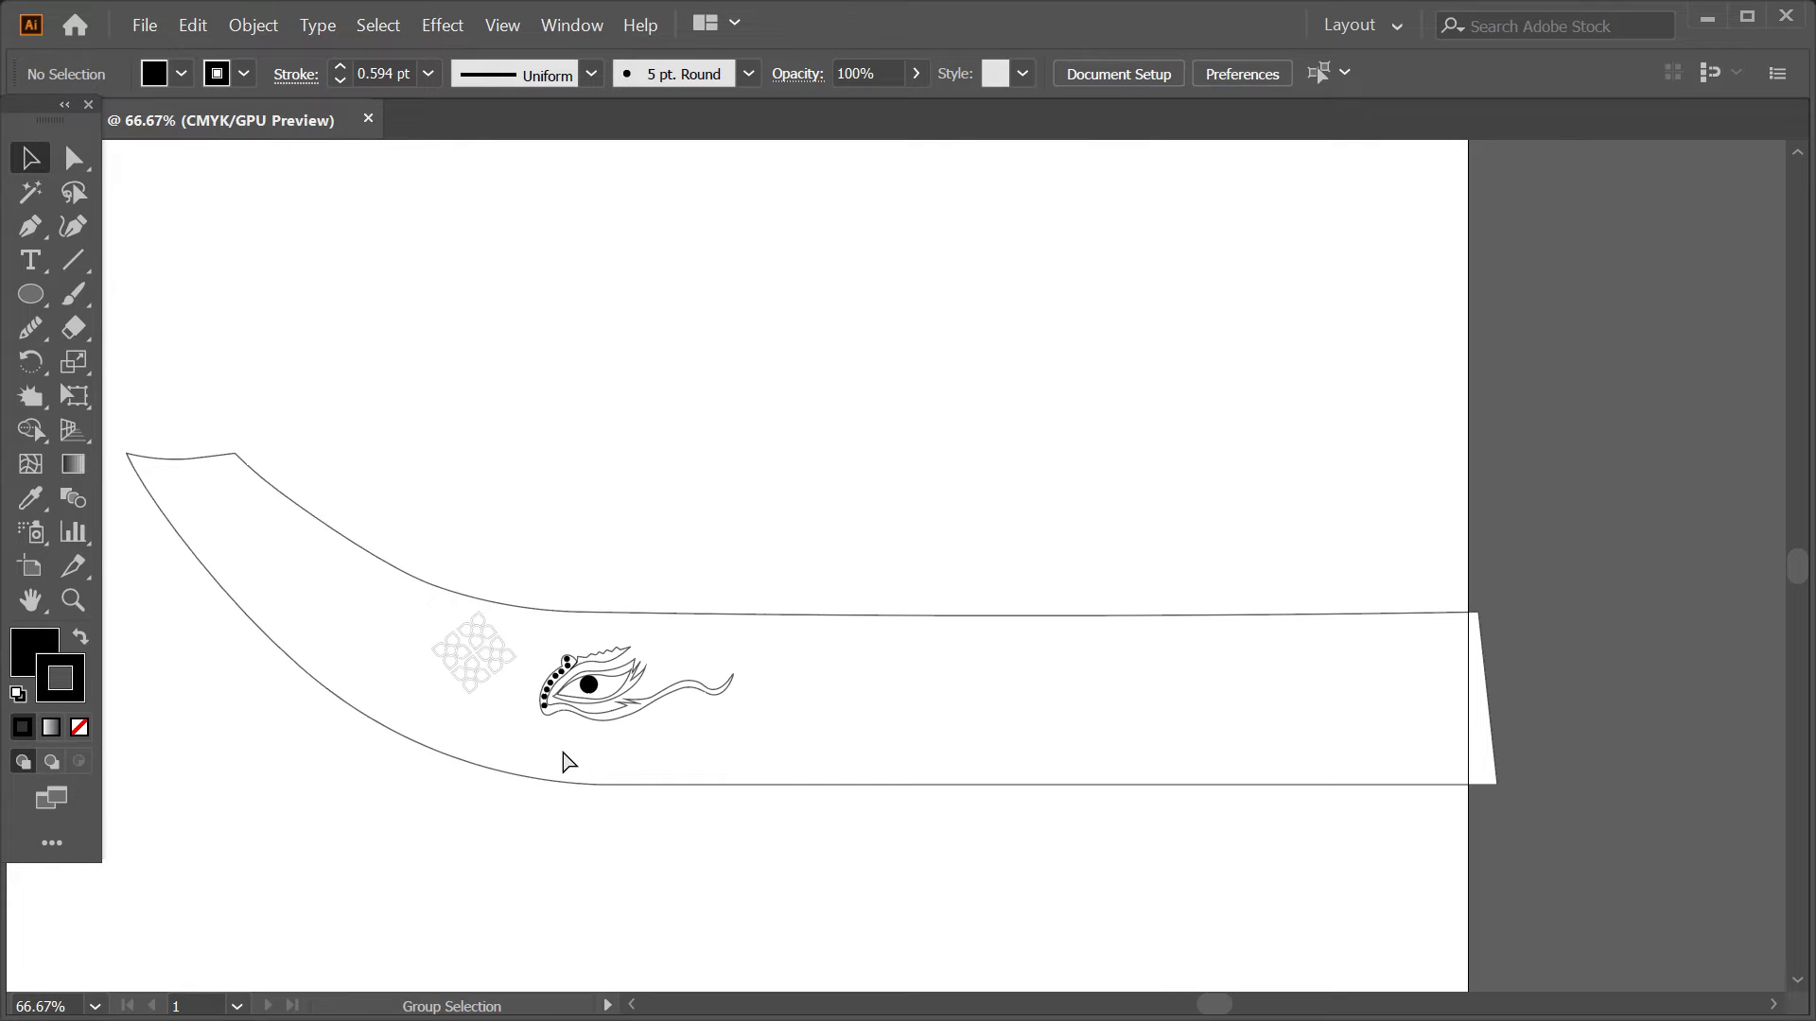
pyautogui.moveTo(567, 758); pyautogui.dragTo(688, 778)
pyautogui.scroll(1, 747, 774)
pyautogui.scroll(2, 754, 733)
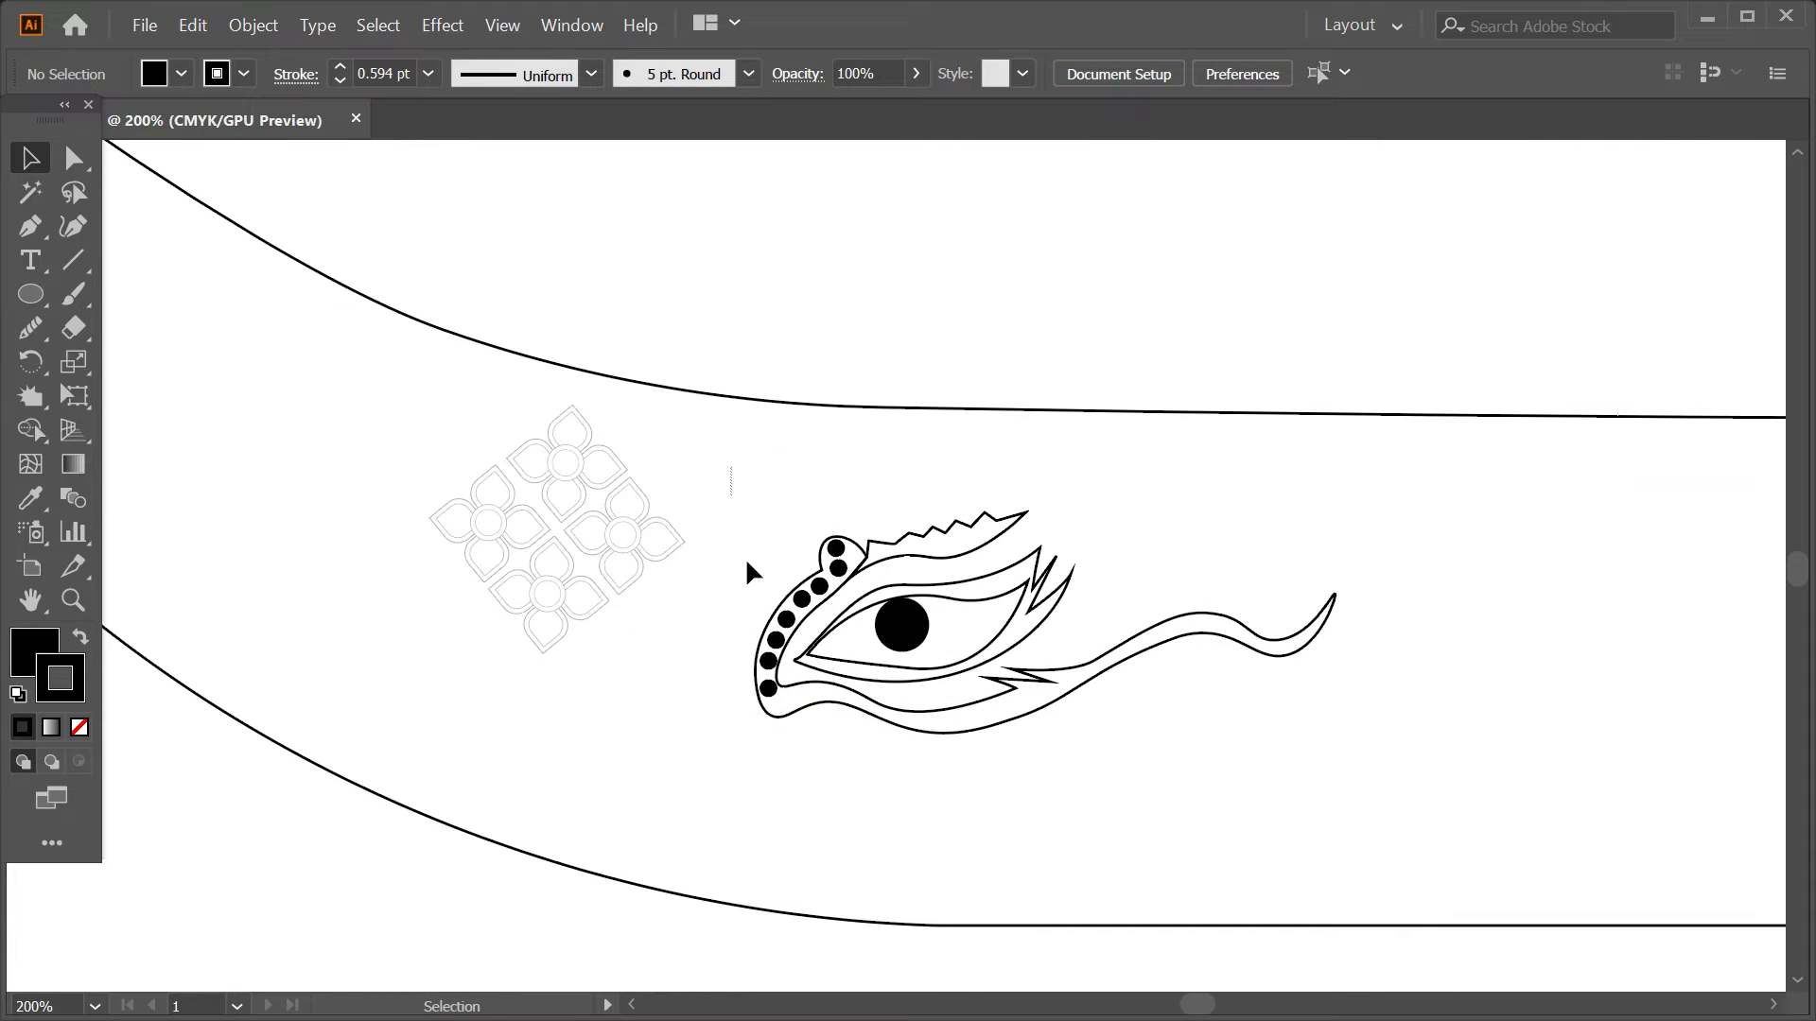
pyautogui.moveTo(745, 558); pyautogui.dragTo(1386, 820)
pyautogui.click(1256, 842)
pyautogui.scroll(-2, 839, 920)
pyautogui.scroll(-1, 608, 899)
pyautogui.moveTo(608, 900); pyautogui.dragTo(858, 643)
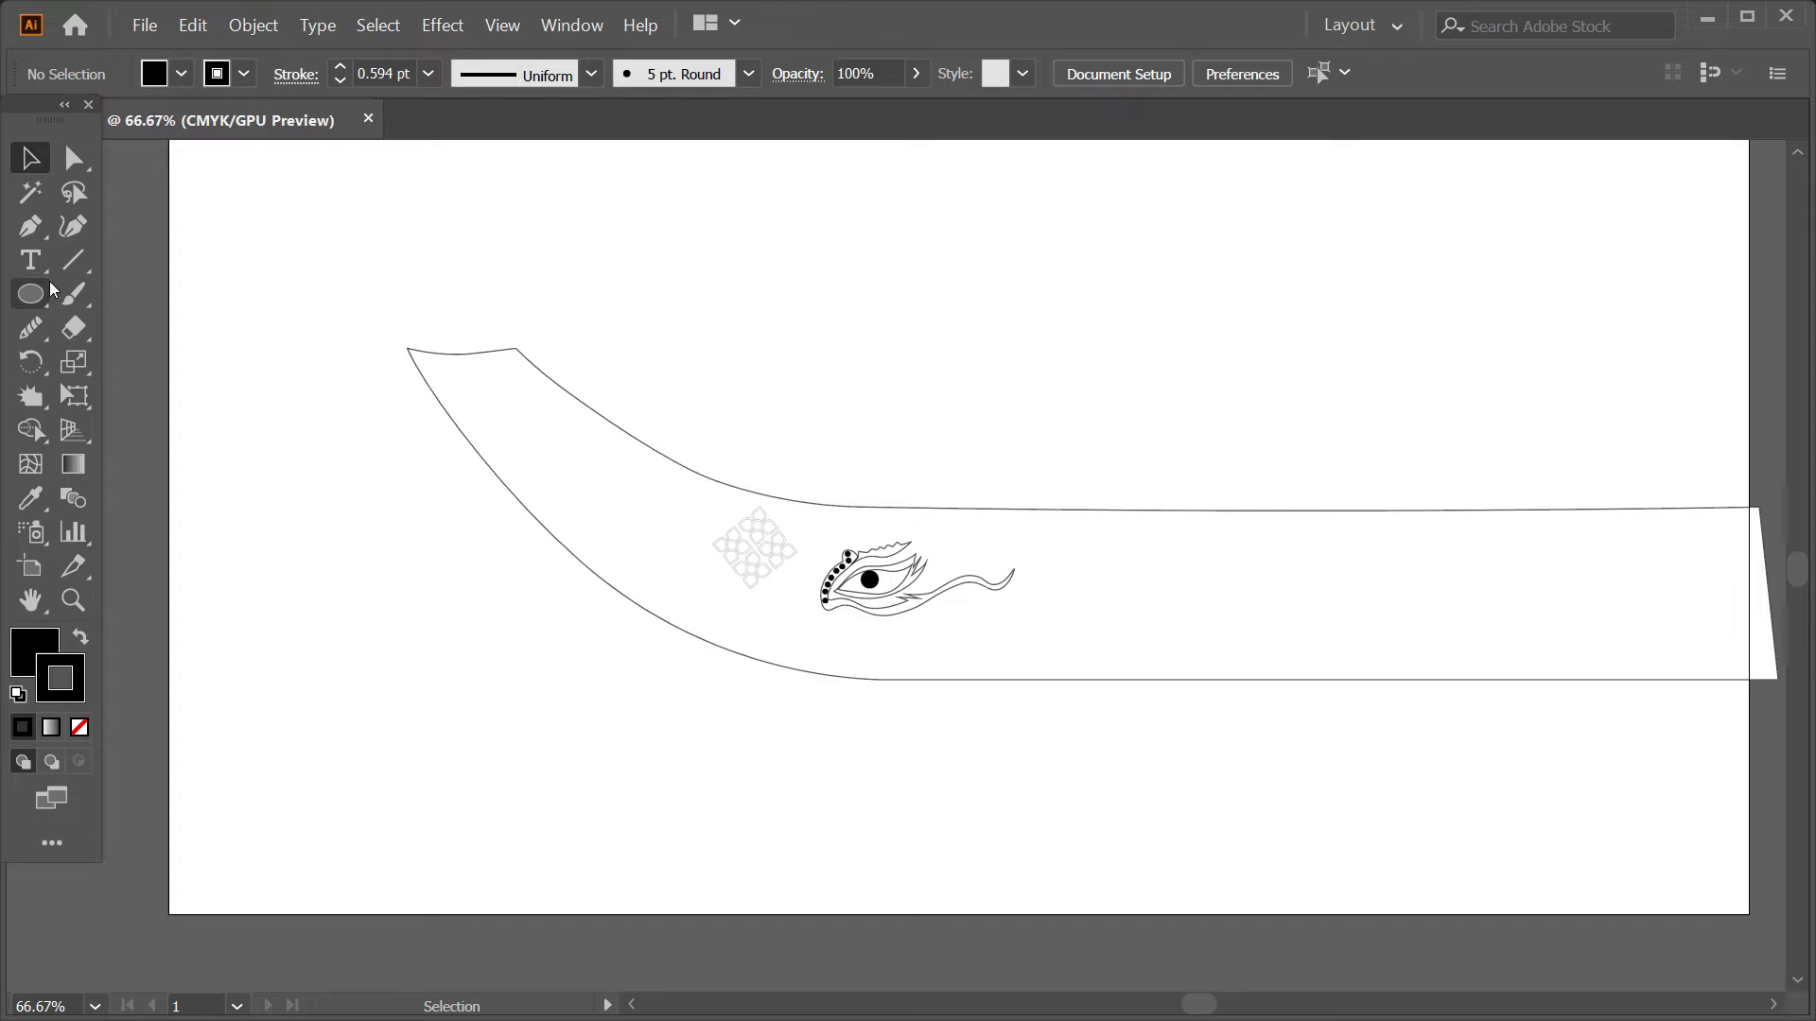
# - Pen a thin curved spike rising from the hull's lower edge below the flower motif
pyautogui.press('p')
pyautogui.click(747, 652)
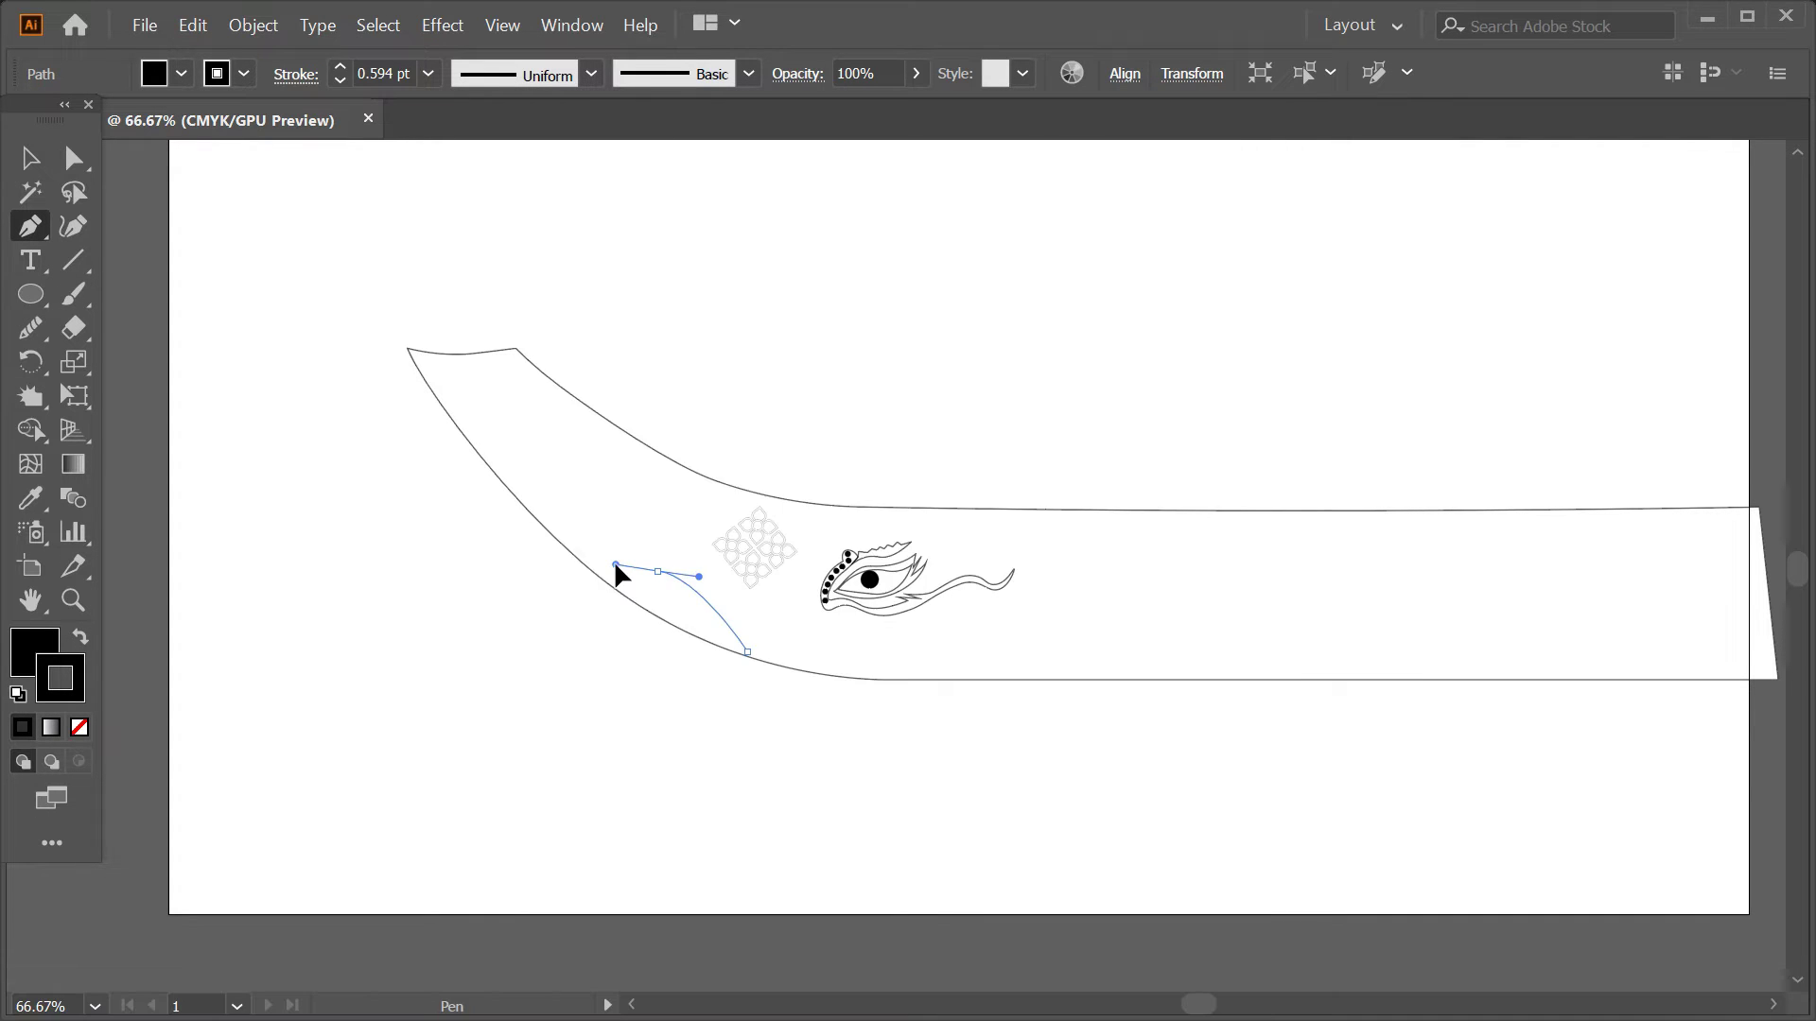
pyautogui.moveTo(592, 541); pyautogui.dragTo(616, 560)
pyautogui.scroll(2, 662, 560)
pyautogui.moveTo(871, 750); pyautogui.dragTo(863, 769)
pyautogui.keyDown('ctrl'); pyautogui.click(864, 770); pyautogui.keyUp('ctrl')
pyautogui.click(851, 774)
pyautogui.moveTo(717, 601); pyautogui.dragTo(657, 563)
pyautogui.moveTo(863, 777); pyautogui.dragTo(874, 829)
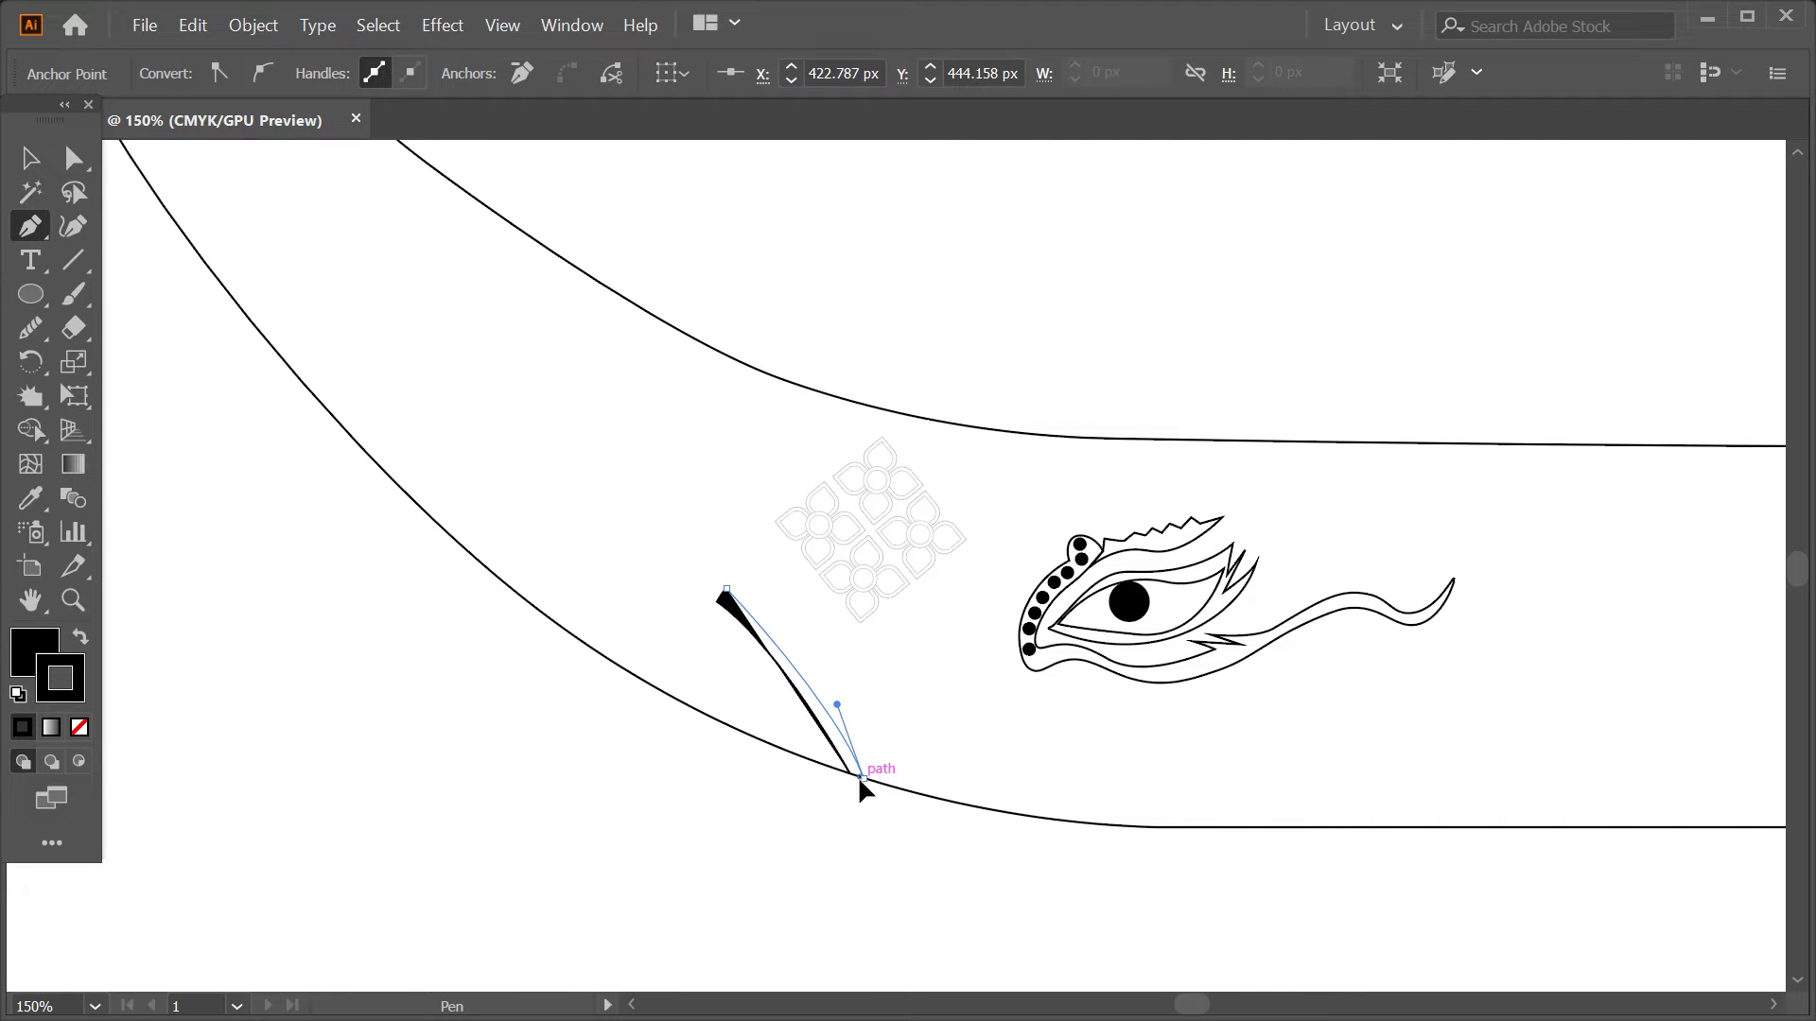
pyautogui.click(854, 778)
# - Set the spike's fill to None so it shows only as an outline
pyautogui.press('v')
pyautogui.click(815, 719)
pyautogui.click(245, 72)
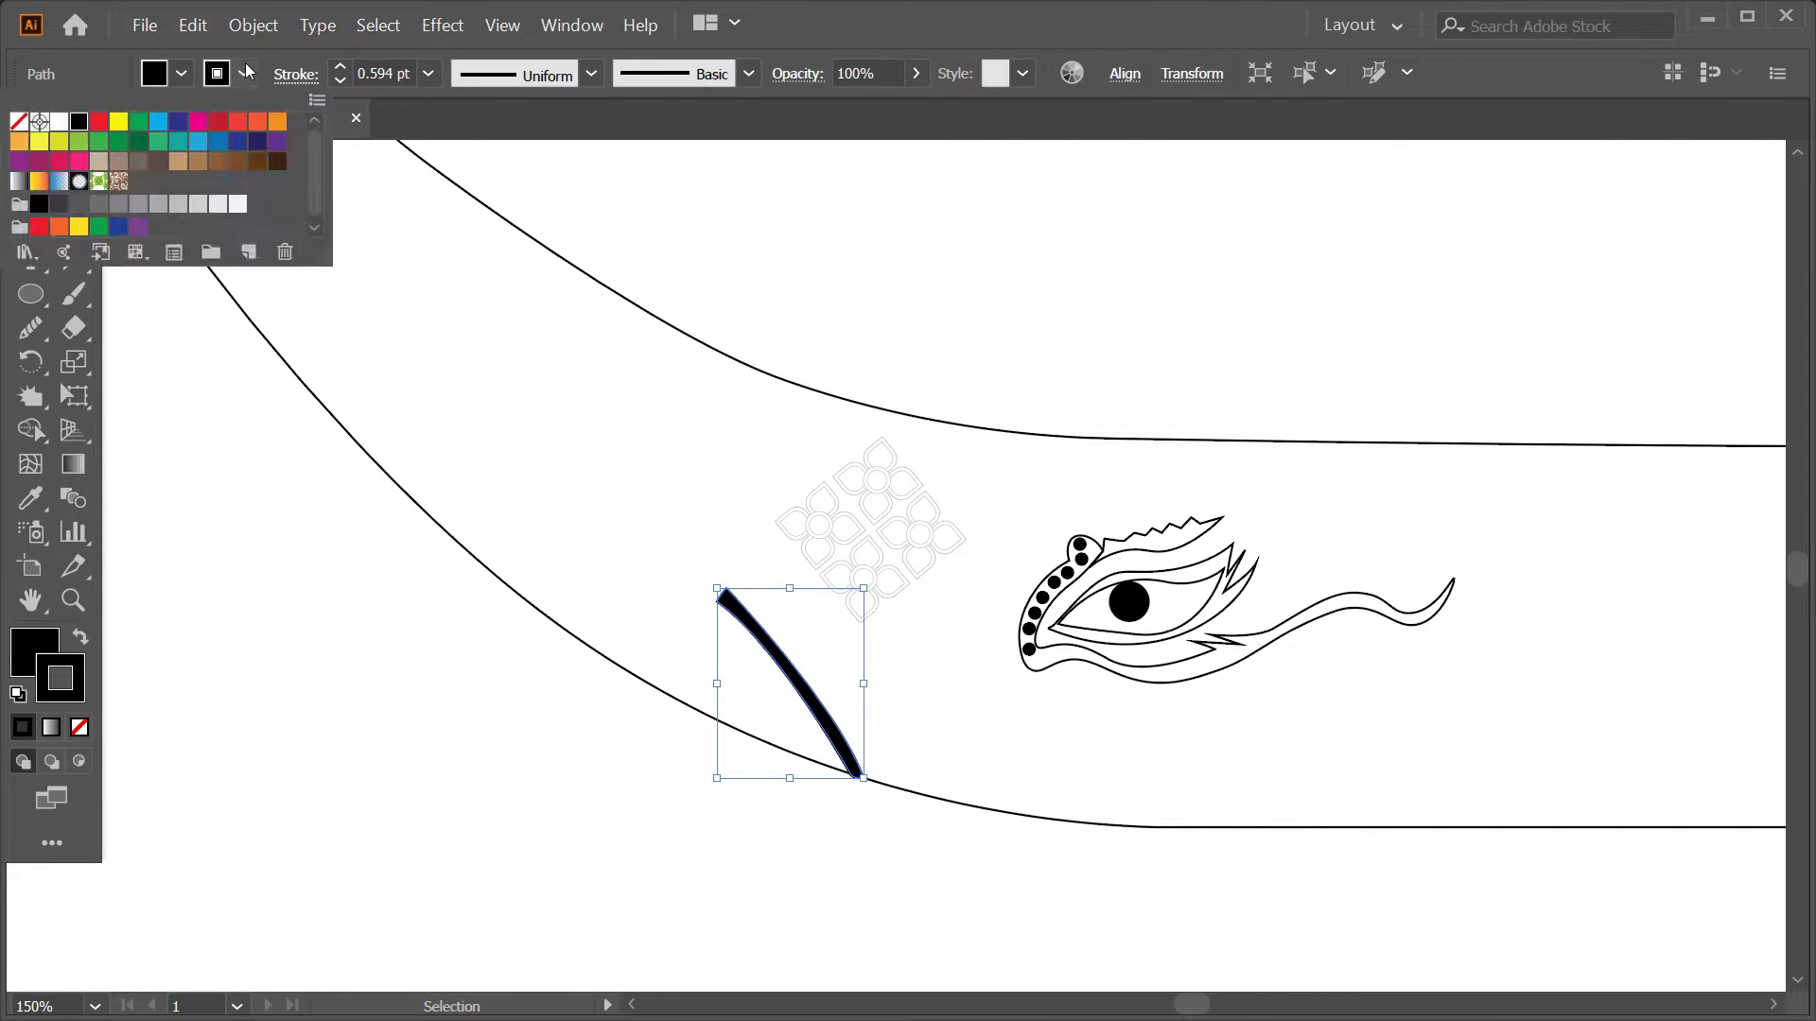
pyautogui.click(19, 121)
pyautogui.click(802, 773)
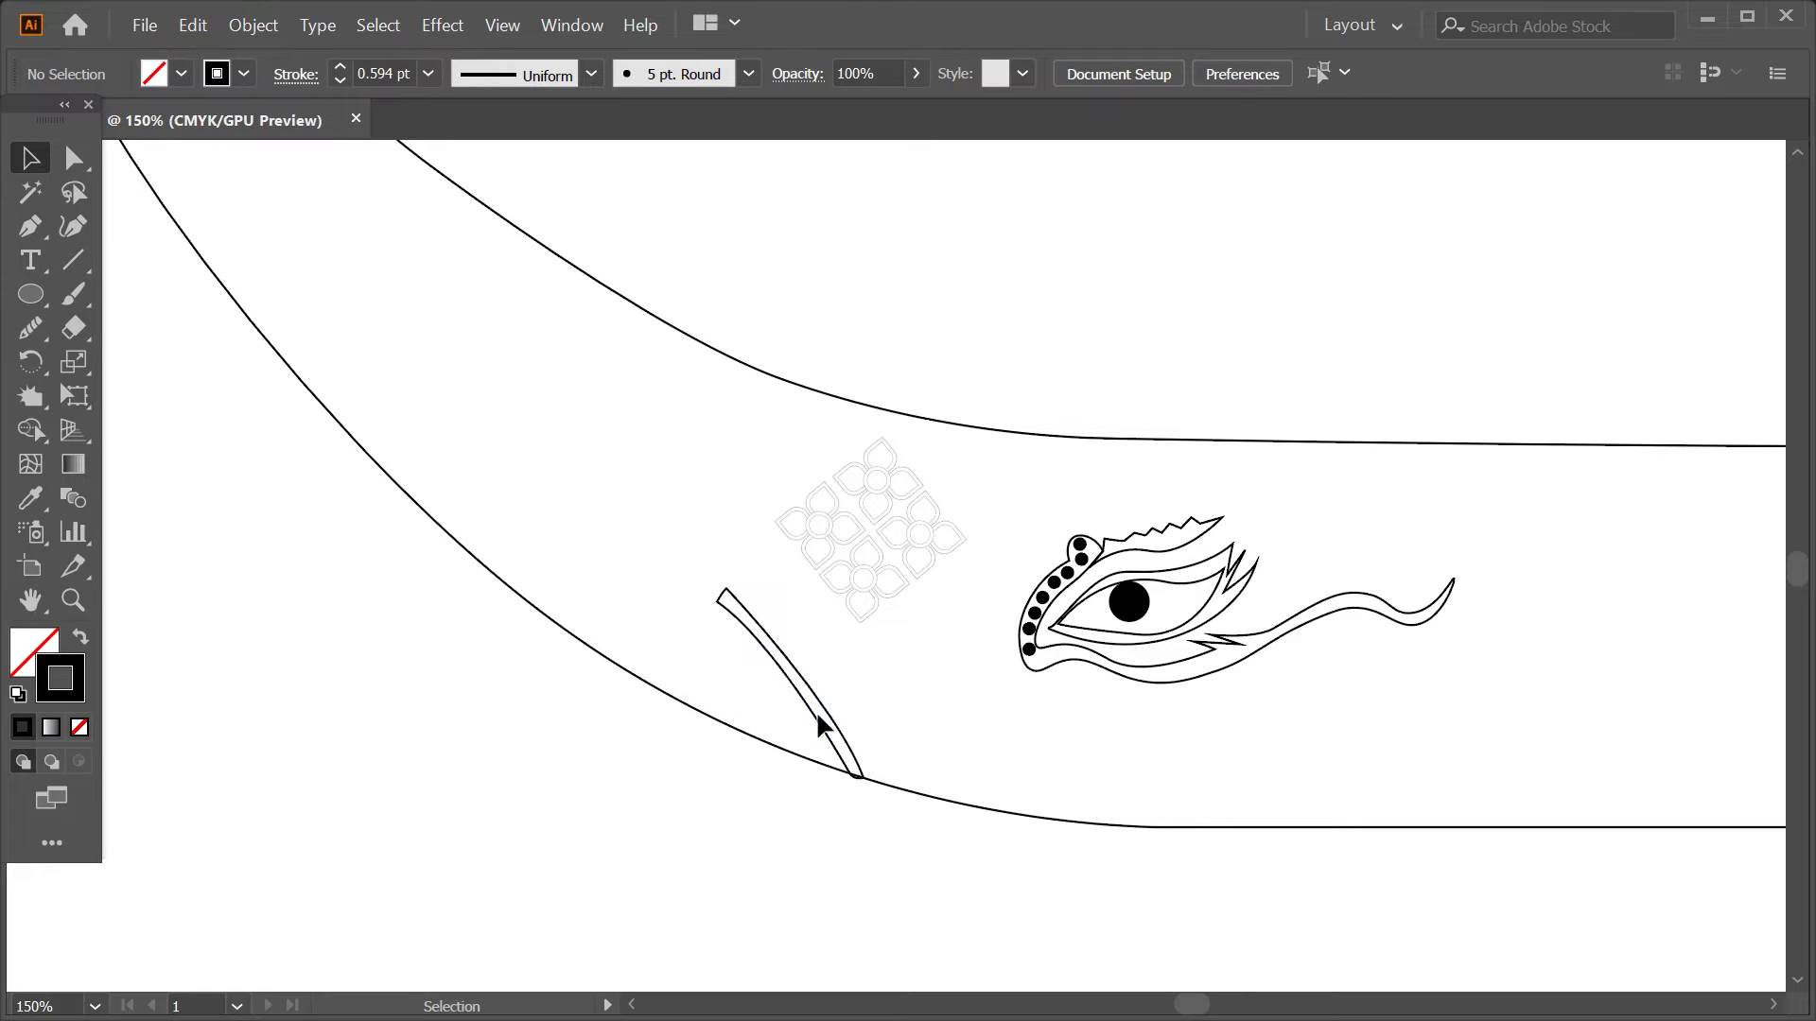
# - Draw a small rounded pill shape above the spike
pyautogui.moveTo(37, 302); pyautogui.dragTo(122, 298)
pyautogui.moveTo(624, 542); pyautogui.dragTo(660, 556)
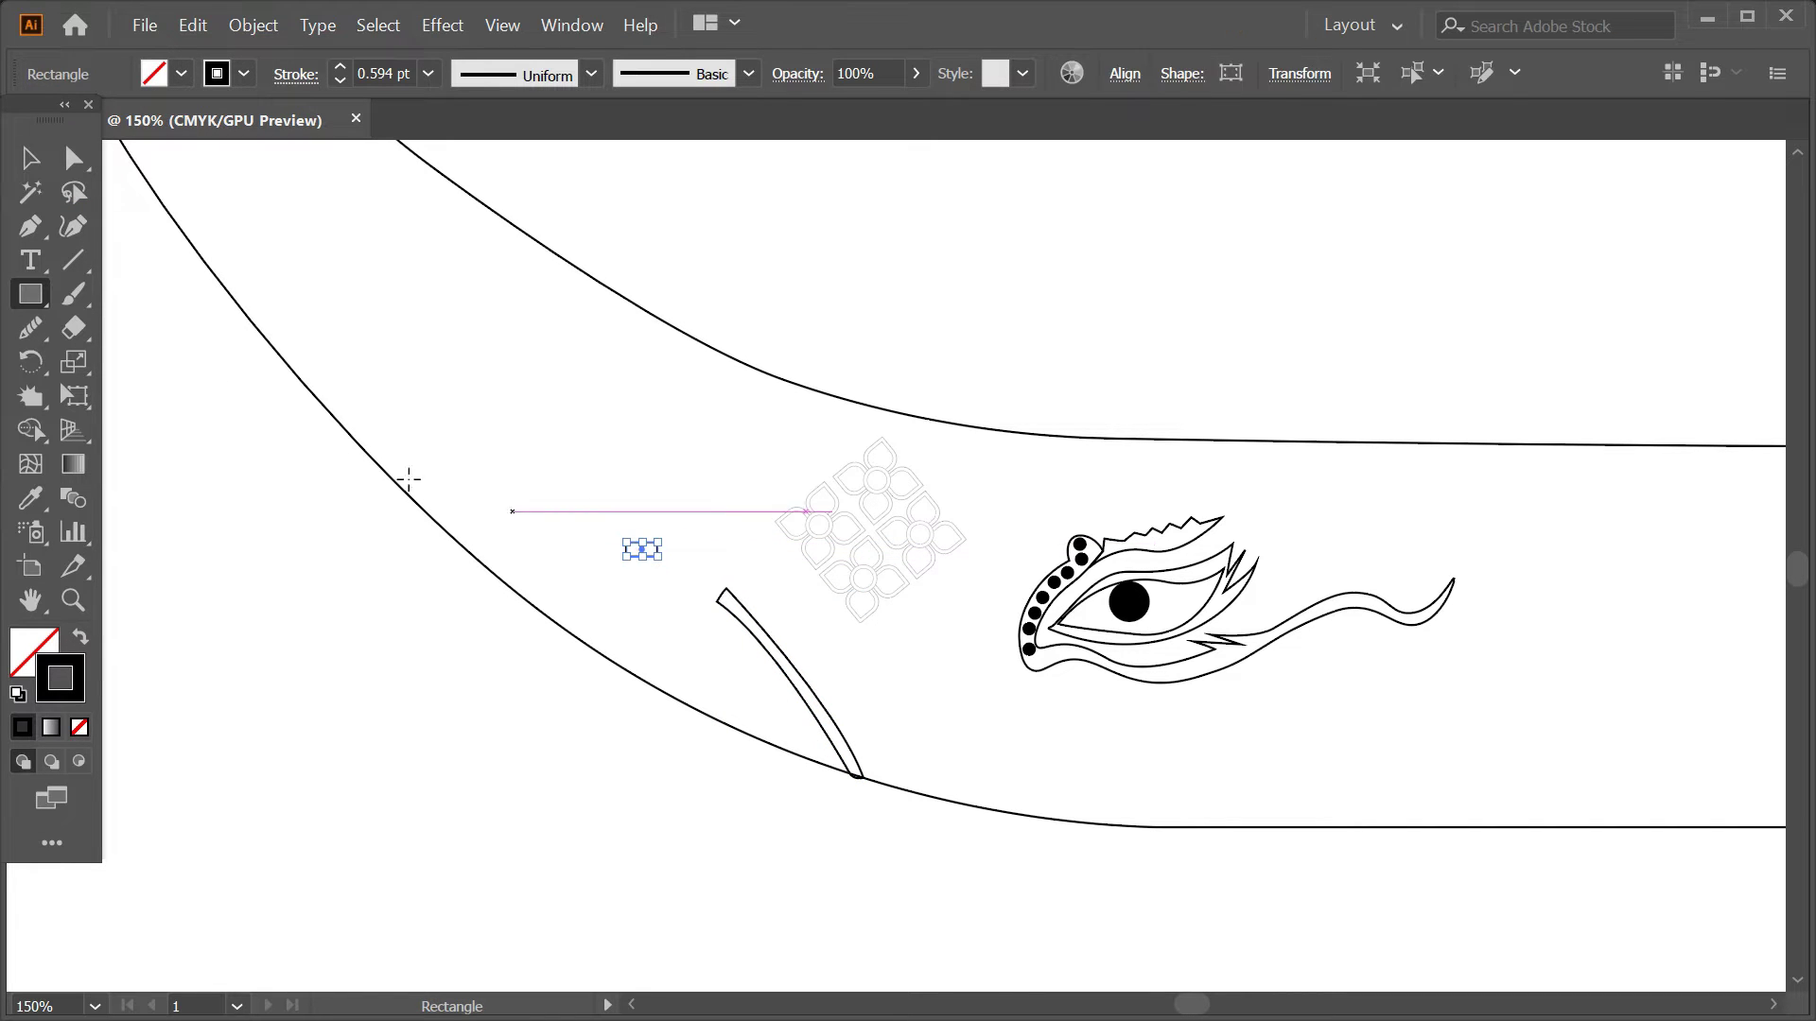
pyautogui.press('a')
pyautogui.scroll(5, 669, 527)
pyautogui.moveTo(500, 610); pyautogui.dragTo(891, 750)
pyautogui.hotkey('ctrl', 'z')
pyautogui.press('v')
pyautogui.click(522, 610)
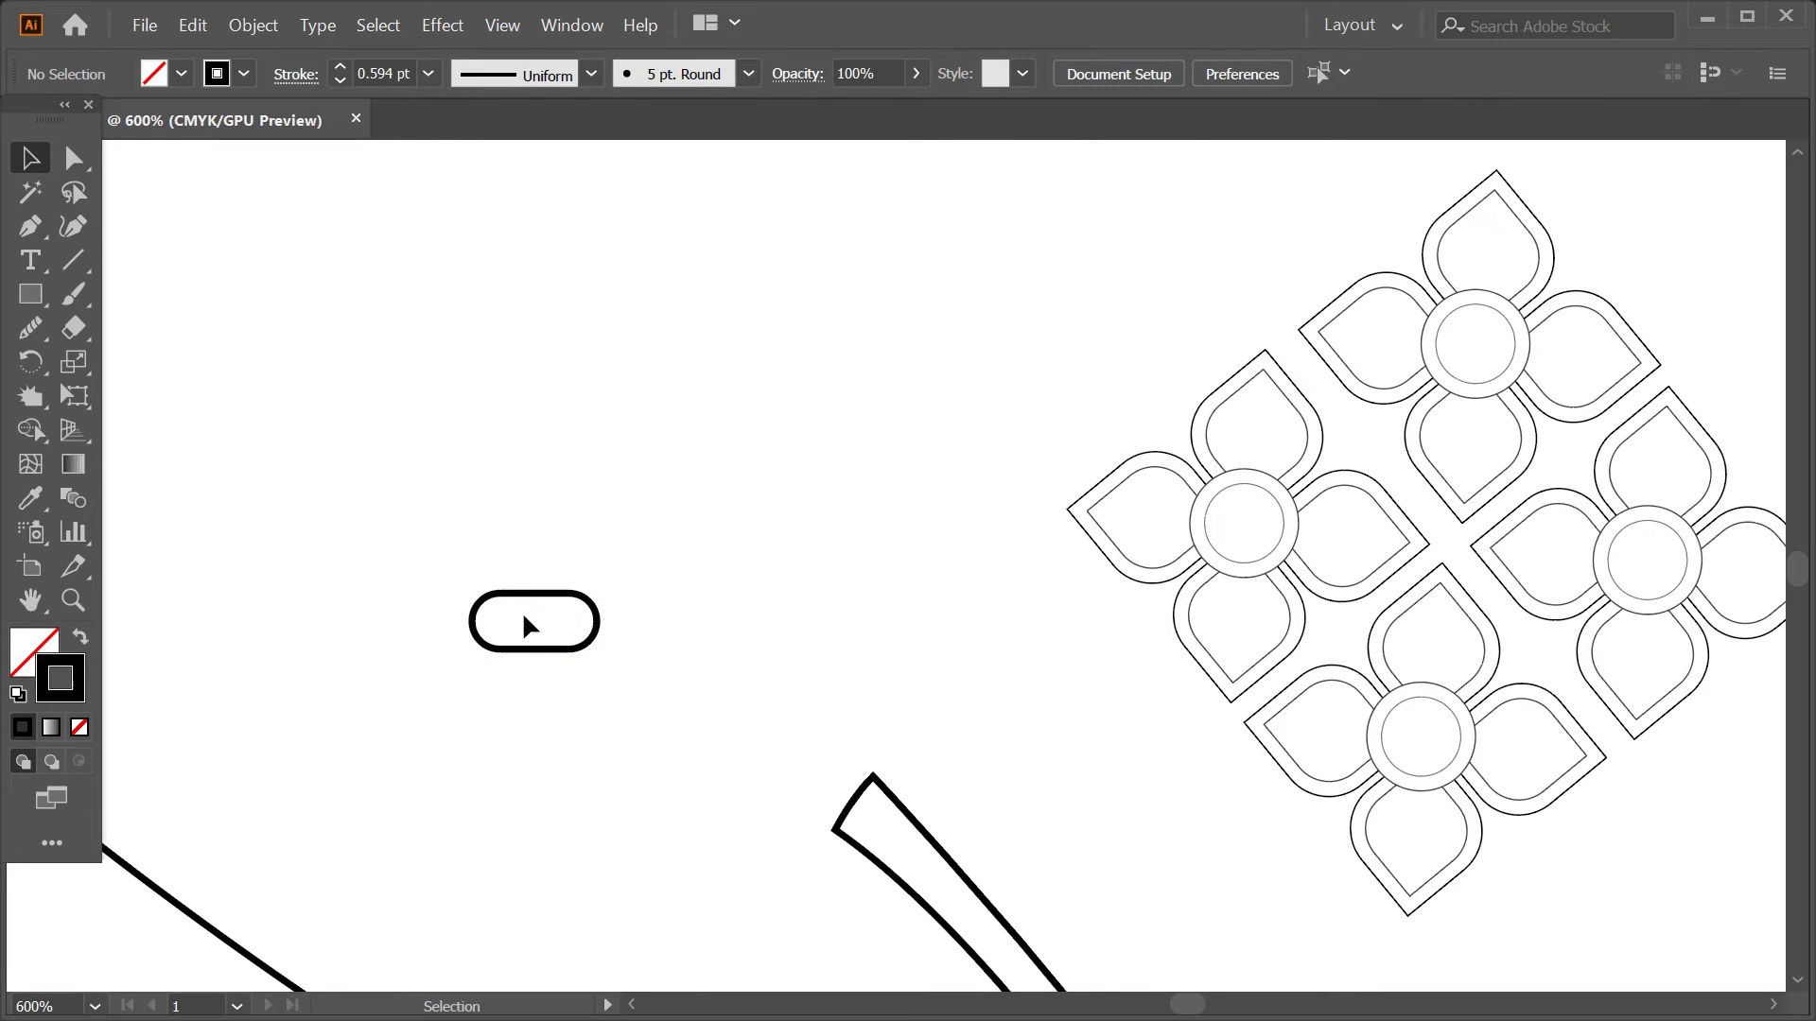
# - Move, tilt and nudge the pill into place as a cap on the spike's top end
pyautogui.moveTo(543, 649); pyautogui.dragTo(845, 800)
pyautogui.moveTo(905, 736)
pyautogui.mouseDown()
pyautogui.moveTo(849, 721)
pyautogui.moveTo(819, 742)
pyautogui.moveTo(861, 747)
pyautogui.mouseUp()
pyautogui.click(837, 752)
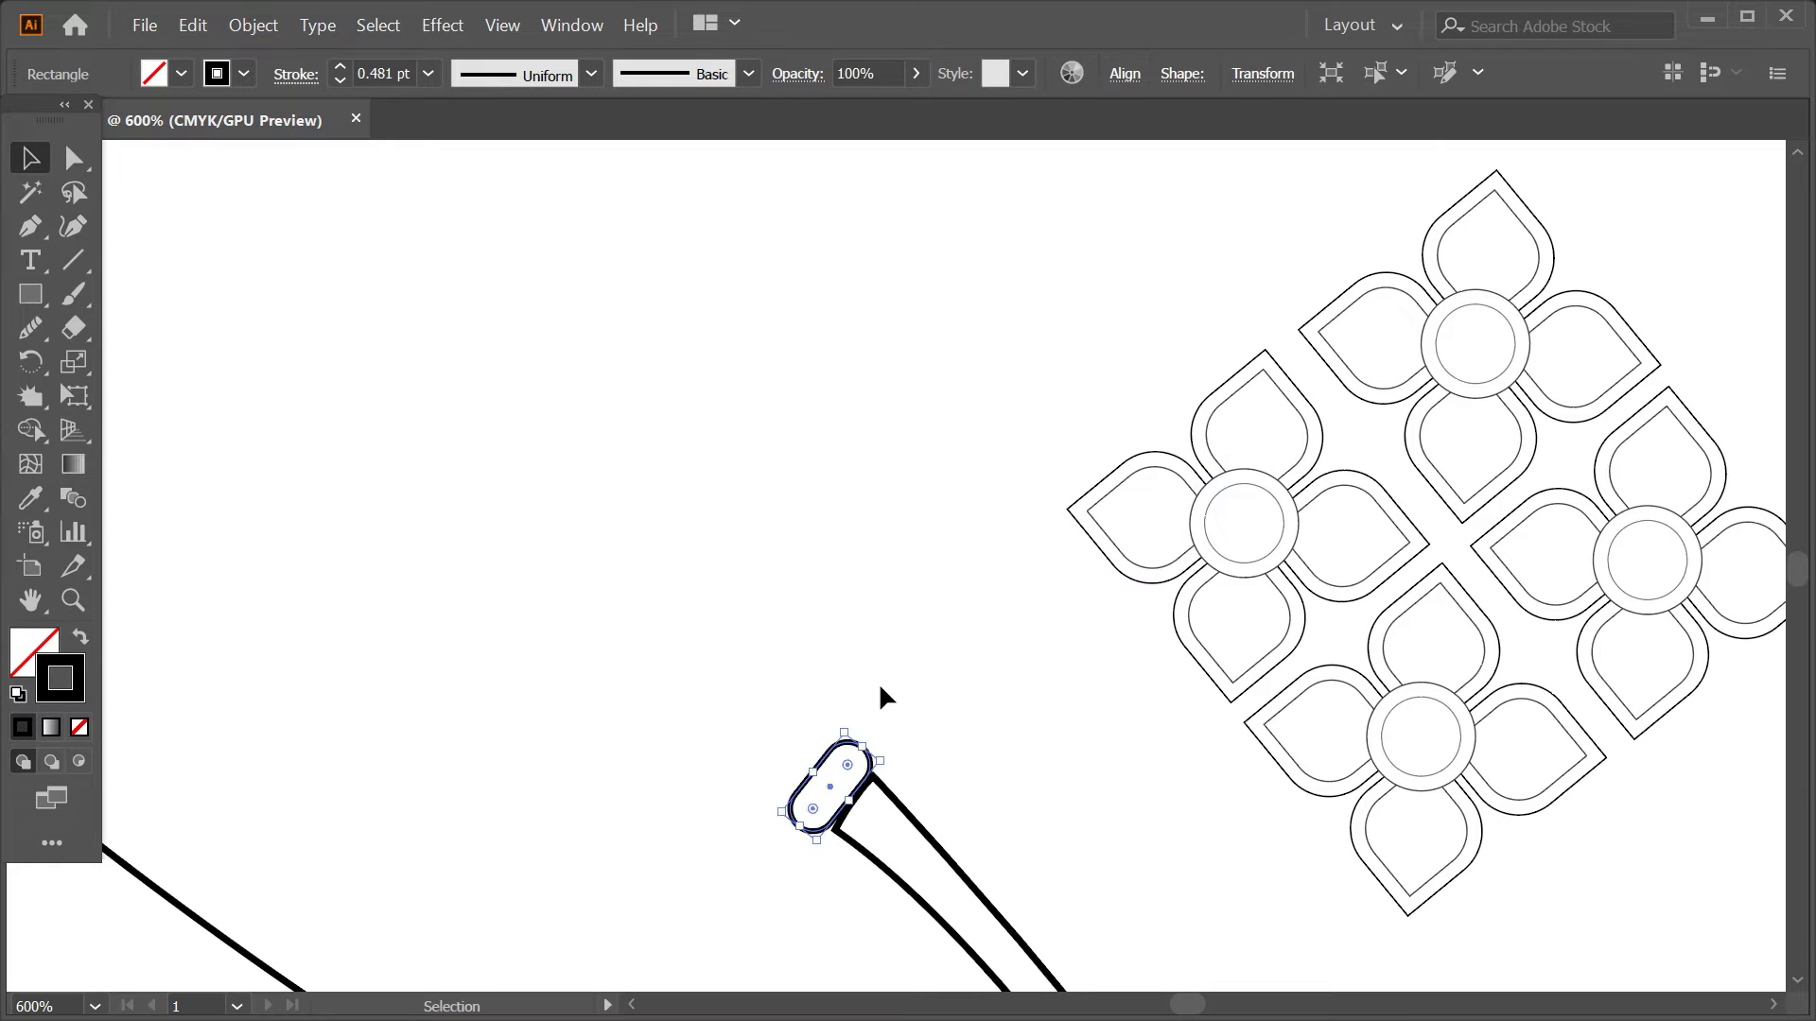
pyautogui.press('Right')
pyautogui.press('Down')
pyautogui.press('Right')
pyautogui.press('Down')
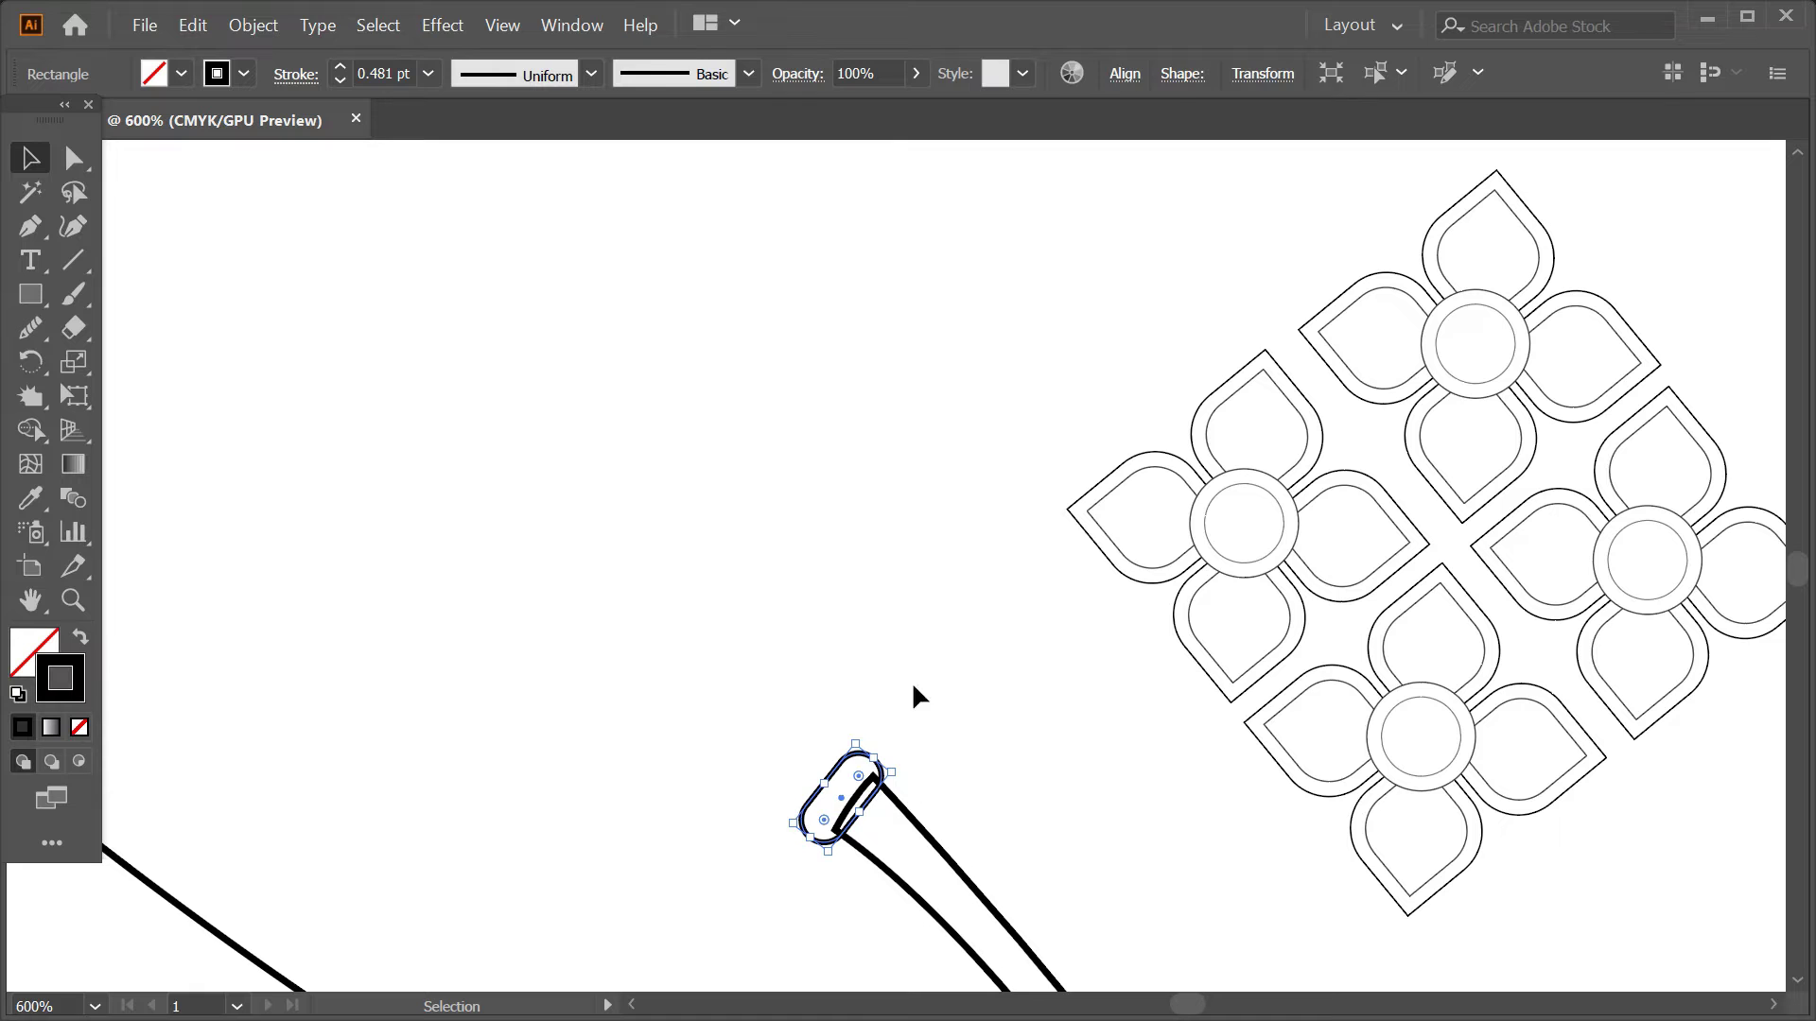
pyautogui.click(911, 681)
pyautogui.moveTo(837, 789); pyautogui.dragTo(831, 784)
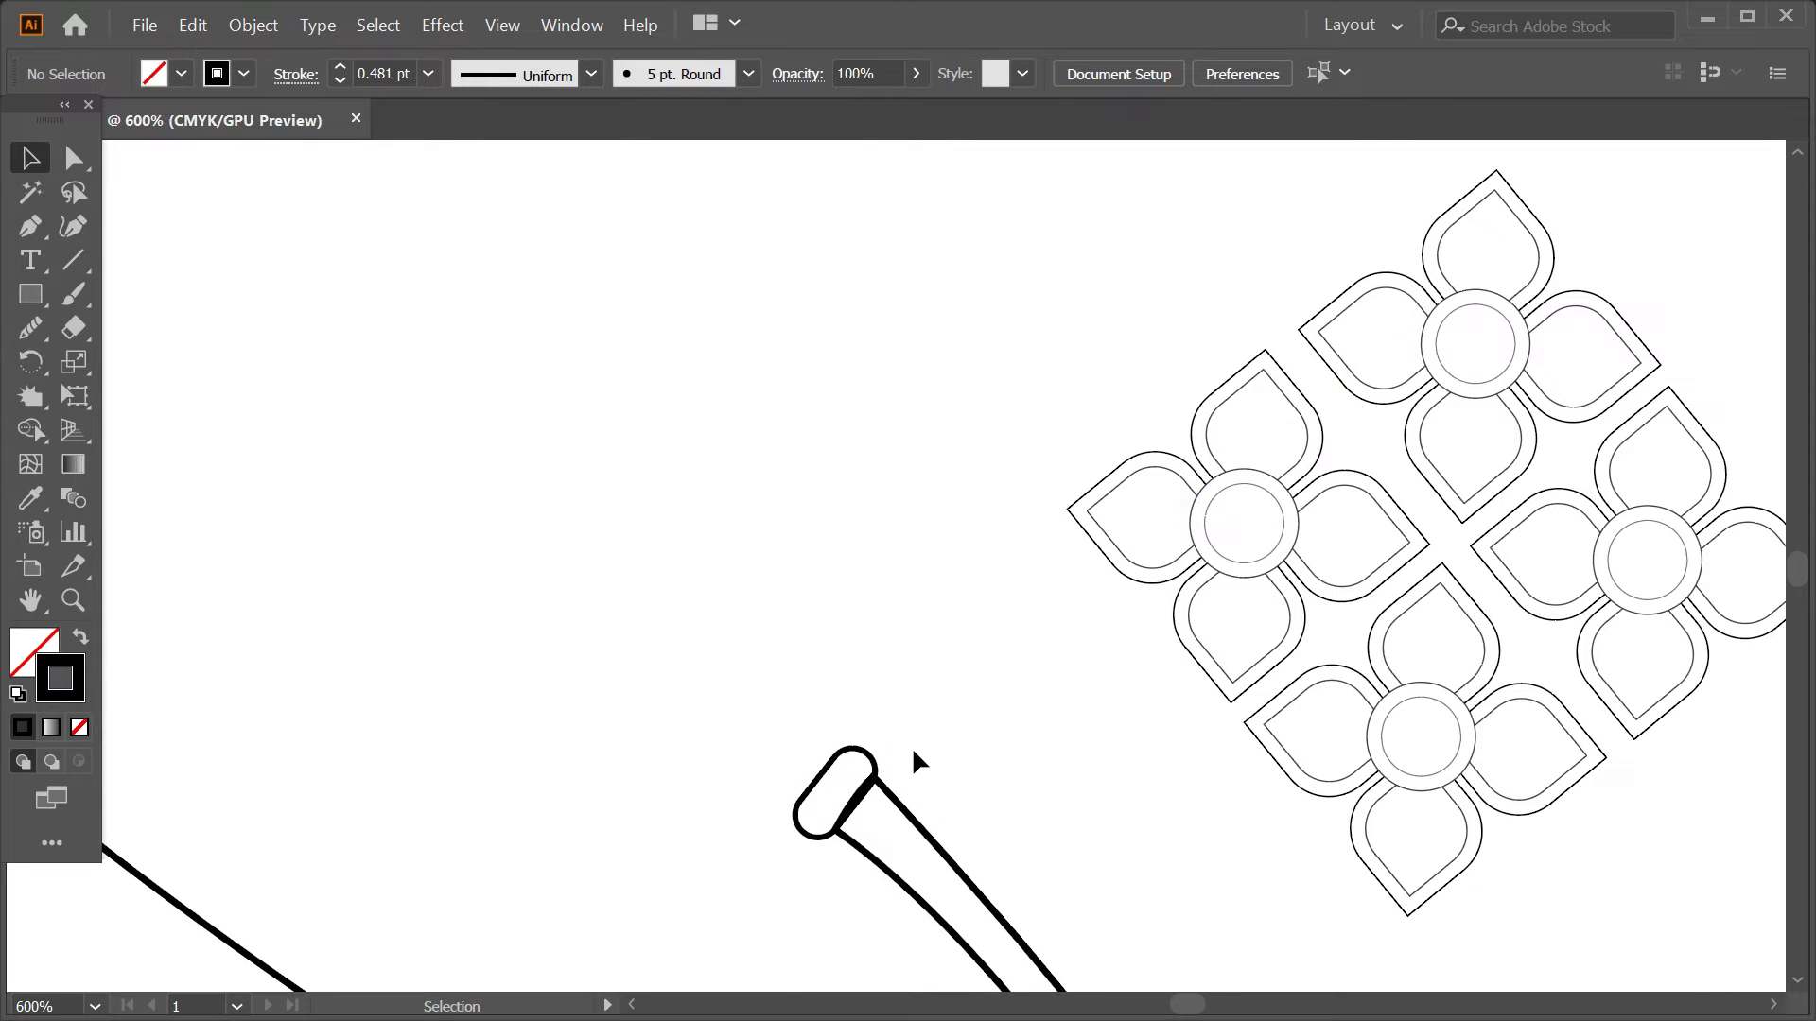
pyautogui.scroll(-3, 922, 756)
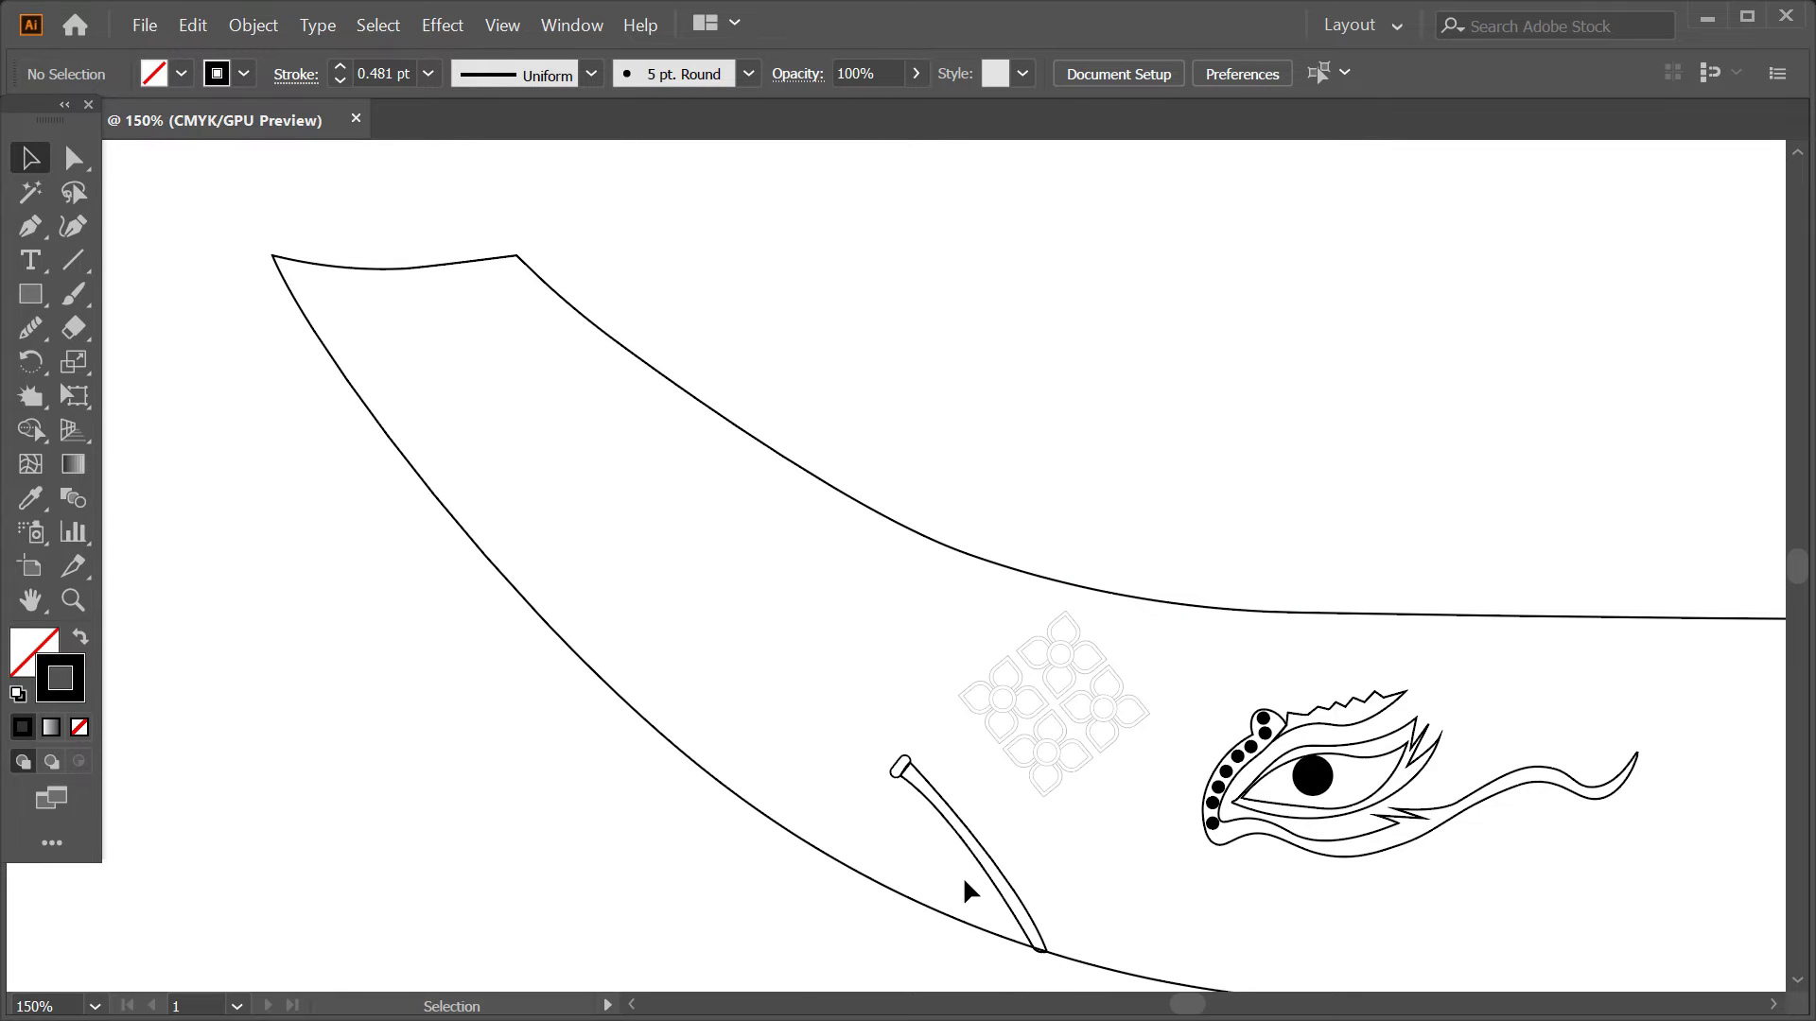
pyautogui.scroll(1, 963, 875)
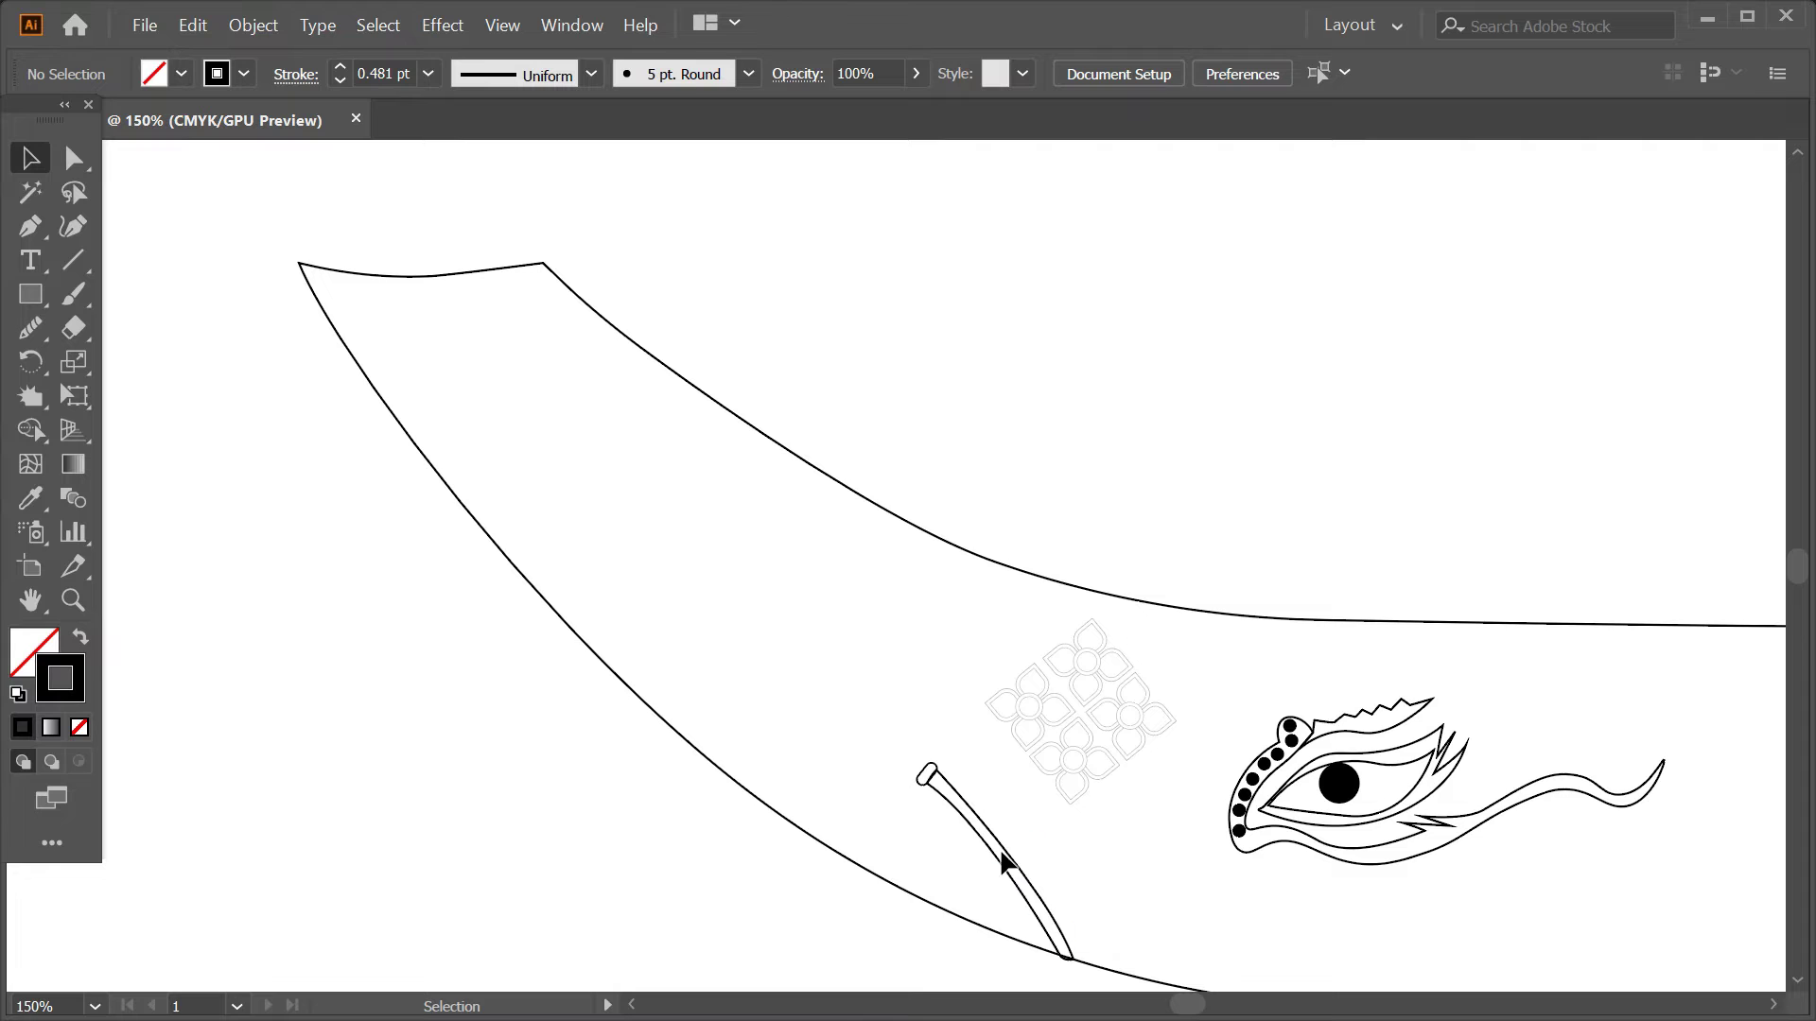
# - Add an anchor to the thin stem with the Curvature tool and bend it outward
pyautogui.click(1006, 843)
pyautogui.click(72, 226)
pyautogui.scroll(1, 923, 691)
pyautogui.scroll(1, 923, 690)
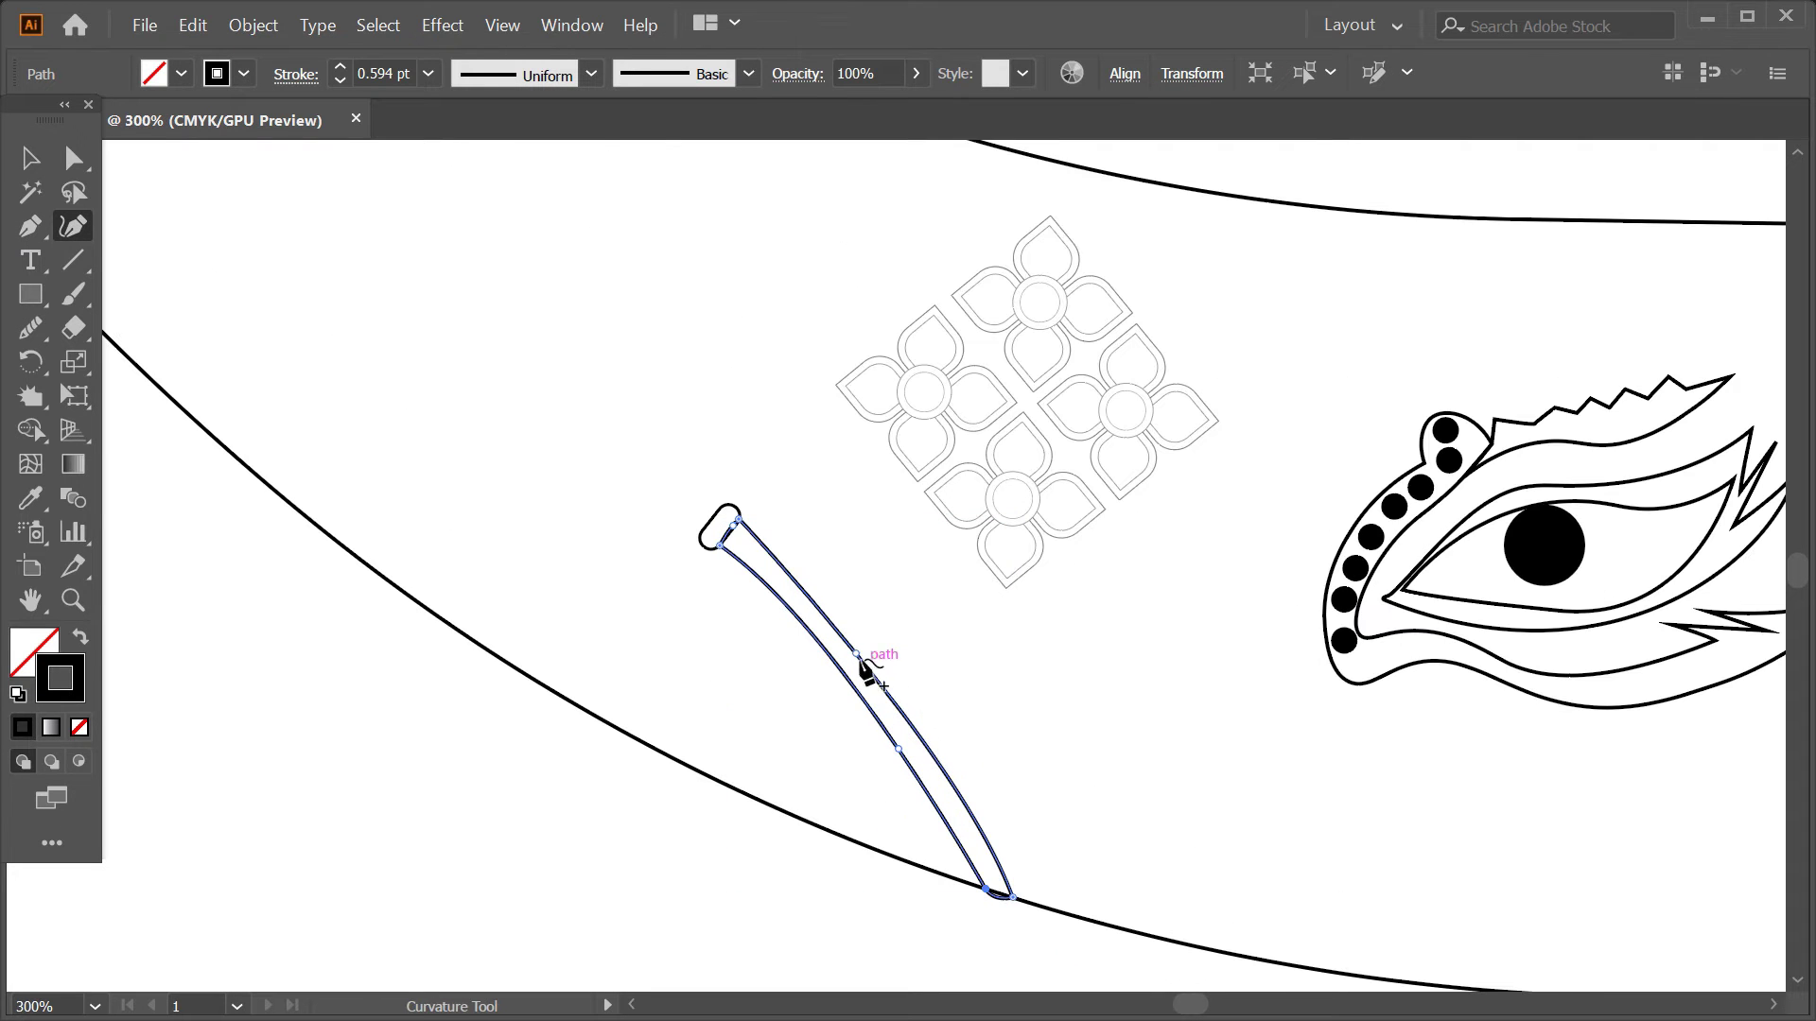
pyautogui.click(876, 642)
pyautogui.moveTo(896, 747); pyautogui.dragTo(872, 674)
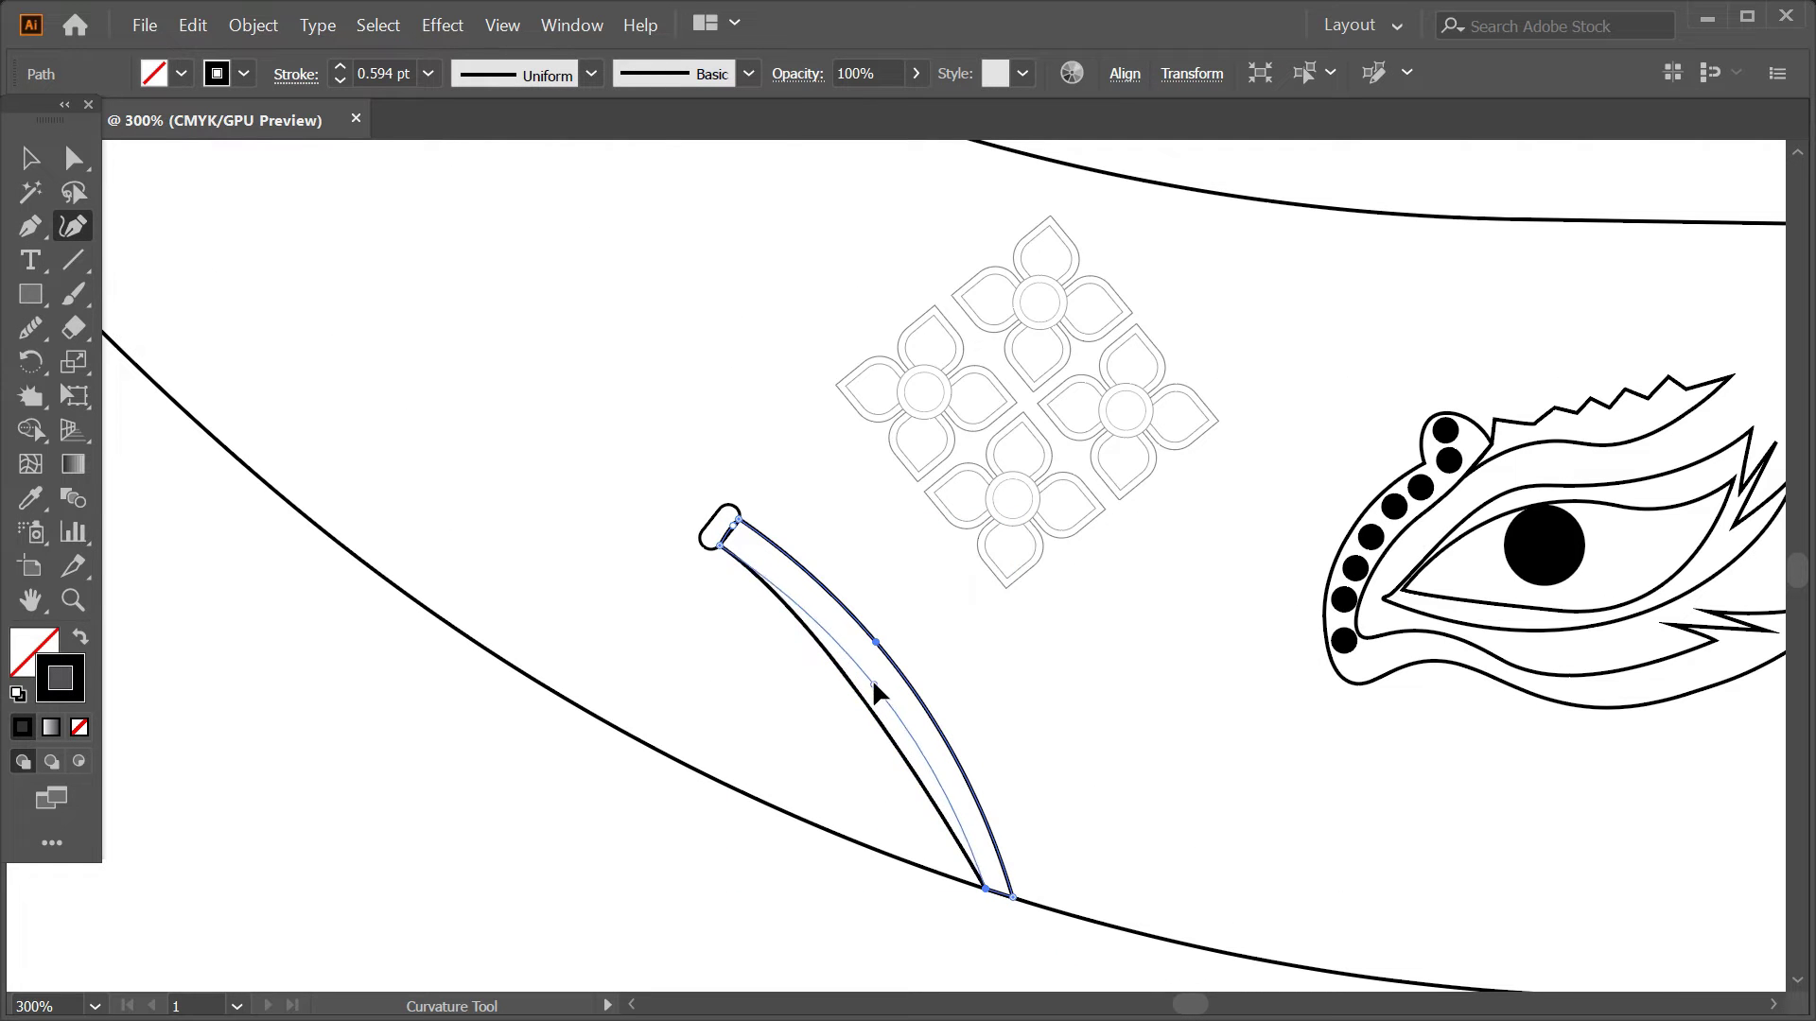
pyautogui.click(31, 156)
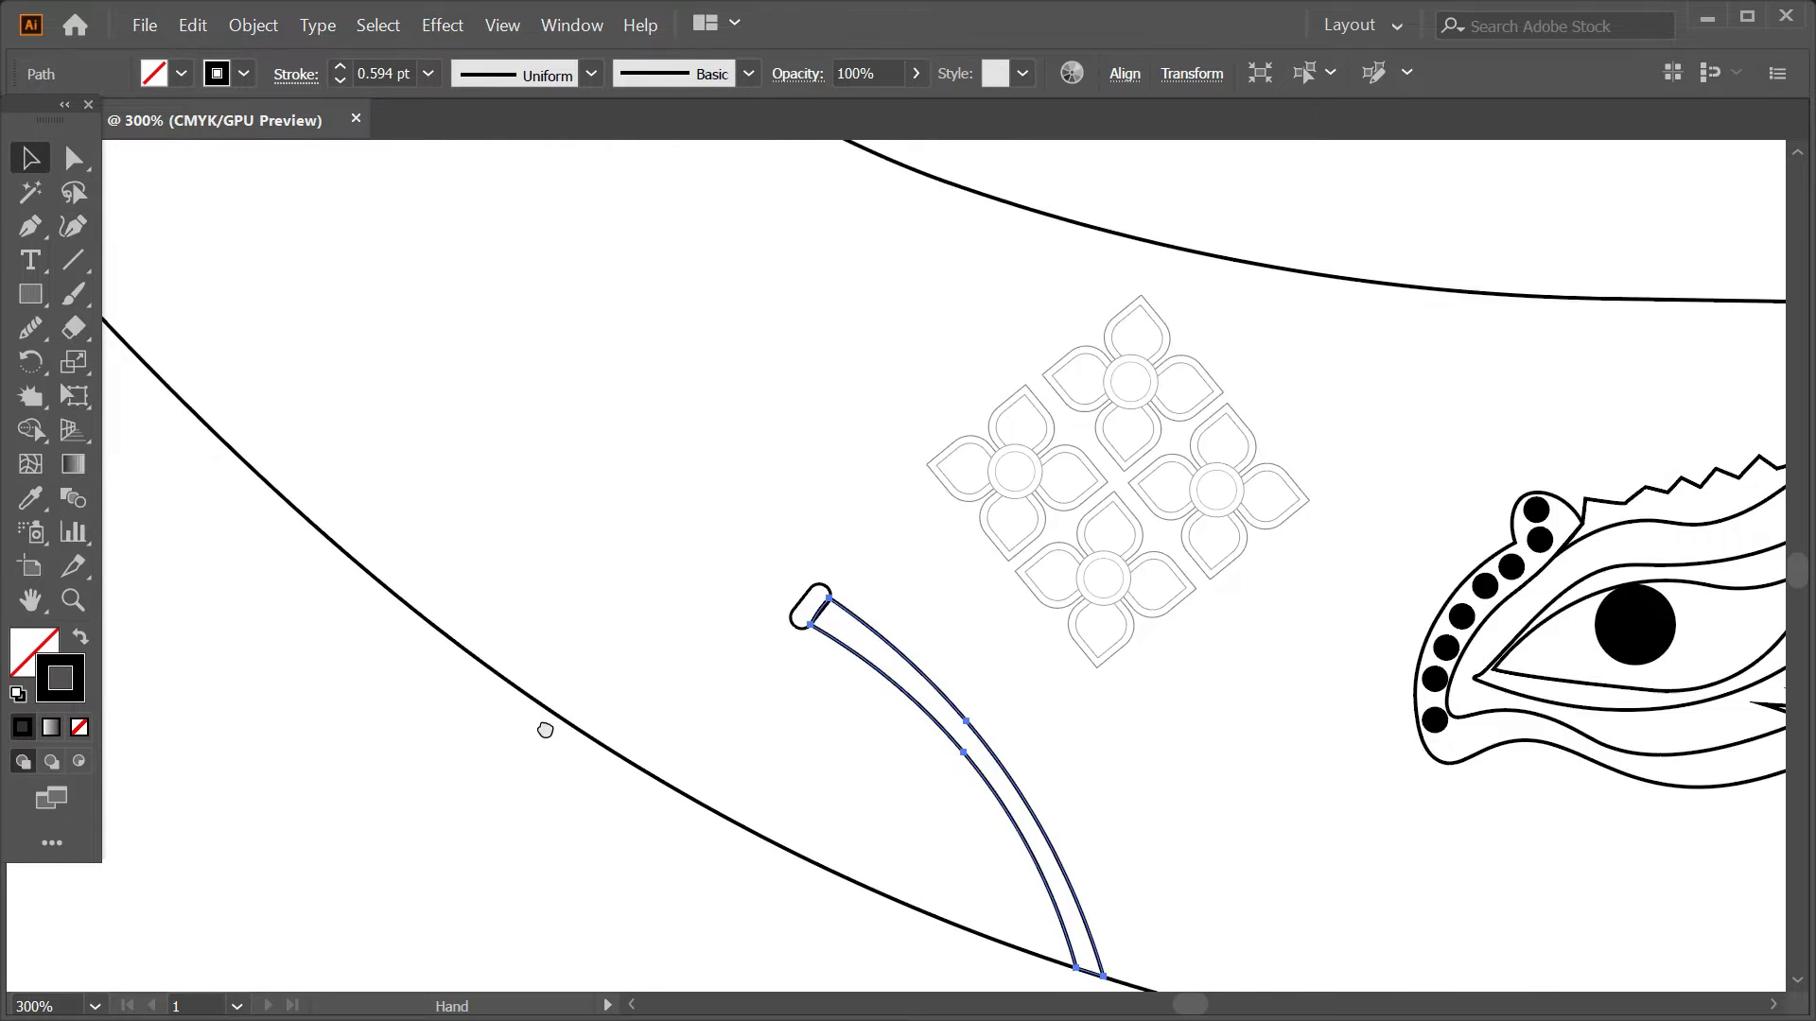
pyautogui.moveTo(416, 643); pyautogui.dragTo(733, 799)
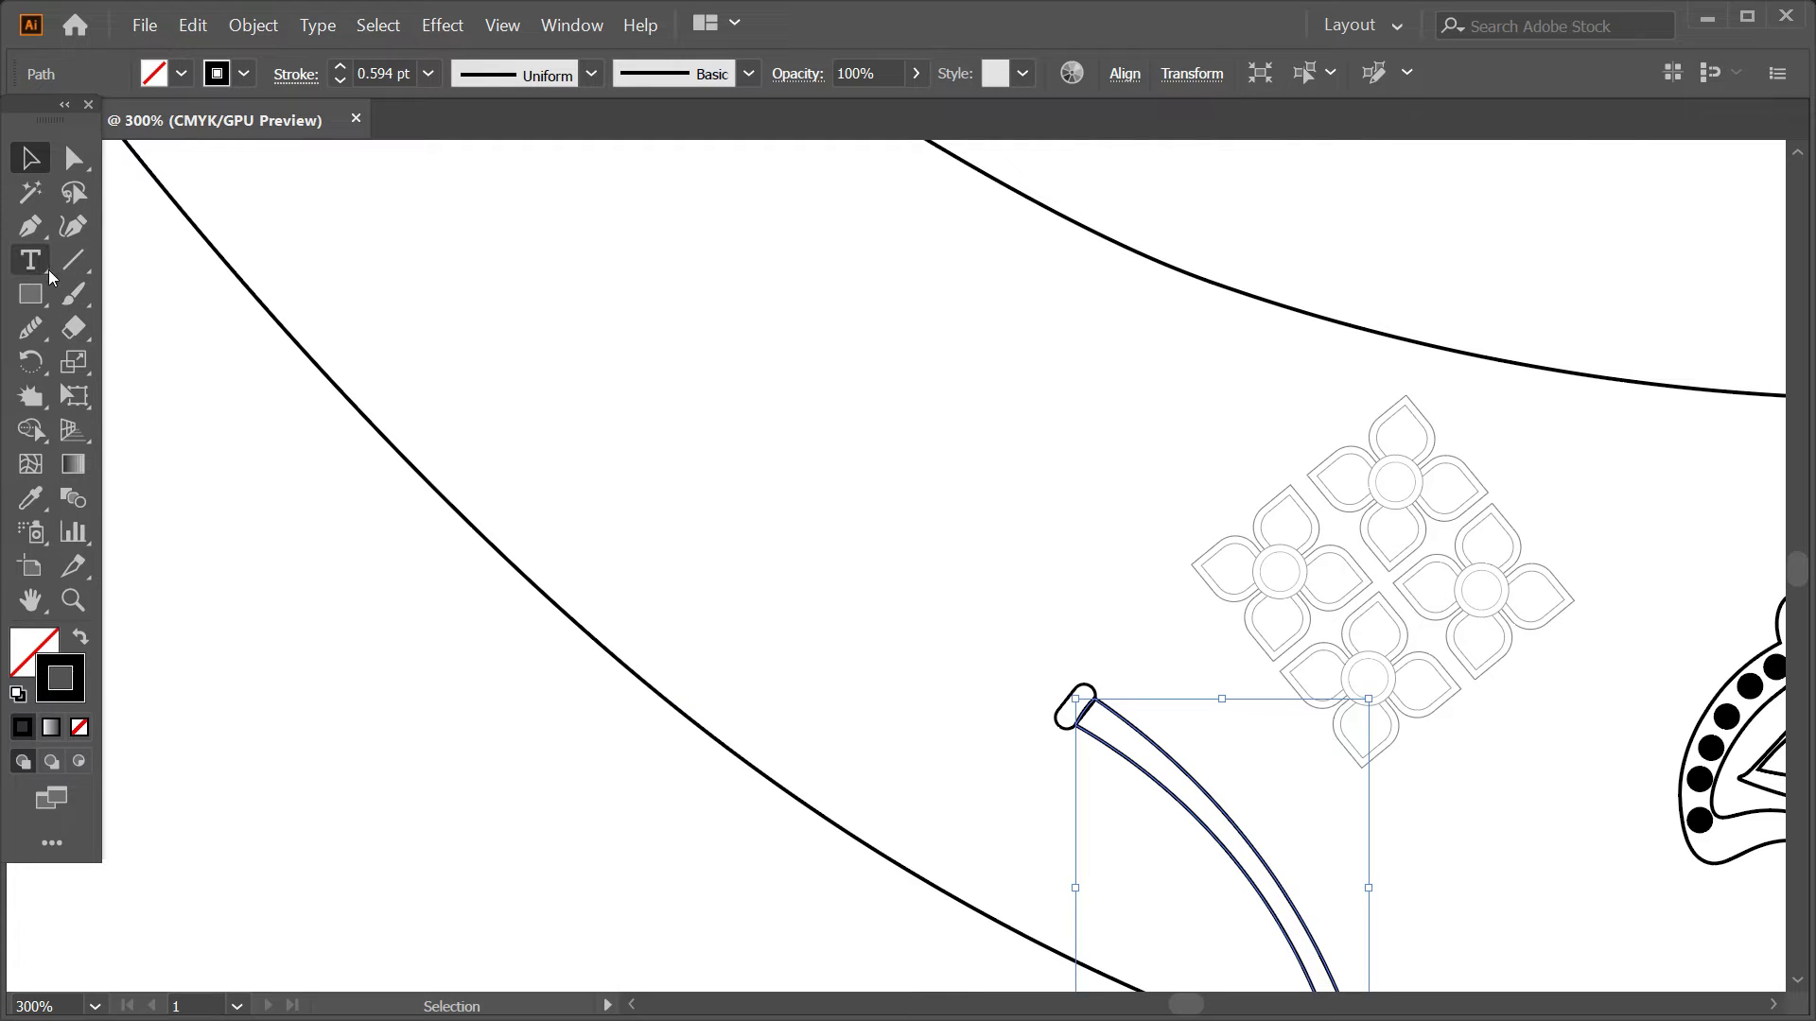
pyautogui.click(30, 226)
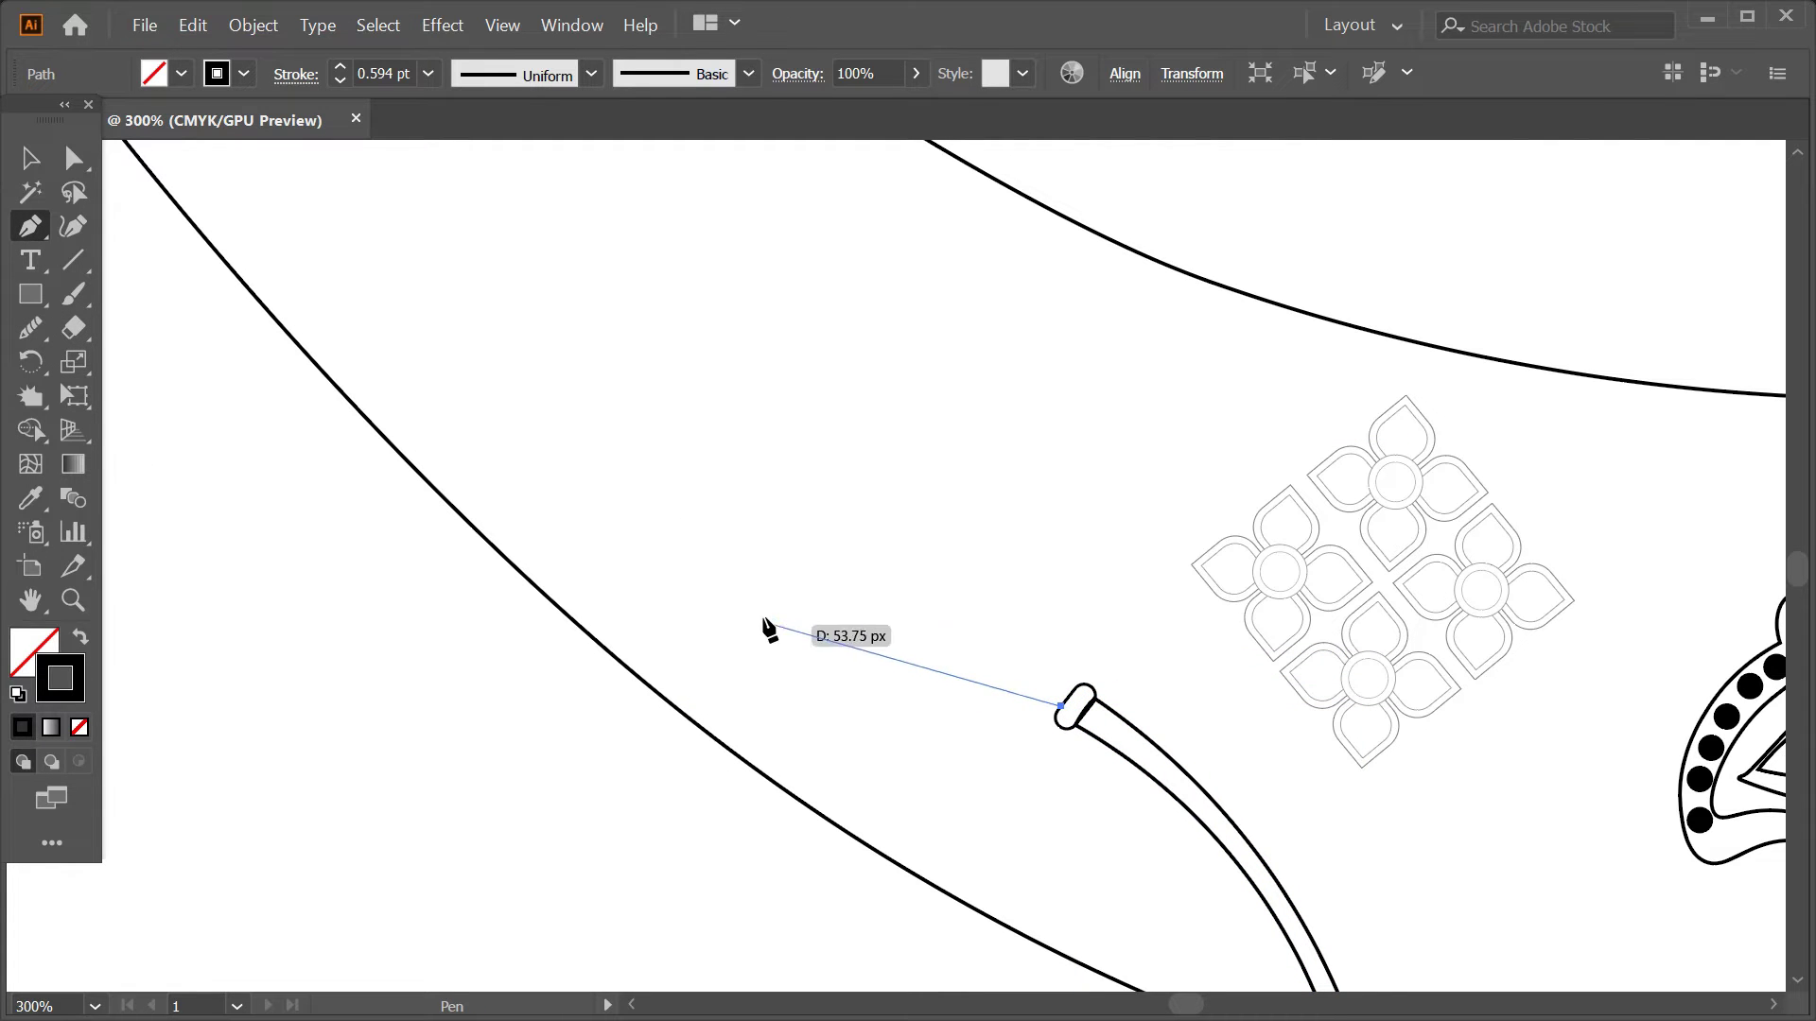
# - Pen the leaf outline's curved points from the stem tip upward toward the spiky tips
pyautogui.moveTo(627, 552); pyautogui.dragTo(574, 501)
pyautogui.hotkey('ctrl', 'z')
pyautogui.scroll(-2, 607, 526)
pyautogui.scroll(-3, 619, 568)
pyautogui.scroll(3, 634, 610)
pyautogui.moveTo(624, 647); pyautogui.dragTo(549, 578)
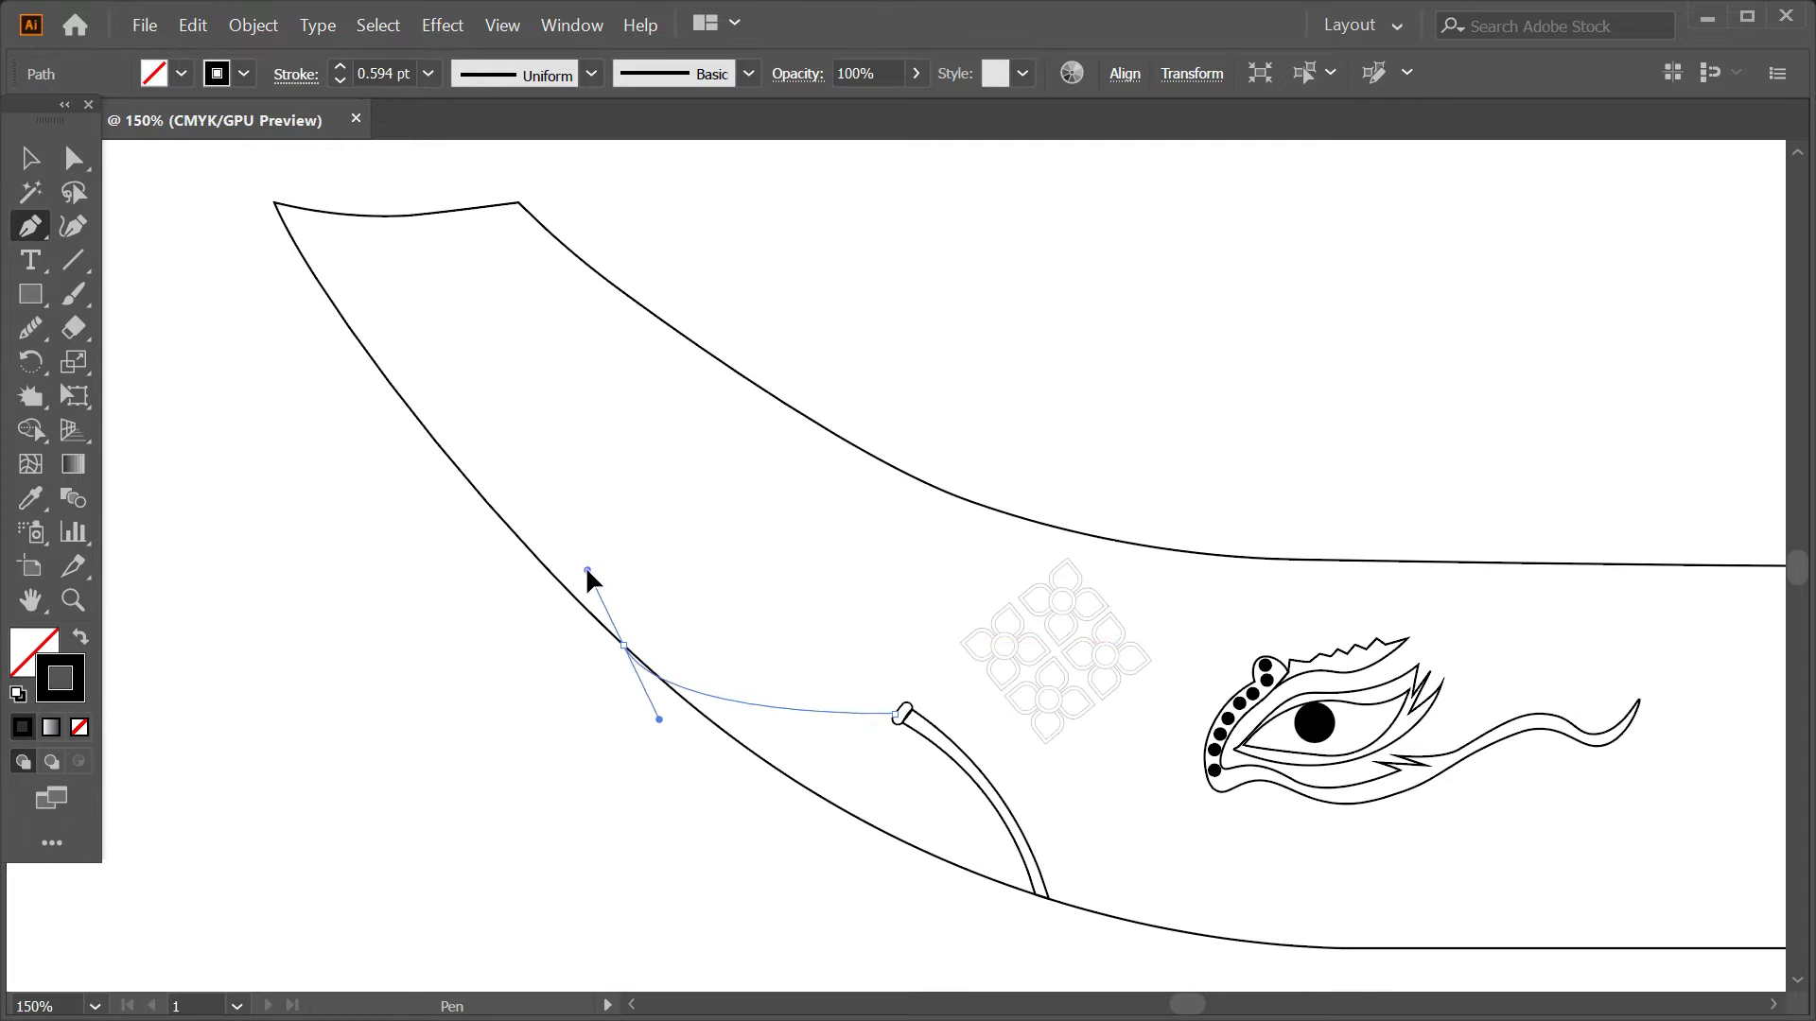
pyautogui.moveTo(566, 504); pyautogui.dragTo(573, 466)
pyautogui.moveTo(484, 406); pyautogui.dragTo(550, 390)
# - Add the hooked spike corners and curve the leaf's outer edge back down to the stem tip
pyautogui.click(560, 429)
pyautogui.moveTo(622, 535)
pyautogui.mouseDown()
pyautogui.moveTo(596, 706)
pyautogui.moveTo(637, 741)
pyautogui.mouseUp()
pyautogui.hotkey('ctrl', 'z')
pyautogui.click(572, 397)
pyautogui.moveTo(635, 505)
pyautogui.mouseDown()
pyautogui.moveTo(644, 655)
pyautogui.moveTo(656, 569)
pyautogui.mouseUp()
pyautogui.moveTo(613, 500)
pyautogui.mouseDown()
pyautogui.moveTo(626, 561)
pyautogui.moveTo(709, 604)
pyautogui.moveTo(734, 781)
pyautogui.mouseUp()
pyautogui.hotkey('ctrl', 'z')
pyautogui.hotkey('ctrl', 'z')
pyautogui.moveTo(661, 568)
pyautogui.mouseDown()
pyautogui.moveTo(647, 556)
pyautogui.moveTo(707, 747)
pyautogui.moveTo(645, 626)
pyautogui.mouseUp()
pyautogui.hotkey('ctrl', 'z')
pyautogui.hotkey('ctrl', 'z')
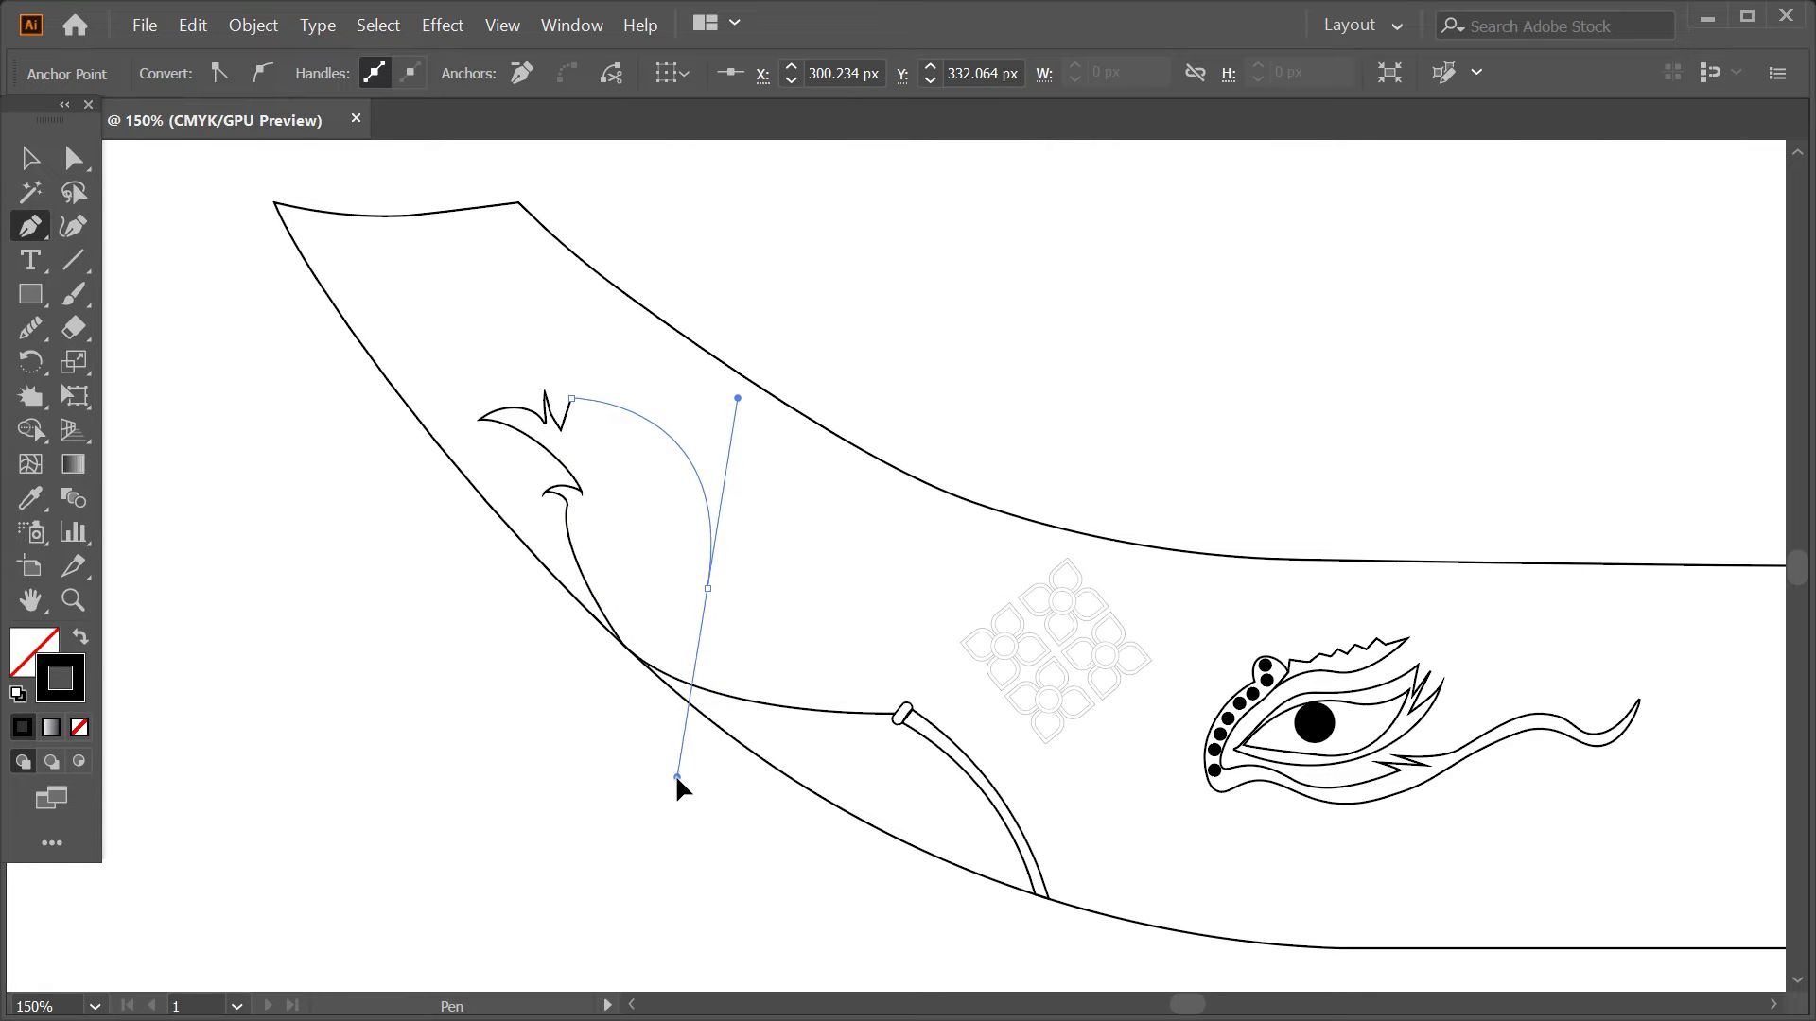
pyautogui.keyDown('alt'); pyautogui.click(688, 589); pyautogui.keyUp('alt')
pyautogui.moveTo(905, 707)
pyautogui.mouseDown()
pyautogui.moveTo(1187, 793)
pyautogui.moveTo(899, 721)
pyautogui.moveTo(940, 737)
pyautogui.mouseUp()
pyautogui.scroll(4, 899, 722)
pyautogui.scroll(-2, 936, 699)
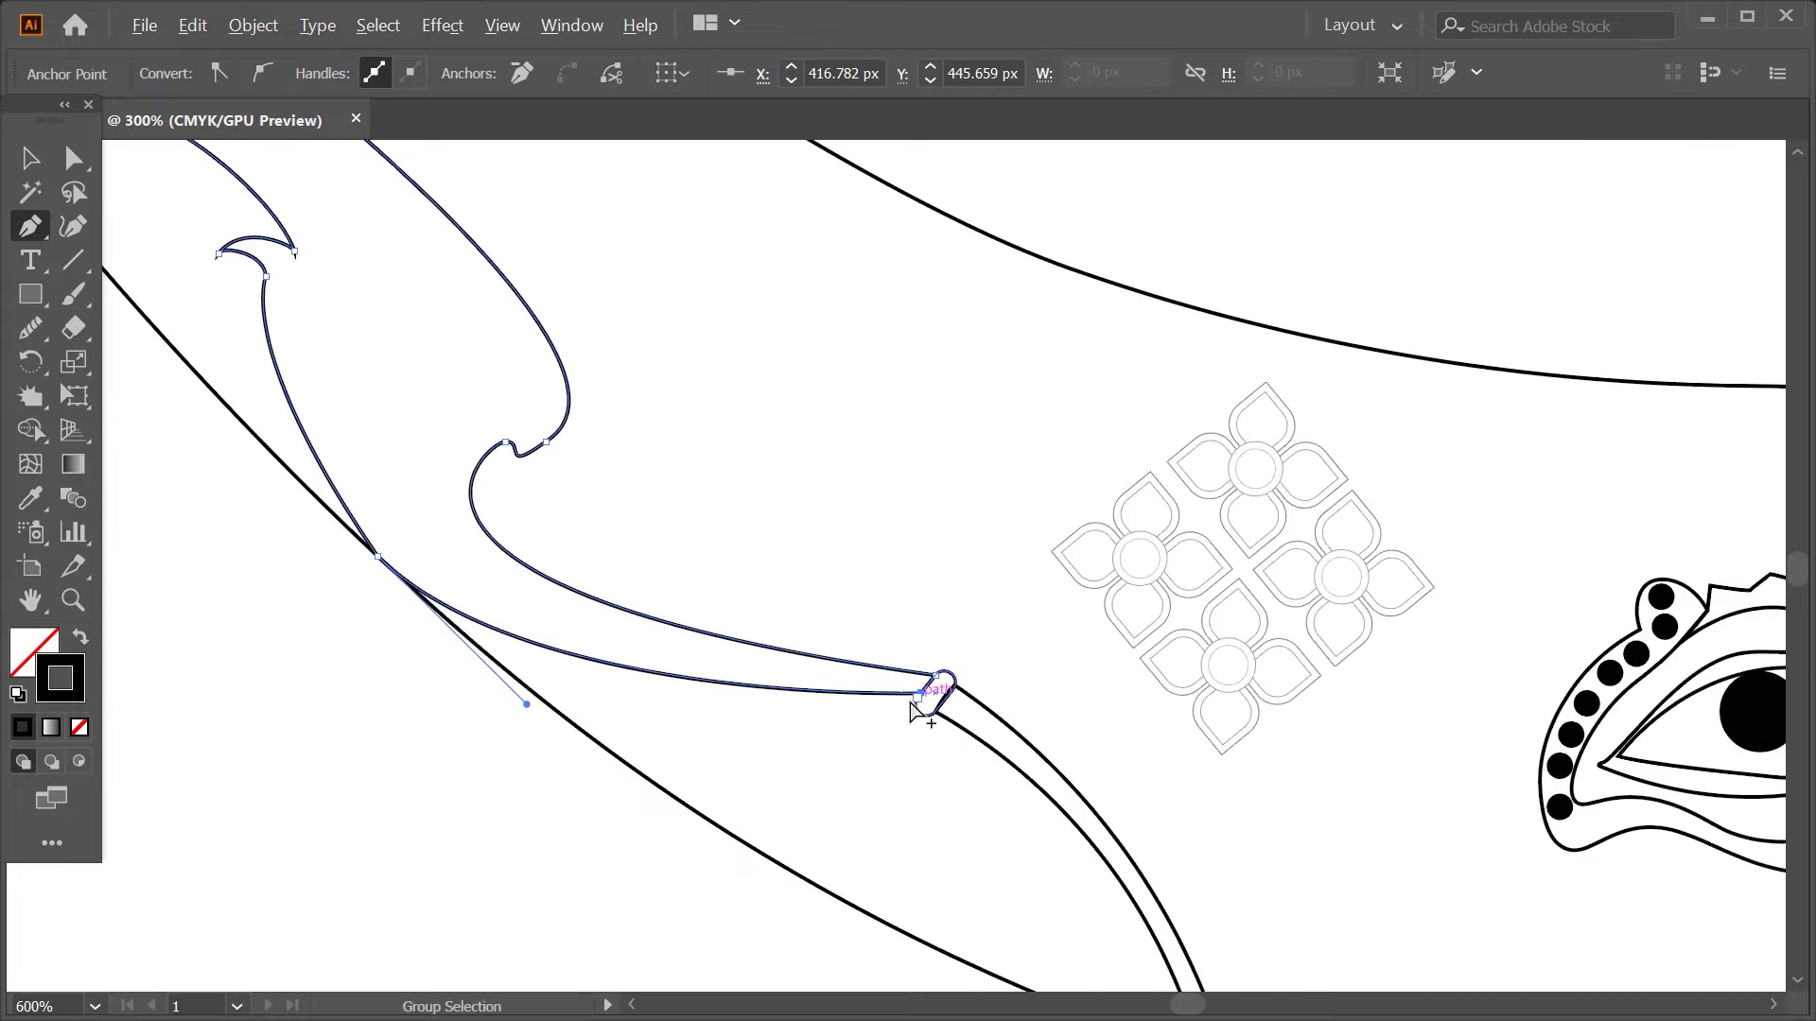
# - Smooth the leaf's outer edge and lower inner curve with the Curvature tool
pyautogui.hotkey('shift', '~')
pyautogui.scroll(-2, 926, 701)
pyautogui.scroll(3, 701, 487)
pyautogui.moveTo(697, 473); pyautogui.dragTo(689, 416)
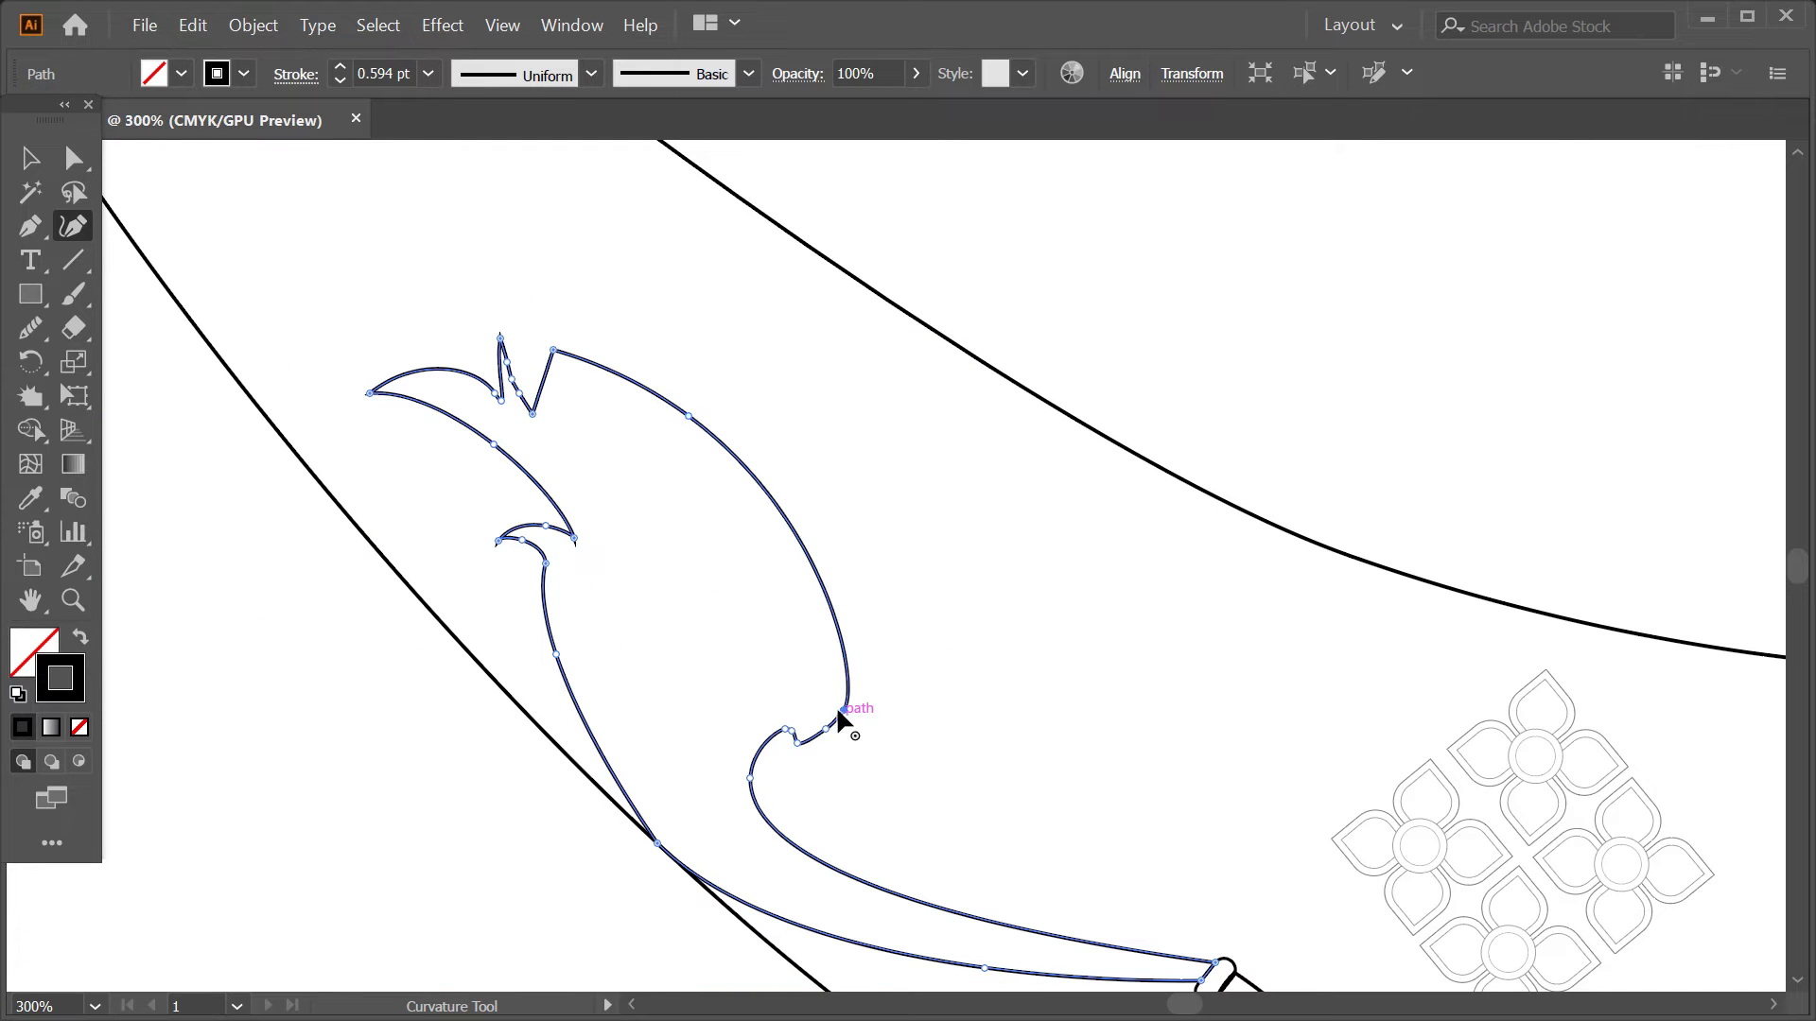
pyautogui.moveTo(822, 724); pyautogui.dragTo(799, 560)
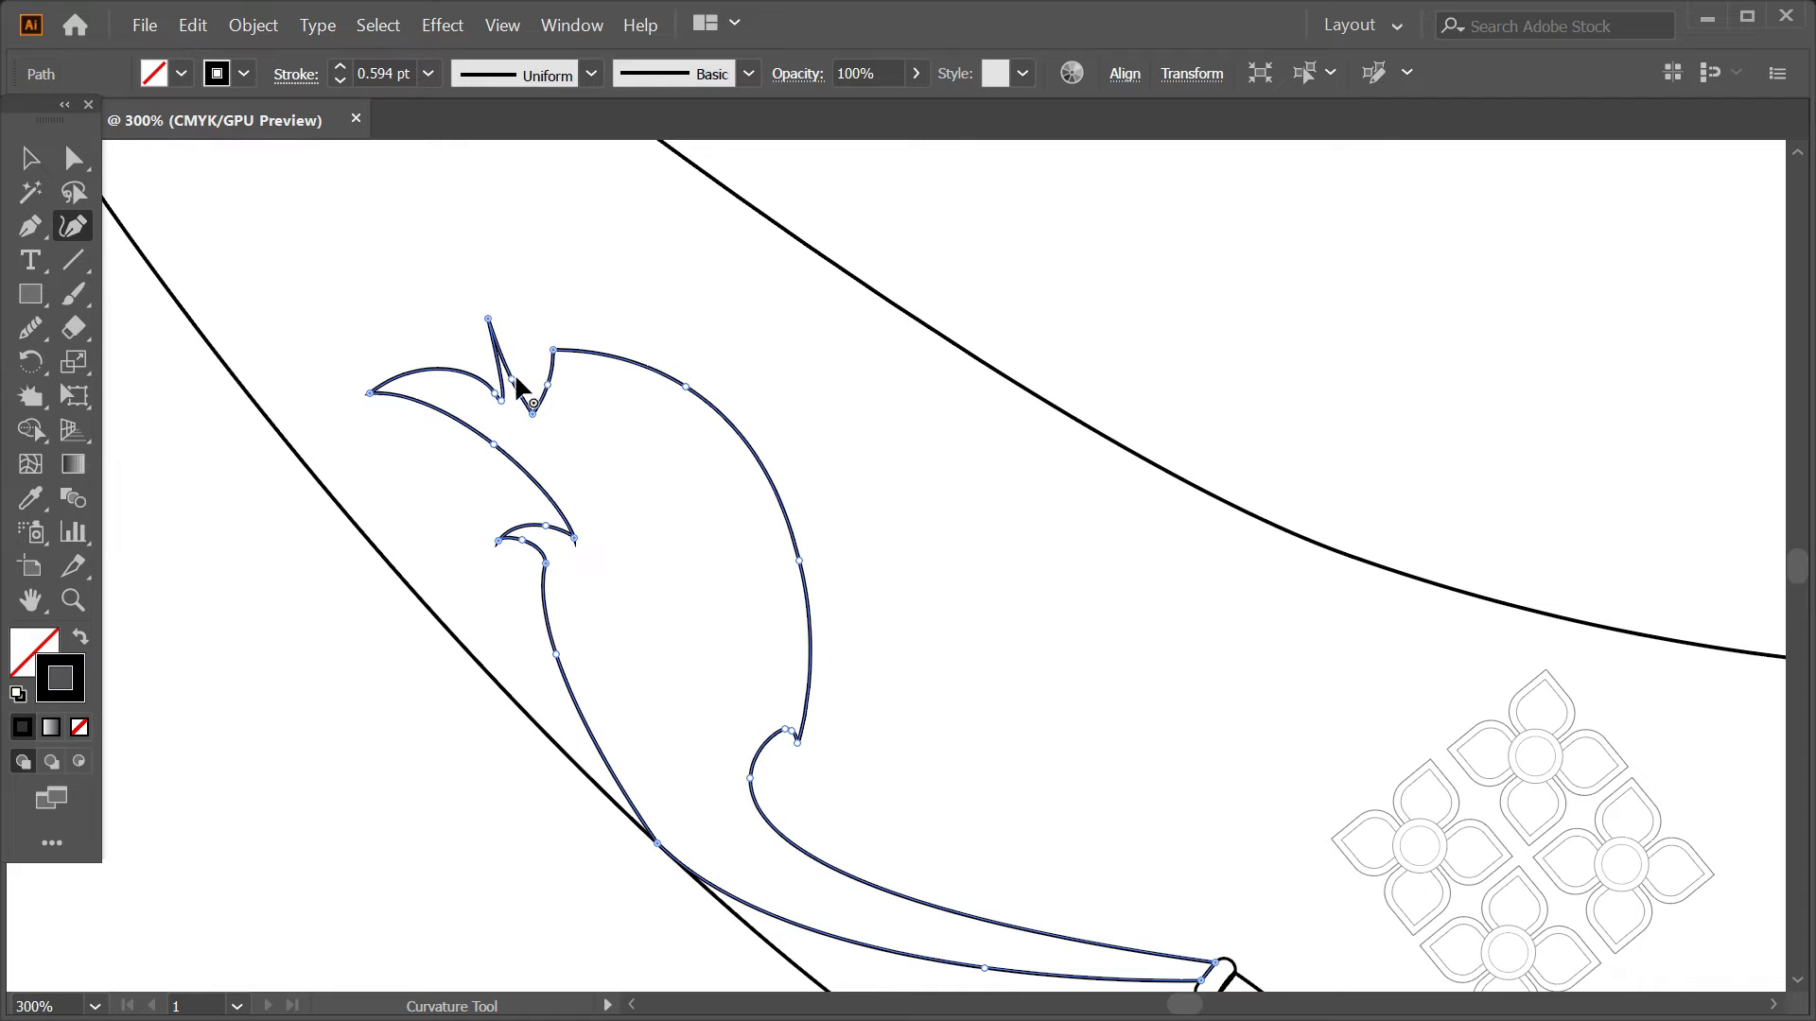
# - Reshape the top spike's tip into a hooked point with curved edges
pyautogui.moveTo(495, 306); pyautogui.dragTo(488, 319)
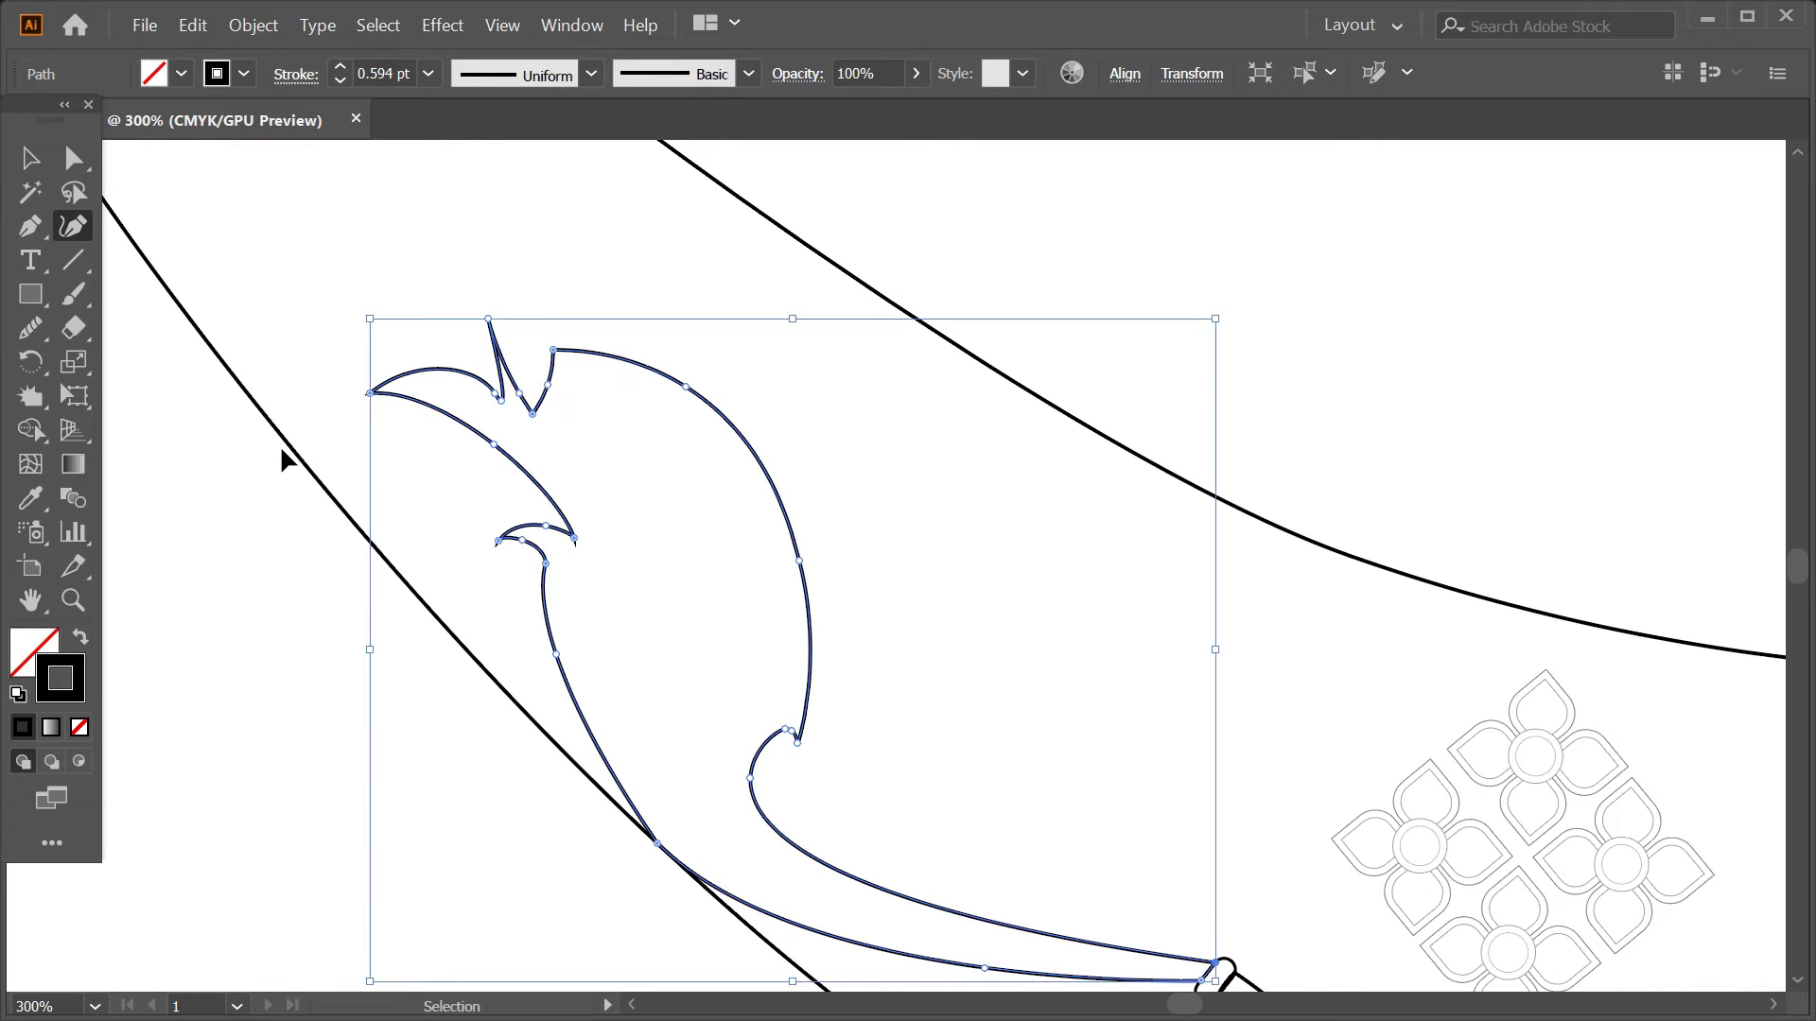
pyautogui.click(463, 305)
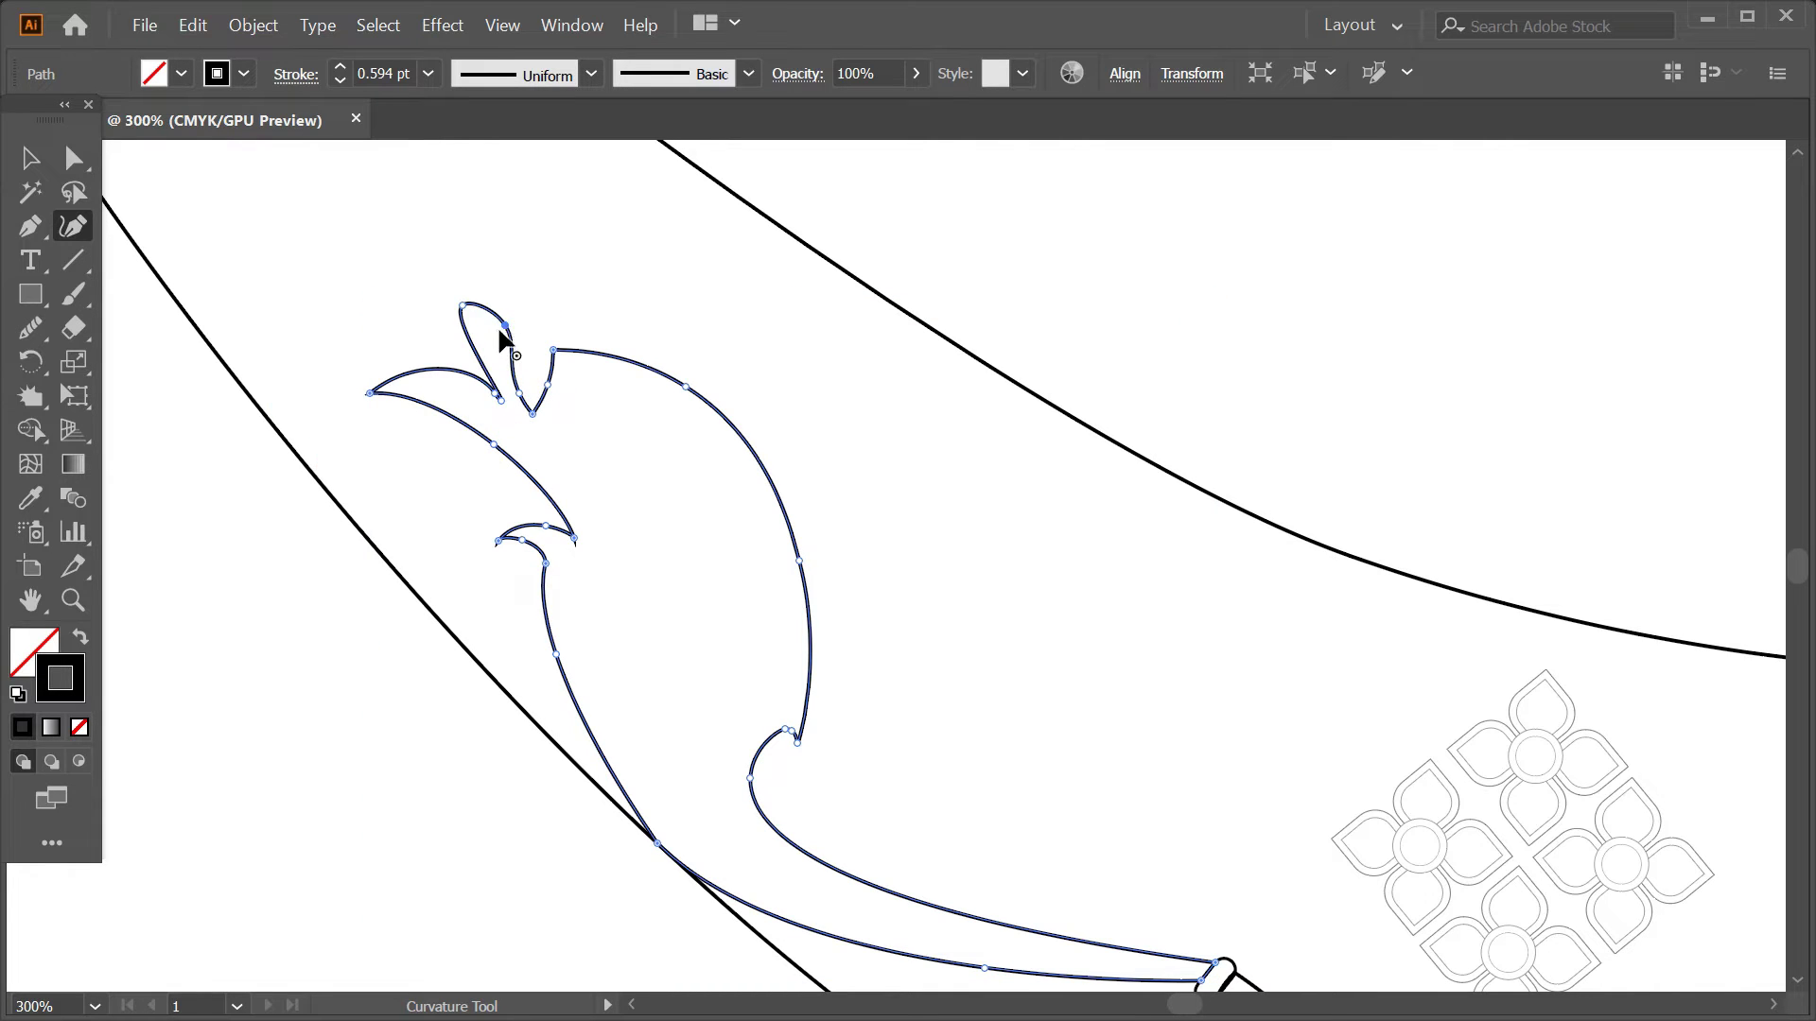
pyautogui.click(488, 347)
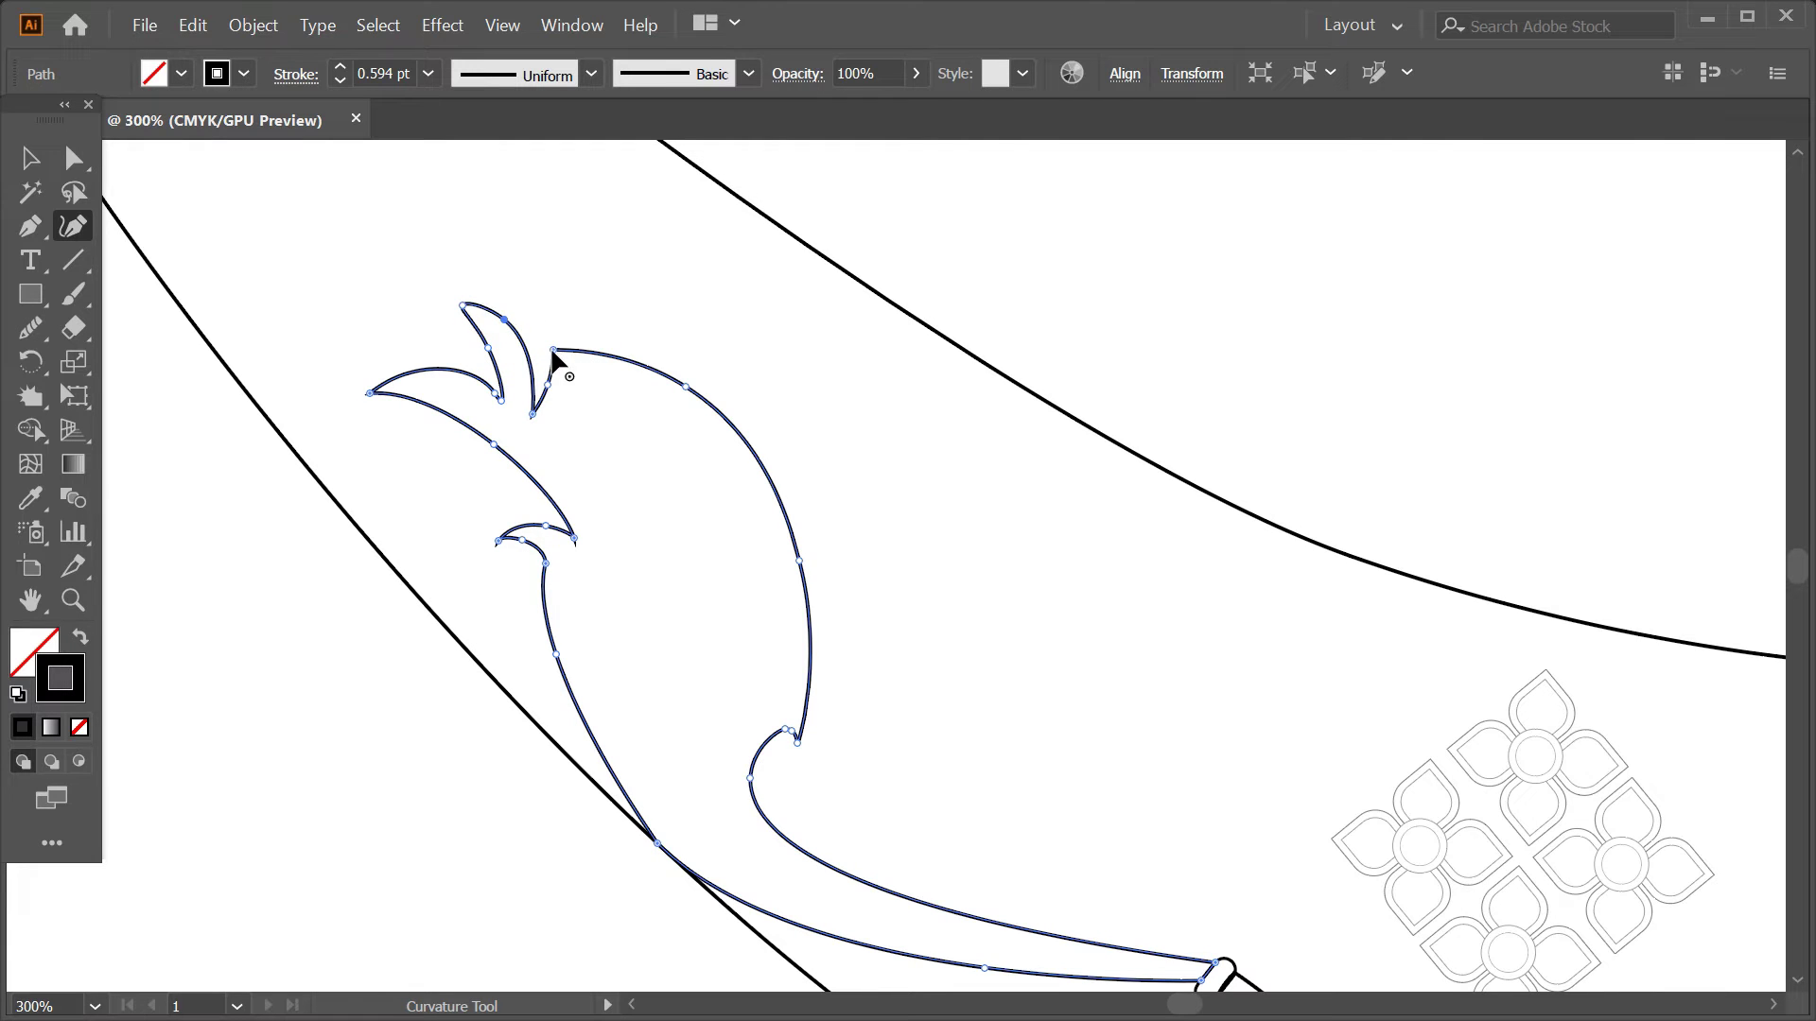
pyautogui.moveTo(464, 304); pyautogui.dragTo(476, 316)
pyautogui.click(505, 337)
pyautogui.click(31, 158)
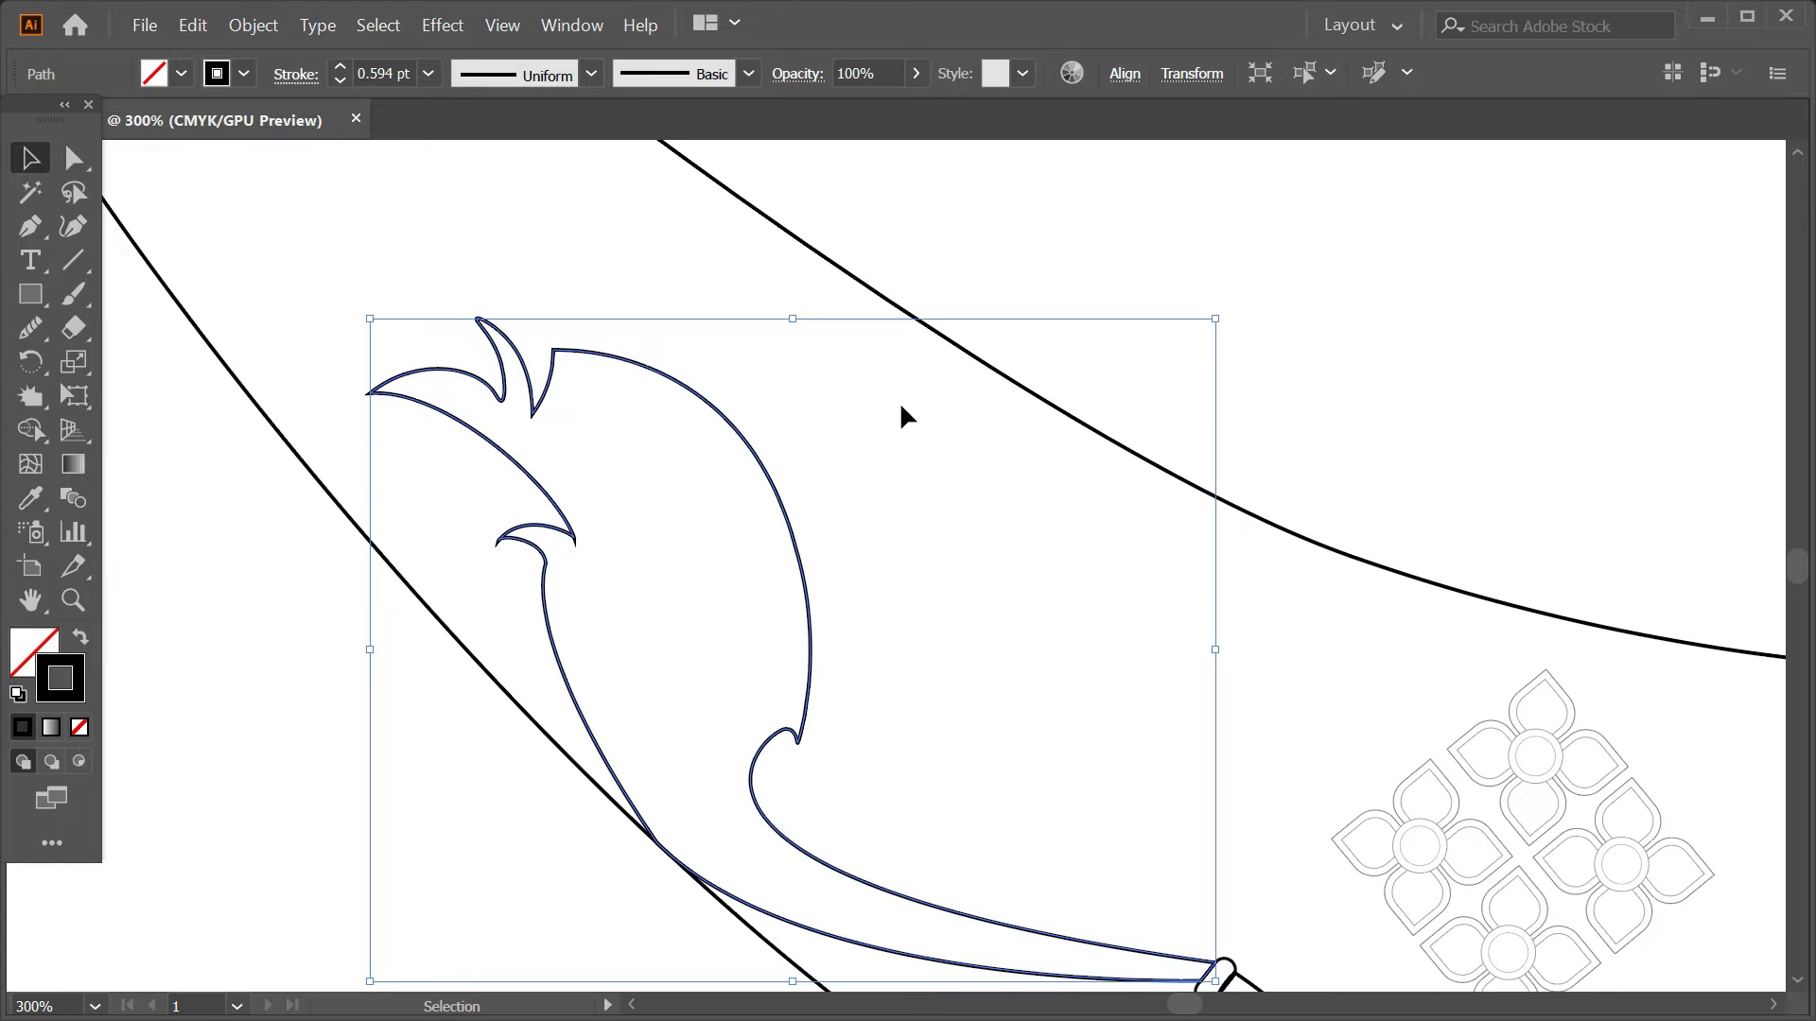
pyautogui.scroll(-2, 900, 401)
pyautogui.click(632, 779)
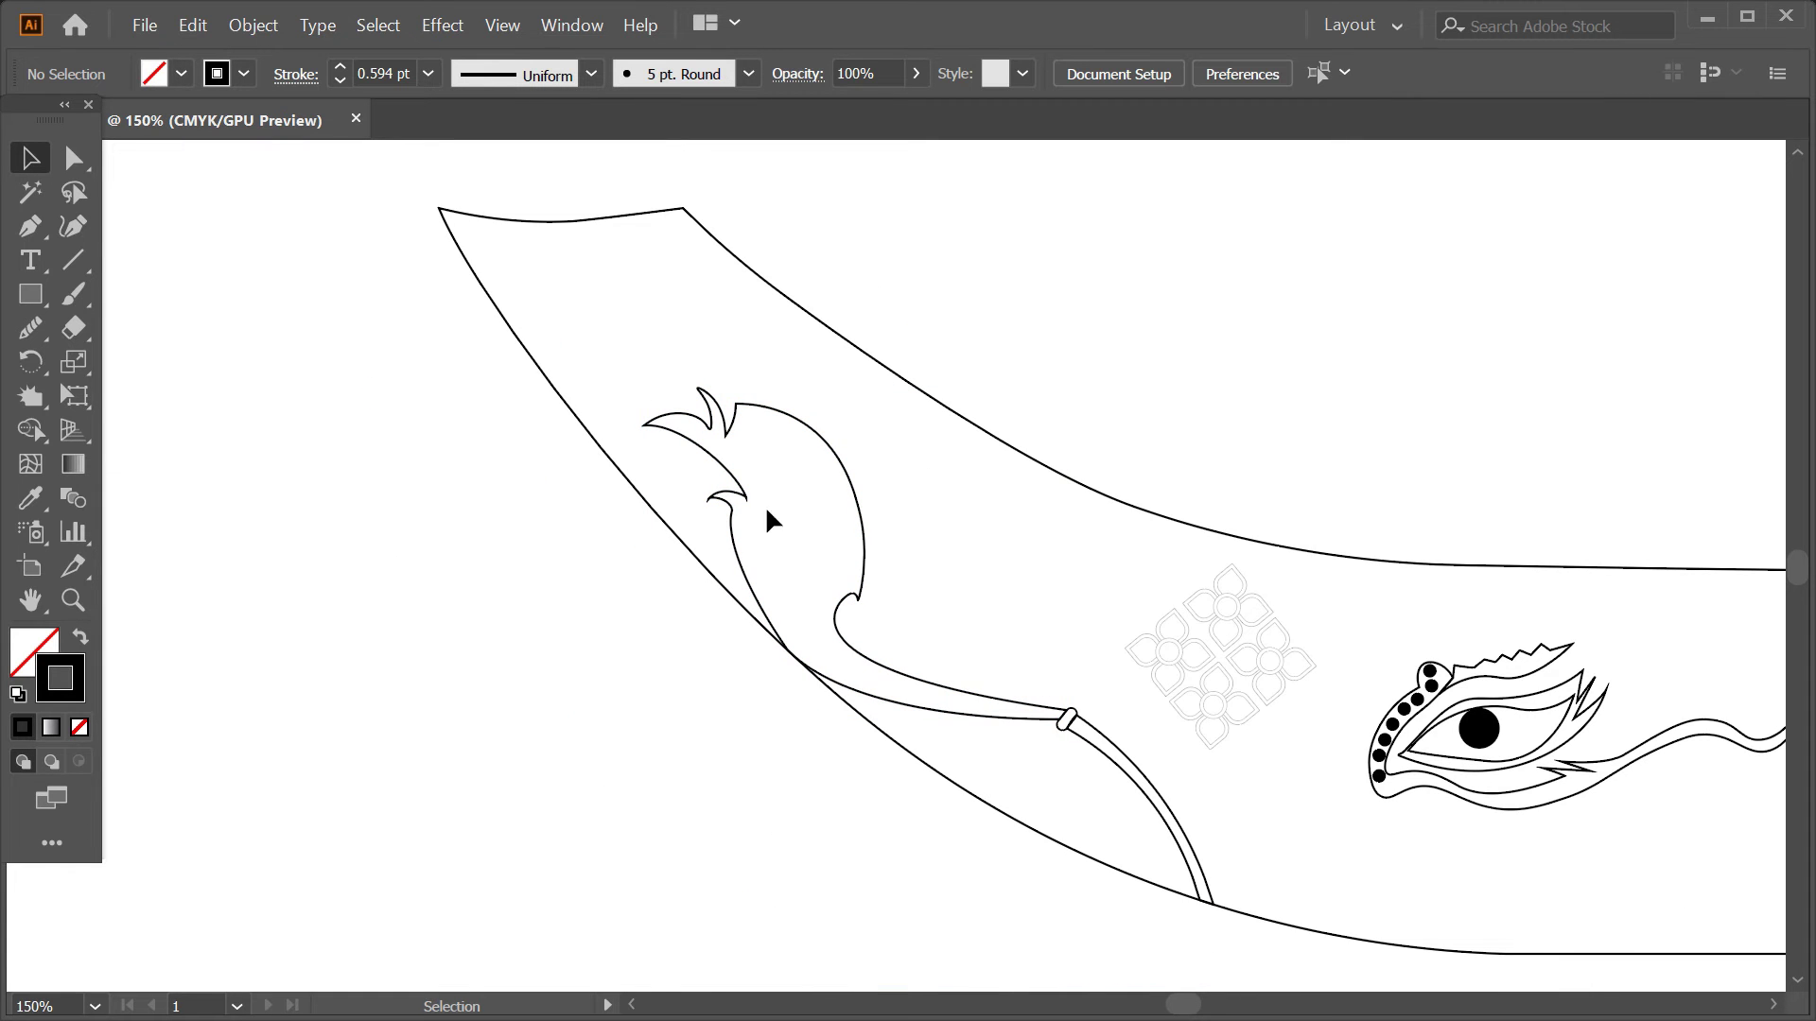
# - Alt-drag a copy of the leaf, then shrink, rotate and lower it beside the original
pyautogui.moveTo(851, 486); pyautogui.dragTo(944, 447)
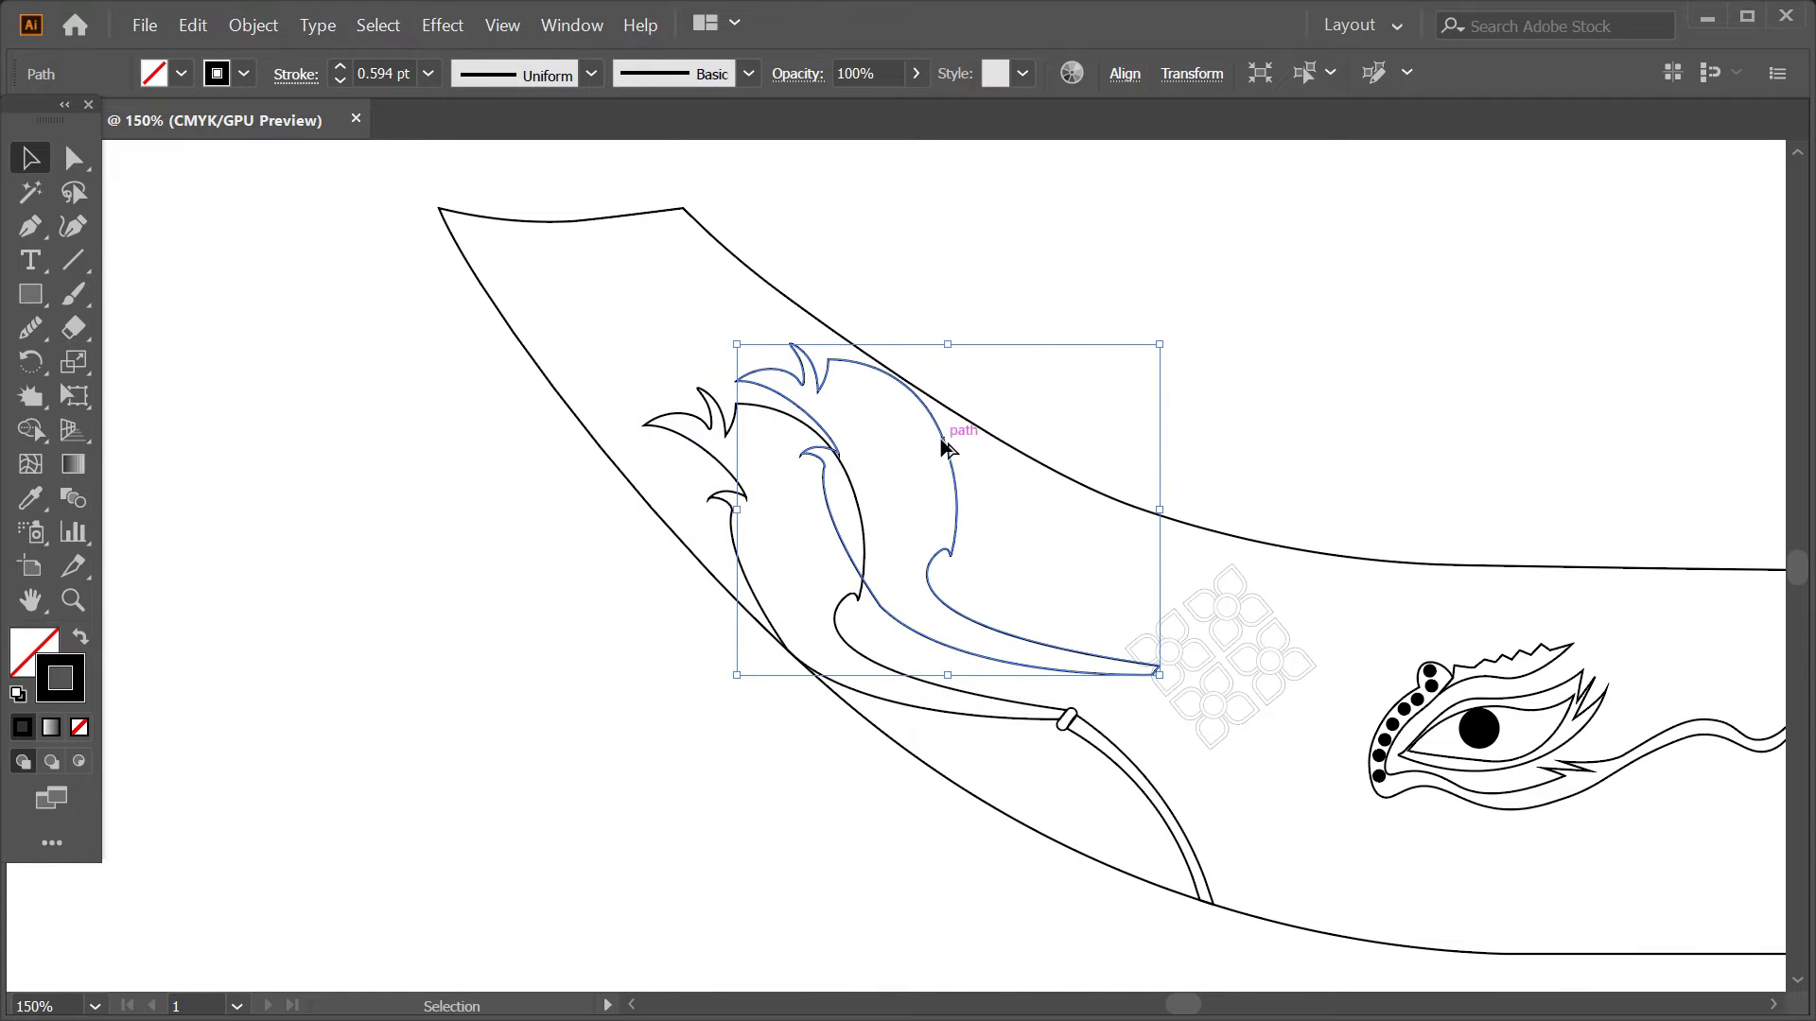
pyautogui.moveTo(1162, 346)
pyautogui.mouseDown()
pyautogui.moveTo(1106, 377)
pyautogui.moveTo(1140, 476)
pyautogui.mouseUp()
pyautogui.moveTo(910, 549); pyautogui.dragTo(948, 568)
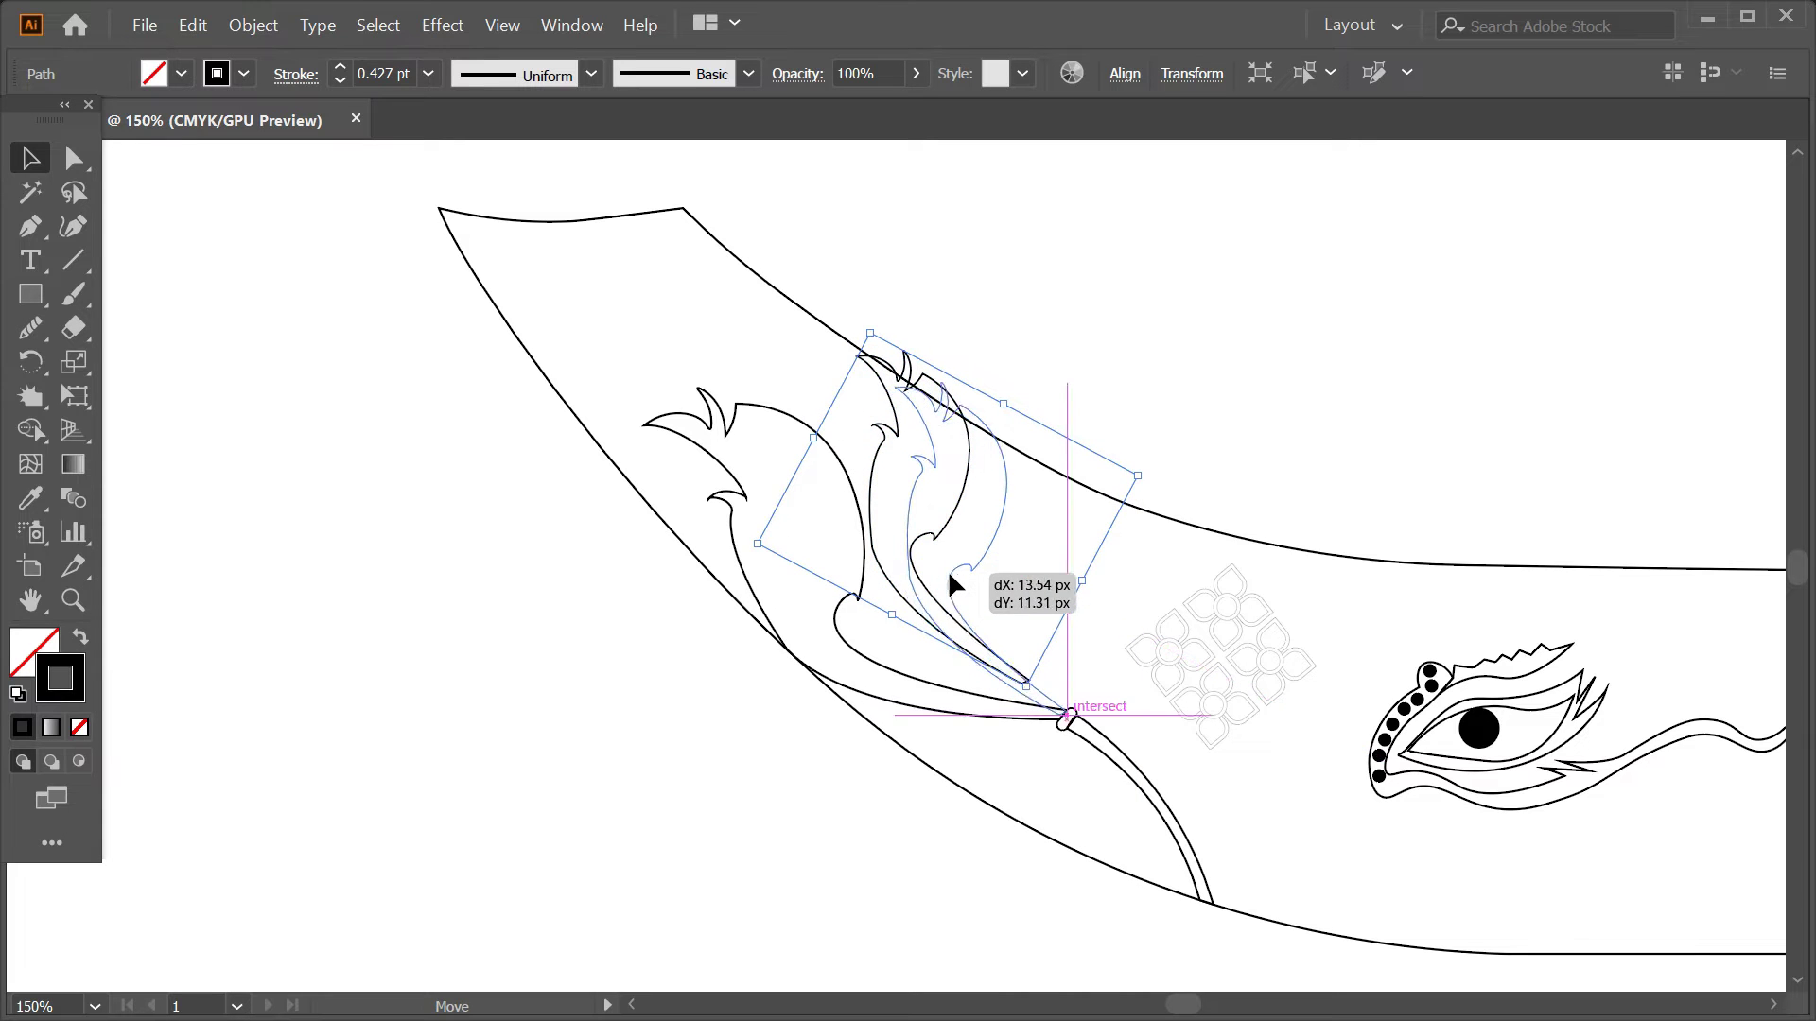
pyautogui.moveTo(1041, 422)
pyautogui.mouseDown()
pyautogui.moveTo(1000, 461)
pyautogui.moveTo(932, 411)
pyautogui.mouseUp()
pyautogui.moveTo(936, 568); pyautogui.dragTo(956, 601)
pyautogui.click(1064, 468)
pyautogui.click(895, 528)
pyautogui.moveTo(894, 536); pyautogui.dragTo(889, 537)
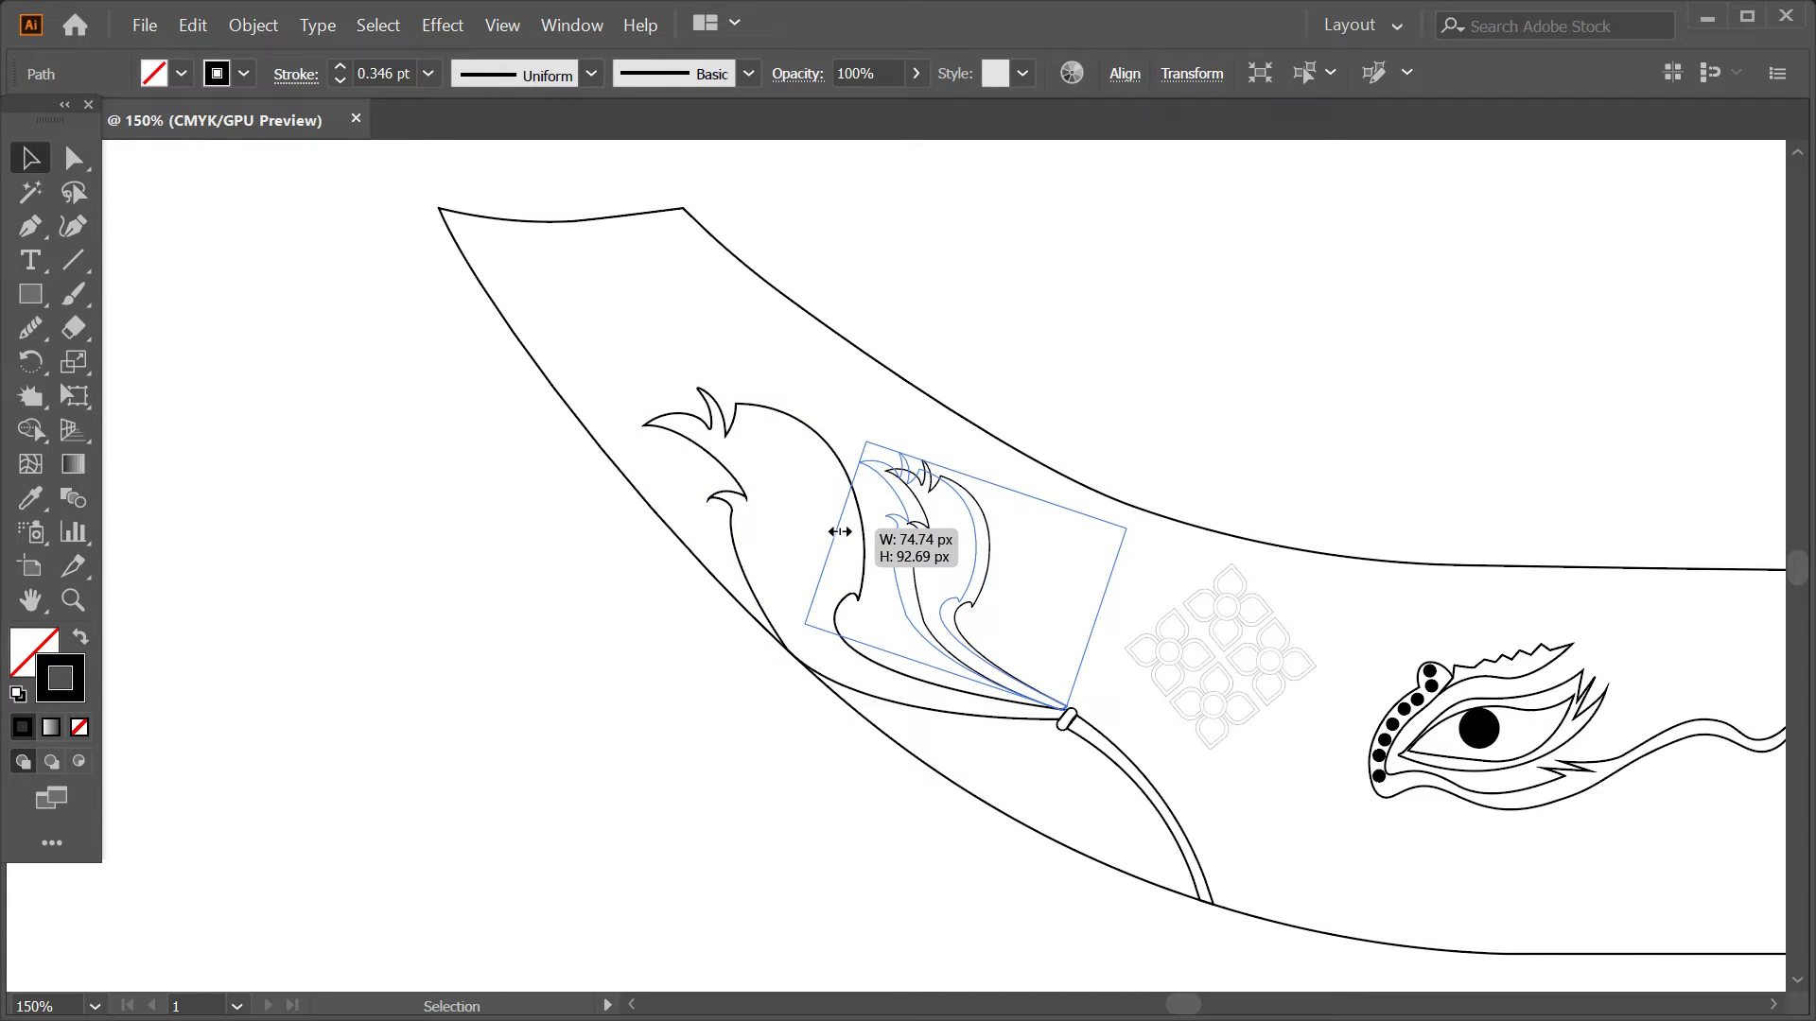
pyautogui.click(1081, 385)
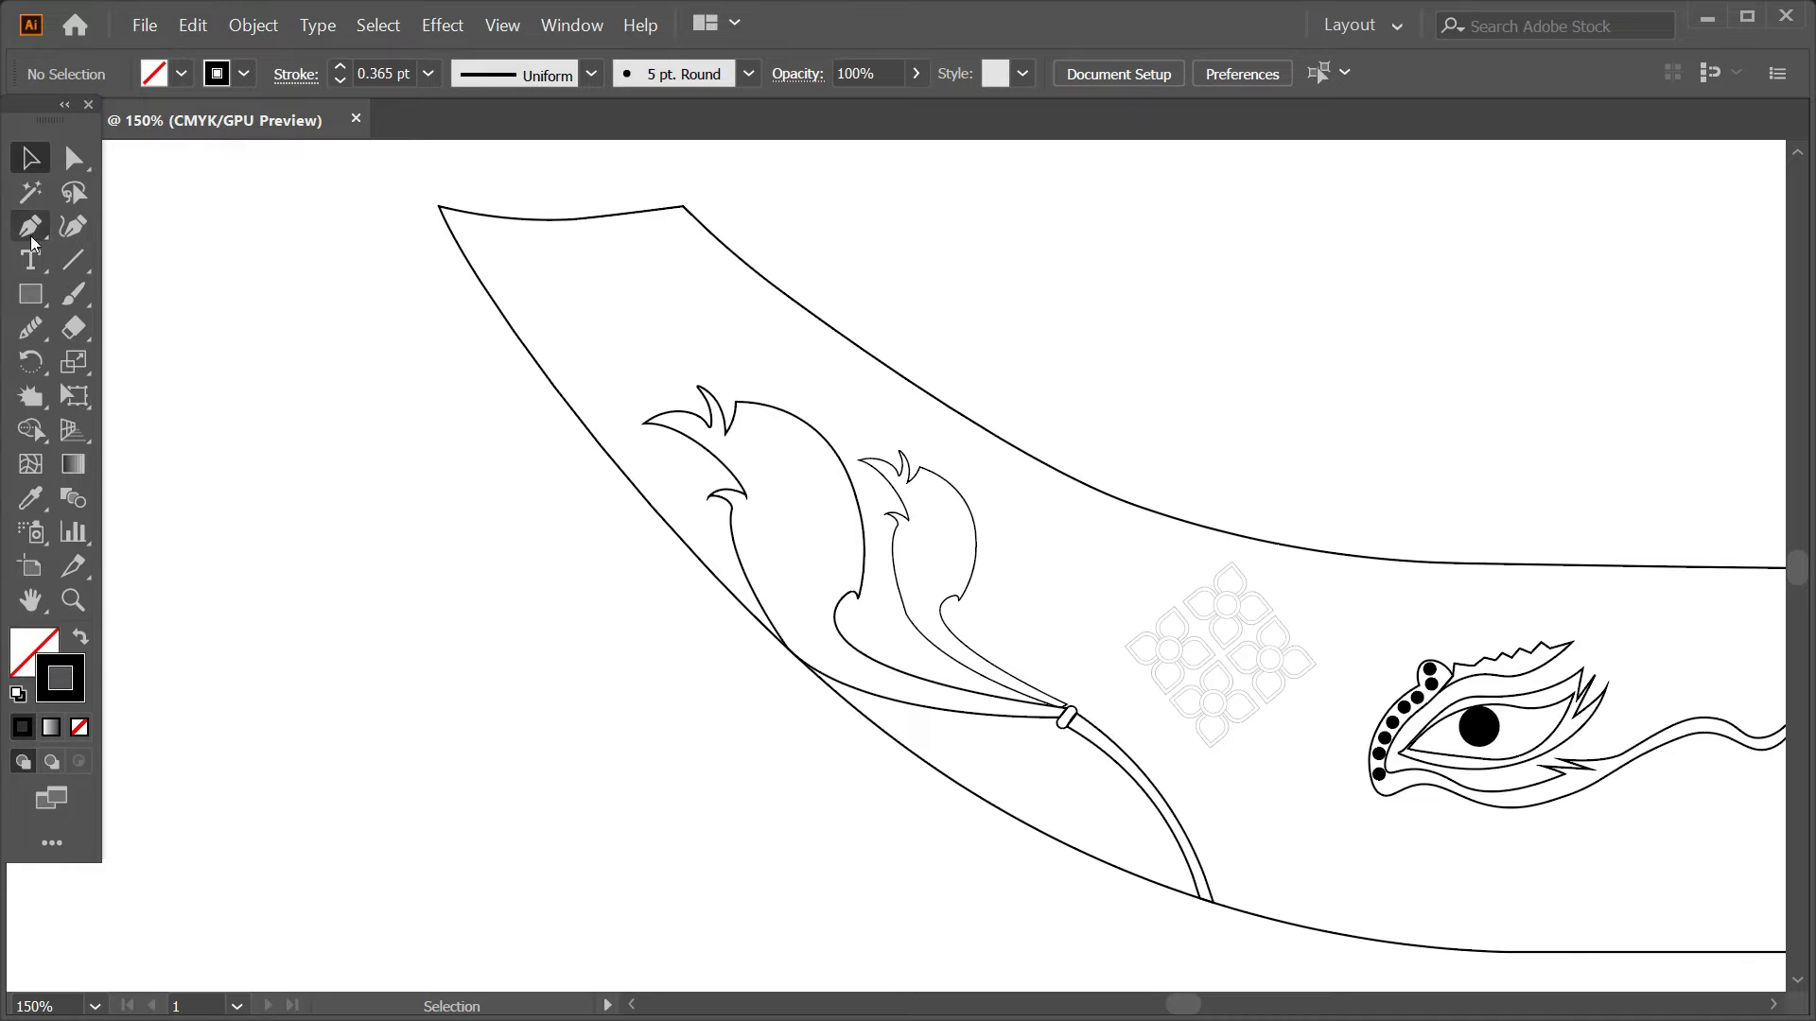
# - Draw a curved vein line up into the leaf and smooth its bend
pyautogui.click(31, 236)
pyautogui.click(806, 618)
pyautogui.moveTo(772, 474); pyautogui.dragTo(719, 441)
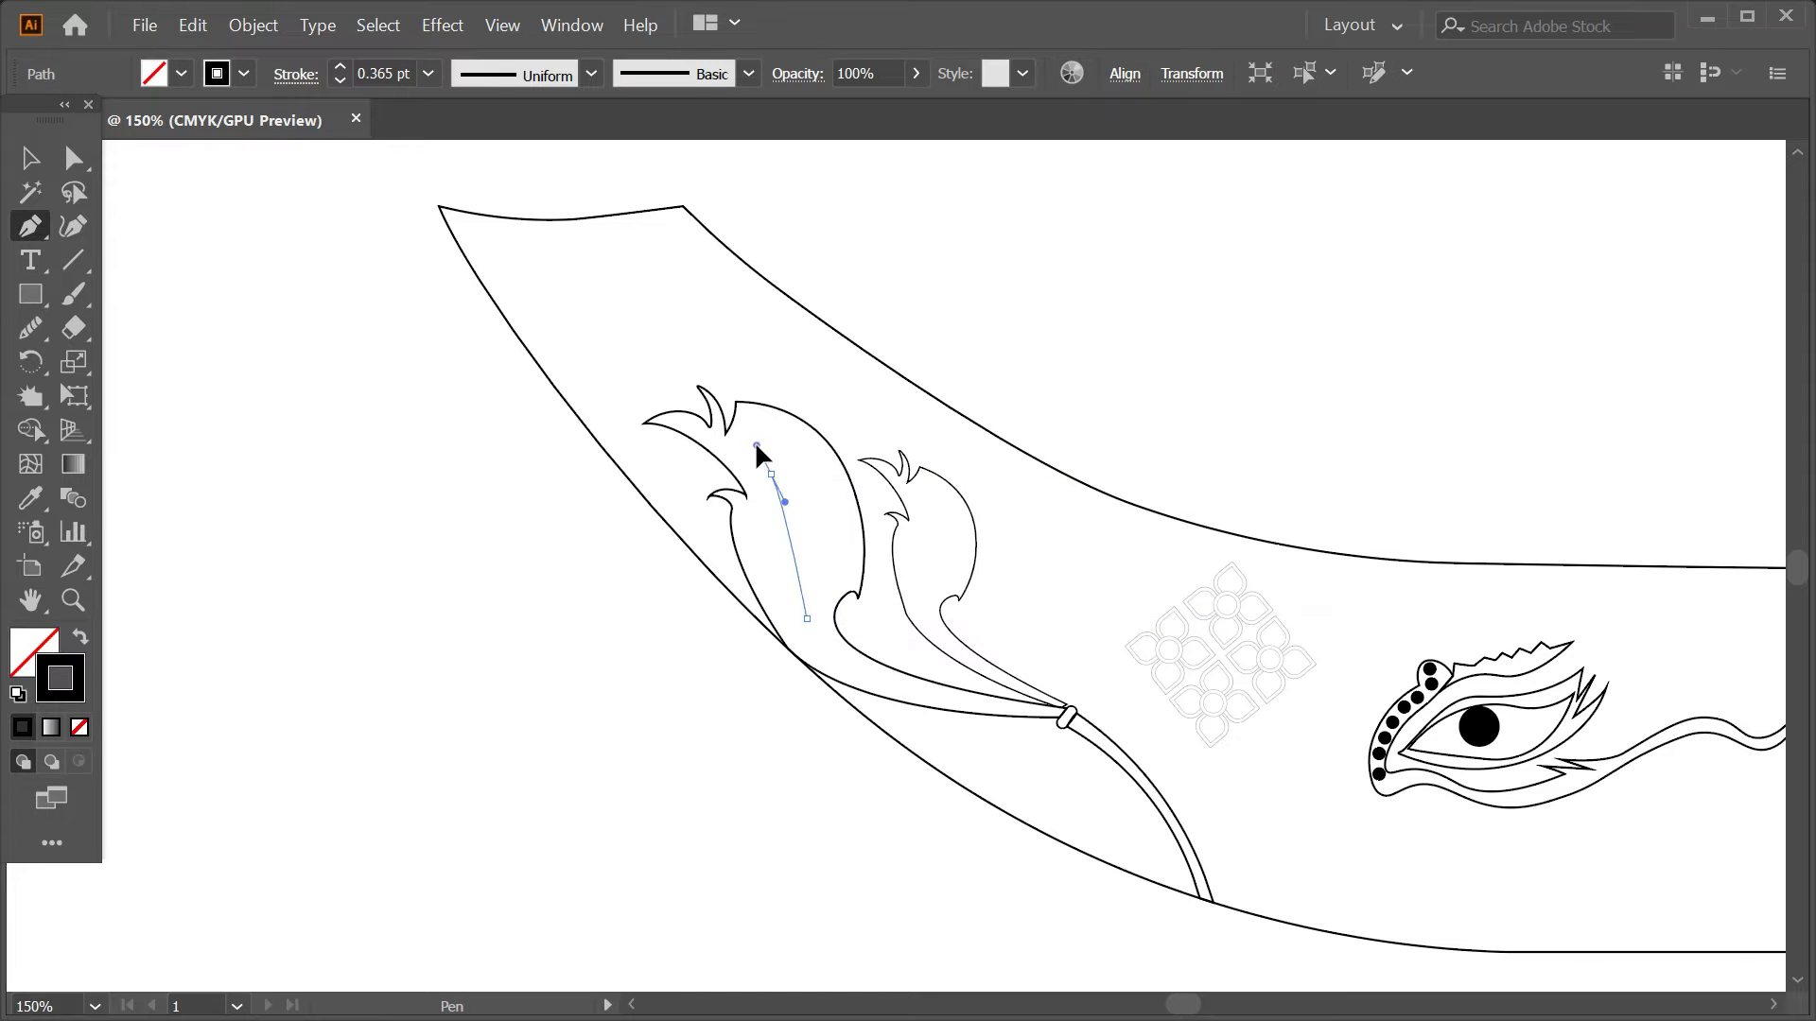
pyautogui.click(705, 437)
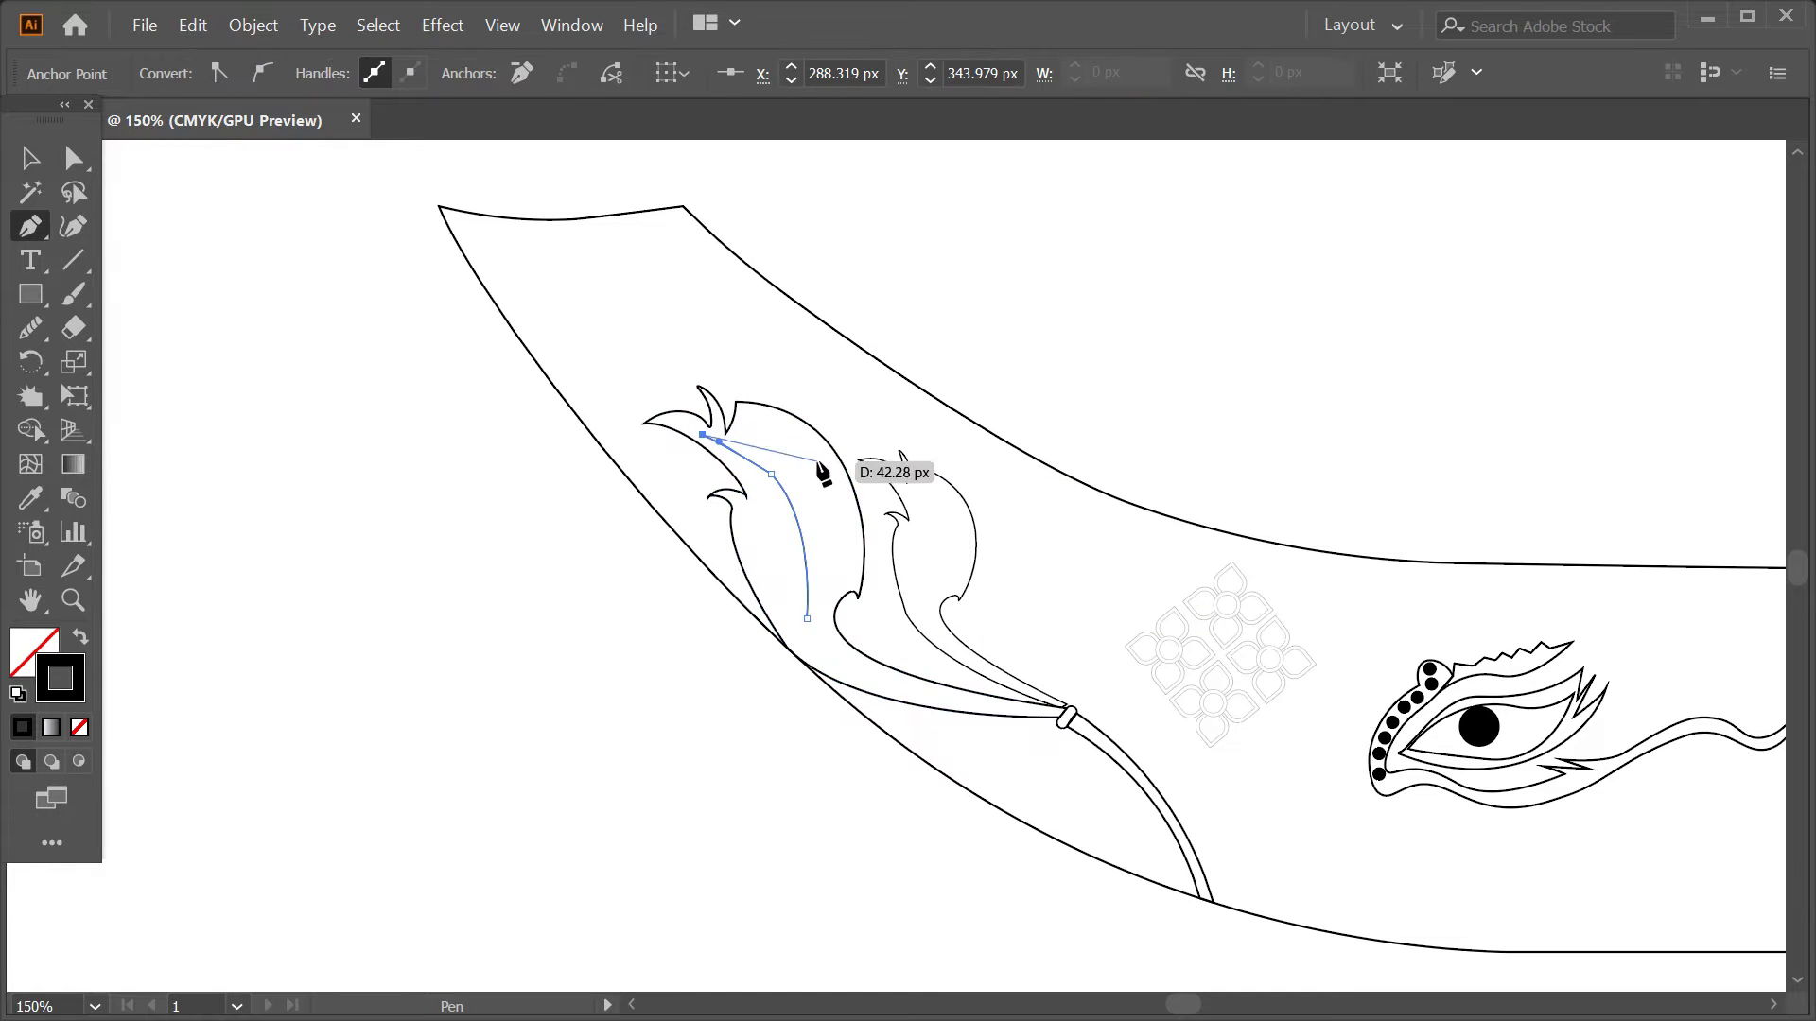
pyautogui.press('v')
pyautogui.click(30, 328)
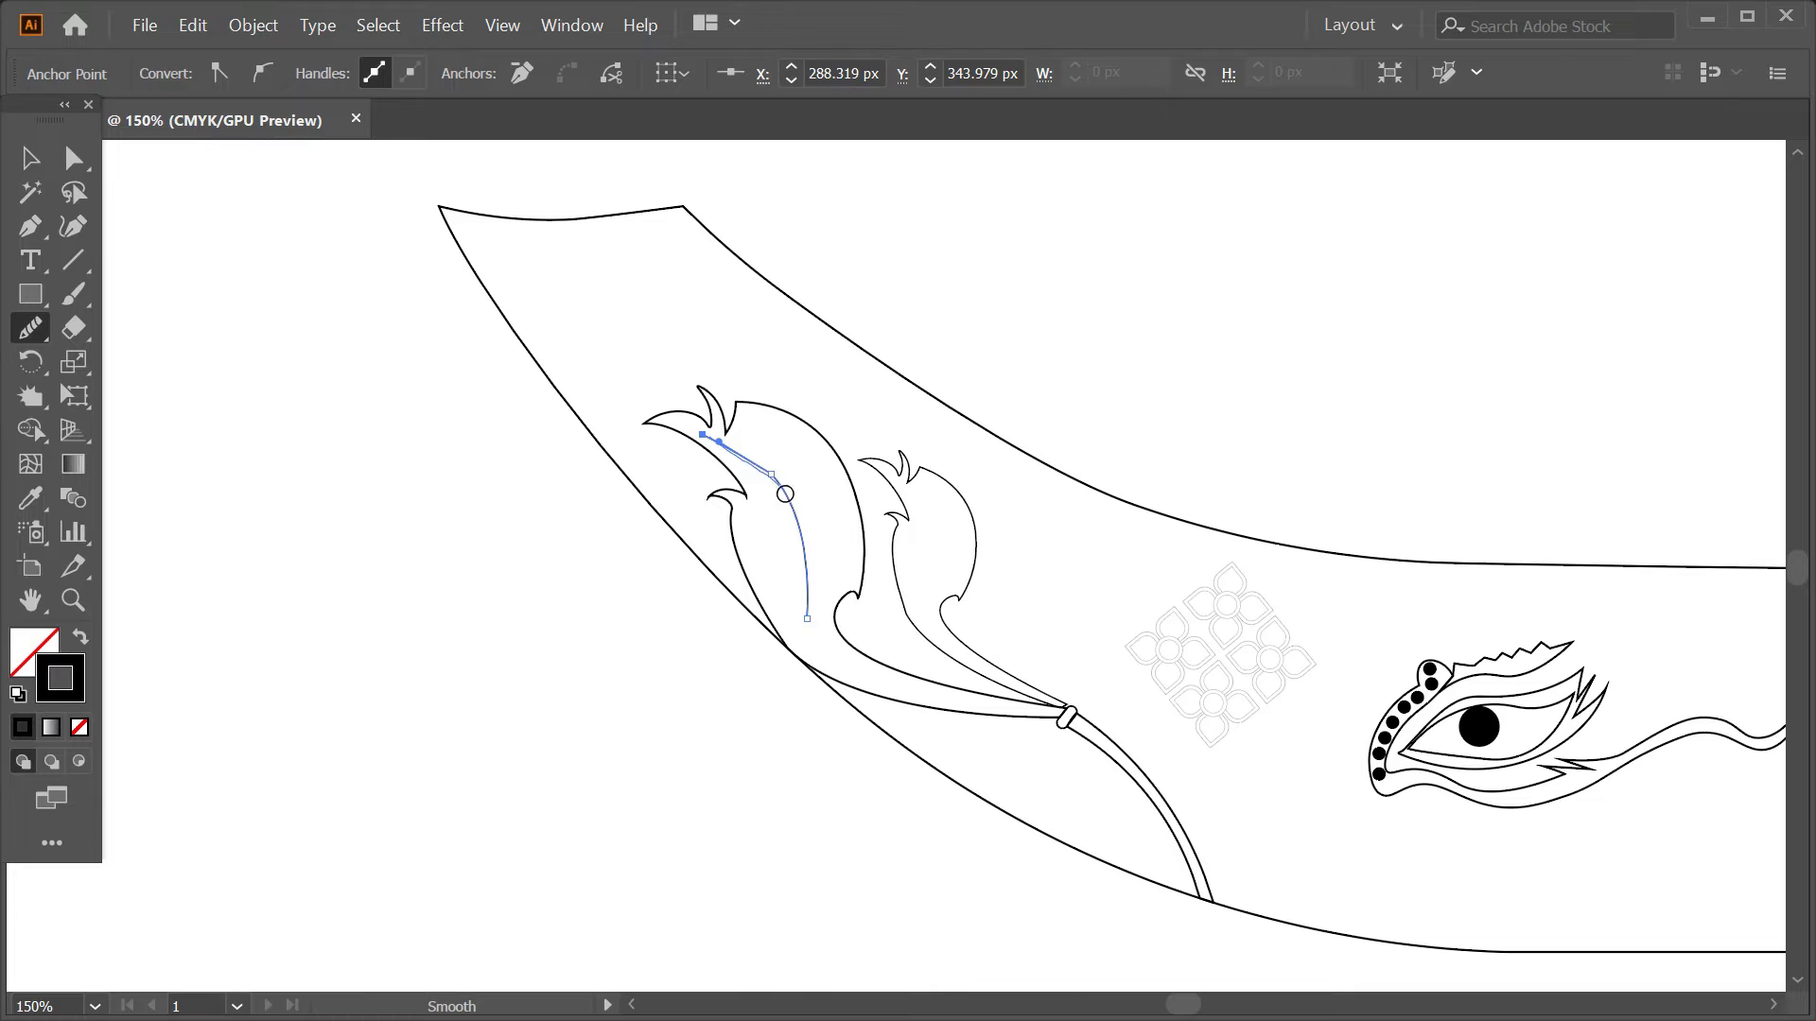
pyautogui.moveTo(785, 493); pyautogui.dragTo(704, 437)
# - Draw an inner stalk line from the stem tip and round its curl with an extra point
pyautogui.click(31, 227)
pyautogui.click(1062, 716)
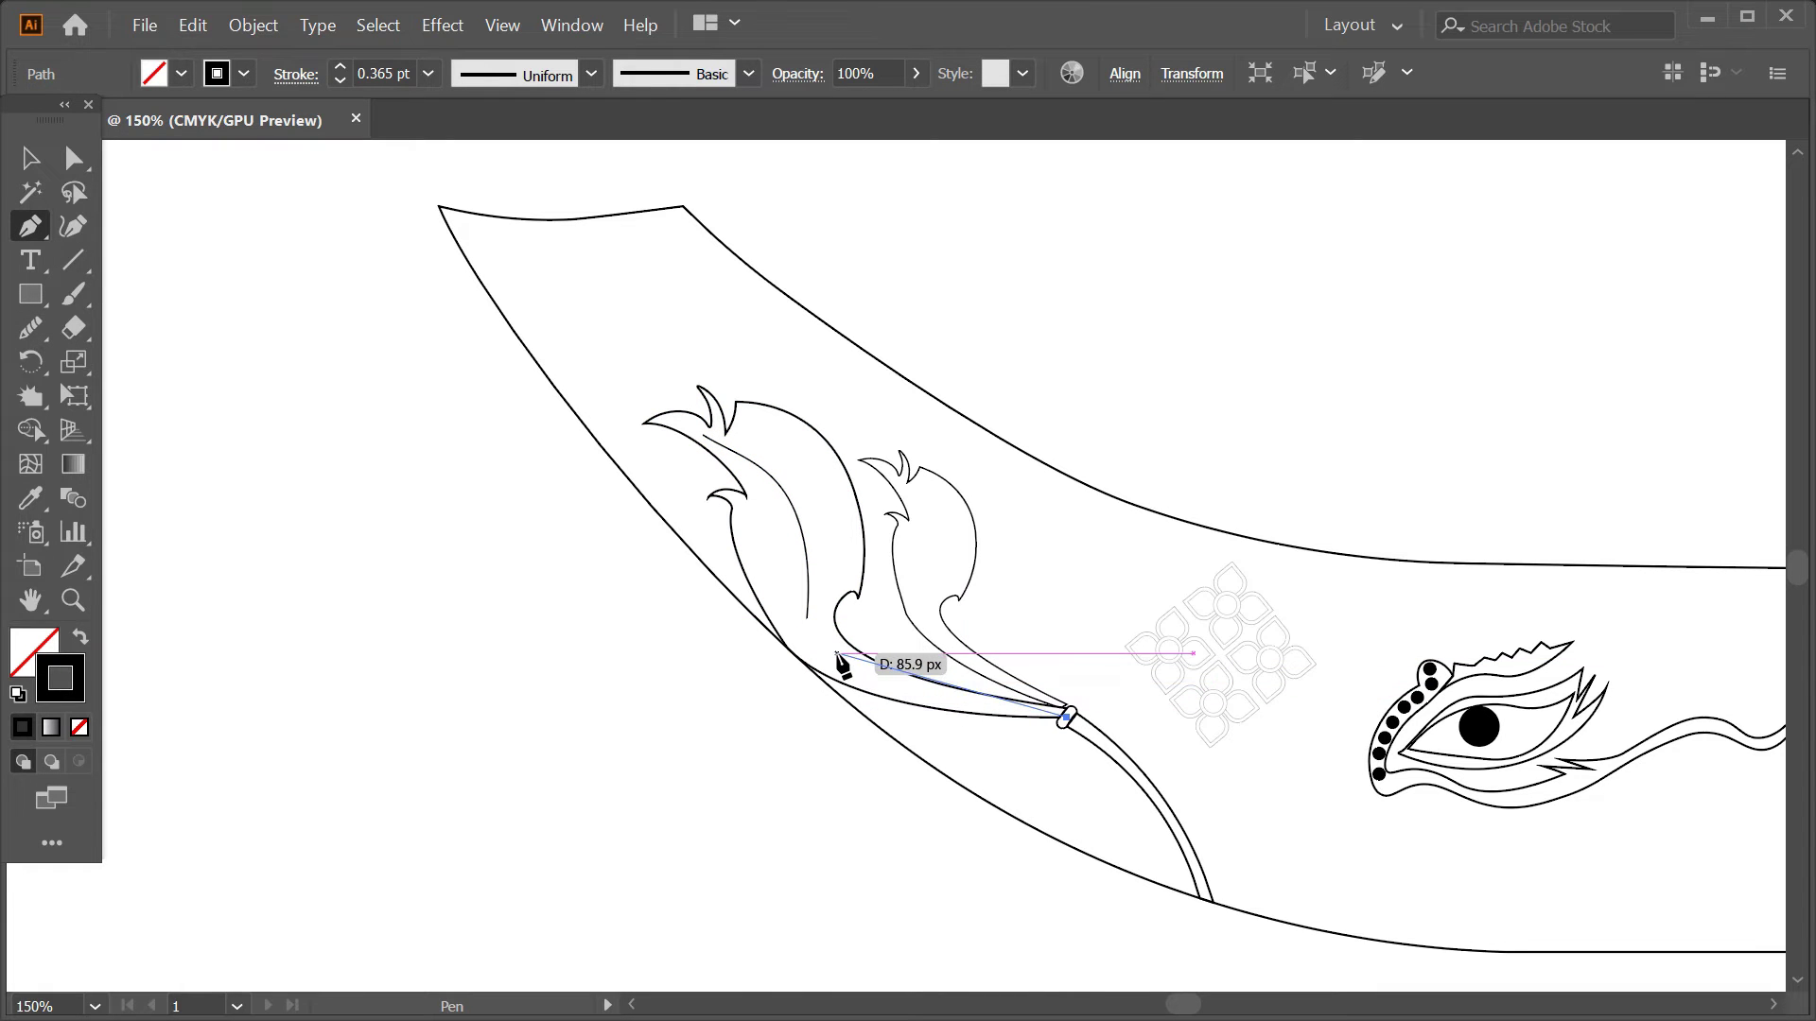
pyautogui.click(829, 650)
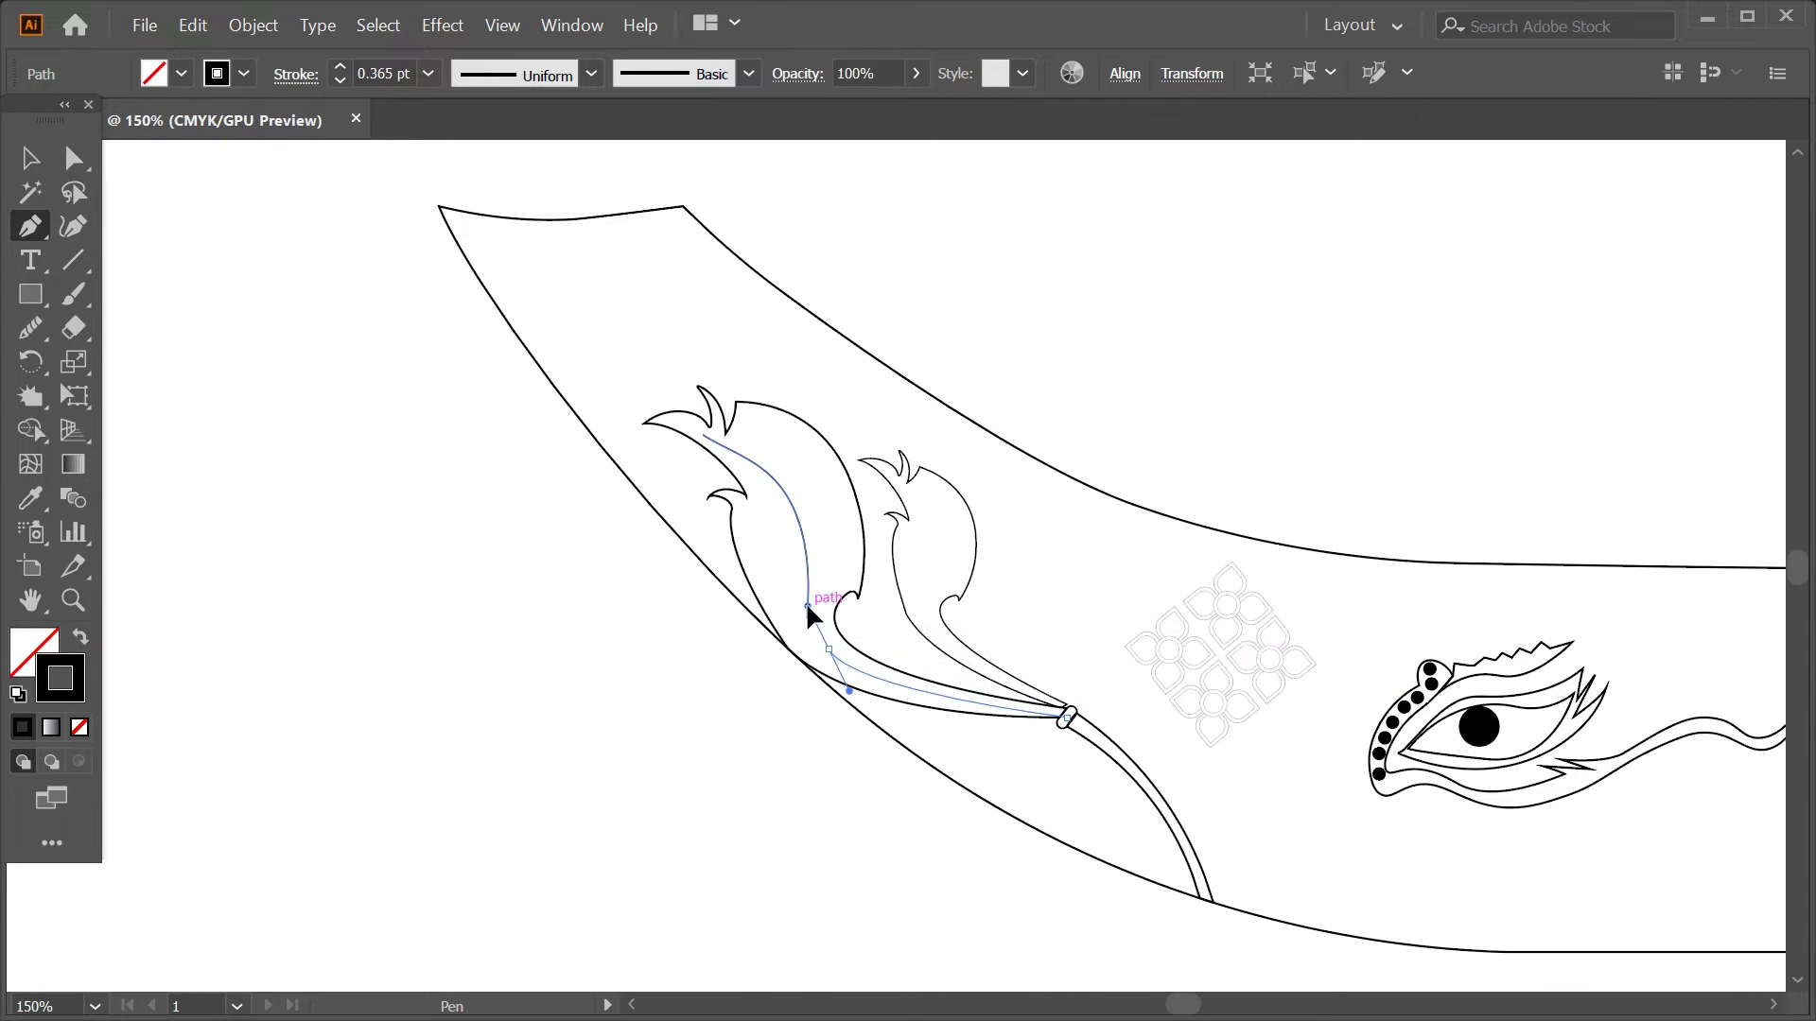
pyautogui.moveTo(858, 598); pyautogui.dragTo(891, 649)
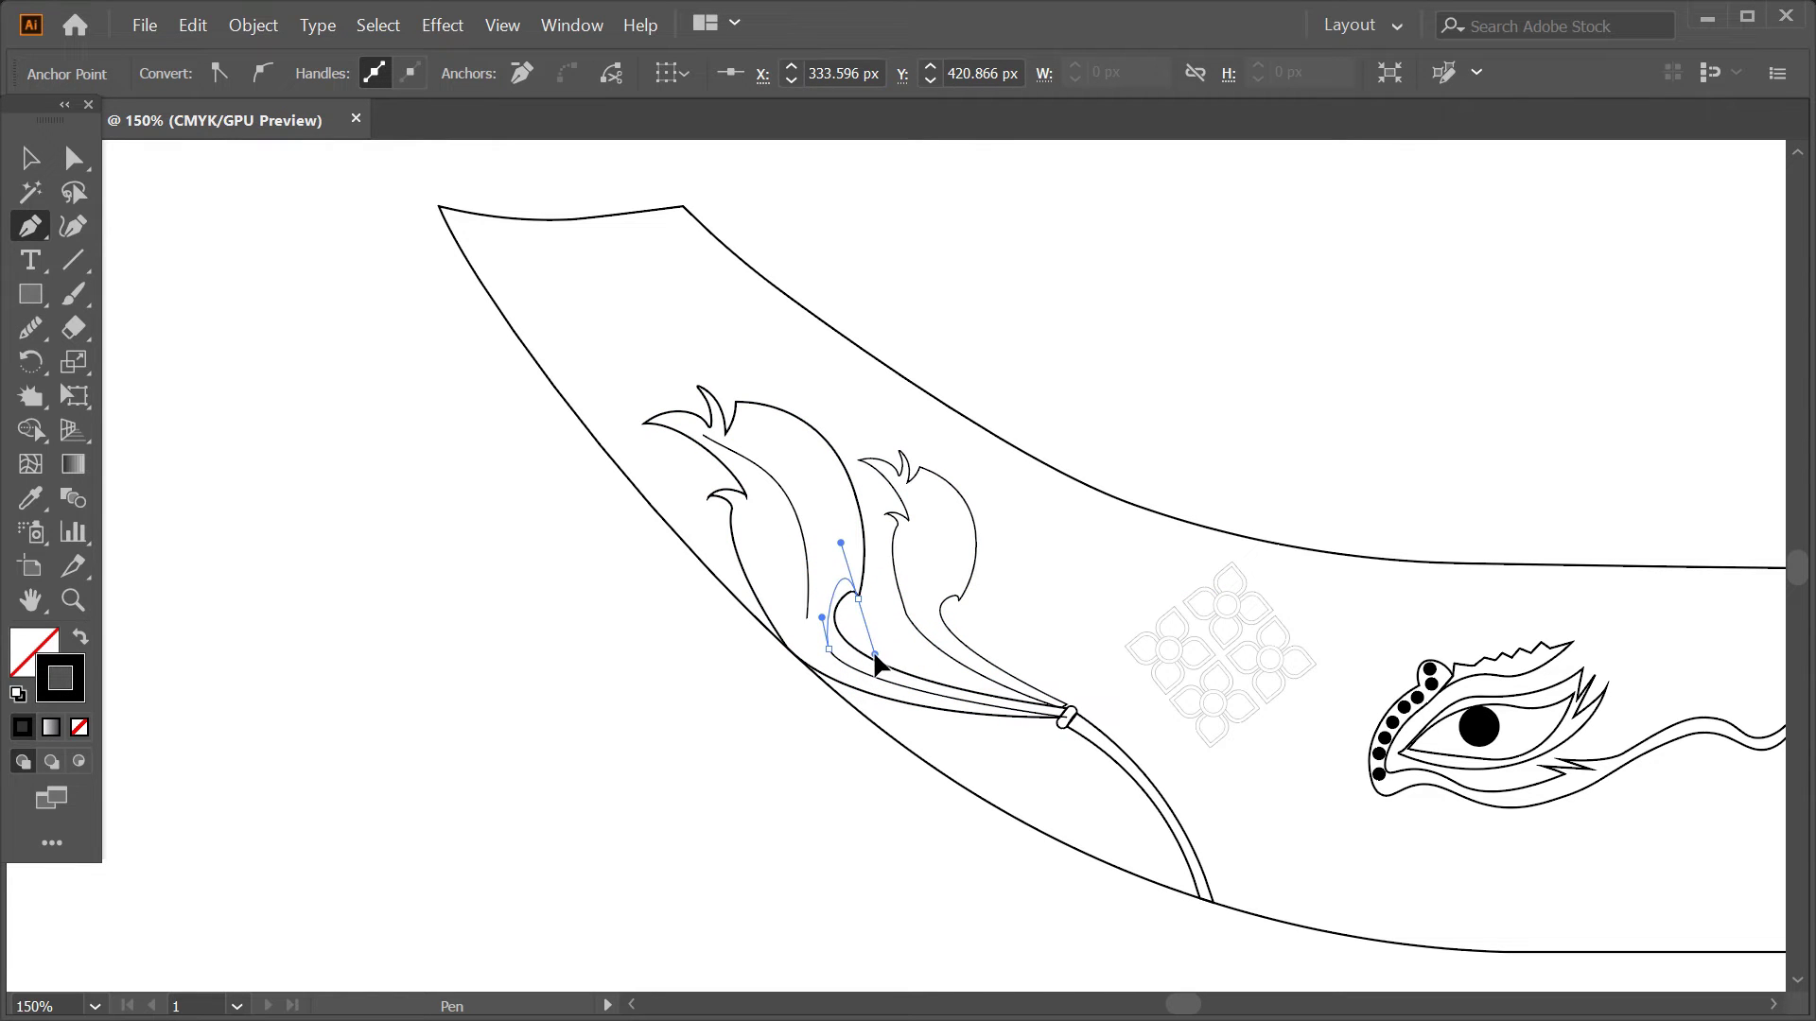
pyautogui.keyDown('alt'); pyautogui.click(29, 327); pyautogui.keyUp('alt')
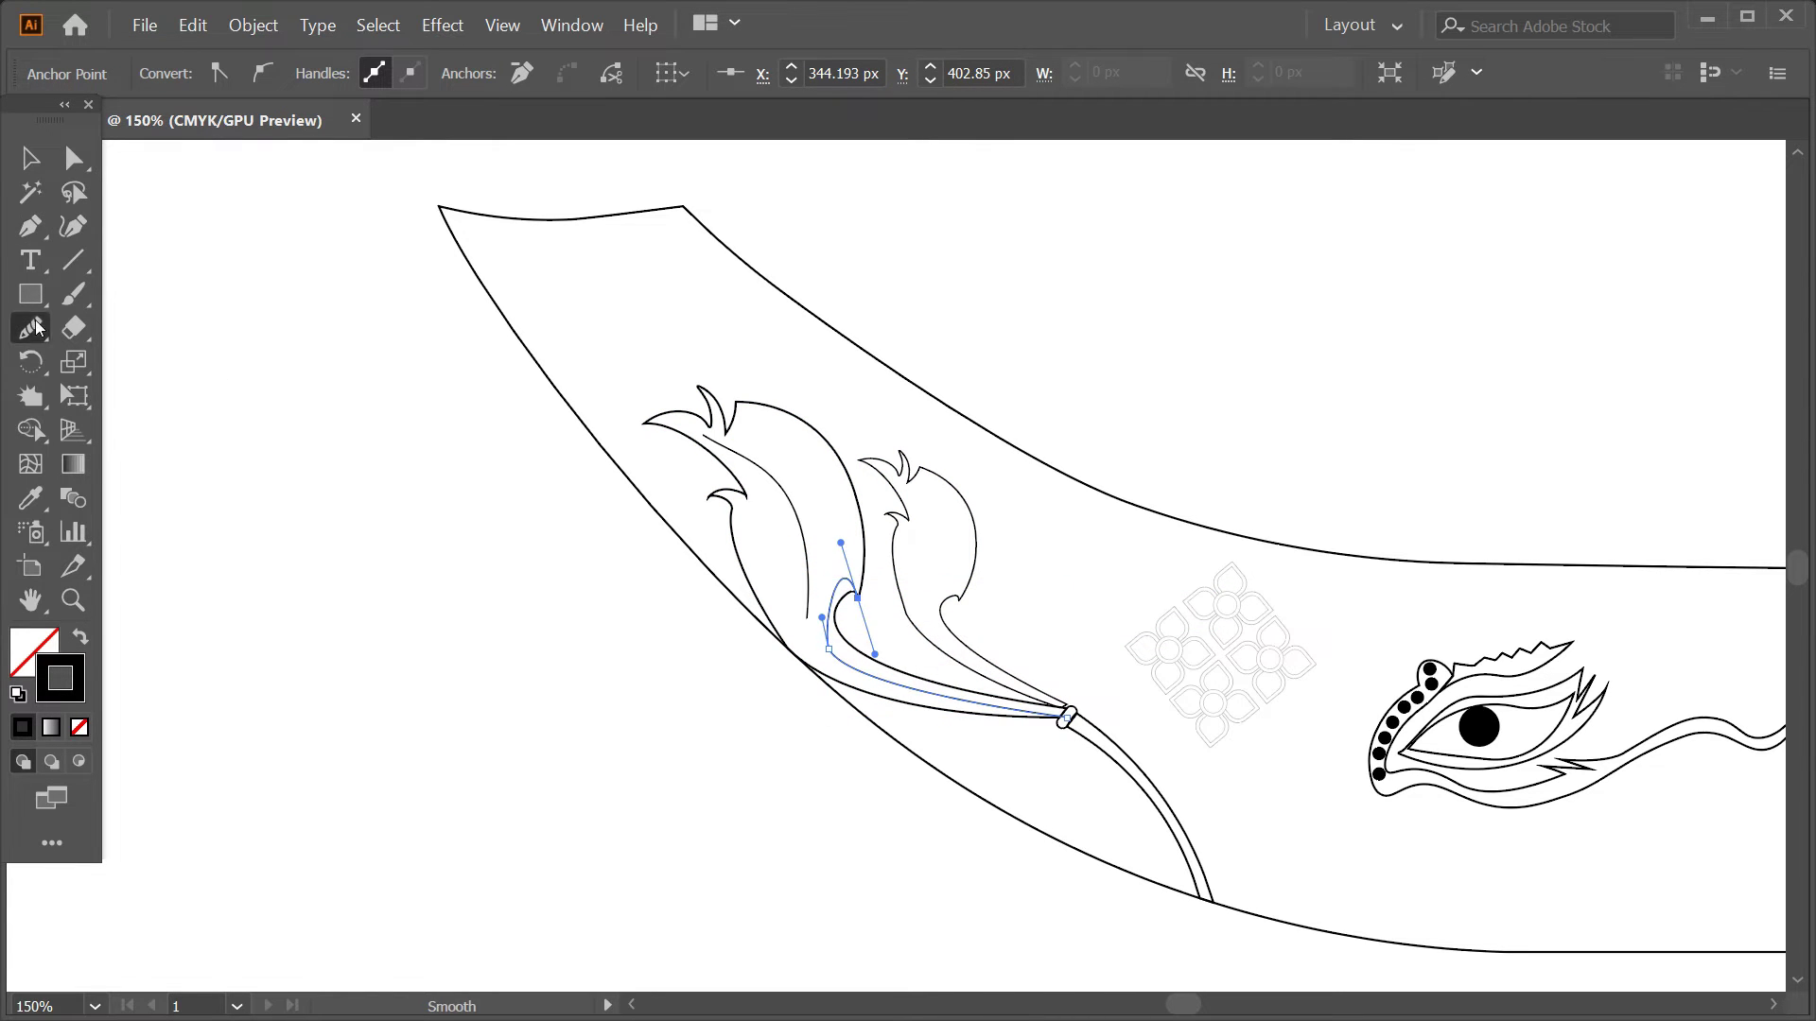
pyautogui.hotkey('ctrl', '=')
pyautogui.hotkey('ctrl', '=')
pyautogui.hotkey('ctrl', '=')
pyautogui.hotkey('shift', '`')
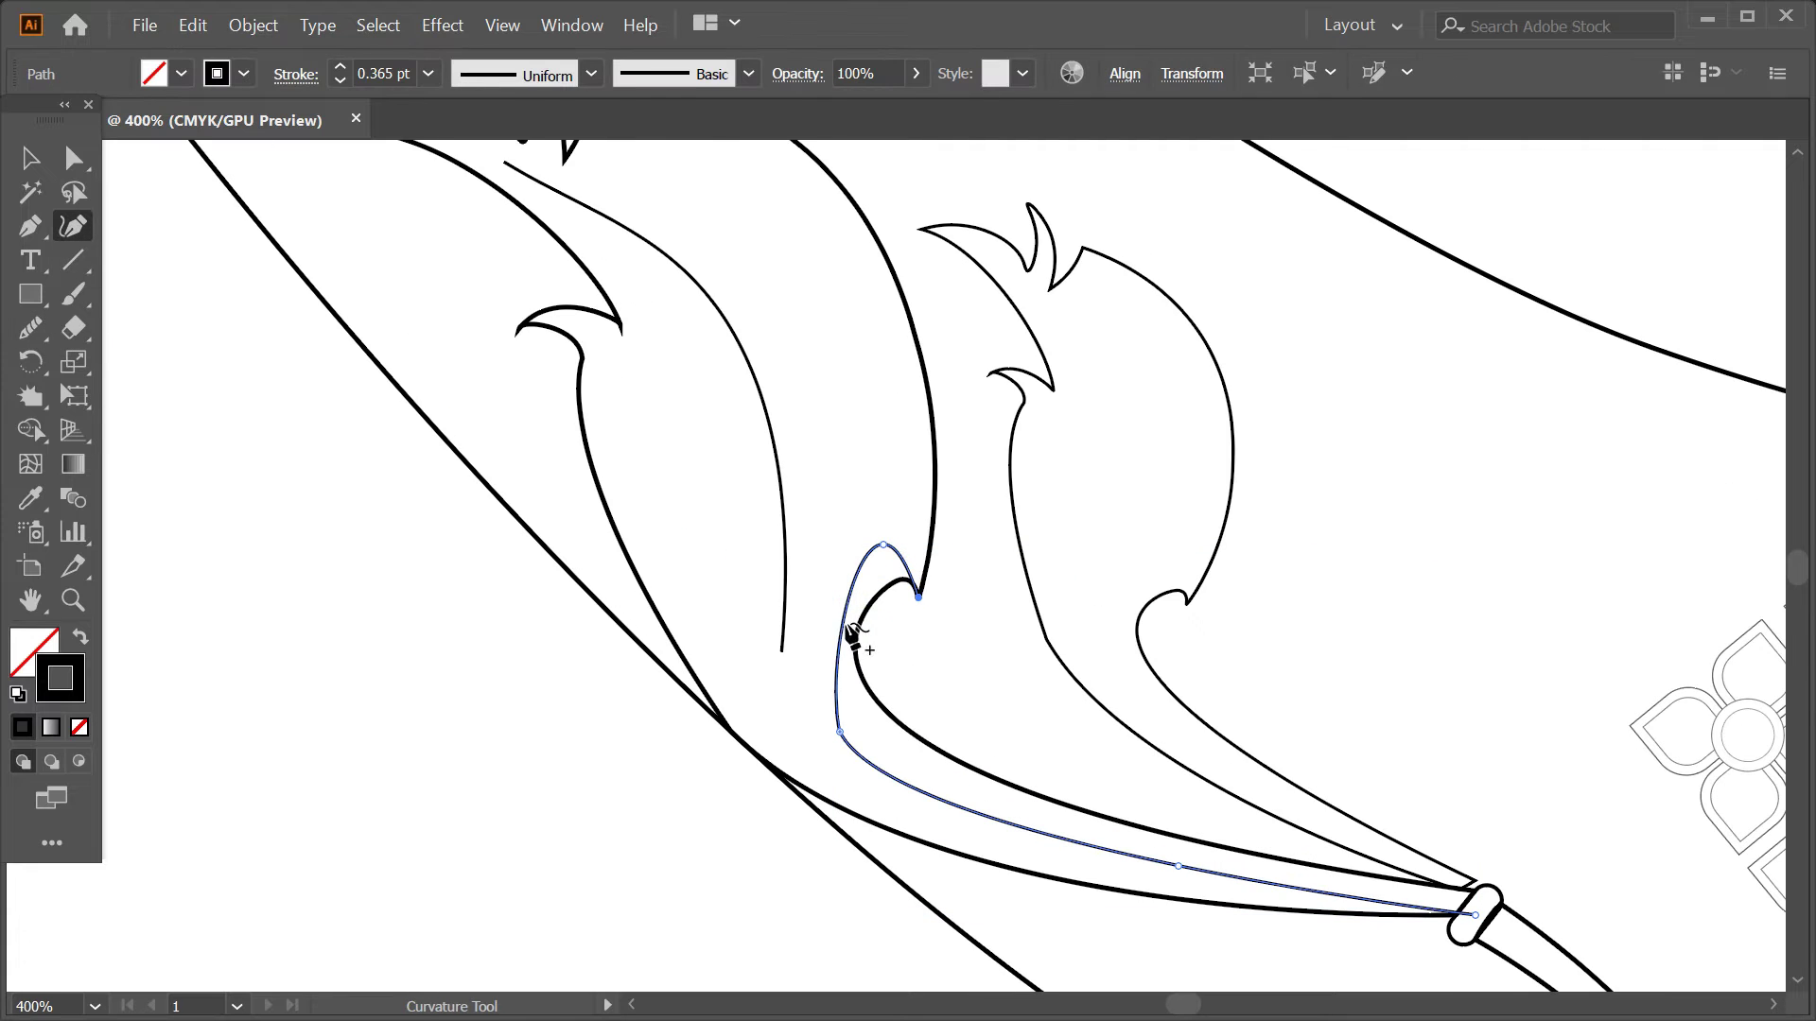
pyautogui.click(822, 605)
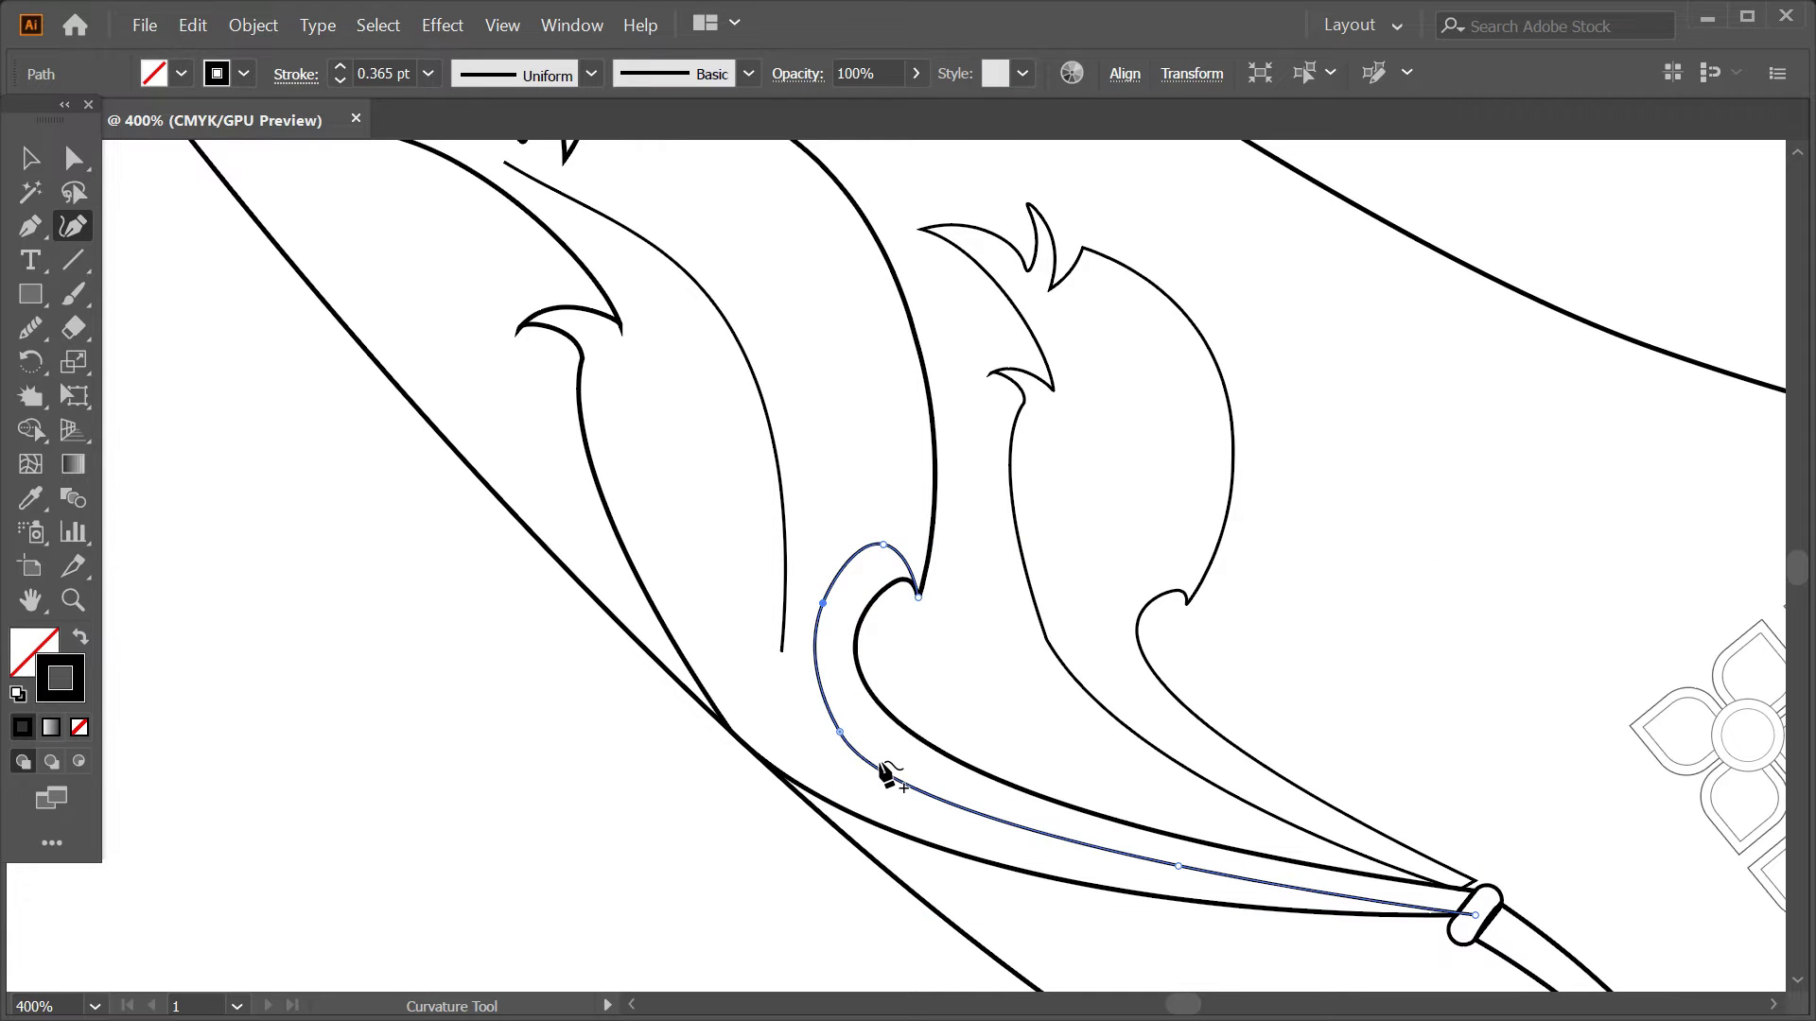
pyautogui.press('v')
pyautogui.hotkey('ctrl', '-')
pyautogui.hotkey('ctrl', '-')
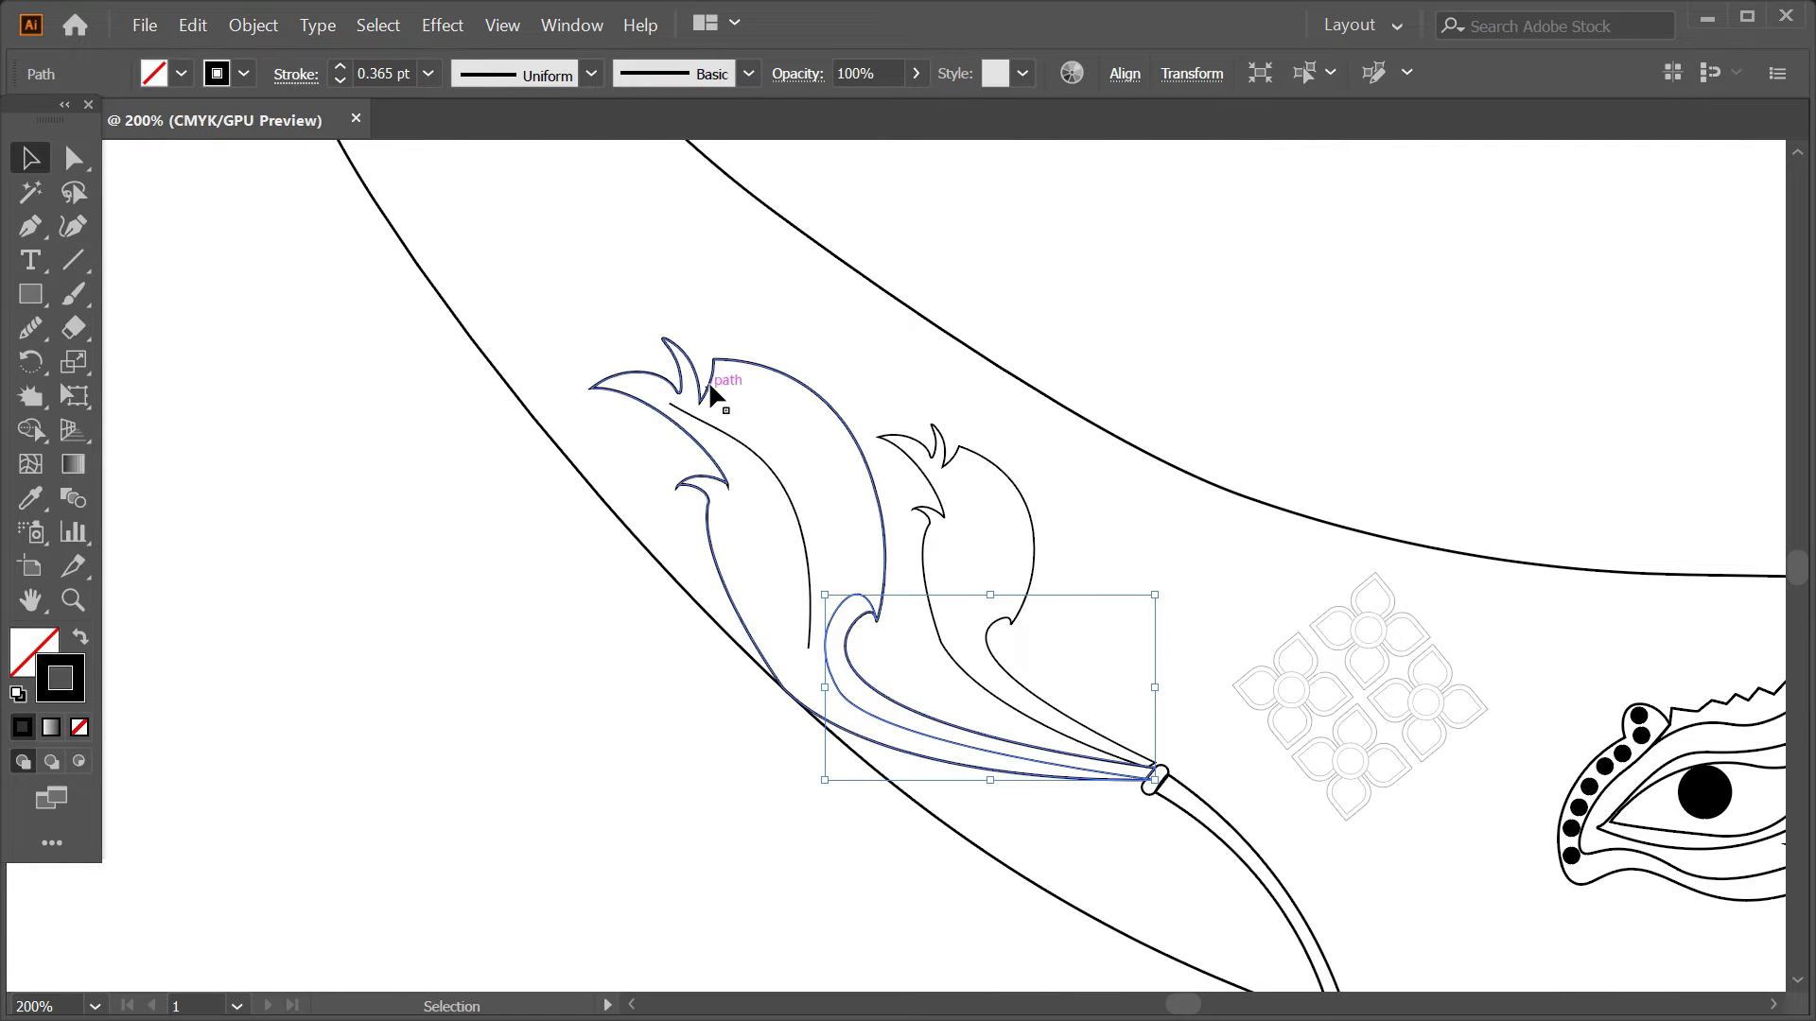
# - Draw a curved vein inside the large leaf running toward the leaf top
pyautogui.press('p')
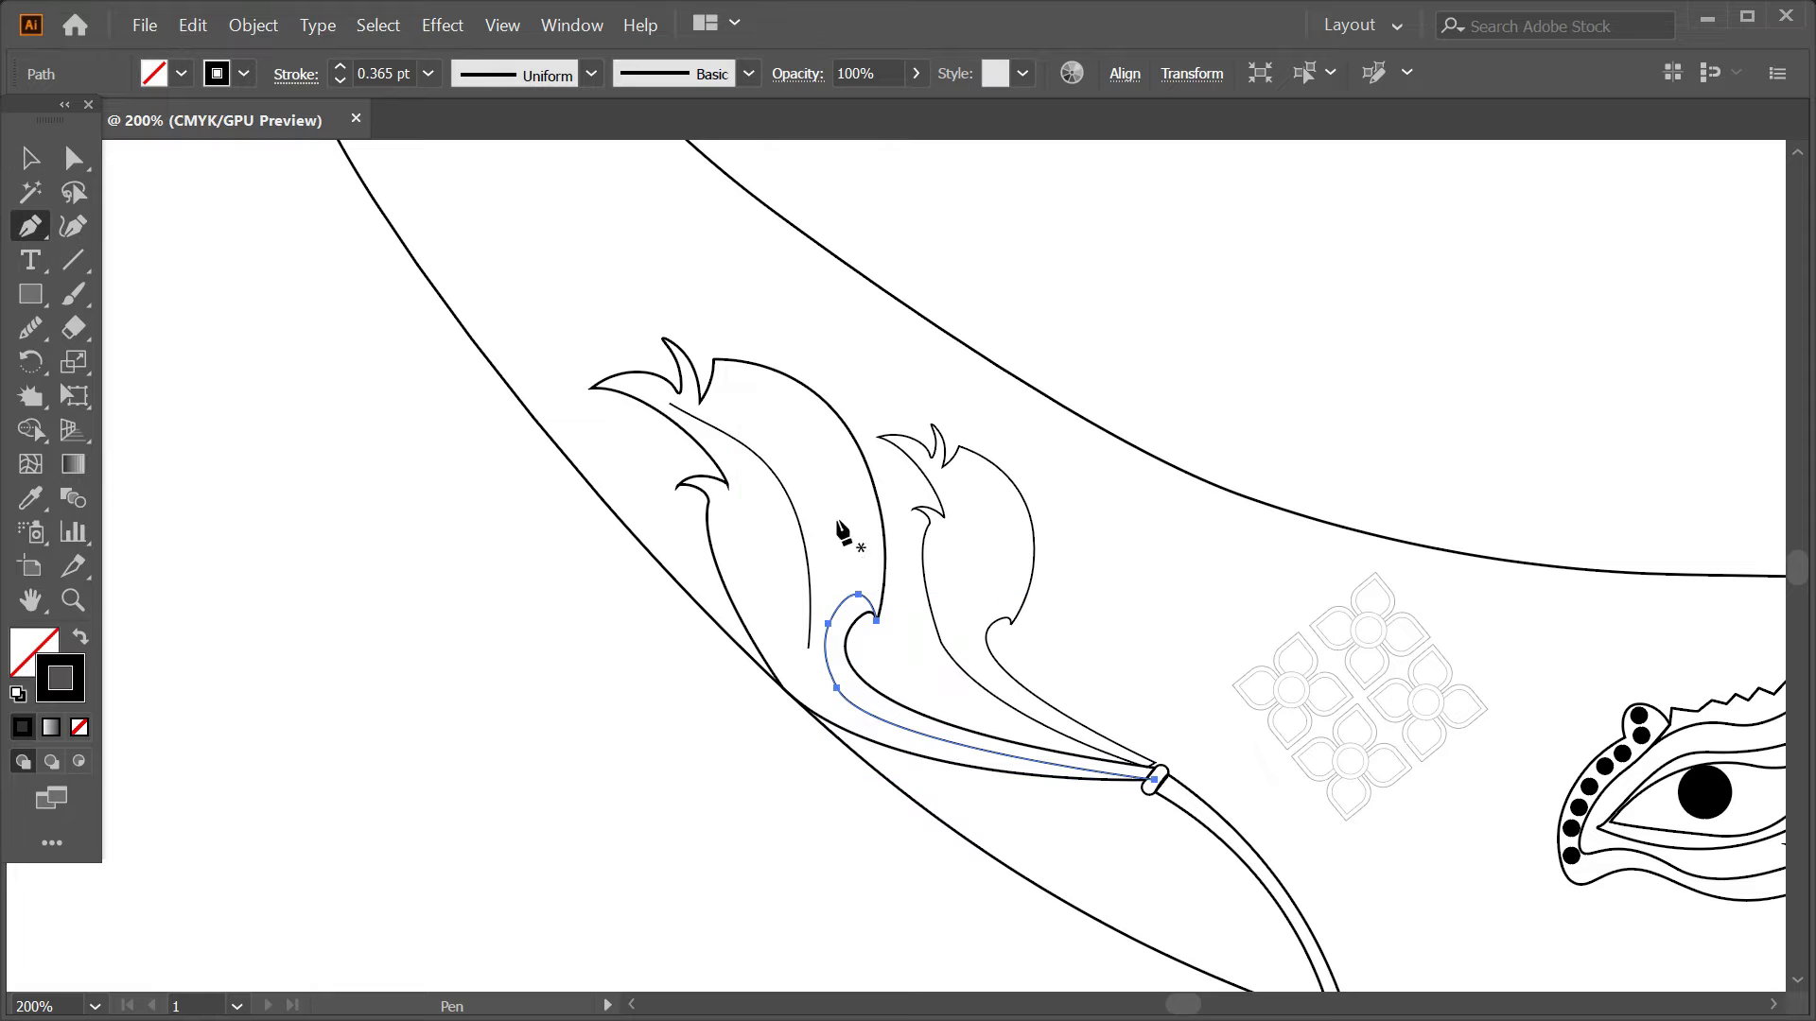
pyautogui.click(837, 539)
pyautogui.moveTo(715, 360); pyautogui.dragTo(565, 296)
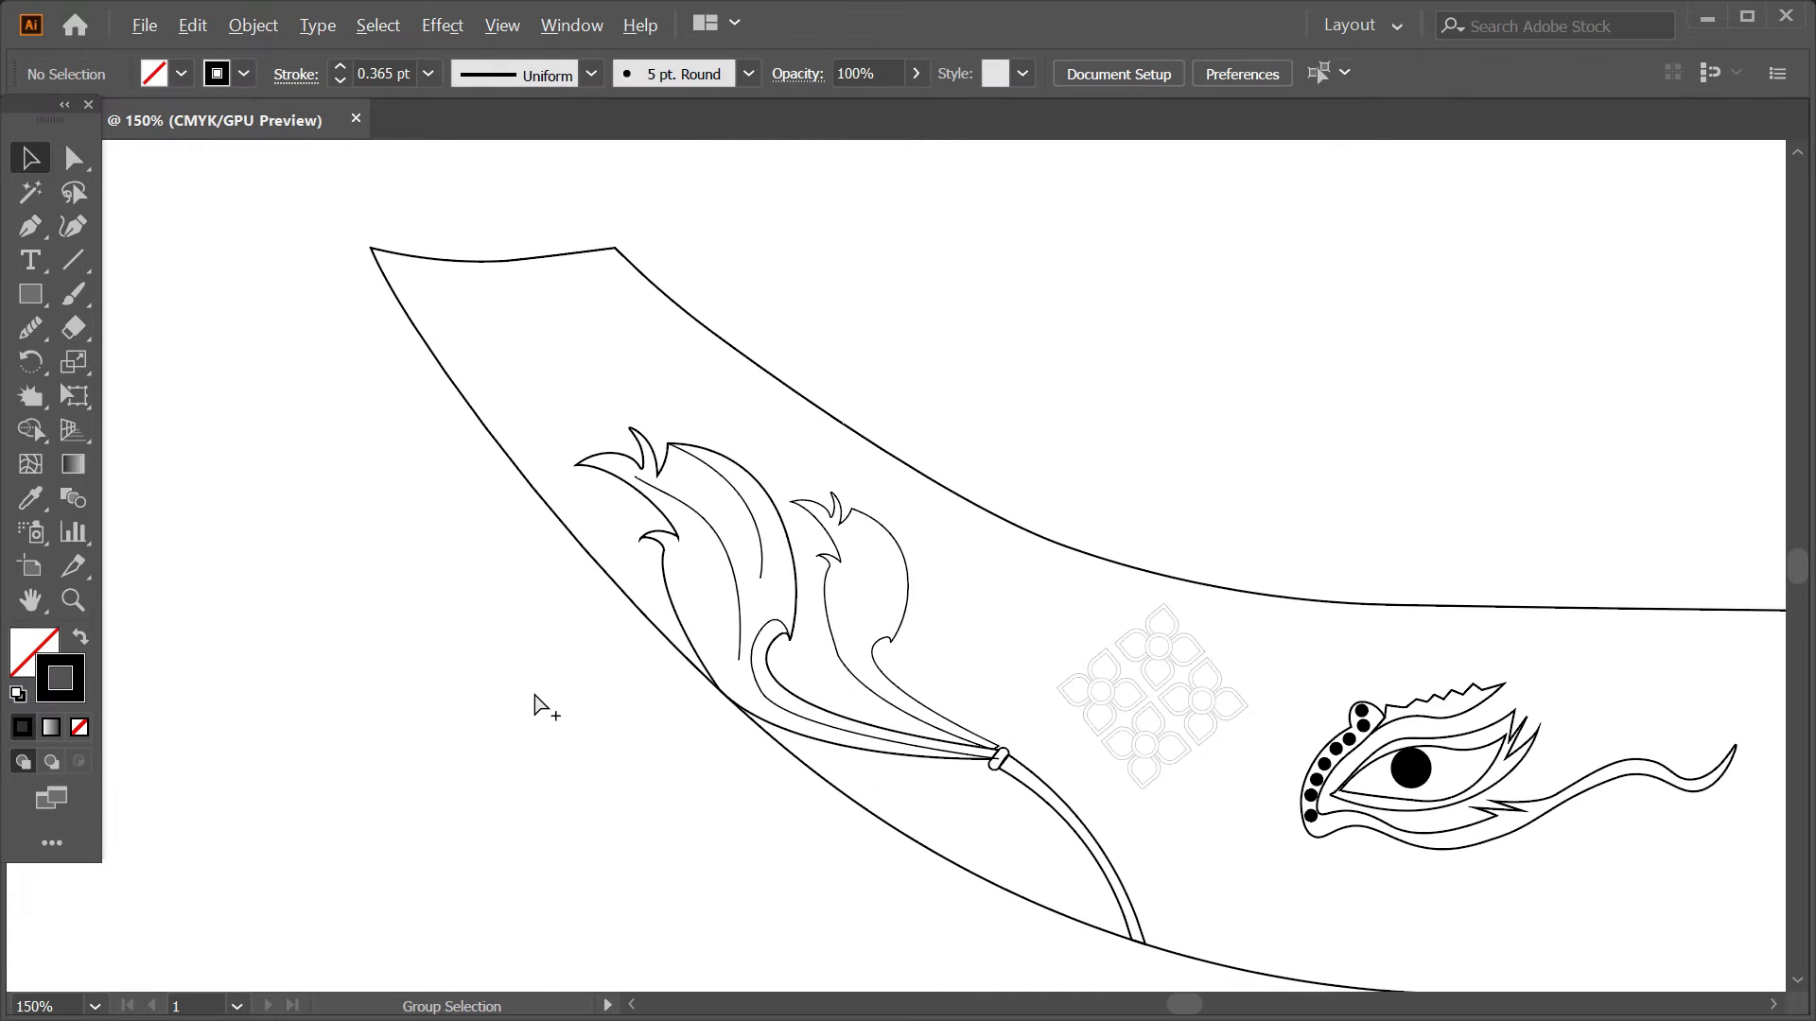
pyautogui.scroll(-1, 534, 705)
pyautogui.moveTo(539, 706); pyautogui.dragTo(618, 631)
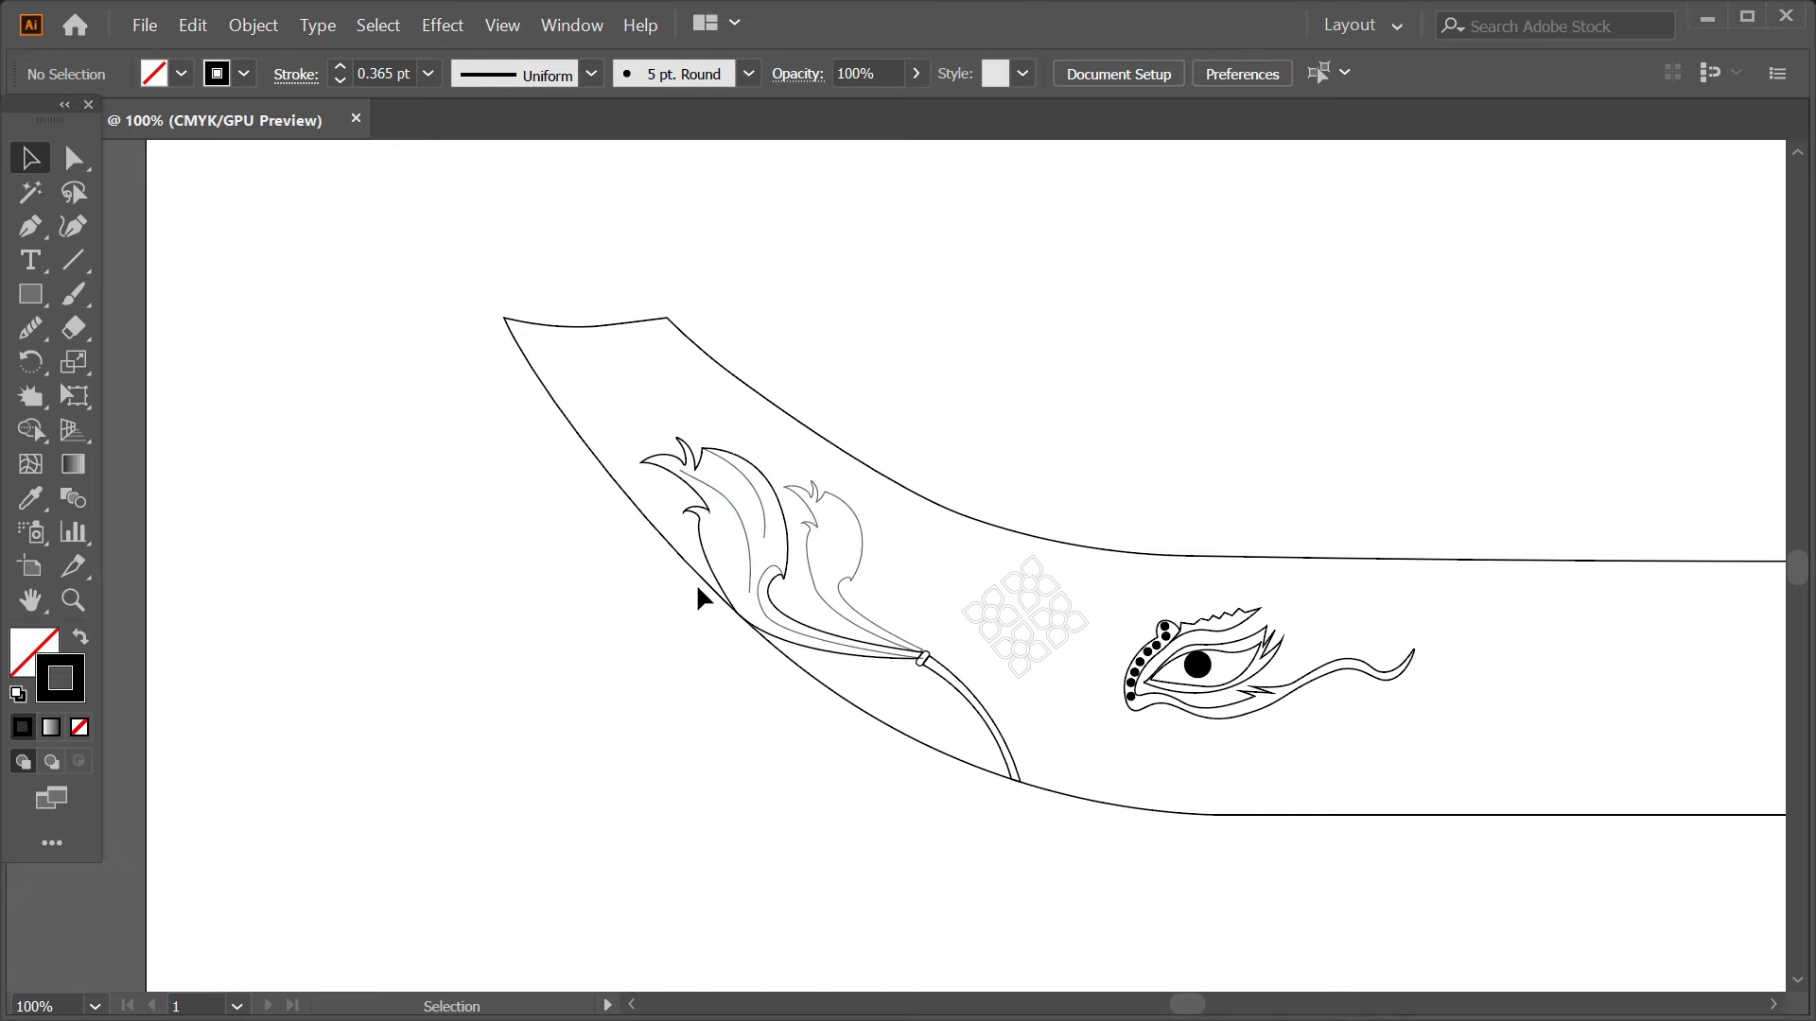
pyautogui.press('p')
pyautogui.scroll(1, 820, 568)
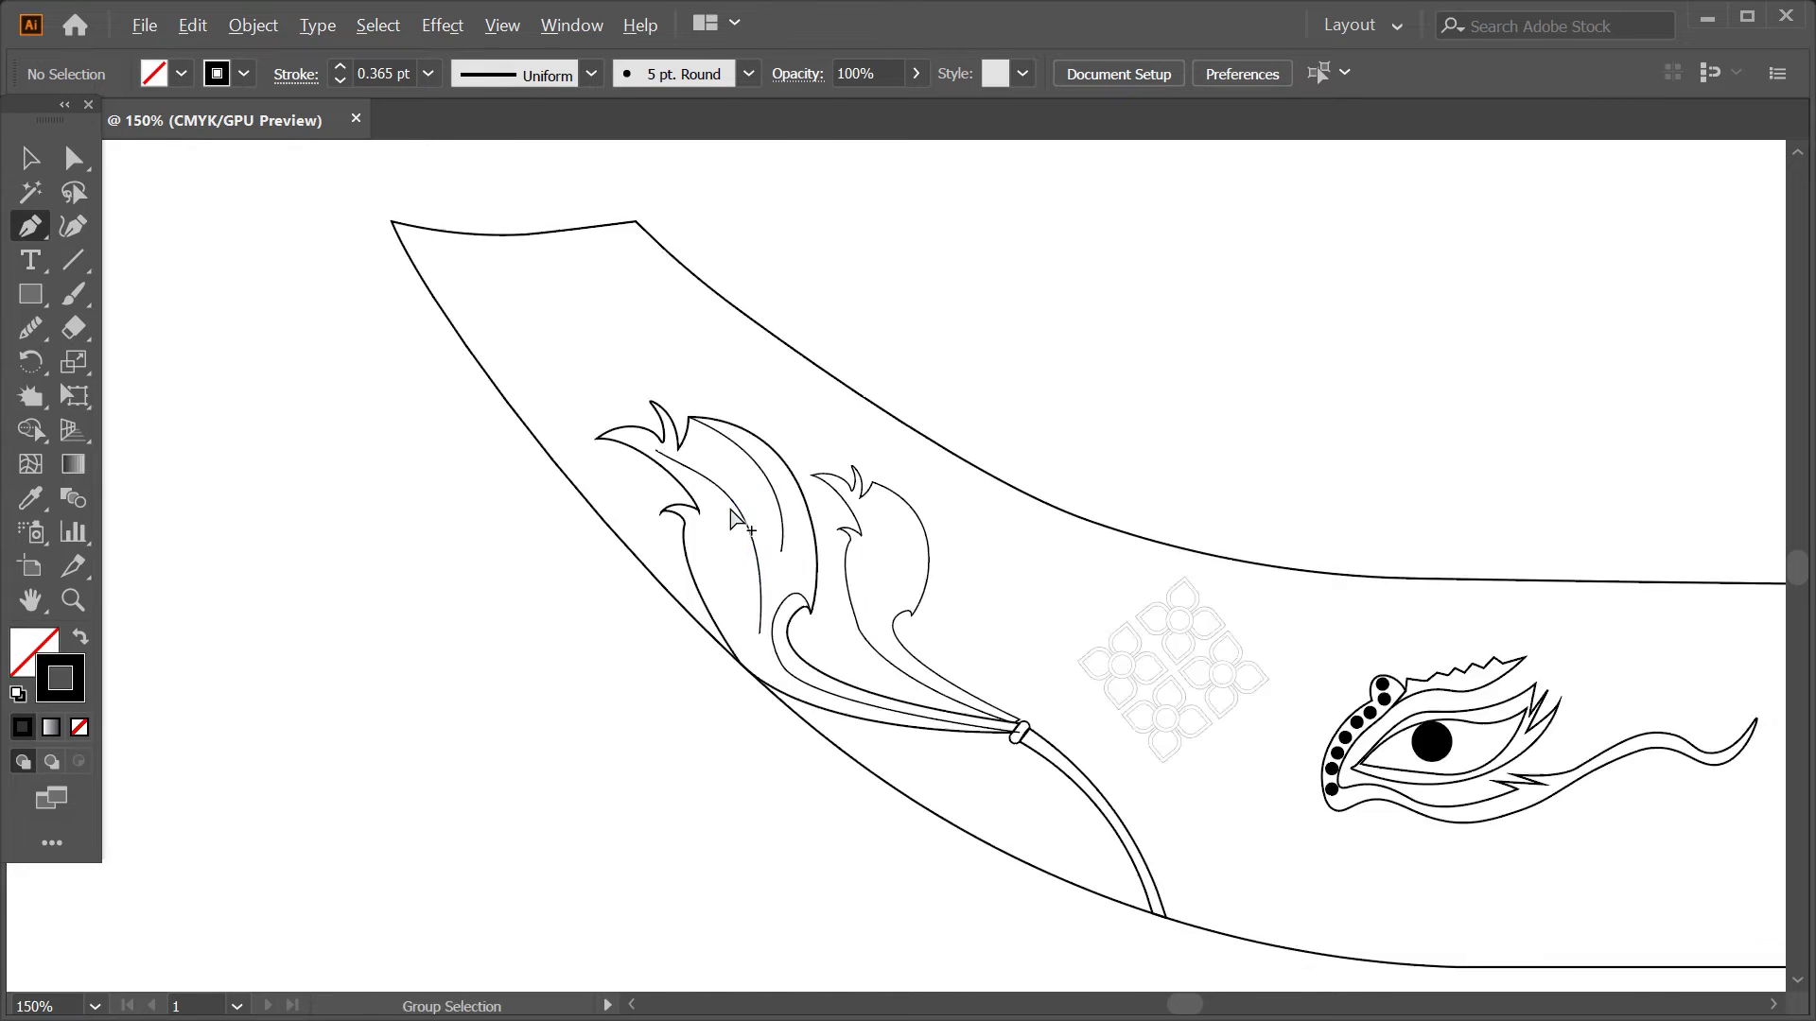
pyautogui.scroll(2, 819, 568)
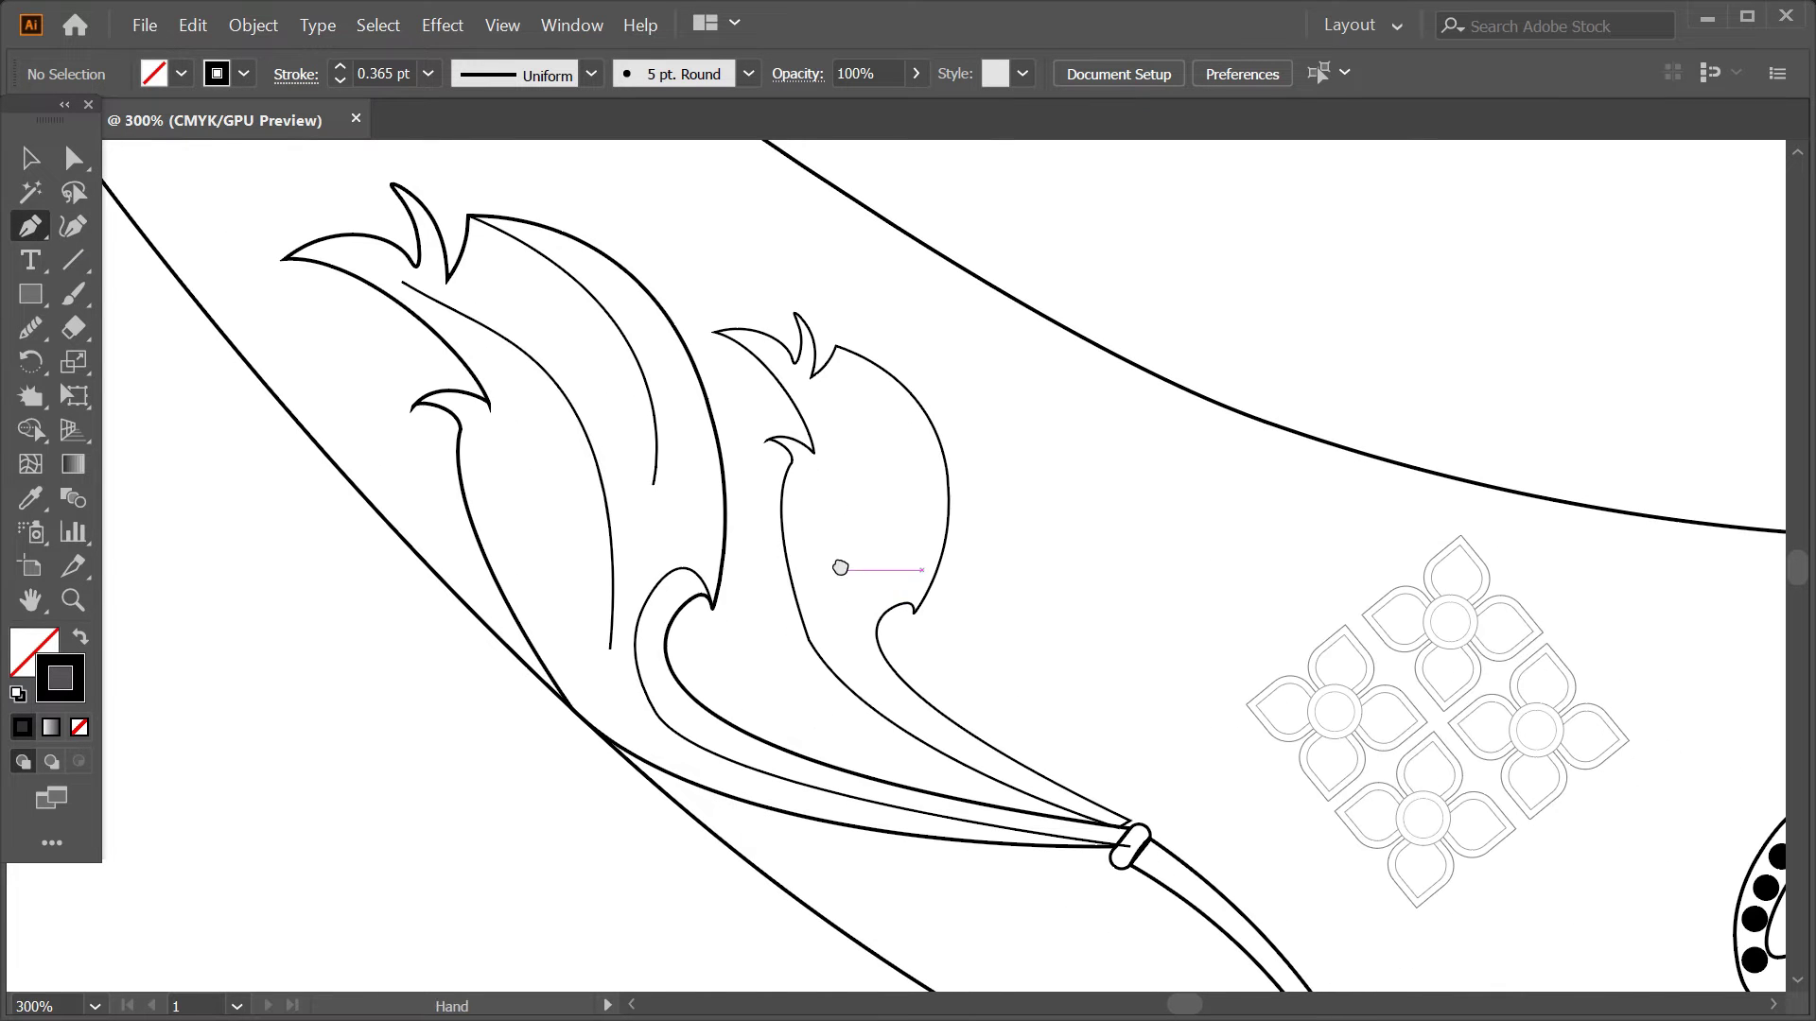
# - Draw a curved line from the leaf knot into the smaller leaf, hooking its tip
pyautogui.click(1124, 824)
pyautogui.moveTo(844, 642)
pyautogui.mouseDown()
pyautogui.moveTo(835, 603)
pyautogui.moveTo(922, 659)
pyautogui.mouseUp()
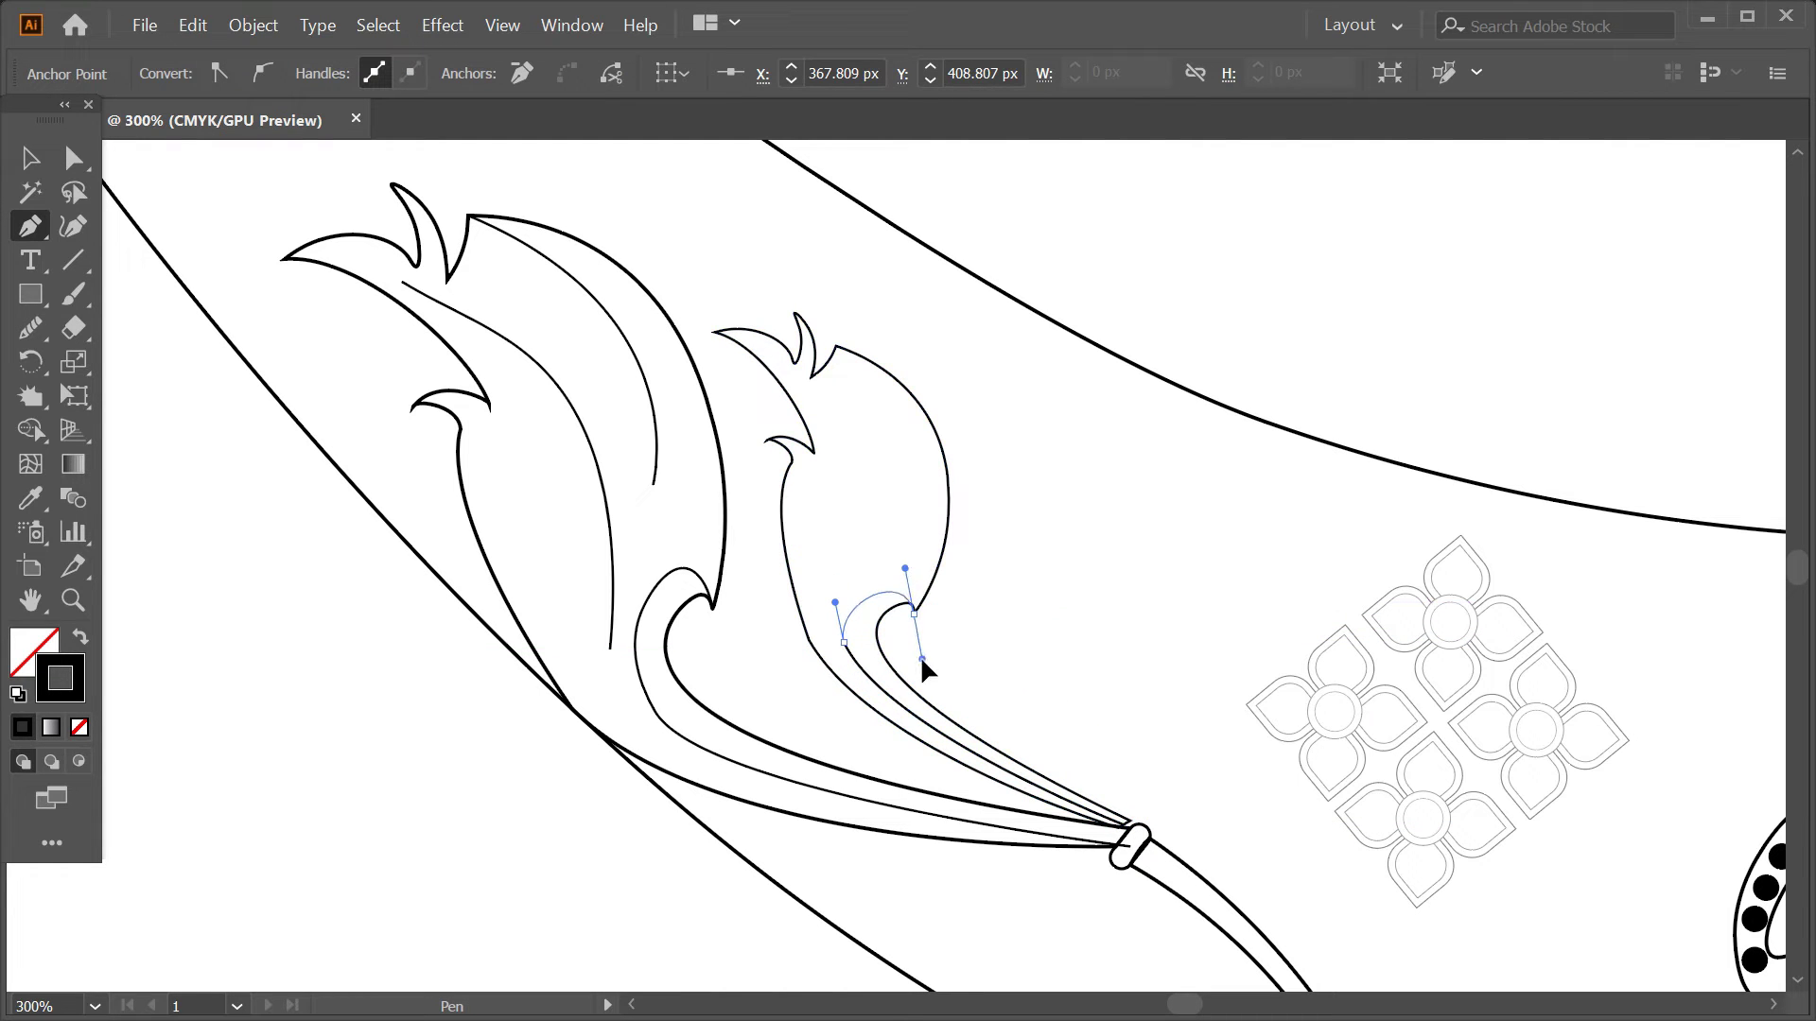
pyautogui.press('v')
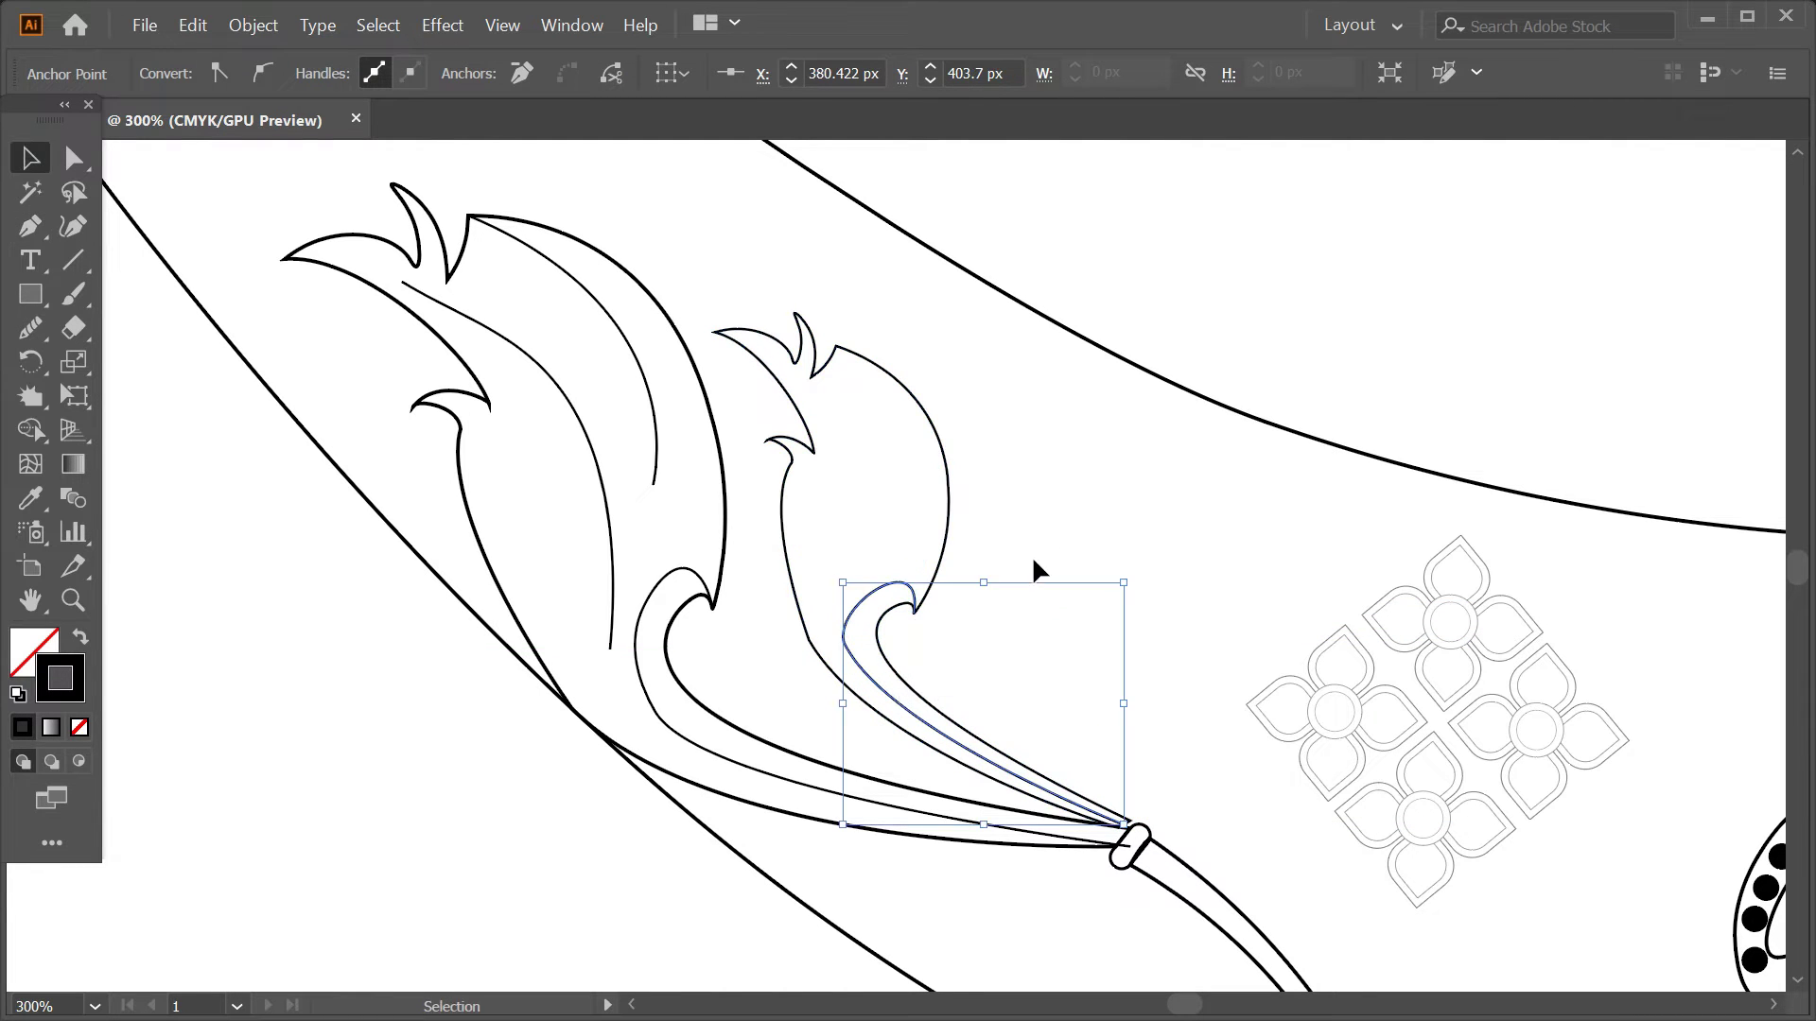
pyautogui.click(1031, 554)
pyautogui.click(865, 610)
pyautogui.click(71, 226)
pyautogui.moveTo(843, 641); pyautogui.dragTo(863, 616)
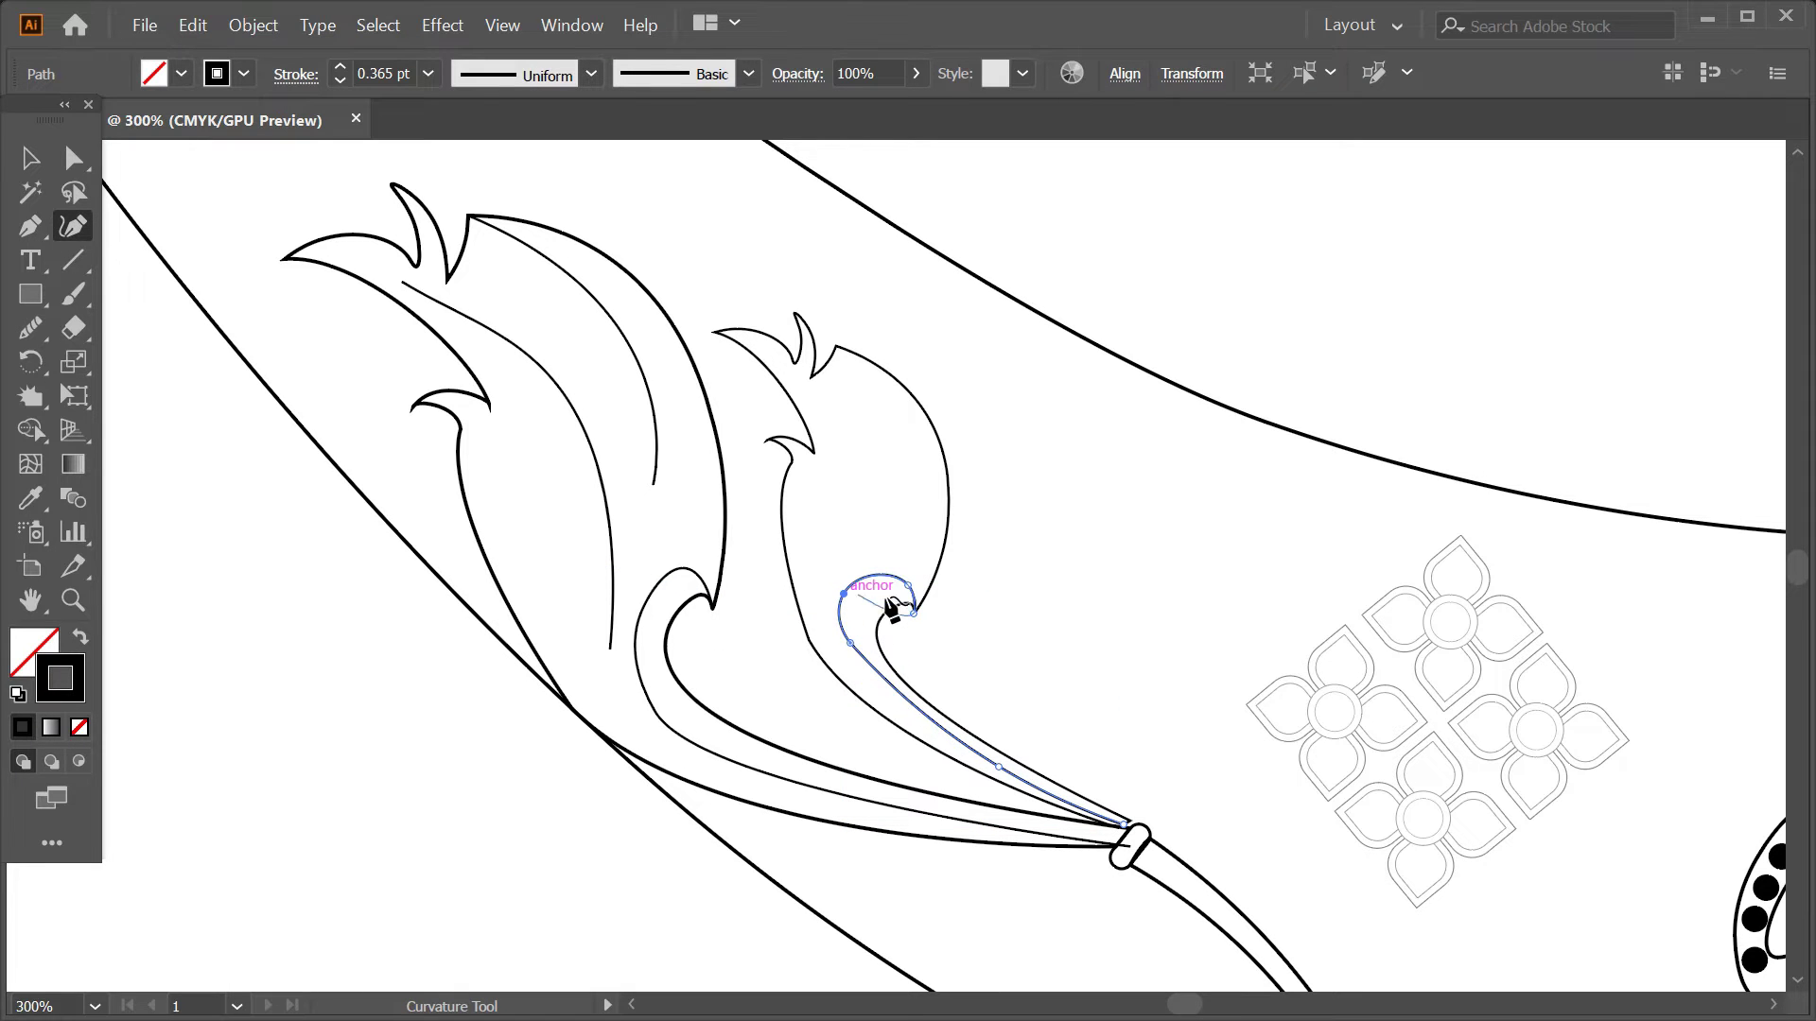
# - Draw another smoothed vein curving up toward the leaf's upper tip
pyautogui.click(31, 227)
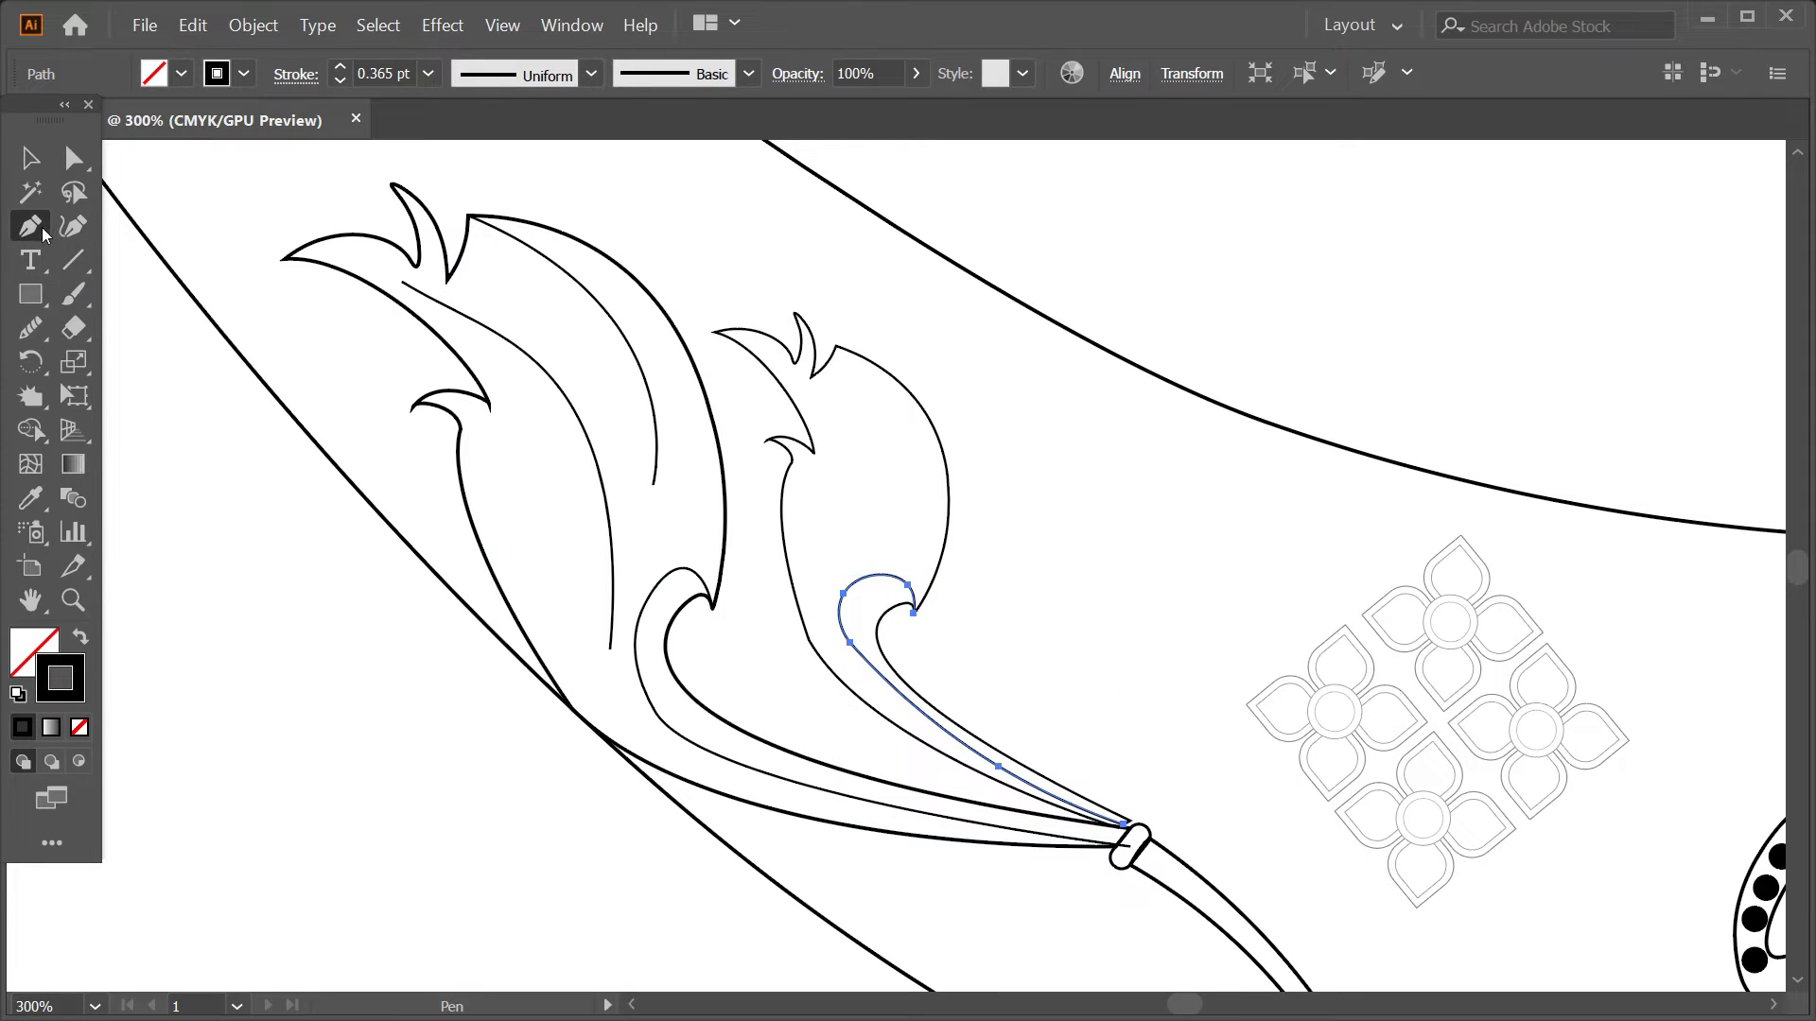
pyautogui.click(827, 560)
pyautogui.moveTo(839, 434); pyautogui.dragTo(811, 393)
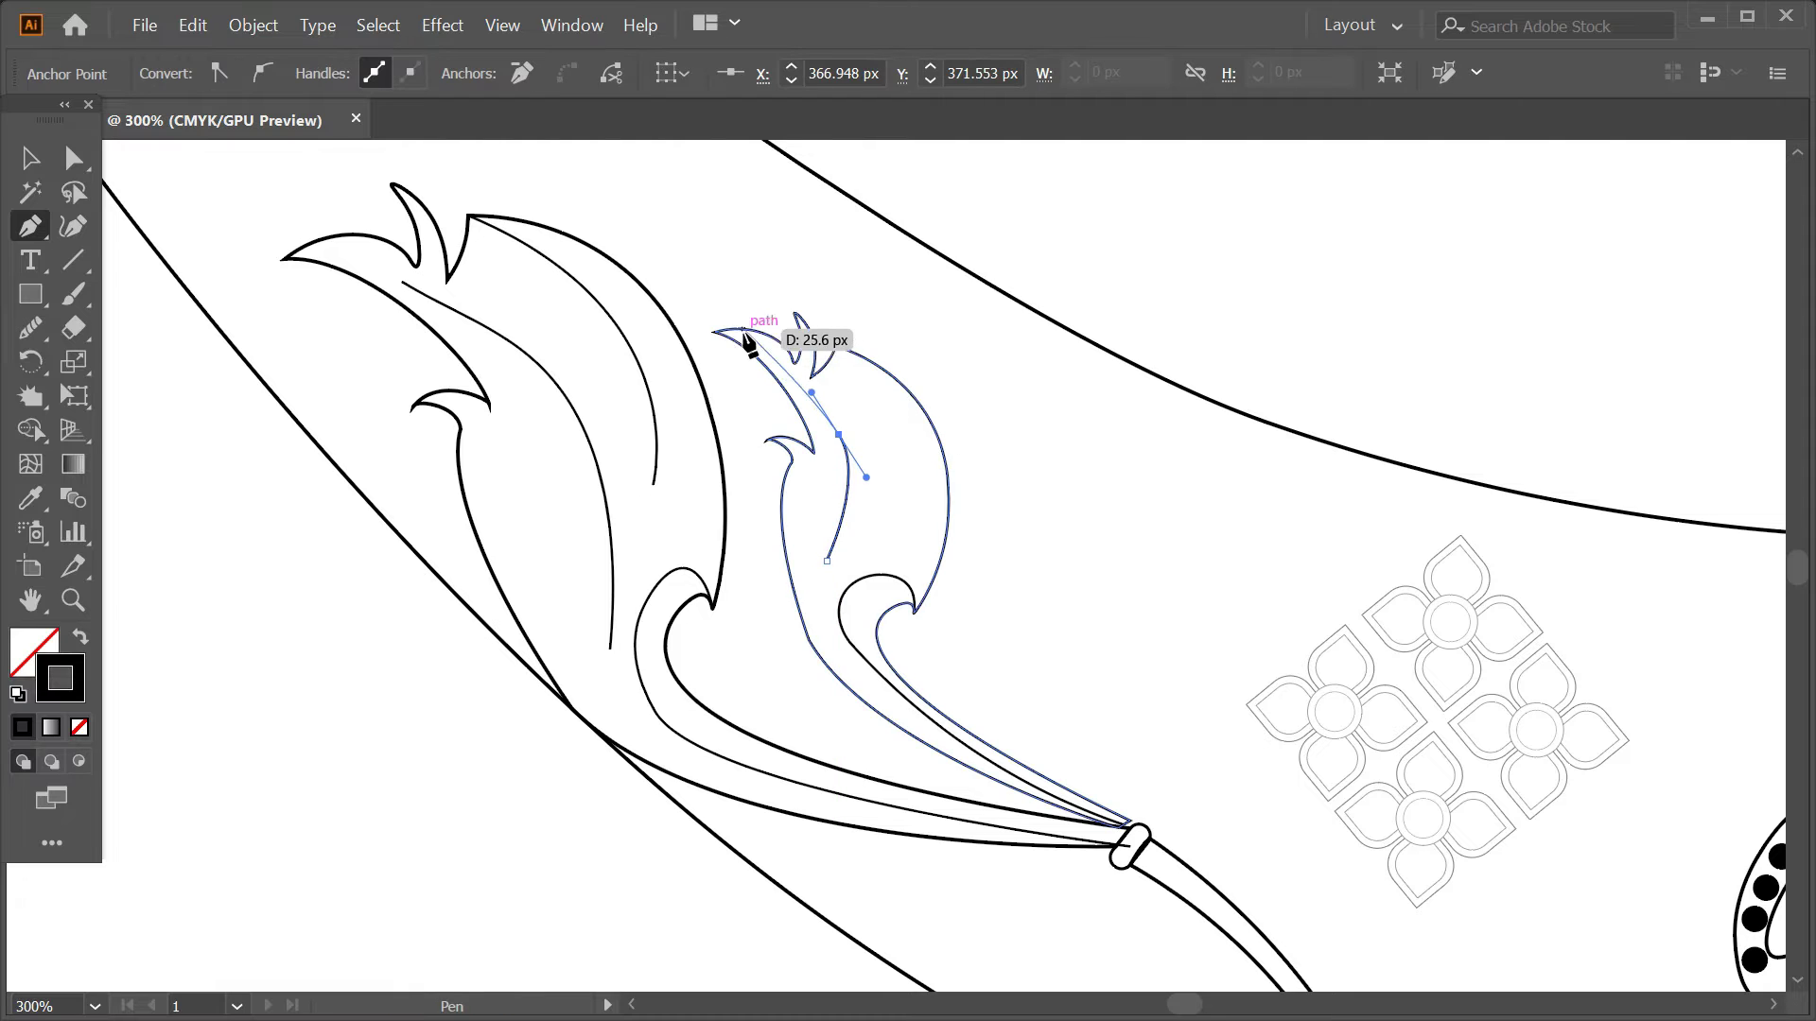
pyautogui.moveTo(714, 334); pyautogui.dragTo(653, 321)
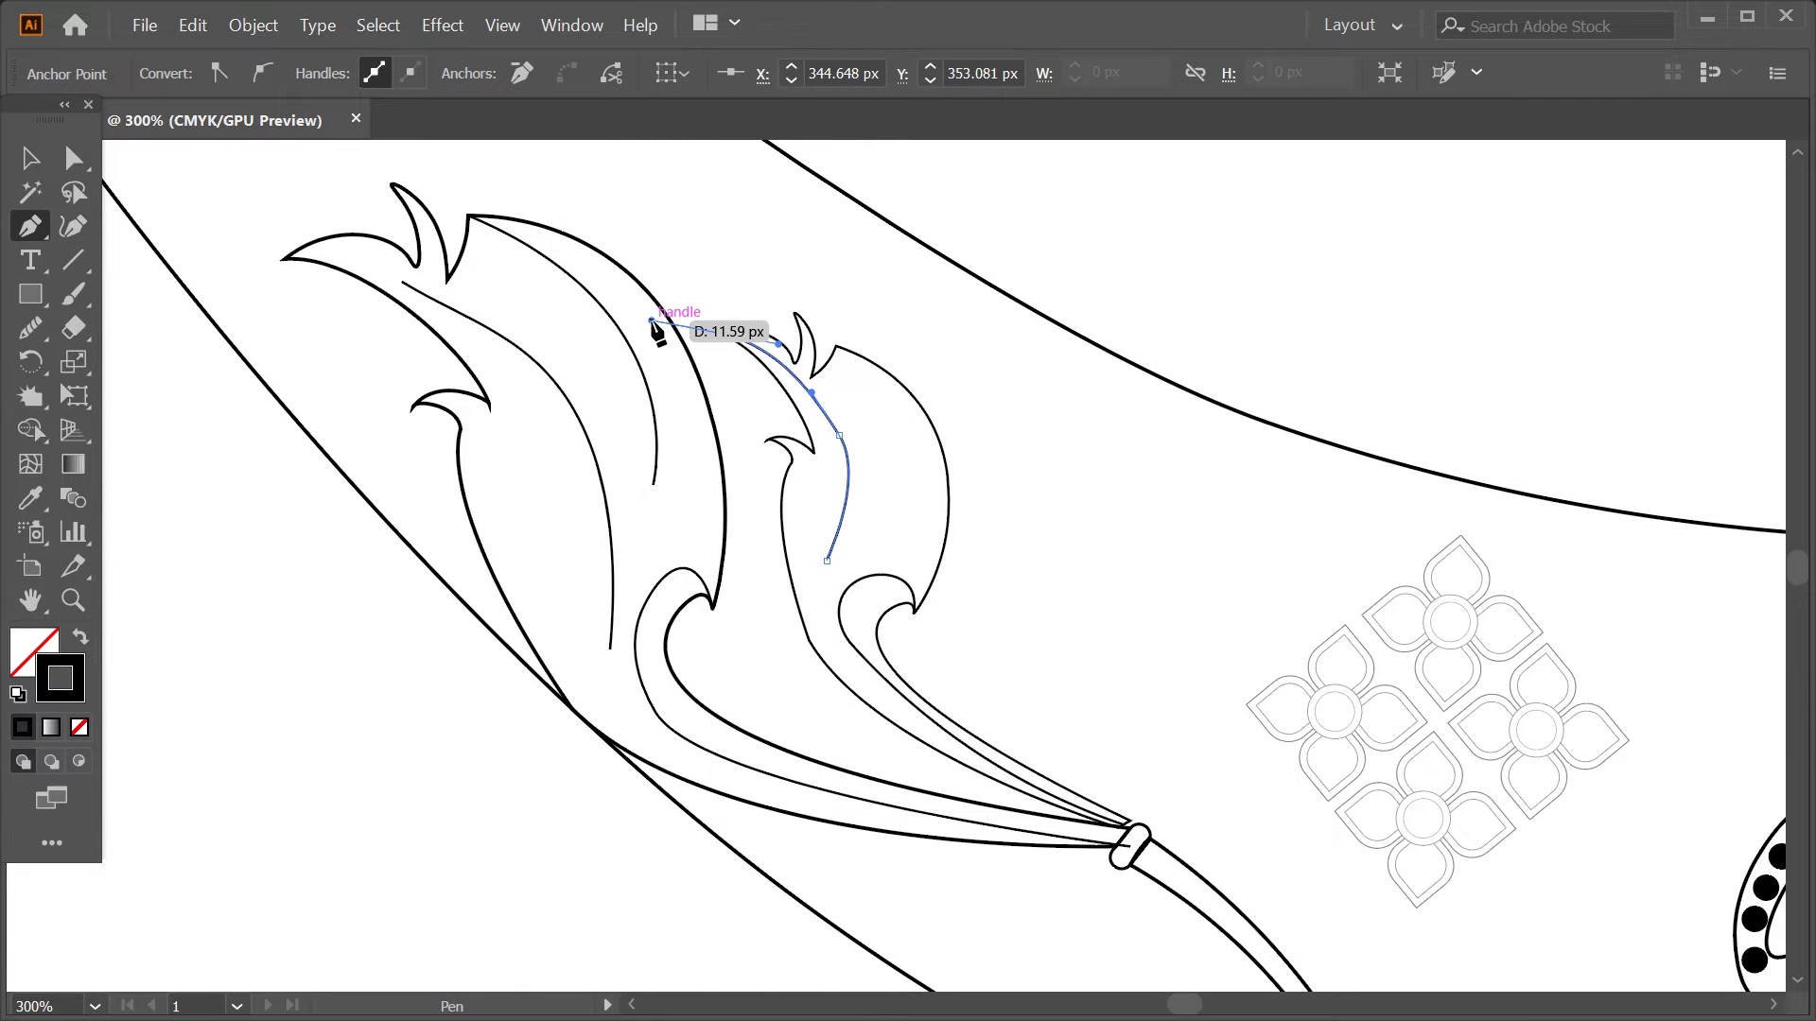
pyautogui.press('v')
pyautogui.click(36, 331)
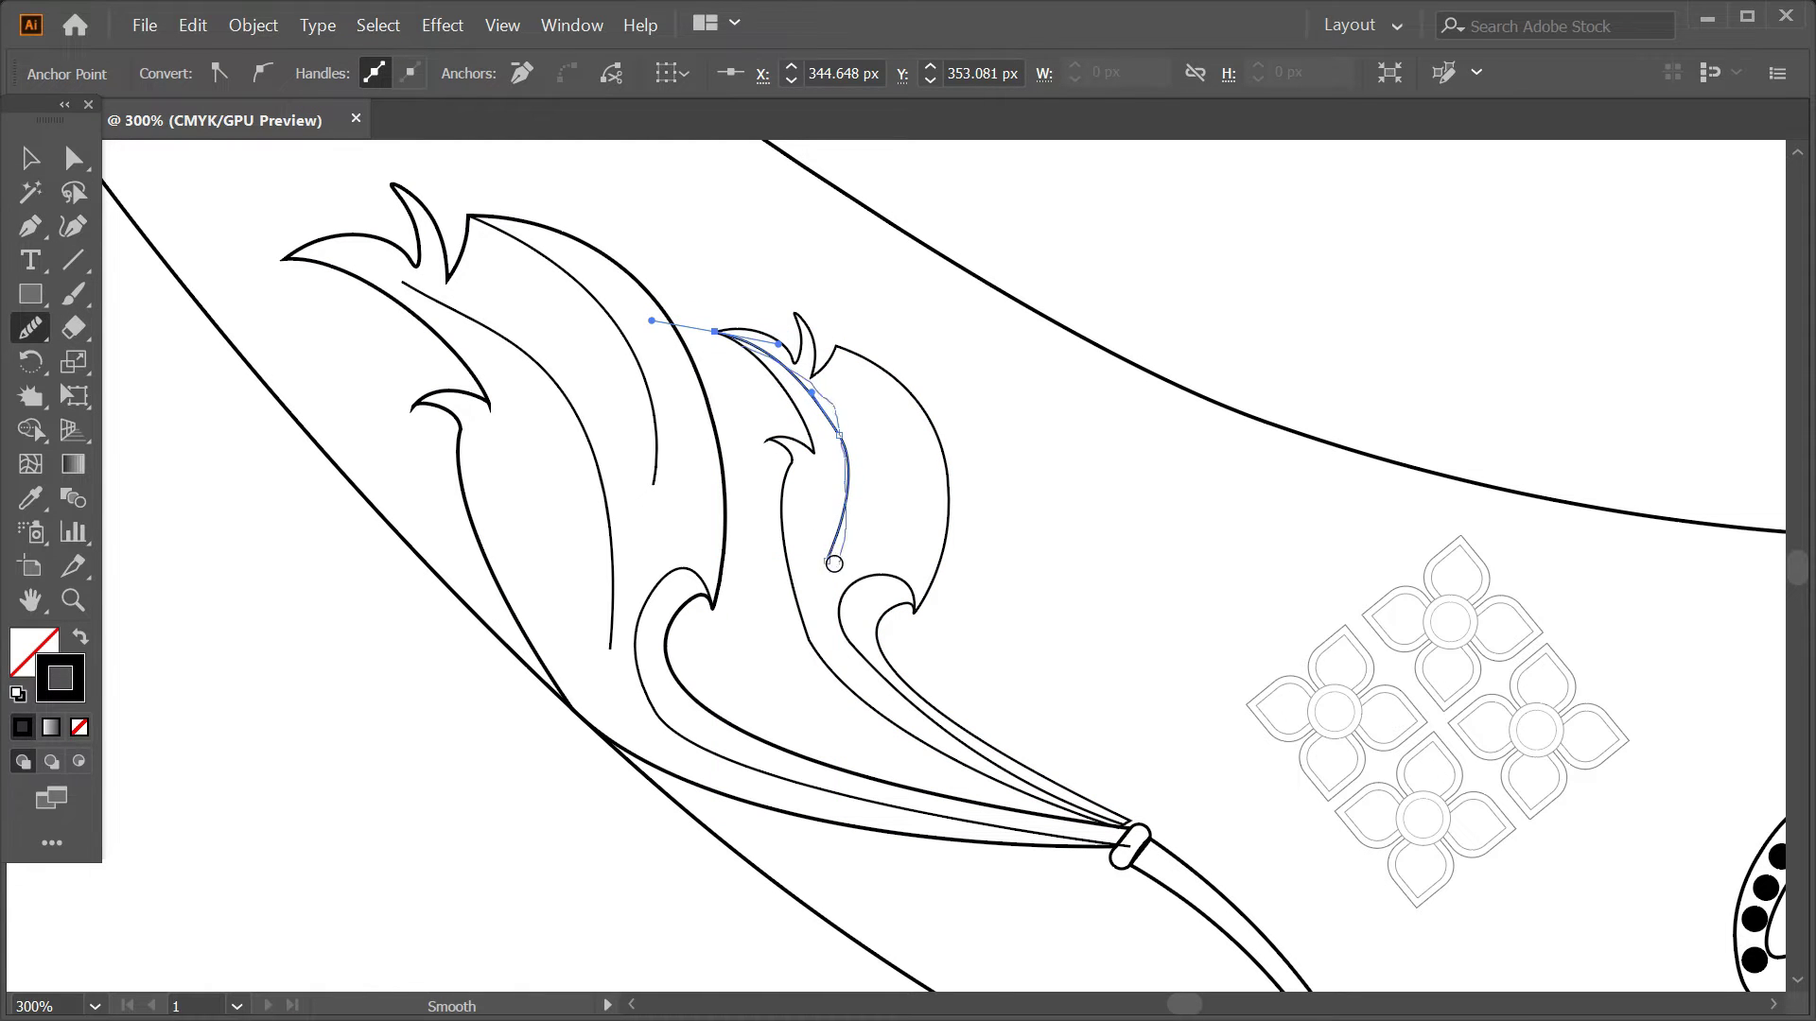
pyautogui.moveTo(834, 564); pyautogui.dragTo(832, 568)
# - Draw a third vein line curving down along the leaf's right edge
pyautogui.click(30, 227)
pyautogui.click(836, 348)
pyautogui.moveTo(914, 605); pyautogui.dragTo(838, 774)
pyautogui.press('v')
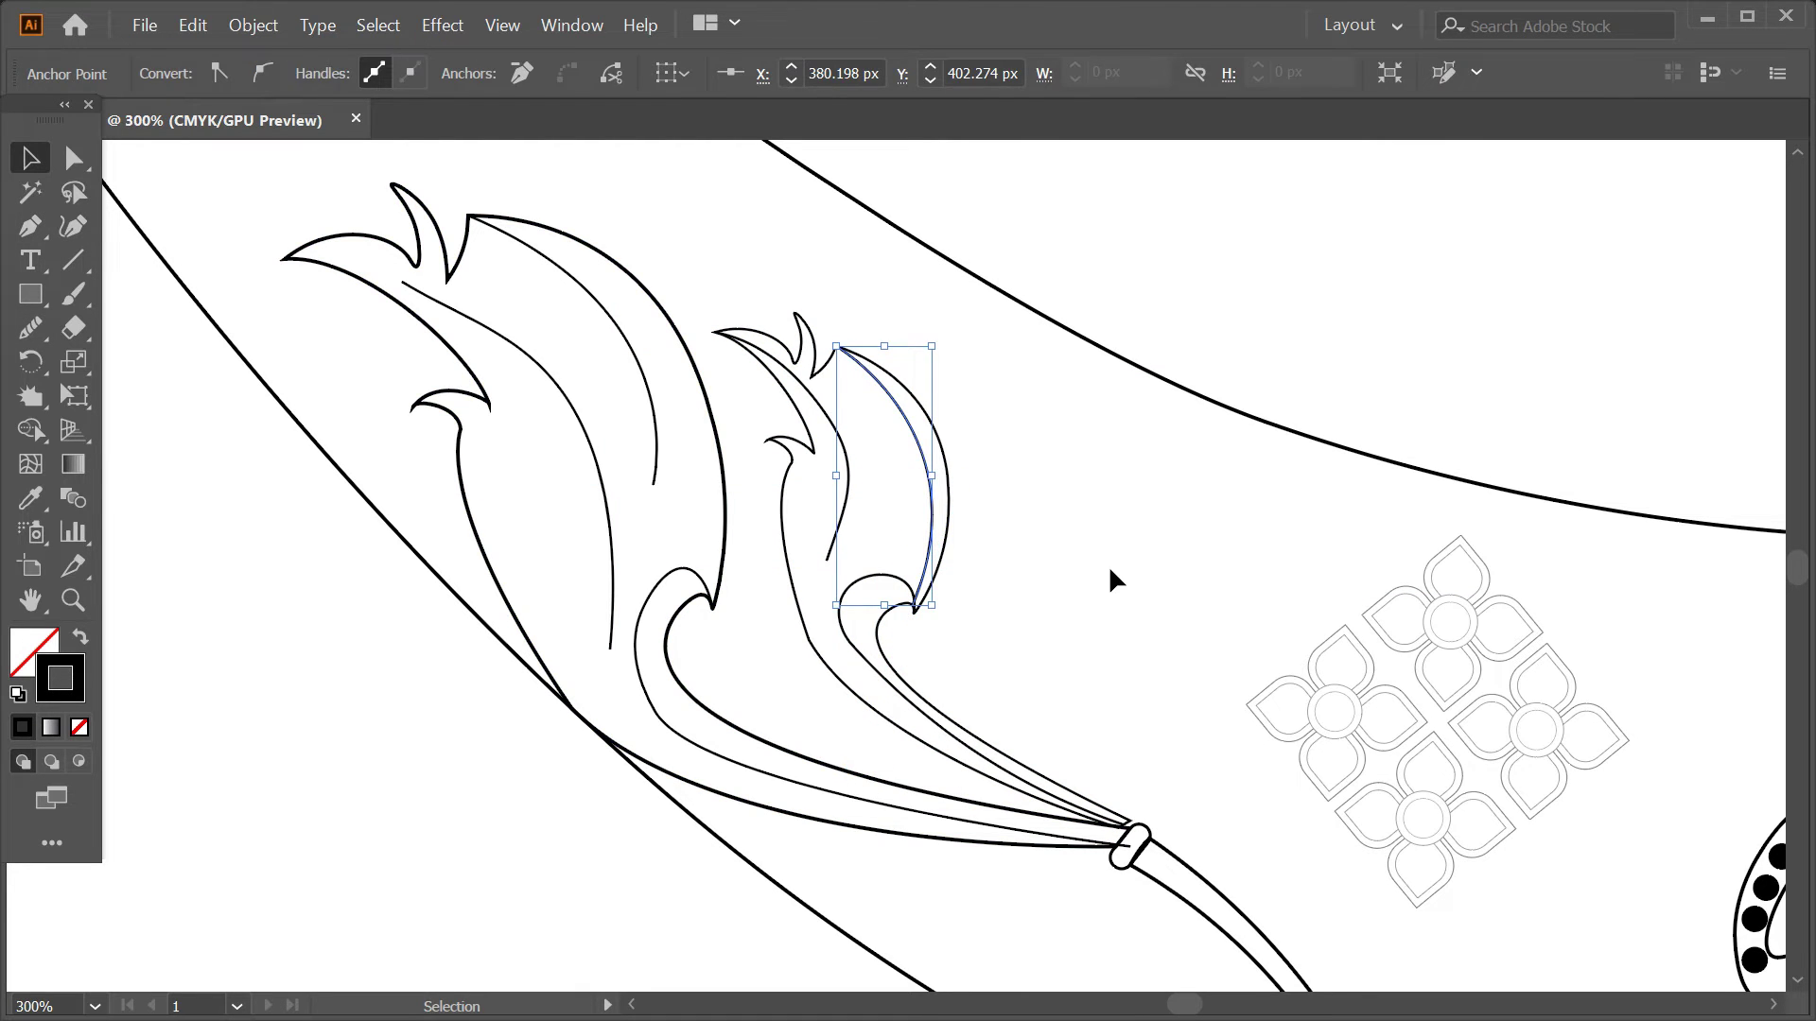
pyautogui.click(1110, 567)
pyautogui.scroll(-1, 1110, 567)
pyautogui.scroll(-3, 1071, 726)
pyautogui.moveTo(1071, 726)
pyautogui.mouseDown()
pyautogui.moveTo(937, 579)
pyautogui.moveTo(993, 535)
pyautogui.mouseUp()
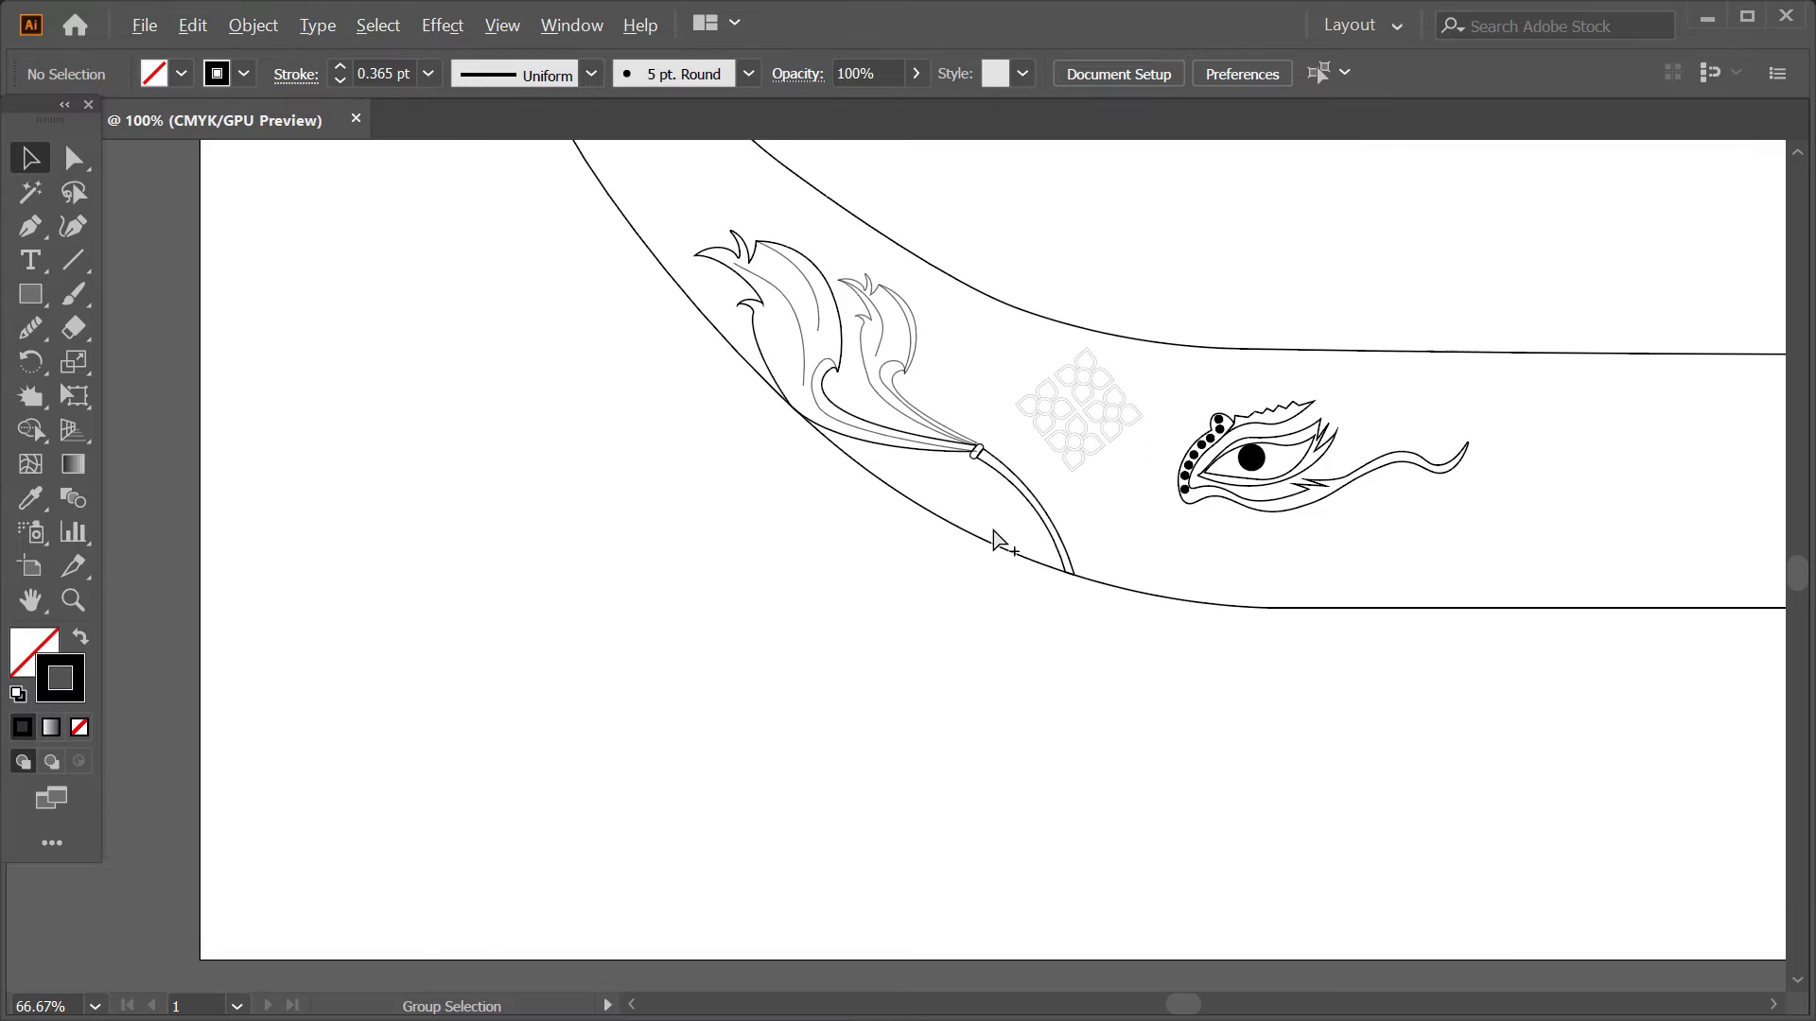
# - Select the whole lattice motif, try a rotation, undo it and nudge the motif slightly
pyautogui.scroll(1, 1002, 567)
pyautogui.click(1019, 468)
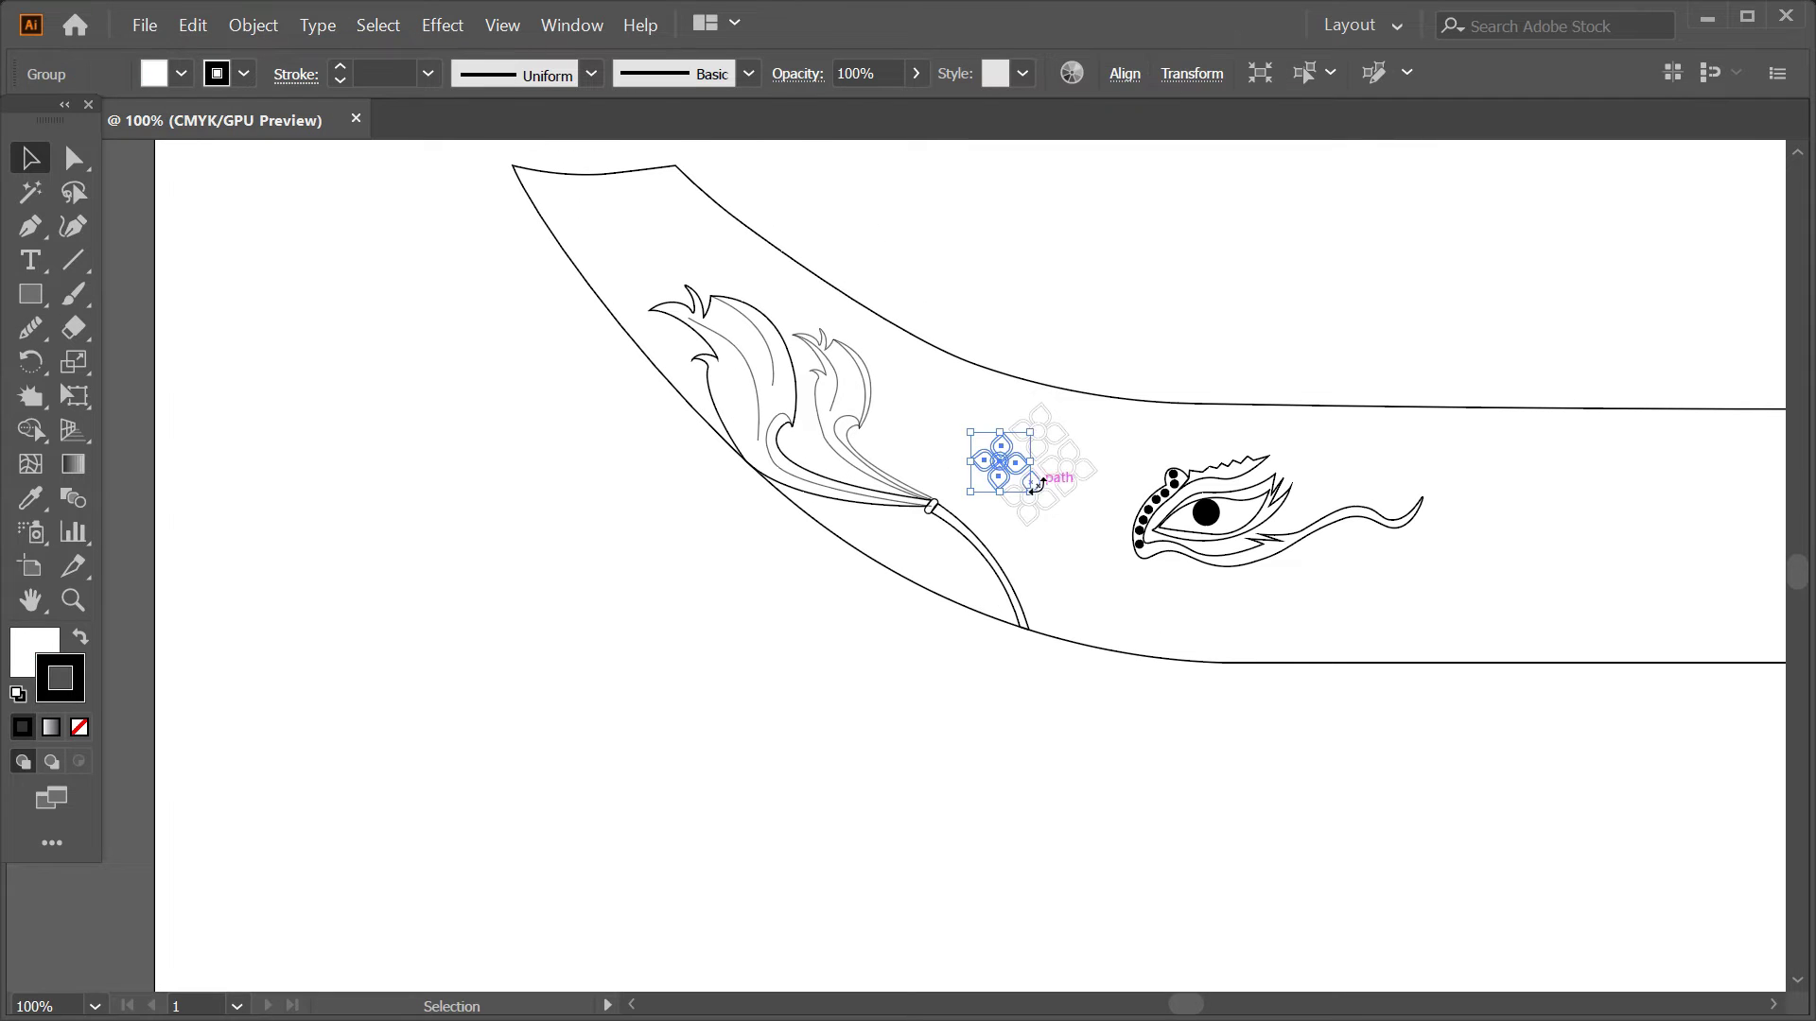
pyautogui.keyDown('shift'); pyautogui.click(1042, 428); pyautogui.keyUp('shift')
pyautogui.keyDown('shift'); pyautogui.click(1038, 510); pyautogui.keyUp('shift')
pyautogui.keyDown('shift'); pyautogui.click(1083, 472); pyautogui.keyUp('shift')
pyautogui.moveTo(1106, 392); pyautogui.dragTo(1101, 361)
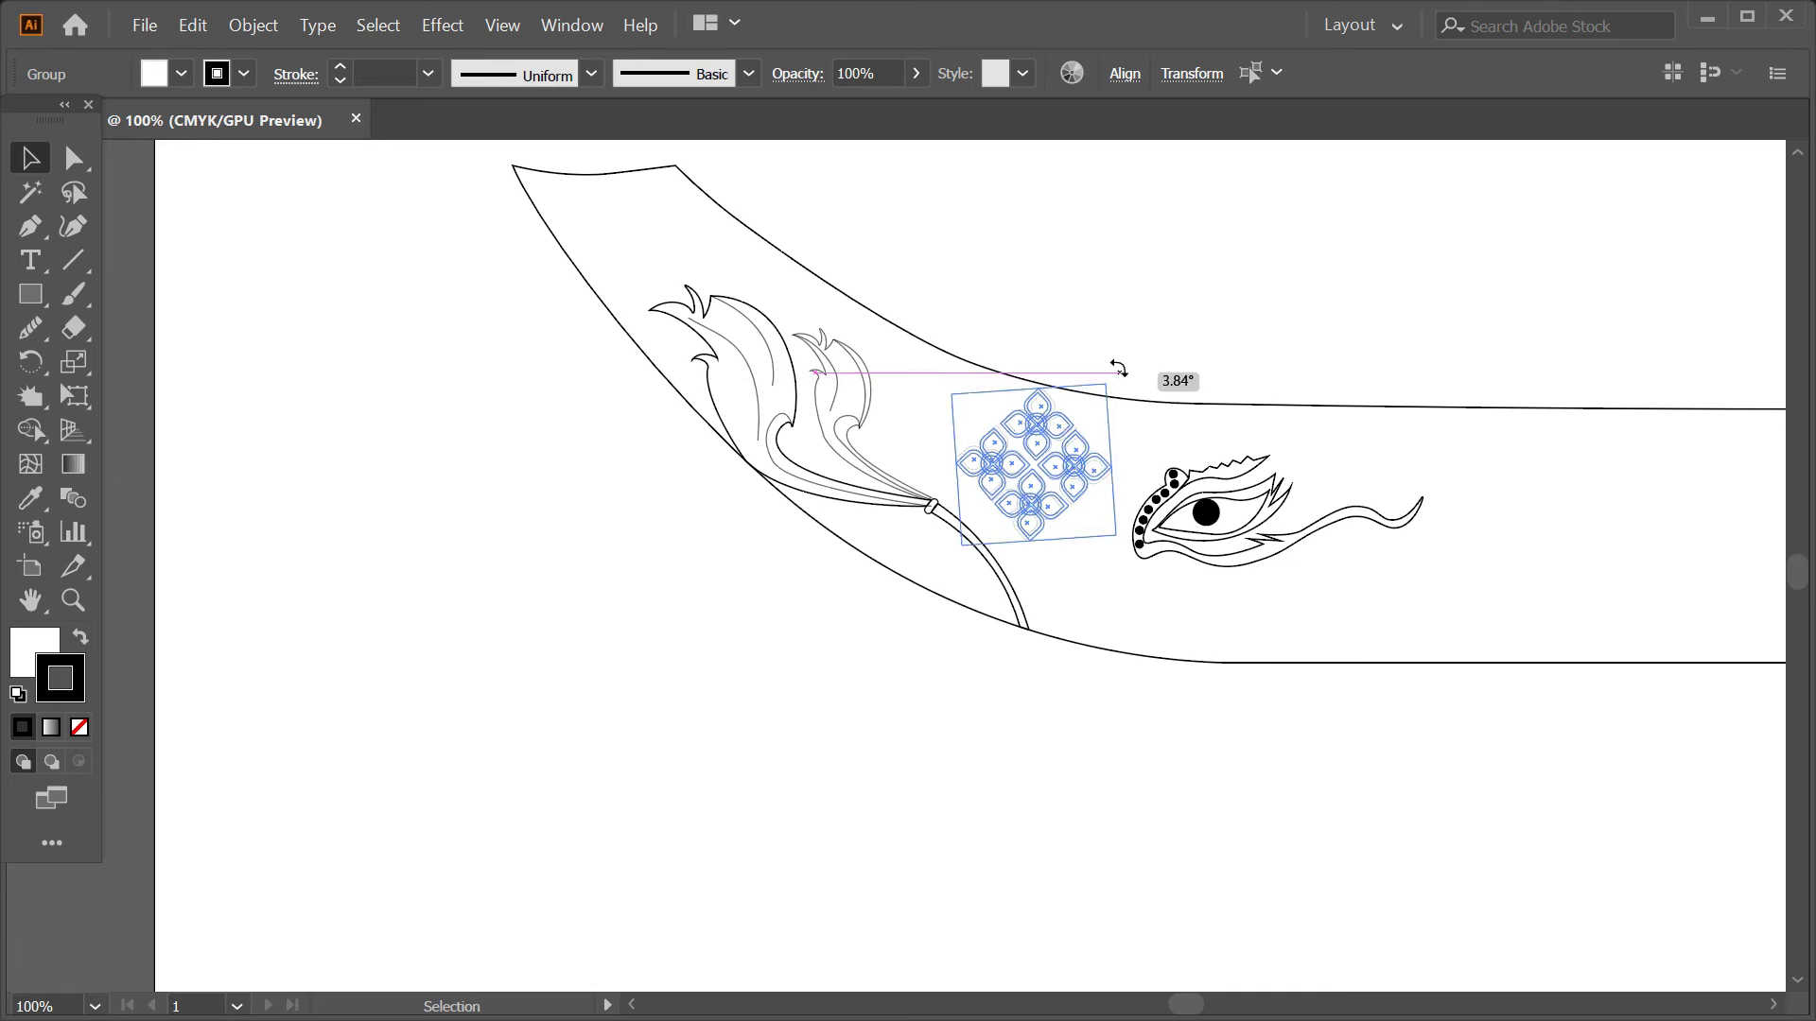
pyautogui.hotkey('ctrl', 'z')
pyautogui.moveTo(1036, 466); pyautogui.dragTo(1070, 449)
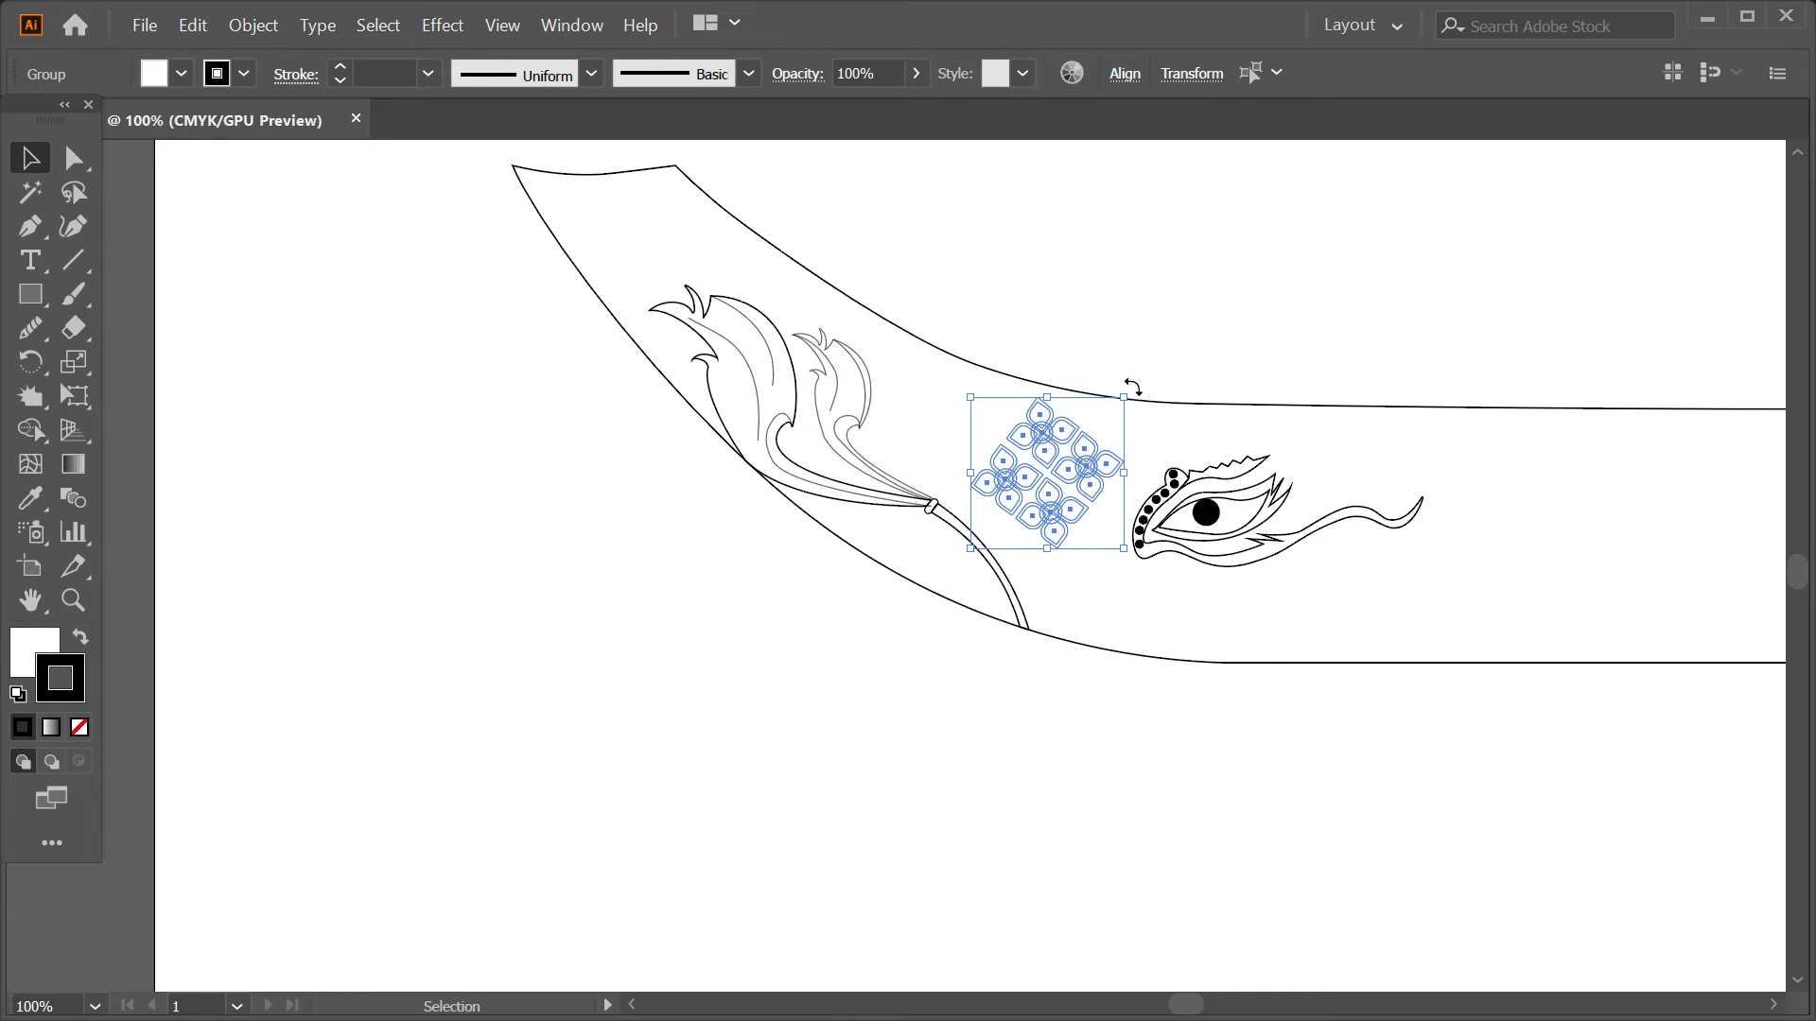
pyautogui.click(1142, 324)
pyautogui.click(1047, 467)
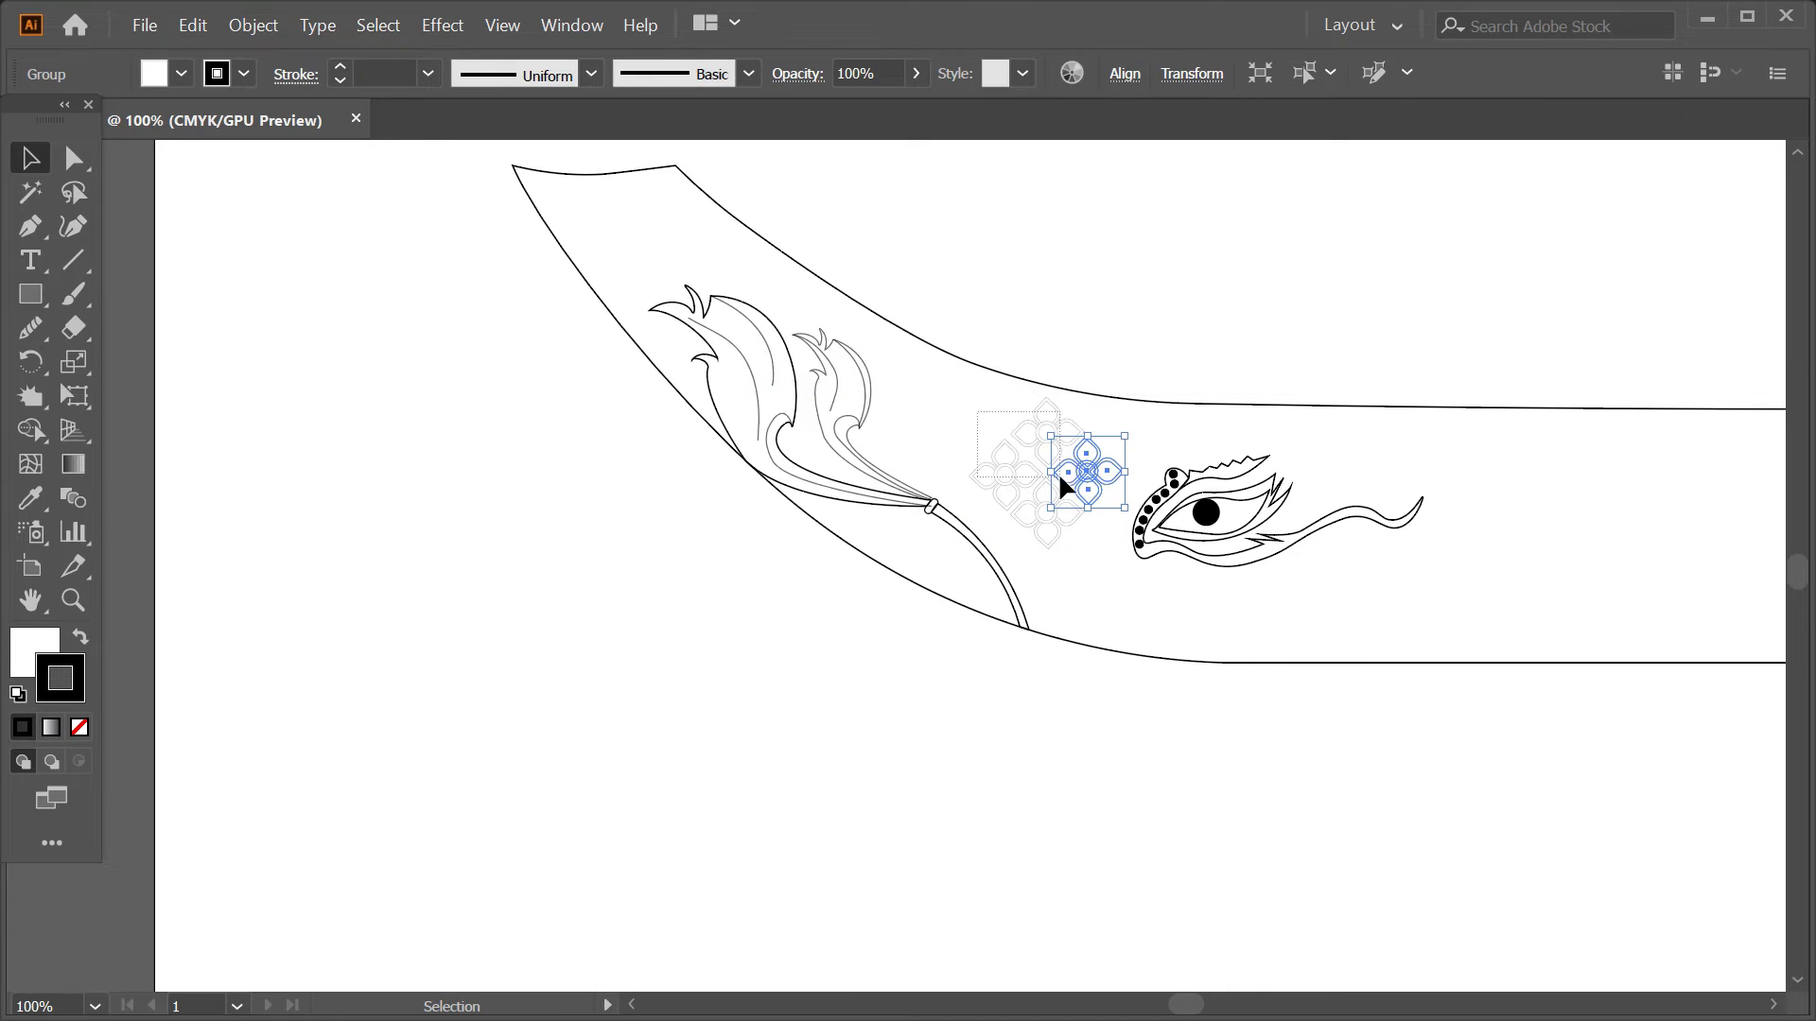
pyautogui.write('0.5')
pyautogui.click(884, 271)
# - Draw a thin upright rectangle spanning the hull's full height right of the eye
pyautogui.moveTo(1084, 743)
pyautogui.mouseDown()
pyautogui.moveTo(870, 721)
pyautogui.moveTo(867, 695)
pyautogui.mouseUp()
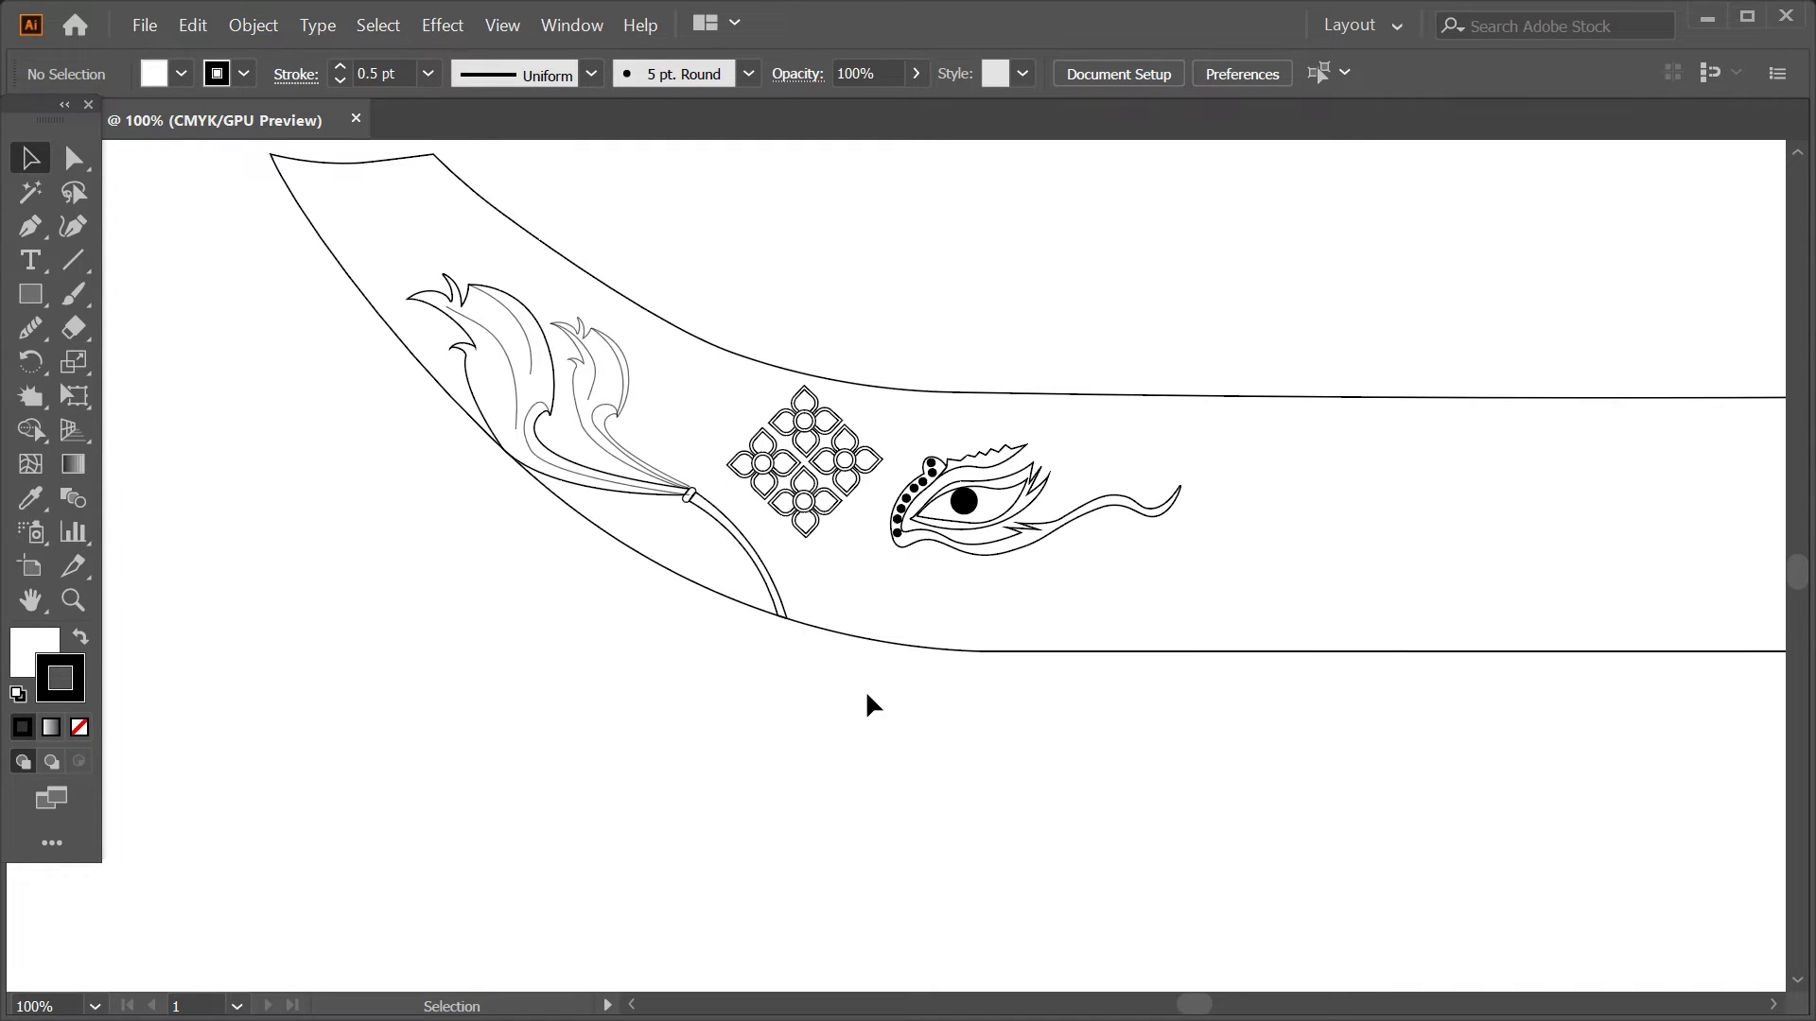
pyautogui.click(29, 294)
pyautogui.hscroll(2, 1035, 377)
pyautogui.scroll(-1, 1036, 377)
pyautogui.moveTo(1048, 357); pyautogui.dragTo(1065, 610)
pyautogui.hotkey('ctrl', 'z')
pyautogui.moveTo(1062, 353)
pyautogui.mouseDown()
pyautogui.moveTo(1066, 607)
pyautogui.moveTo(1085, 607)
pyautogui.mouseUp()
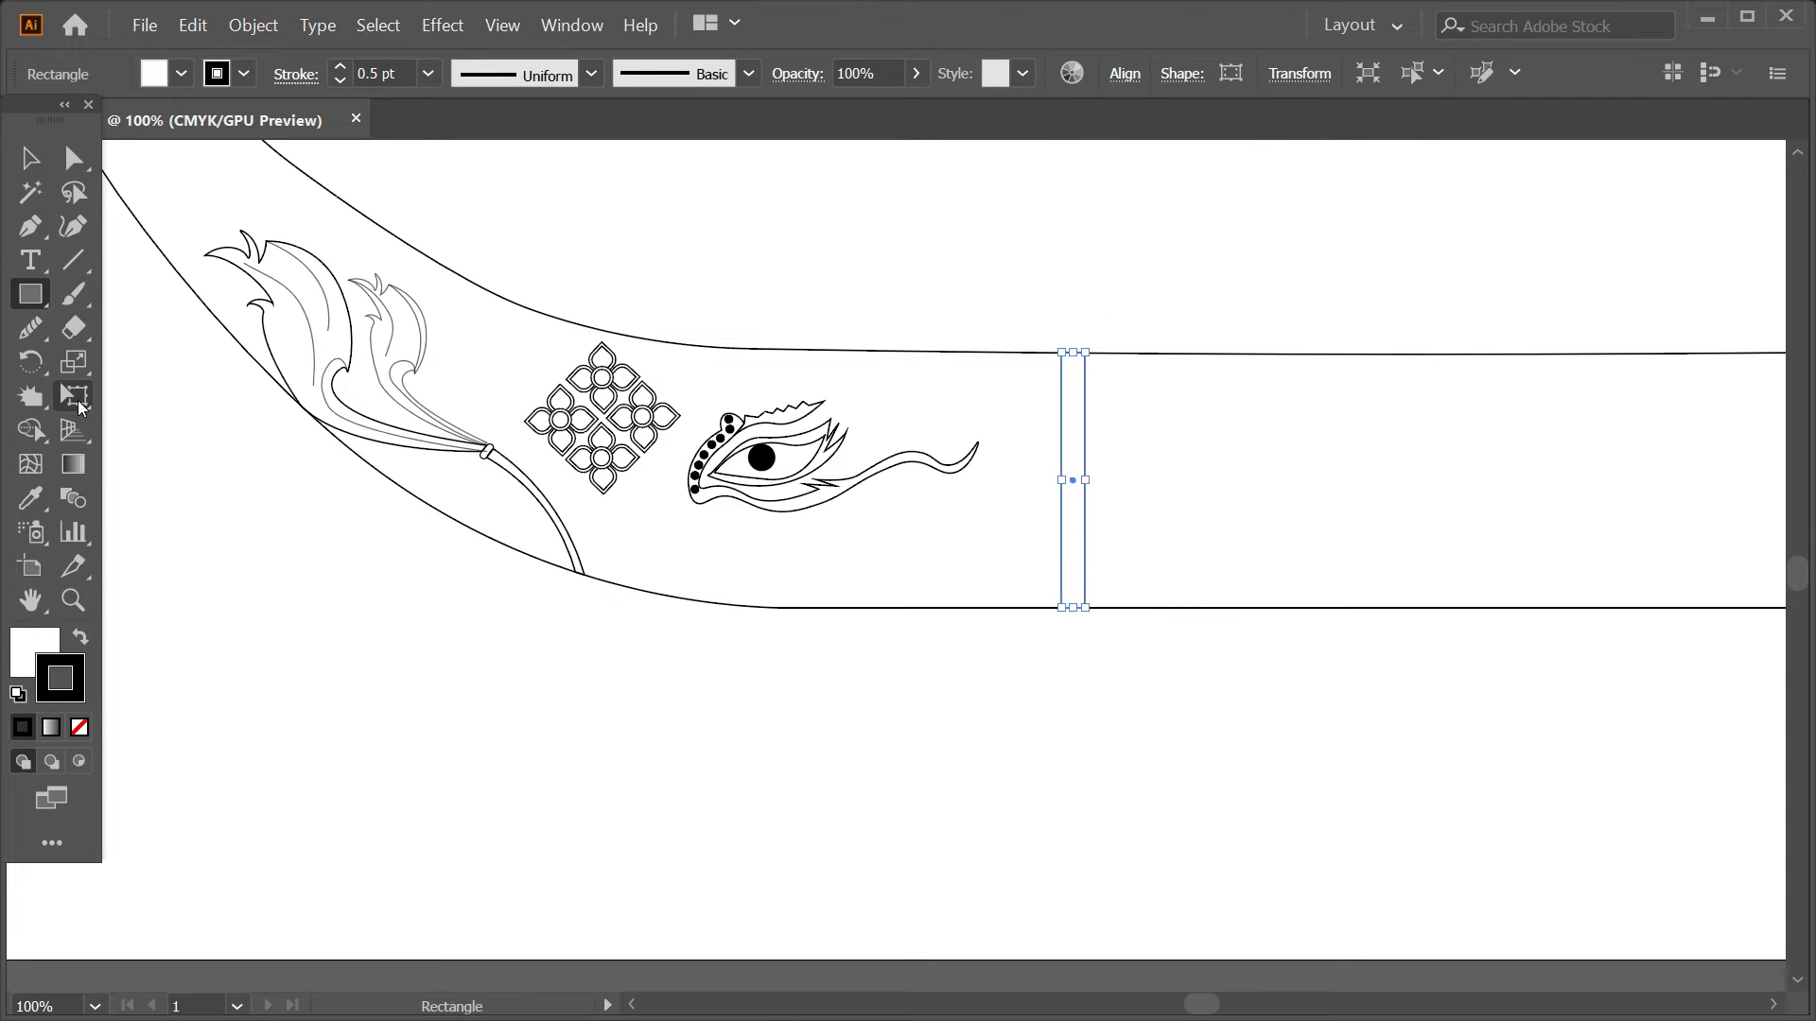
# - Shear the thin bar into a diagonal band and fill it black
pyautogui.click(80, 406)
pyautogui.moveTo(1078, 353)
pyautogui.mouseDown()
pyautogui.moveTo(1264, 353)
pyautogui.moveTo(1083, 353)
pyautogui.mouseUp()
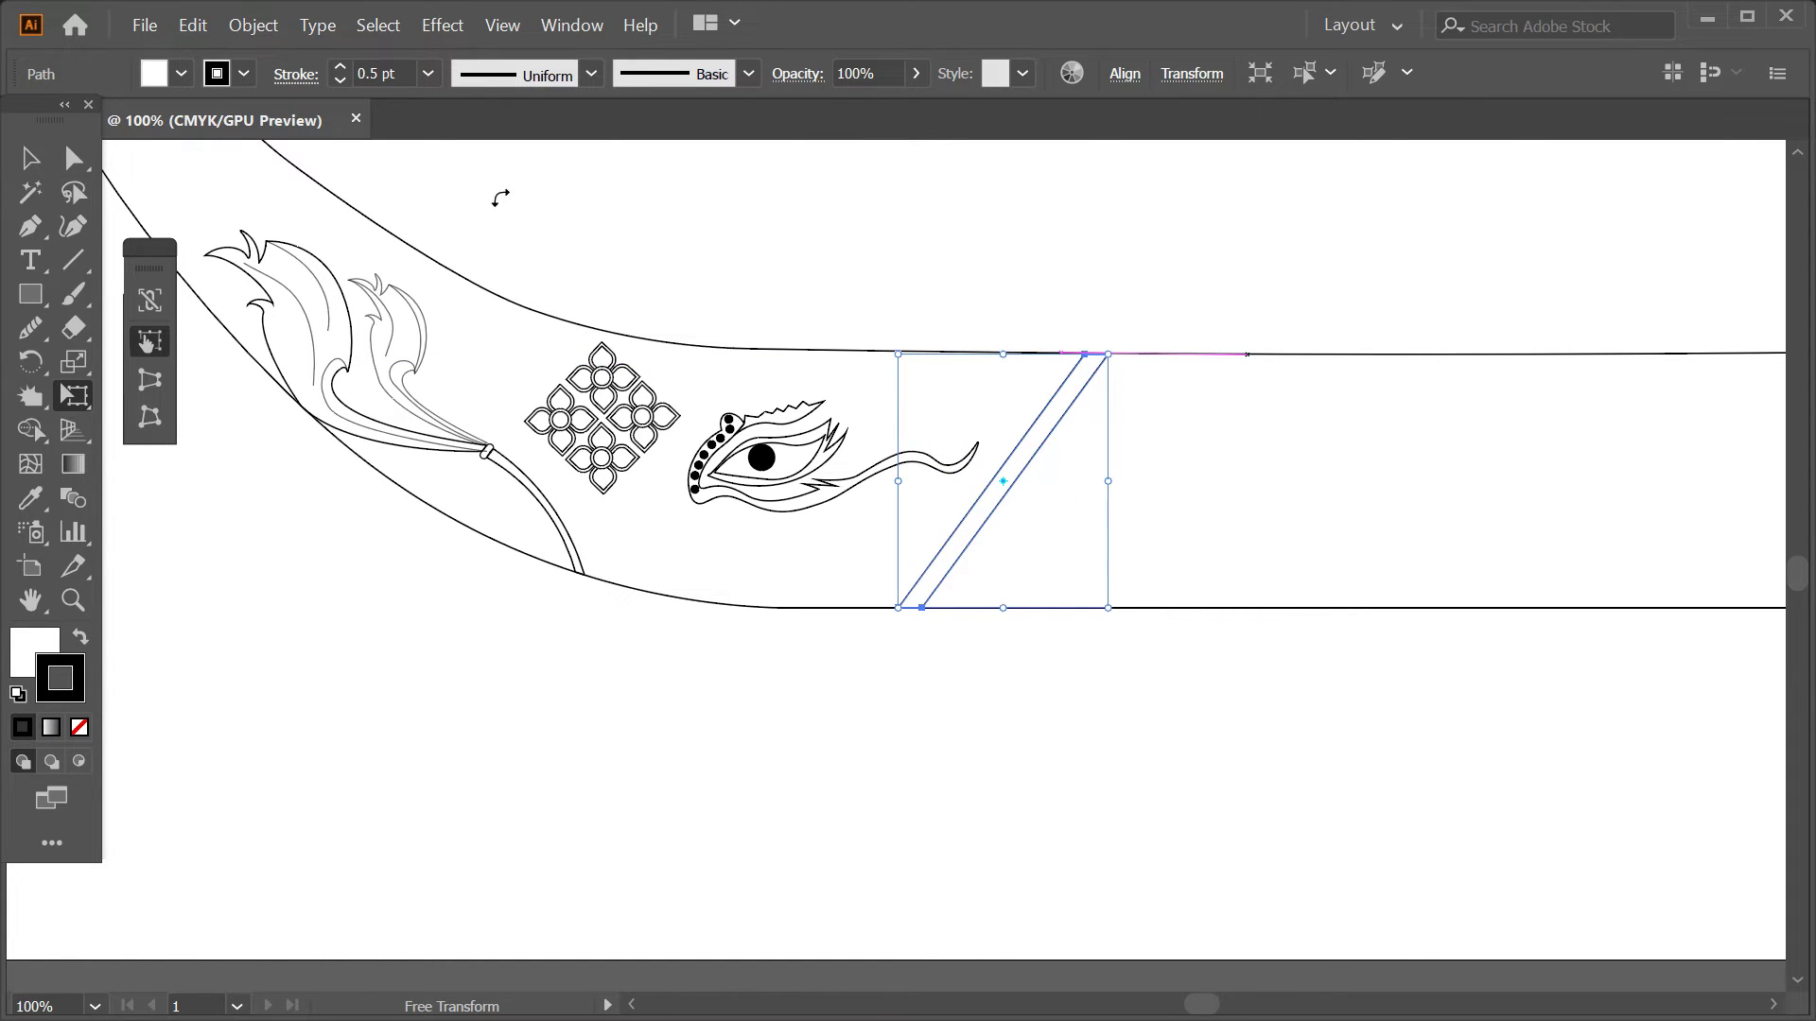
pyautogui.press('v')
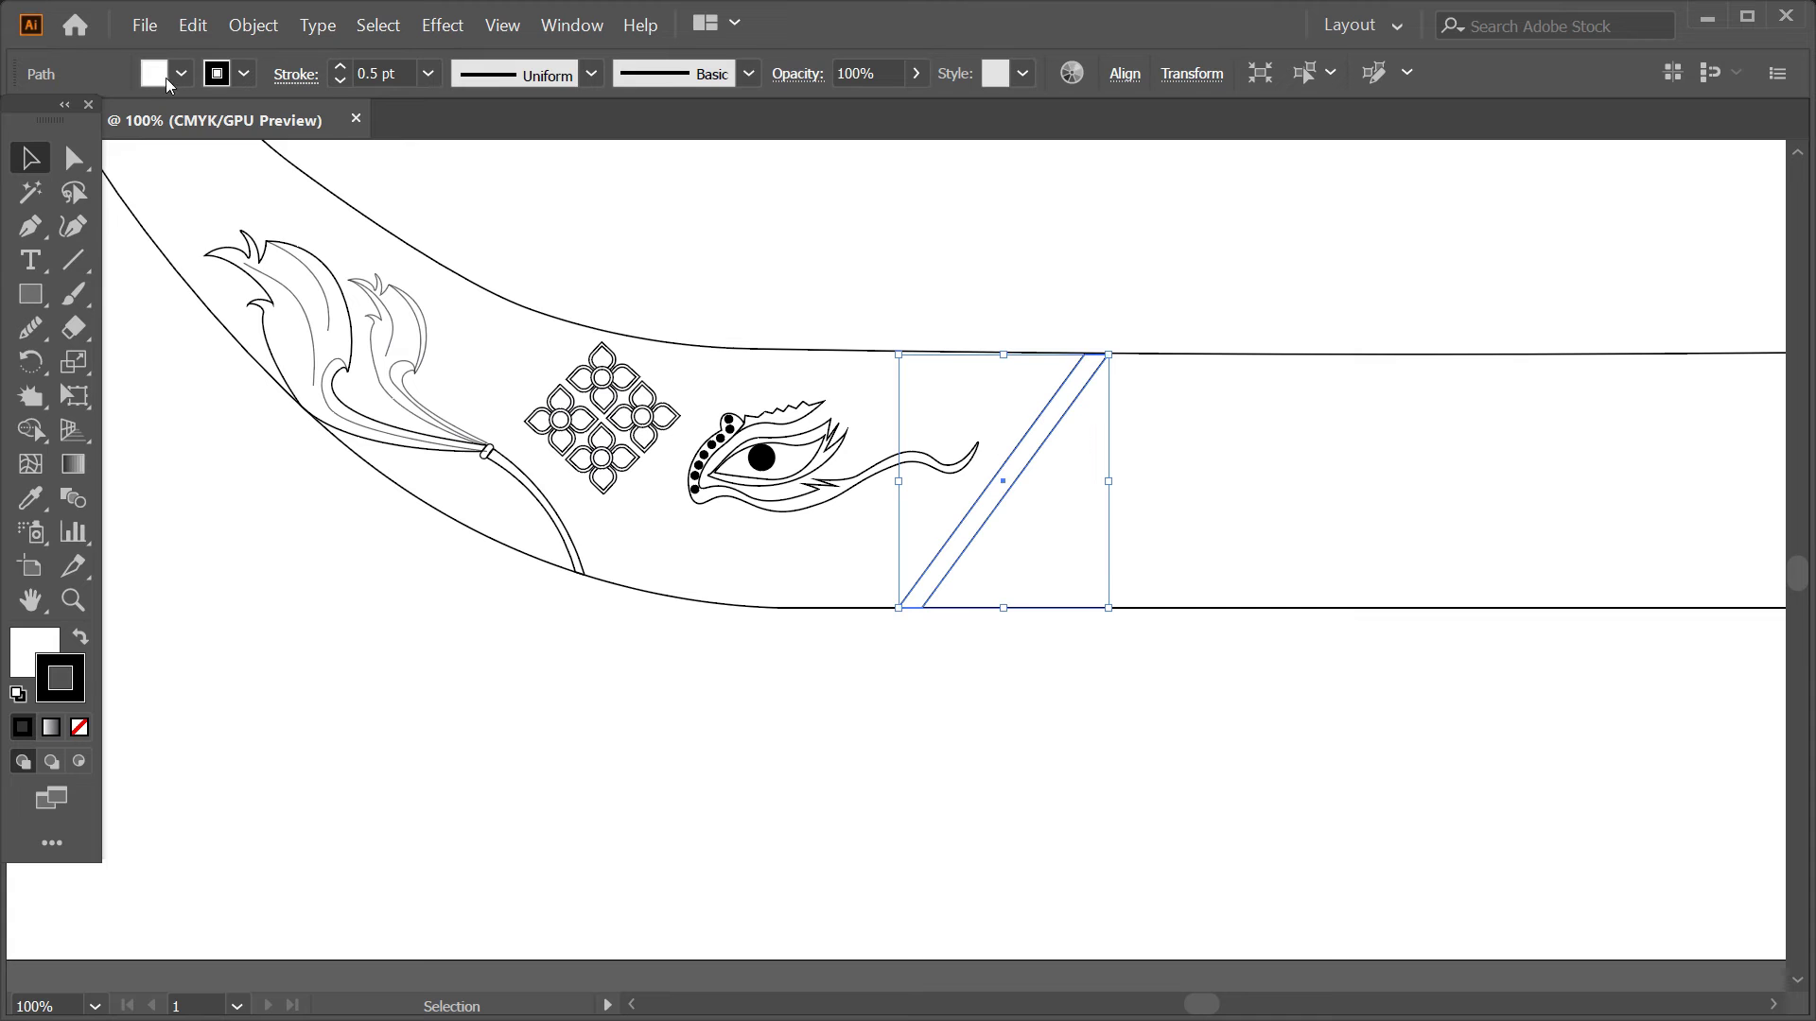
pyautogui.click(167, 85)
pyautogui.click(43, 134)
pyautogui.click(1059, 308)
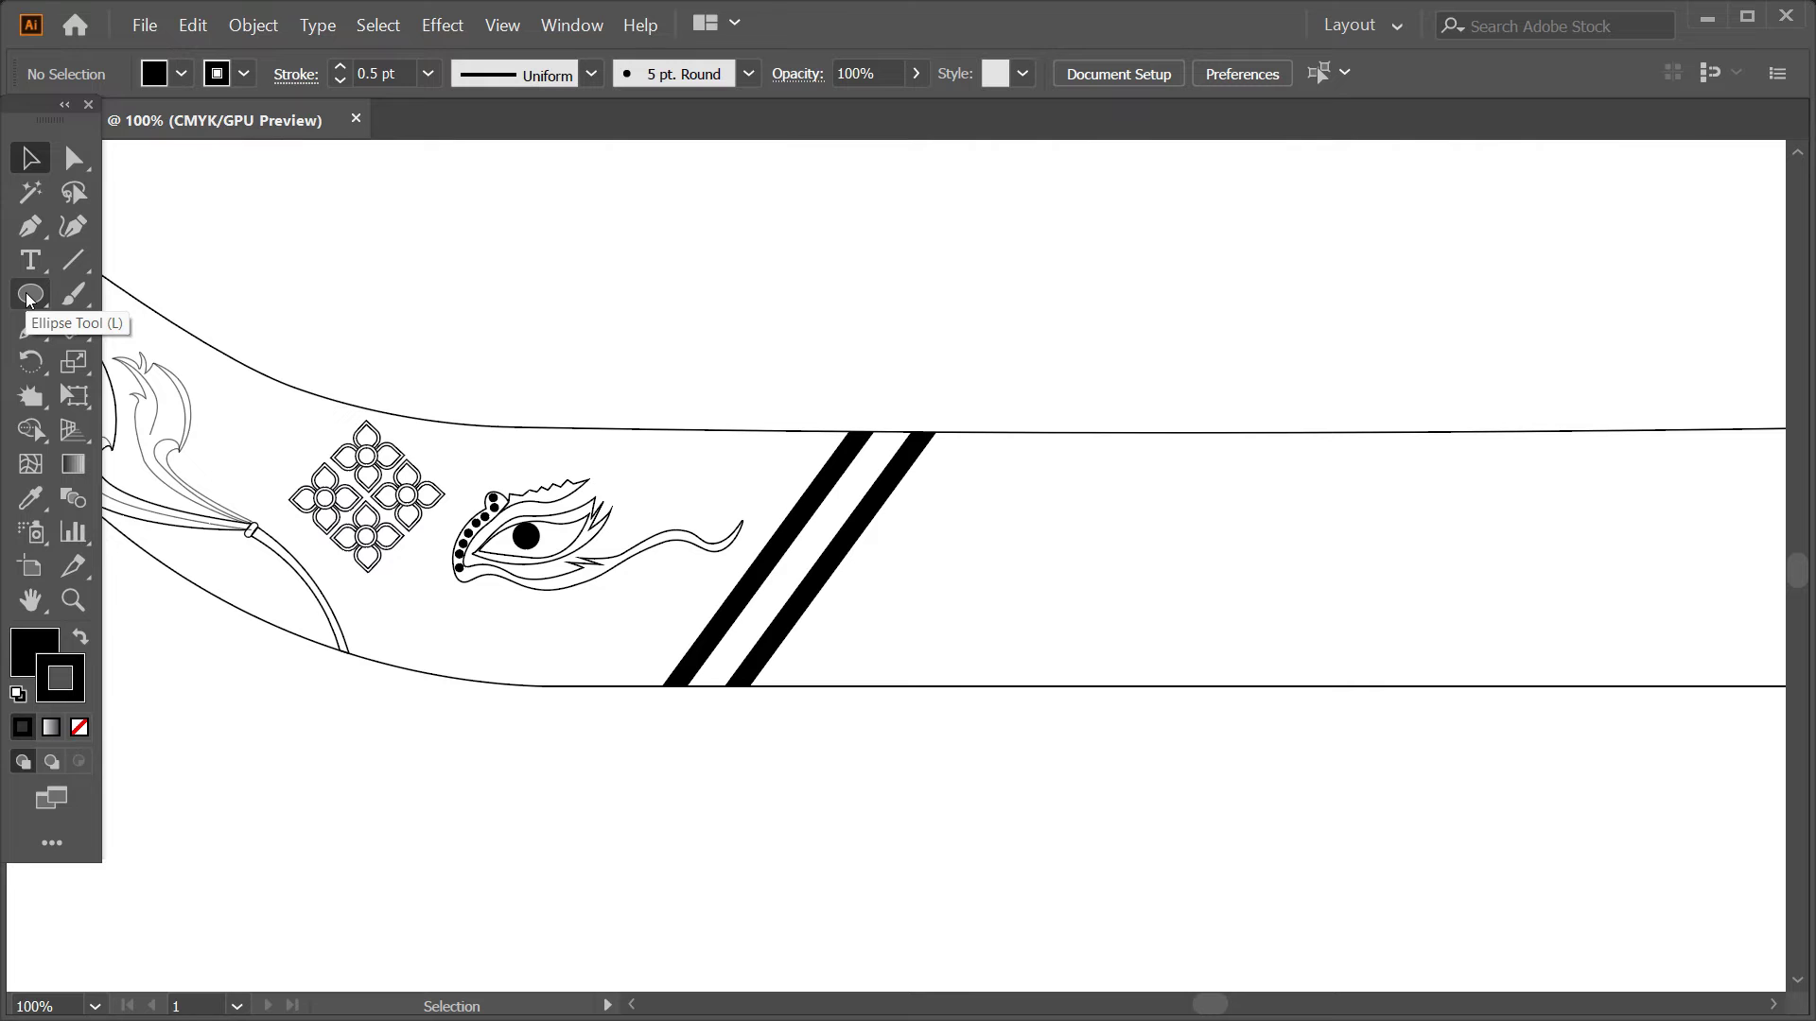
# - Draw a small rectangle and shear it into a parallelogram
pyautogui.moveTo(28, 298); pyautogui.dragTo(113, 304)
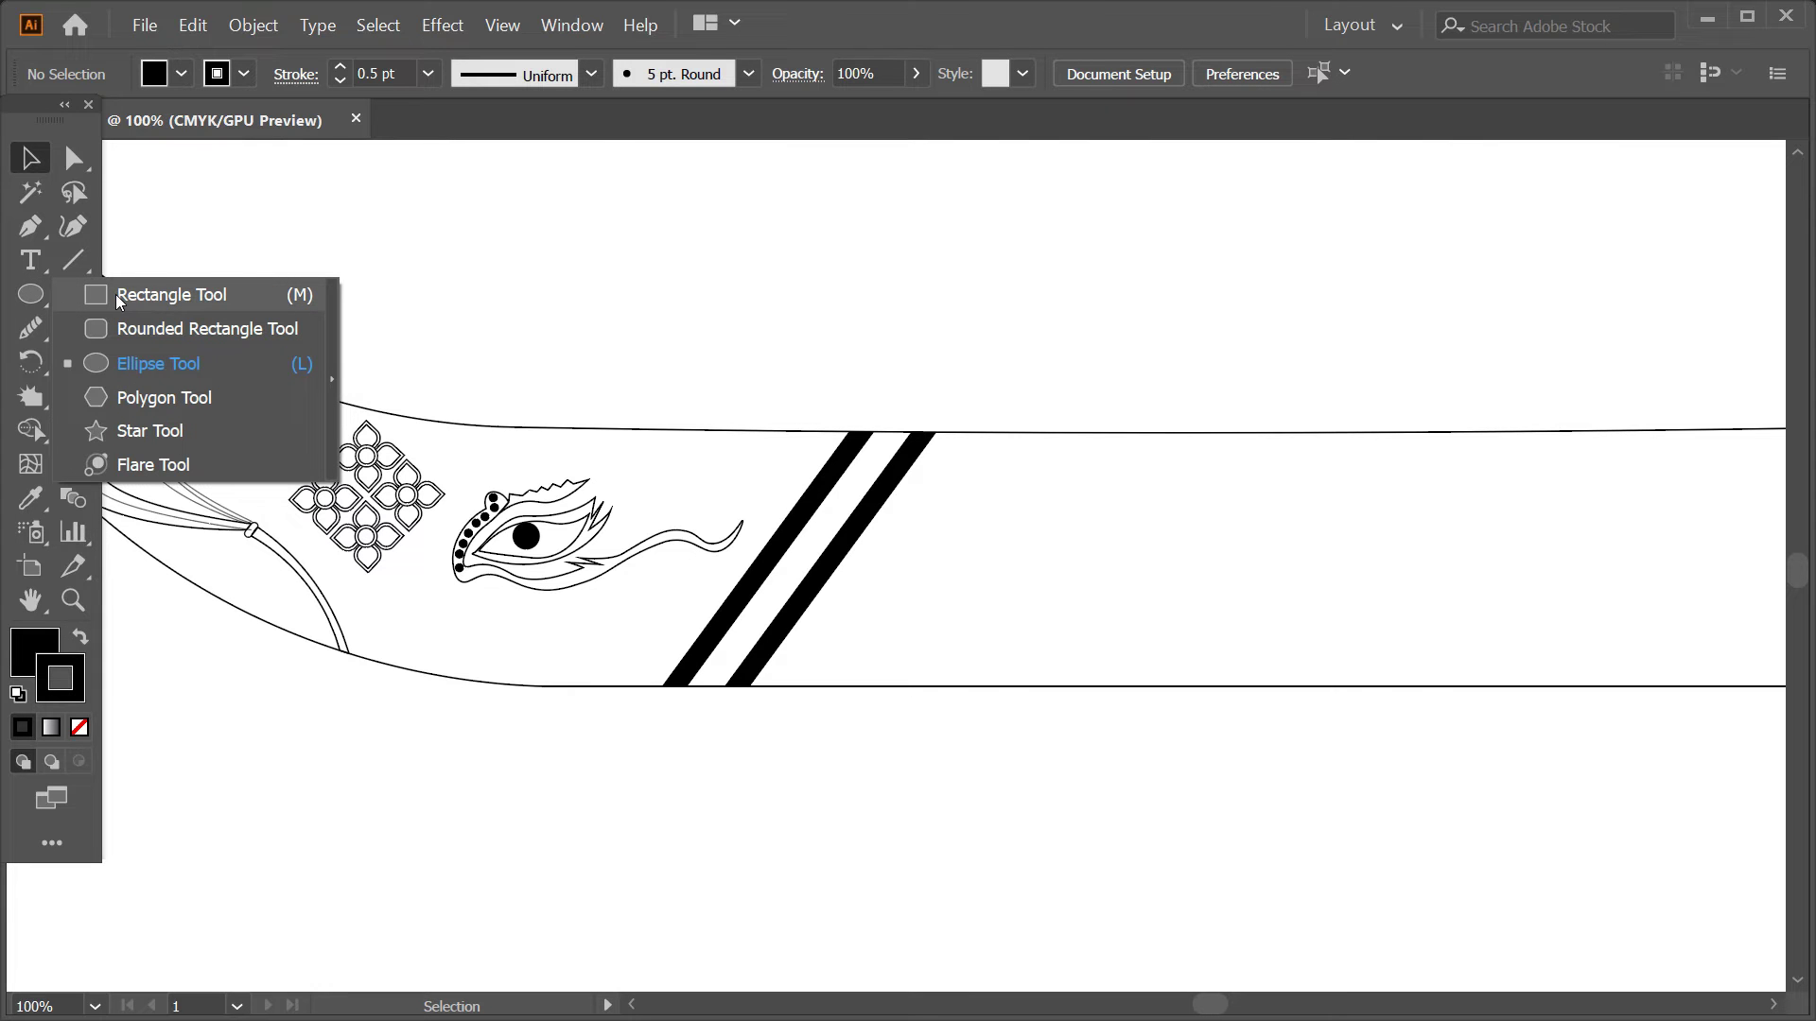
pyautogui.click(119, 297)
pyautogui.click(748, 259)
pyautogui.press('Escape')
pyautogui.moveTo(800, 293)
pyautogui.mouseDown()
pyautogui.moveTo(879, 374)
pyautogui.moveTo(925, 365)
pyautogui.mouseUp()
pyautogui.hotkey('ctrl', 'z')
pyautogui.press('e')
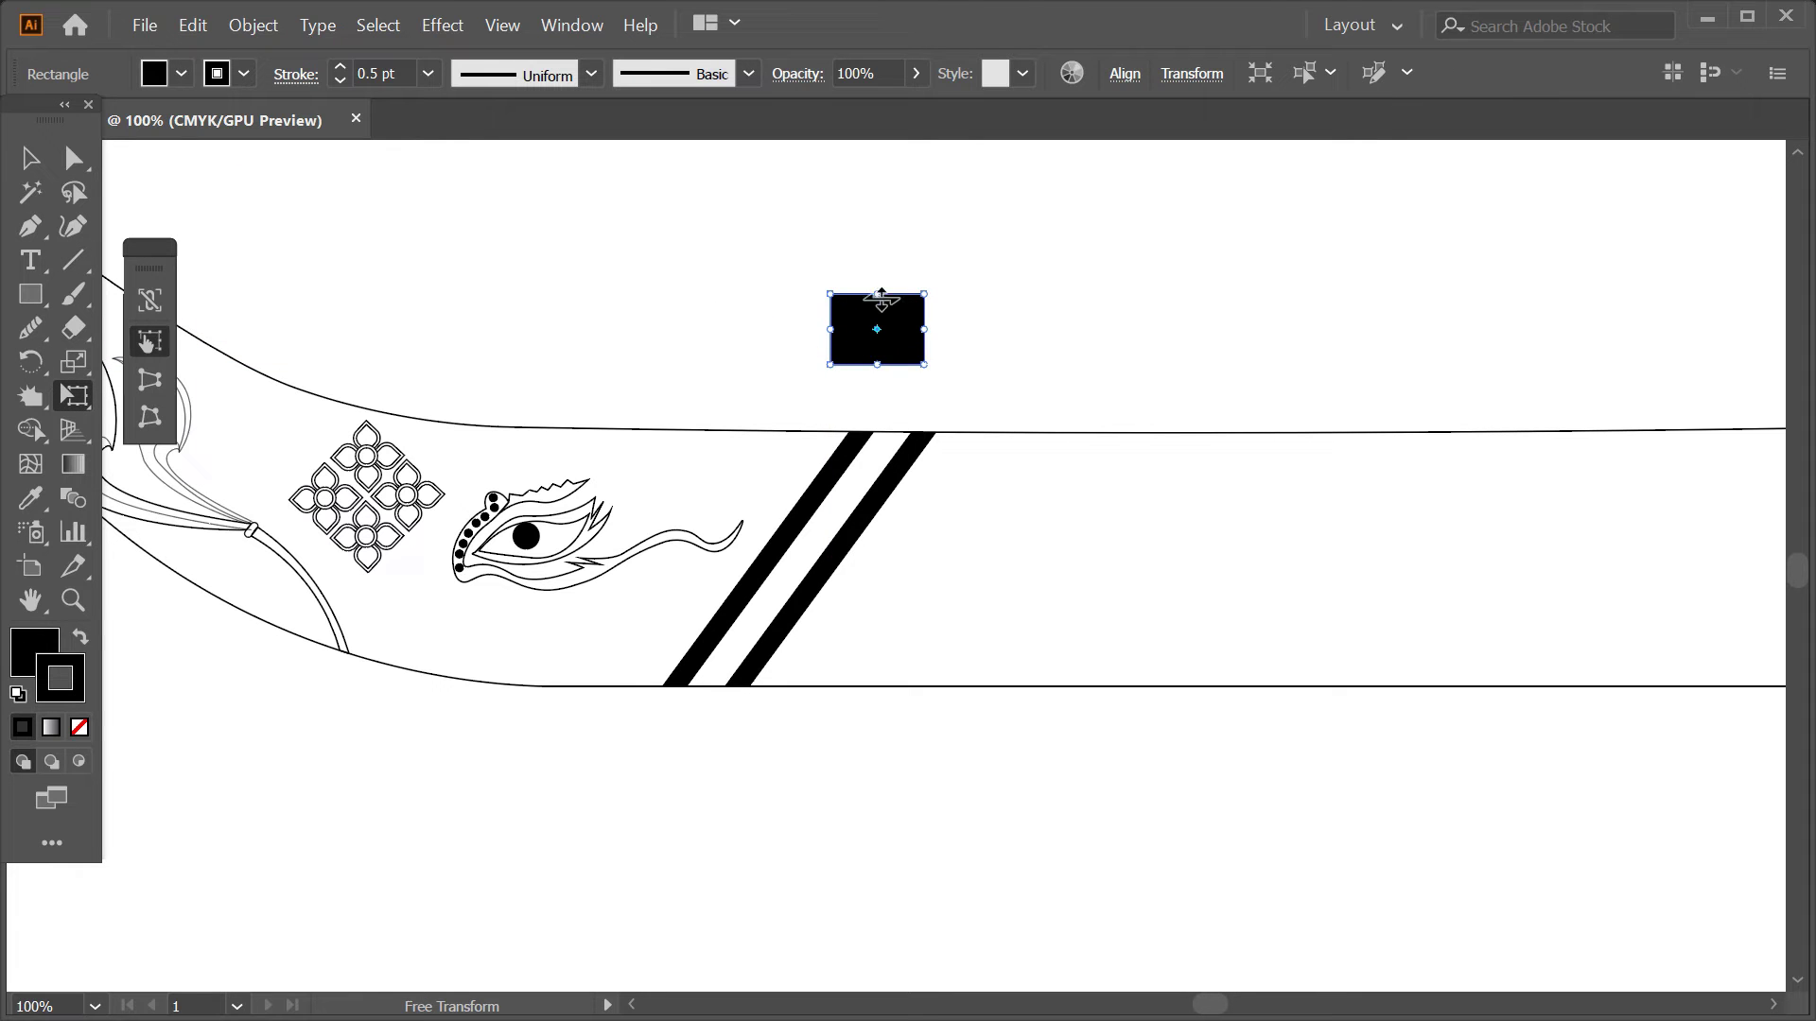
pyautogui.press('v')
pyautogui.moveTo(878, 293)
pyautogui.mouseDown()
pyautogui.moveTo(937, 310)
pyautogui.moveTo(747, 676)
pyautogui.mouseUp()
pyautogui.hotkey('ctrl', 'shift', 'a')
# - Shrink and tilt it into a diamond, then copy it along the gap between the bands
pyautogui.scroll(3, 756, 676)
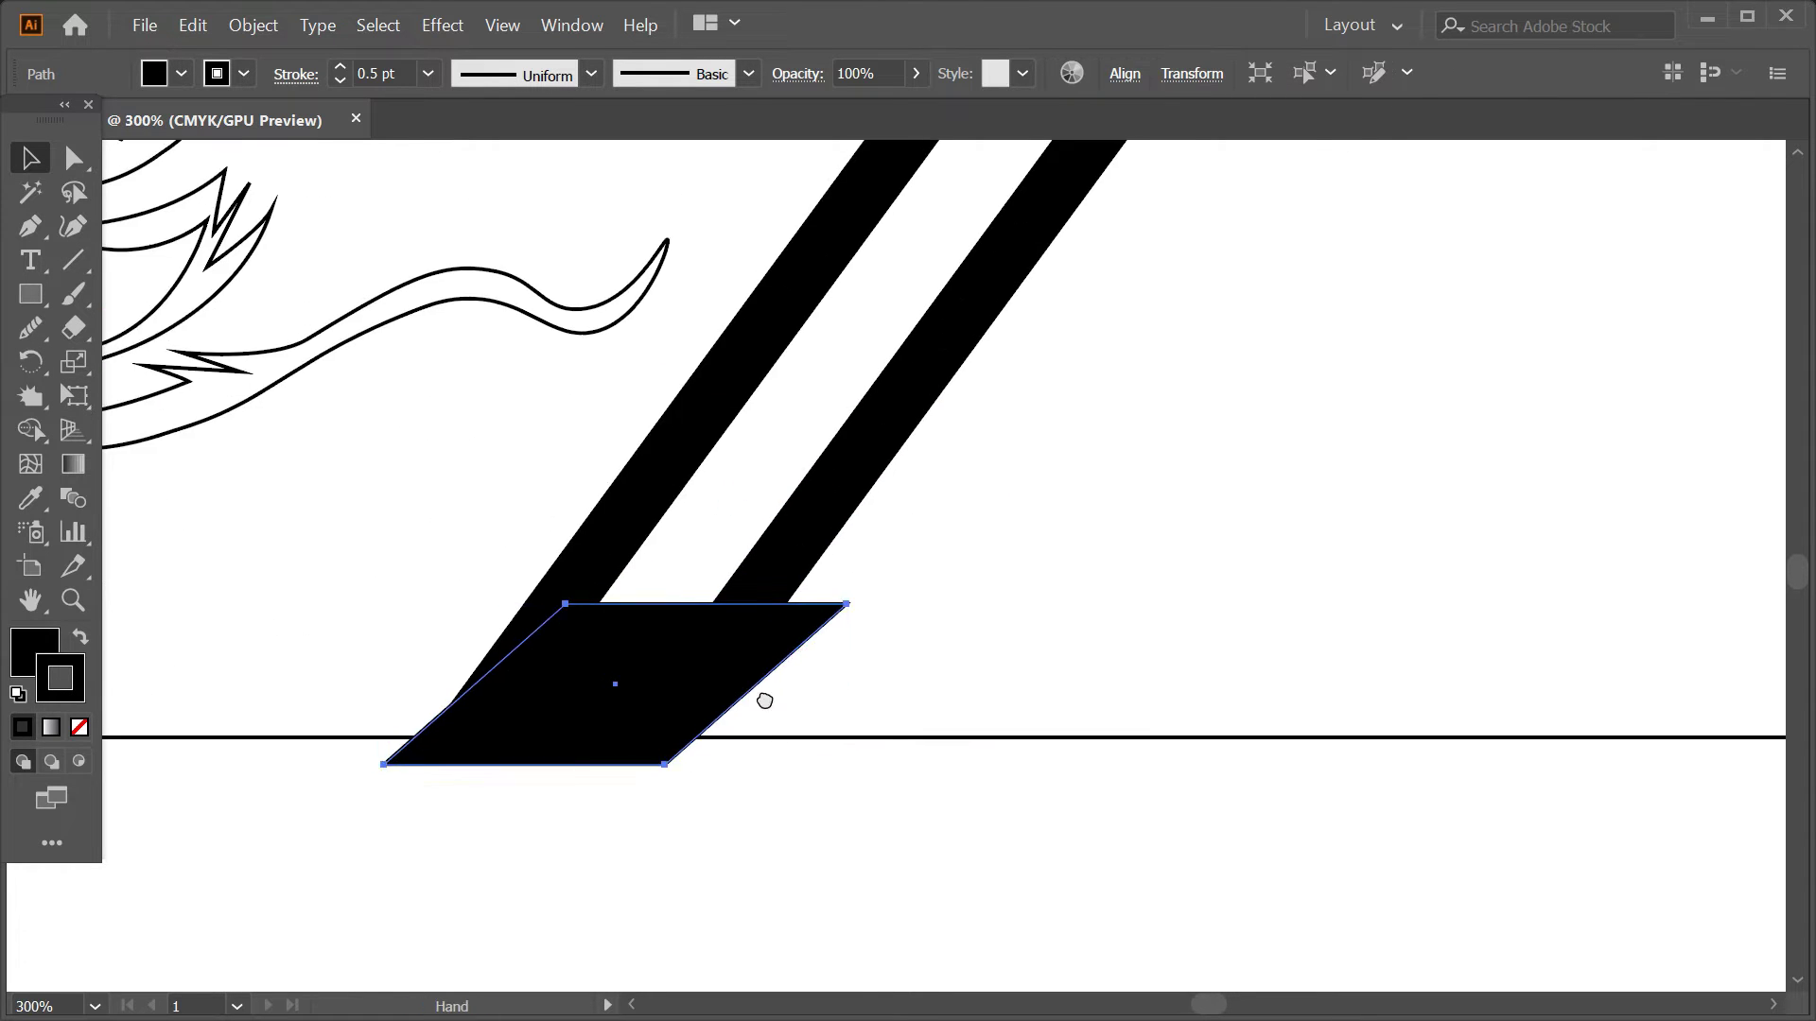
pyautogui.moveTo(1073, 567)
pyautogui.mouseDown()
pyautogui.moveTo(974, 610)
pyautogui.moveTo(875, 562)
pyautogui.moveTo(769, 737)
pyautogui.mouseUp()
pyautogui.moveTo(769, 737); pyautogui.dragTo(824, 636)
pyautogui.moveTo(779, 695); pyautogui.dragTo(799, 643)
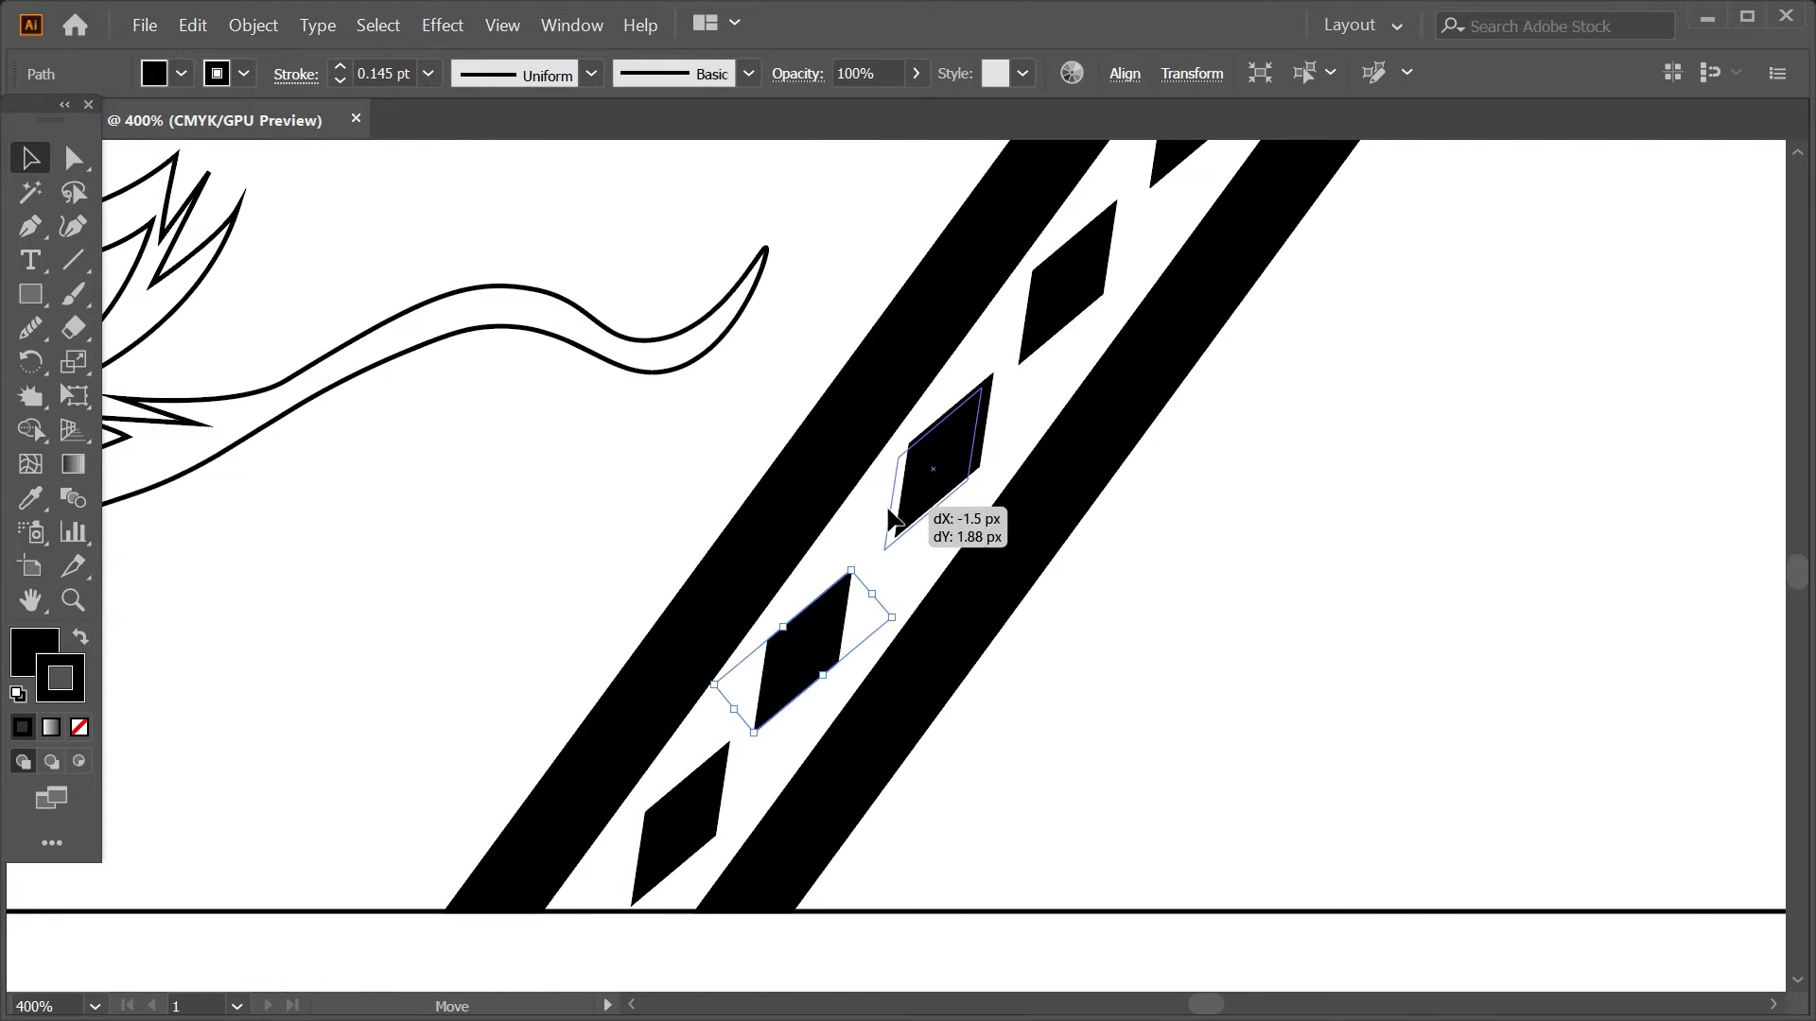
pyautogui.moveTo(903, 445); pyautogui.dragTo(974, 572)
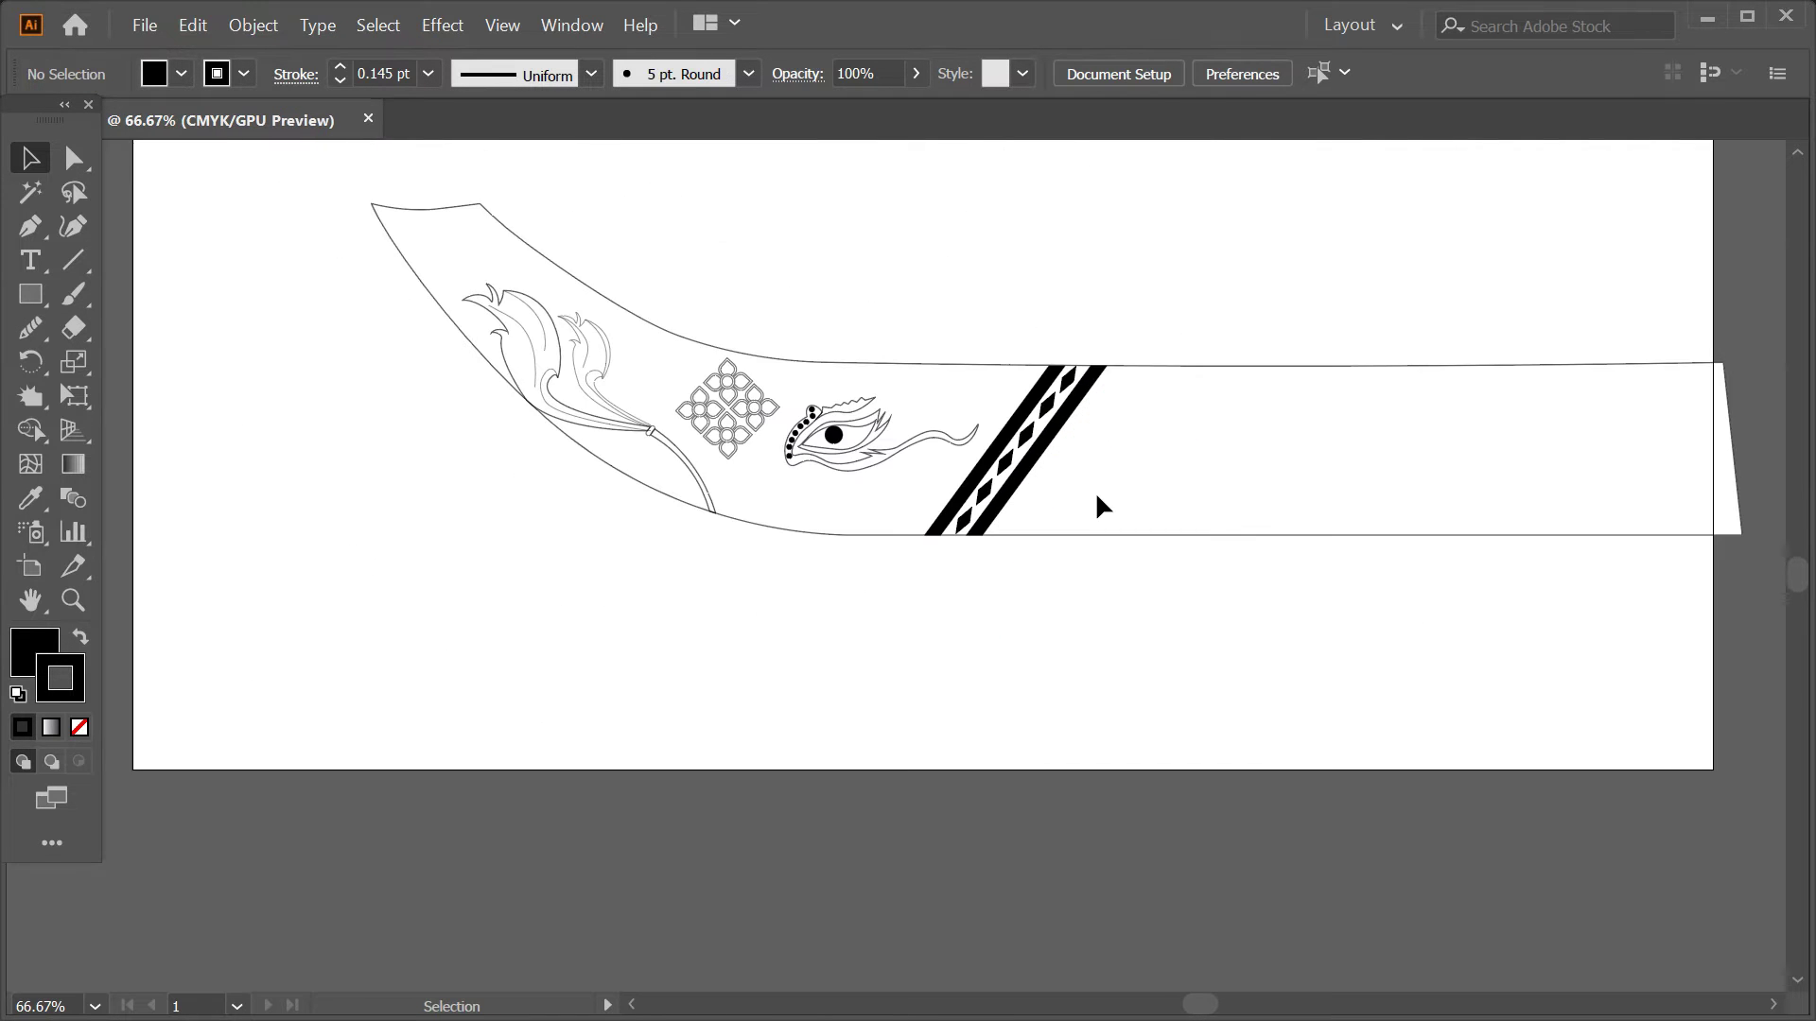
pyautogui.click(1033, 464)
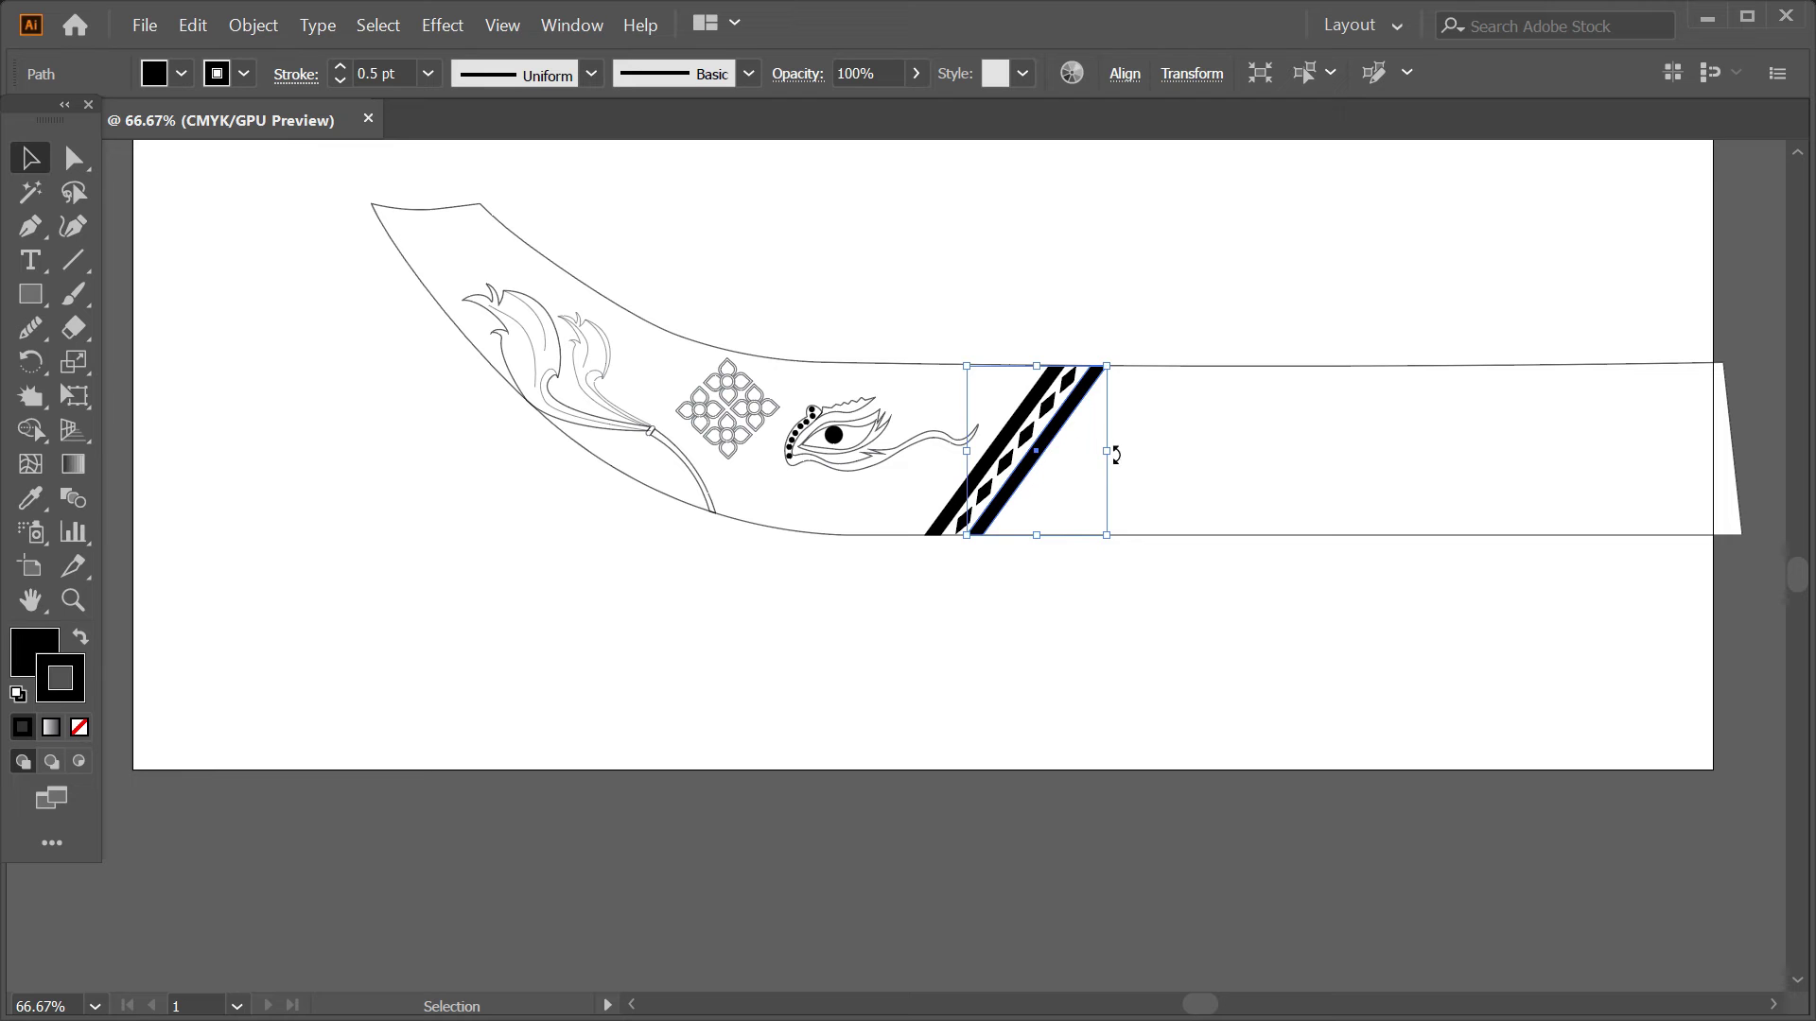
# - Stretch the band group slightly wider and zoom in on the right-hand band
pyautogui.moveTo(1106, 451); pyautogui.dragTo(1122, 454)
pyautogui.press('v')
pyautogui.click(1157, 280)
pyautogui.hotkey('ctrl', '1')
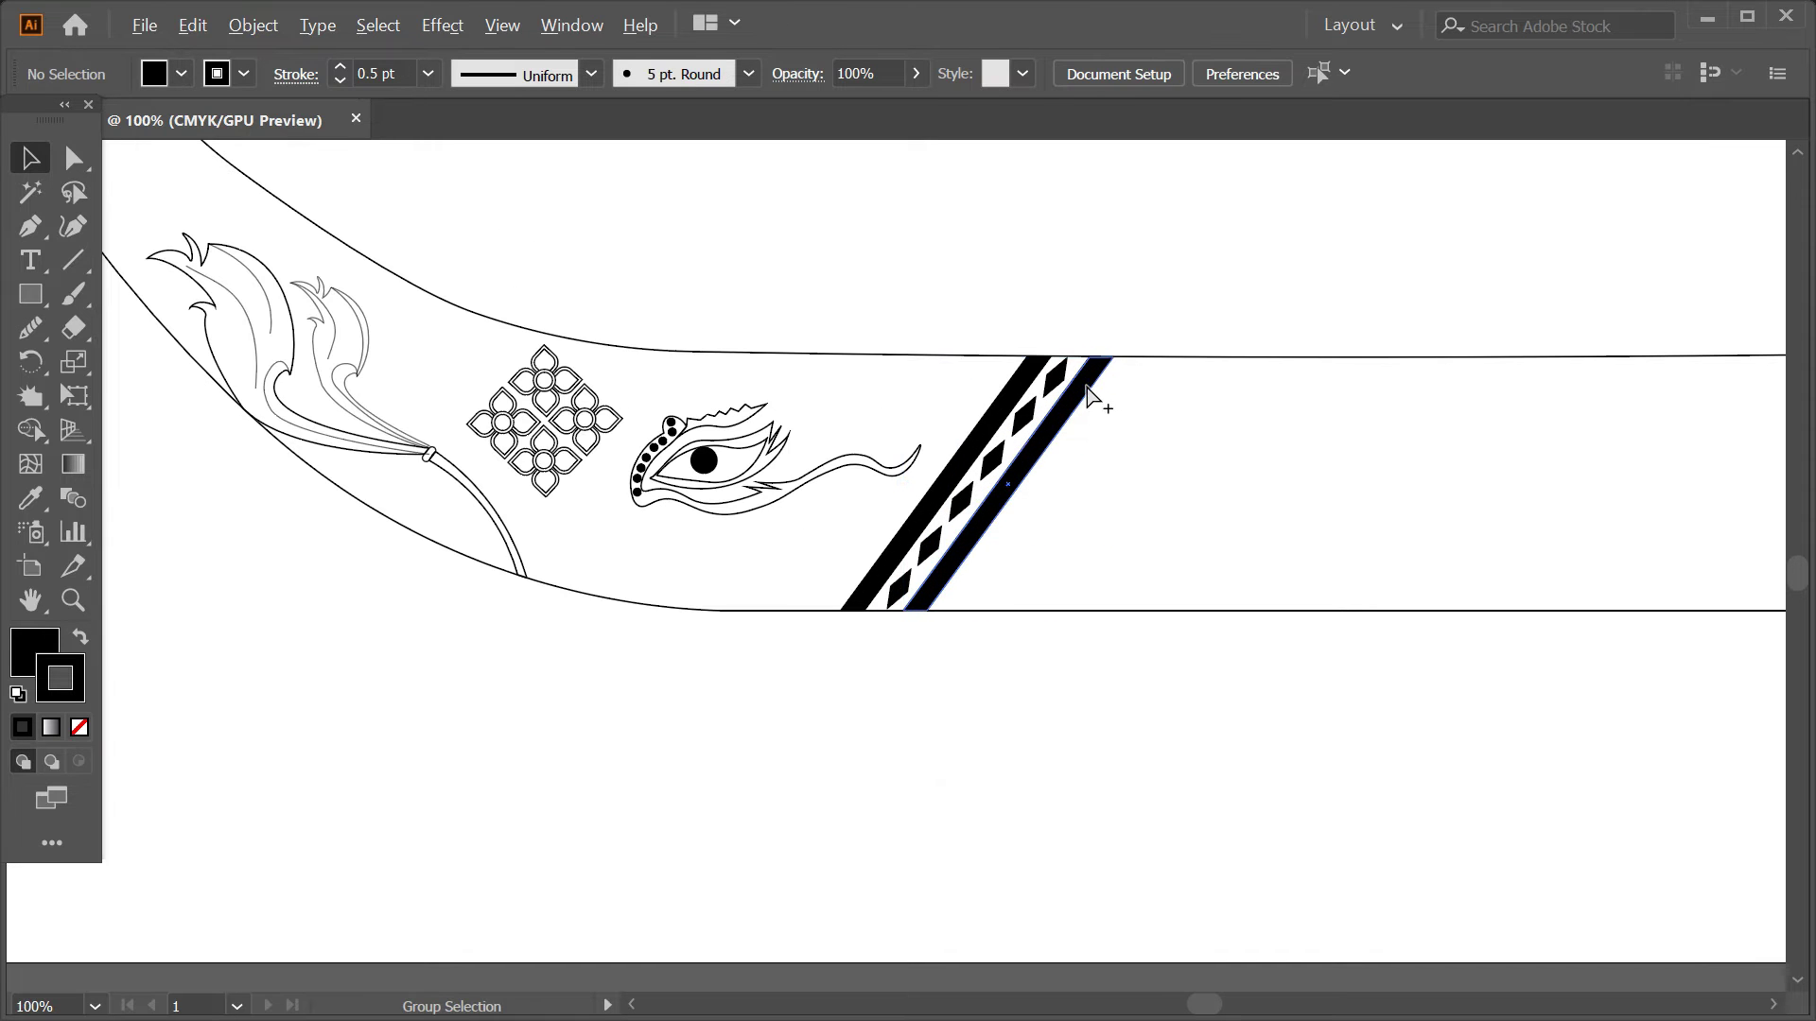
pyautogui.click(1083, 399)
pyautogui.hotkey('ctrl', '+')
pyautogui.hotkey('ctrl', '+')
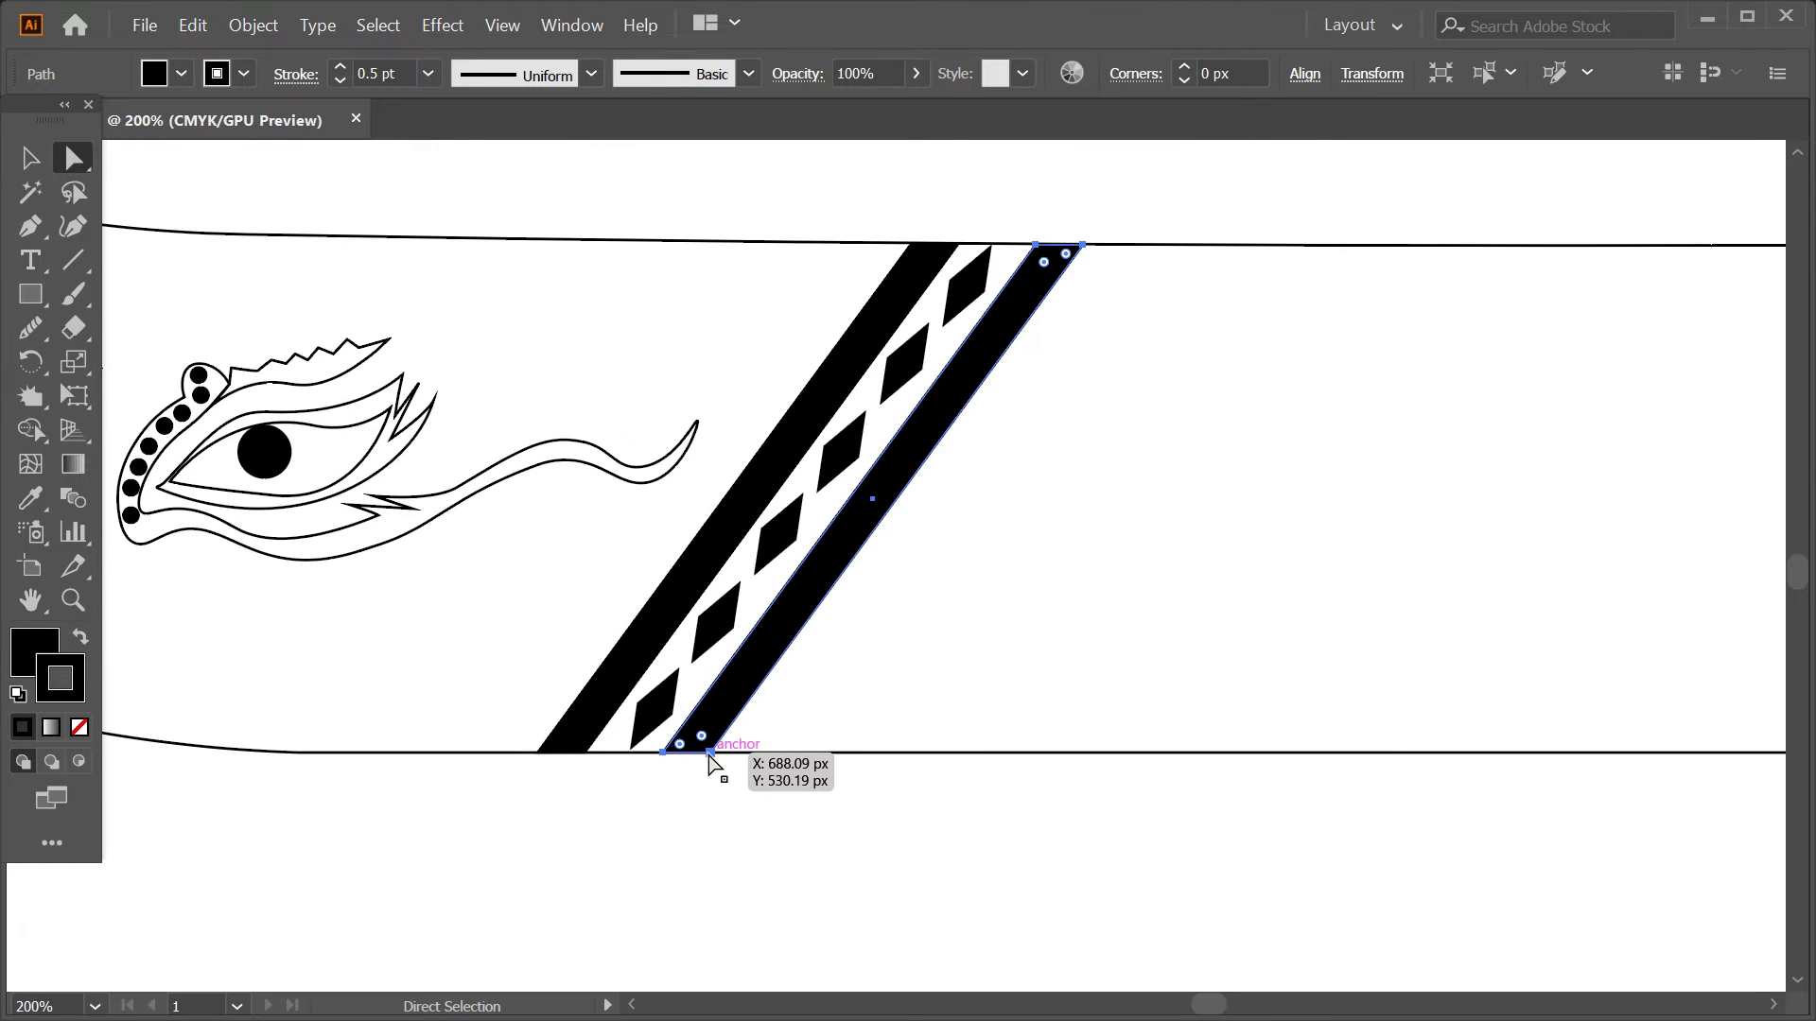
# - Drag the right band's top and bottom outer corners right to thicken it
pyautogui.click(709, 752)
pyautogui.click(709, 753)
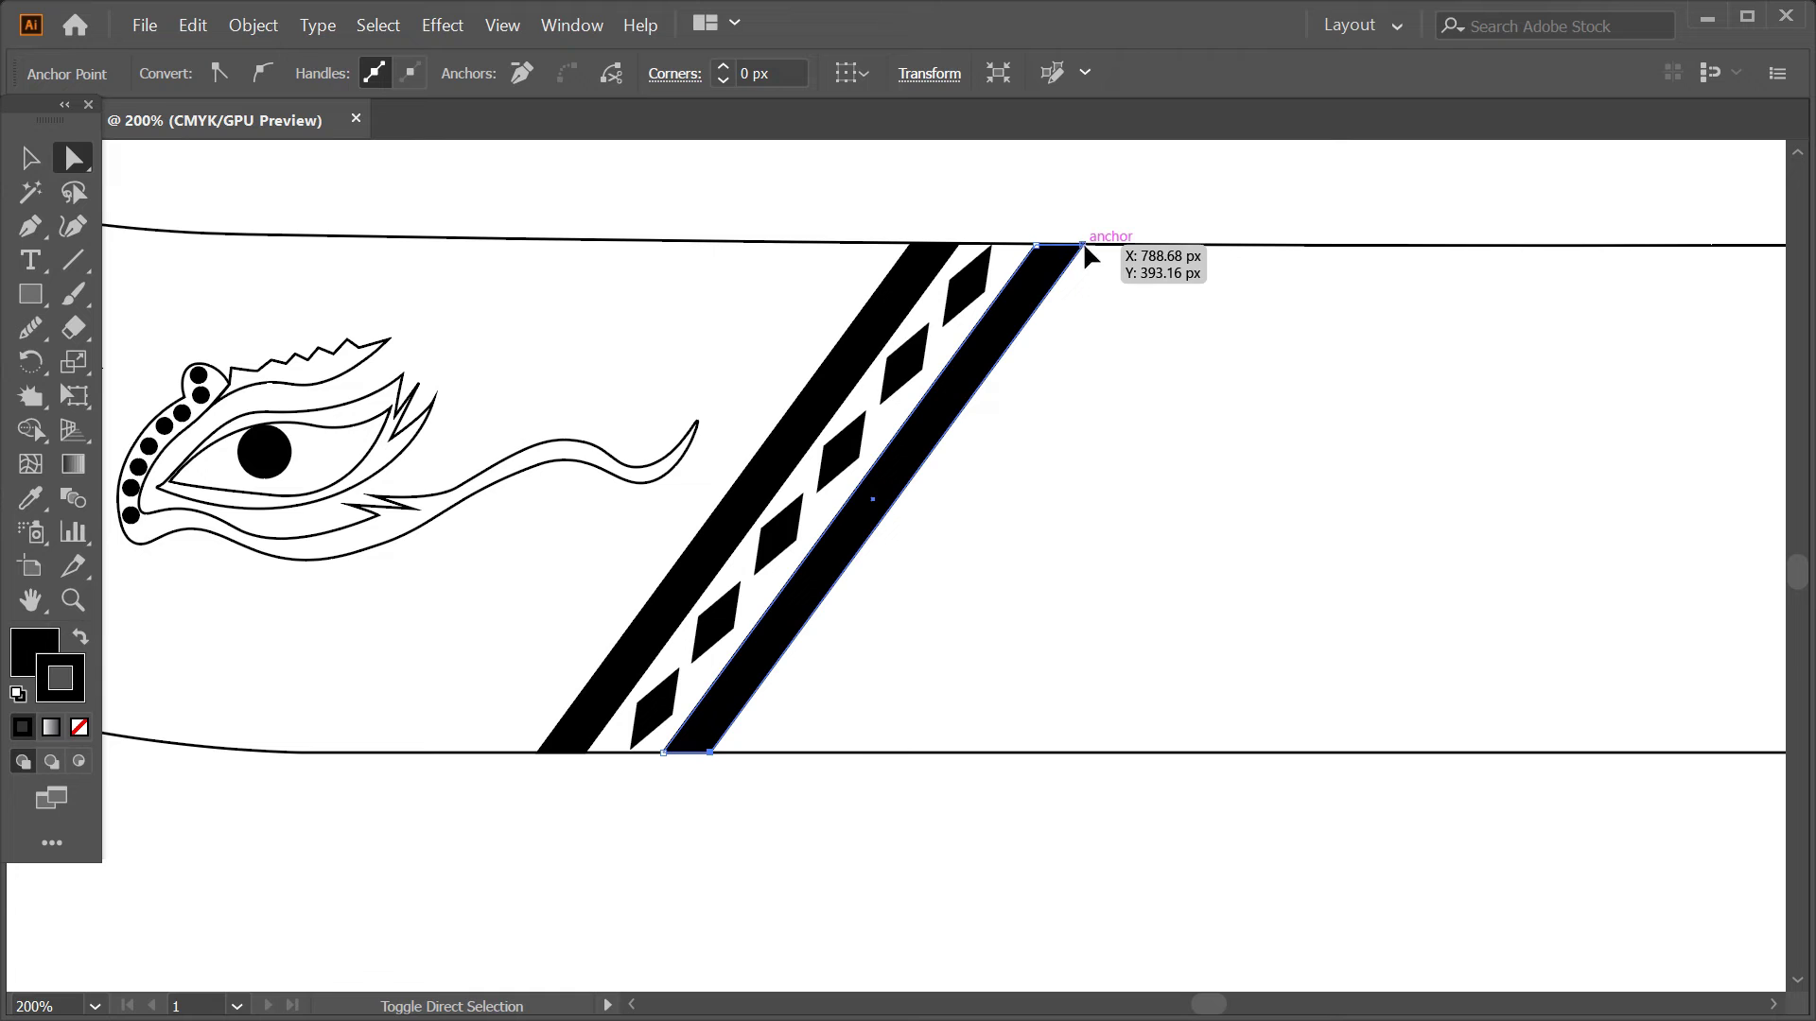
pyautogui.click(1087, 251)
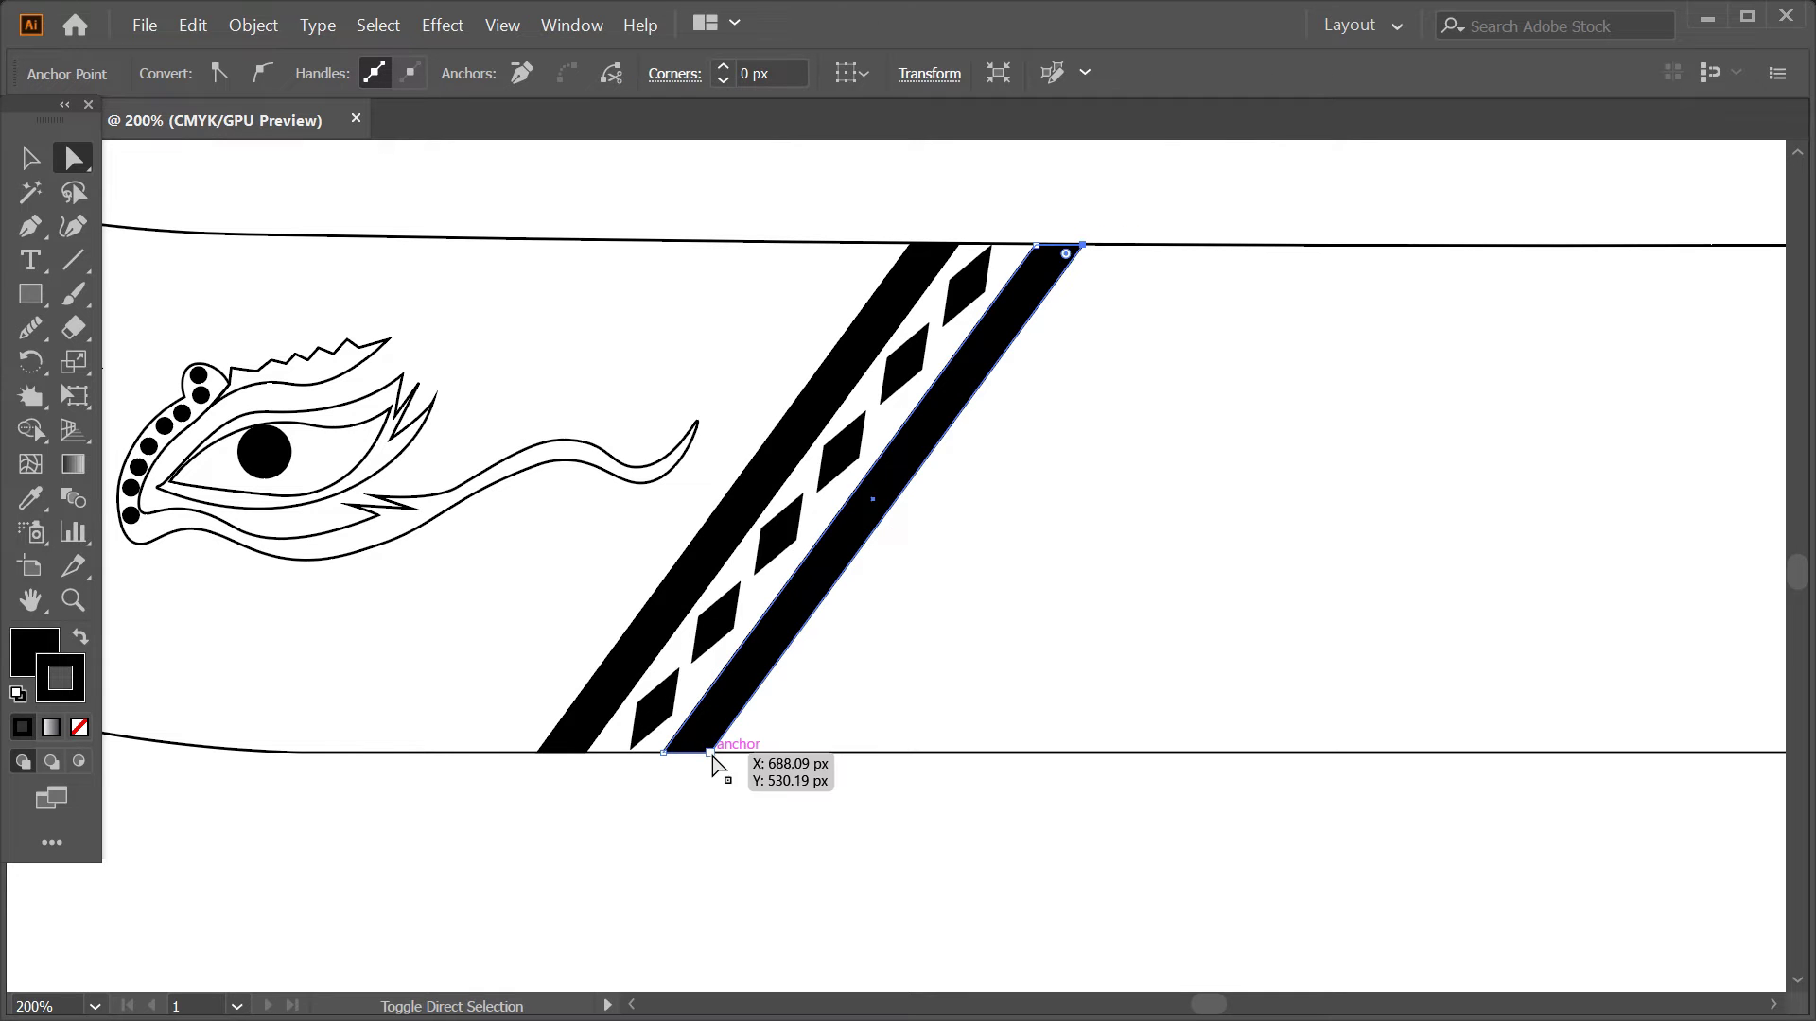
pyautogui.moveTo(712, 756); pyautogui.dragTo(790, 753)
pyautogui.hotkey('ctrl', 'shift', 'a')
pyautogui.hotkey('ctrl', '1')
pyautogui.moveTo(753, 843); pyautogui.dragTo(663, 791)
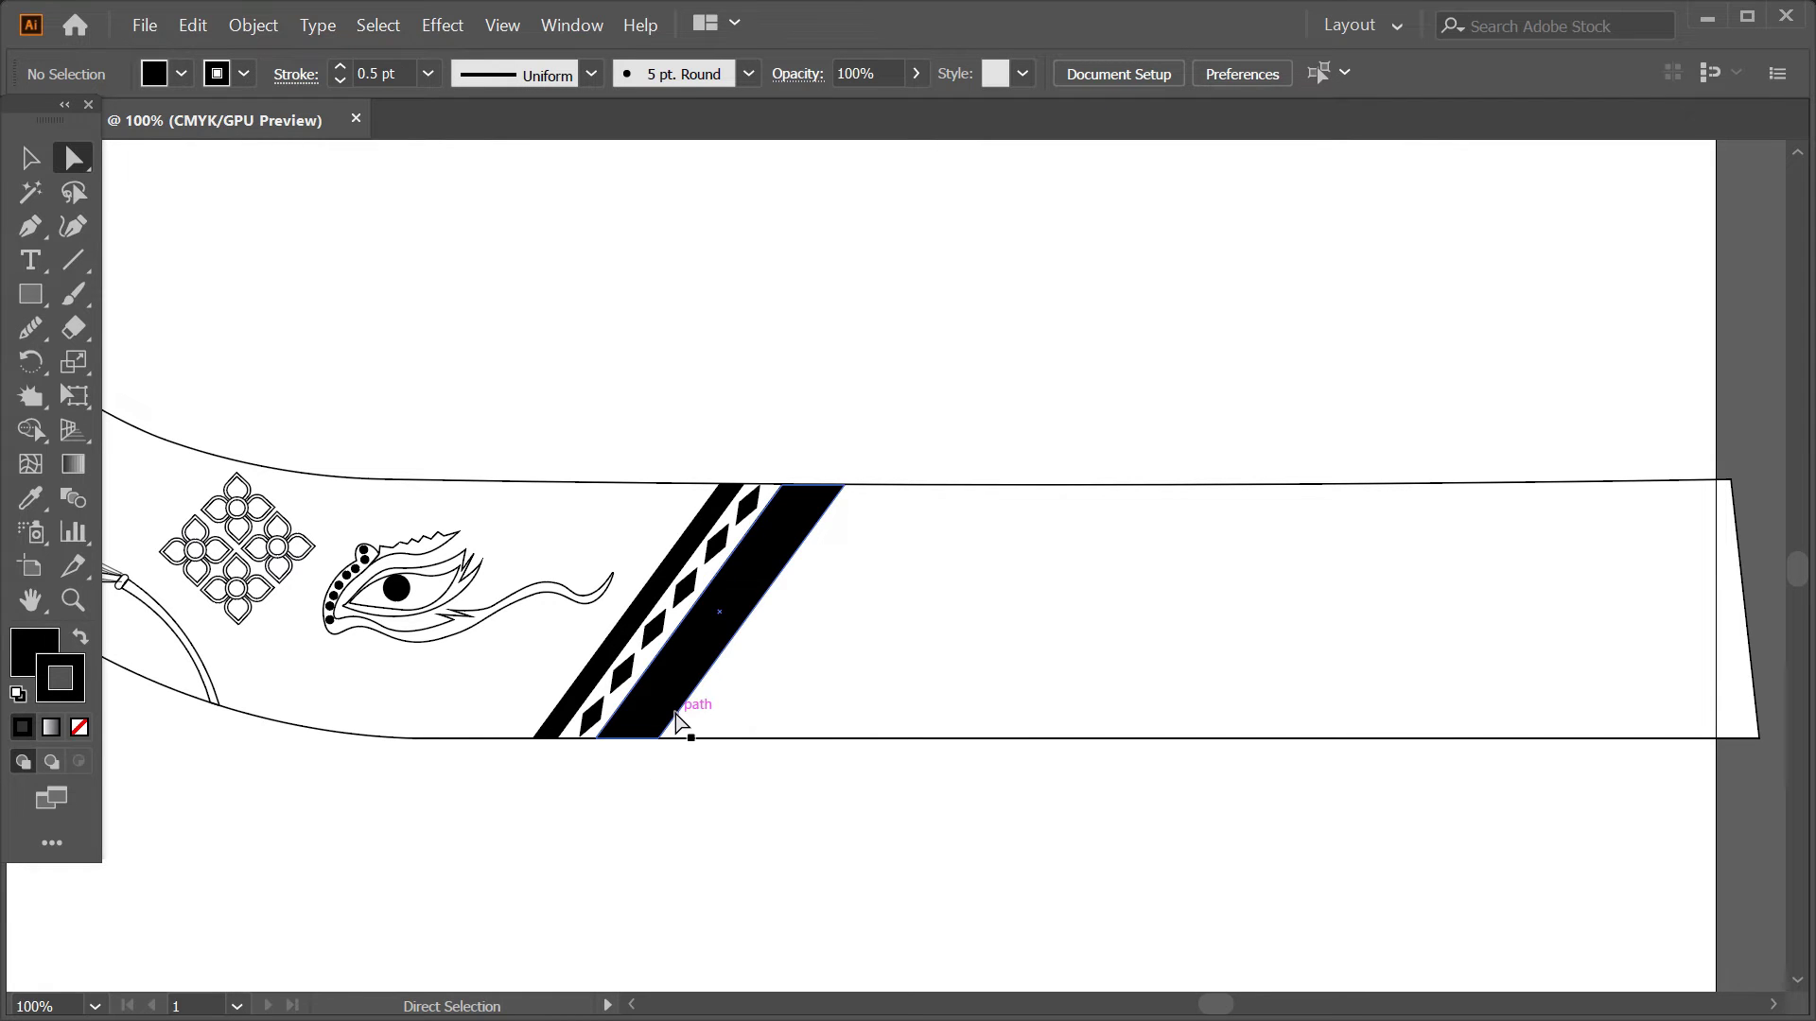
pyautogui.click(237, 512)
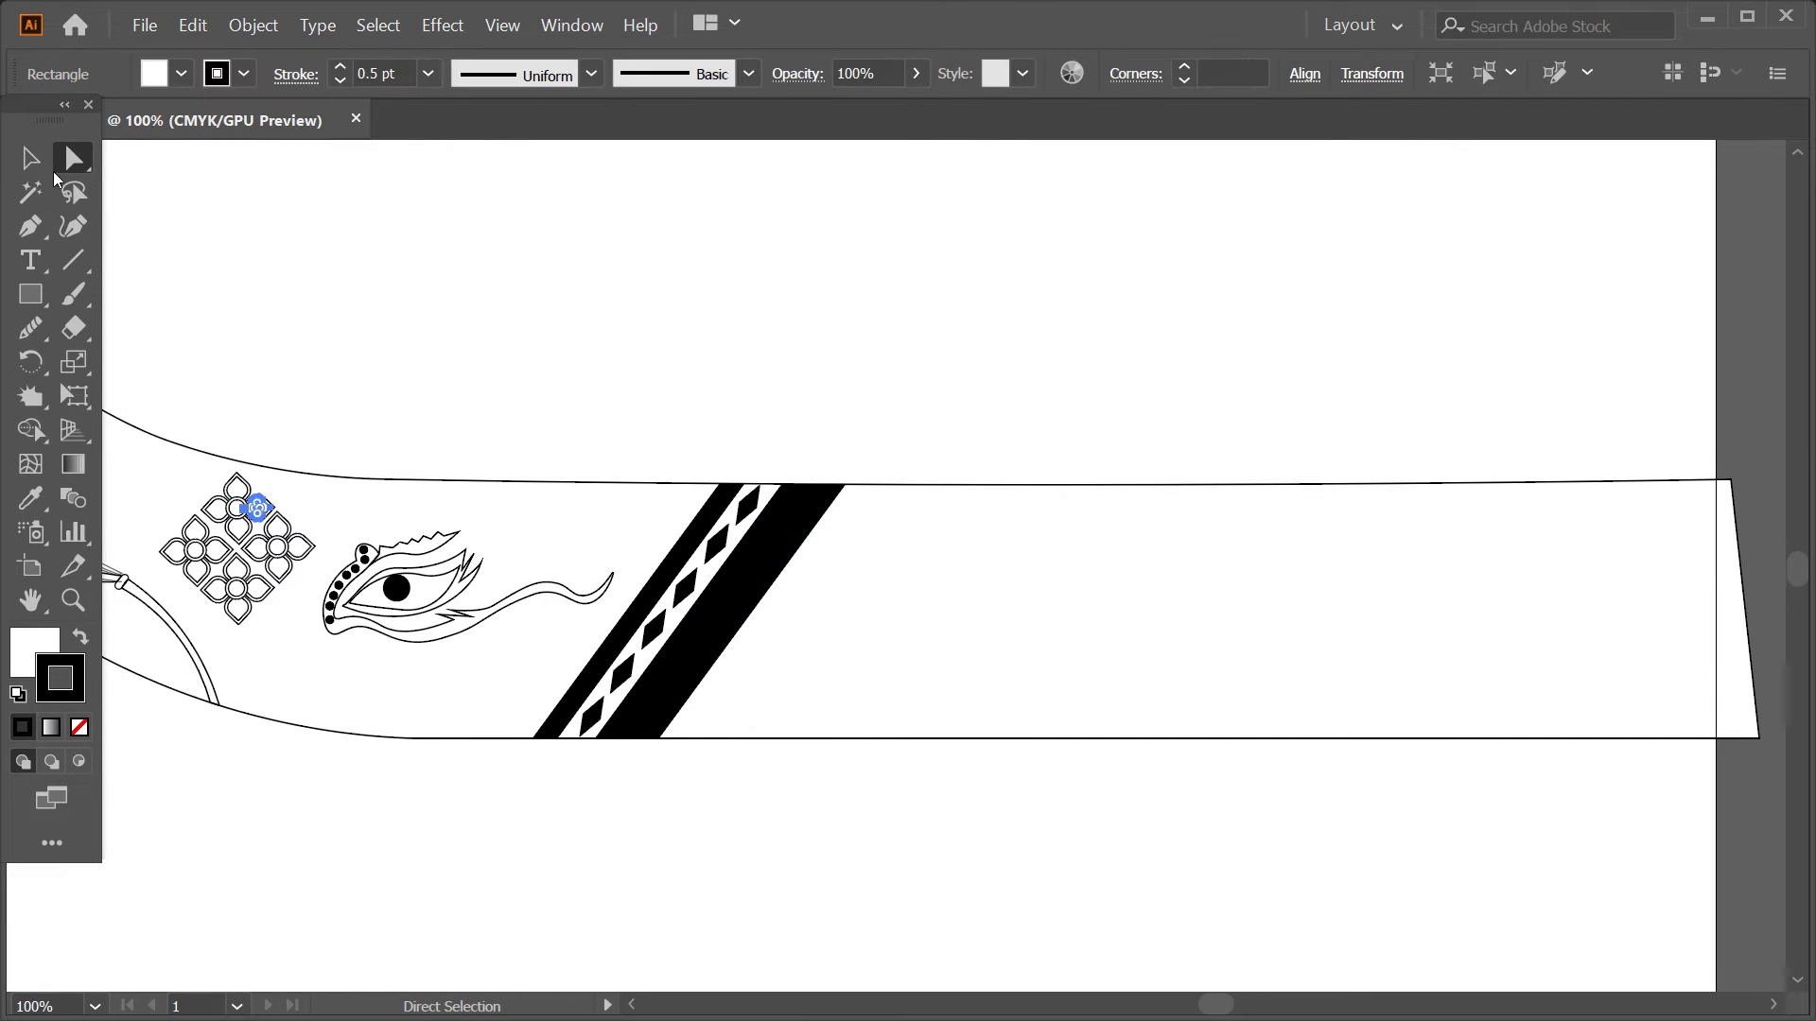
# - Move one flower beside the black stripe, rotated upright and shrunk small
pyautogui.press('v')
pyautogui.click(237, 521)
pyautogui.moveTo(236, 520); pyautogui.dragTo(773, 697)
pyautogui.hotkey('ctrl', '=')
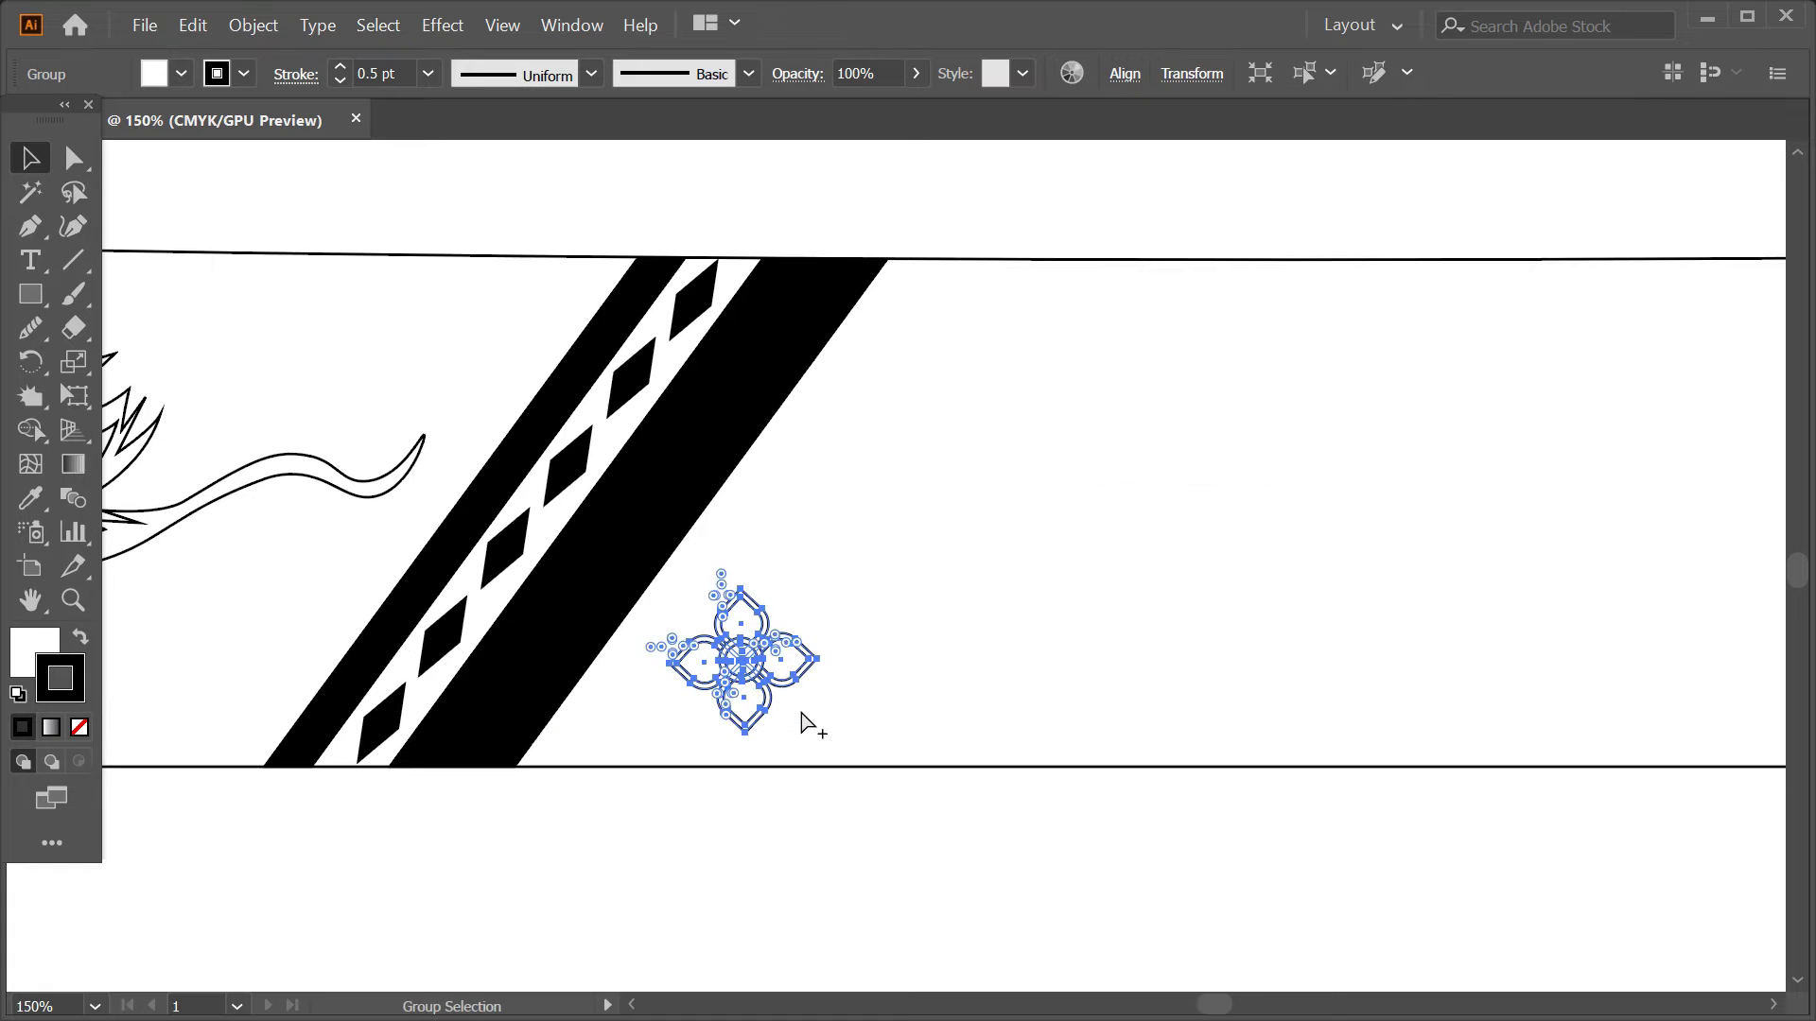
pyautogui.moveTo(1002, 598); pyautogui.dragTo(1087, 662)
pyautogui.moveTo(993, 742); pyautogui.dragTo(914, 605)
pyautogui.hotkey('ctrl', '=')
pyautogui.hotkey('ctrl', '=')
pyautogui.hotkey('ctrl', '=')
pyautogui.moveTo(904, 669); pyautogui.dragTo(677, 808)
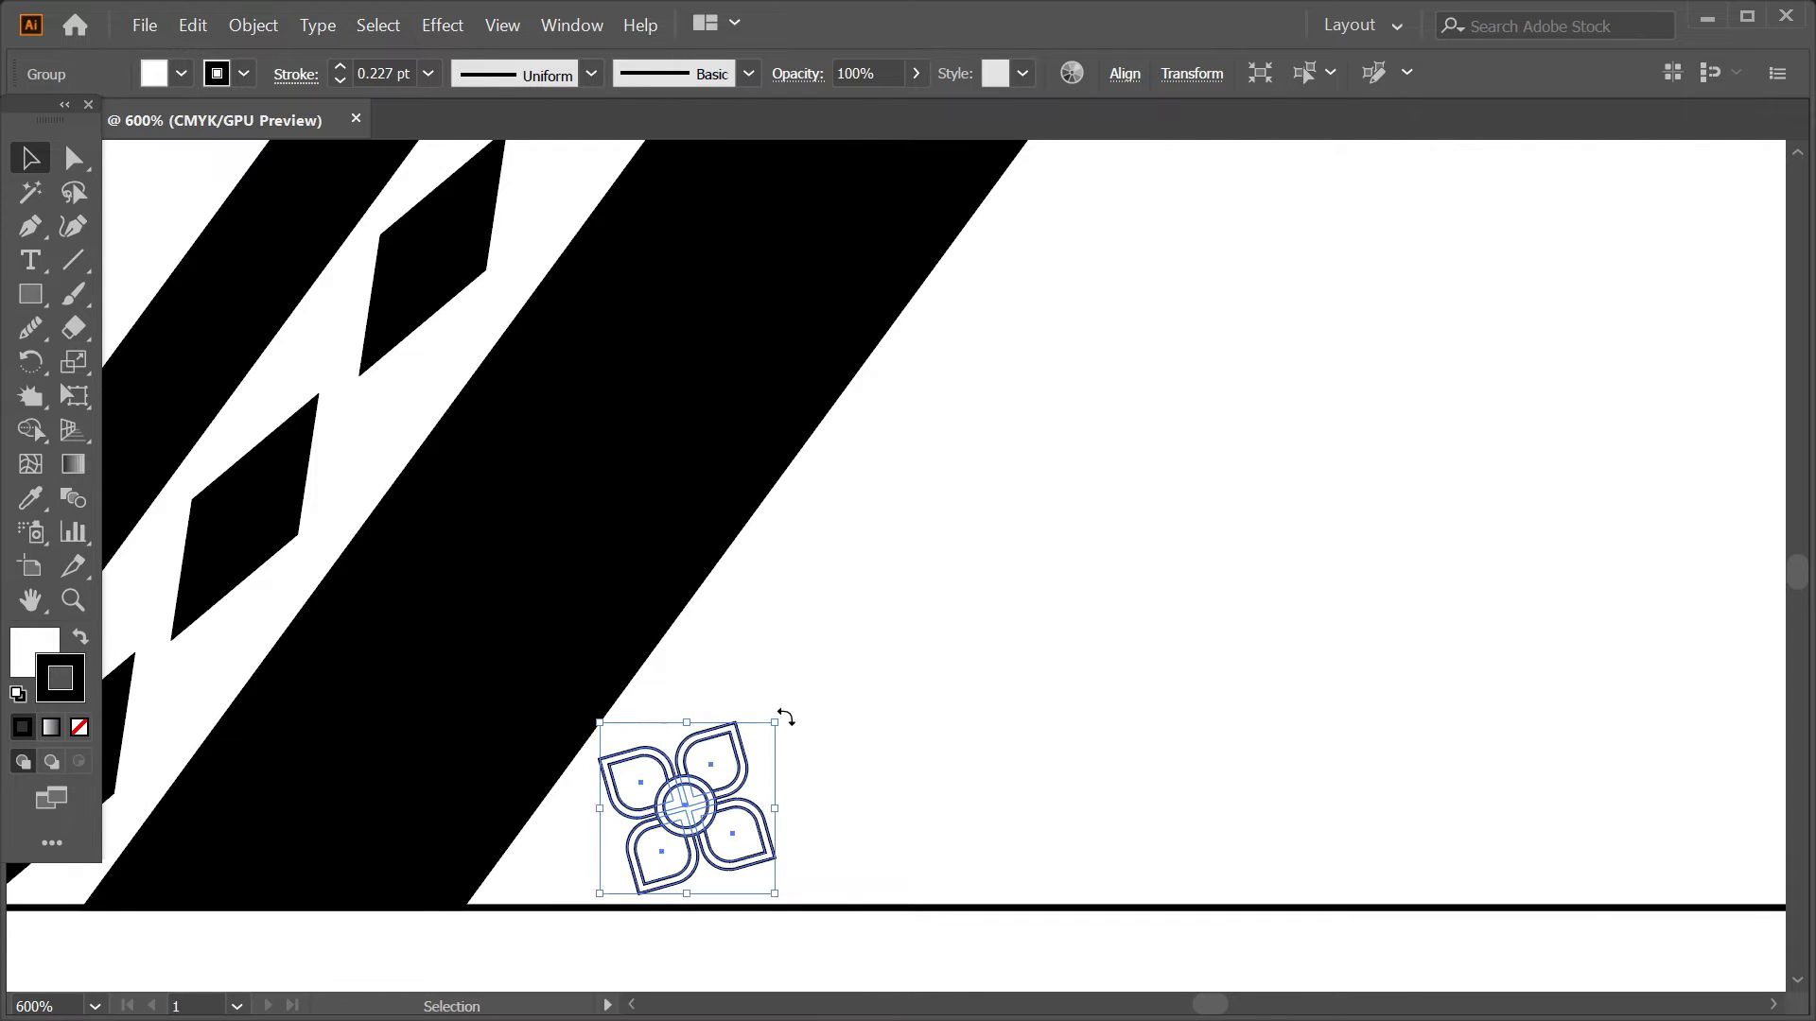
# - Copy the flower up along the stripe edge and add a stripe copy shifted right
pyautogui.moveTo(596, 871); pyautogui.dragTo(785, 676)
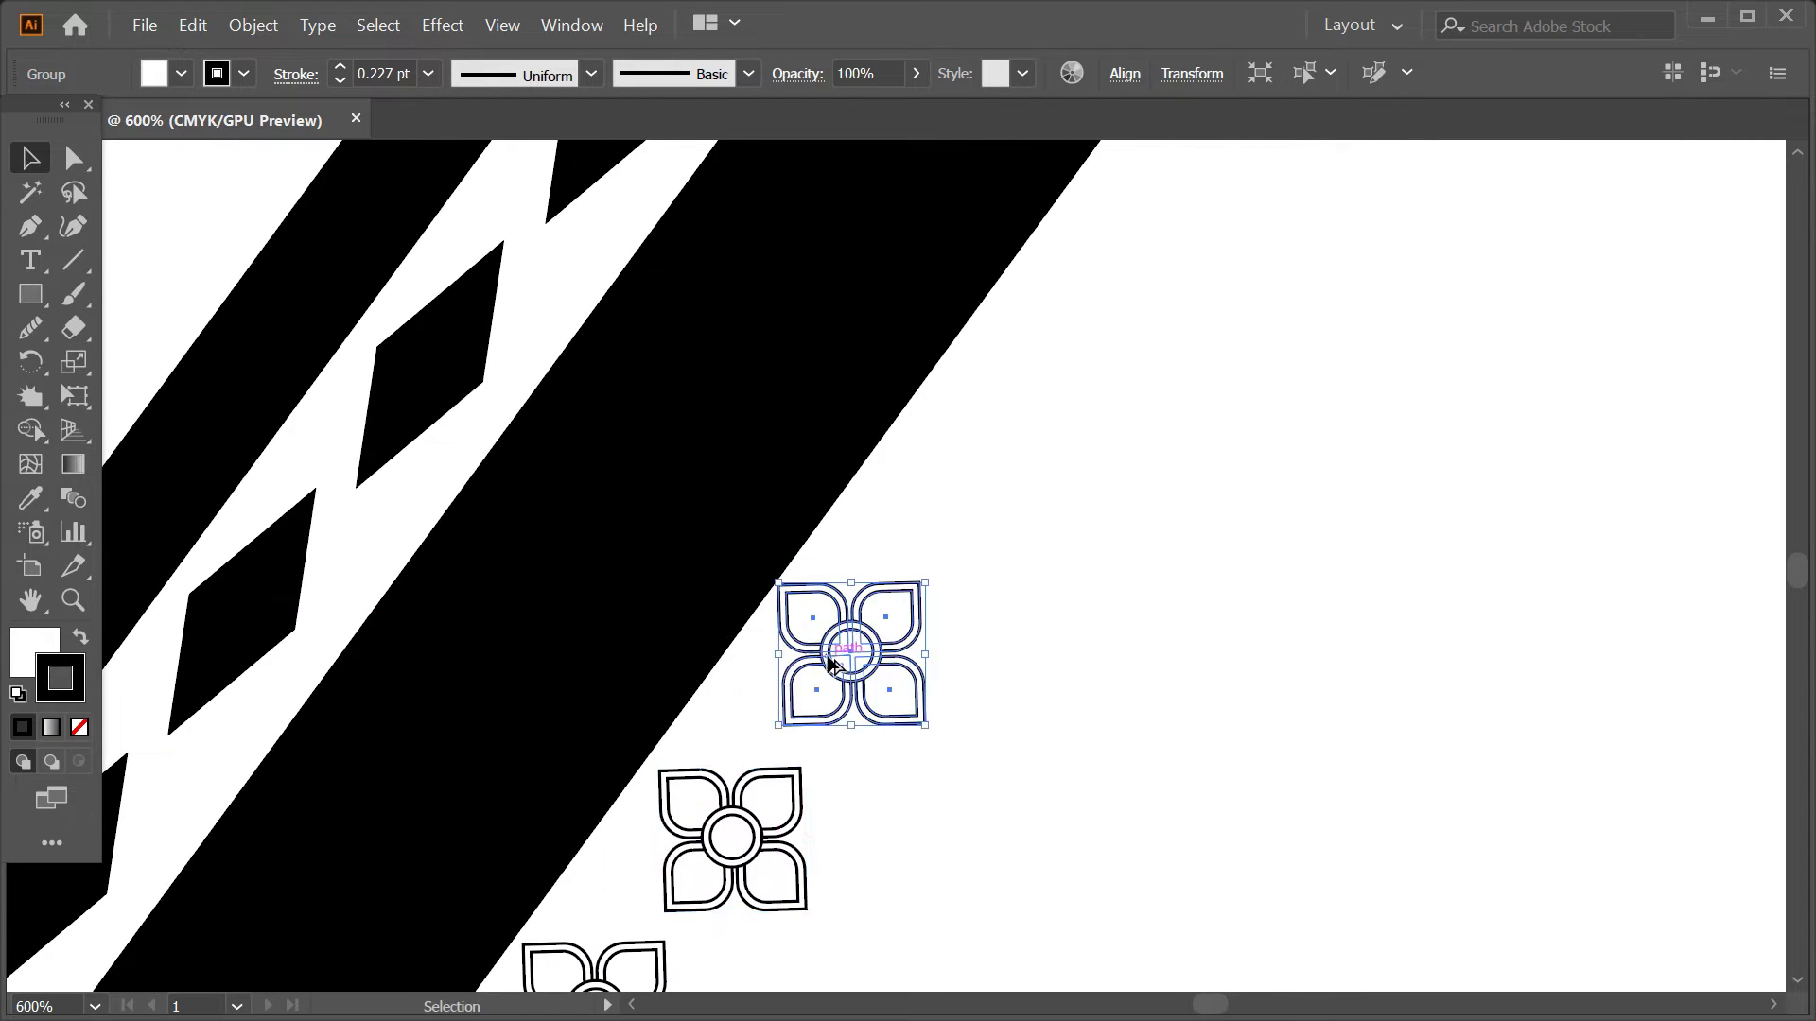
pyautogui.moveTo(785, 676)
pyautogui.mouseDown()
pyautogui.moveTo(766, 828)
pyautogui.moveTo(882, 675)
pyautogui.mouseUp()
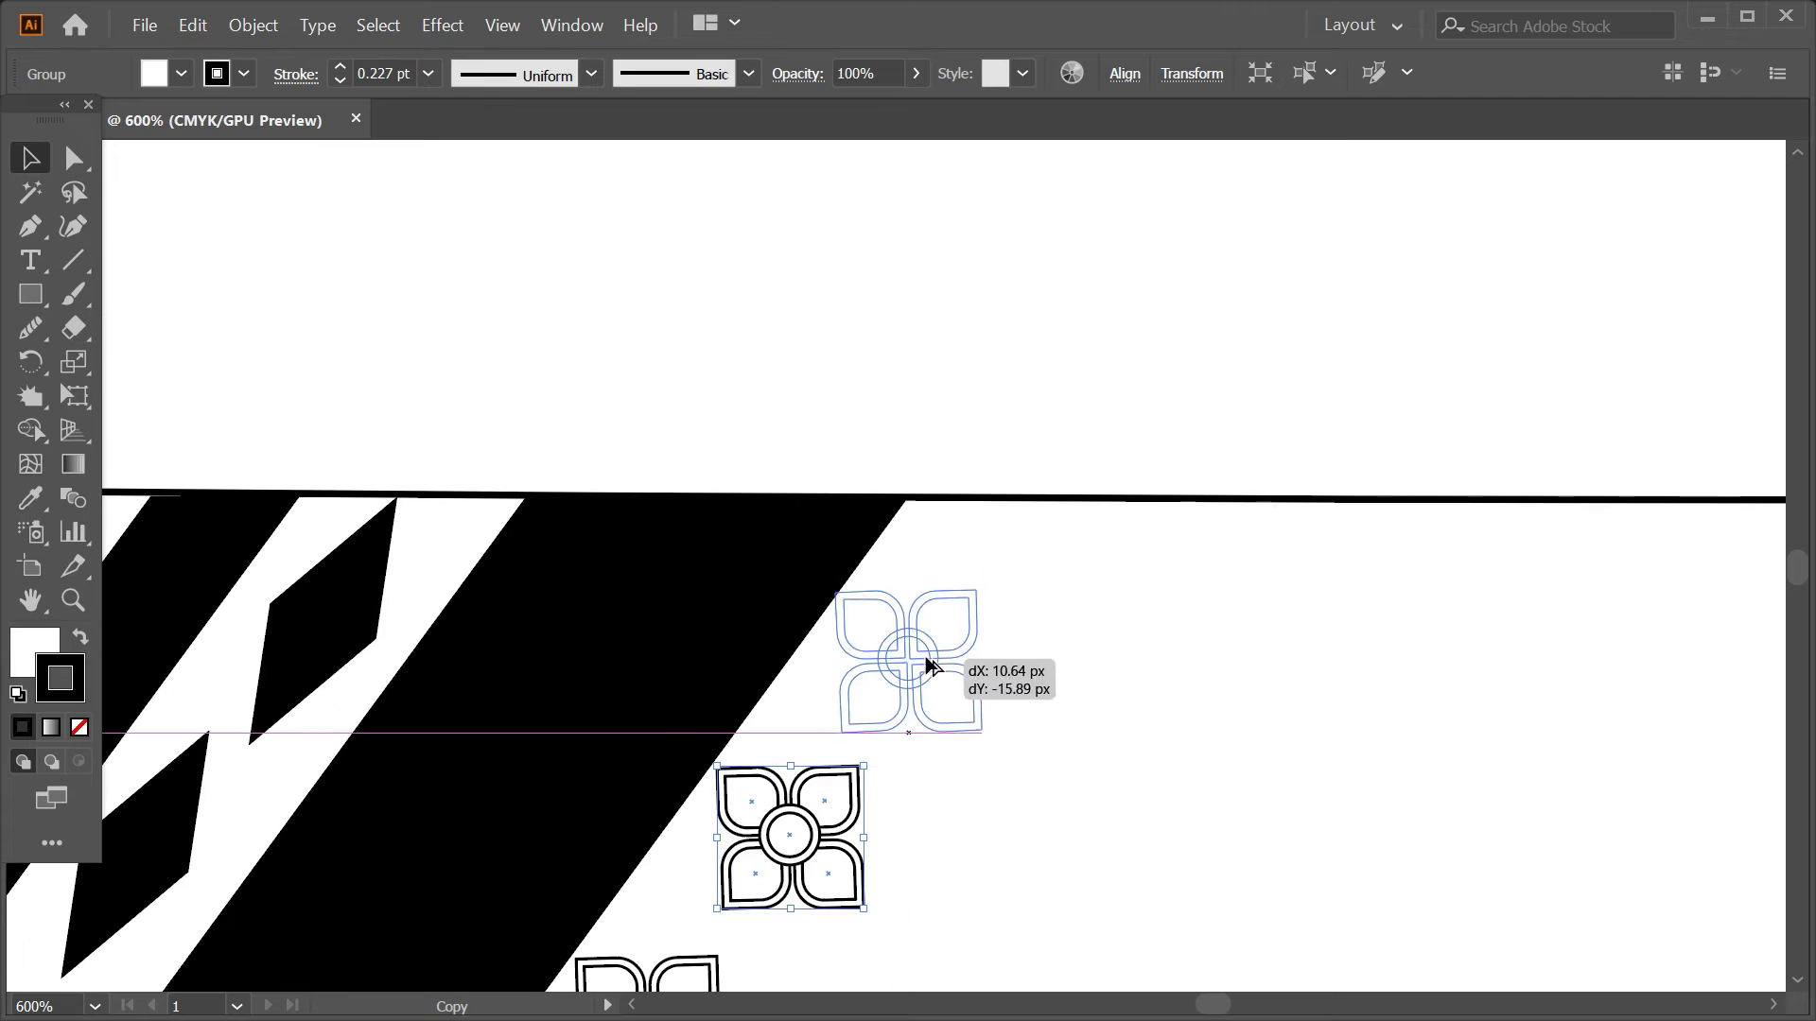
pyautogui.moveTo(882, 676); pyautogui.dragTo(946, 649)
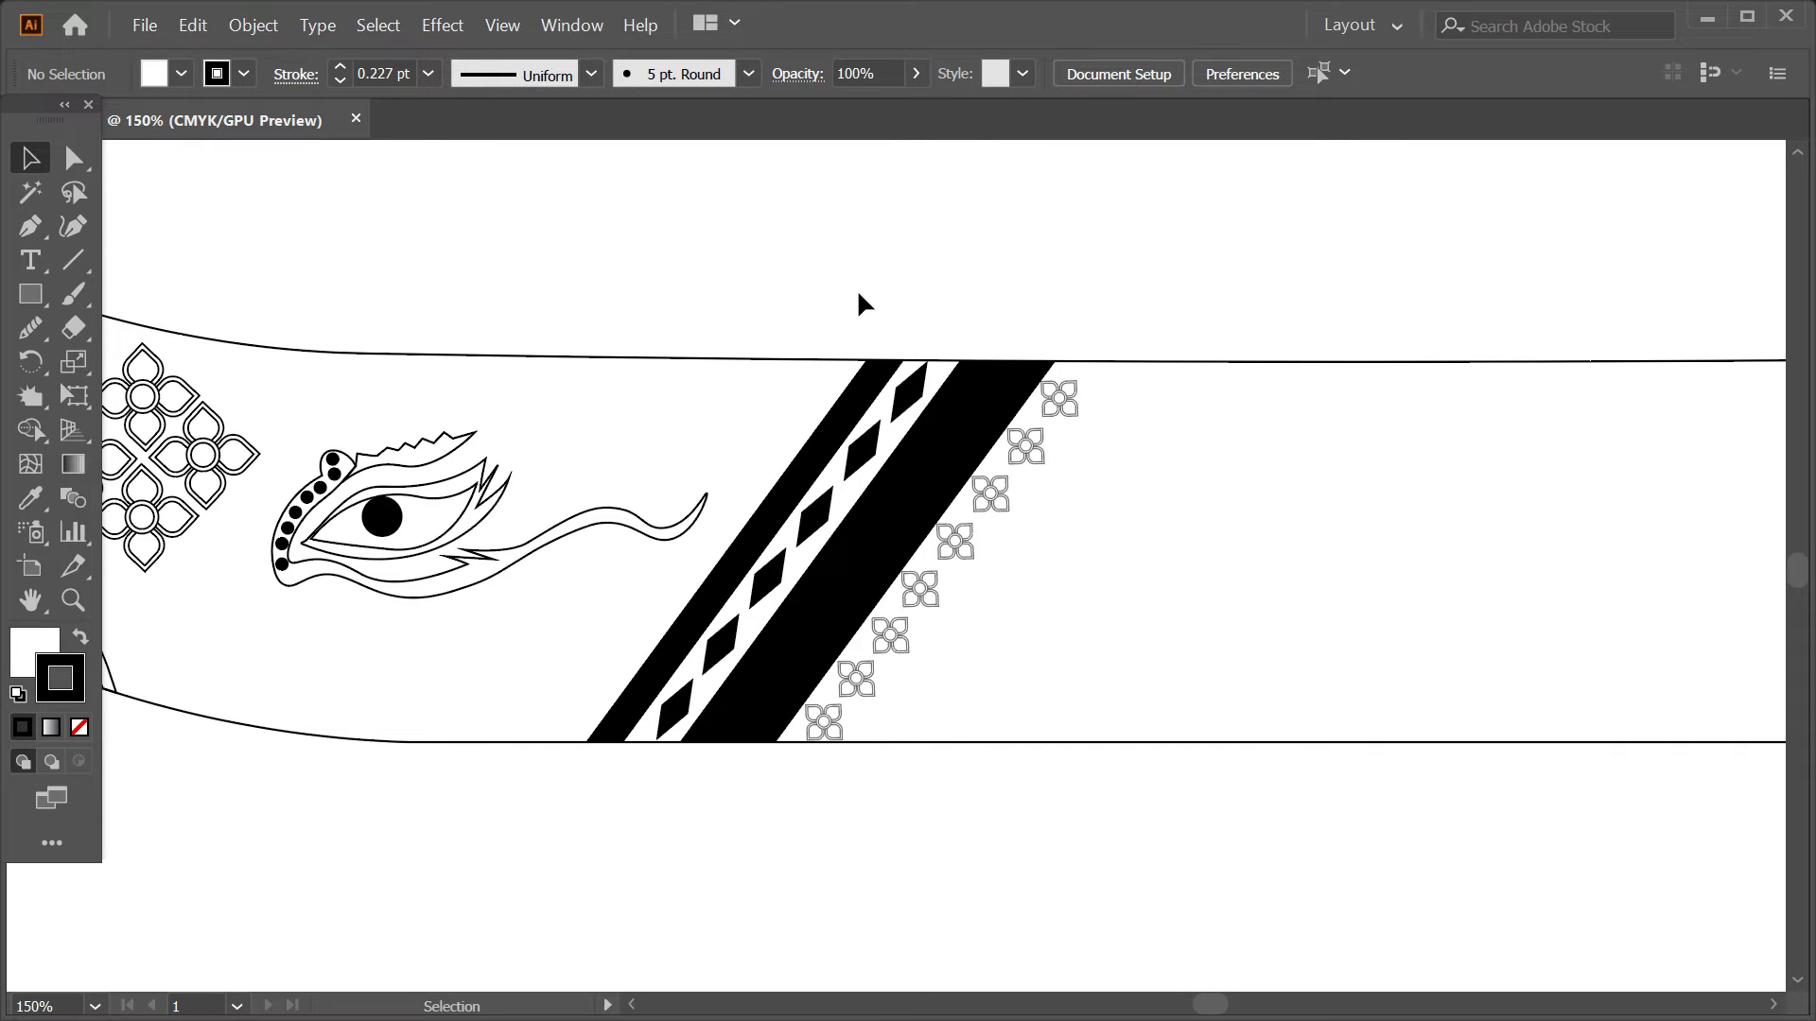
pyautogui.moveTo(973, 288); pyautogui.dragTo(893, 363)
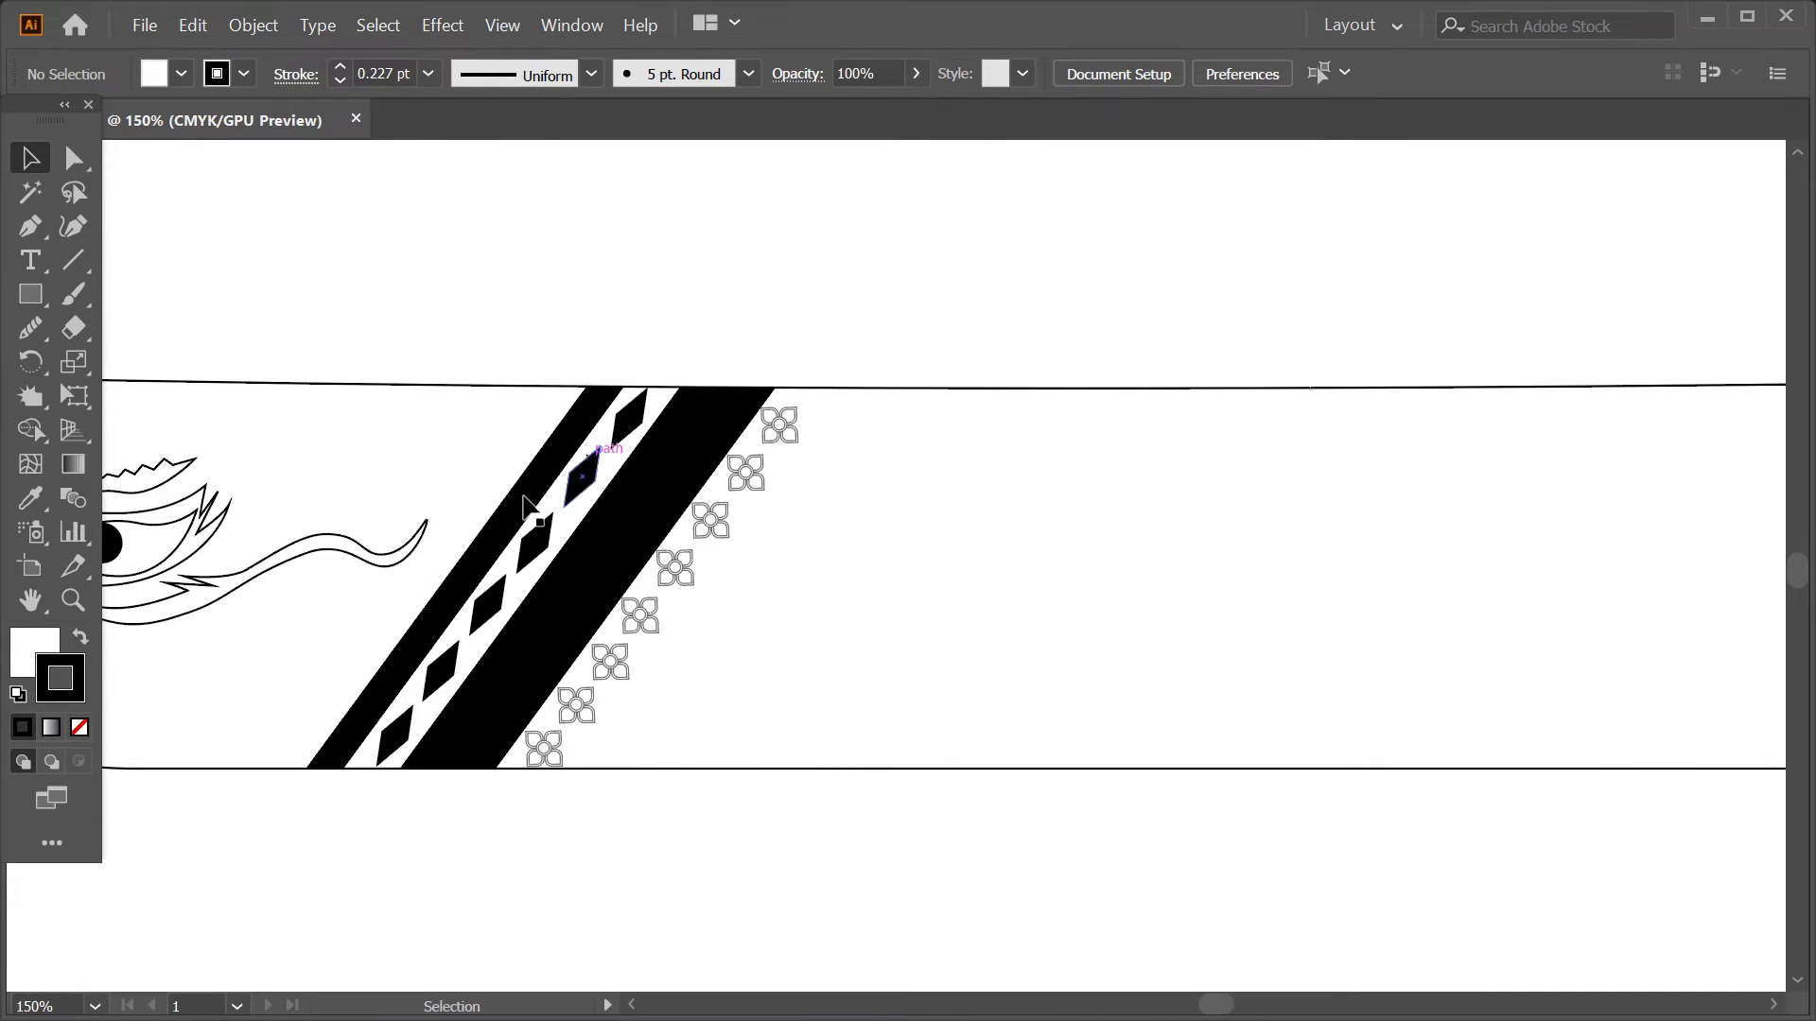
pyautogui.moveTo(498, 527); pyautogui.dragTo(764, 552)
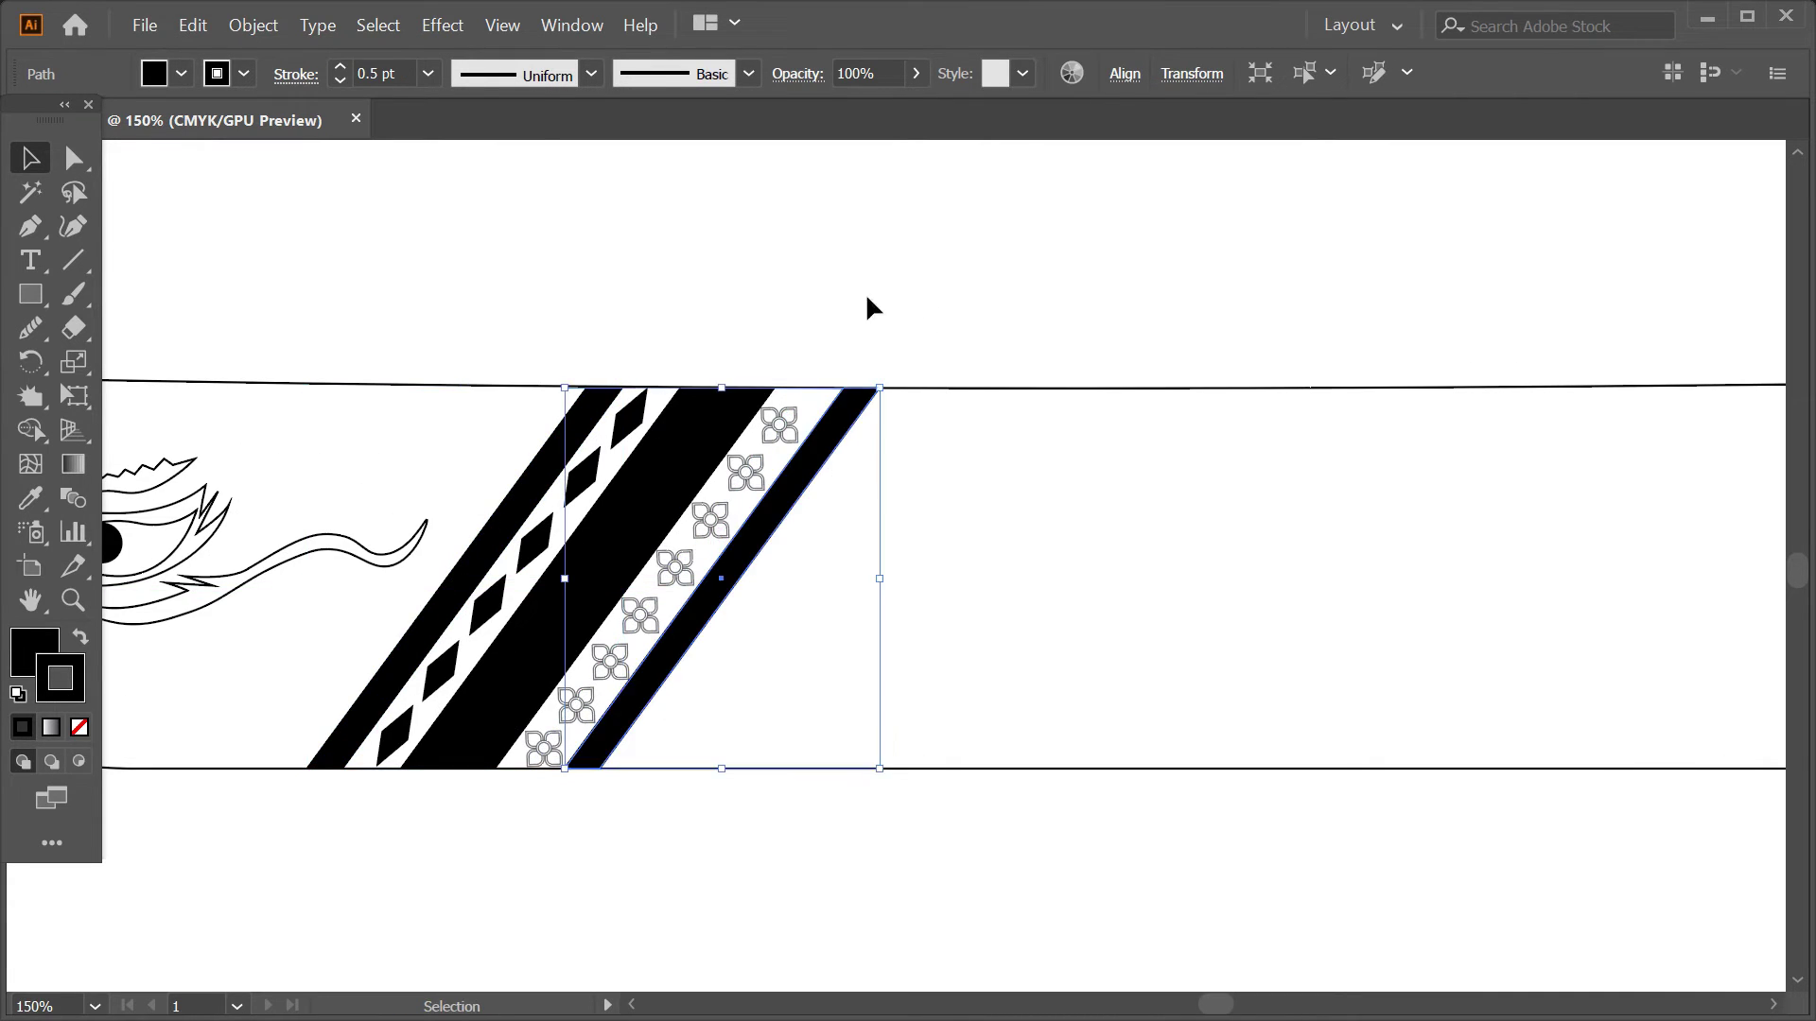
# - Make the copied stripe an outlined band with no fill and a black stroke
pyautogui.click(243, 74)
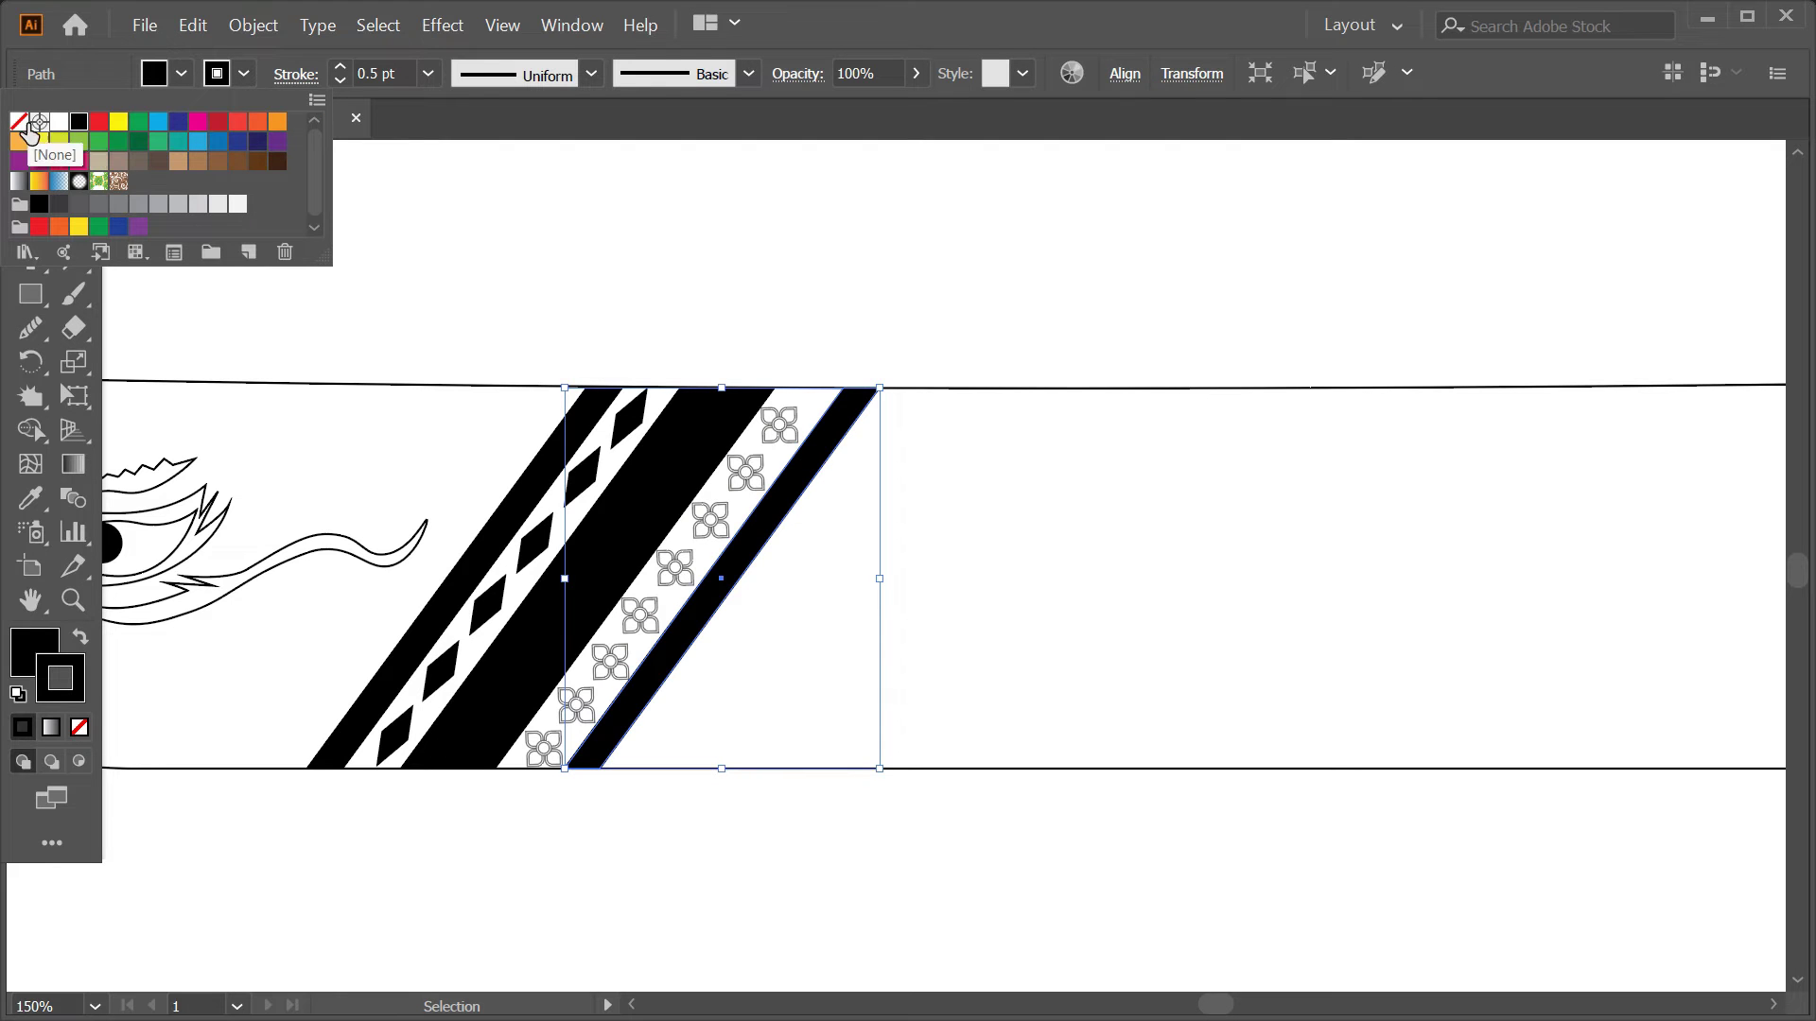
pyautogui.click(17, 130)
pyautogui.click(939, 295)
pyautogui.click(832, 408)
pyautogui.click(243, 74)
pyautogui.click(72, 131)
pyautogui.press('Escape')
pyautogui.click(181, 74)
pyautogui.click(17, 131)
pyautogui.press('Escape')
pyautogui.click(876, 300)
# - Copy the black diamond strip into the outlined band and nudge it slightly right
pyautogui.scroll(1, 587, 567)
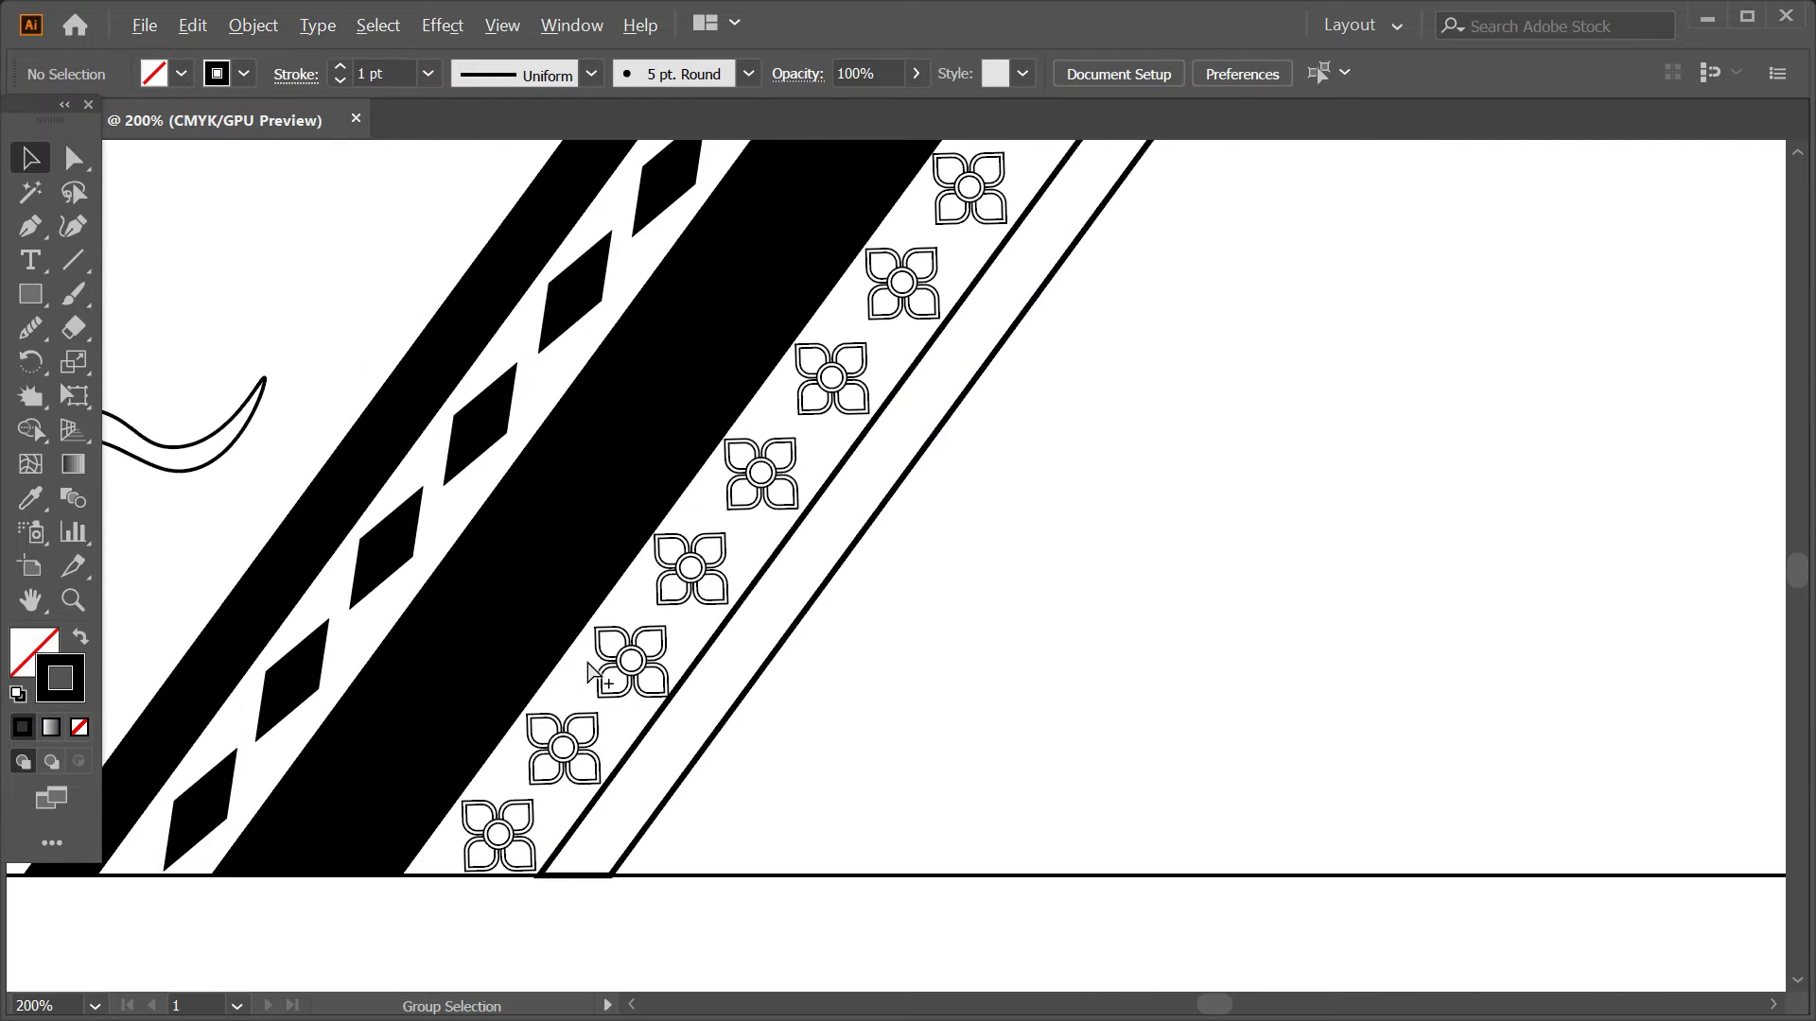
pyautogui.scroll(1, 479, 585)
pyautogui.scroll(-1, 397, 790)
pyautogui.scroll(-1, 417, 770)
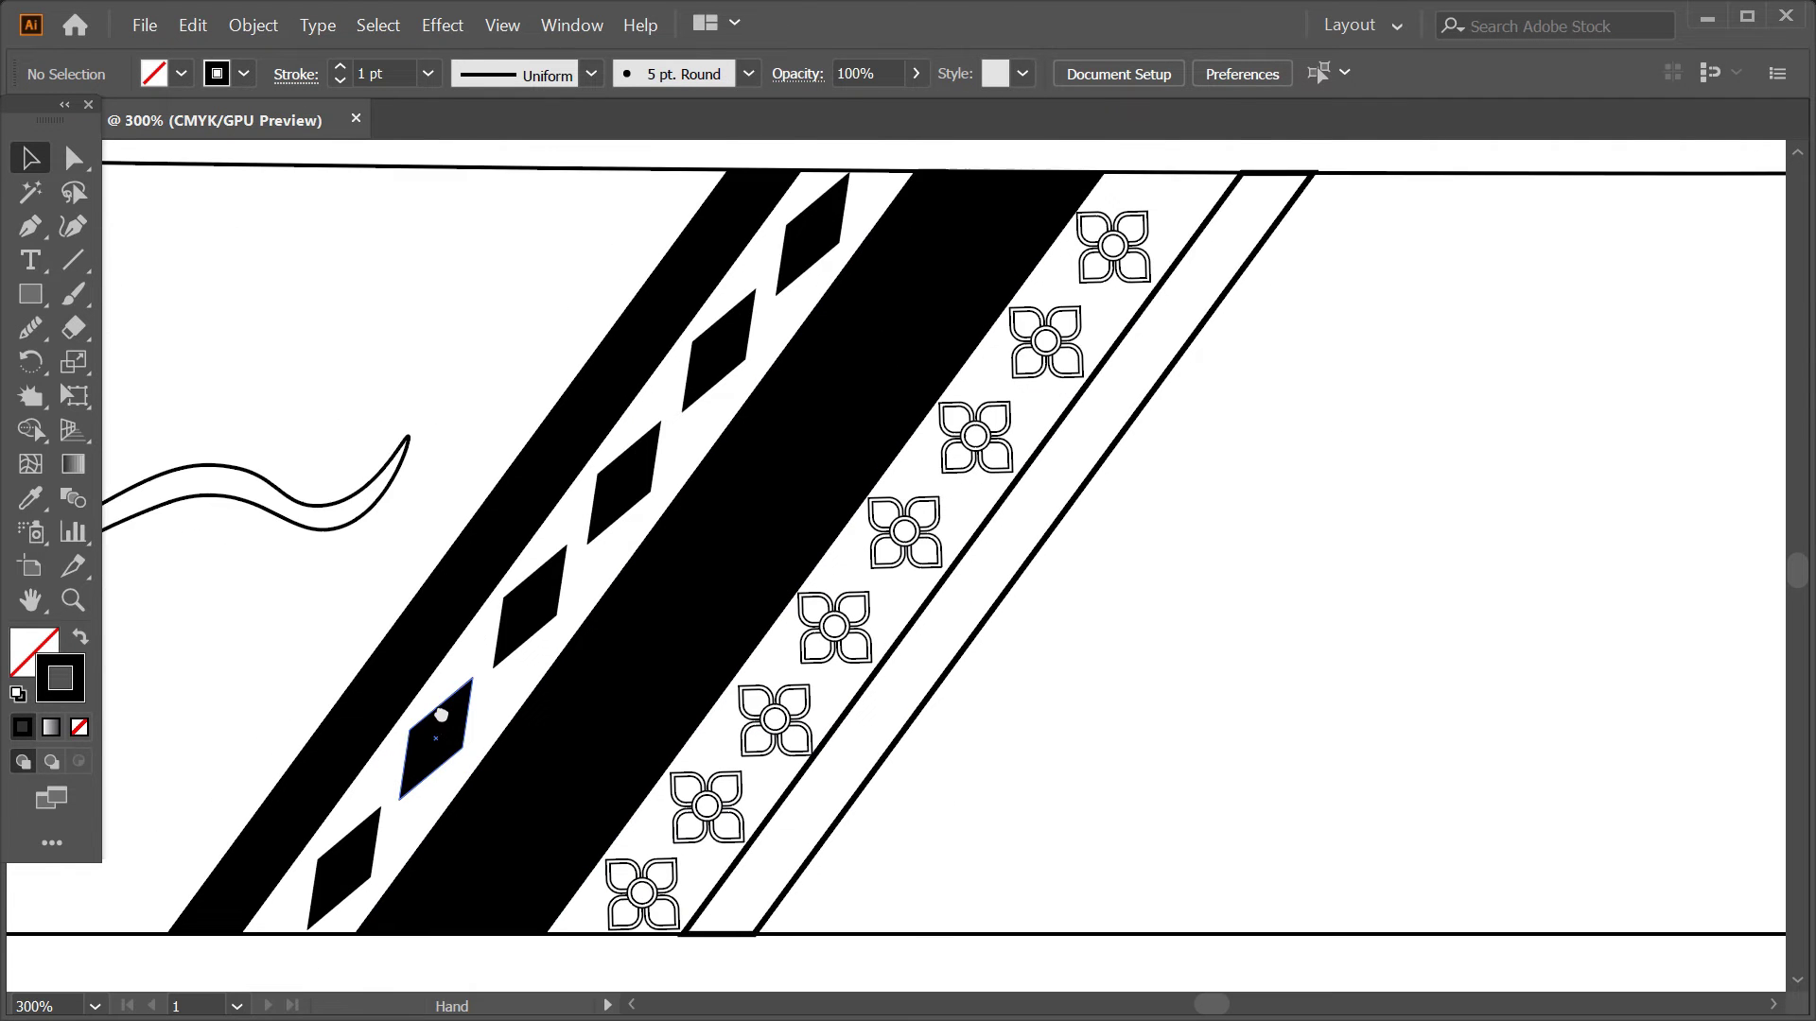
pyautogui.scroll(-1, 433, 721)
pyautogui.scroll(1, 450, 693)
pyautogui.moveTo(371, 819); pyautogui.dragTo(802, 446)
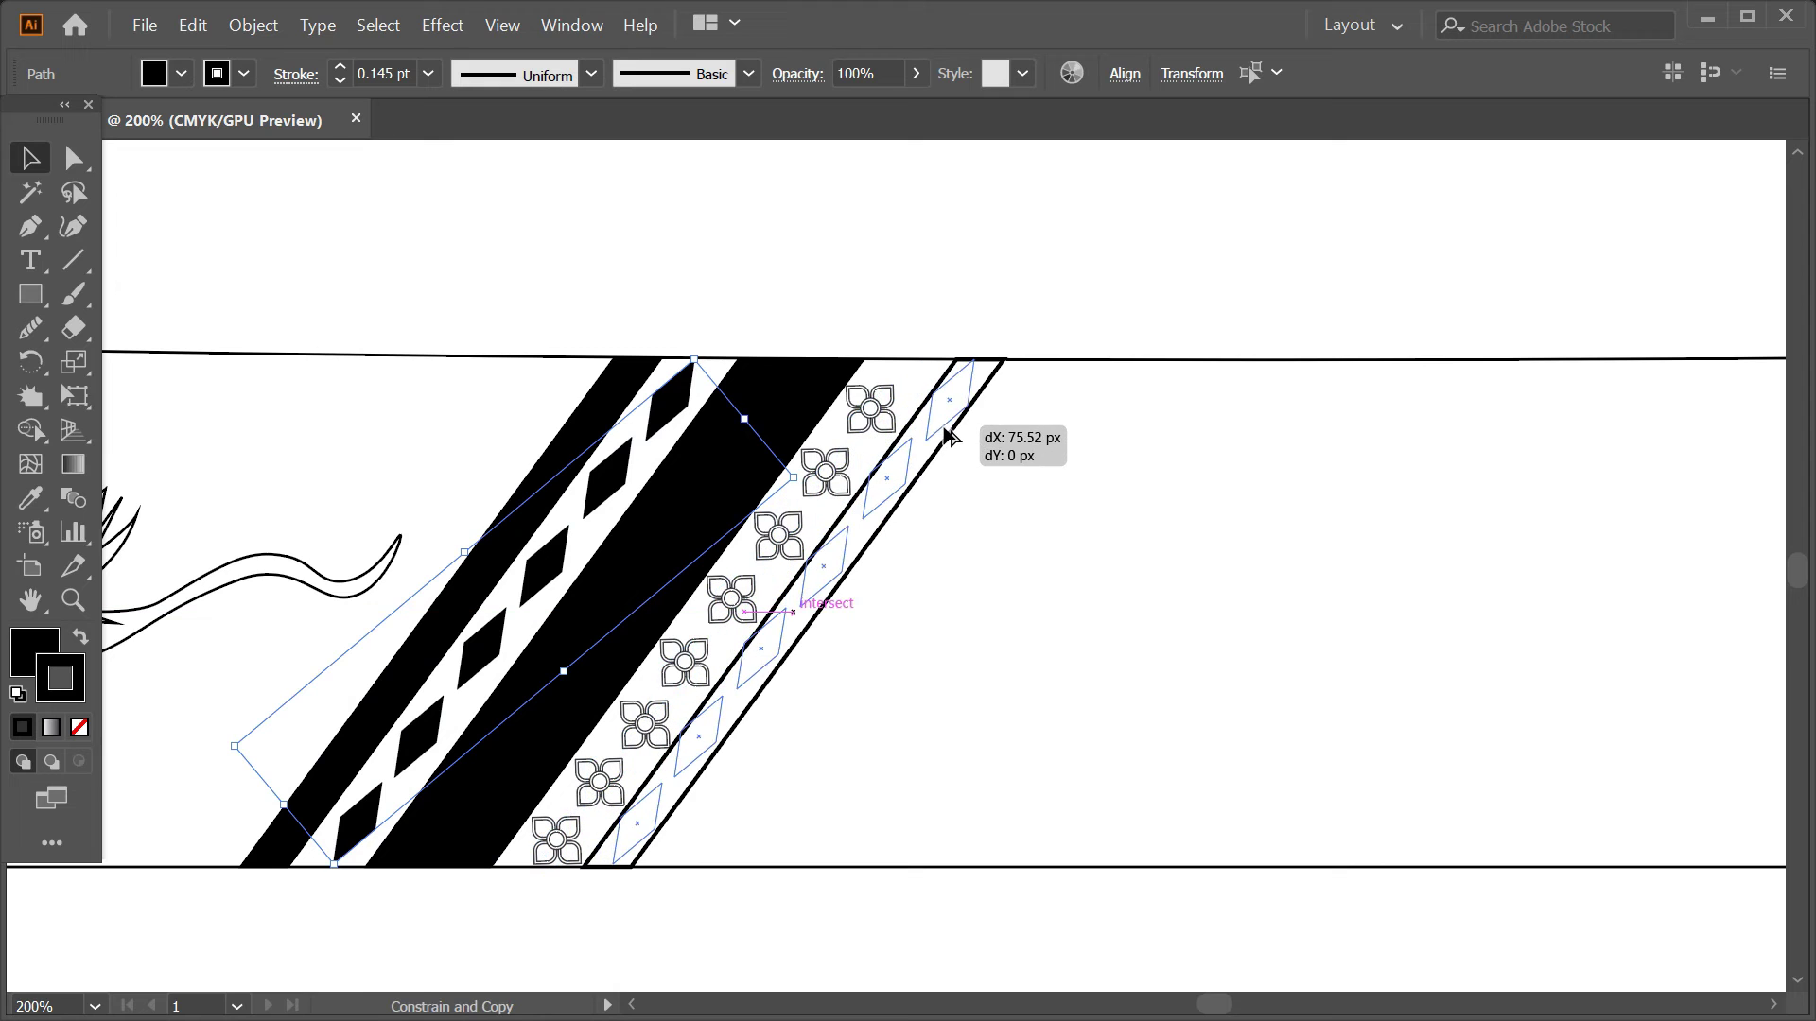
pyautogui.moveTo(801, 446); pyautogui.dragTo(946, 436)
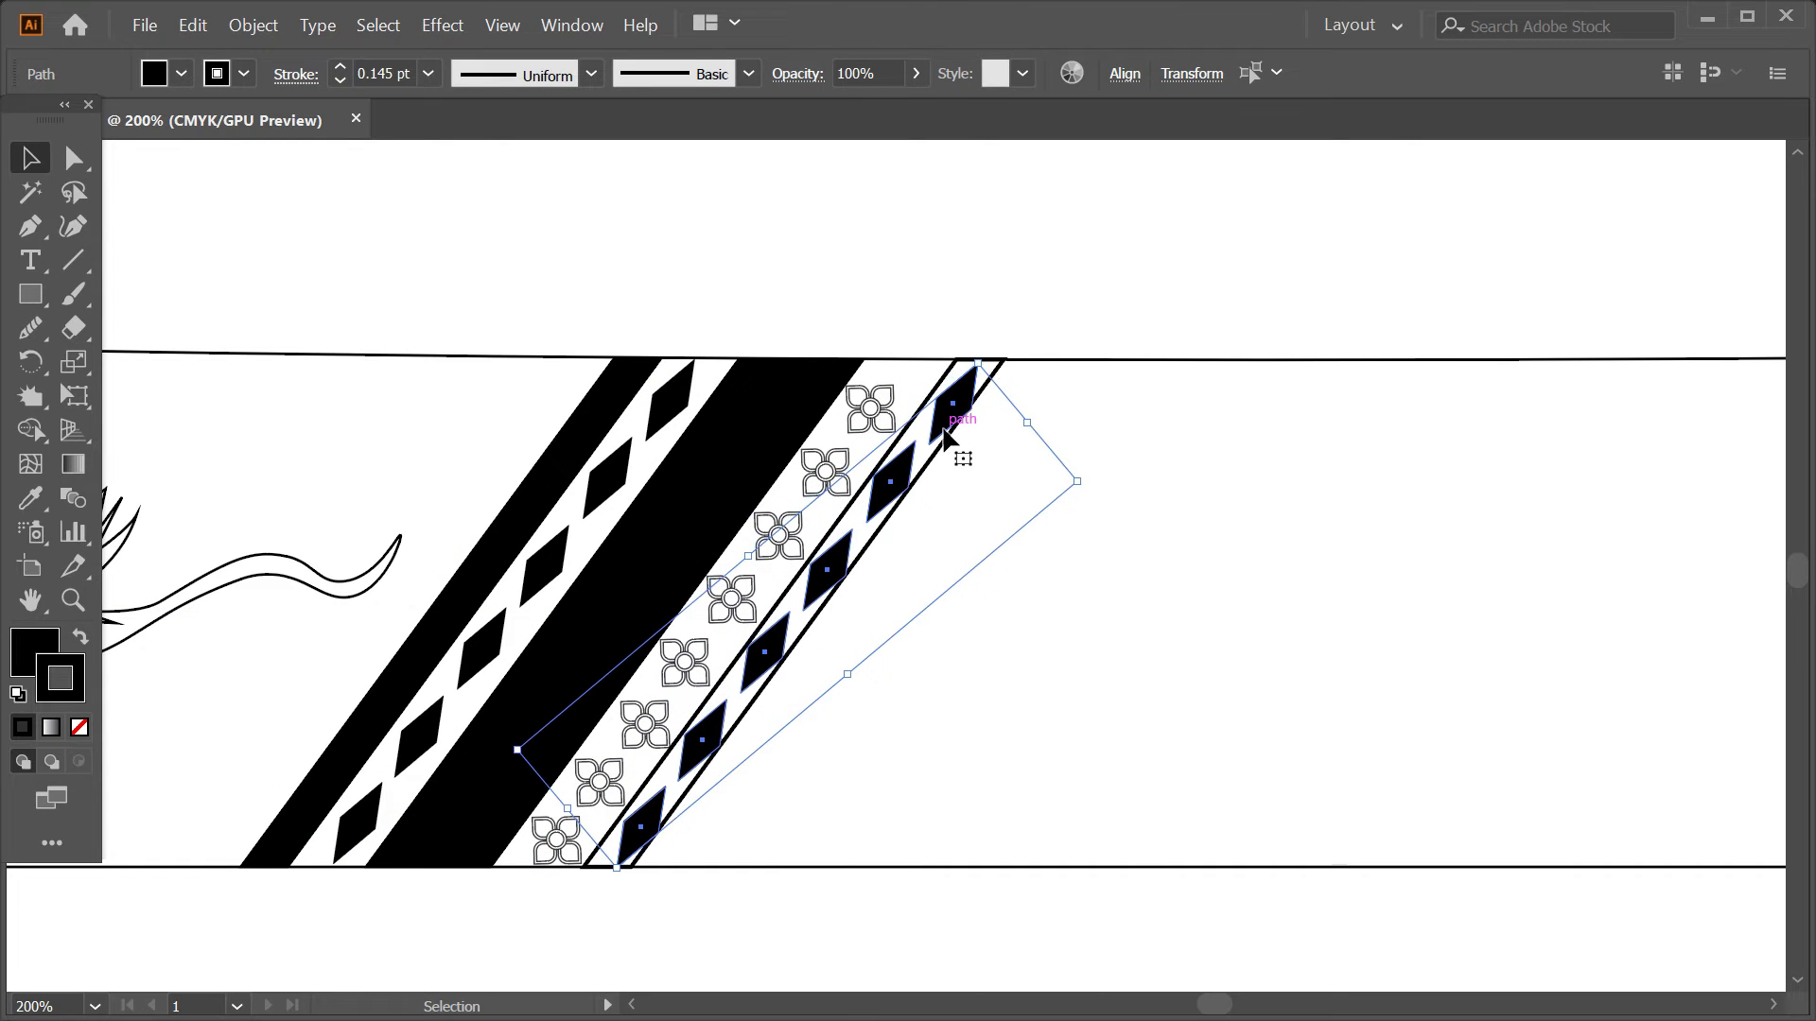
pyautogui.press('Right')
pyautogui.press('Right')
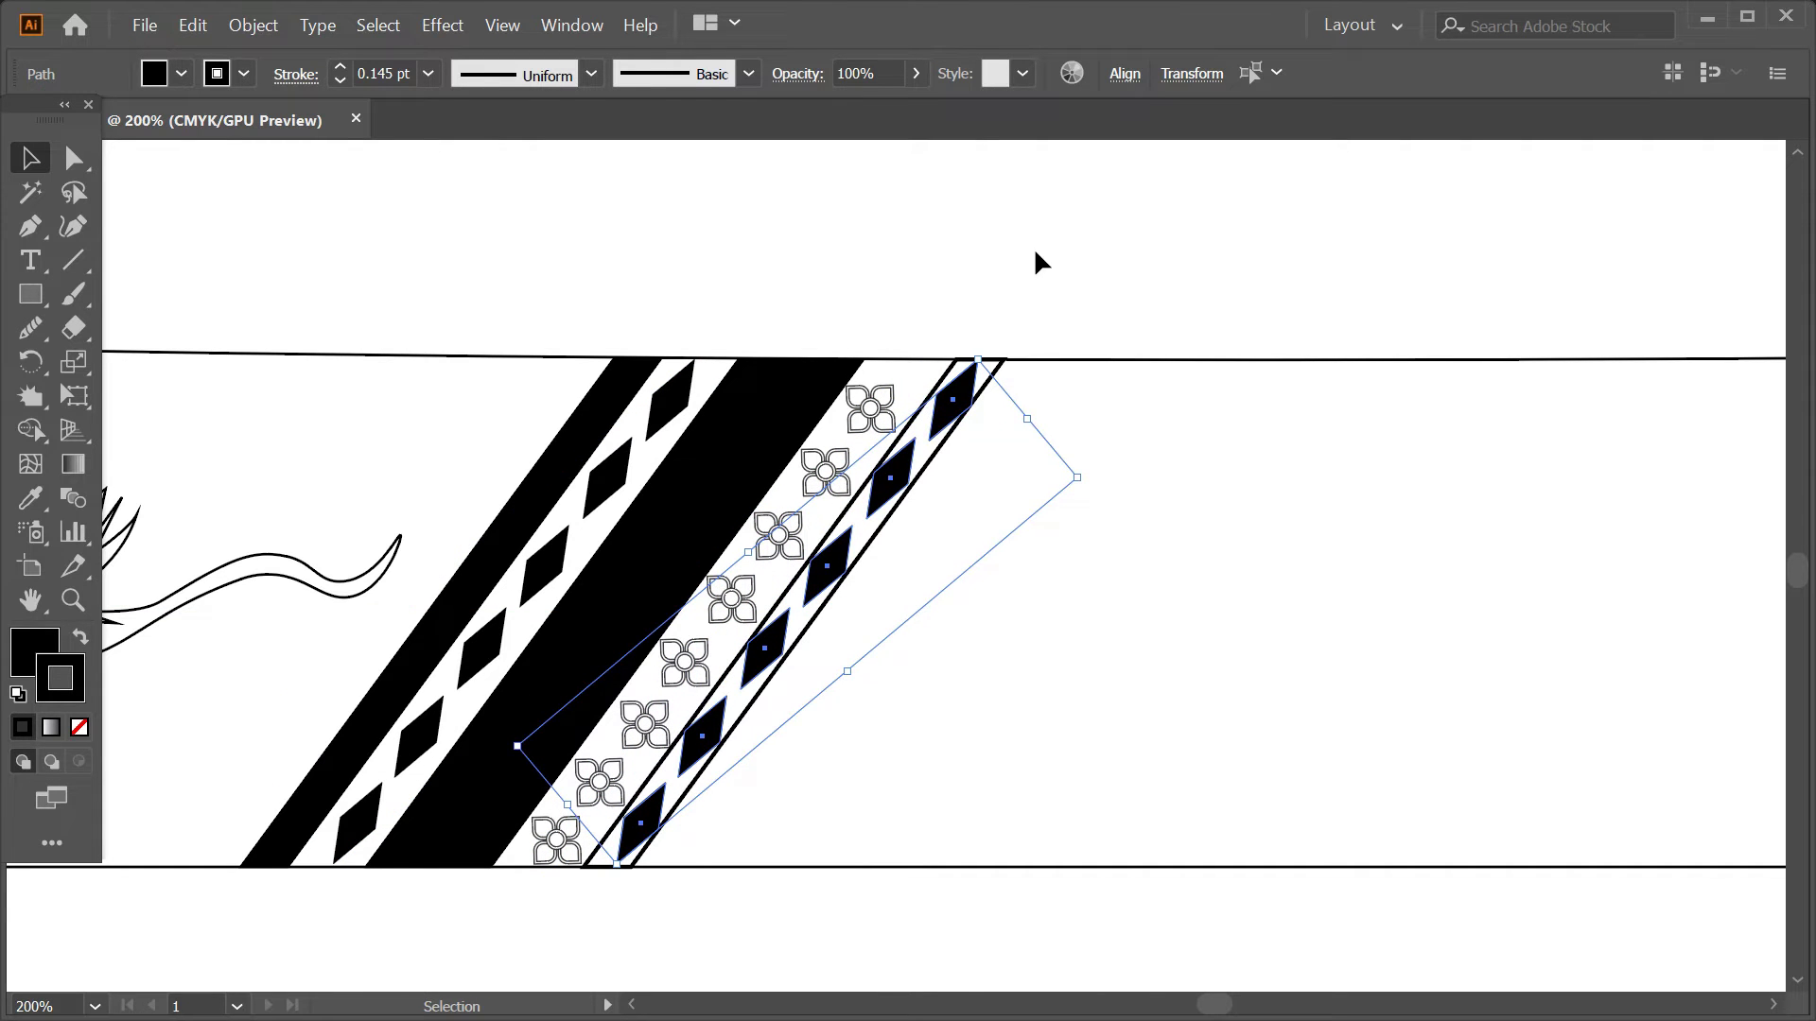
pyautogui.click(1034, 250)
pyautogui.scroll(1, 1045, 572)
pyautogui.hscroll(1, 1001, 599)
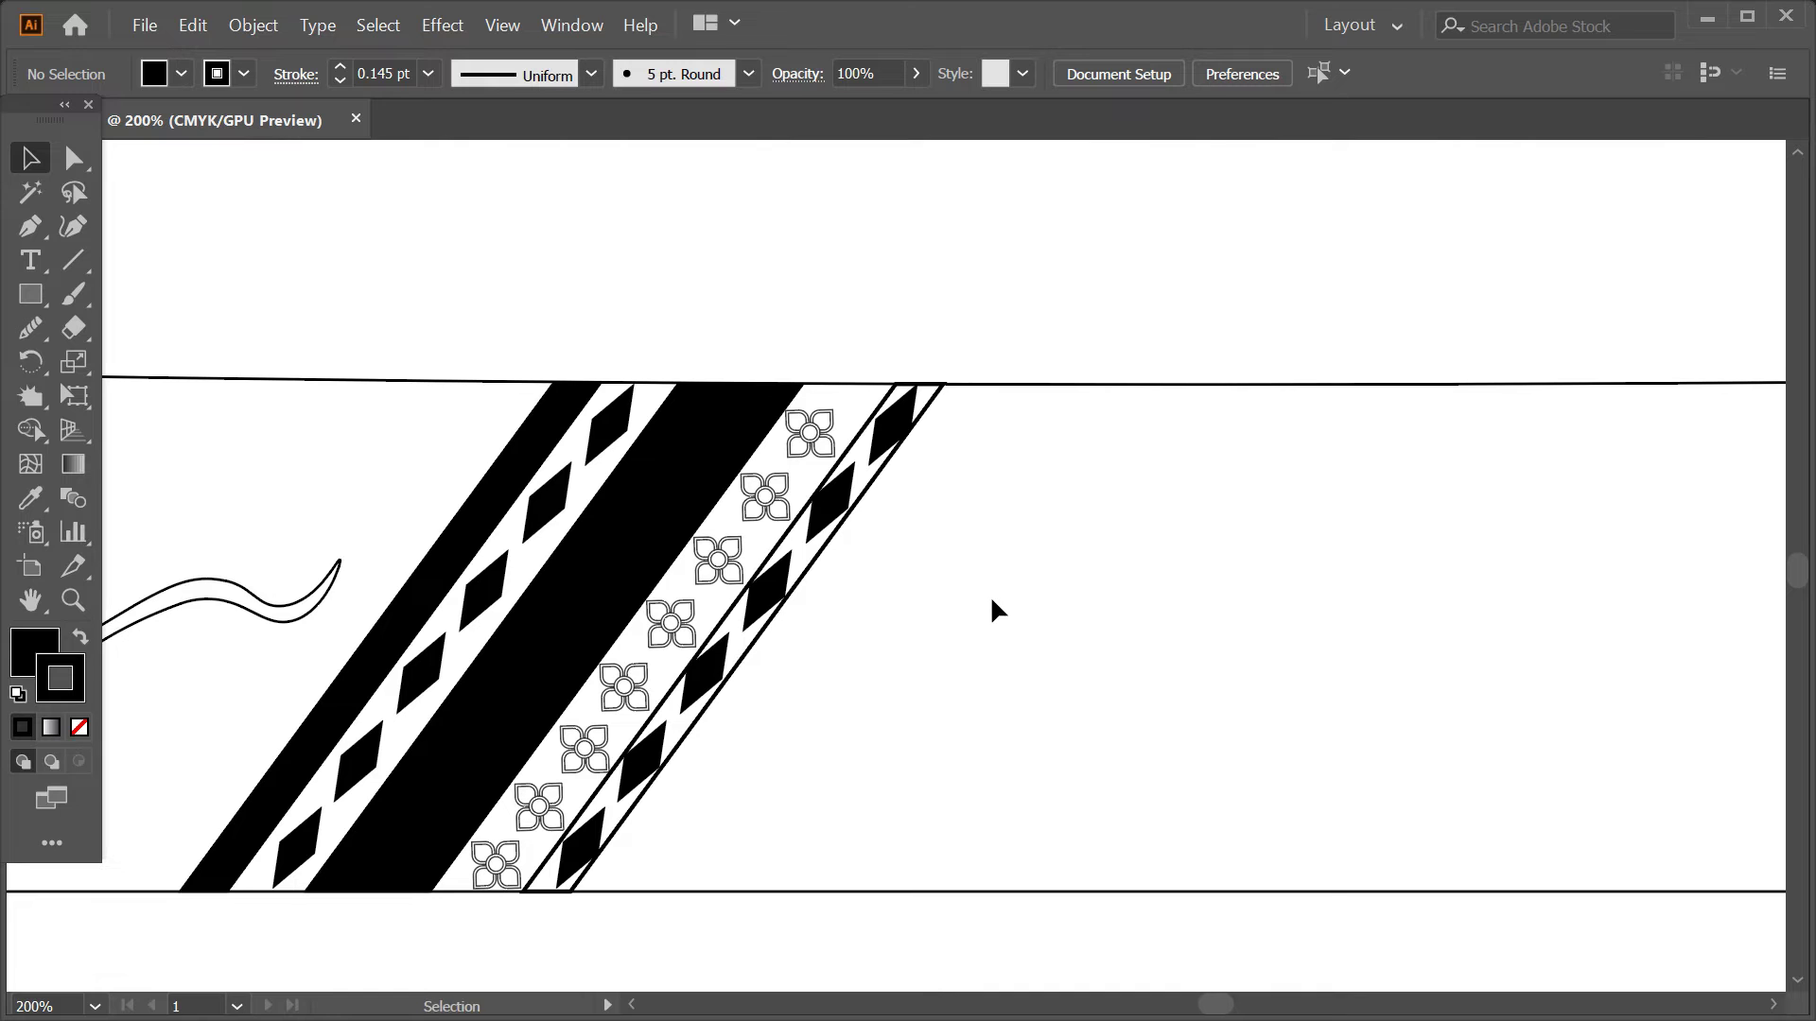
pyautogui.hscroll(3, 673, 689)
pyautogui.hscroll(-1, 820, 656)
pyautogui.scroll(-2, 858, 673)
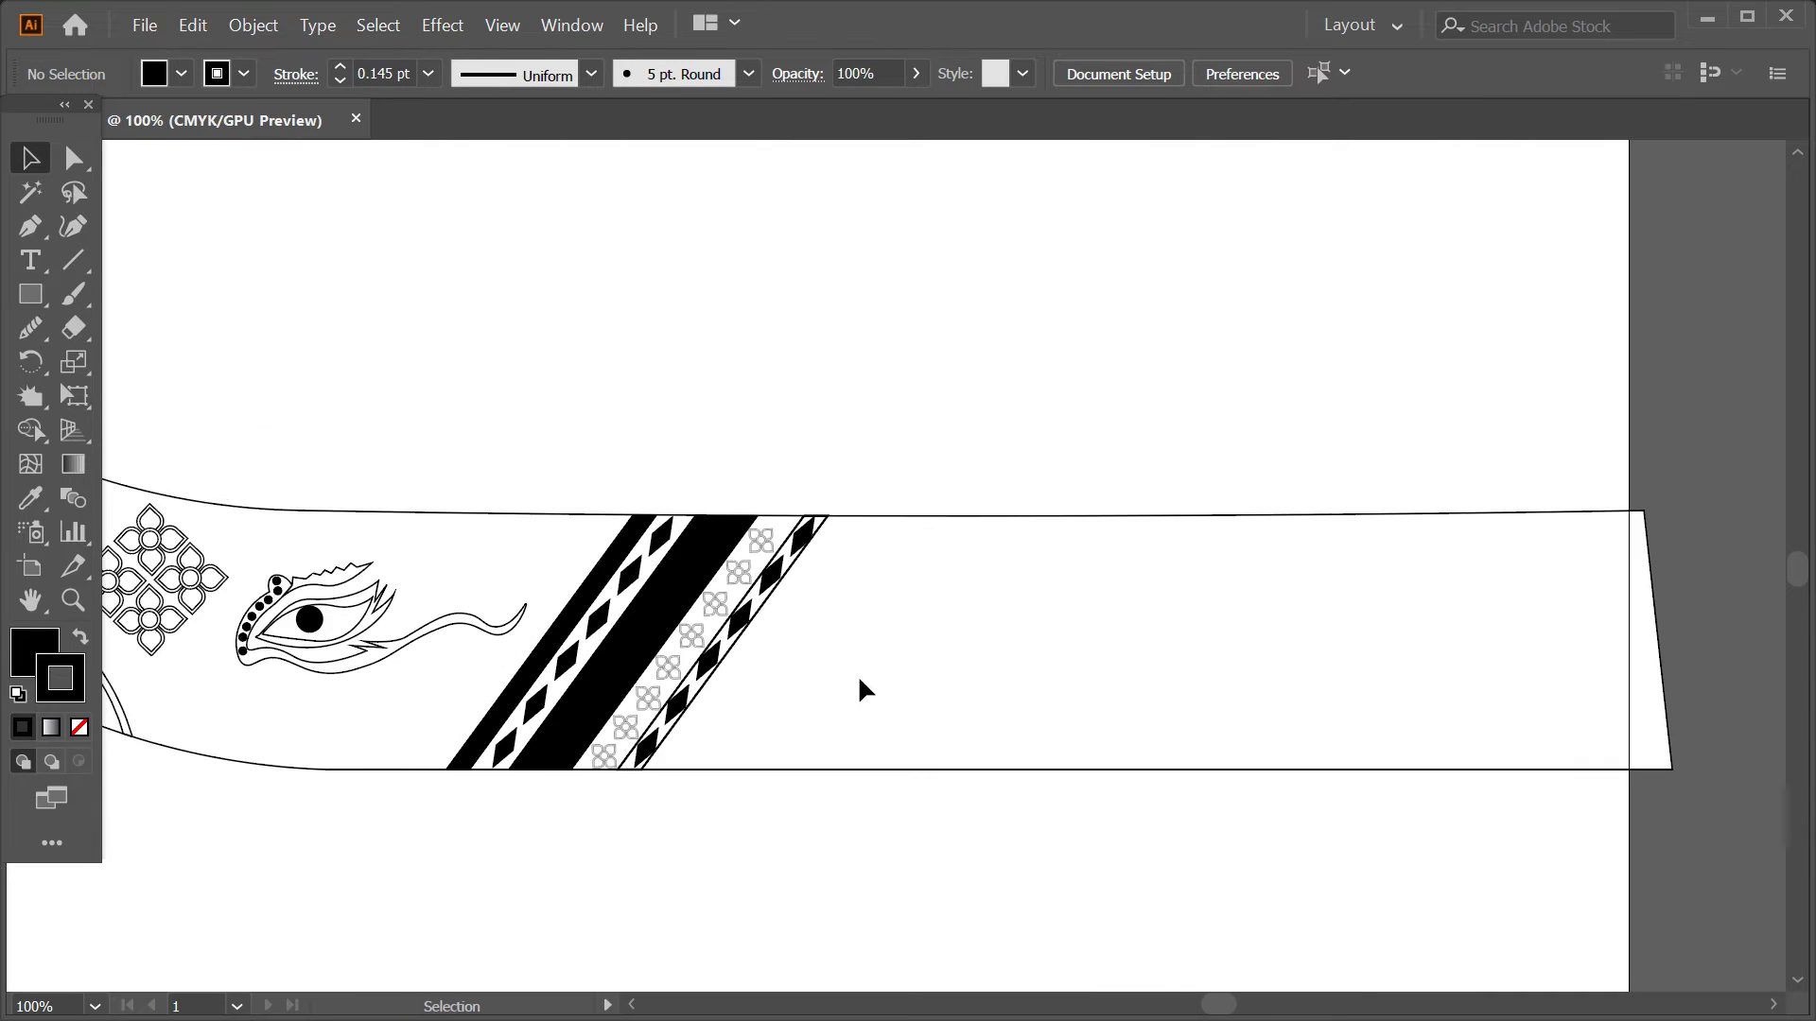
pyautogui.hscroll(3, 860, 678)
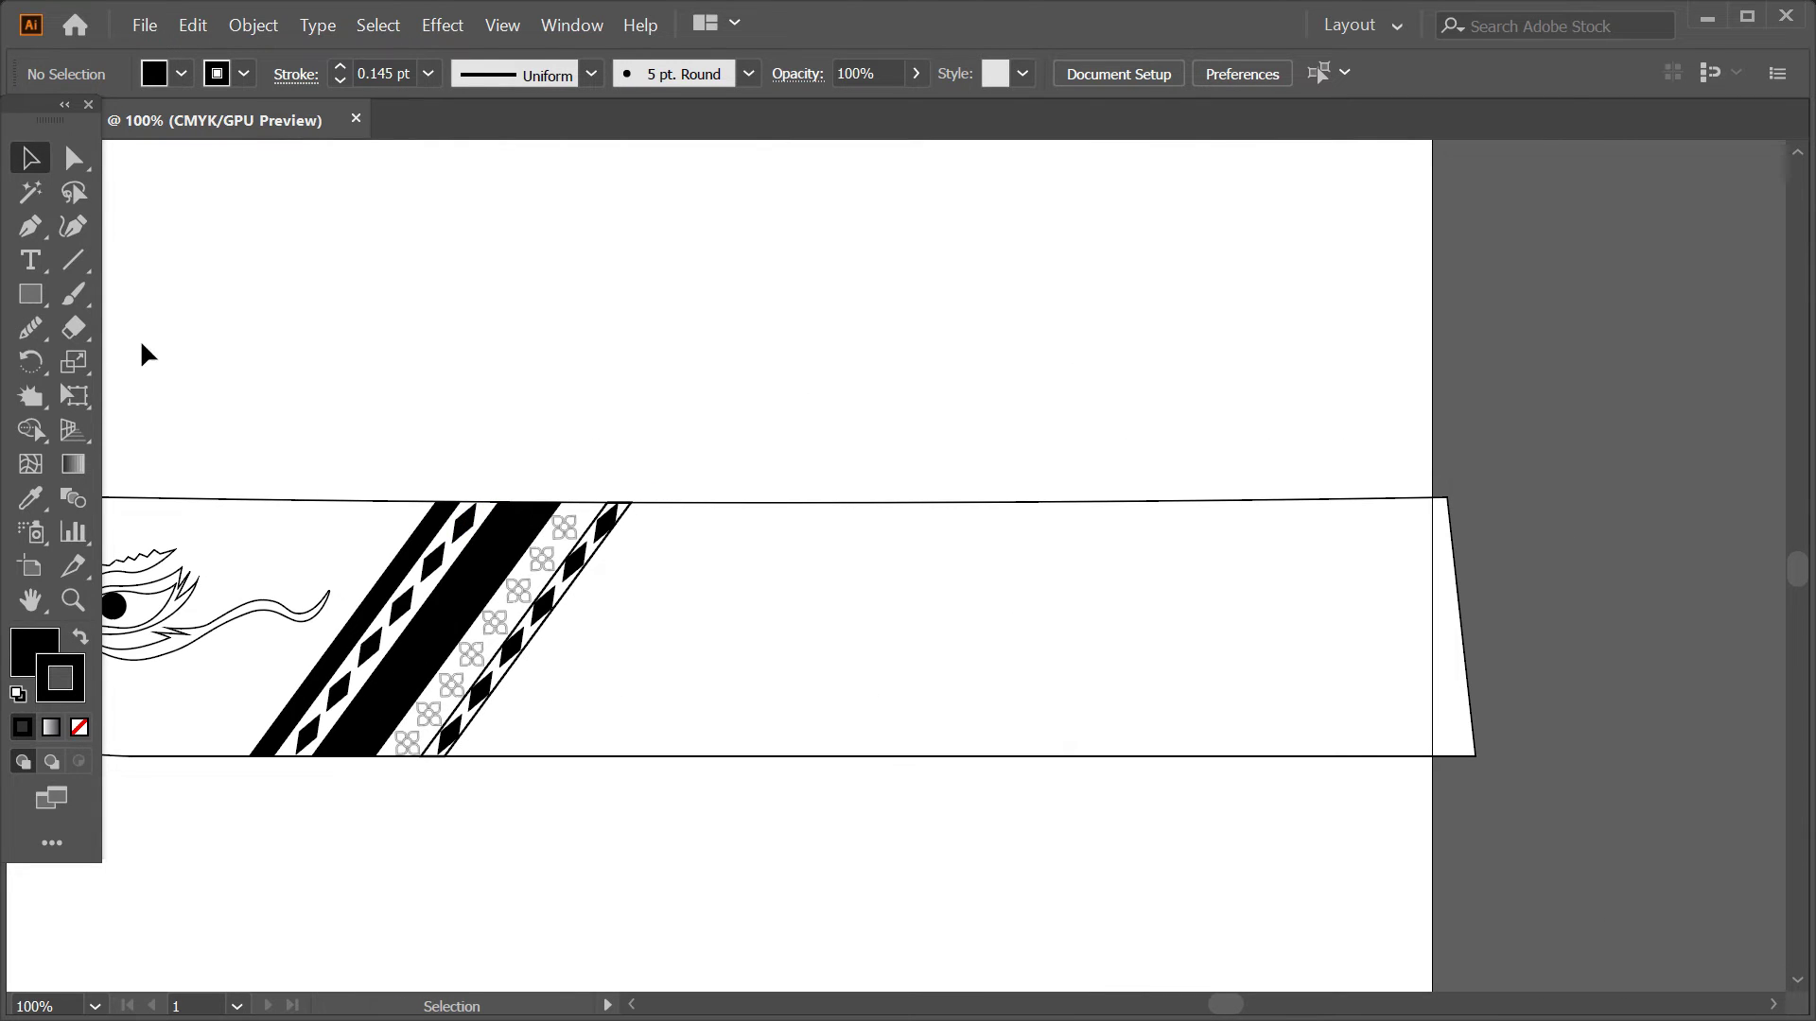
# - Draw a long thin rectangle bar along the lower hull
pyautogui.rightClick(36, 283)
pyautogui.click(133, 296)
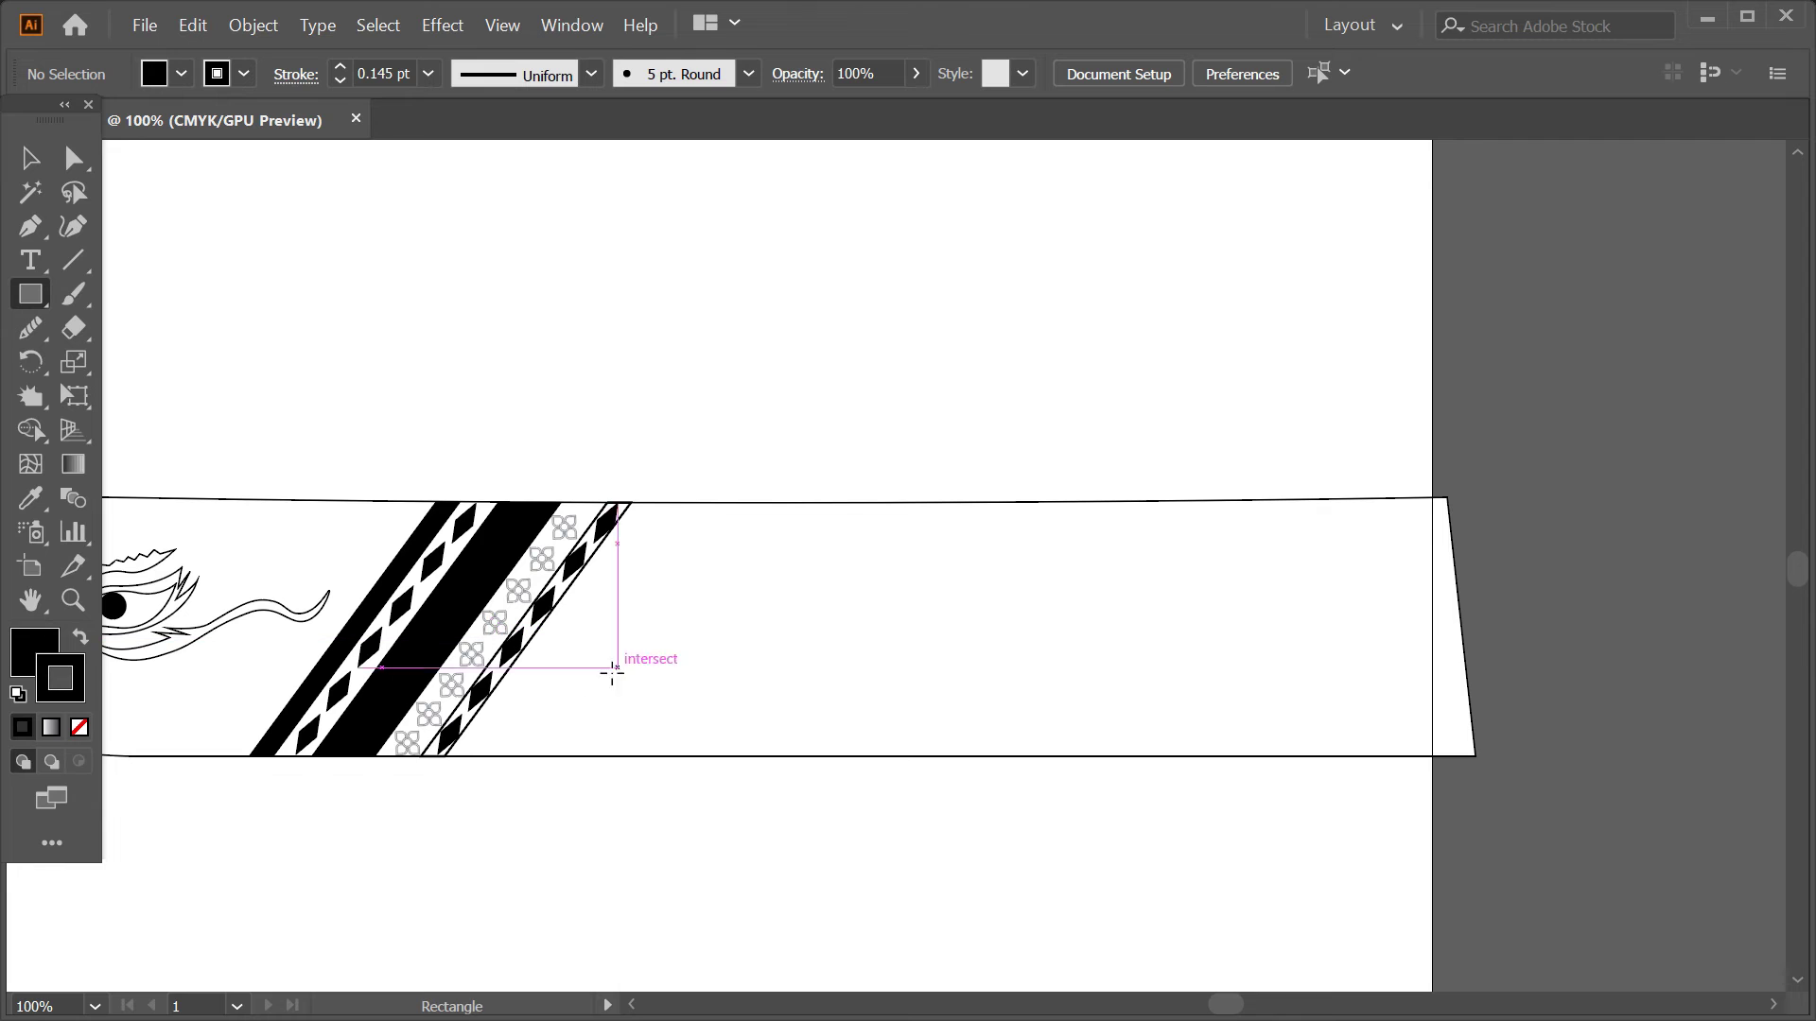
pyautogui.moveTo(563, 704); pyautogui.dragTo(1473, 734)
pyautogui.click(28, 159)
pyautogui.click(836, 378)
pyautogui.click(781, 720)
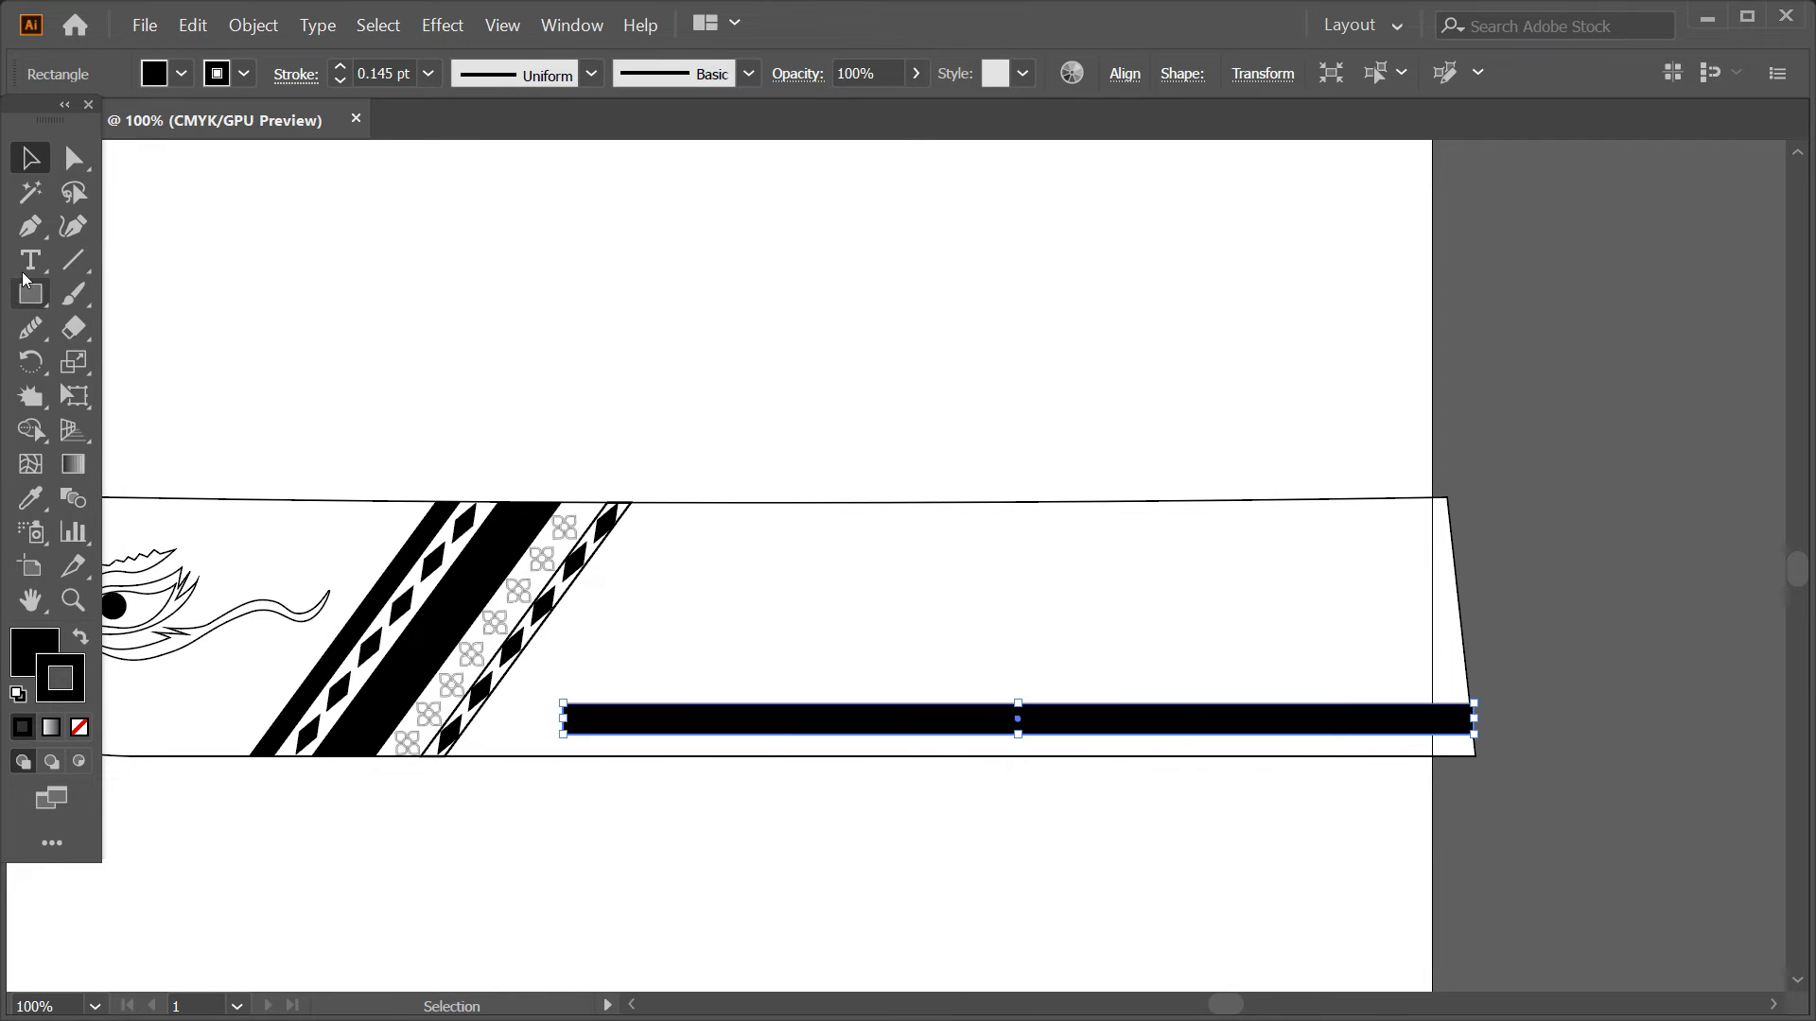
# - Reshape the bar's left end into an upward pointed tip with the Curvature tool
pyautogui.hotkey('shift', '`')
pyautogui.hotkey('ctrl', '=')
pyautogui.hotkey('ctrl', '=')
pyautogui.hotkey('ctrl', '=')
pyautogui.click(828, 789)
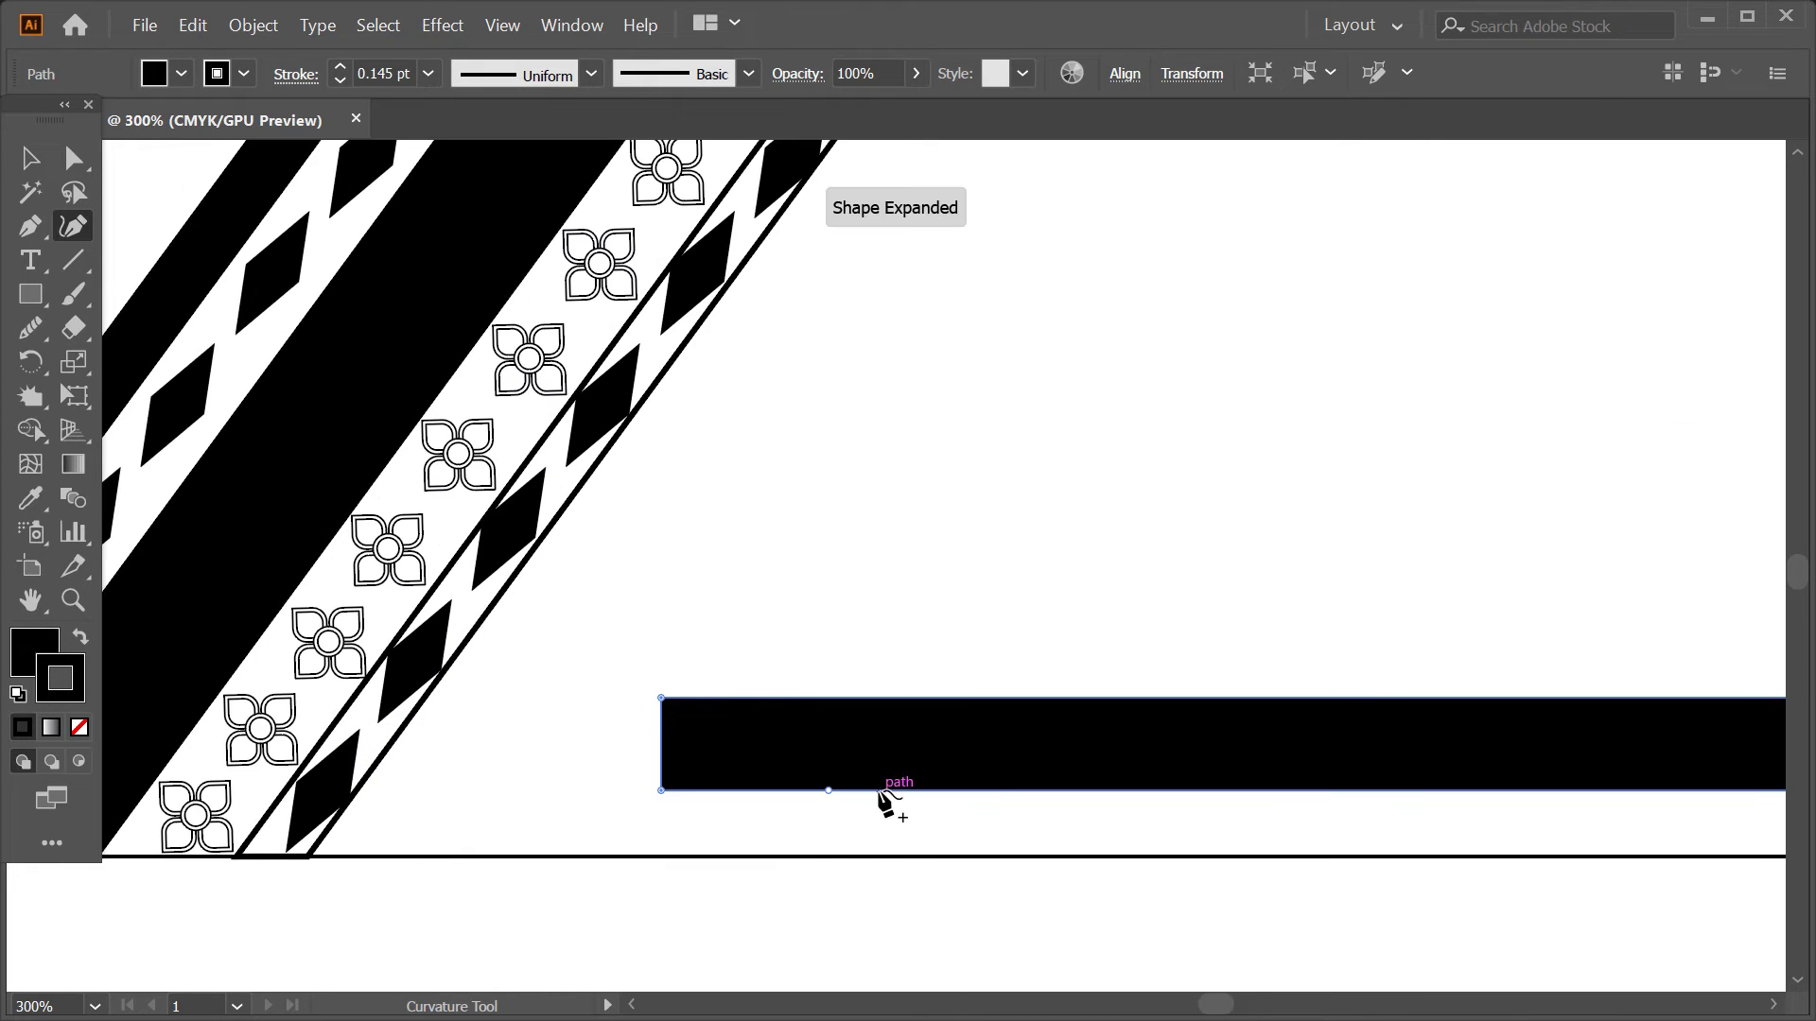
pyautogui.click(913, 697)
pyautogui.moveTo(936, 703); pyautogui.dragTo(1054, 795)
pyautogui.click(1077, 789)
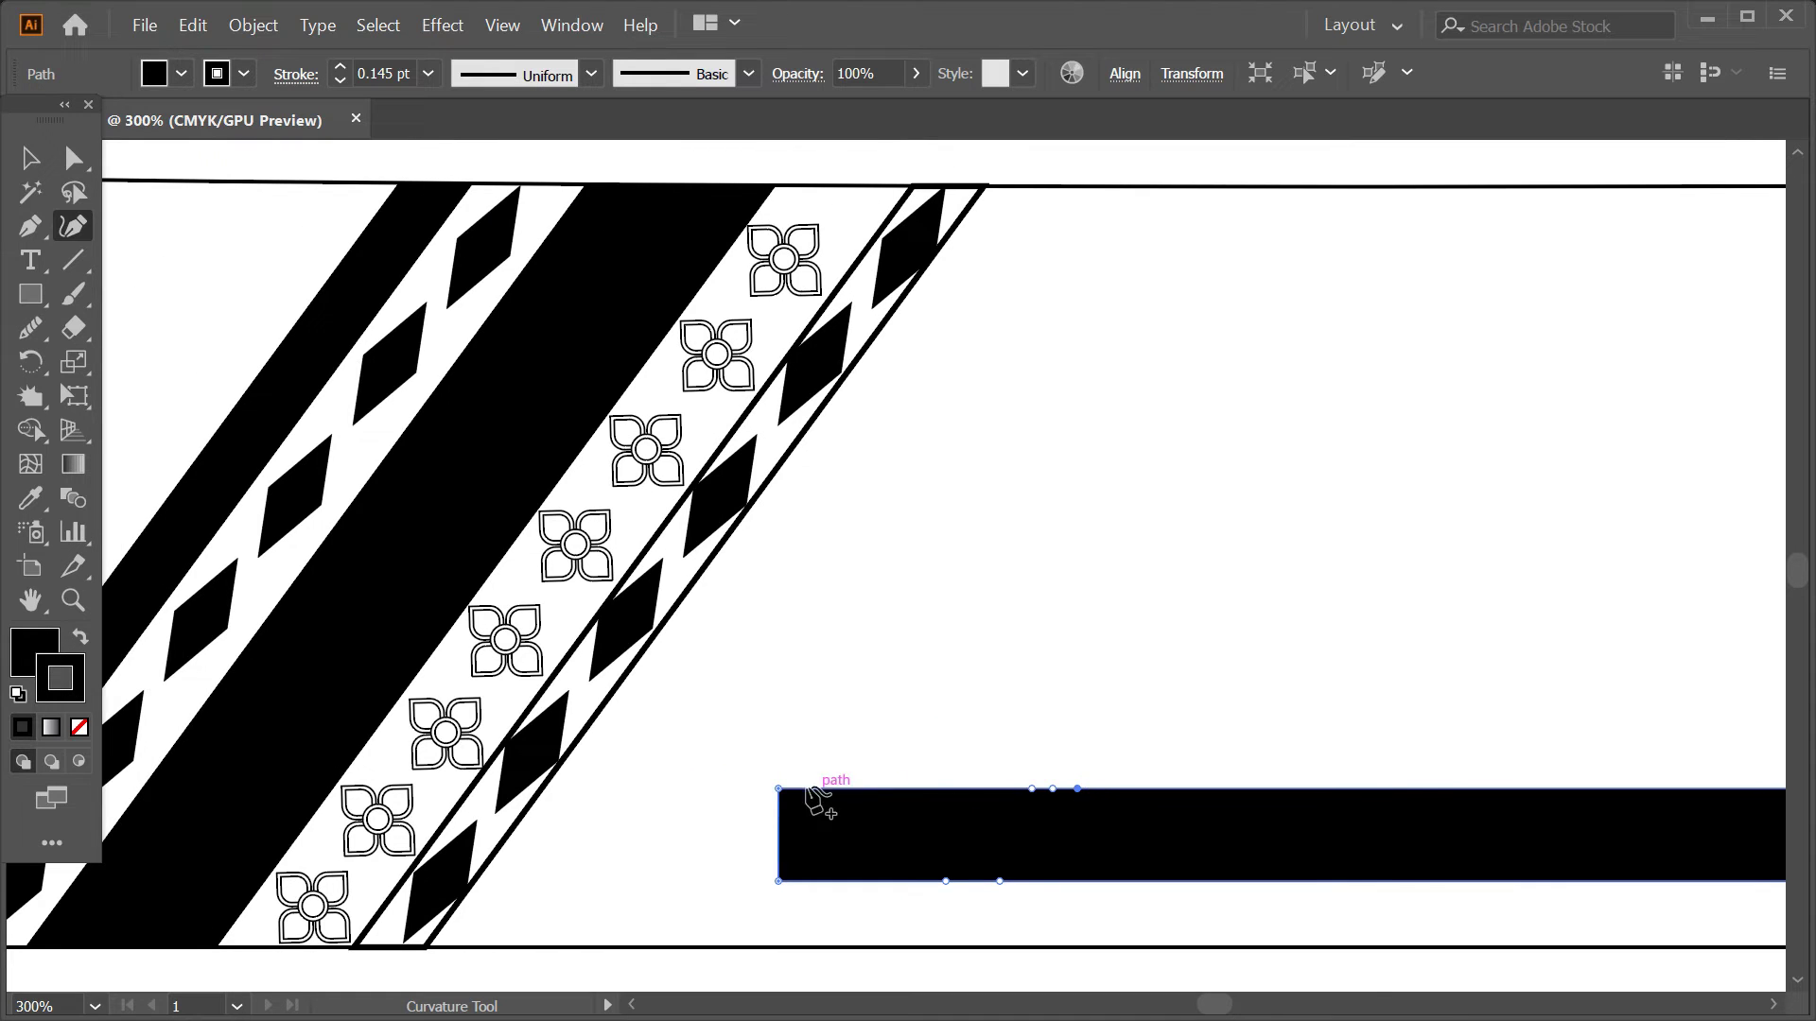
pyautogui.moveTo(744, 731); pyautogui.dragTo(704, 680)
pyautogui.click(808, 738)
pyautogui.click(778, 881)
pyautogui.press('Delete')
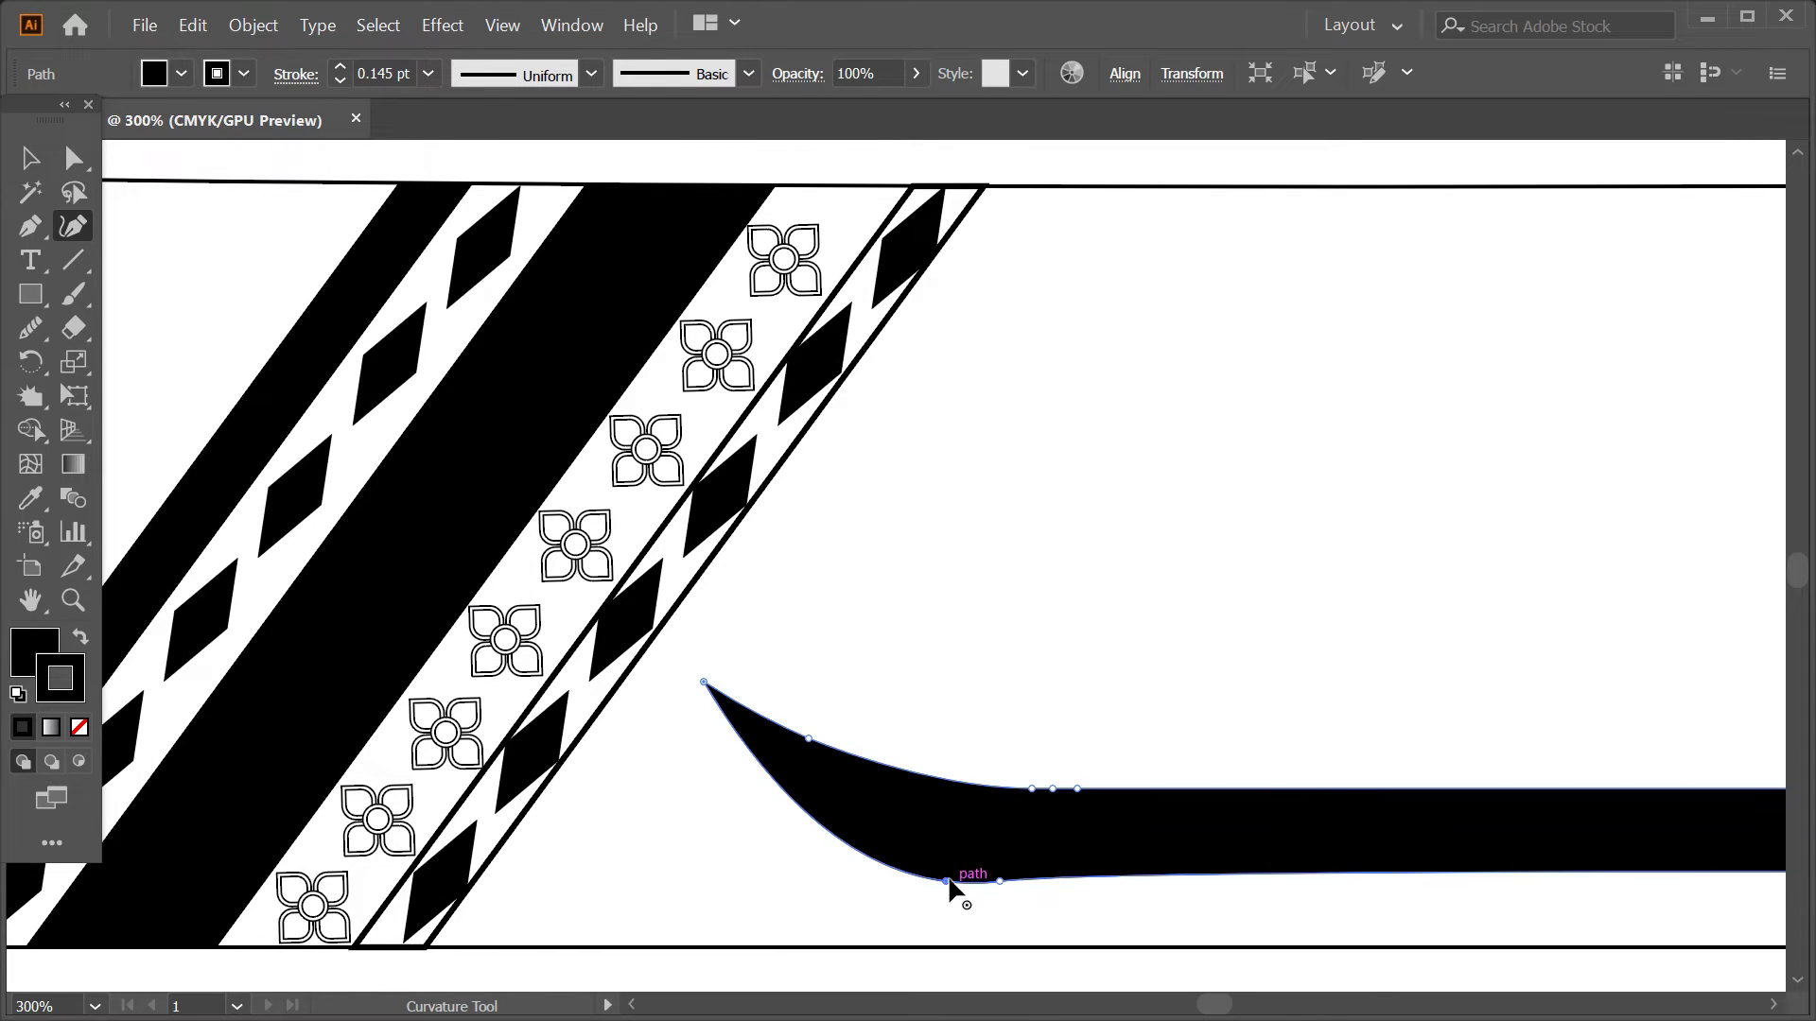
pyautogui.click(946, 881)
pyautogui.press('Delete')
pyautogui.hotkey('ctrl', 'z')
# - Curve the lower edge up toward the tip and raise the hook's point slightly
pyautogui.click(1018, 880)
pyautogui.moveTo(944, 882); pyautogui.dragTo(875, 851)
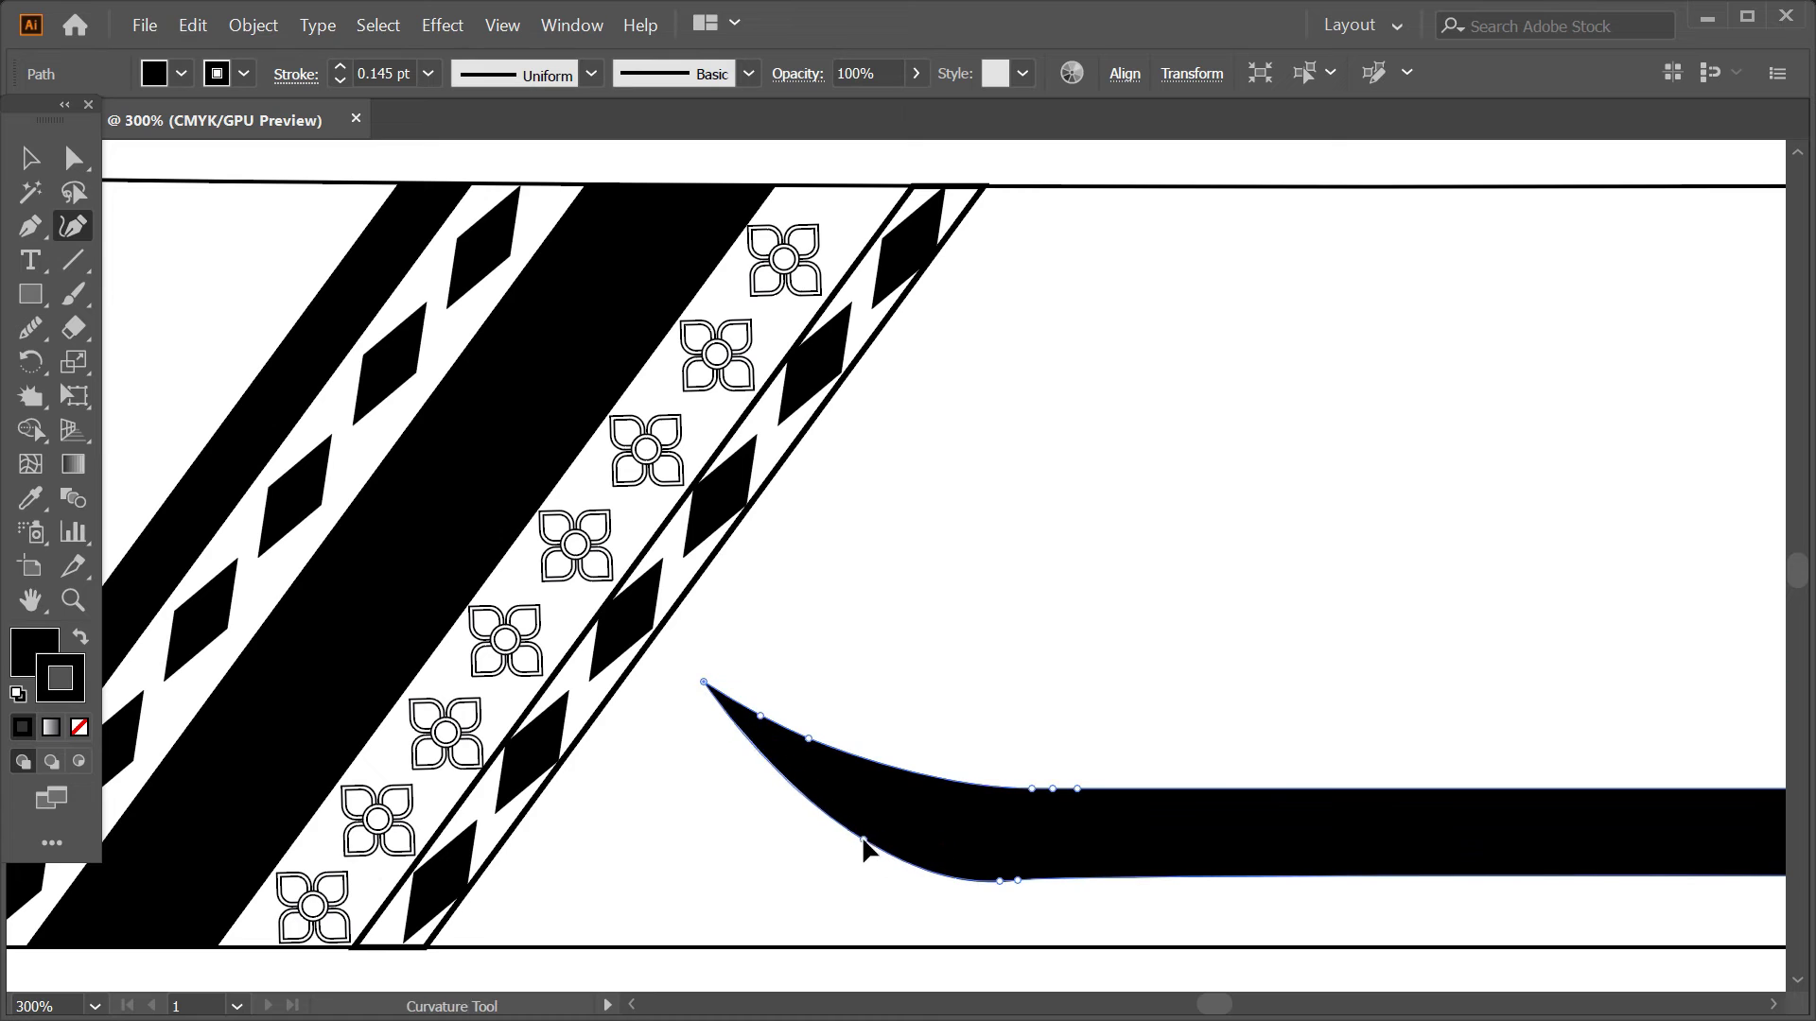
pyautogui.click(760, 716)
pyautogui.moveTo(709, 643); pyautogui.dragTo(711, 637)
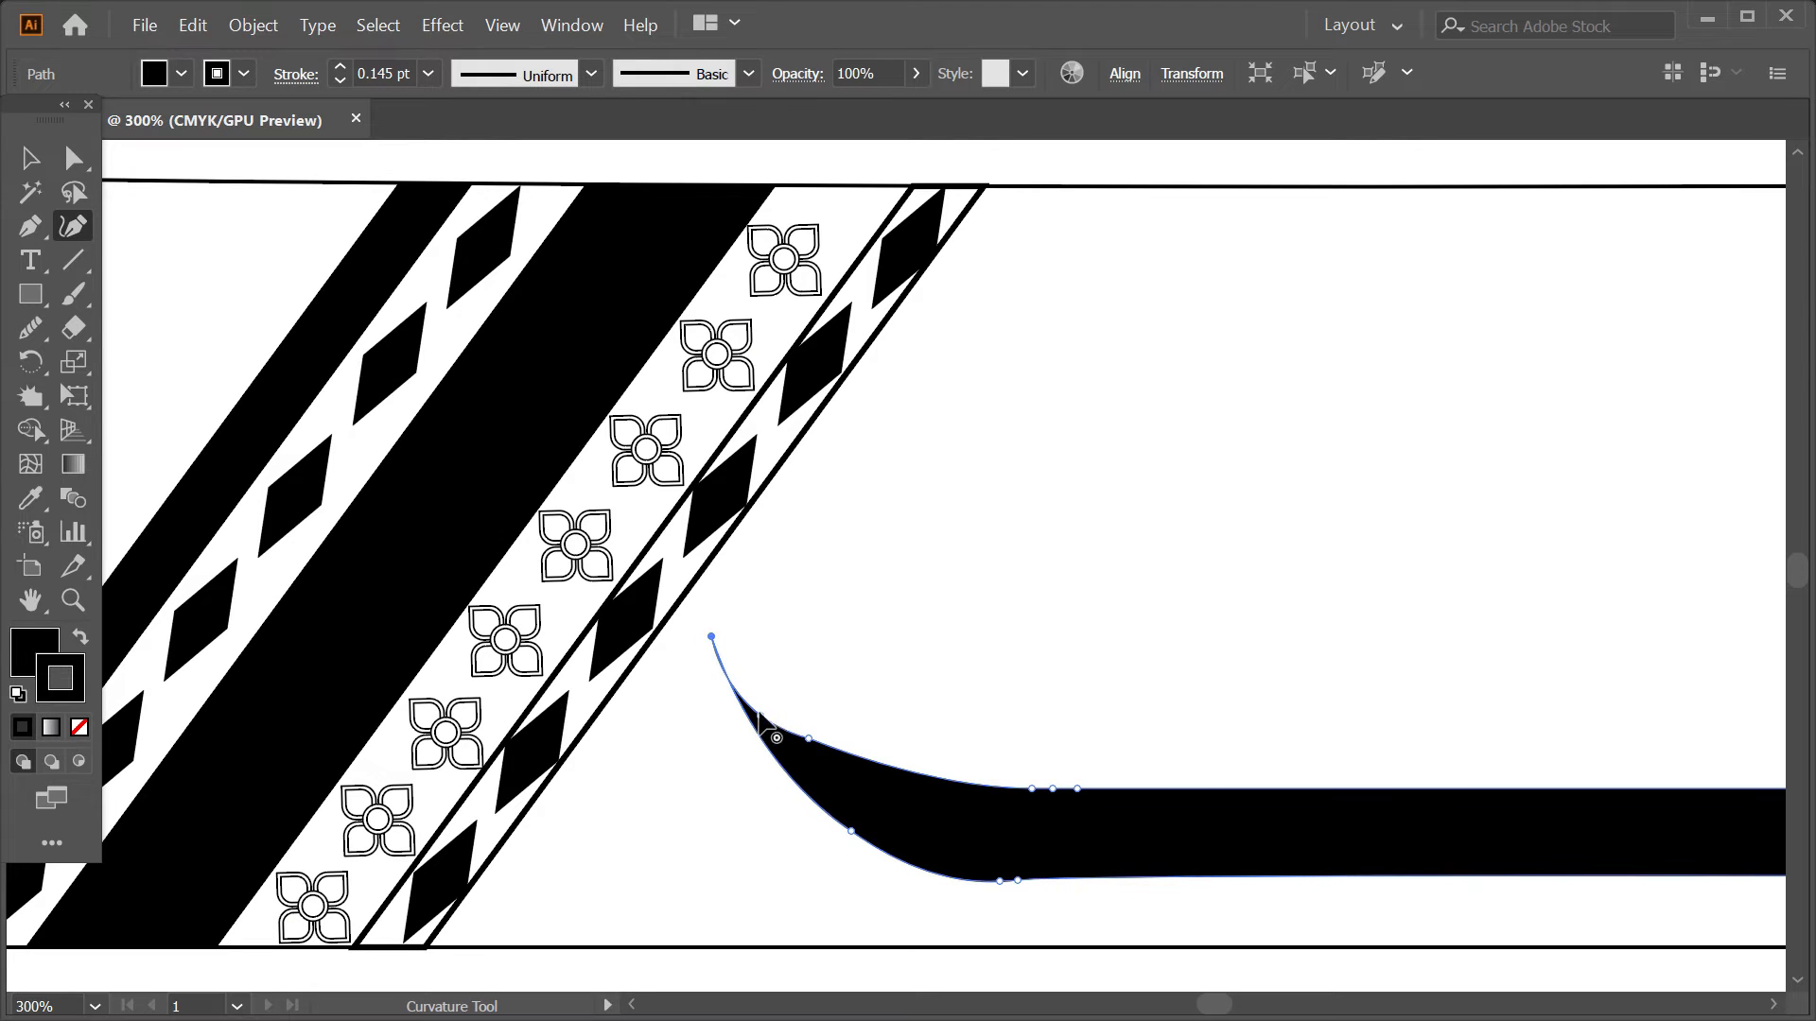
pyautogui.press('Delete')
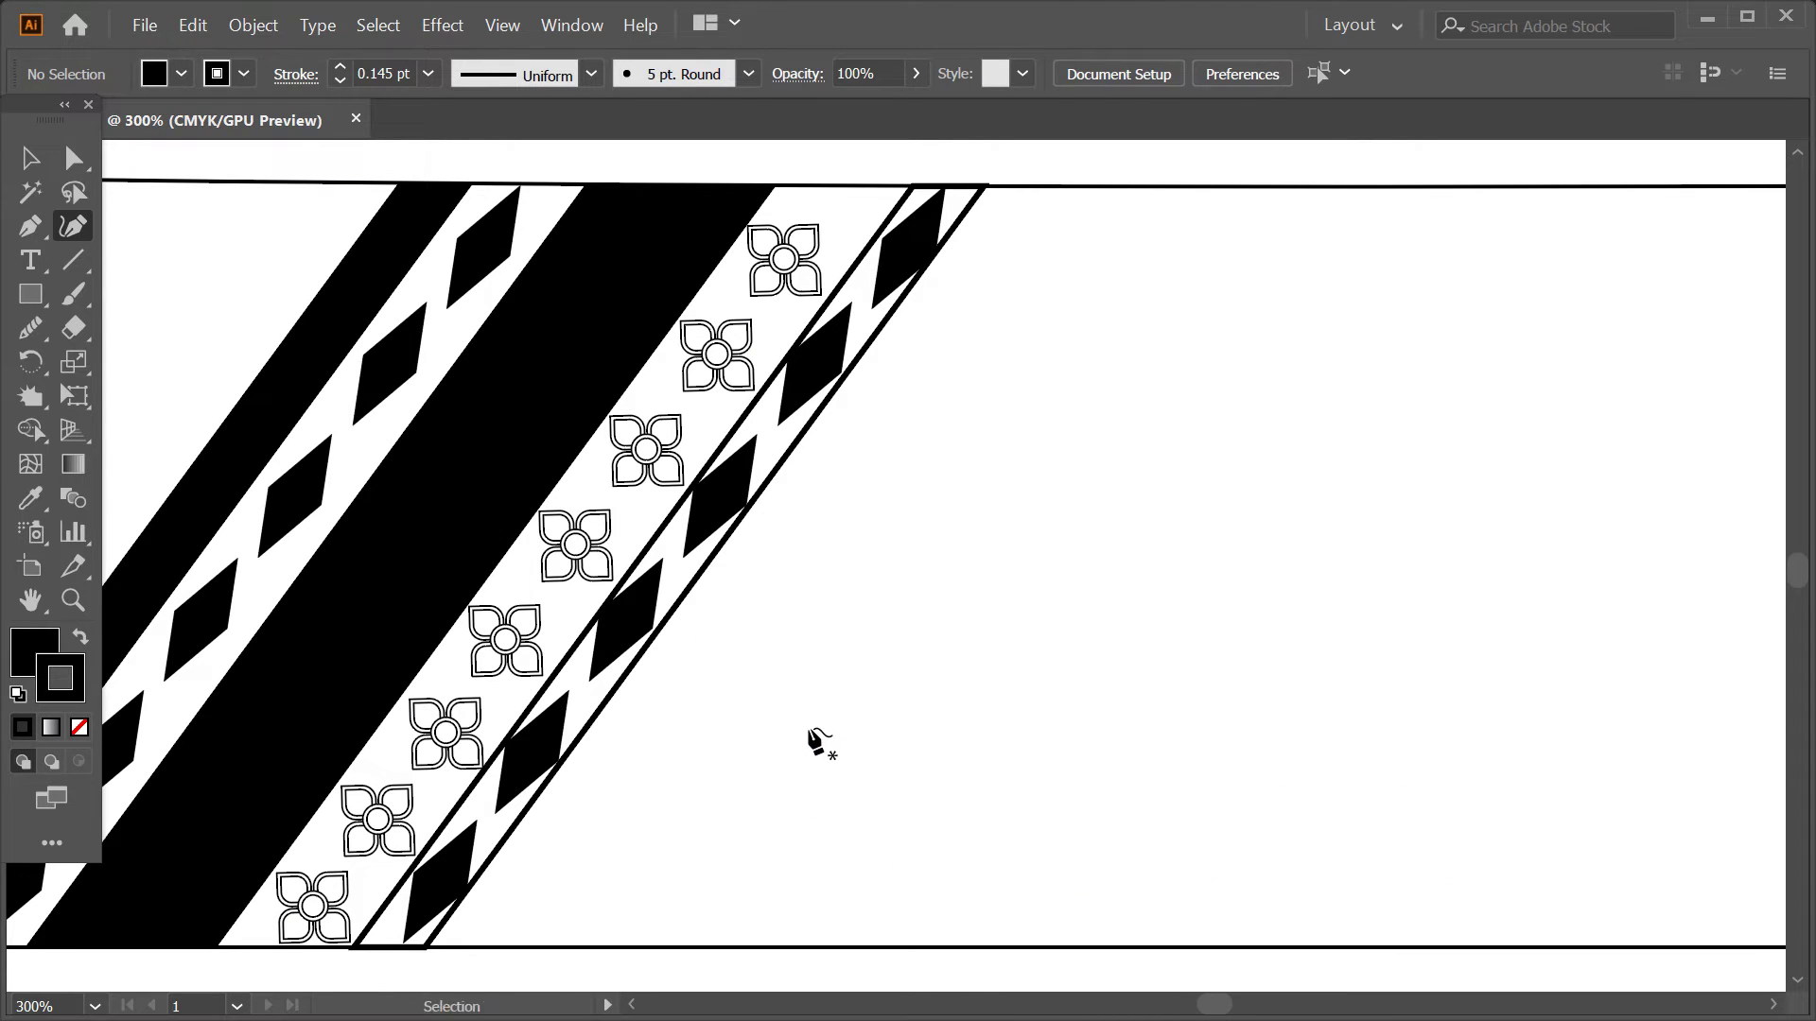
pyautogui.hotkey('ctrl', 'z')
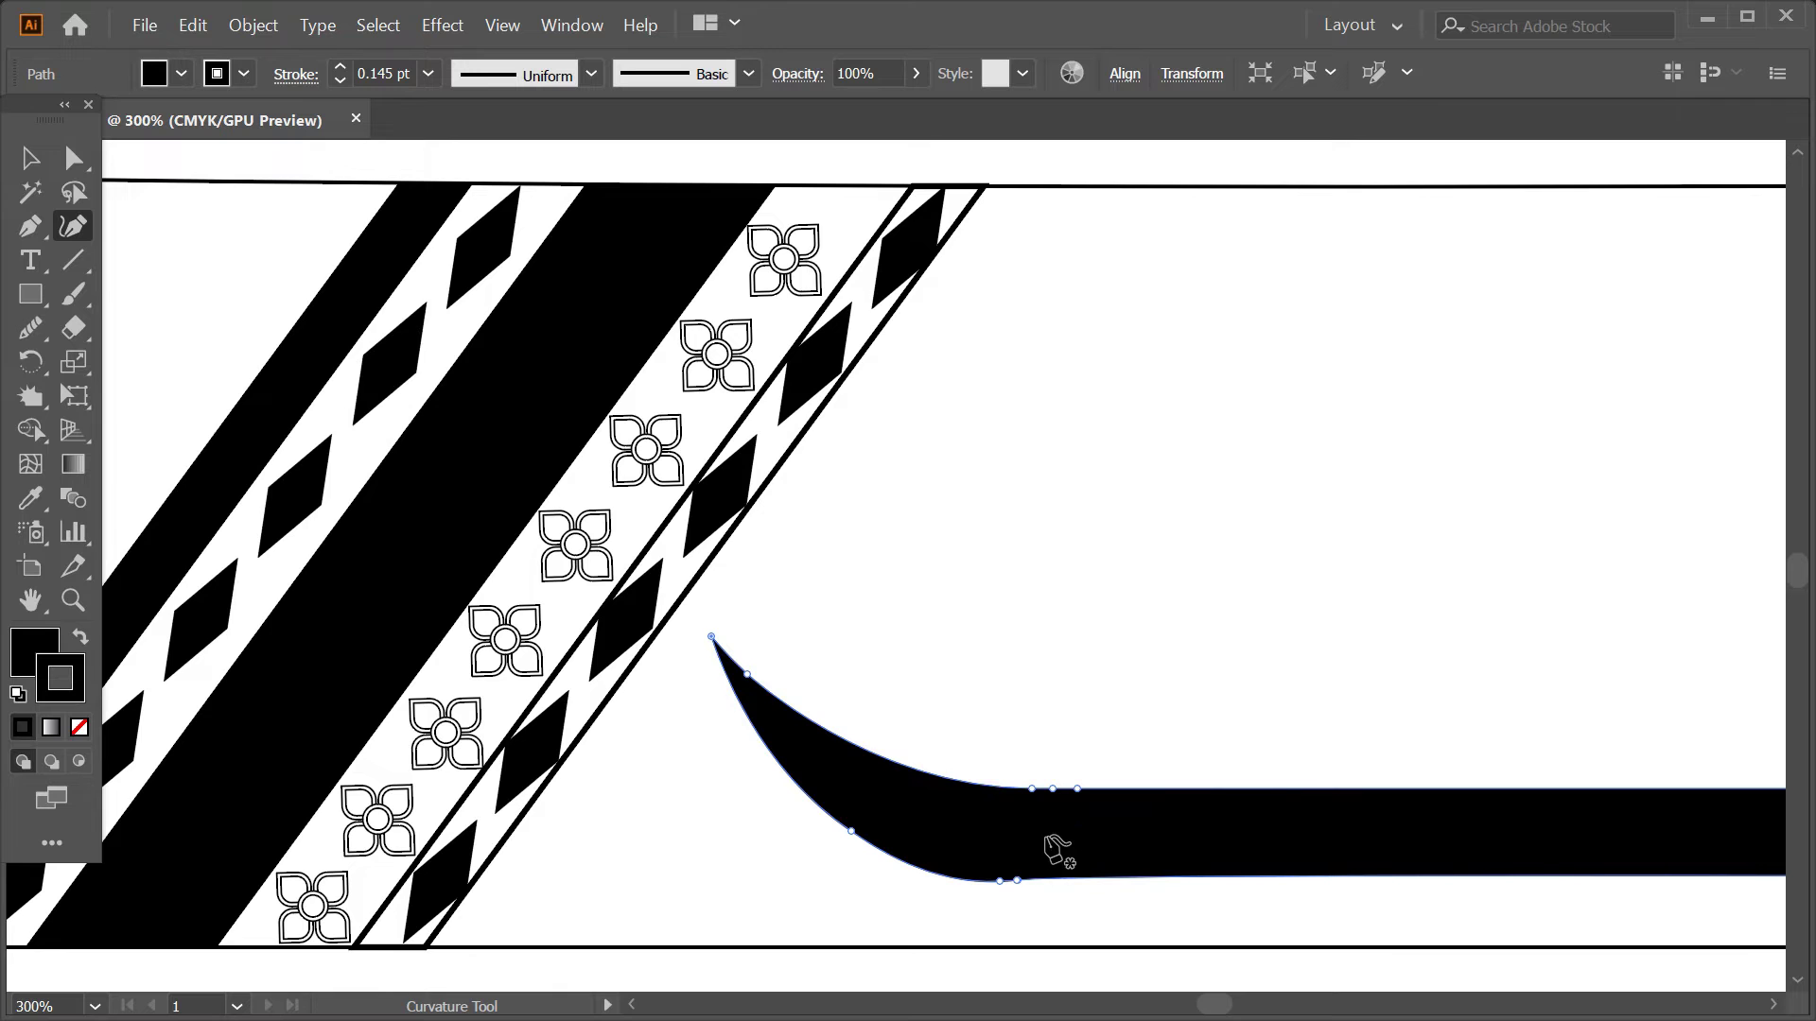
# - Recheck the hook's bottom-edge points with the Curvature tool, leaving the shape unchanged
pyautogui.scroll(-4, 854, 745)
pyautogui.press('v')
pyautogui.click(1062, 814)
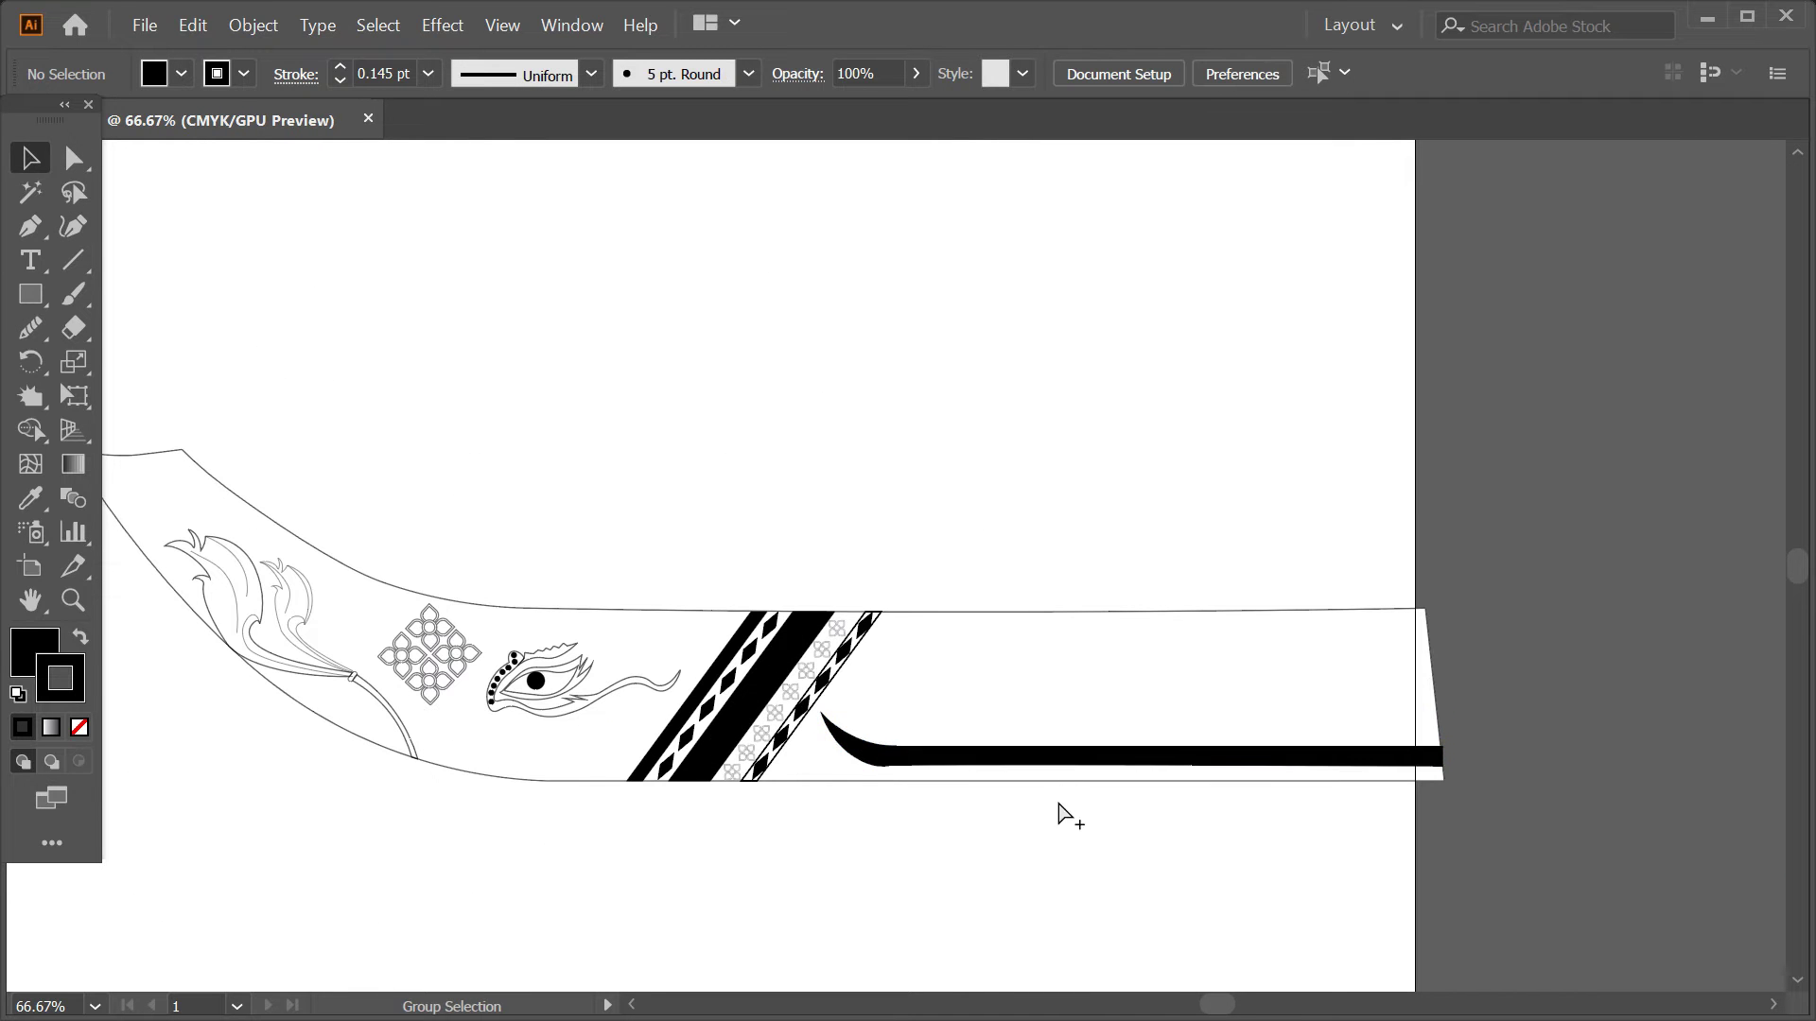
pyautogui.scroll(2, 1087, 795)
pyautogui.click(667, 759)
pyautogui.click(73, 226)
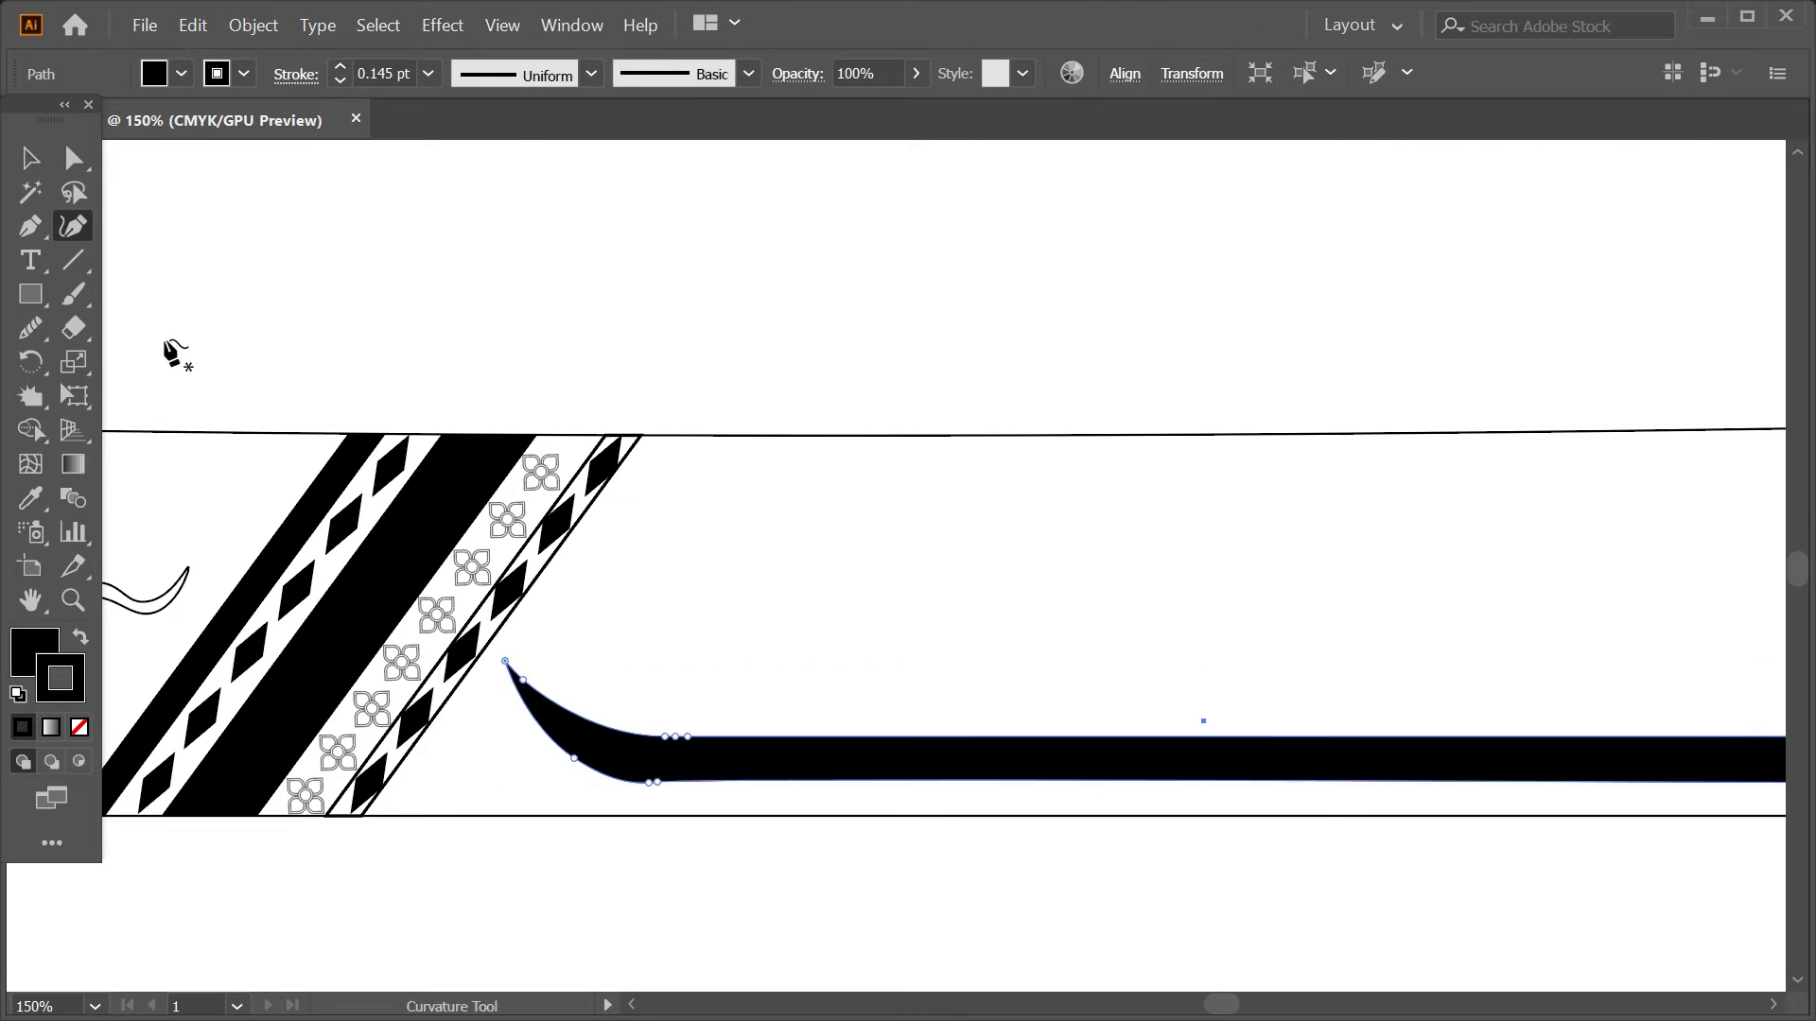
pyautogui.scroll(4, 498, 798)
pyautogui.scroll(2, 567, 737)
pyautogui.scroll(1, 605, 690)
pyautogui.press('Delete')
pyautogui.hotkey('ctrl', 'z')
# - Remove the hook's fill so only a thin outline remains
pyautogui.scroll(-2, 599, 677)
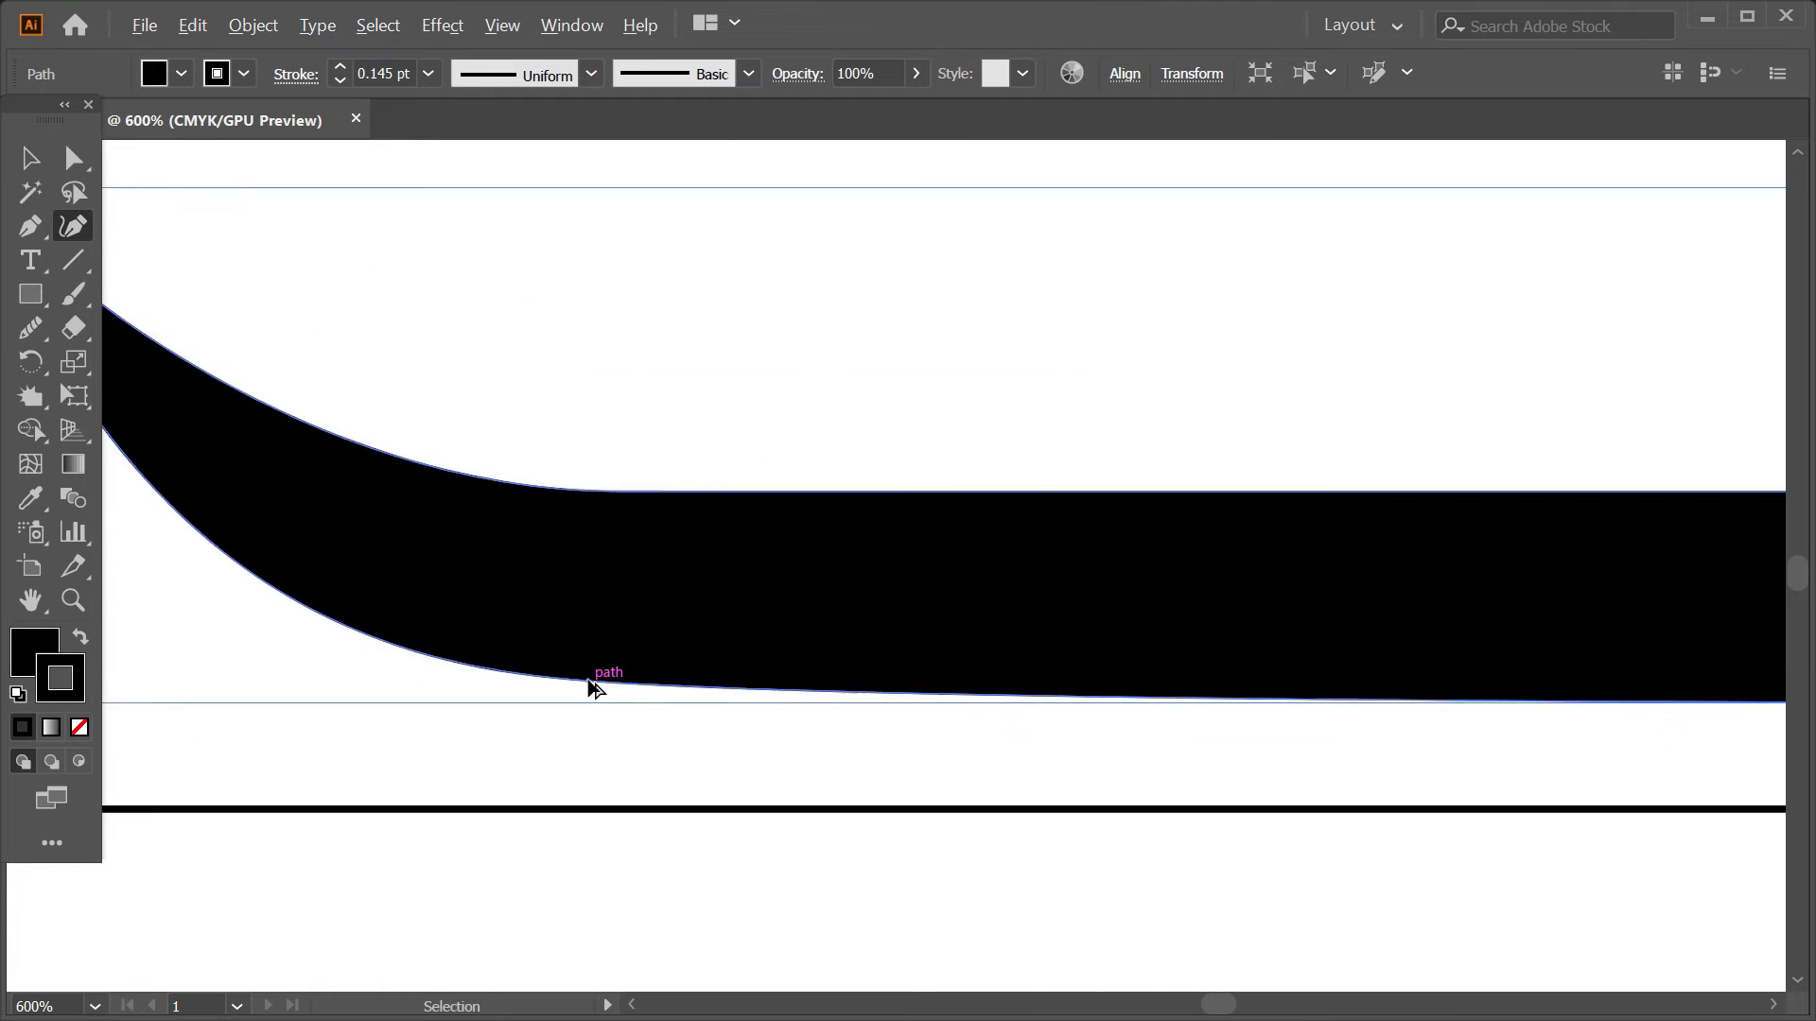
pyautogui.scroll(-3, 596, 685)
pyautogui.scroll(-2, 970, 792)
pyautogui.click(40, 168)
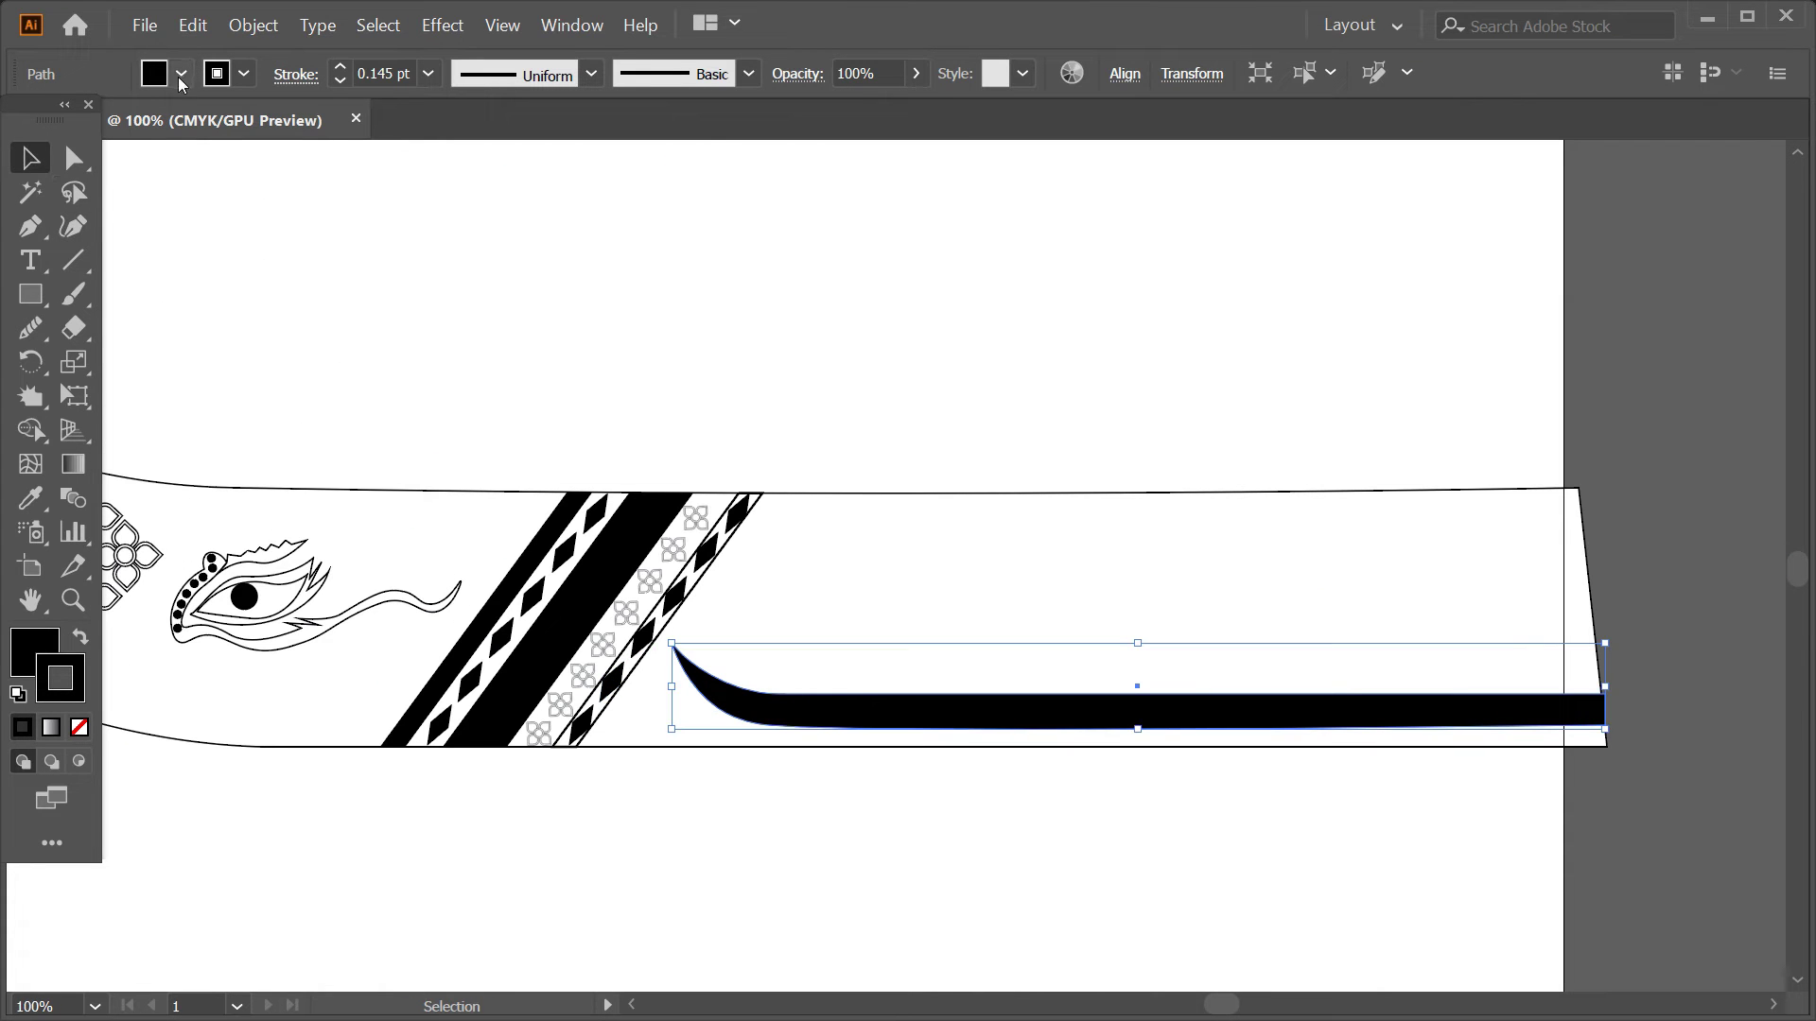
pyautogui.click(181, 74)
pyautogui.click(18, 121)
pyautogui.press('Escape')
# - Give the hook outline a 1 pt stroke
pyautogui.click(902, 384)
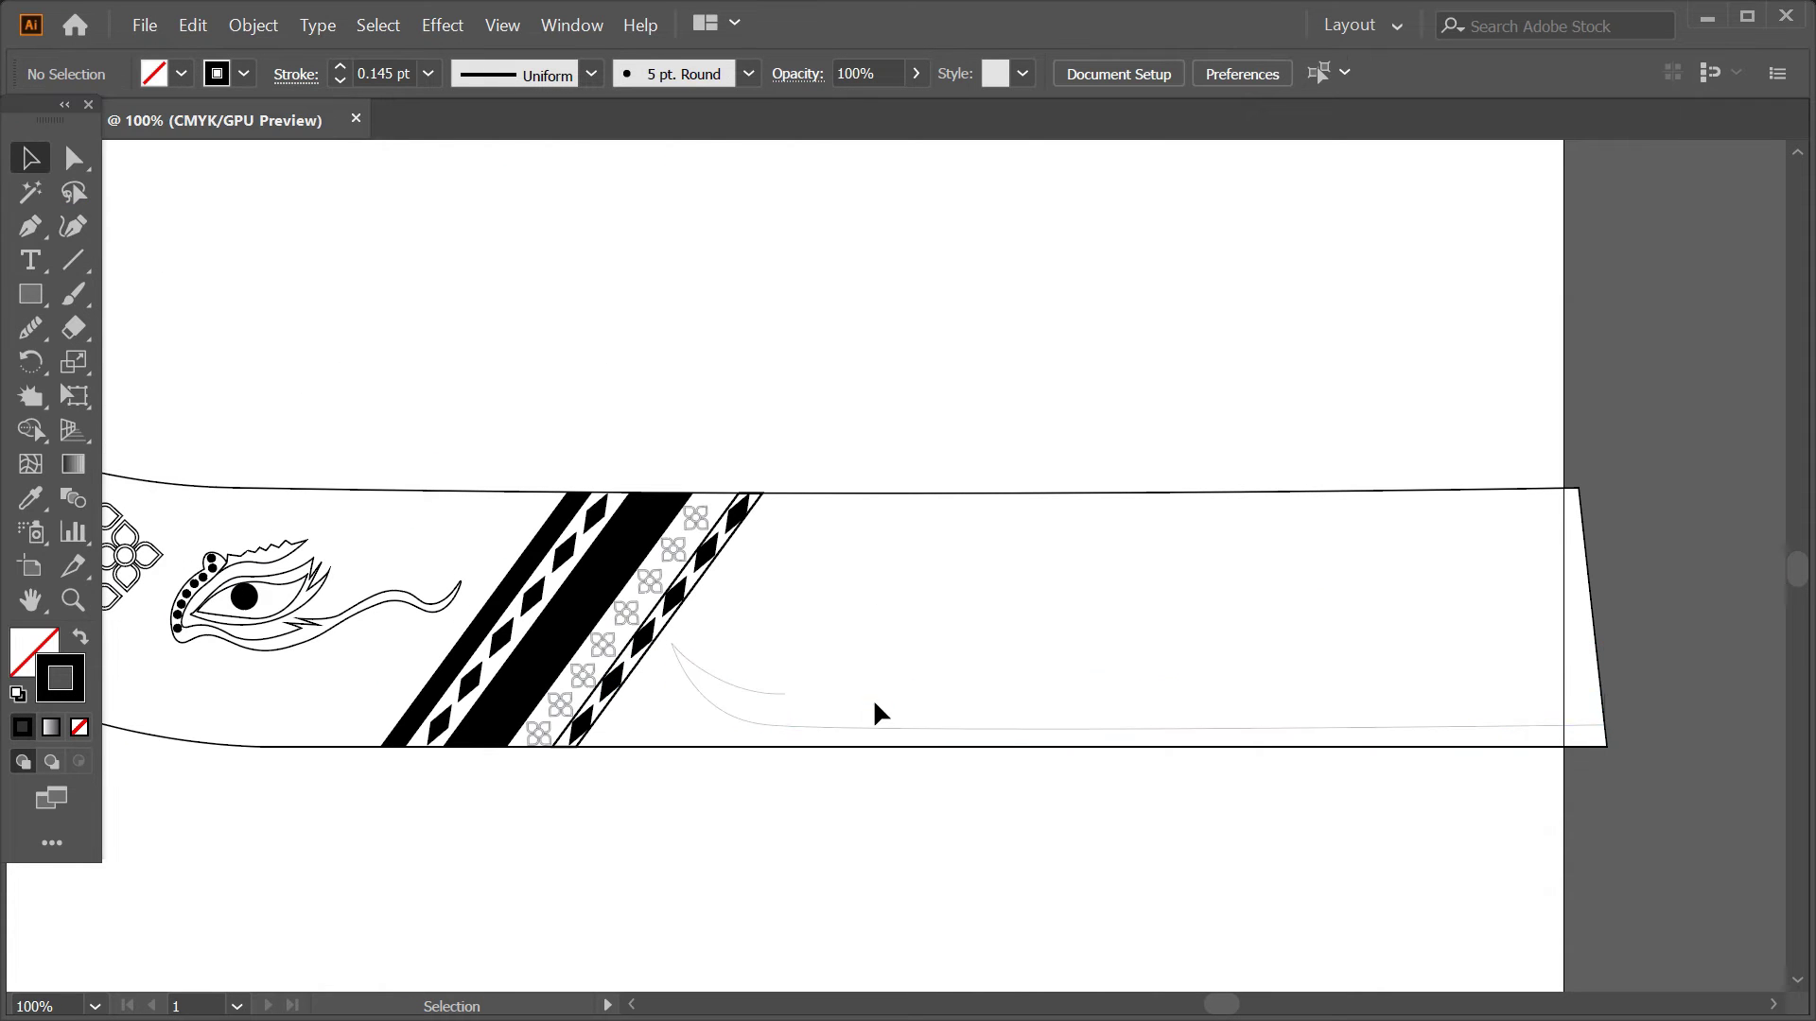
pyautogui.scroll(2, 876, 711)
pyautogui.click(782, 690)
pyautogui.write('1')
pyautogui.press('Return')
# - Duplicate the hook outline slightly lower and make a scaled-down copy of the curves
pyautogui.click(871, 717)
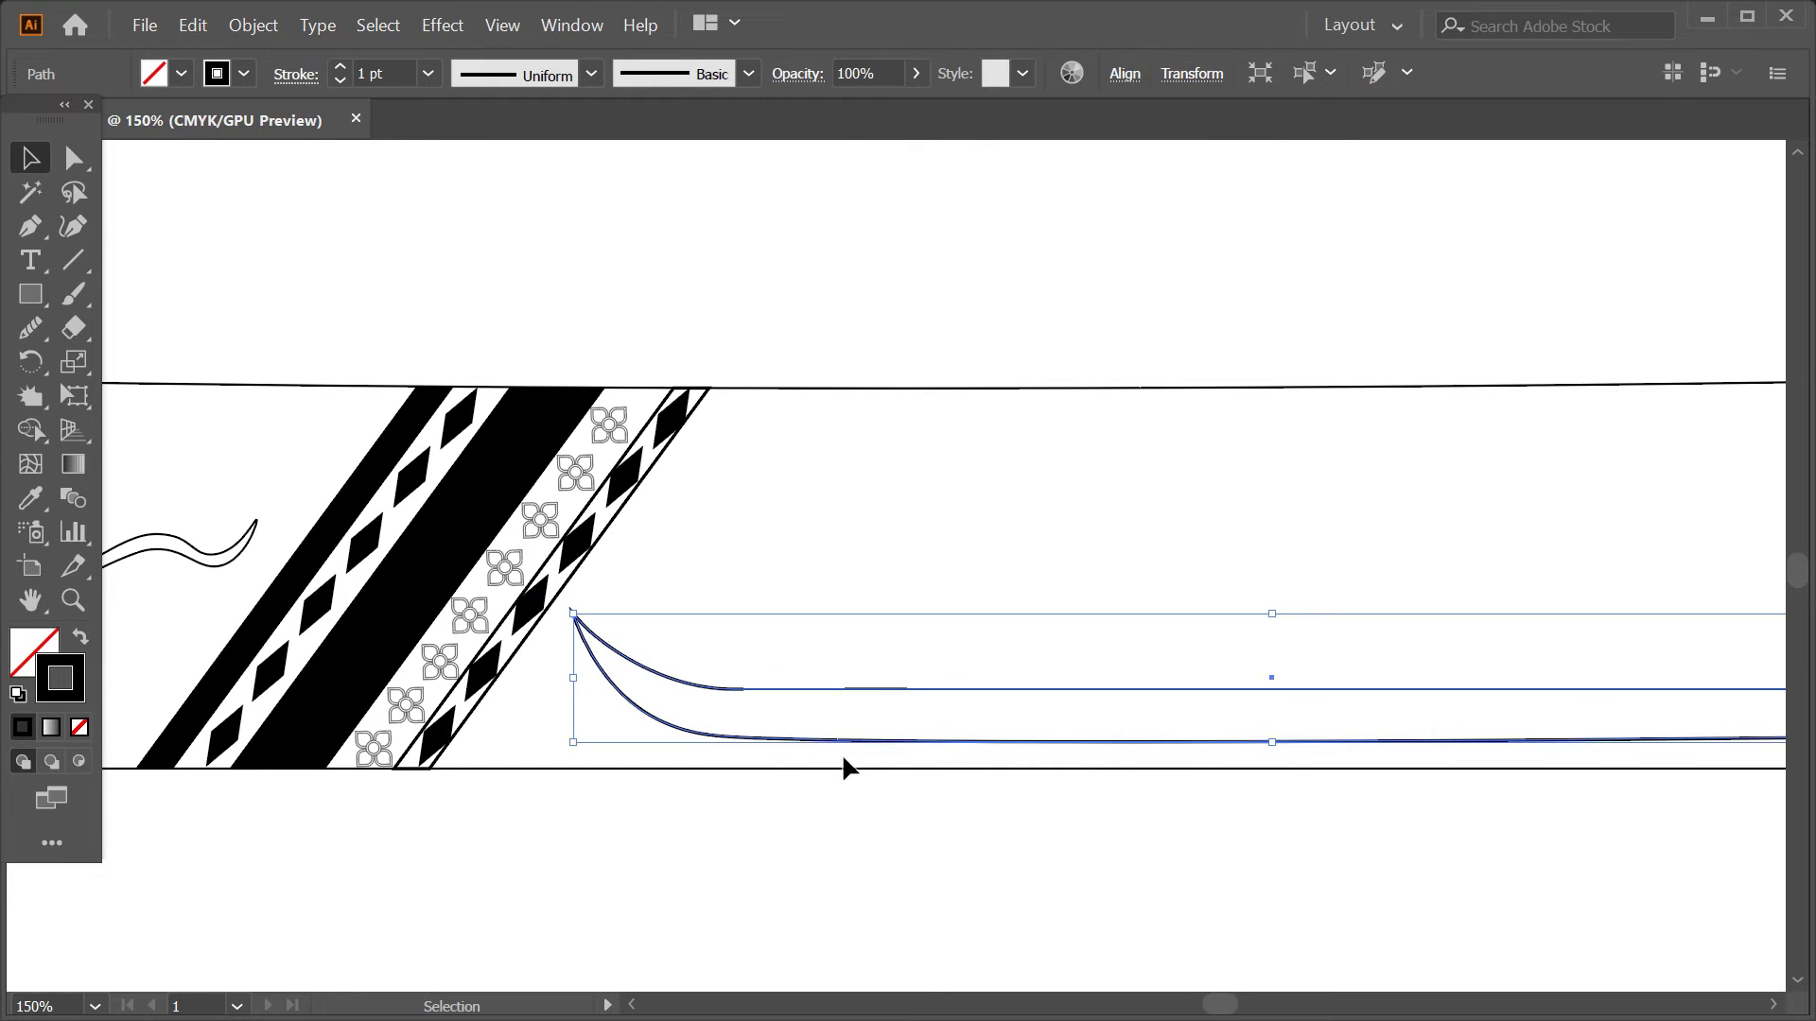
pyautogui.click(778, 701)
pyautogui.scroll(1, 778, 702)
pyautogui.scroll(-1, 768, 701)
pyautogui.moveTo(851, 696); pyautogui.dragTo(851, 721)
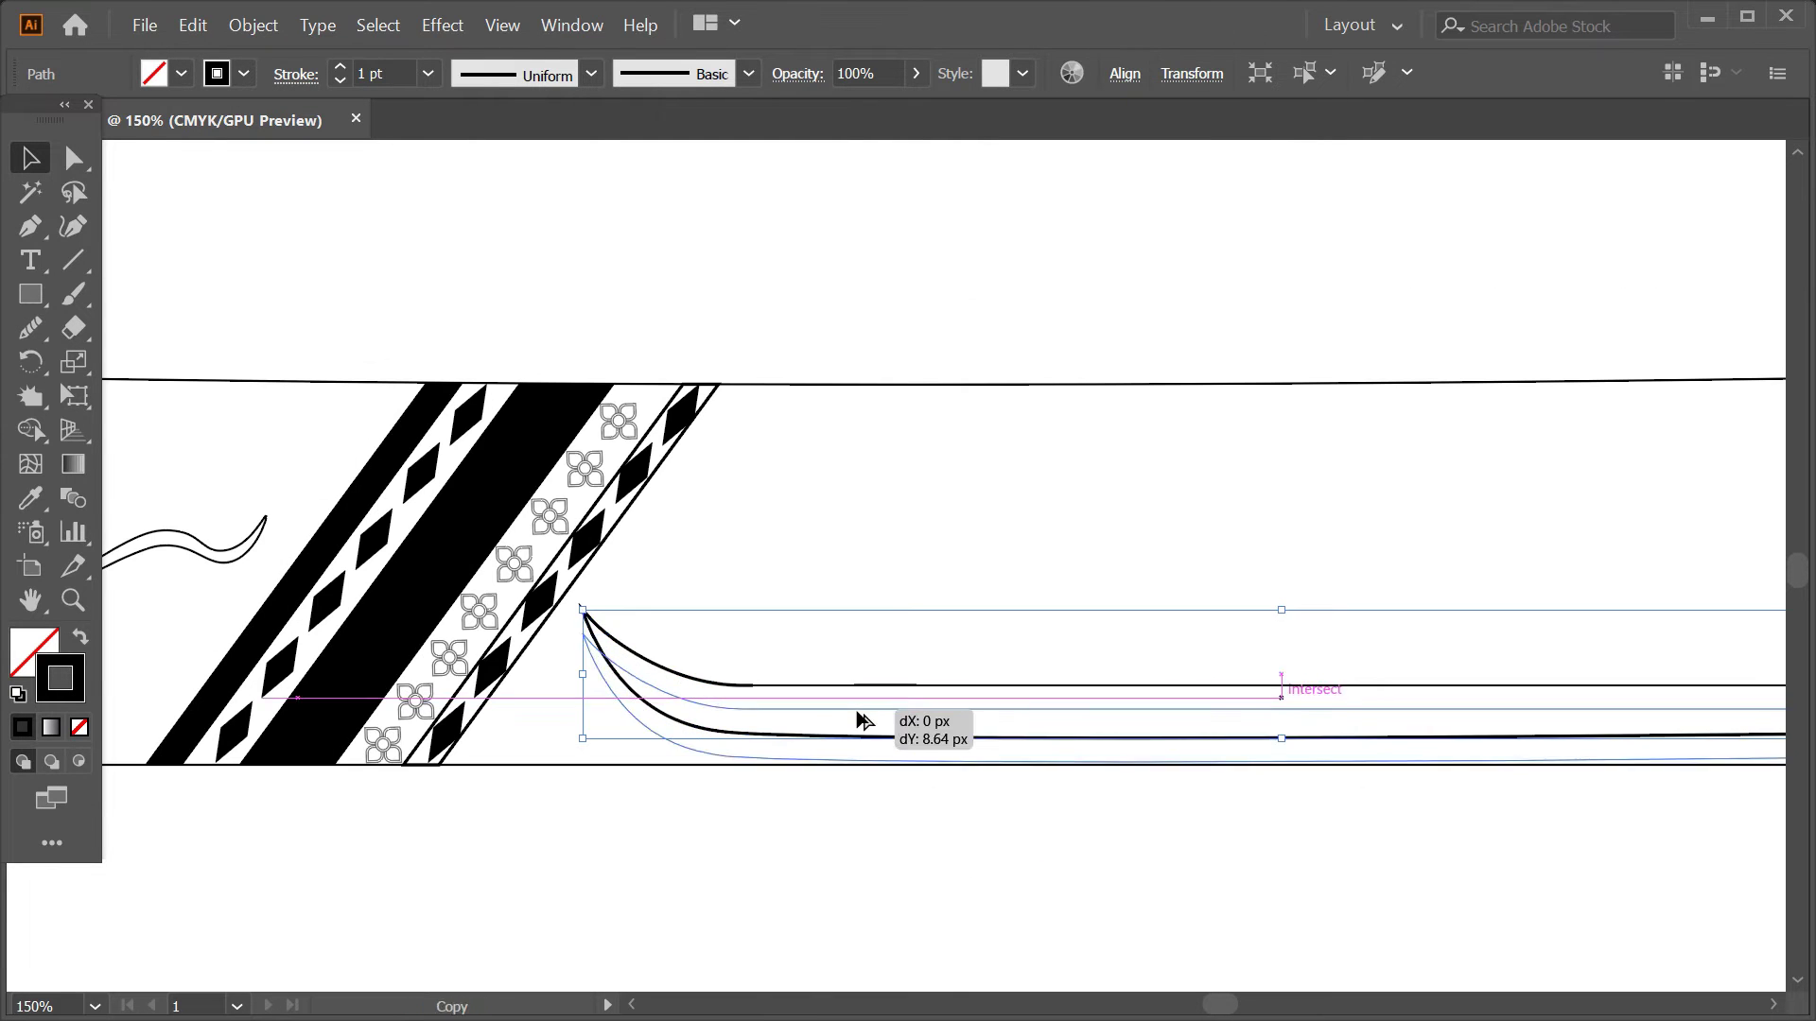
pyautogui.scroll(-3, 624, 721)
pyautogui.moveTo(972, 725); pyautogui.dragTo(902, 771)
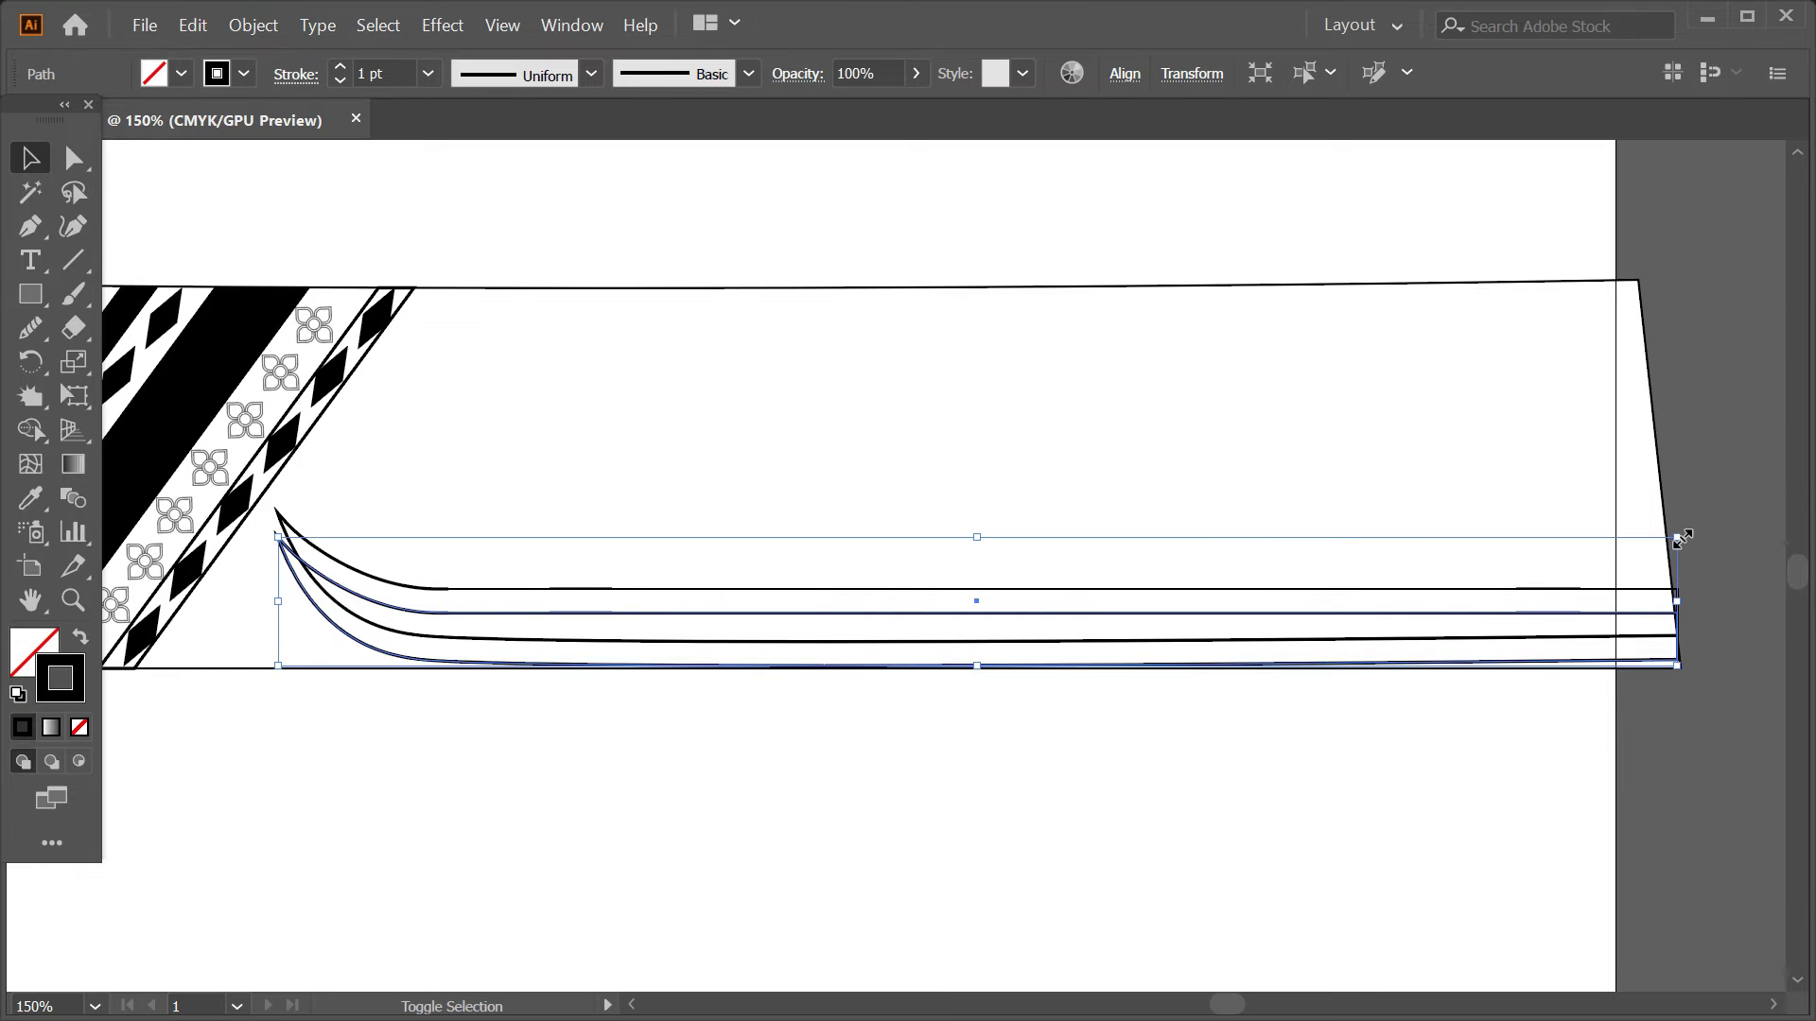
pyautogui.moveTo(1679, 537); pyautogui.dragTo(1614, 563)
pyautogui.hotkey('ctrl', 'z')
# - Move the second and bottom curves over the others to form a thin band
pyautogui.click(851, 729)
pyautogui.click(709, 662)
pyautogui.keyDown('shift'); pyautogui.click(799, 613); pyautogui.keyUp('shift')
pyautogui.moveTo(949, 612)
pyautogui.mouseDown()
pyautogui.moveTo(926, 636)
pyautogui.moveTo(356, 649)
pyautogui.moveTo(407, 634)
pyautogui.mouseUp()
pyautogui.click(730, 490)
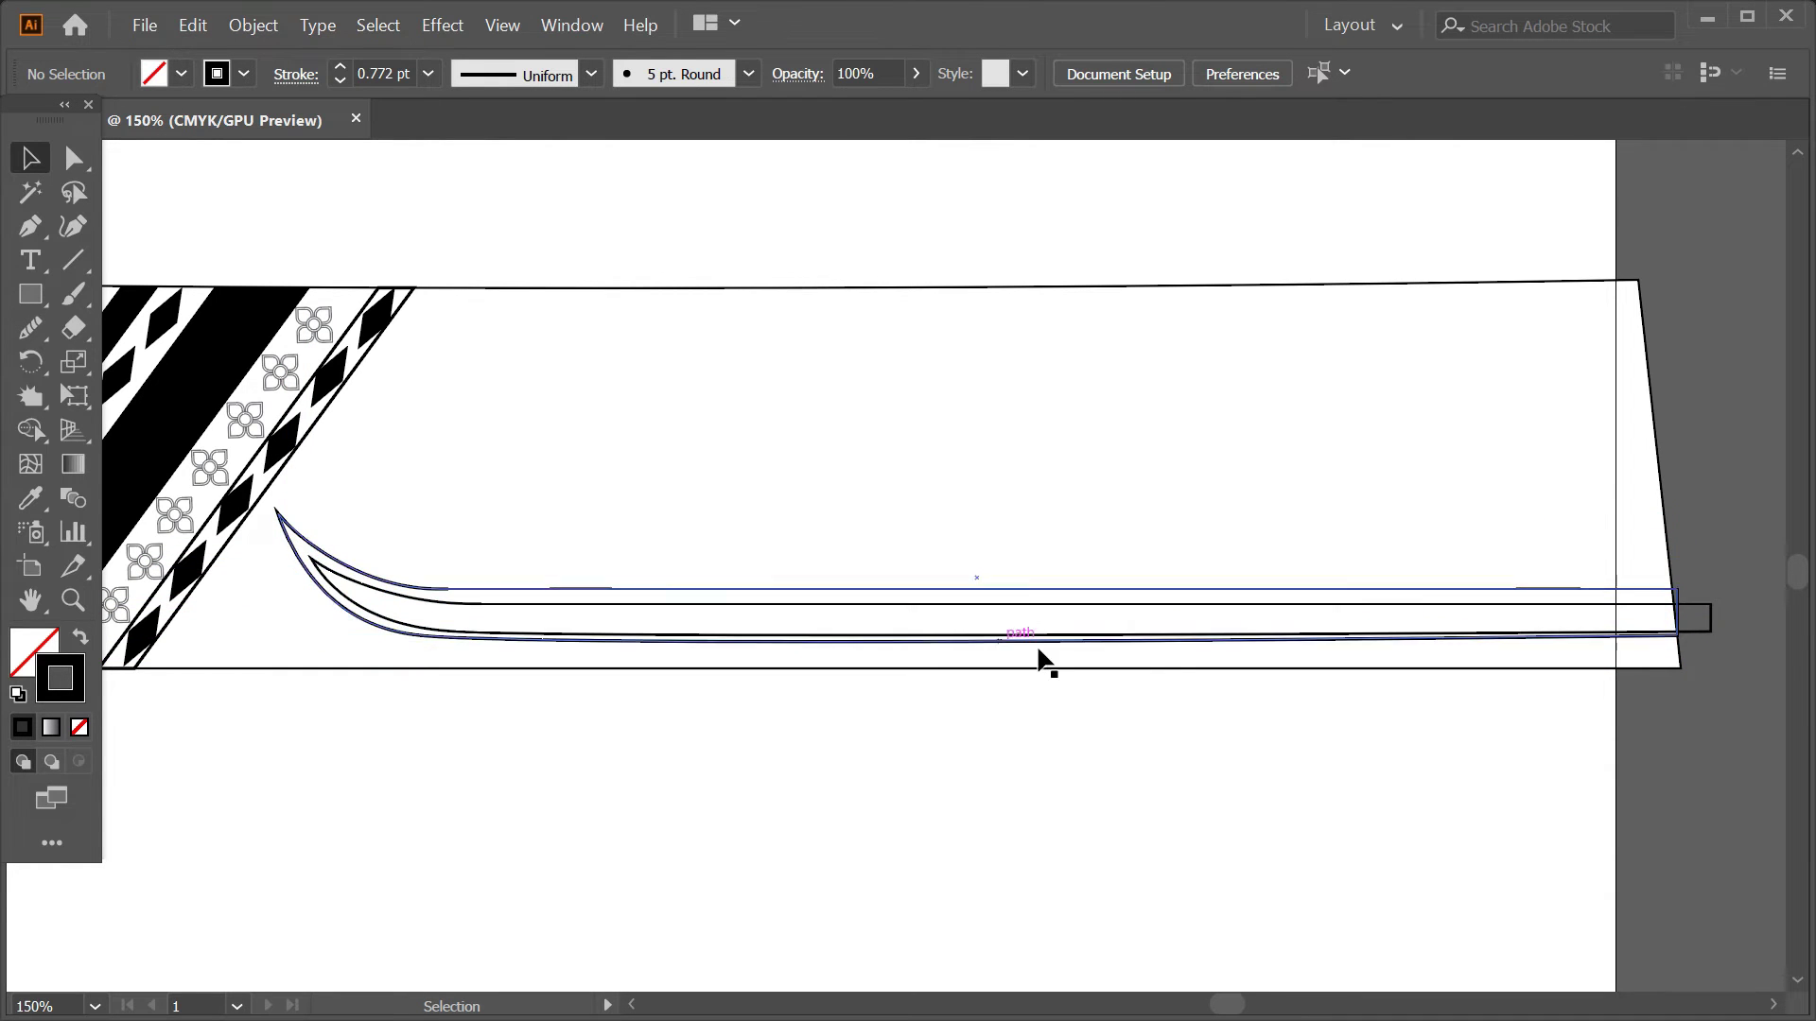
pyautogui.hotkey('ctrl', '+')
pyautogui.scroll(1, 917, 649)
# - Fill the inner curved stripe shape with black
pyautogui.click(983, 643)
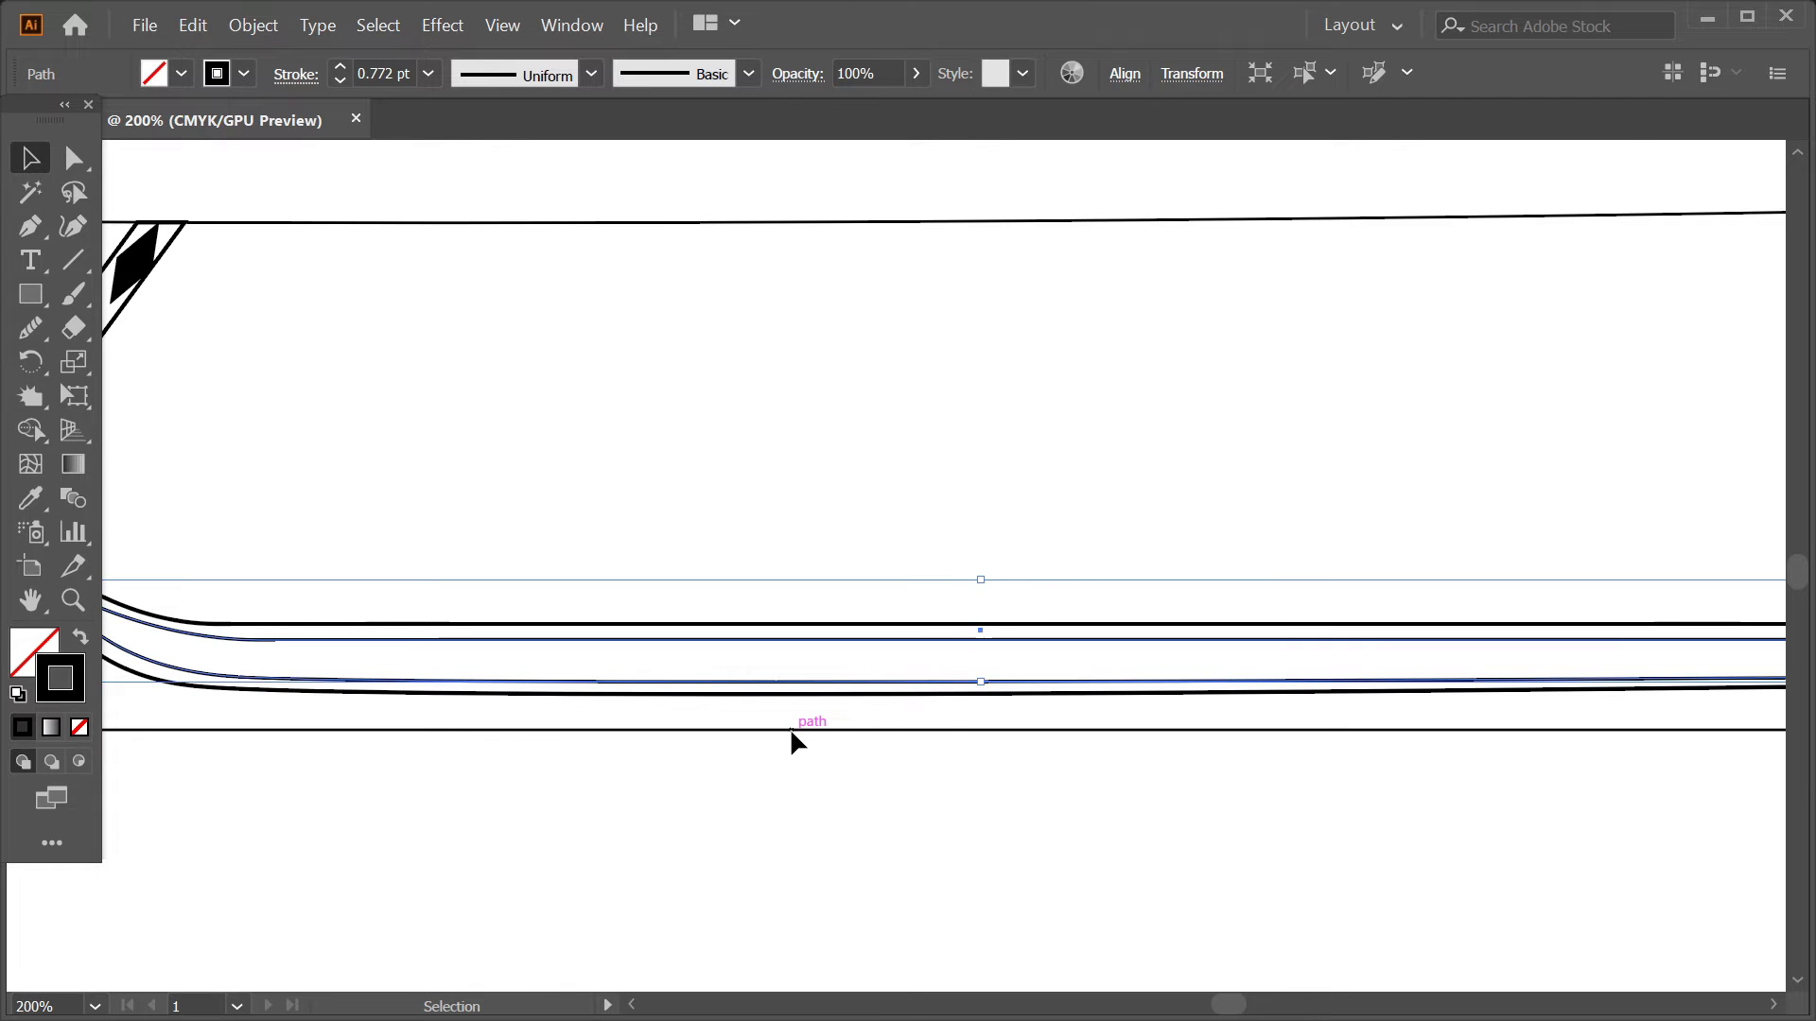
pyautogui.moveTo(790, 729); pyautogui.dragTo(1208, 798)
pyautogui.click(180, 73)
pyautogui.click(66, 121)
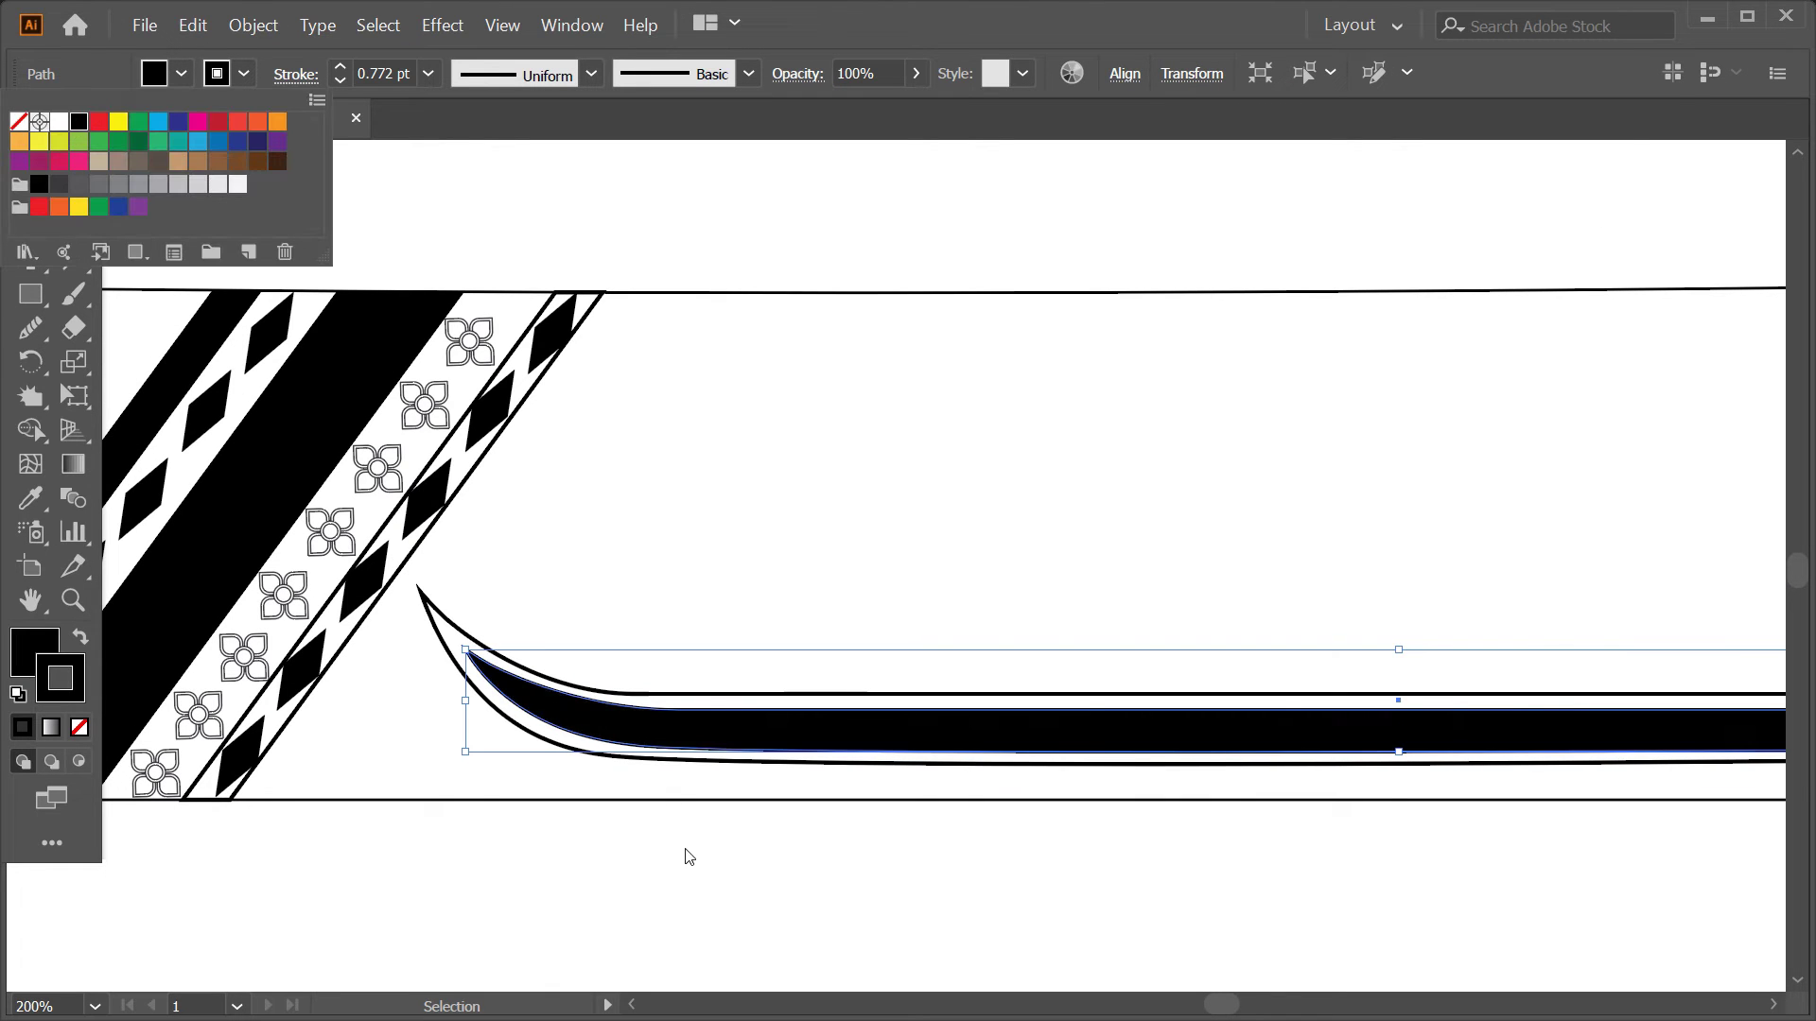
pyautogui.click(851, 917)
pyautogui.moveTo(1041, 868); pyautogui.dragTo(1037, 864)
pyautogui.hotkey('ctrl', '-')
pyautogui.click(731, 697)
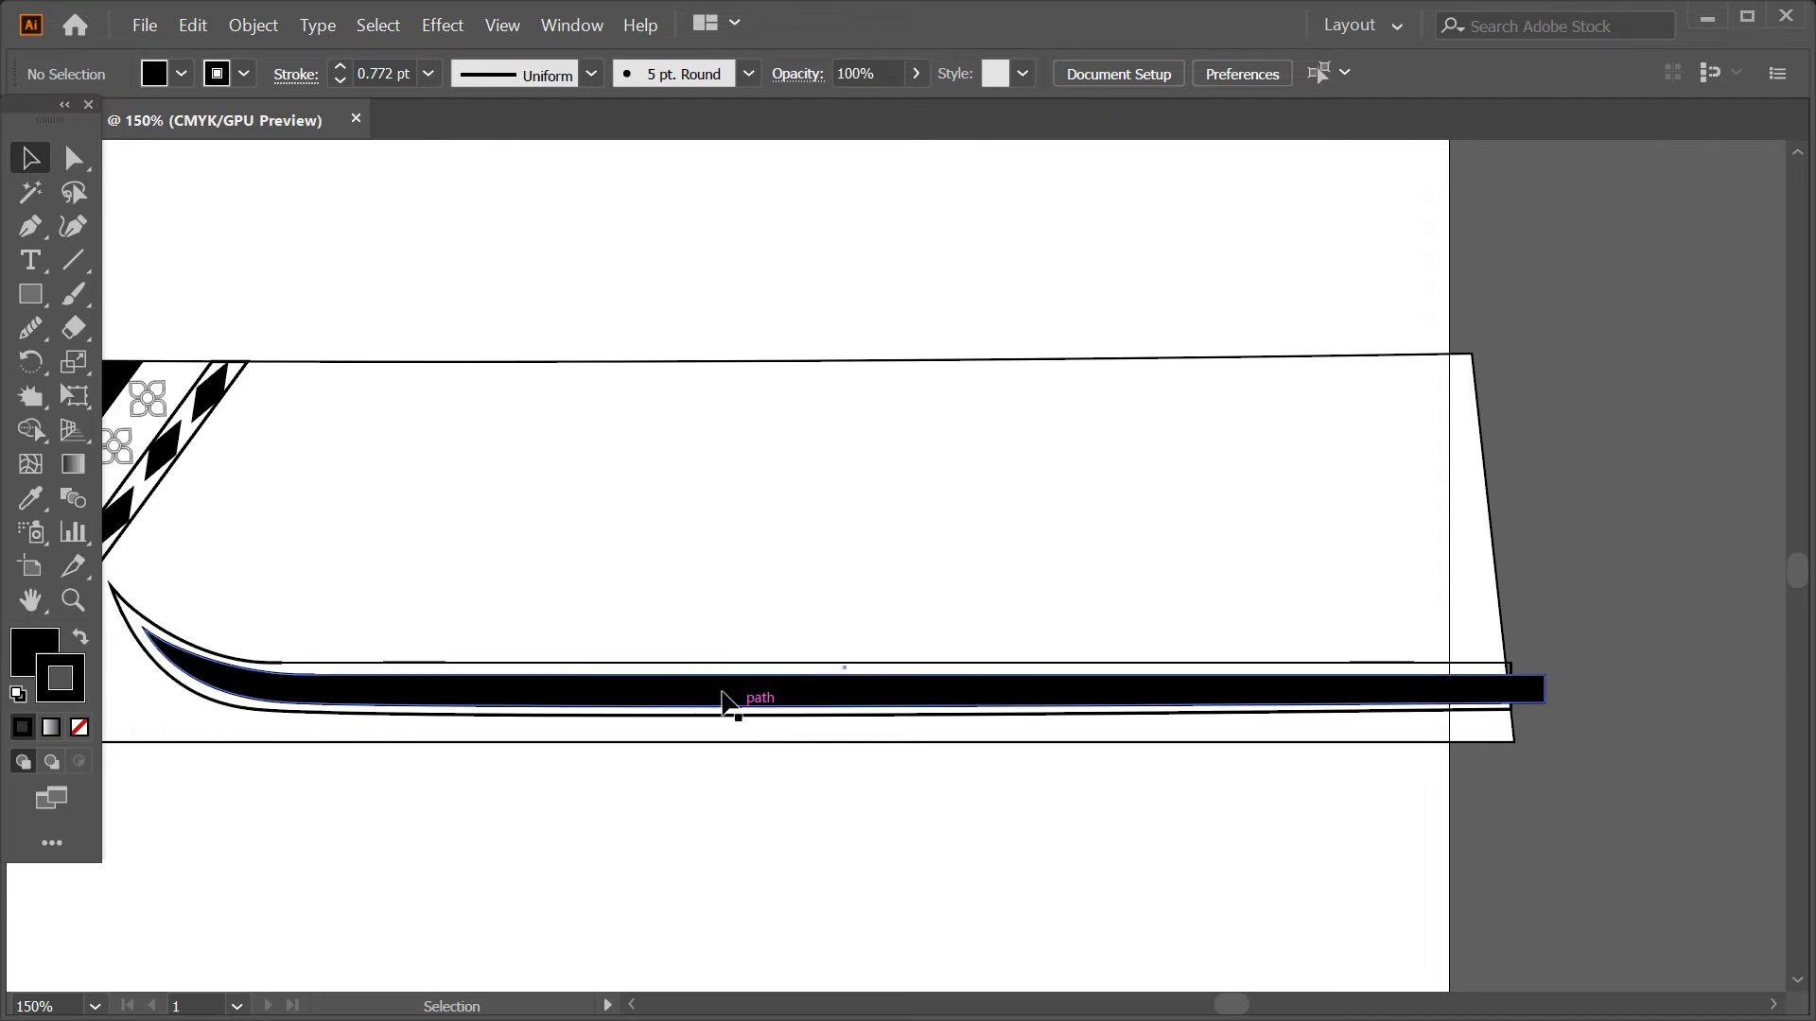
pyautogui.click(829, 805)
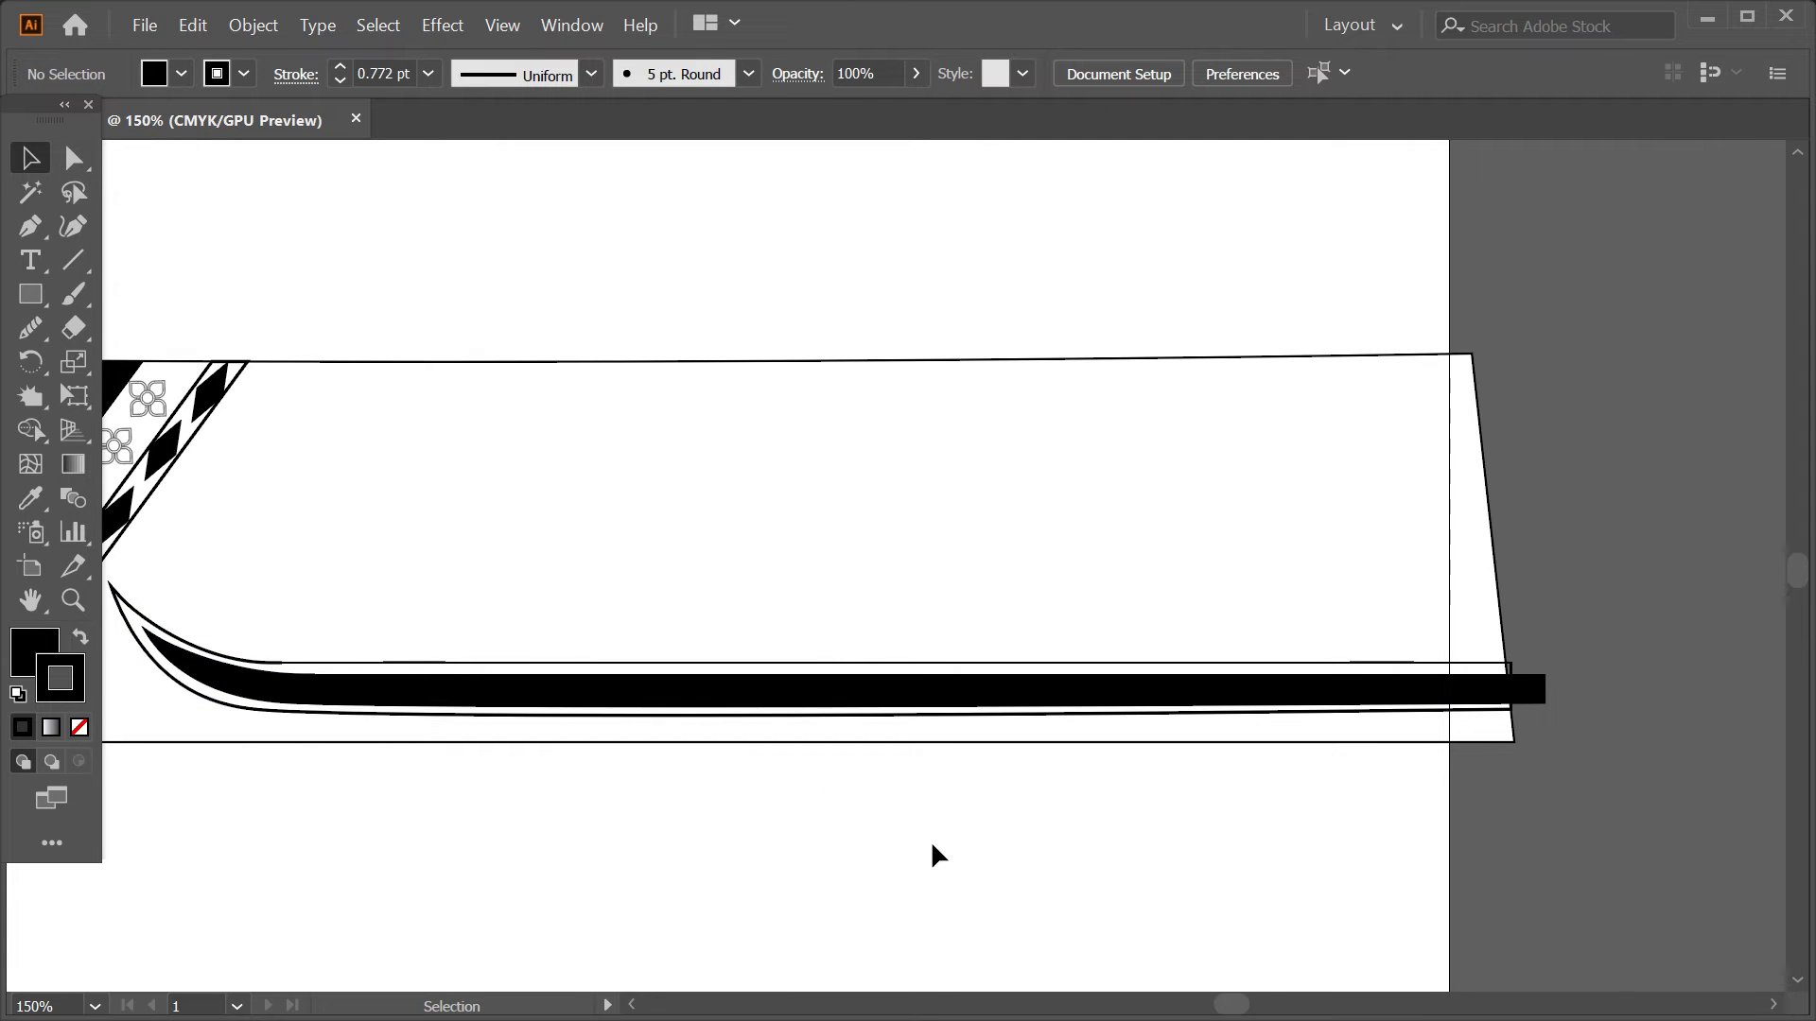
pyautogui.scroll(-2, 930, 840)
pyautogui.scroll(2, 728, 809)
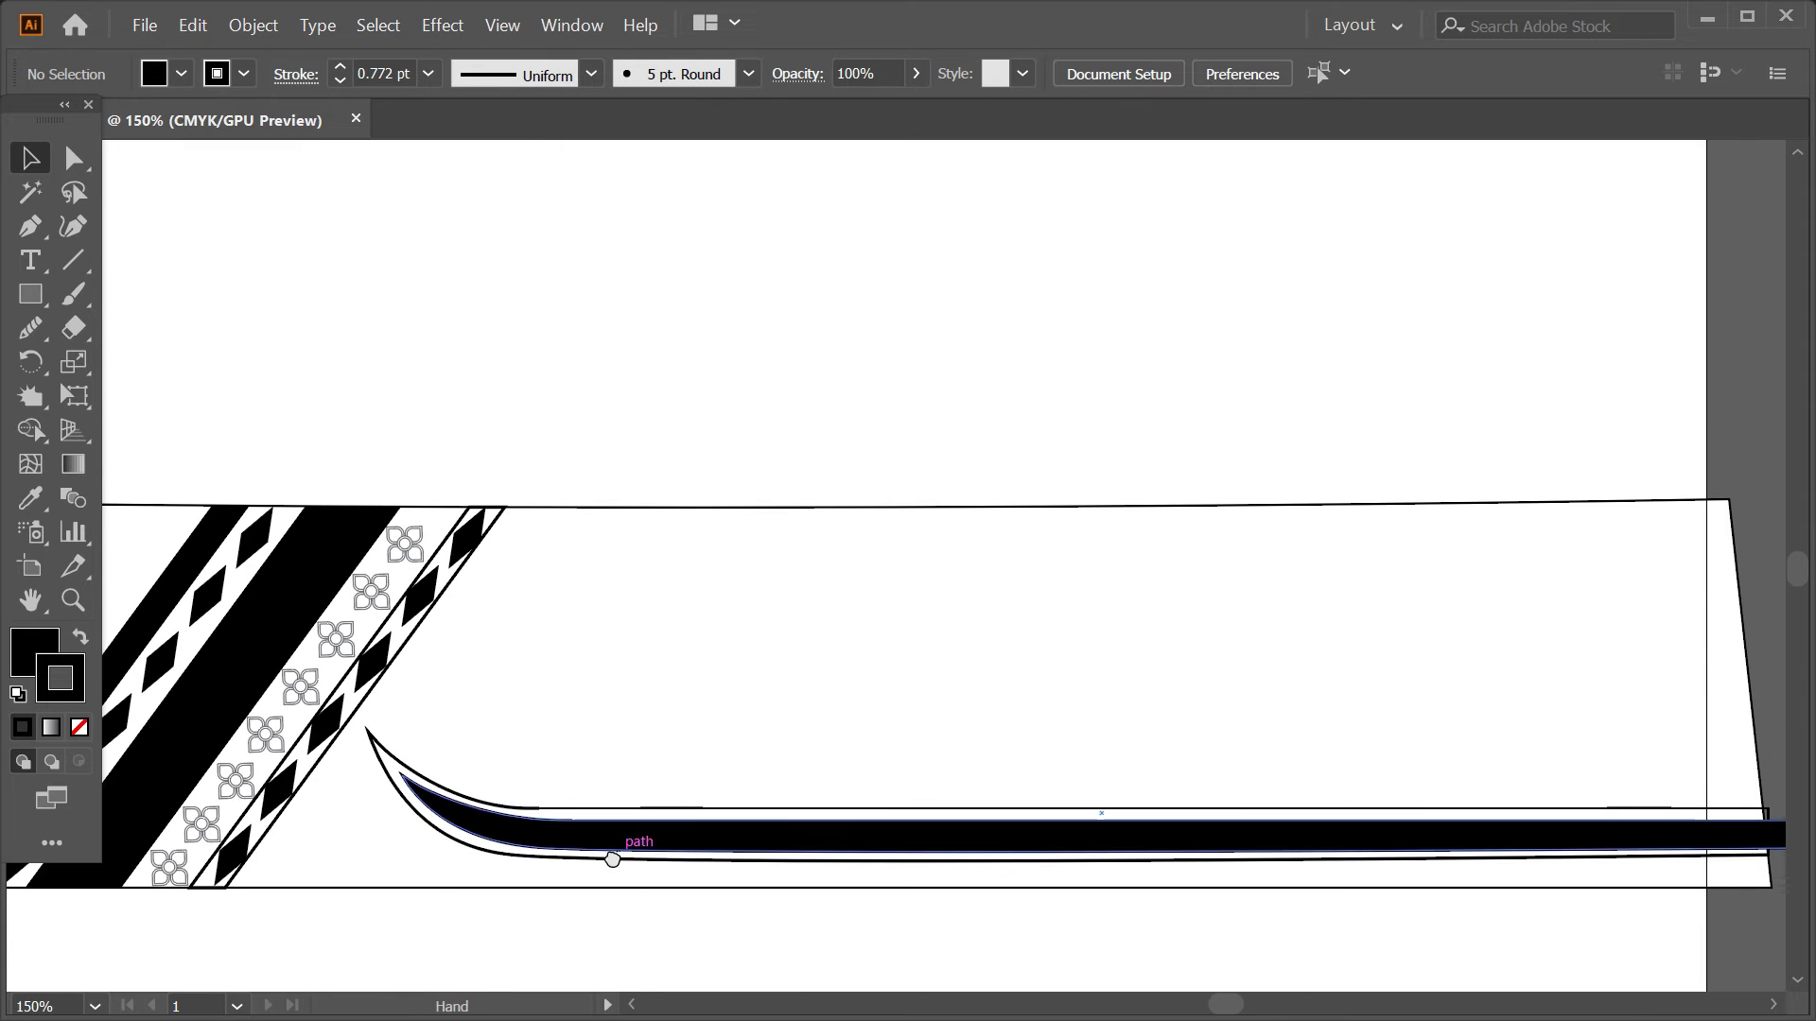
pyautogui.scroll(-1, 673, 810)
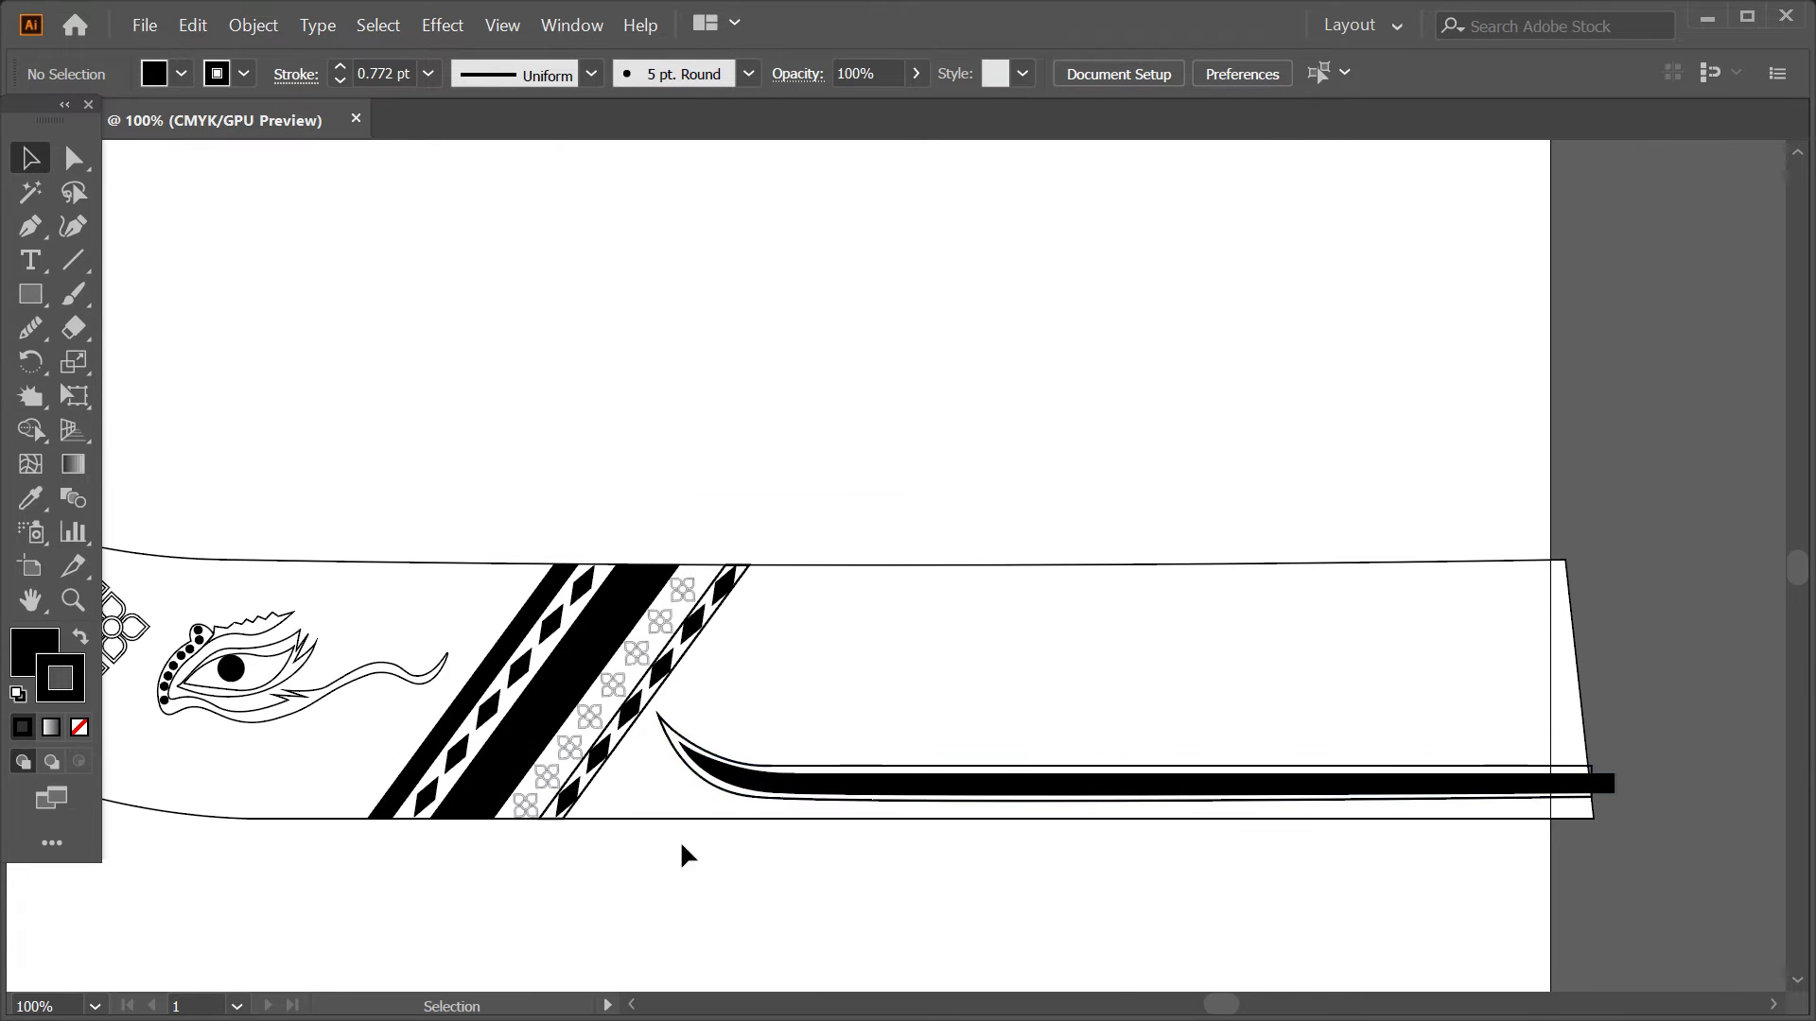
# - Copy the black stripe above the hull and clip its curved tip with a rectangle (Ctrl+7)
pyautogui.click(752, 757)
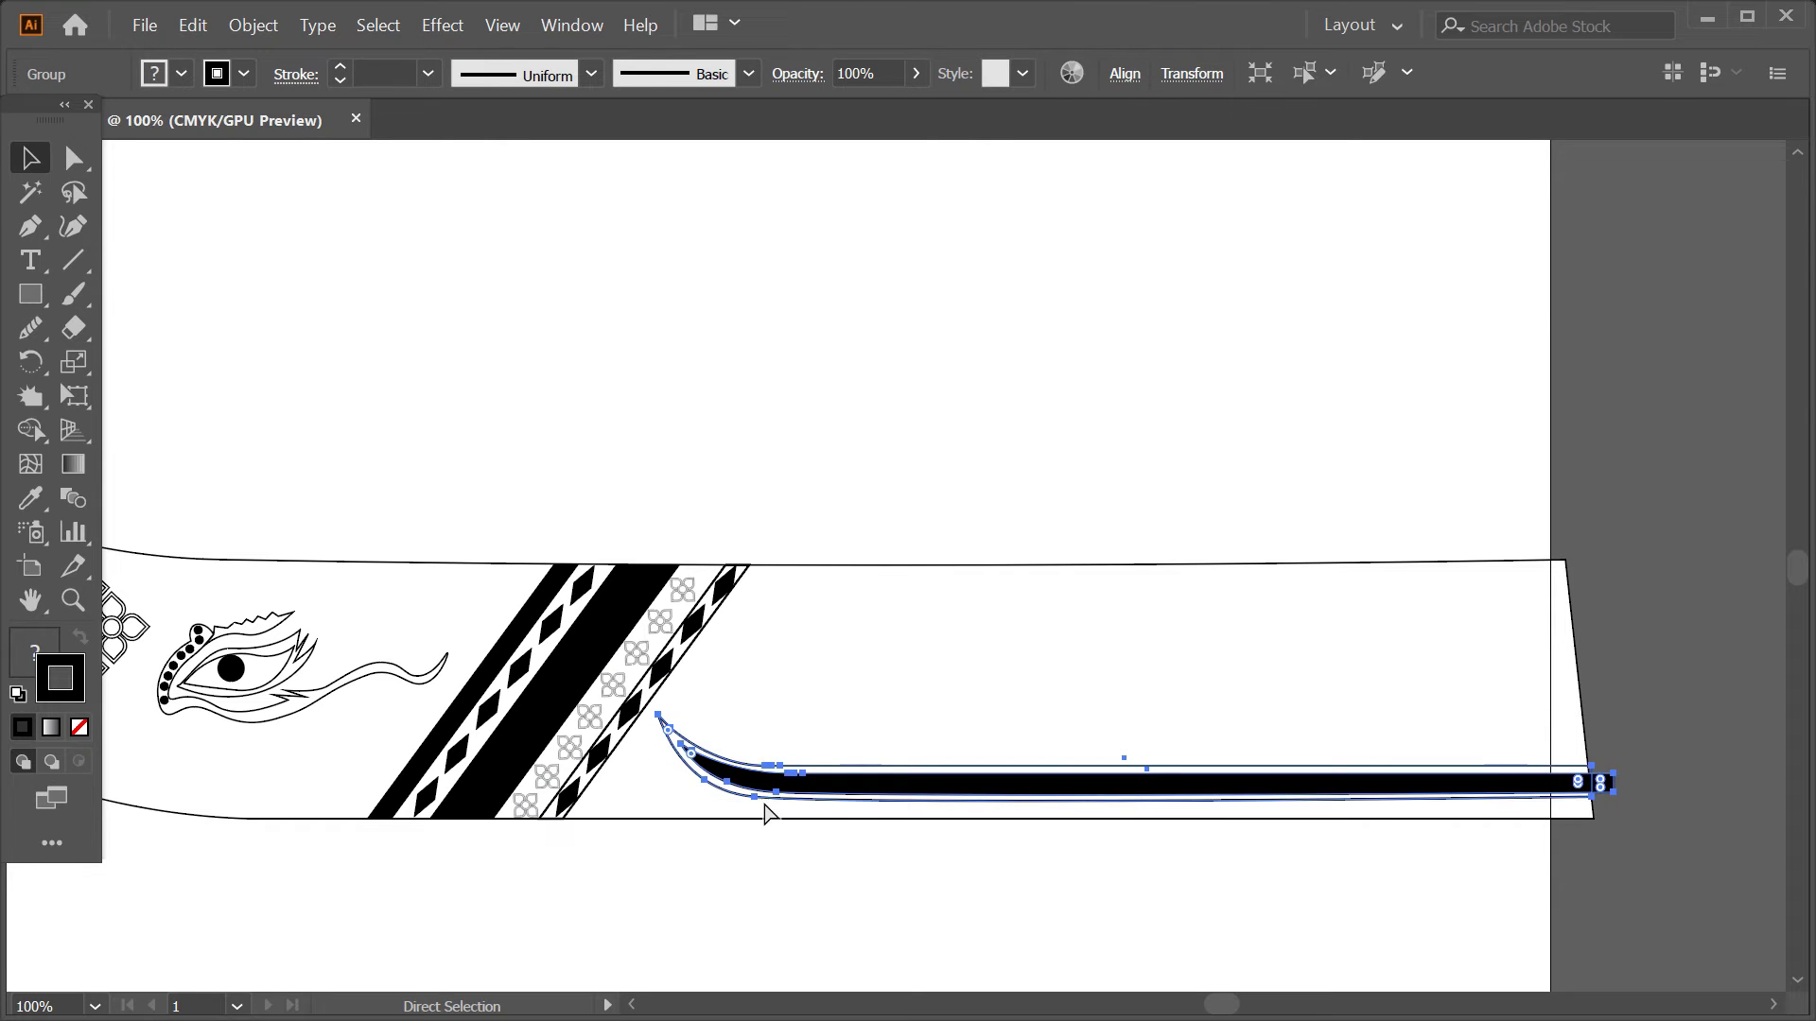
pyautogui.keyDown('alt'); pyautogui.moveTo(864, 792); pyautogui.dragTo(852, 471); pyautogui.keyUp('alt')
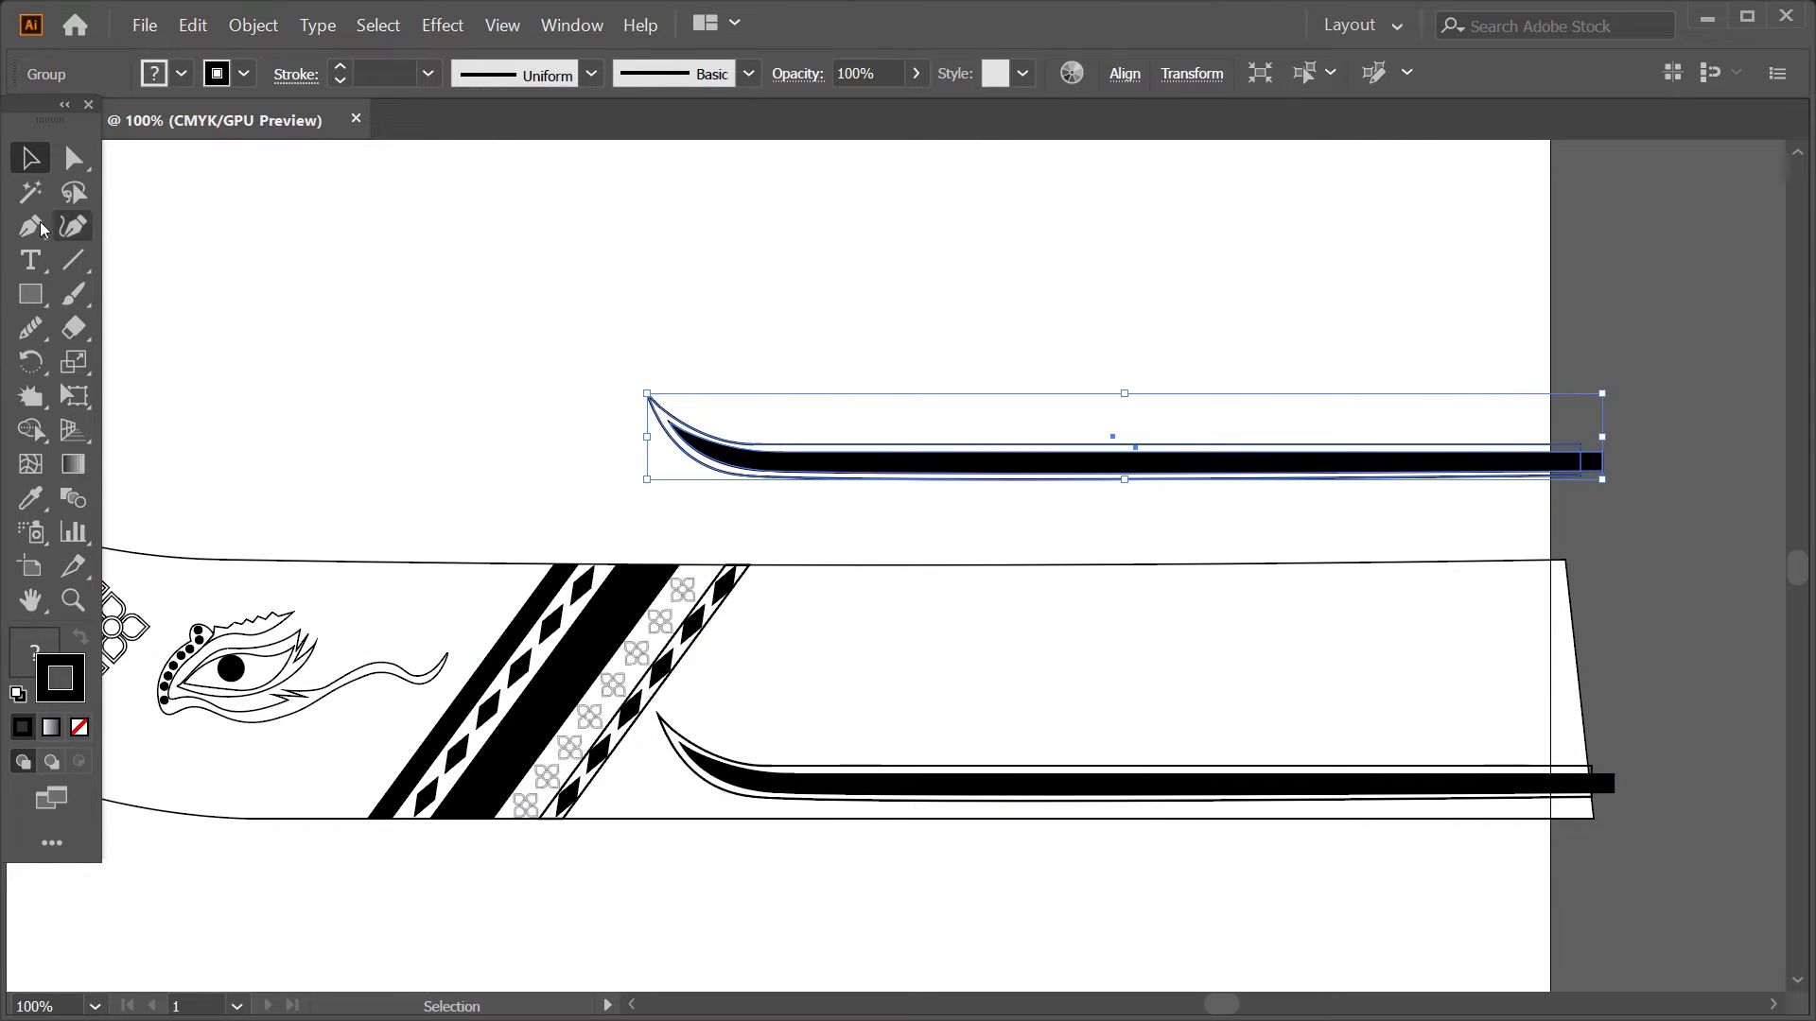
pyautogui.click(28, 293)
pyautogui.moveTo(544, 313); pyautogui.dragTo(899, 514)
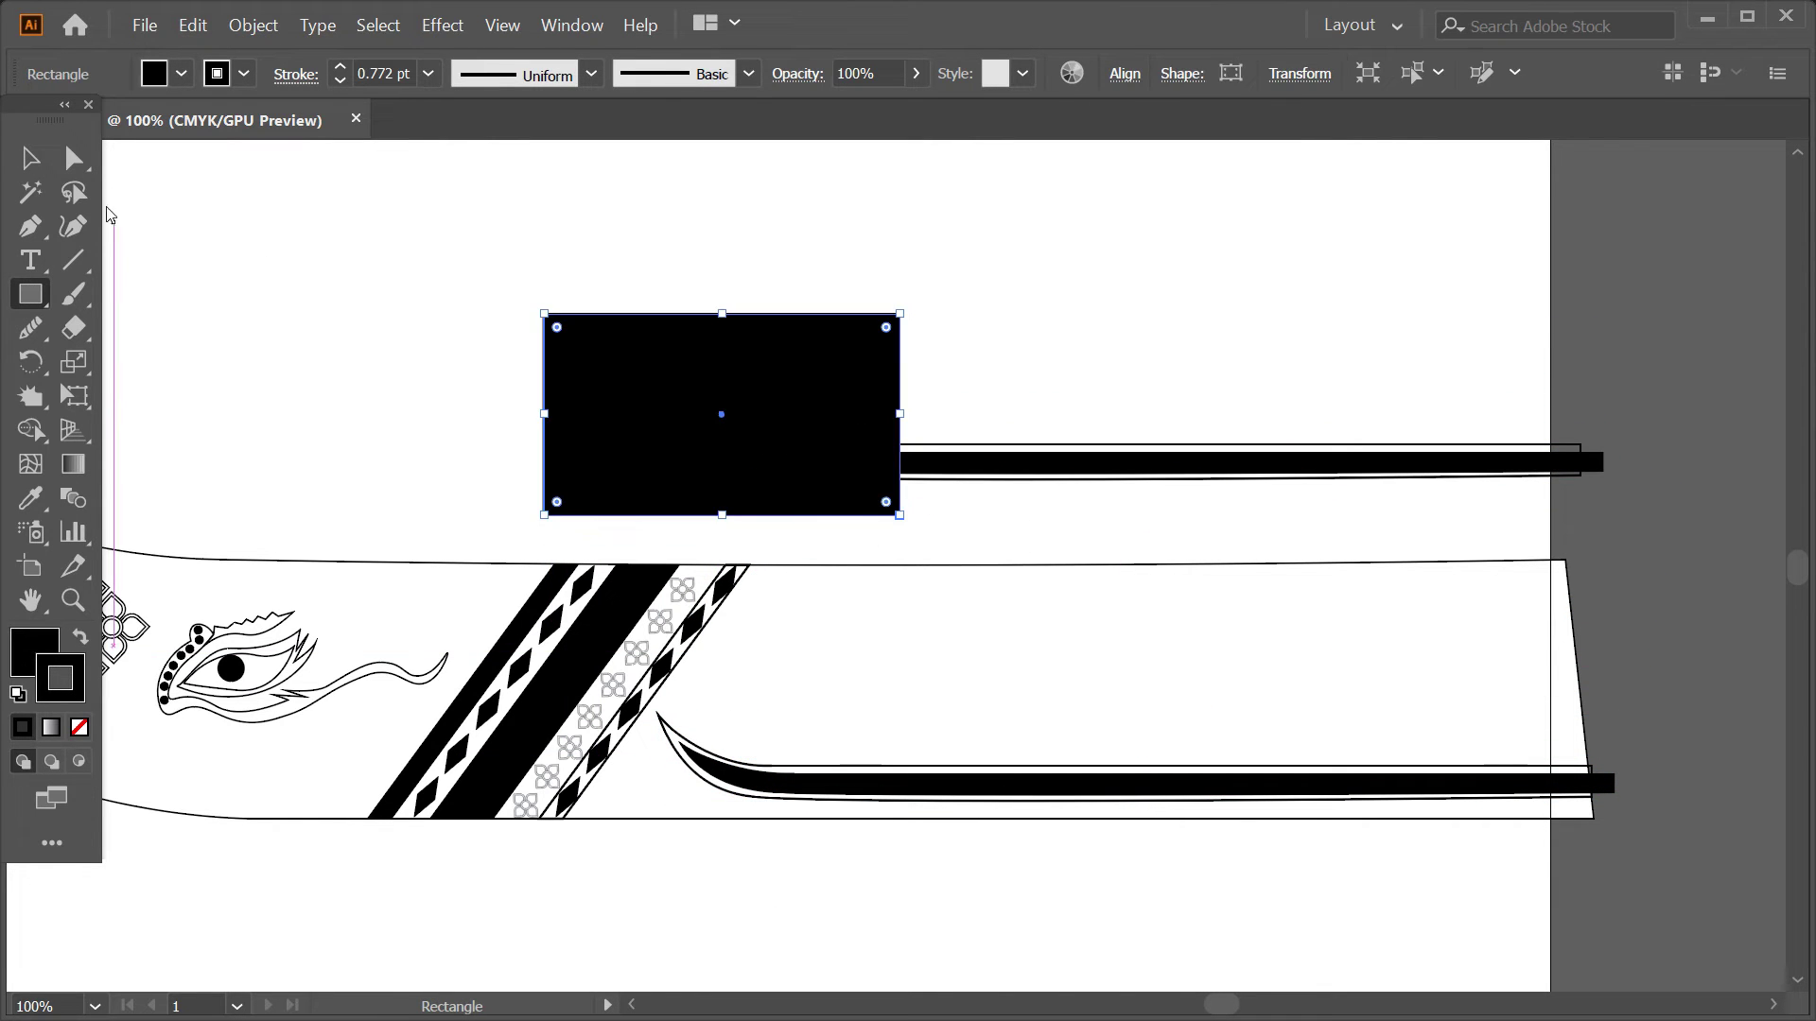
pyautogui.press('v')
pyautogui.moveTo(552, 397); pyautogui.dragTo(1143, 516)
pyautogui.hotkey('ctrl', '7')
# - Shrink and rotate the clipped tip into a hook on the top edge beside the diagonal bands
pyautogui.moveTo(825, 472)
pyautogui.mouseDown()
pyautogui.moveTo(857, 496)
pyautogui.moveTo(890, 626)
pyautogui.mouseUp()
pyautogui.moveTo(965, 504)
pyautogui.mouseDown()
pyautogui.moveTo(900, 539)
pyautogui.moveTo(704, 473)
pyautogui.mouseUp()
pyautogui.moveTo(817, 574); pyautogui.dragTo(780, 648)
pyautogui.moveTo(817, 565); pyautogui.dragTo(791, 649)
pyautogui.scroll(3, 785, 645)
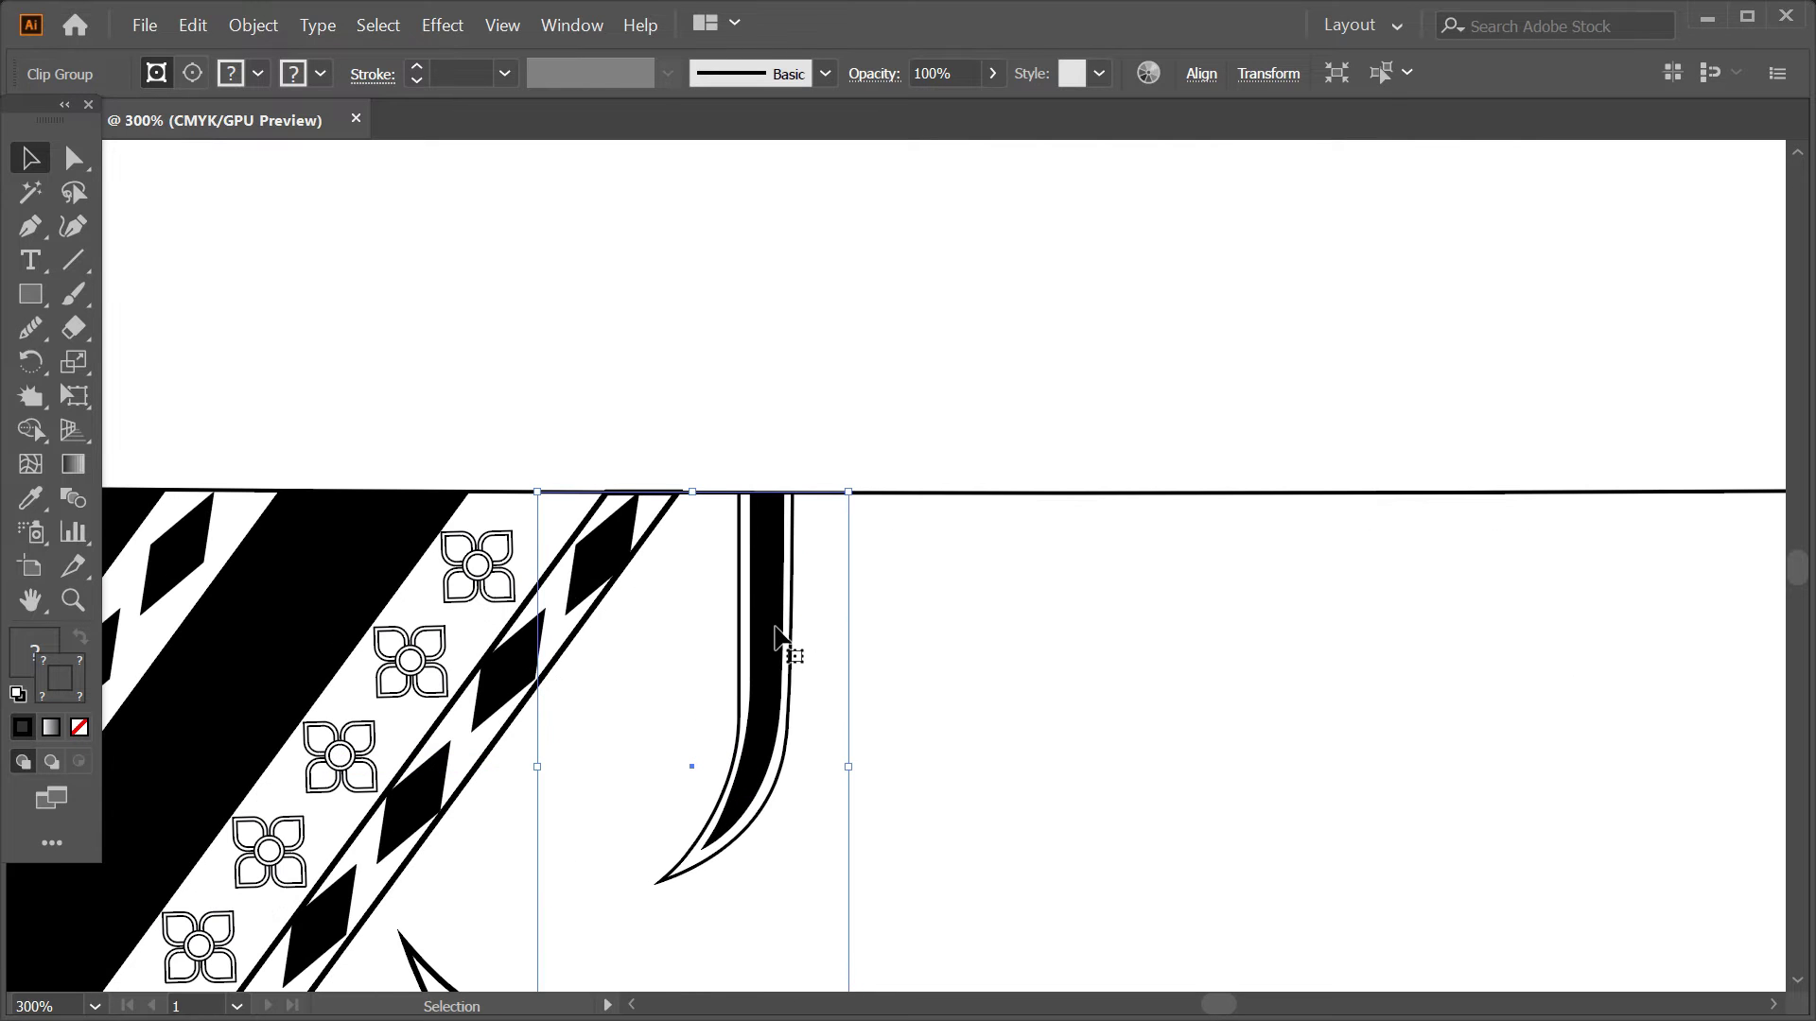
pyautogui.click(944, 359)
pyautogui.scroll(-3, 945, 360)
pyautogui.scroll(-3, 944, 535)
pyautogui.scroll(1, 901, 768)
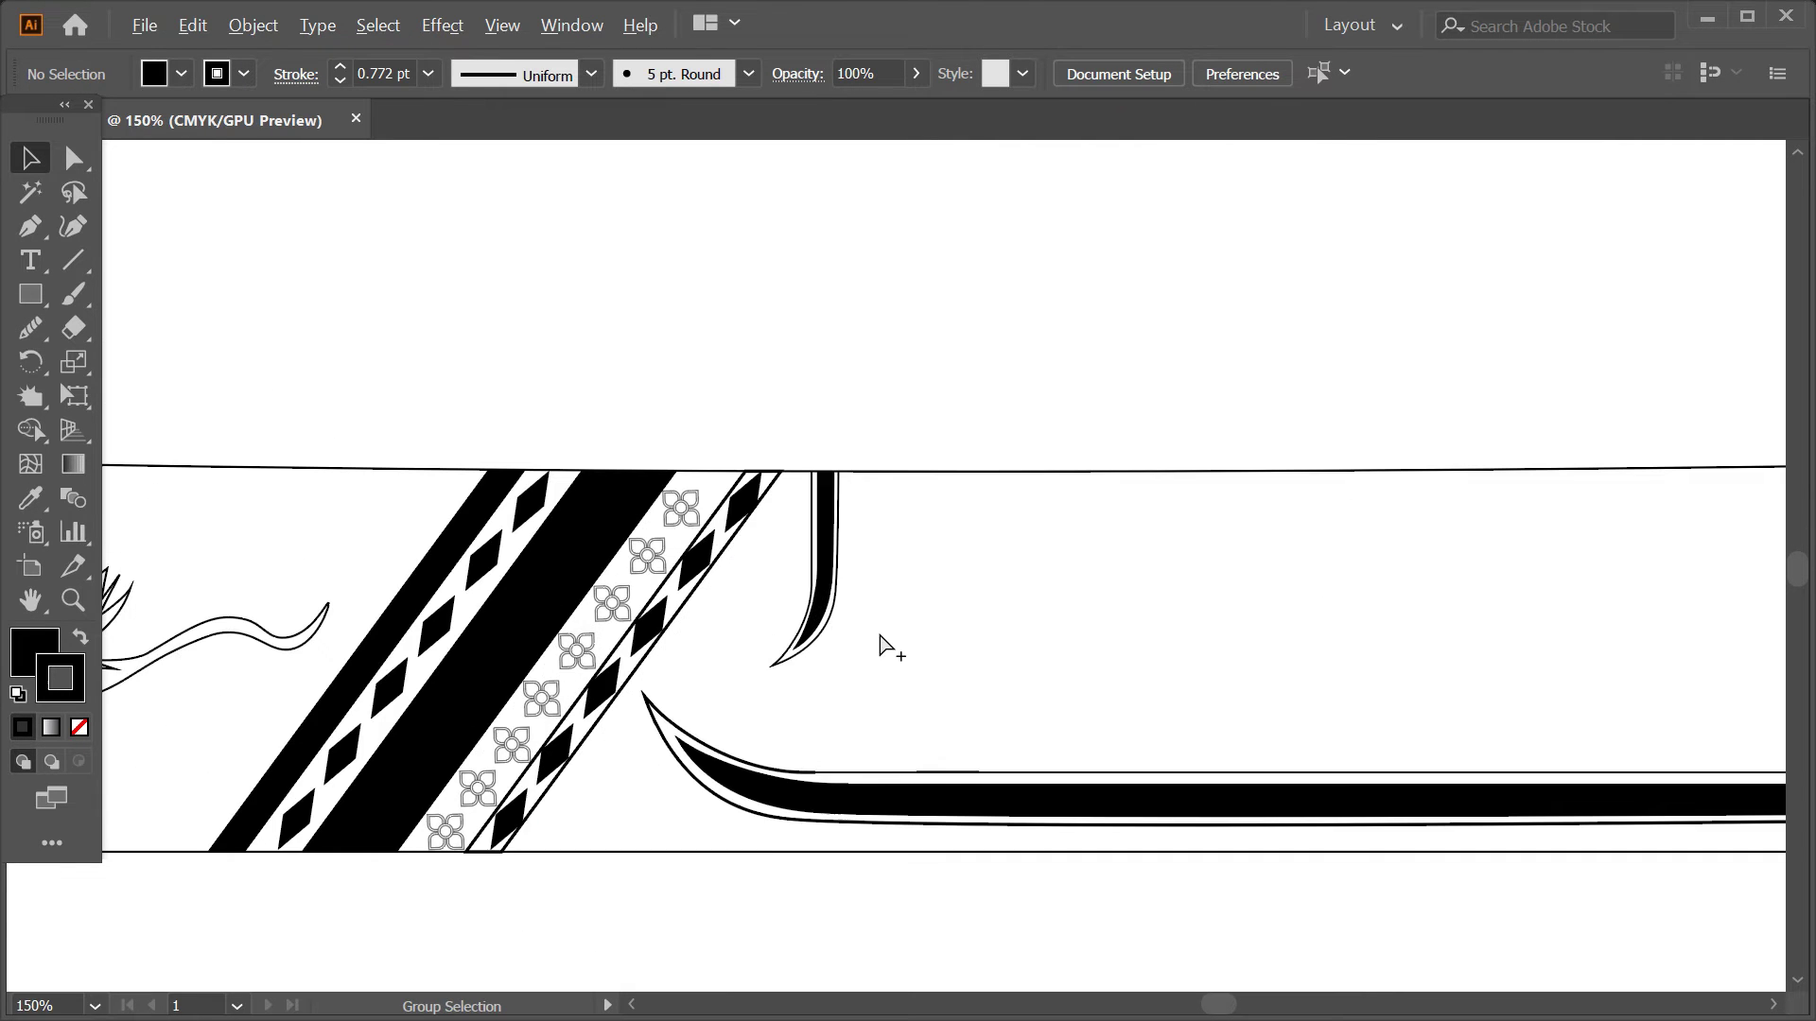
pyautogui.scroll(1, 883, 640)
pyautogui.moveTo(863, 640); pyautogui.dragTo(851, 669)
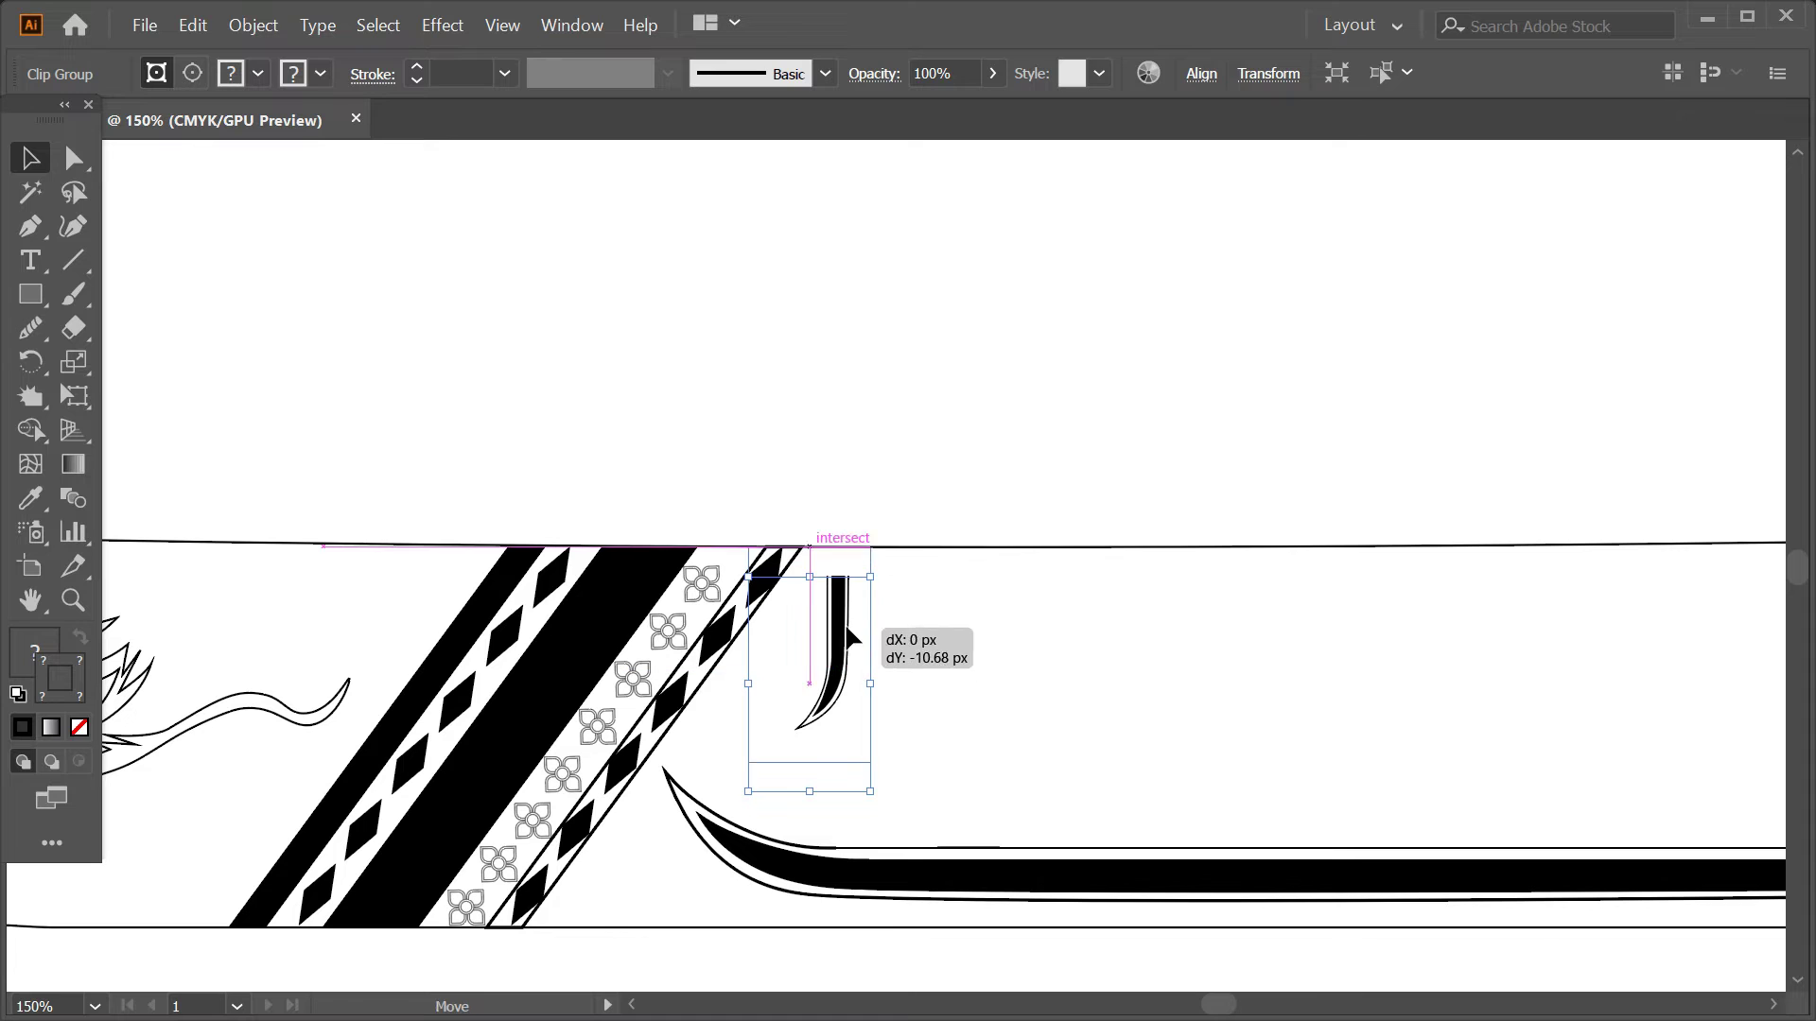
# - Copy the hook to the right and repeat it along the top edge with Ctrl+D
pyautogui.click(889, 485)
pyautogui.moveTo(747, 156)
pyautogui.mouseDown()
pyautogui.moveTo(762, 666)
pyautogui.moveTo(855, 663)
pyautogui.mouseUp()
pyautogui.hotkey('alt', 'shift')
pyautogui.hotkey('ctrl', 'z')
pyautogui.hotkey('ctrl', 'd')
pyautogui.hotkey('ctrl', 'd')
pyautogui.hotkey('ctrl', 'd')
pyautogui.hotkey('ctrl', 'd')
pyautogui.hotkey('ctrl', 'd')
pyautogui.hotkey('ctrl', 'd')
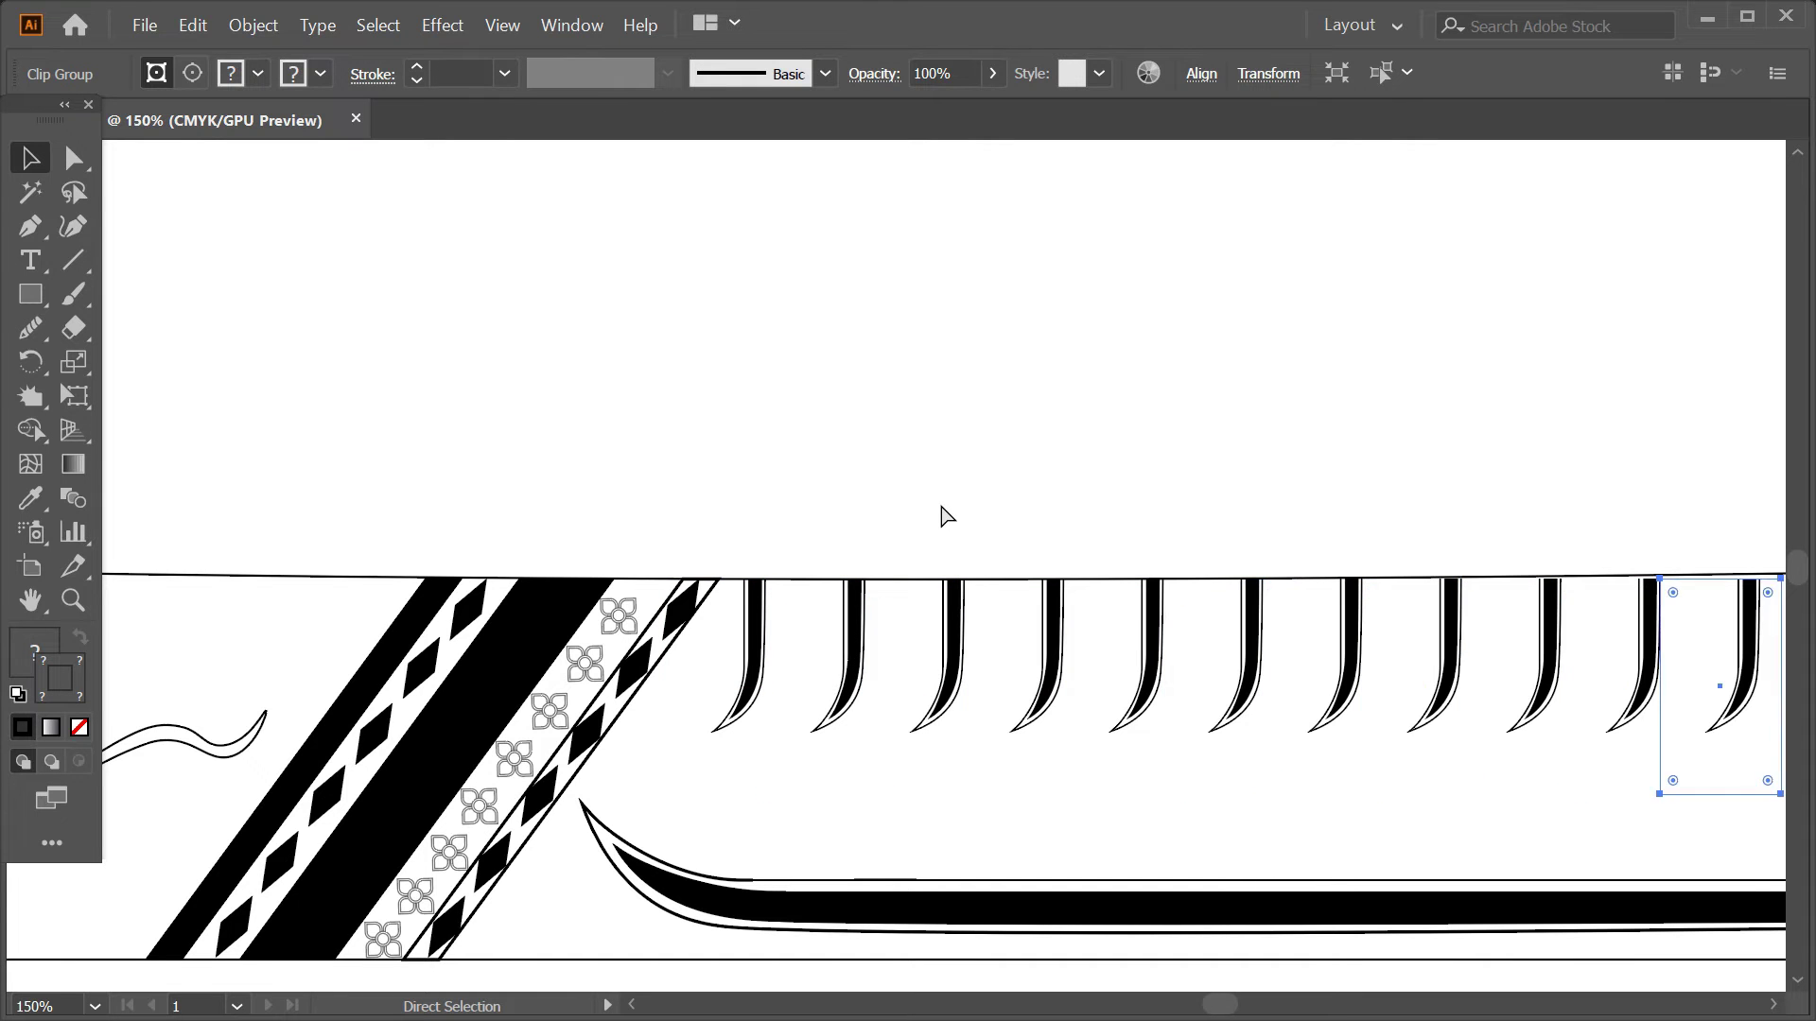
# - Delete the two hooks that extend beyond the hull's end
pyautogui.scroll(-2, 1220, 575)
pyautogui.click(1628, 531)
pyautogui.scroll(1, 1629, 531)
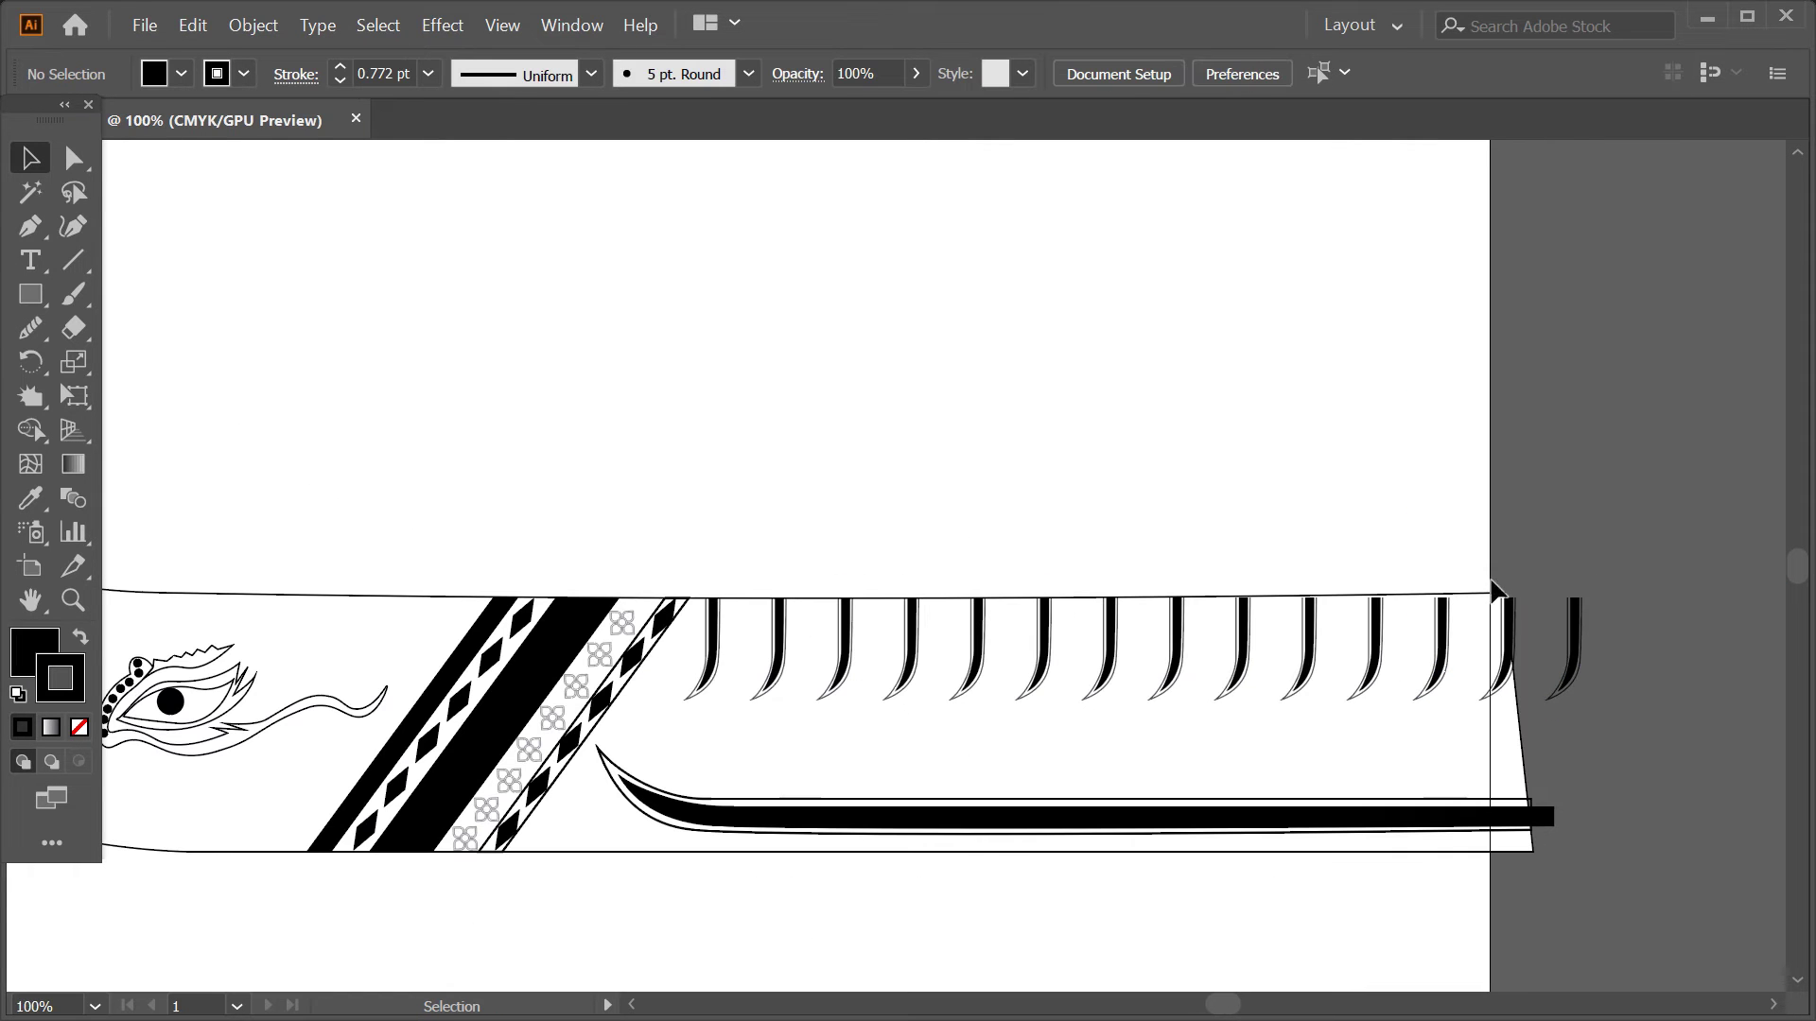
pyautogui.click(1576, 624)
pyautogui.keyDown('shift'); pyautogui.click(1505, 634); pyautogui.keyUp('shift')
pyautogui.press('Delete')
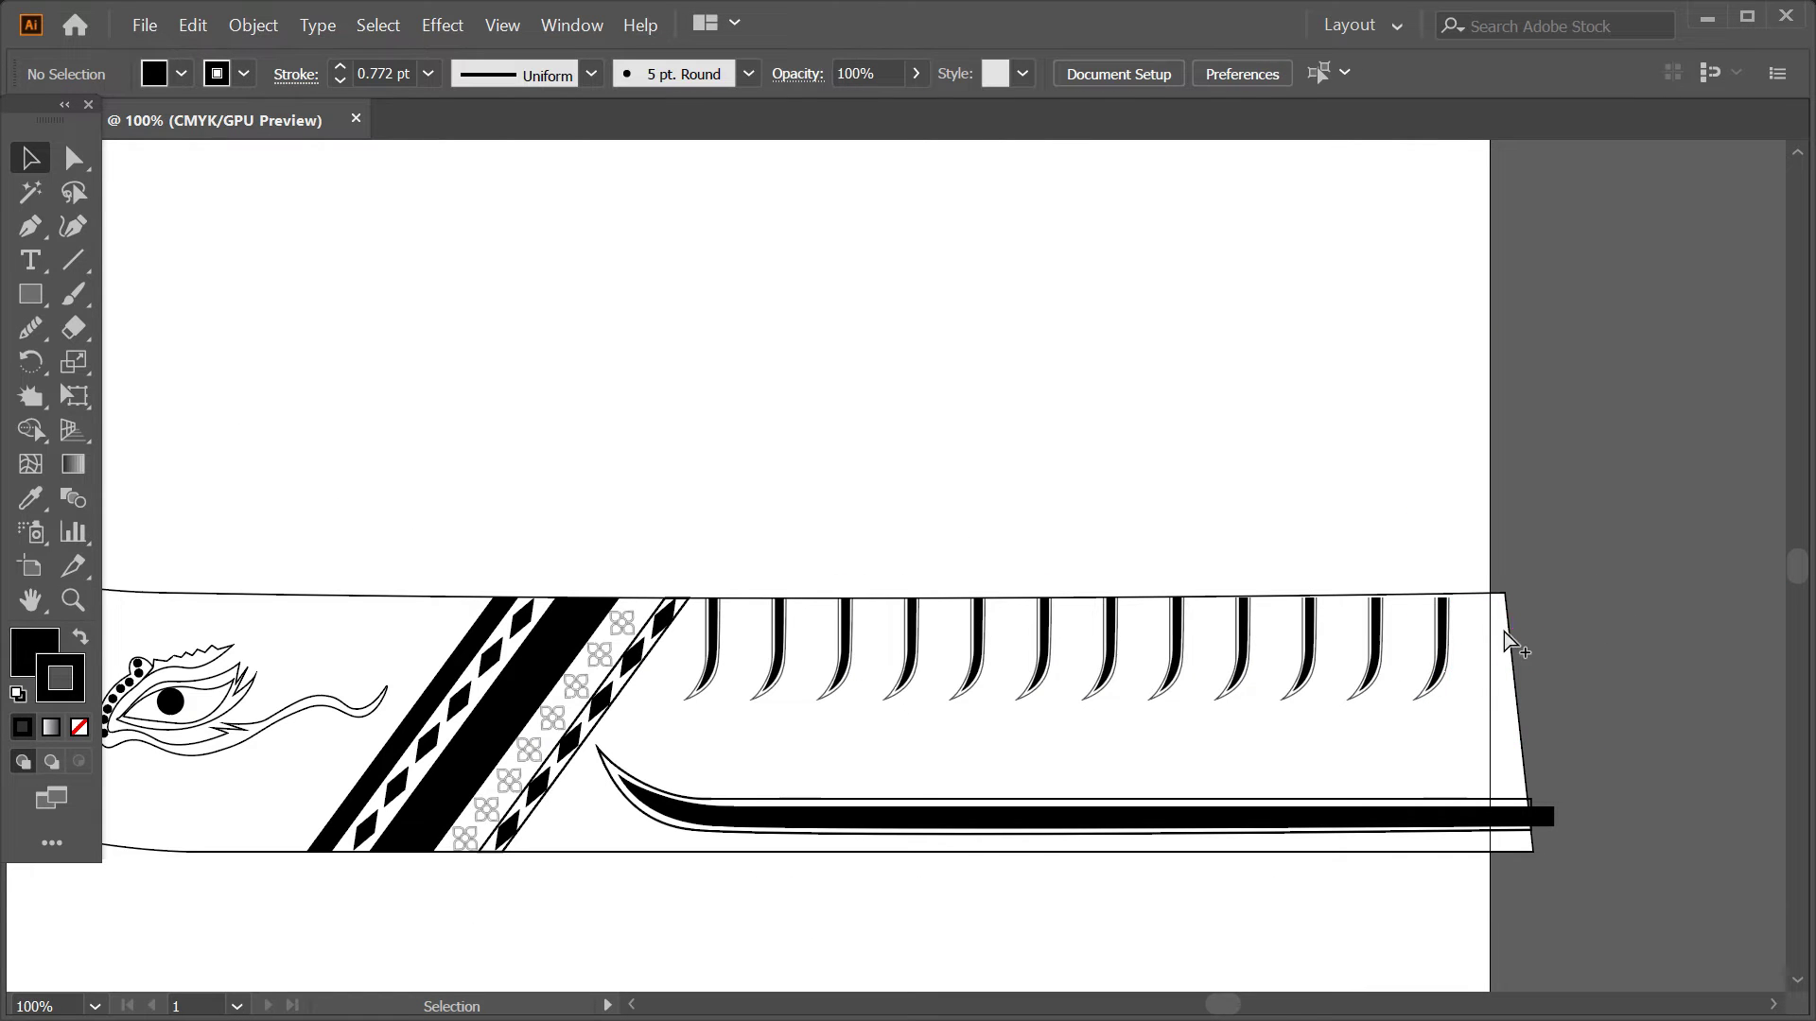
pyautogui.scroll(-1, 1135, 821)
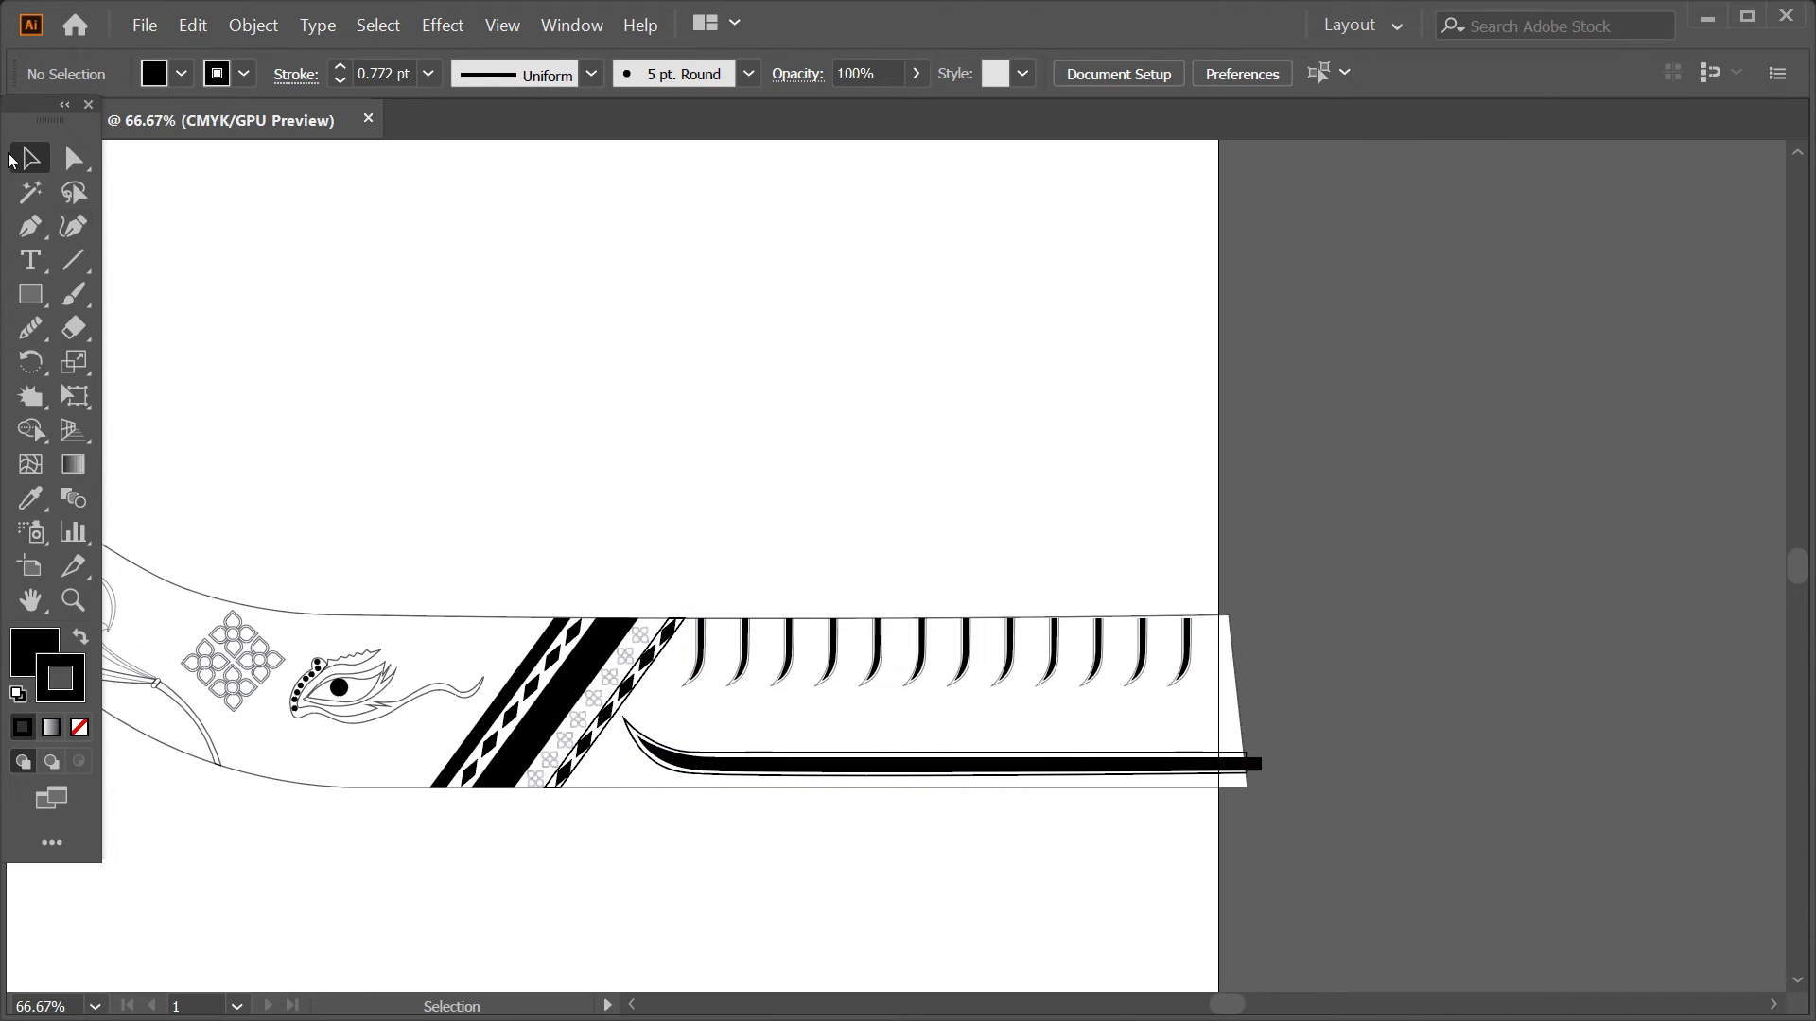
# - Draw a line across the bow tip and set its fill to None
pyautogui.scroll(-2, 616, 611)
pyautogui.moveTo(547, 760); pyautogui.dragTo(661, 786)
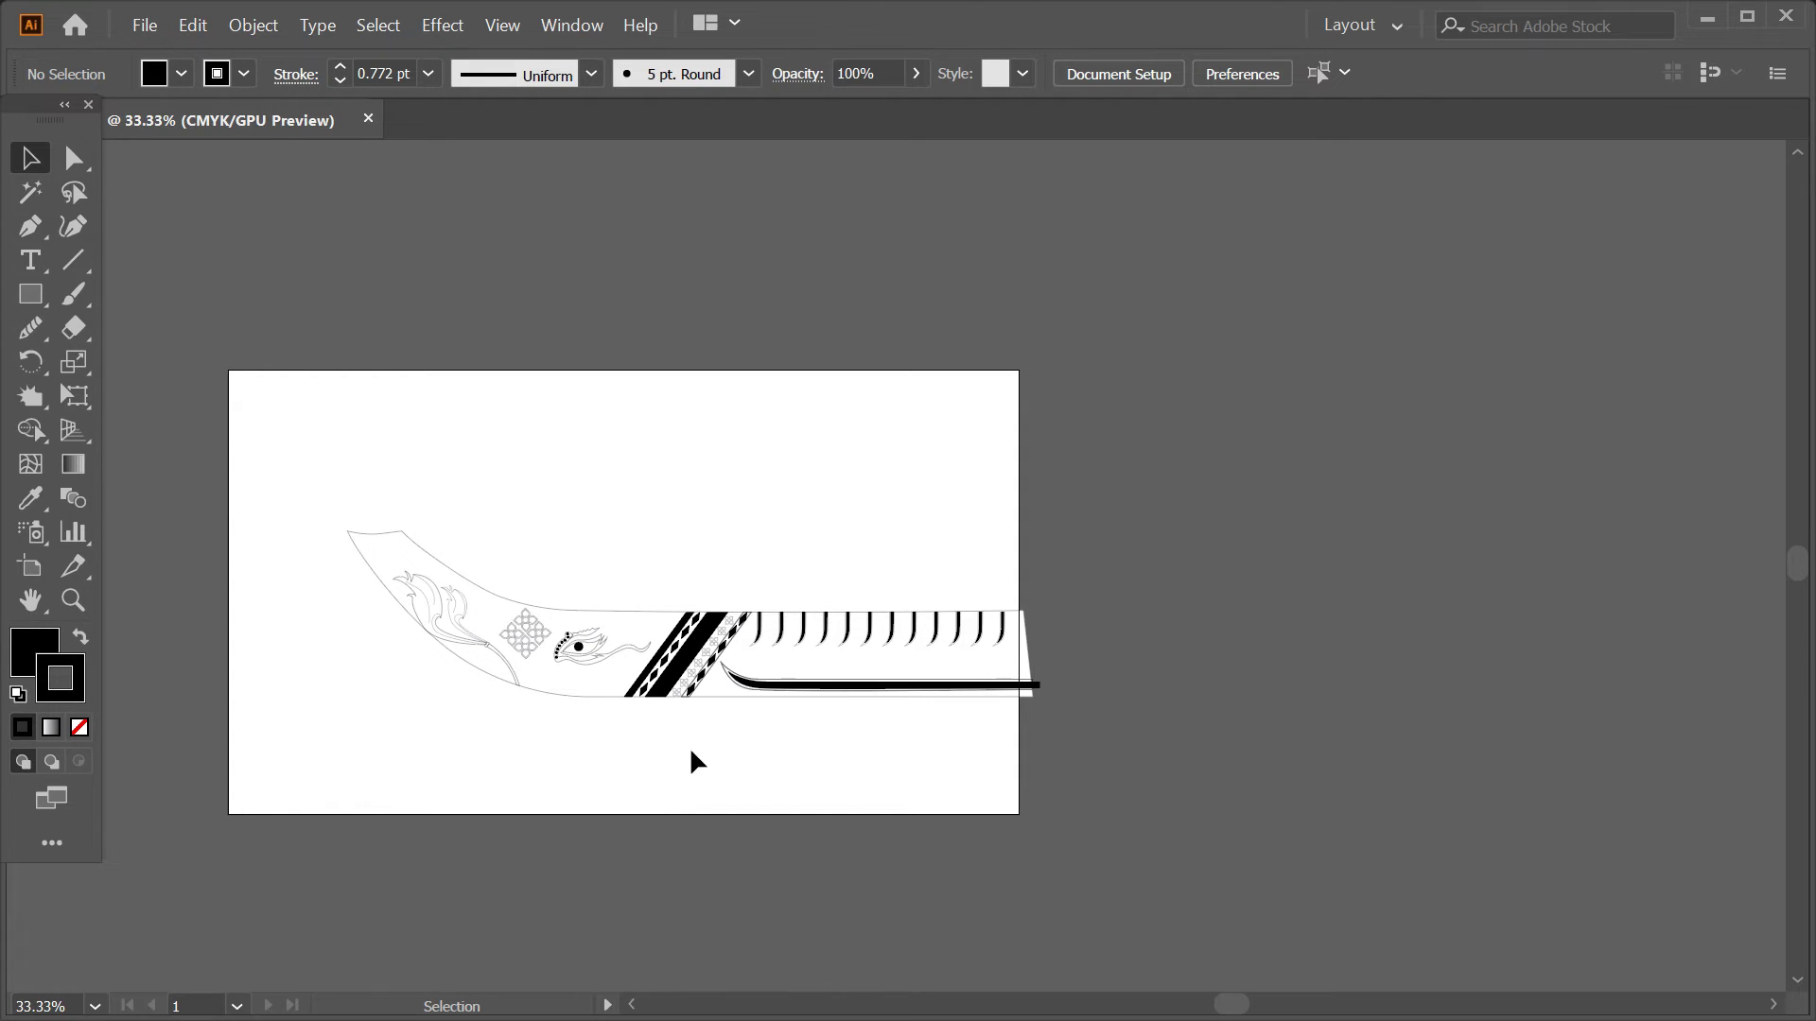
pyautogui.scroll(1, 689, 746)
pyautogui.scroll(1, 717, 745)
pyautogui.moveTo(719, 752); pyautogui.dragTo(948, 823)
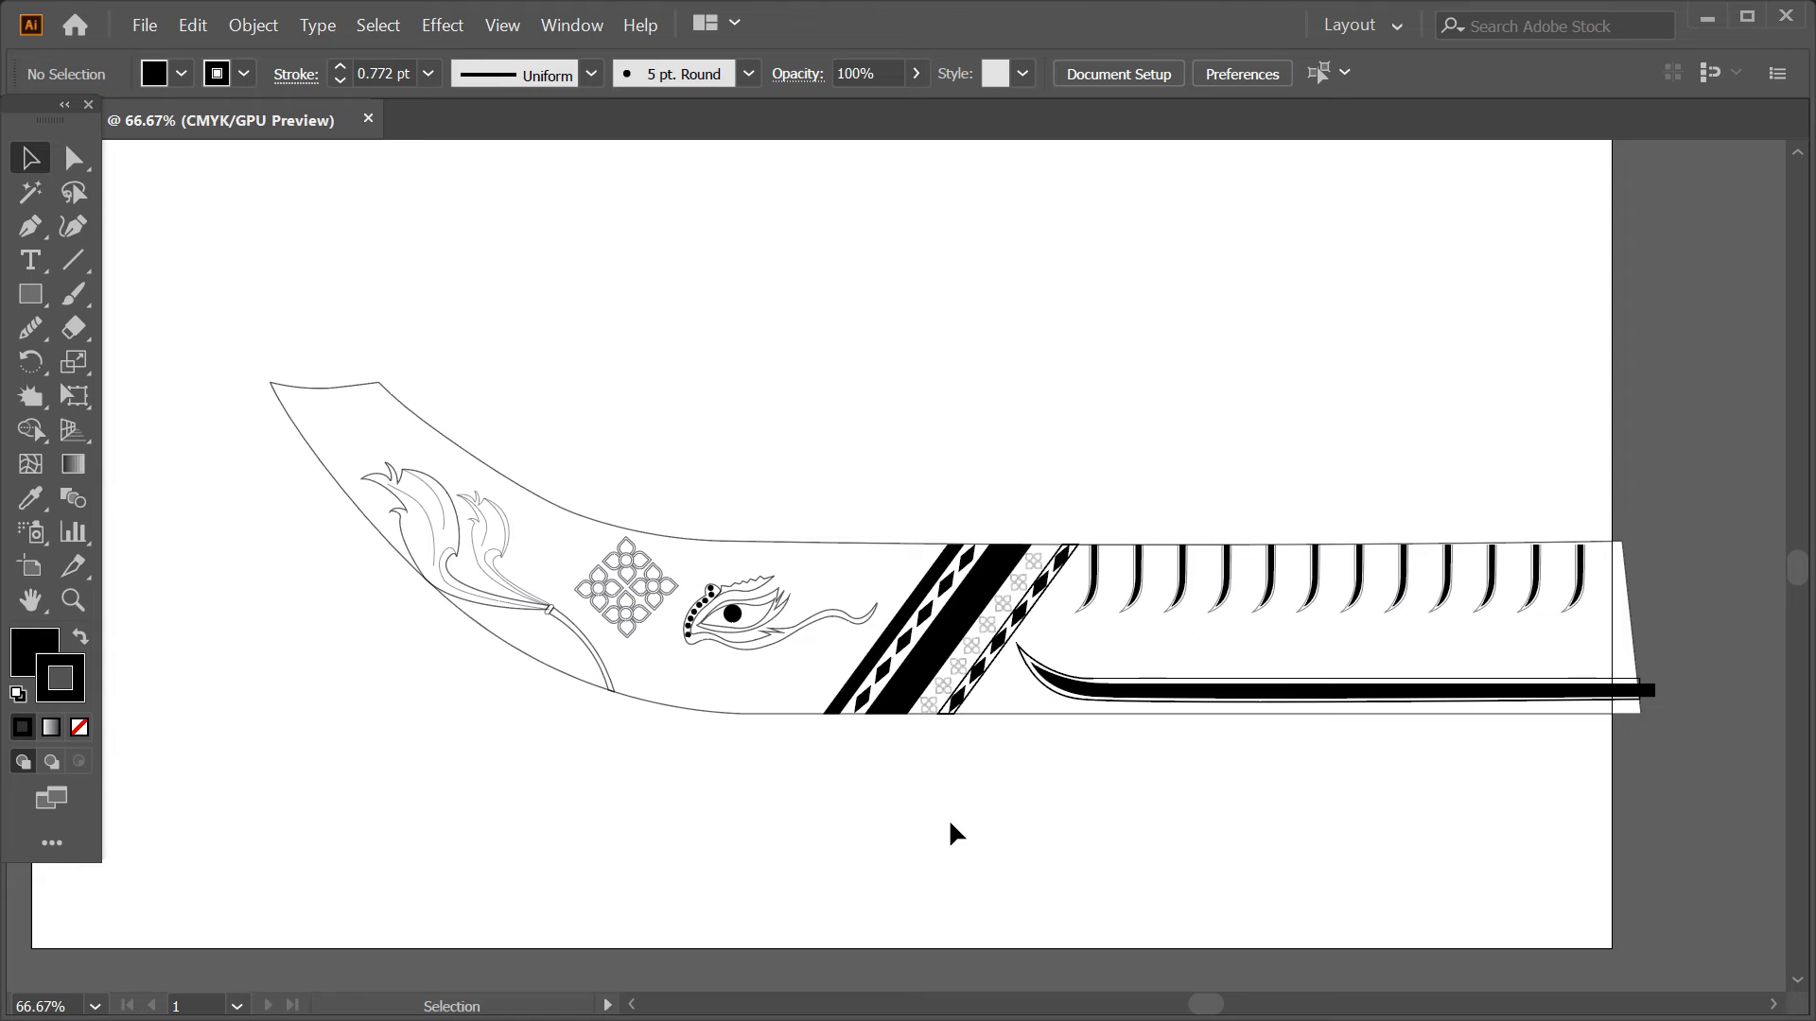
pyautogui.click(304, 440)
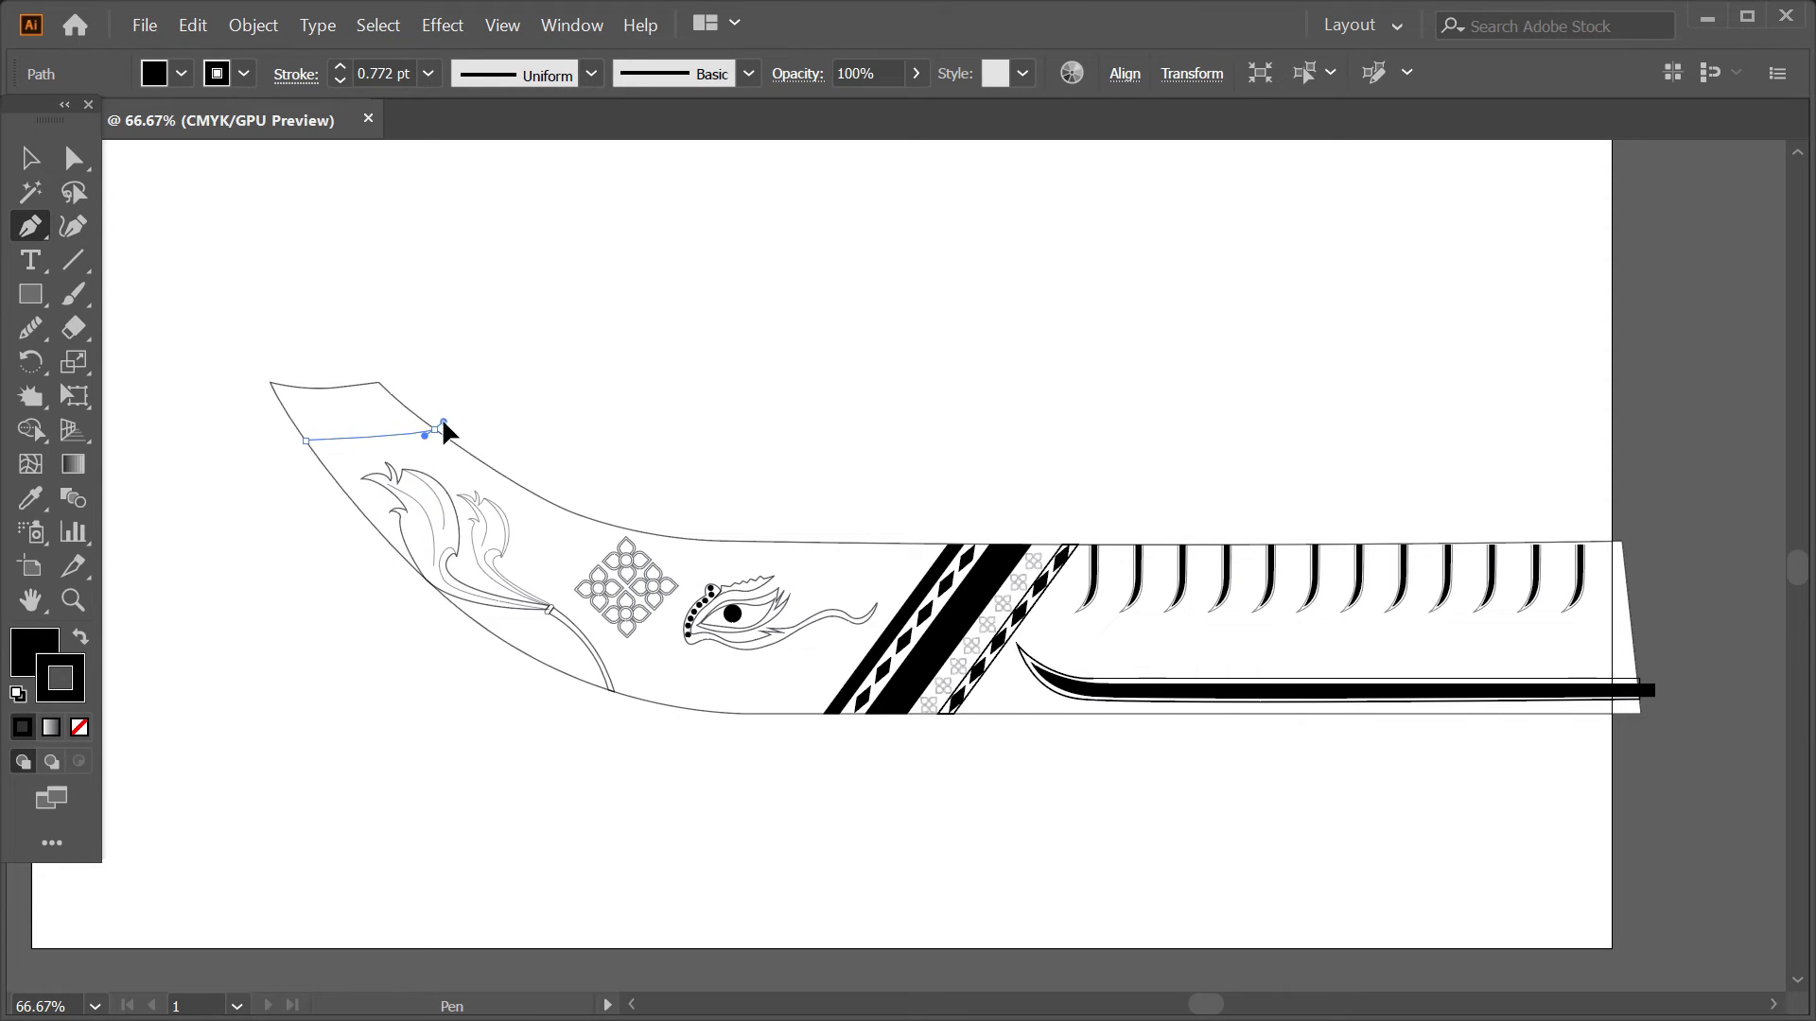
pyautogui.moveTo(444, 424); pyautogui.dragTo(435, 425)
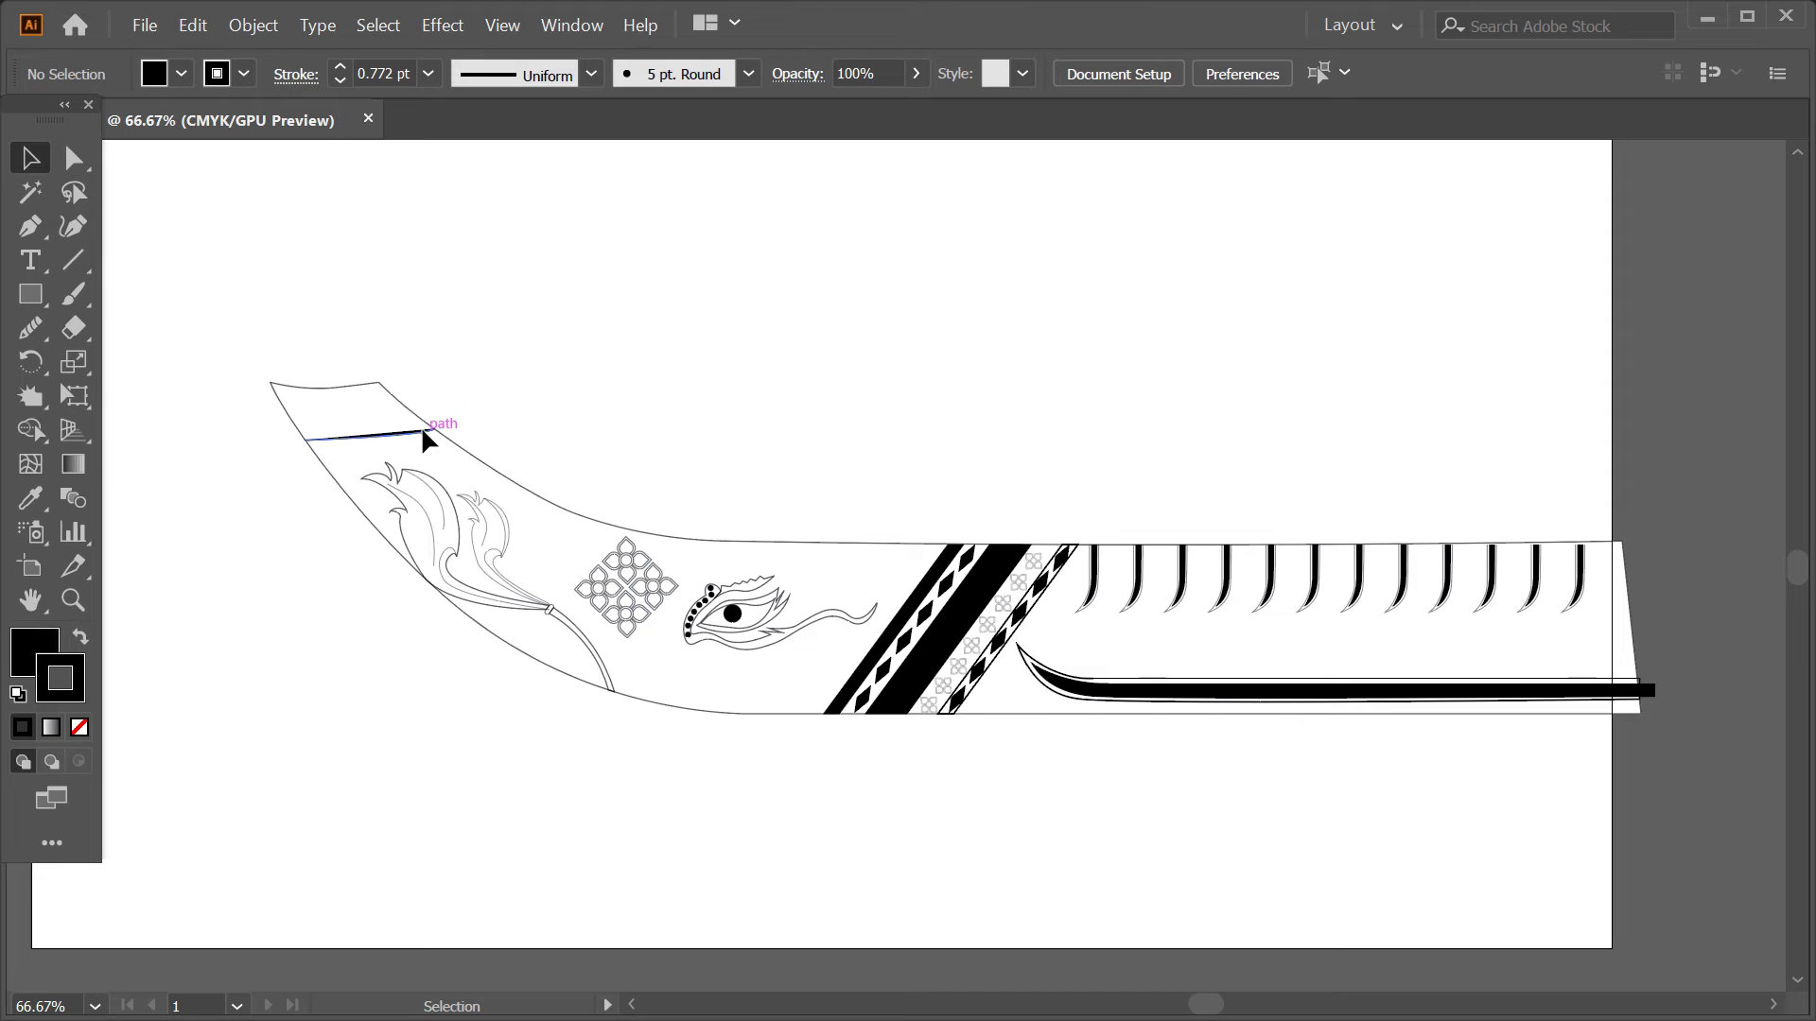
pyautogui.click(422, 432)
pyautogui.click(180, 73)
pyautogui.click(21, 125)
pyautogui.click(506, 273)
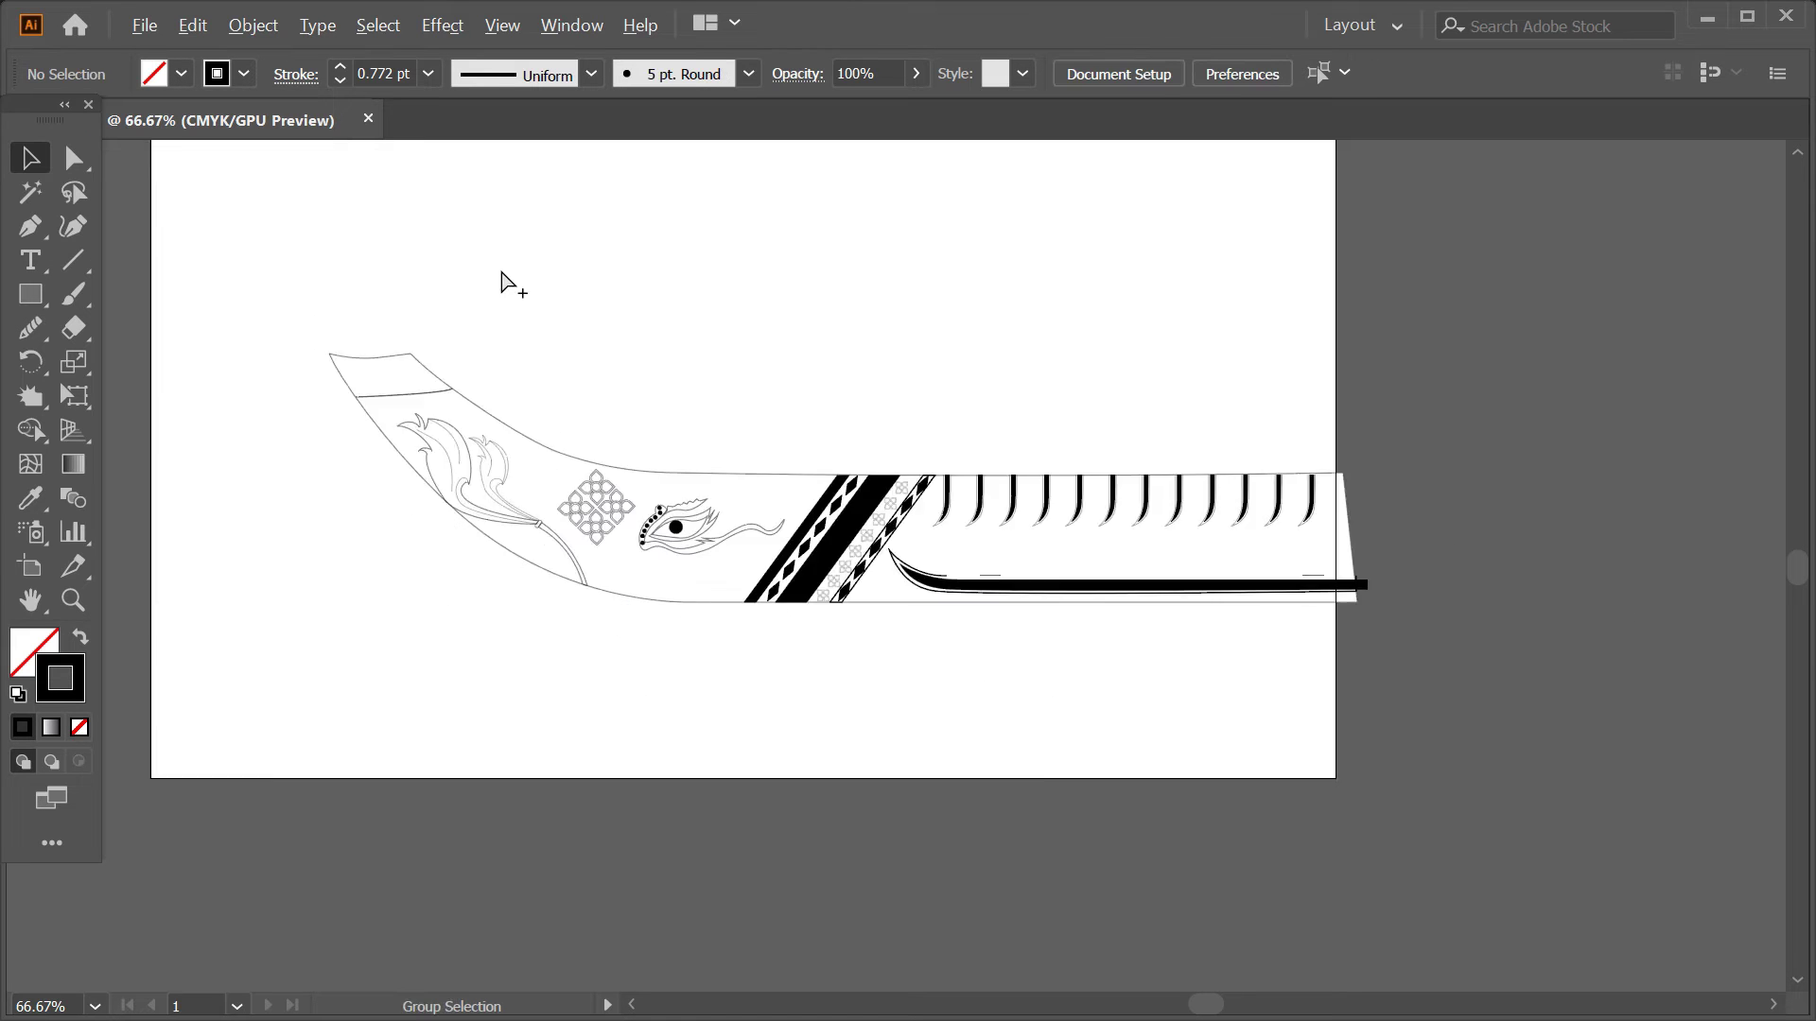
# - Snap the line's left end anchor onto the hull outline
pyautogui.hotkey('ctrl', '-')
pyautogui.hotkey('ctrl', '-')
pyautogui.hotkey('ctrl', 'a')
pyautogui.scroll(4, 422, 318)
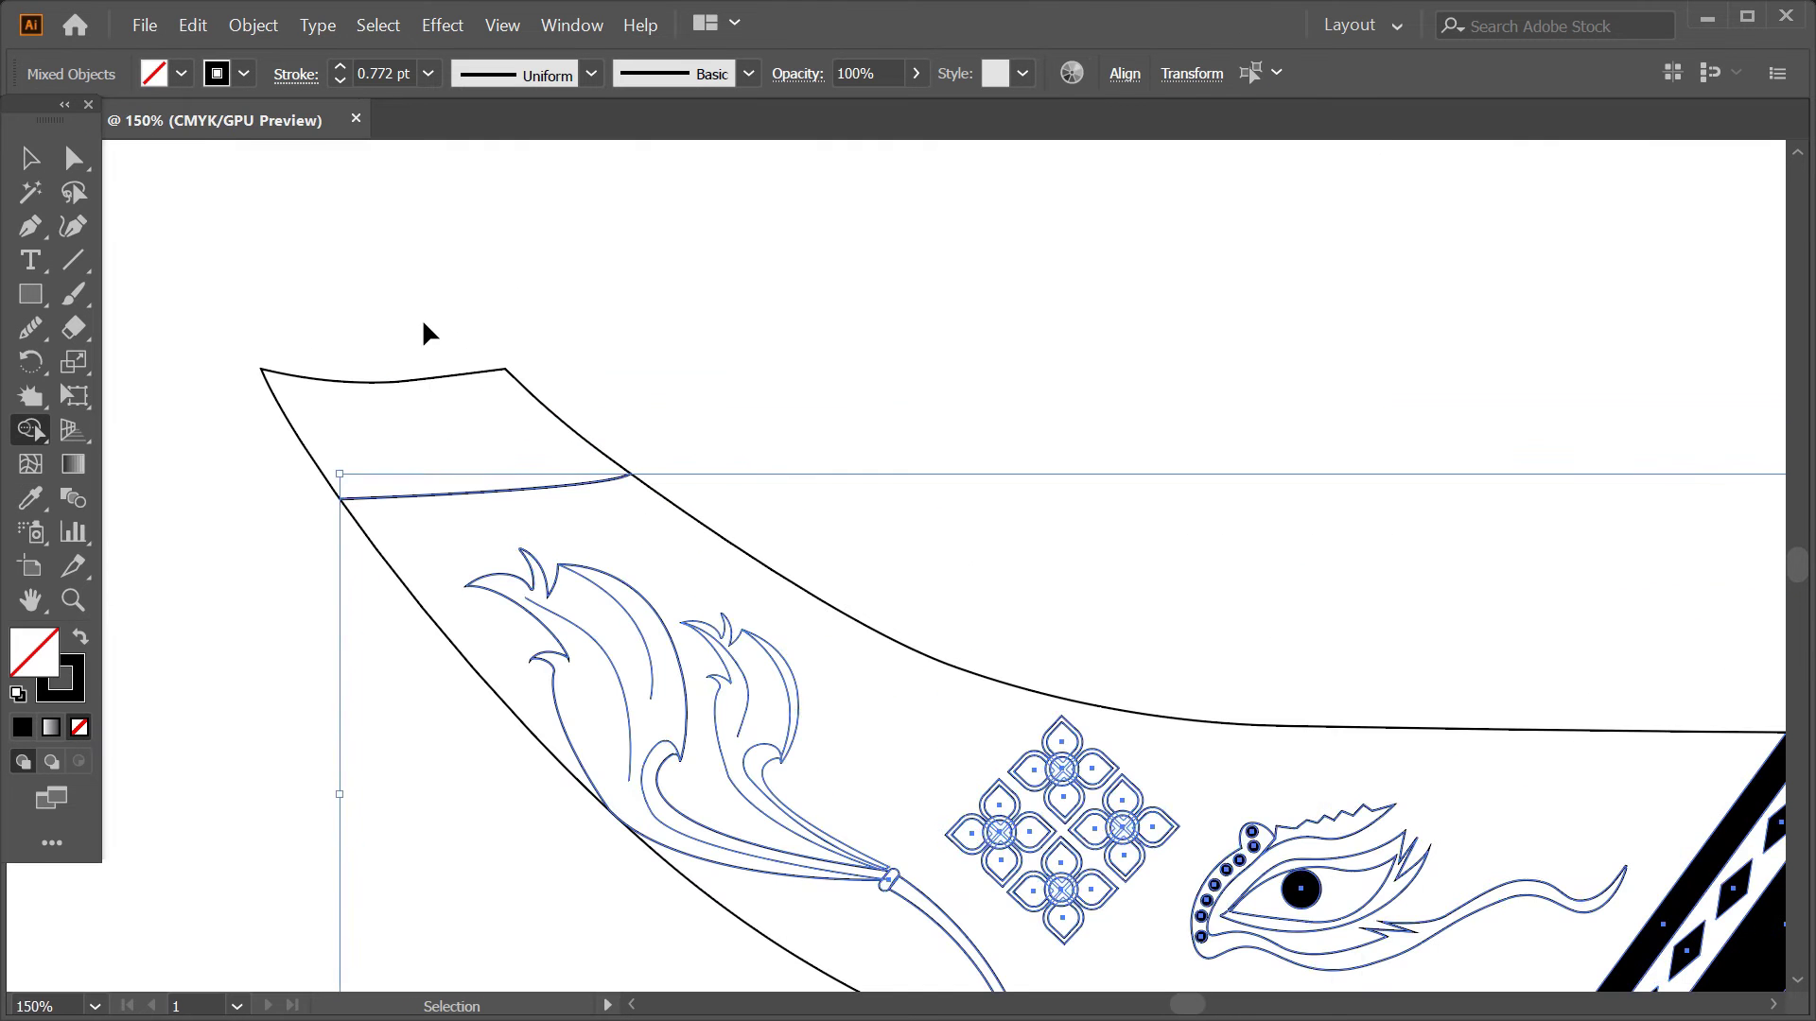
pyautogui.click(338, 498)
pyautogui.scroll(3, 339, 498)
pyautogui.scroll(4, 430, 559)
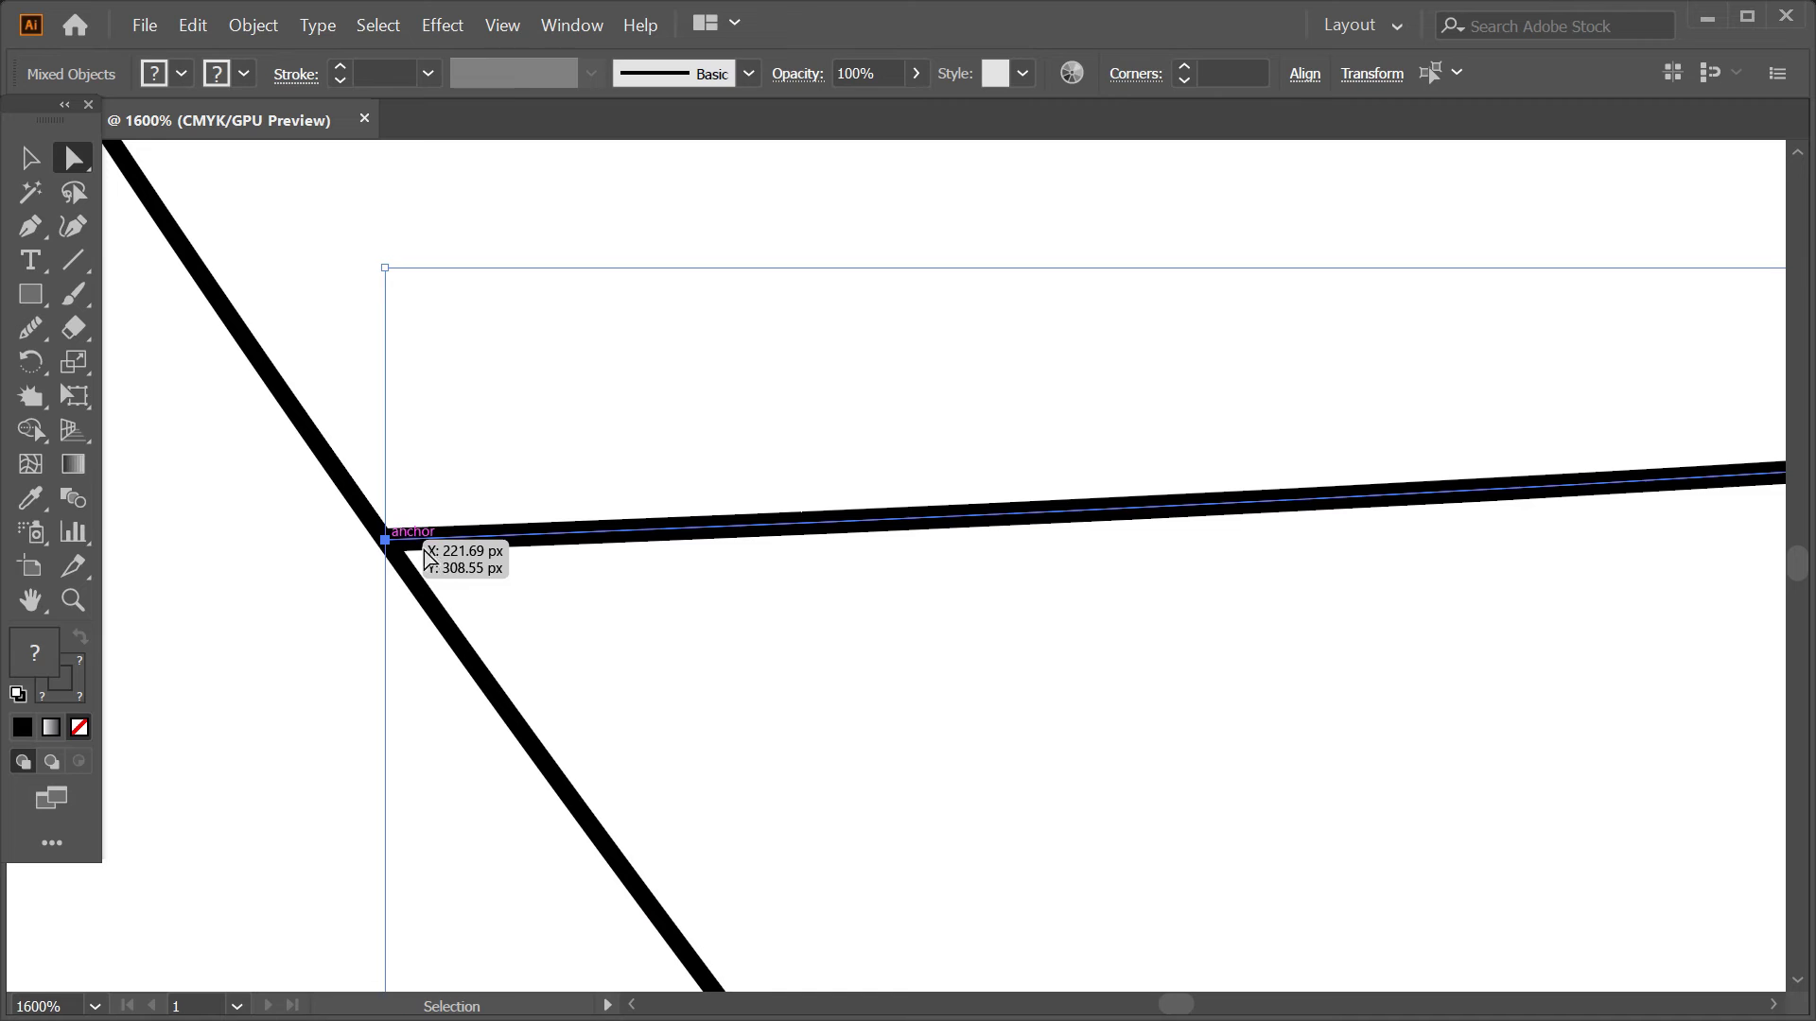
pyautogui.moveTo(381, 547); pyautogui.dragTo(661, 599)
pyautogui.scroll(-3, 1406, 564)
pyautogui.scroll(4, 899, 604)
pyautogui.scroll(-4, 877, 516)
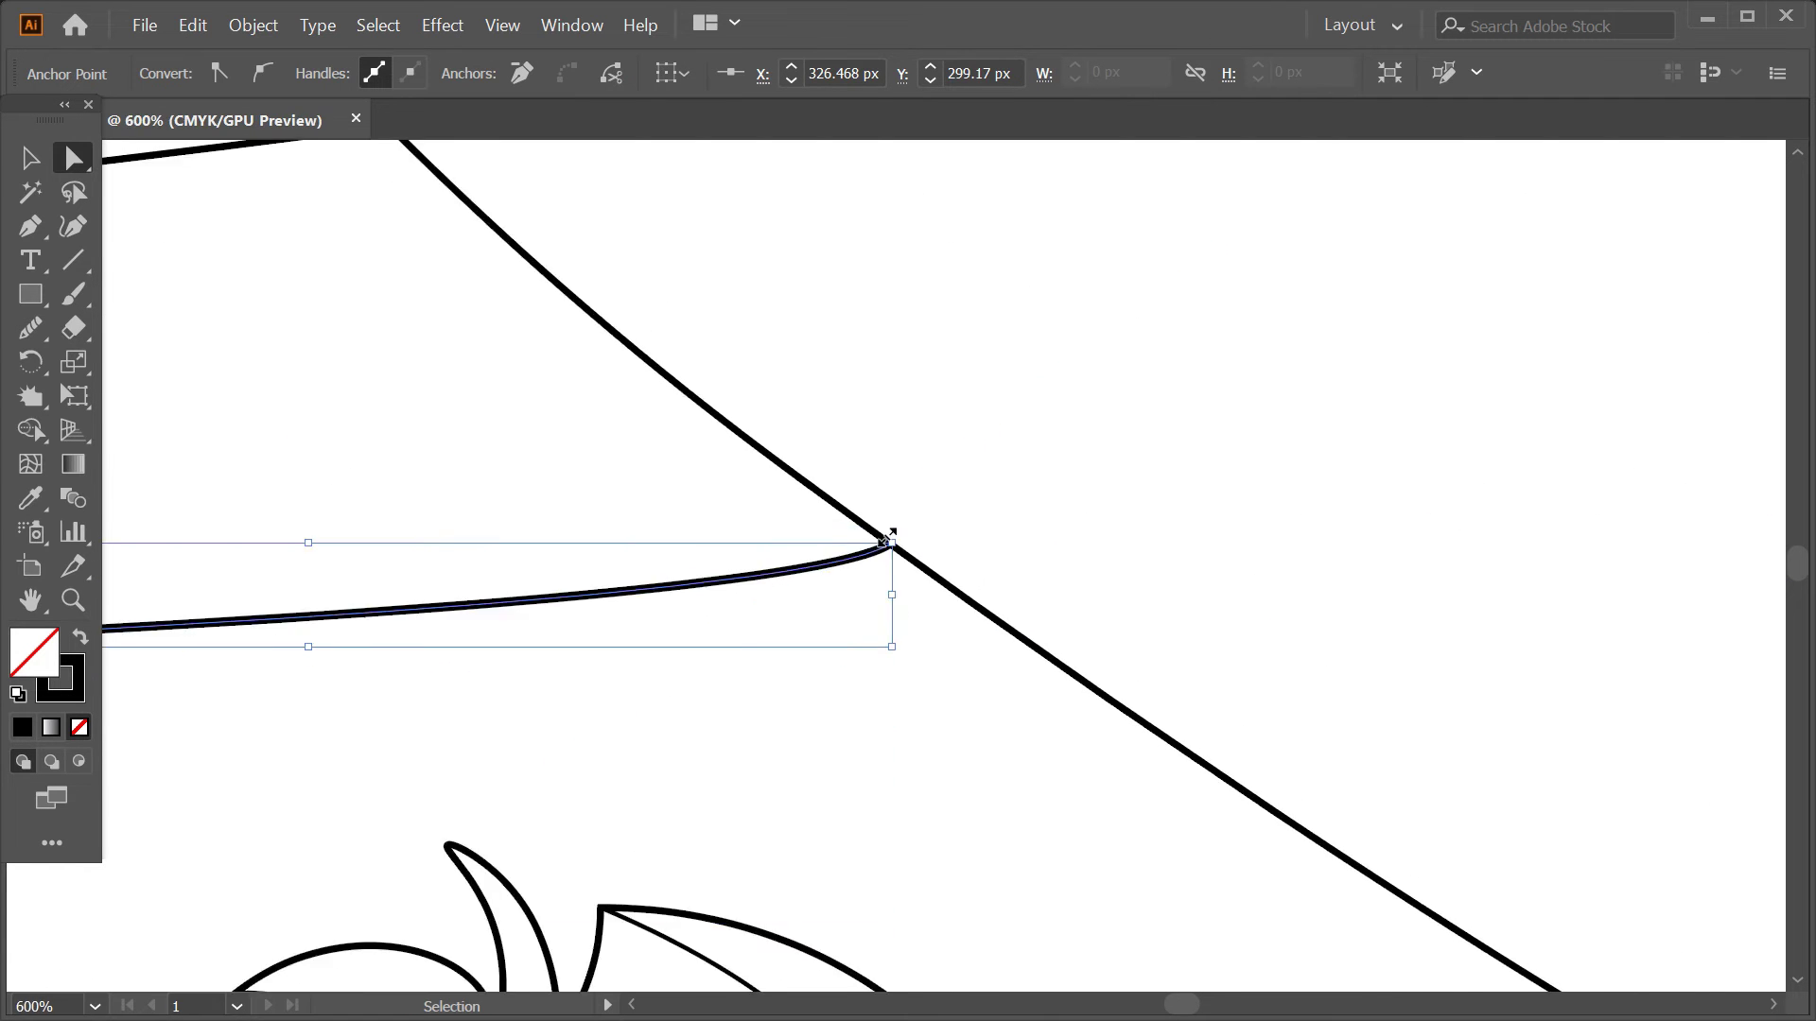
pyautogui.scroll(-6, 640, 450)
pyautogui.hotkey('ctrl', 'a')
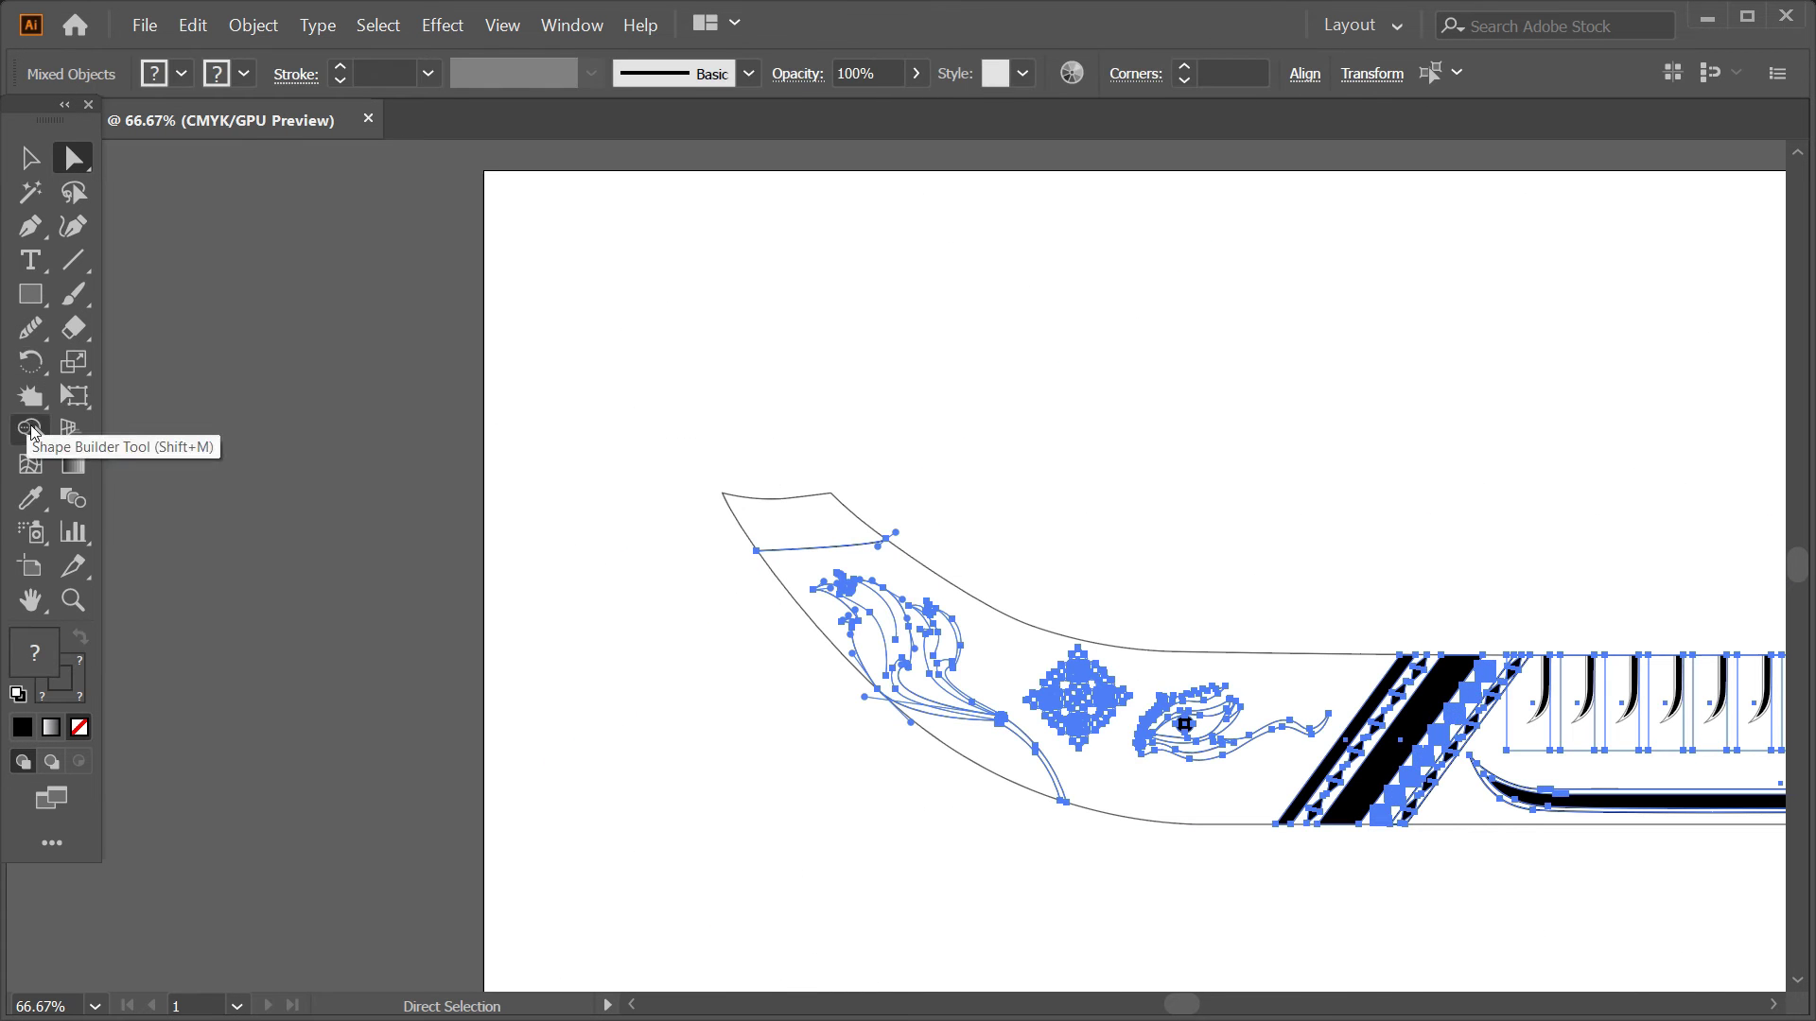
# - Clear the selection and marquee-select the whole boat artwork
pyautogui.click(253, 24)
pyautogui.click(325, 372)
pyautogui.scroll(-2, 600, 641)
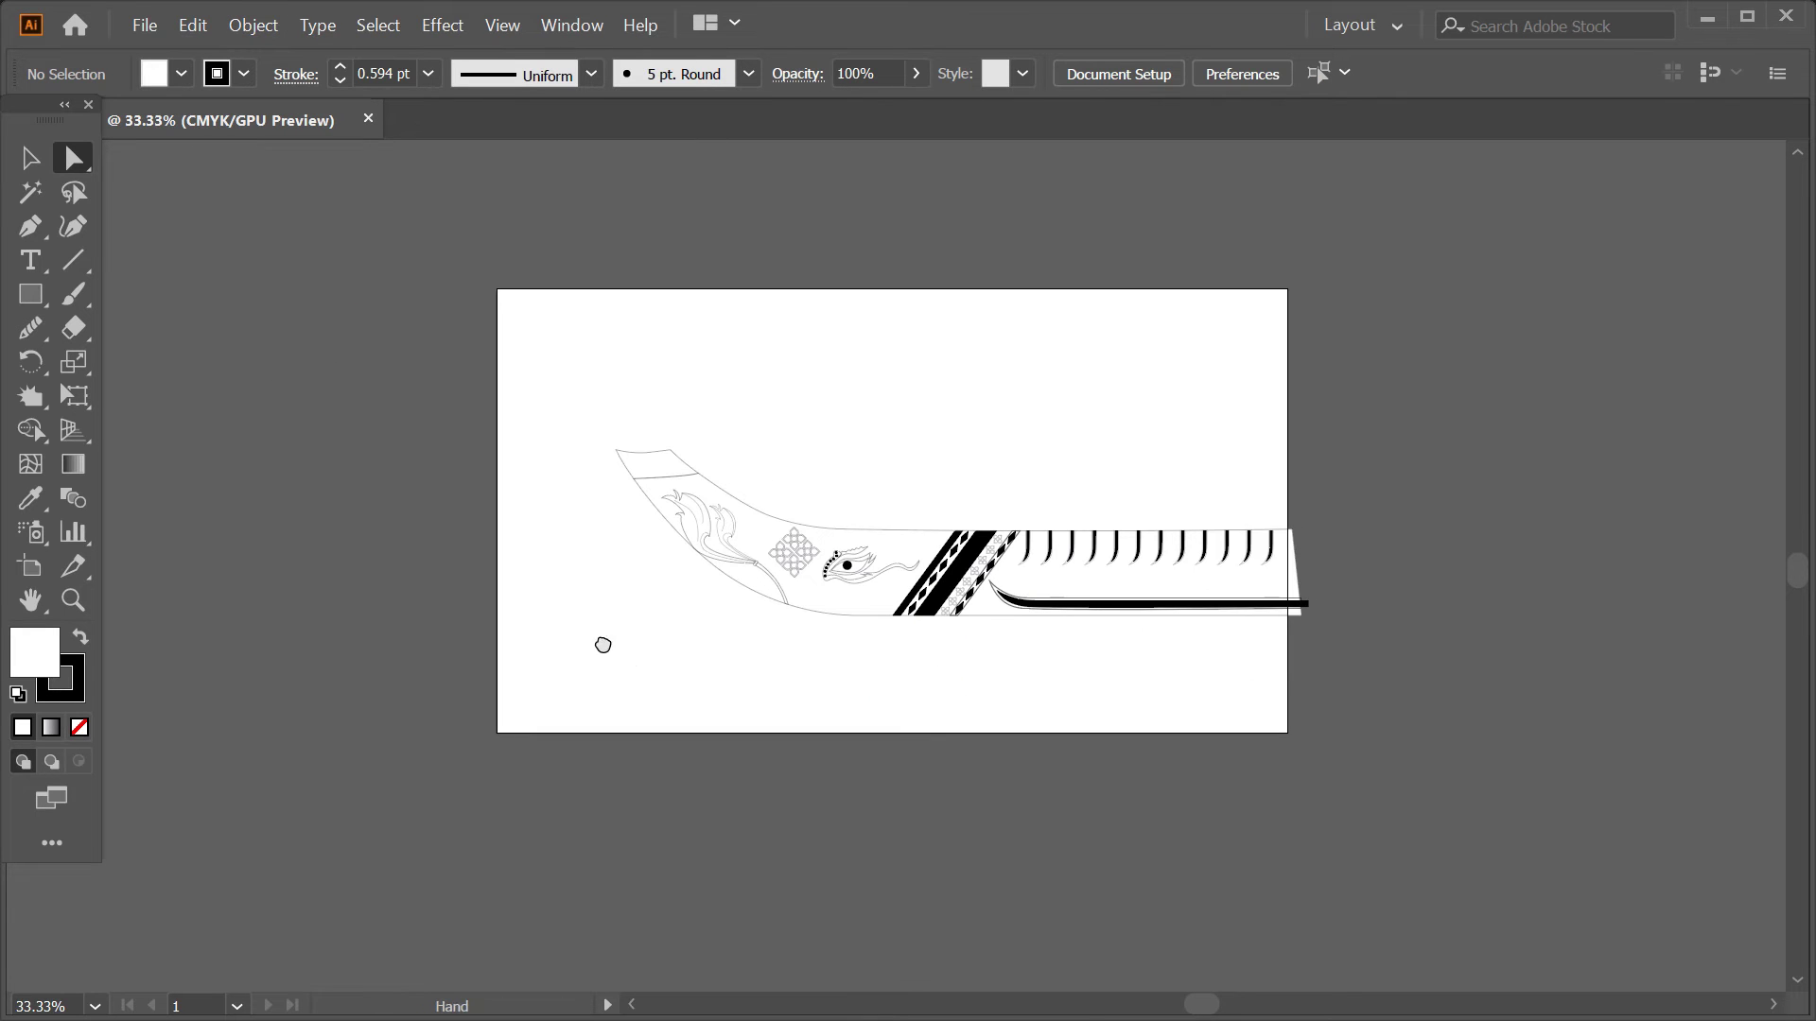
pyautogui.moveTo(407, 341); pyautogui.dragTo(1203, 737)
# - Fill the bow-tip region with Shape Builder, first black, then dark teal blue
pyautogui.hotkey('shift', 'm')
pyautogui.scroll(1, 434, 429)
pyautogui.scroll(4, 599, 348)
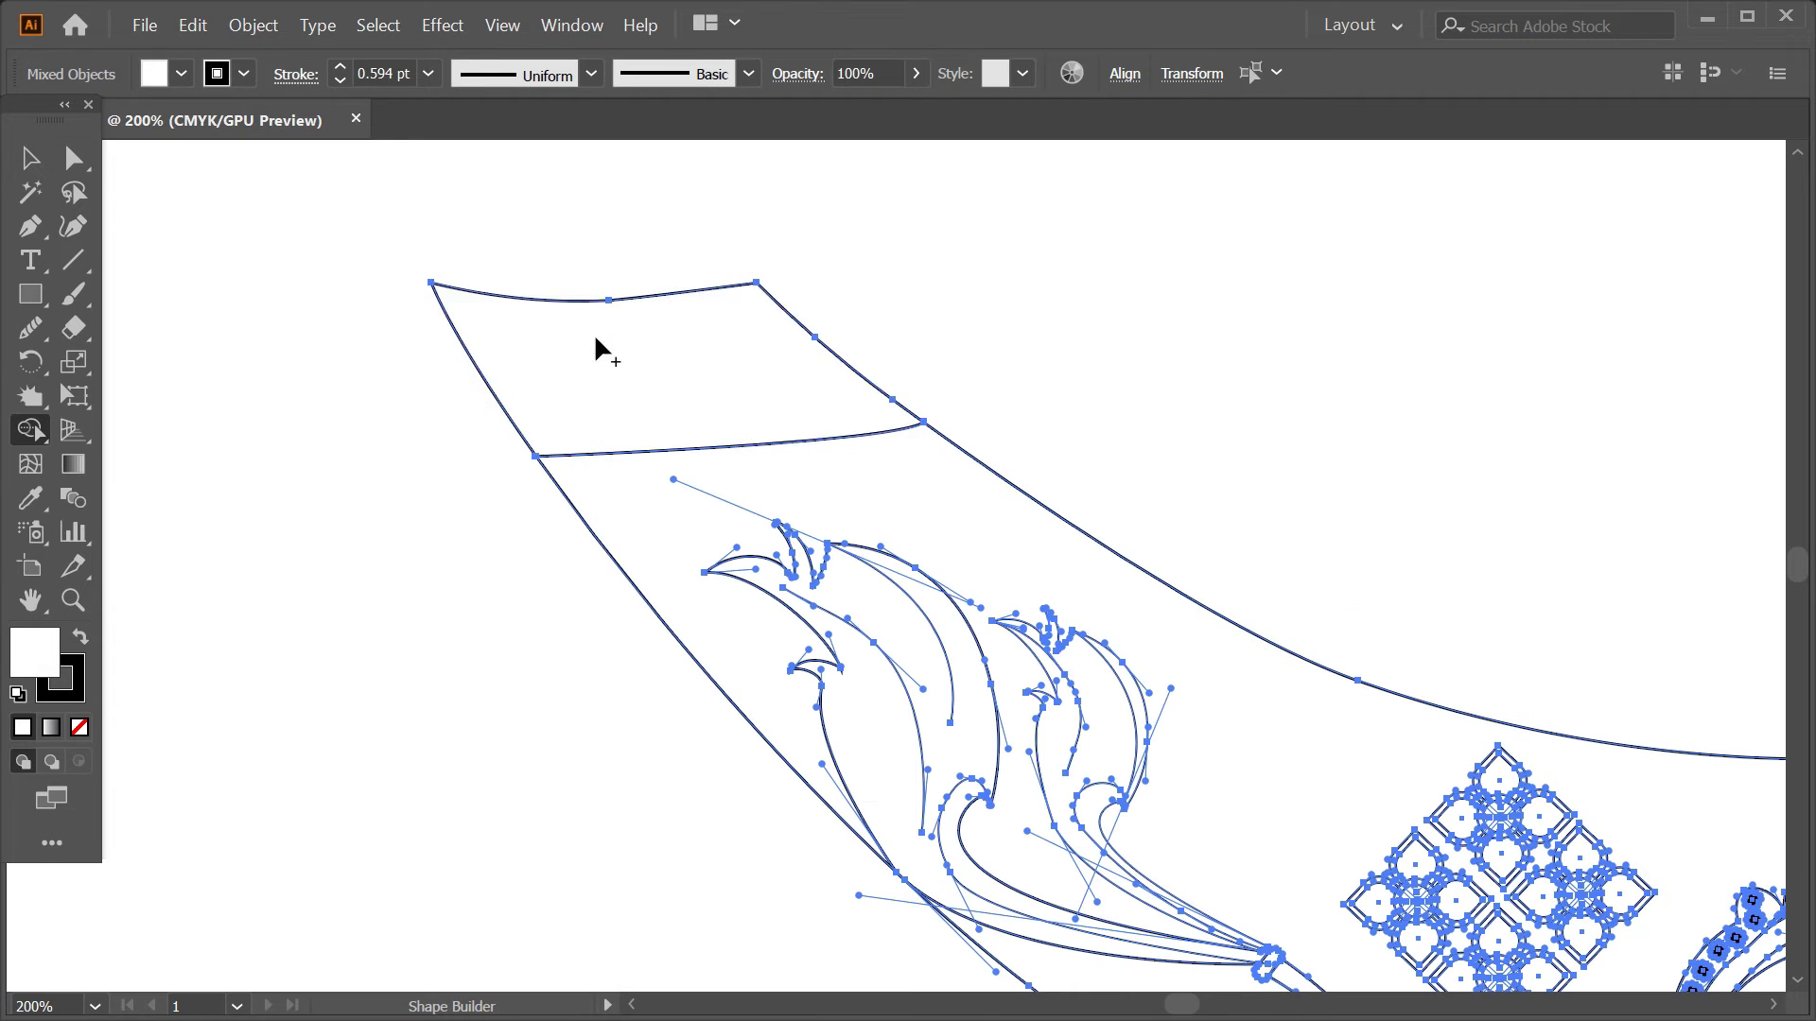
pyautogui.doubleClick(40, 655)
pyautogui.click(711, 807)
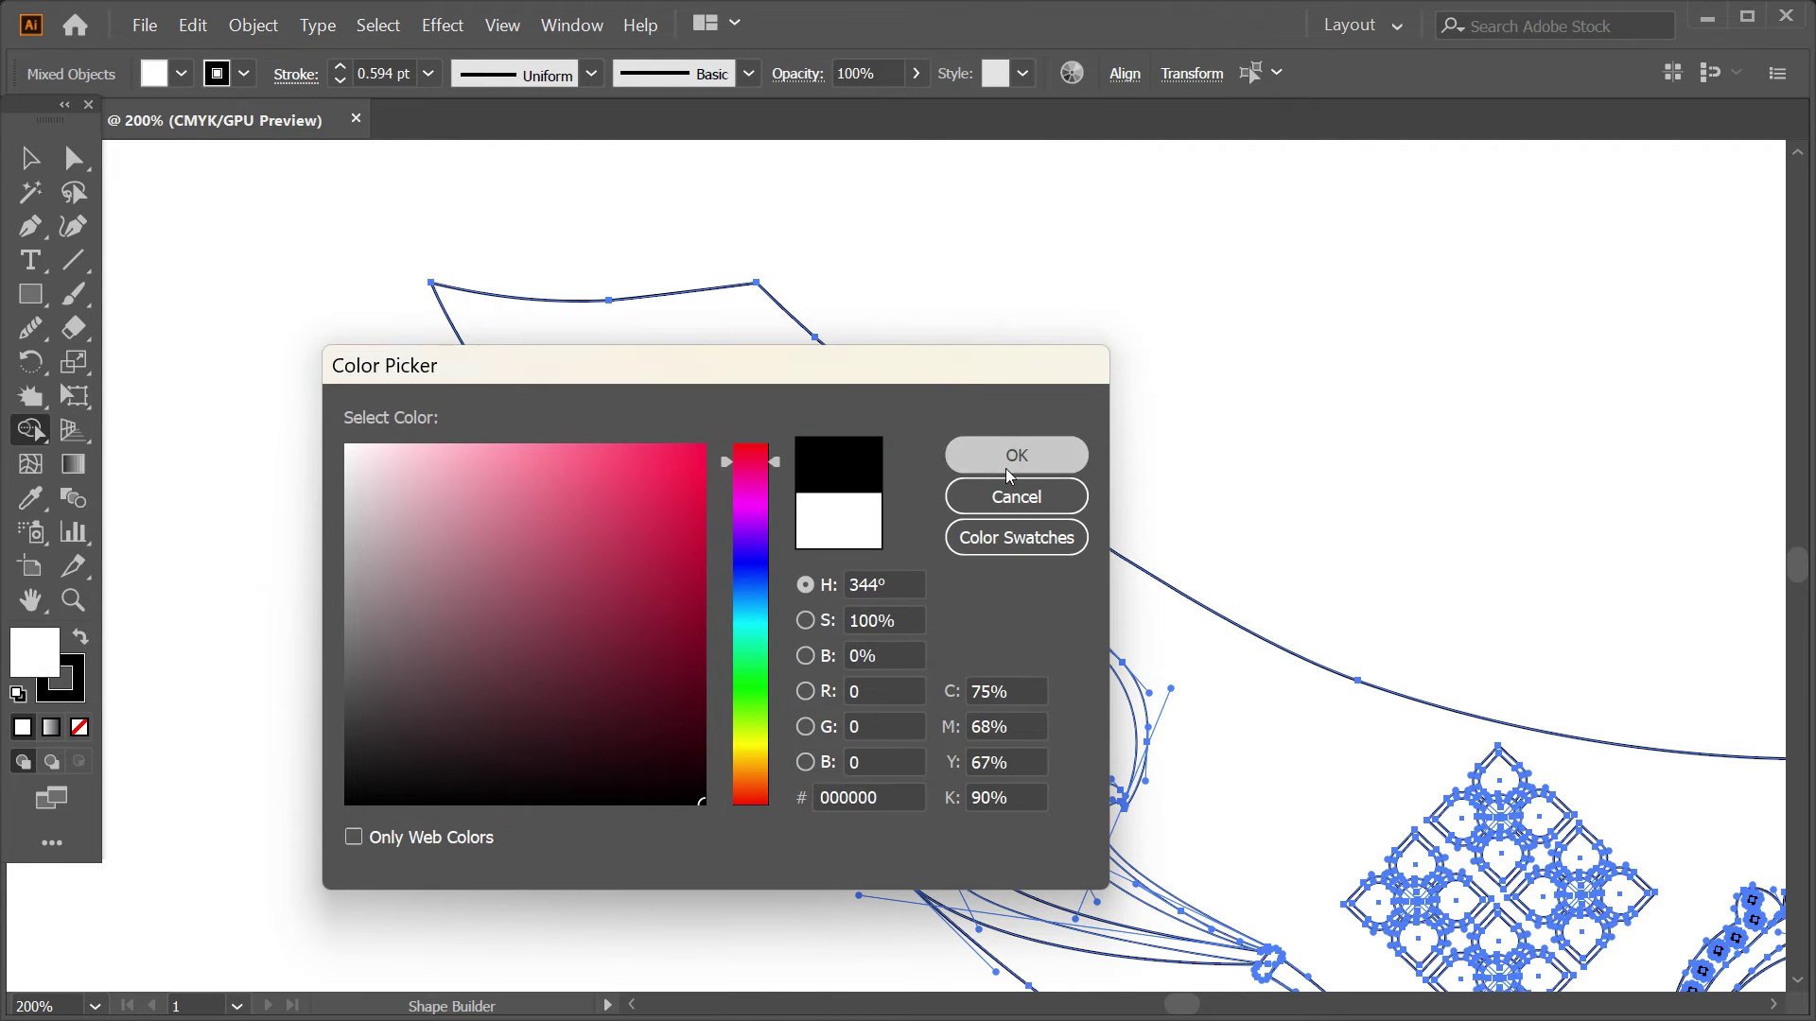
pyautogui.click(1010, 456)
pyautogui.click(656, 397)
pyautogui.doubleClick(35, 652)
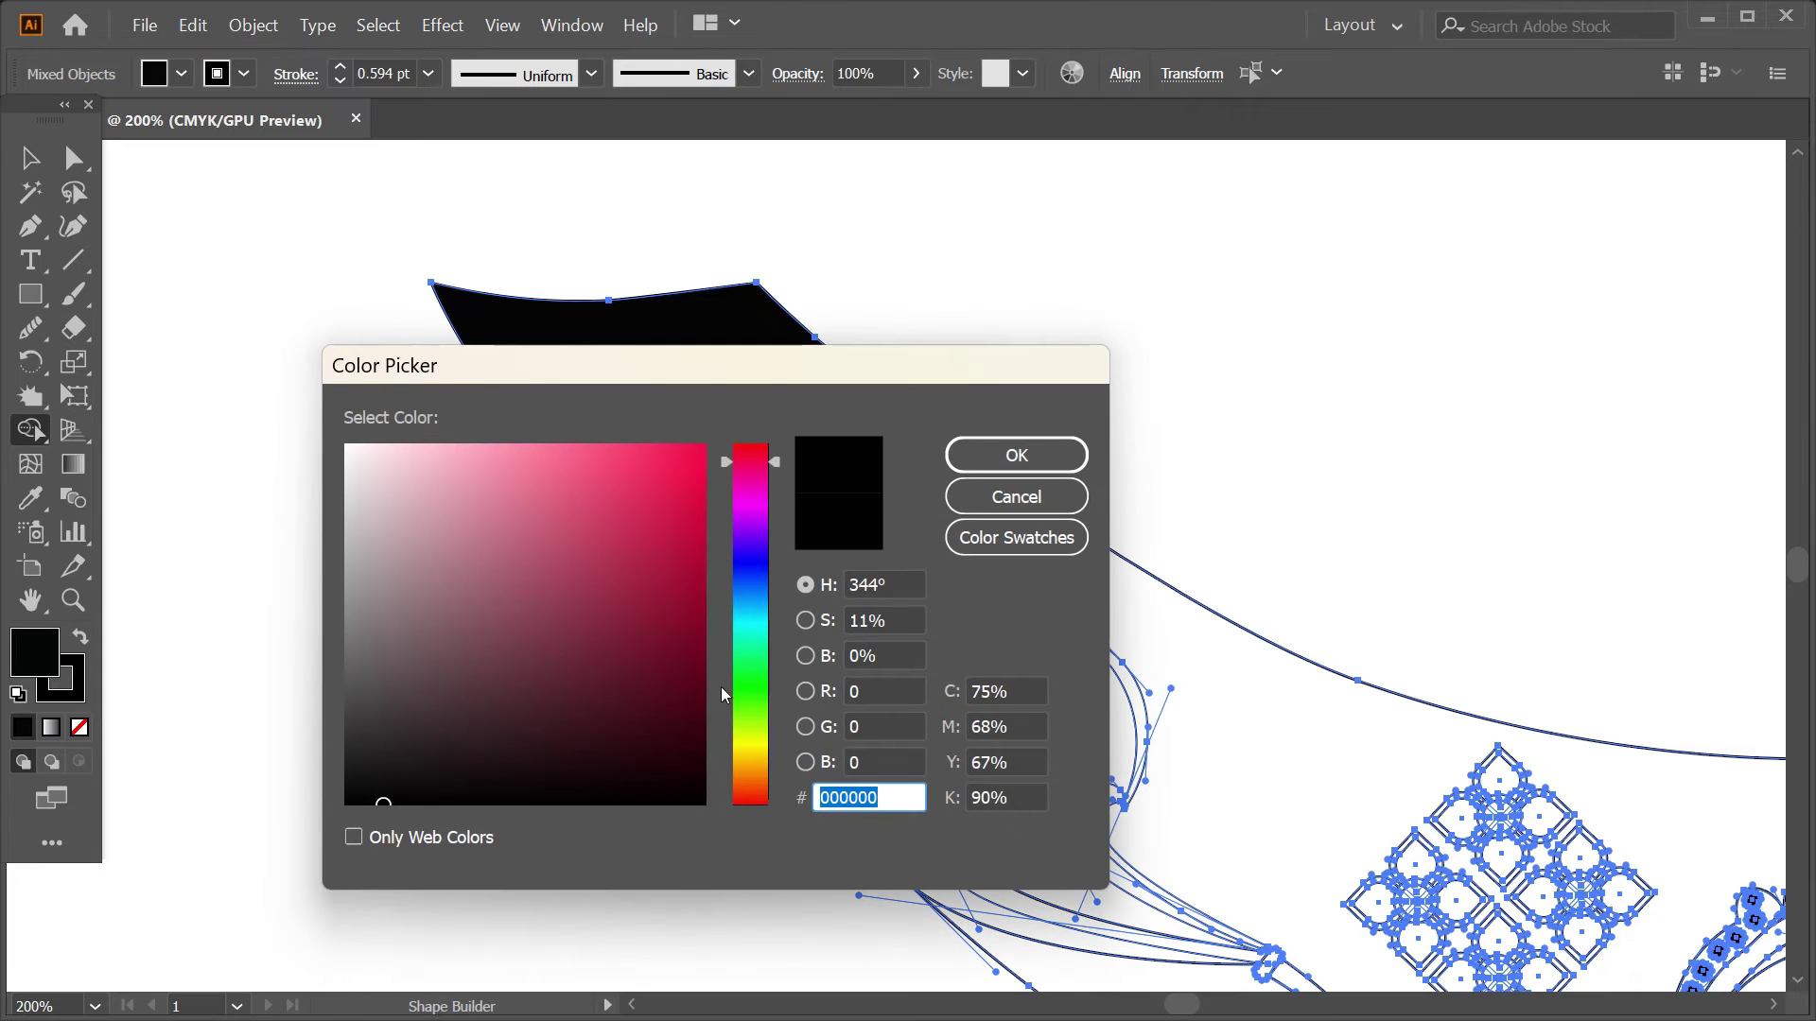
pyautogui.click(760, 601)
pyautogui.click(1017, 455)
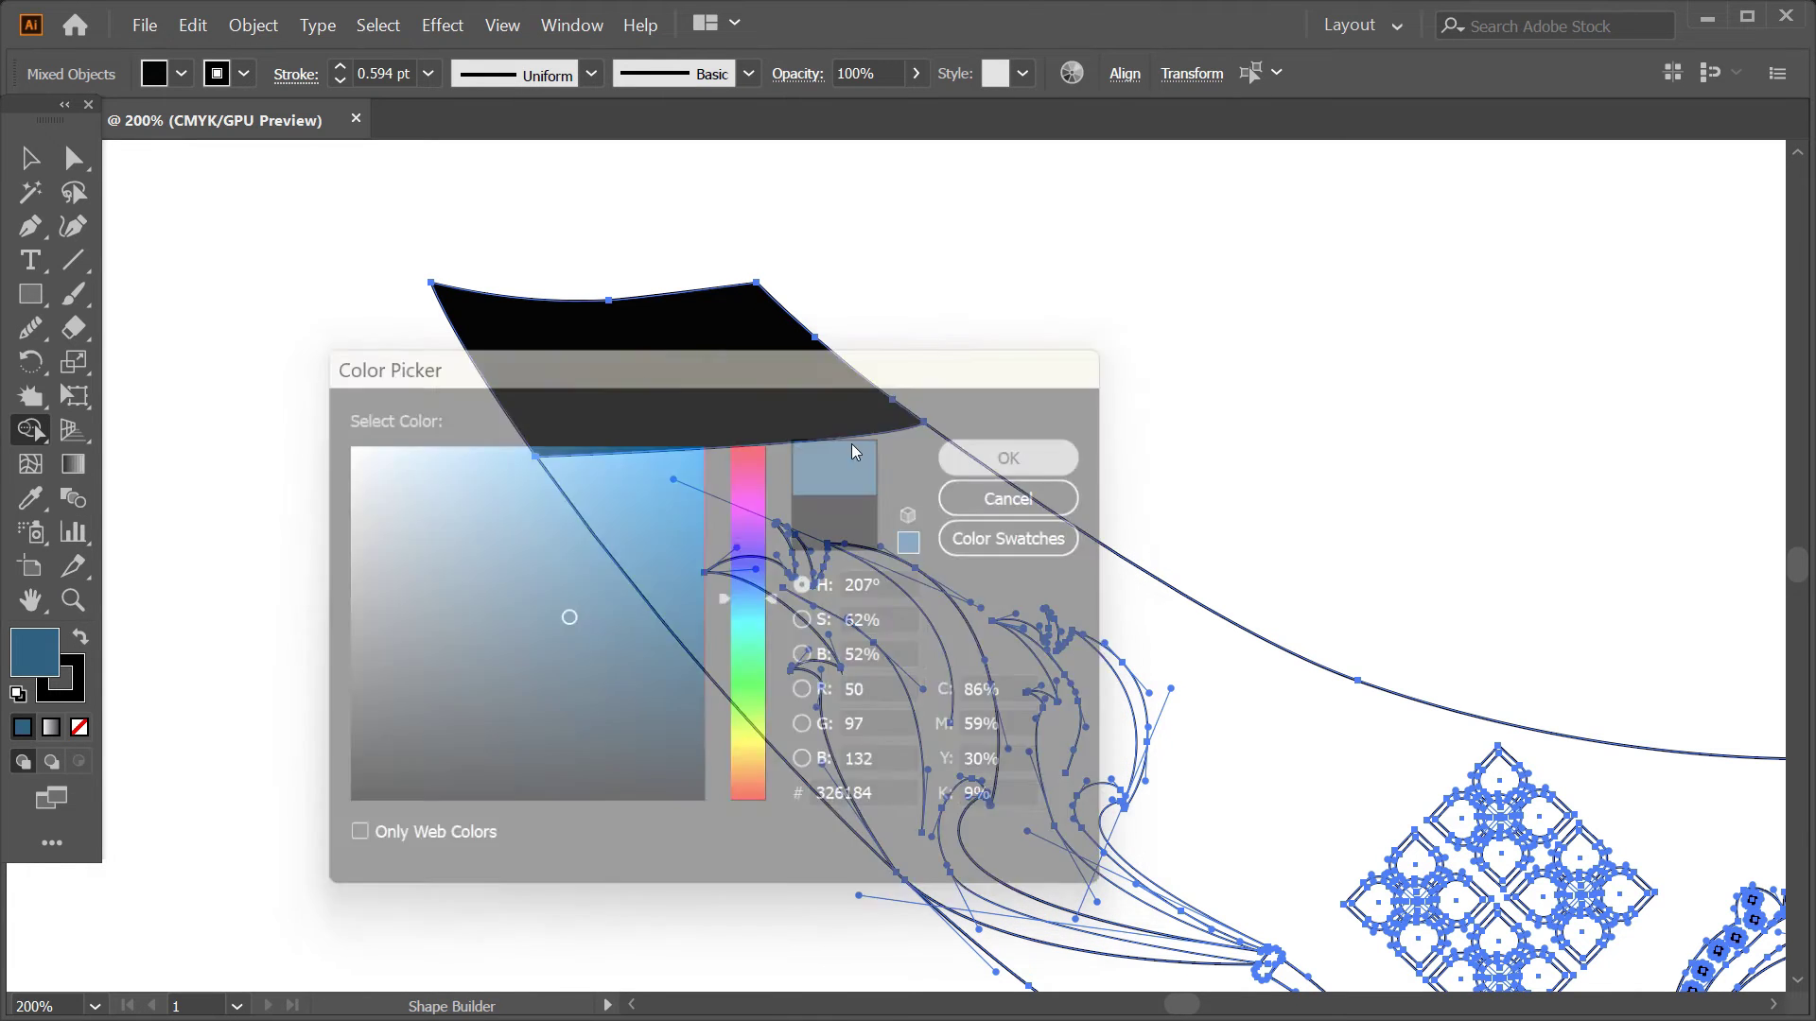
pyautogui.click(605, 312)
# - Zoom out and reselect all the boat artwork
pyautogui.press('v')
pyautogui.click(550, 336)
pyautogui.hotkey('ctrl', '1')
pyautogui.click(662, 281)
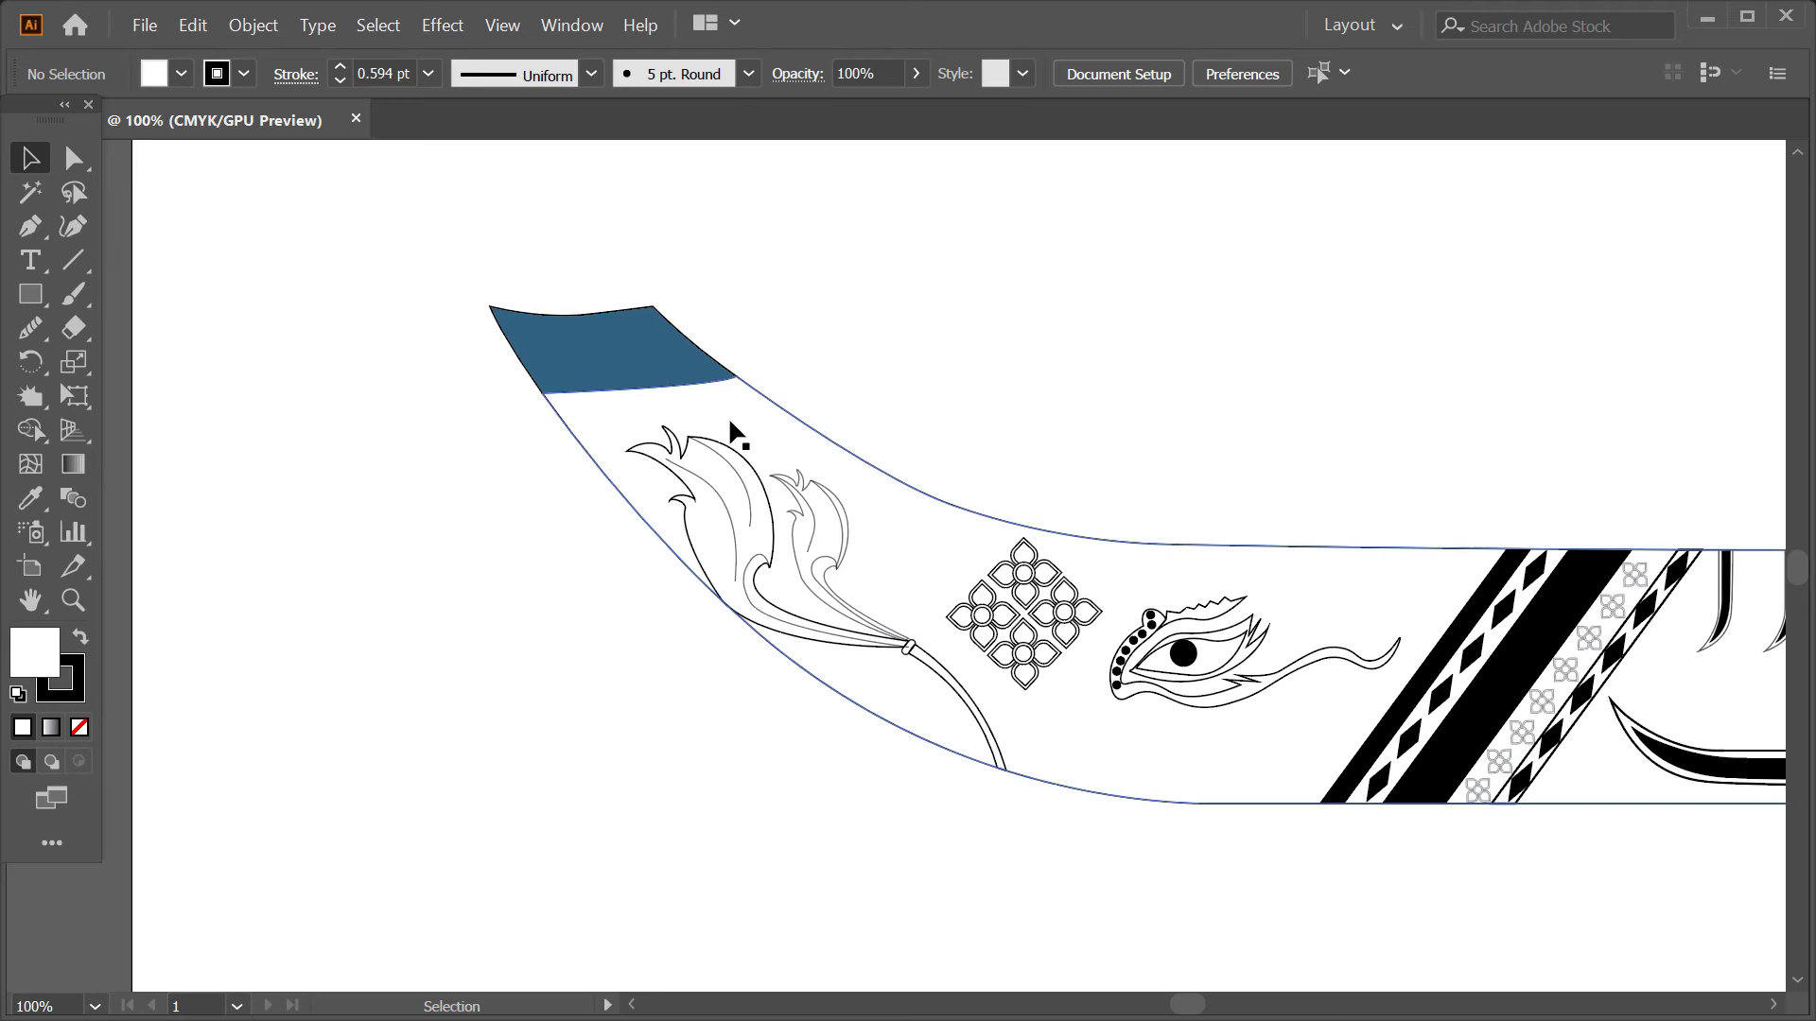
pyautogui.hotkey('ctrl', '-')
pyautogui.moveTo(468, 289); pyautogui.dragTo(1551, 728)
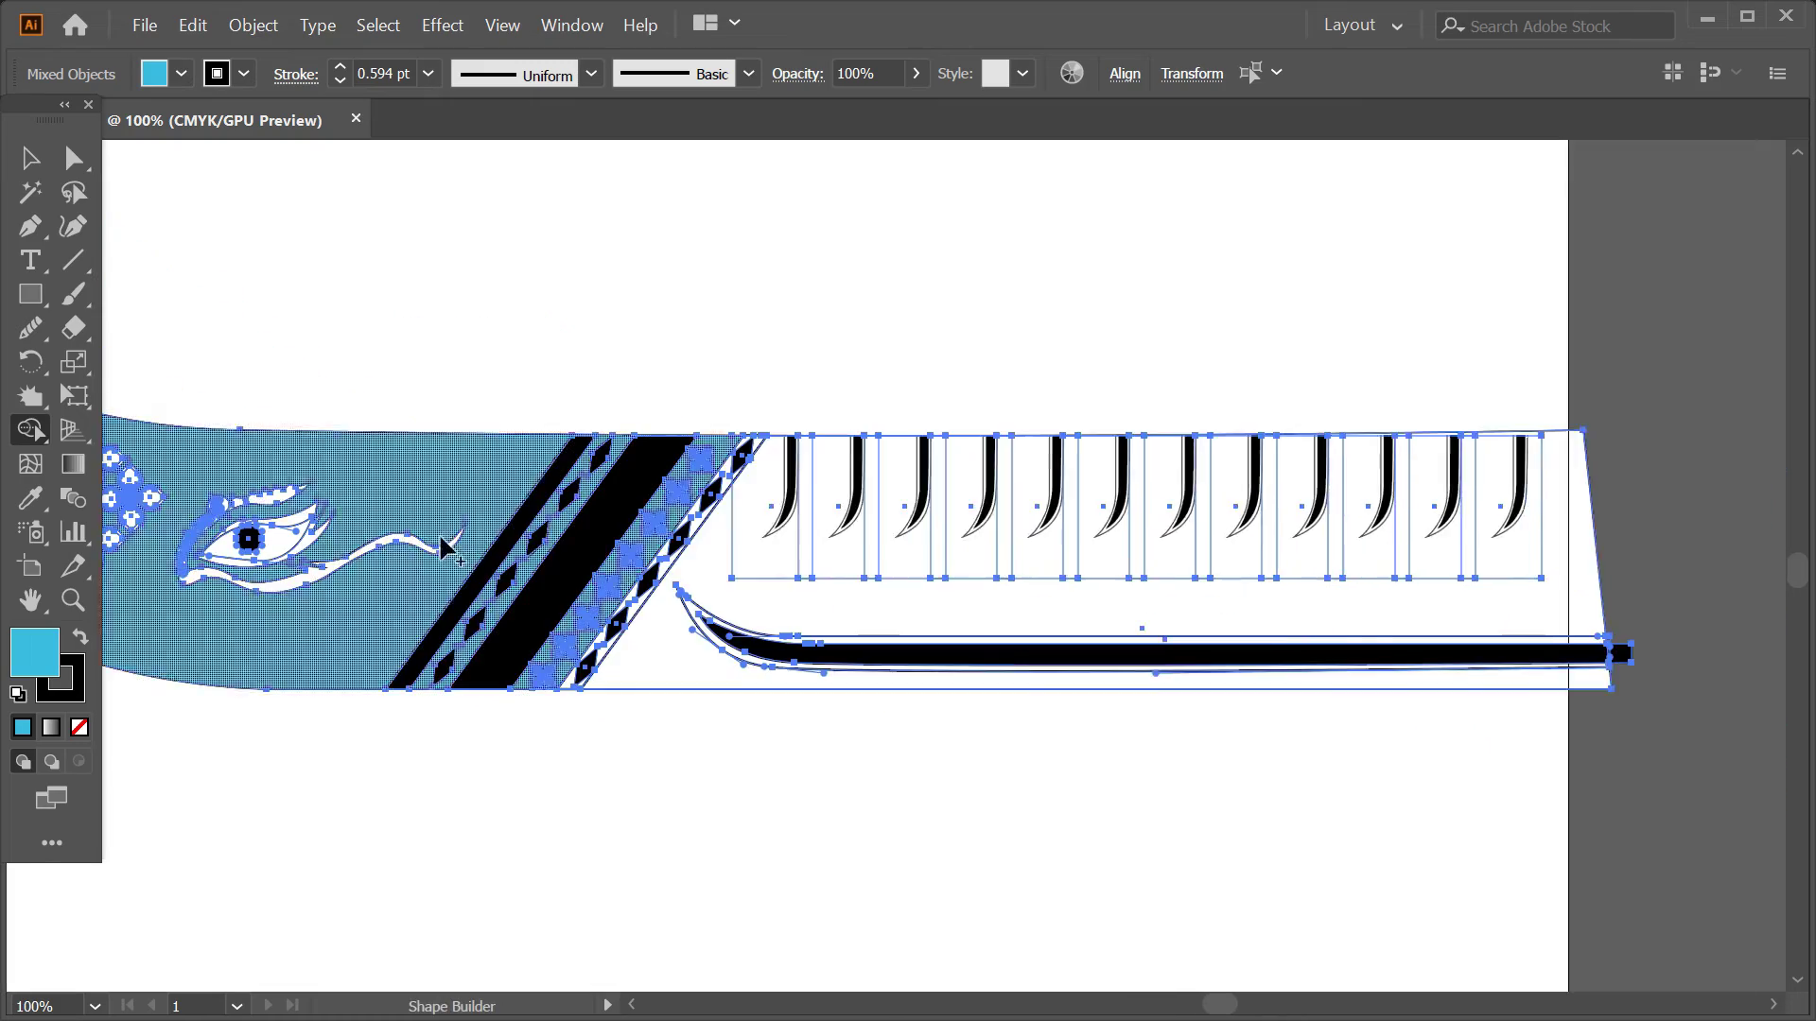
# - Fill the white area right of the stripes and the first flower's centre and petals light blue
pyautogui.click(637, 648)
pyautogui.scroll(3, 478, 526)
pyautogui.scroll(2, 466, 466)
pyautogui.scroll(1, 404, 541)
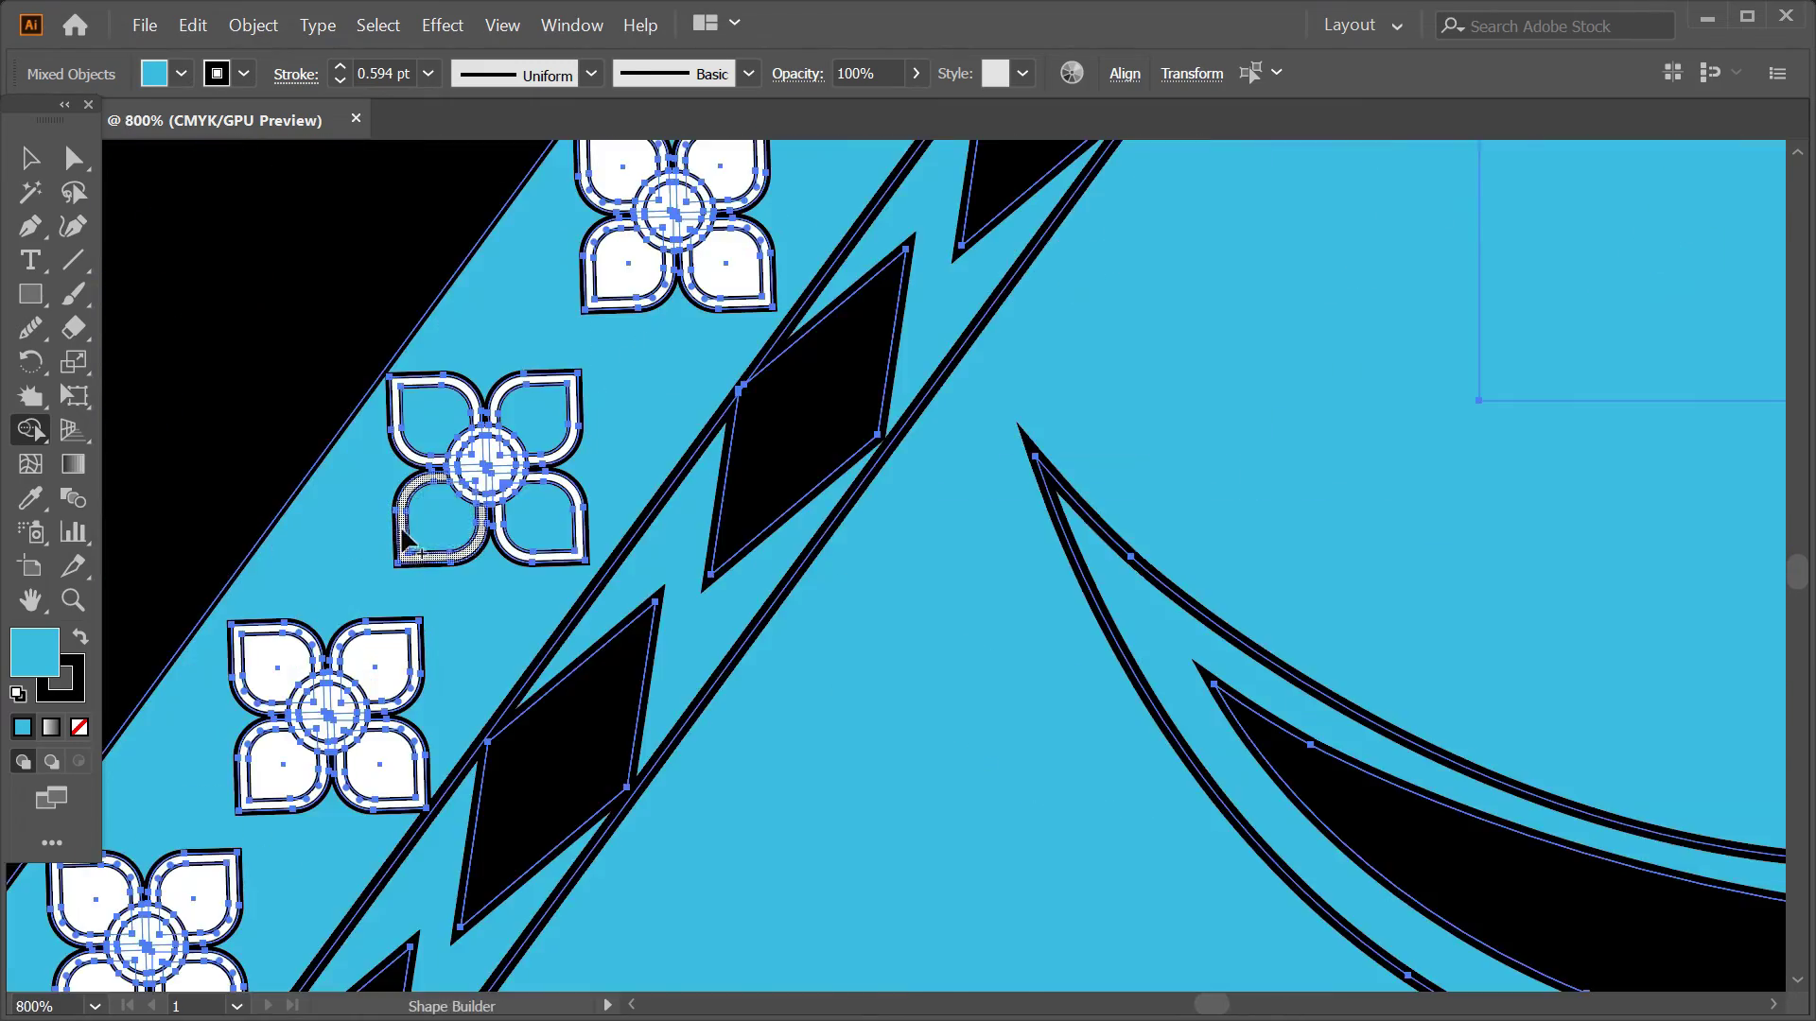
pyautogui.scroll(3, 405, 541)
pyautogui.click(519, 520)
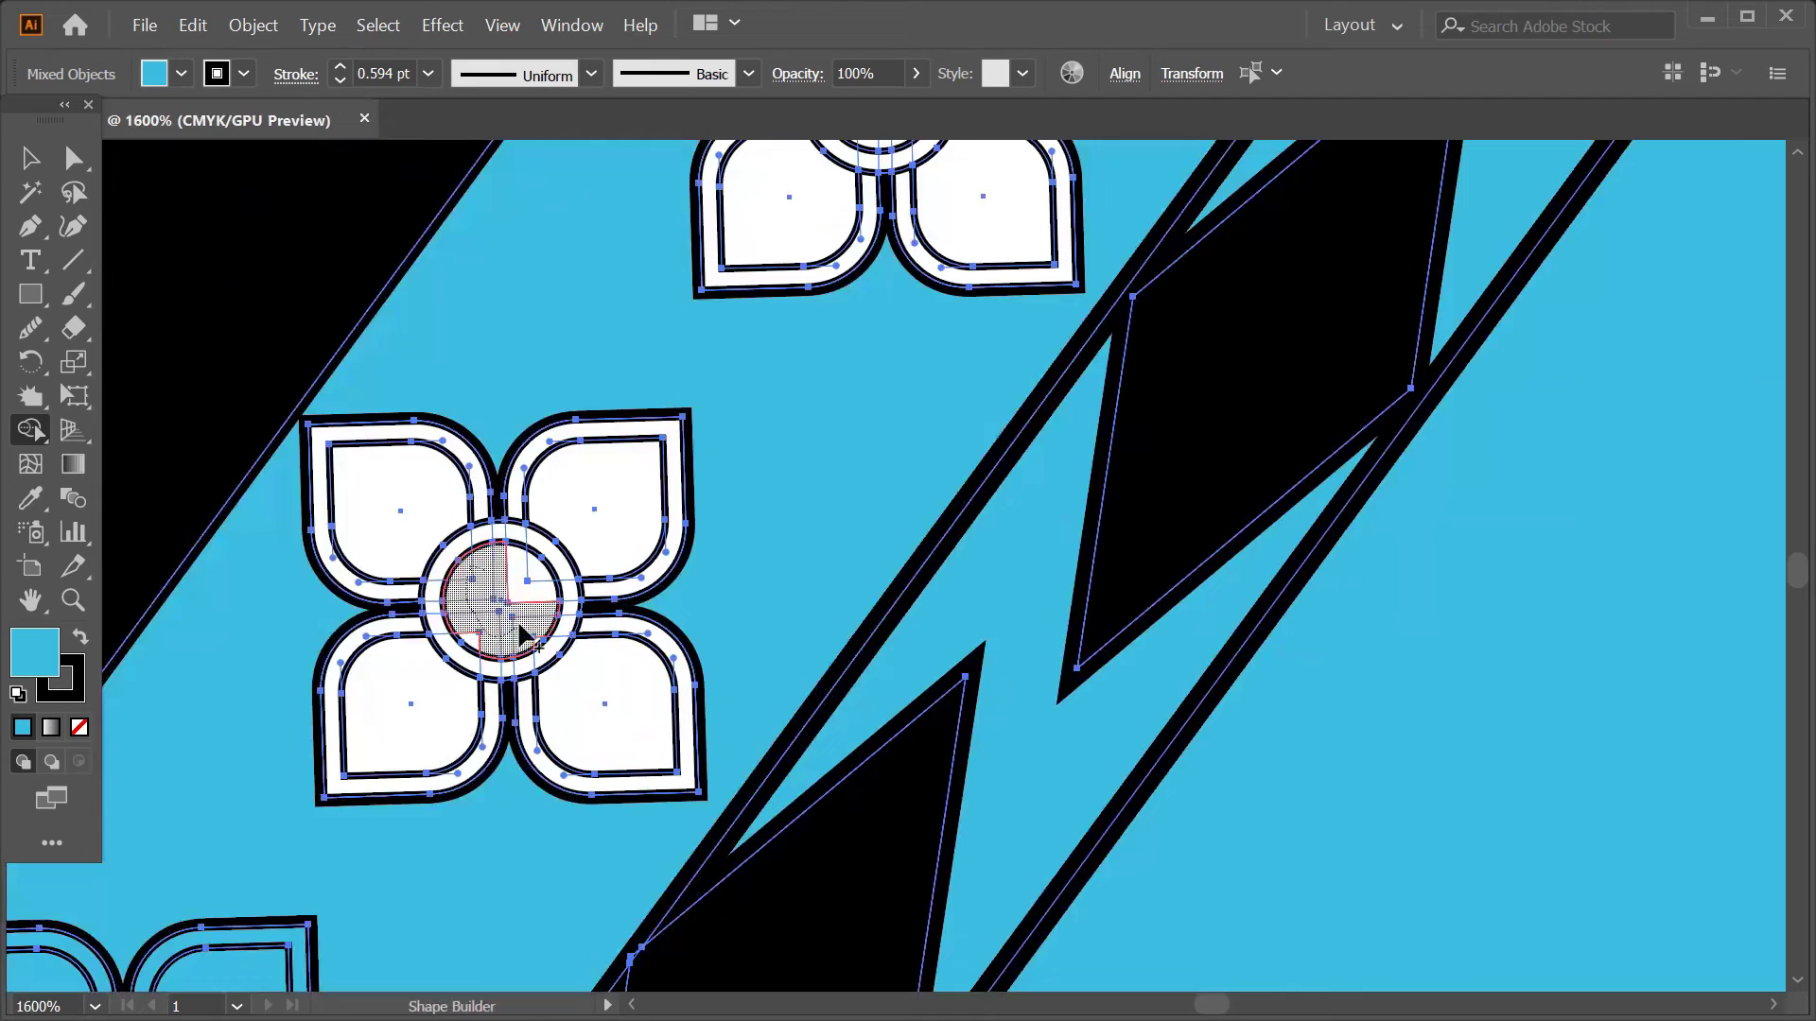
pyautogui.click(406, 709)
pyautogui.click(596, 709)
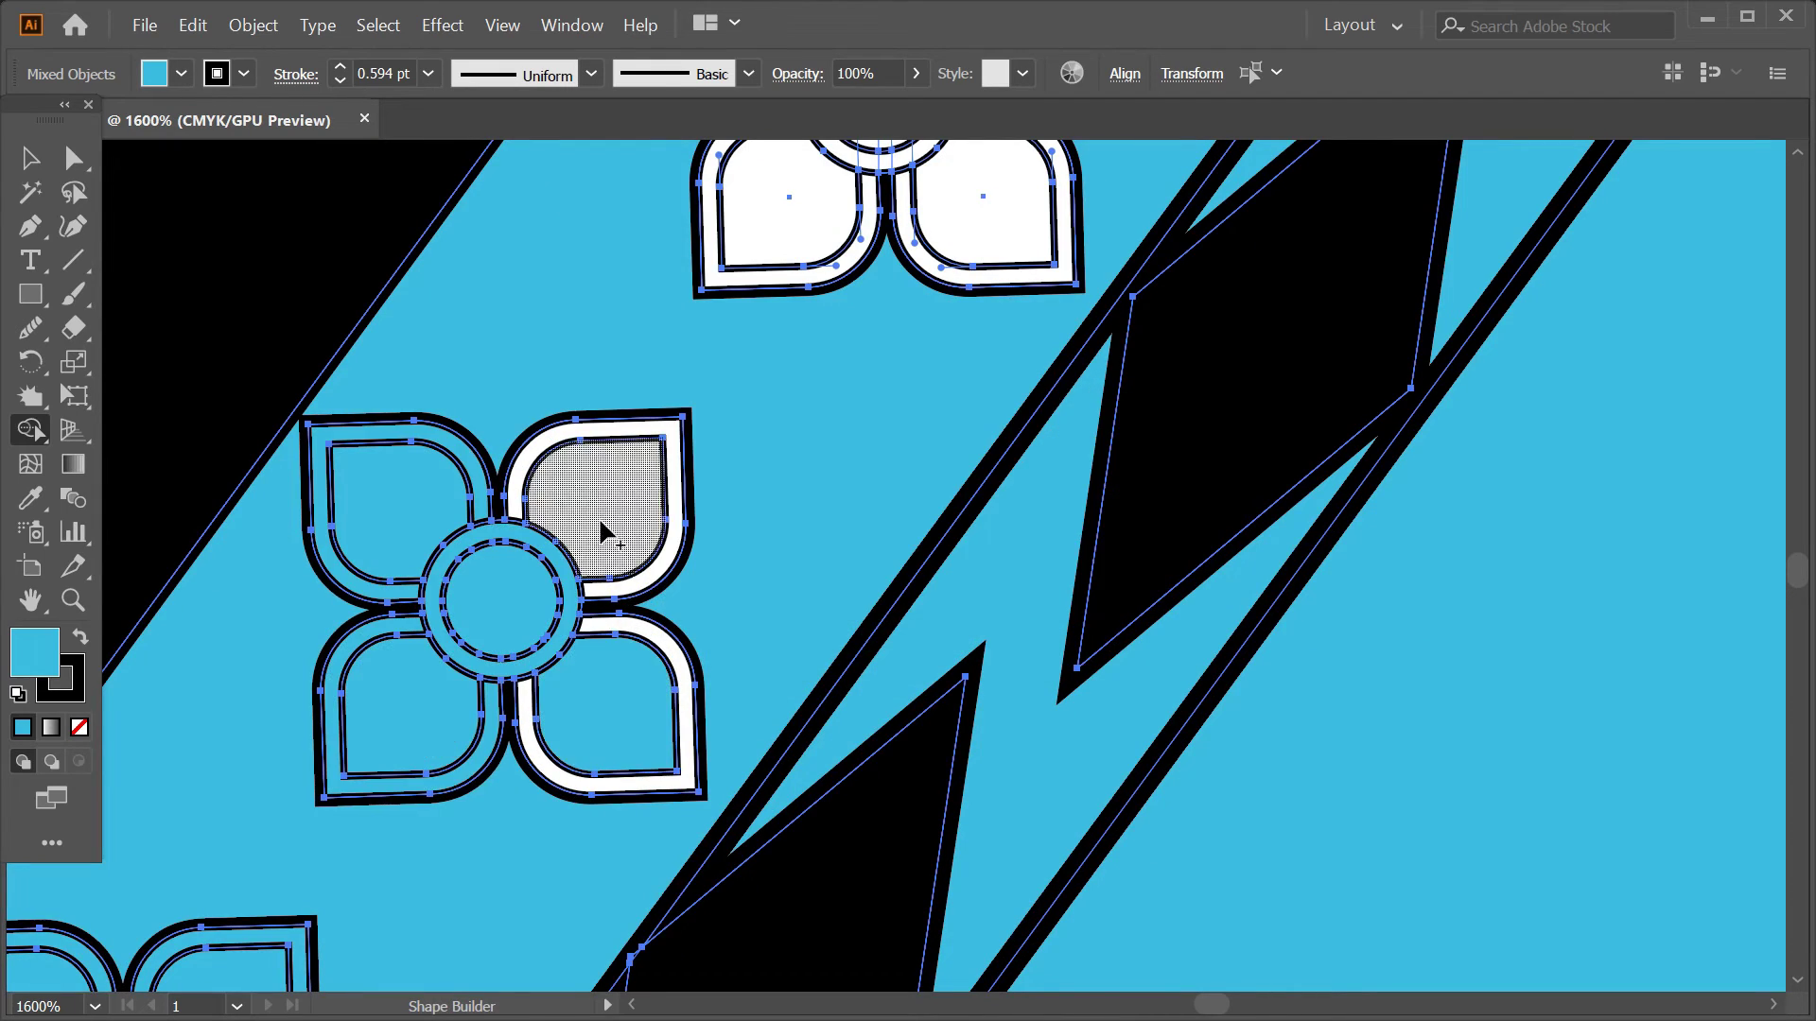
pyautogui.click(600, 527)
# - Fill the upper flower's left and right petals, its centre, and the next centre light blue
pyautogui.scroll(4, 599, 526)
pyautogui.click(662, 322)
pyautogui.click(671, 530)
pyautogui.click(806, 458)
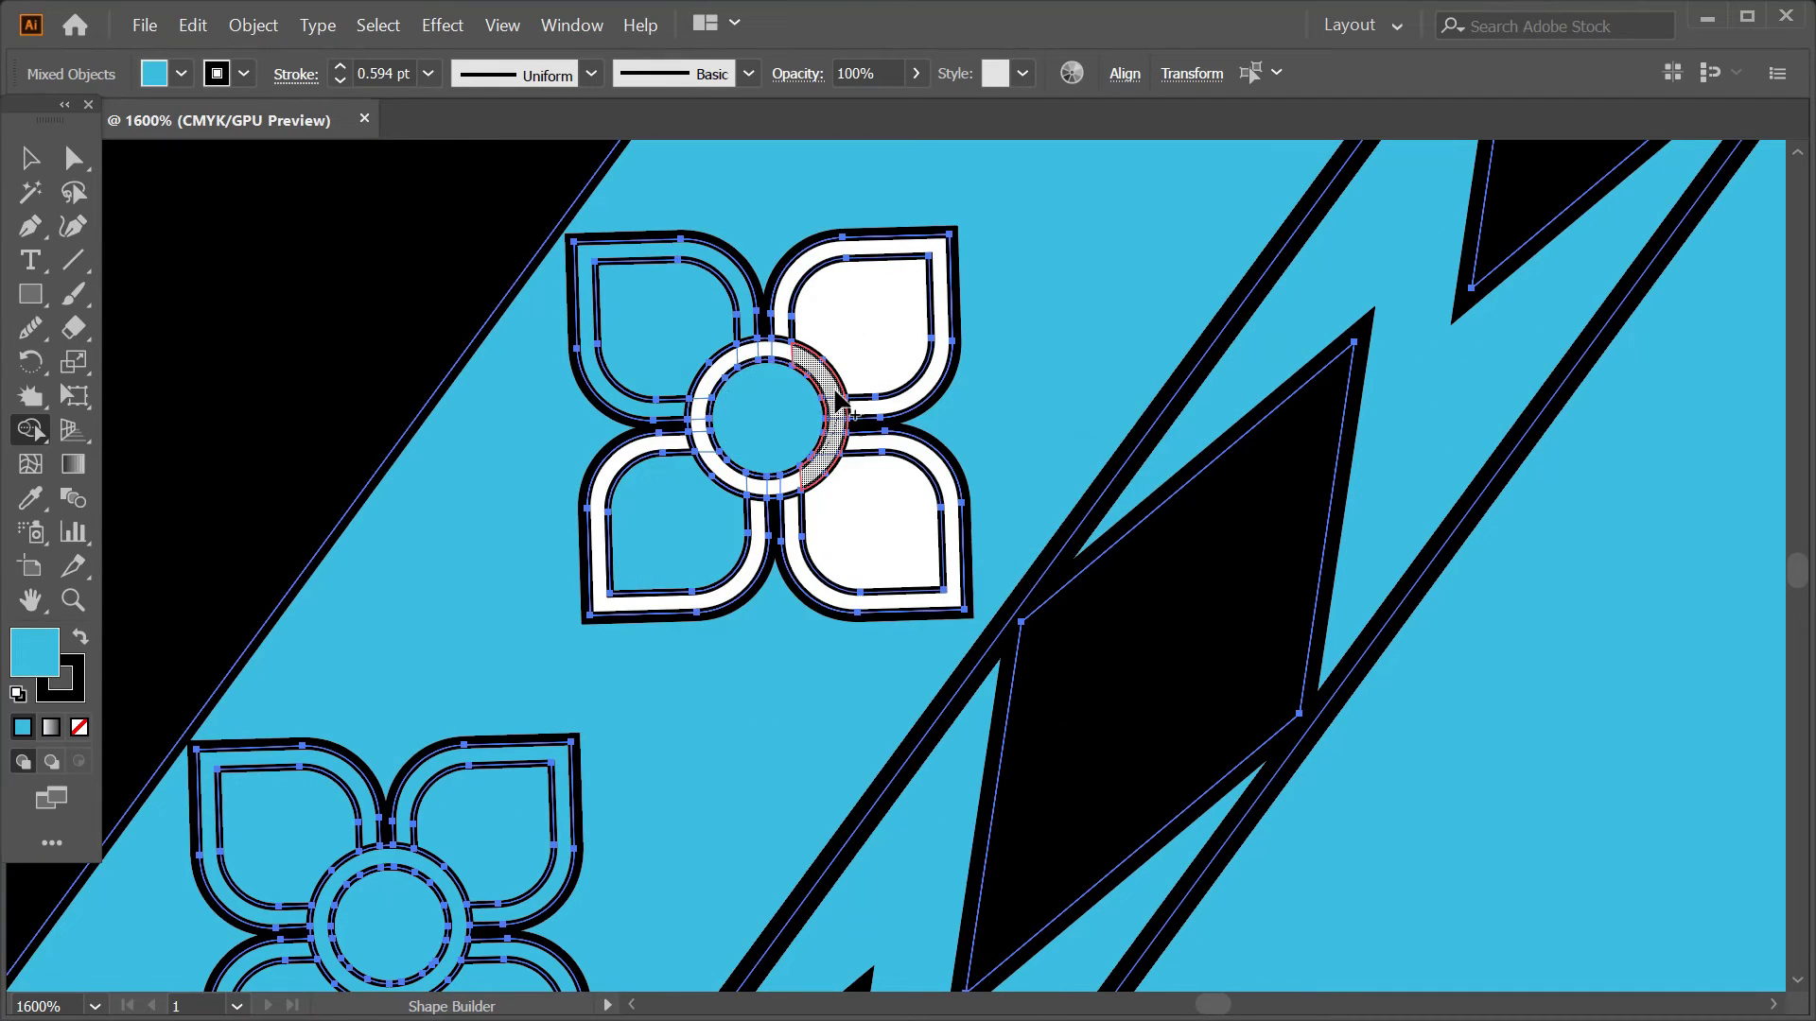
pyautogui.click(870, 530)
pyautogui.click(861, 321)
pyautogui.scroll(-3, 851, 378)
pyautogui.scroll(3, 605, 691)
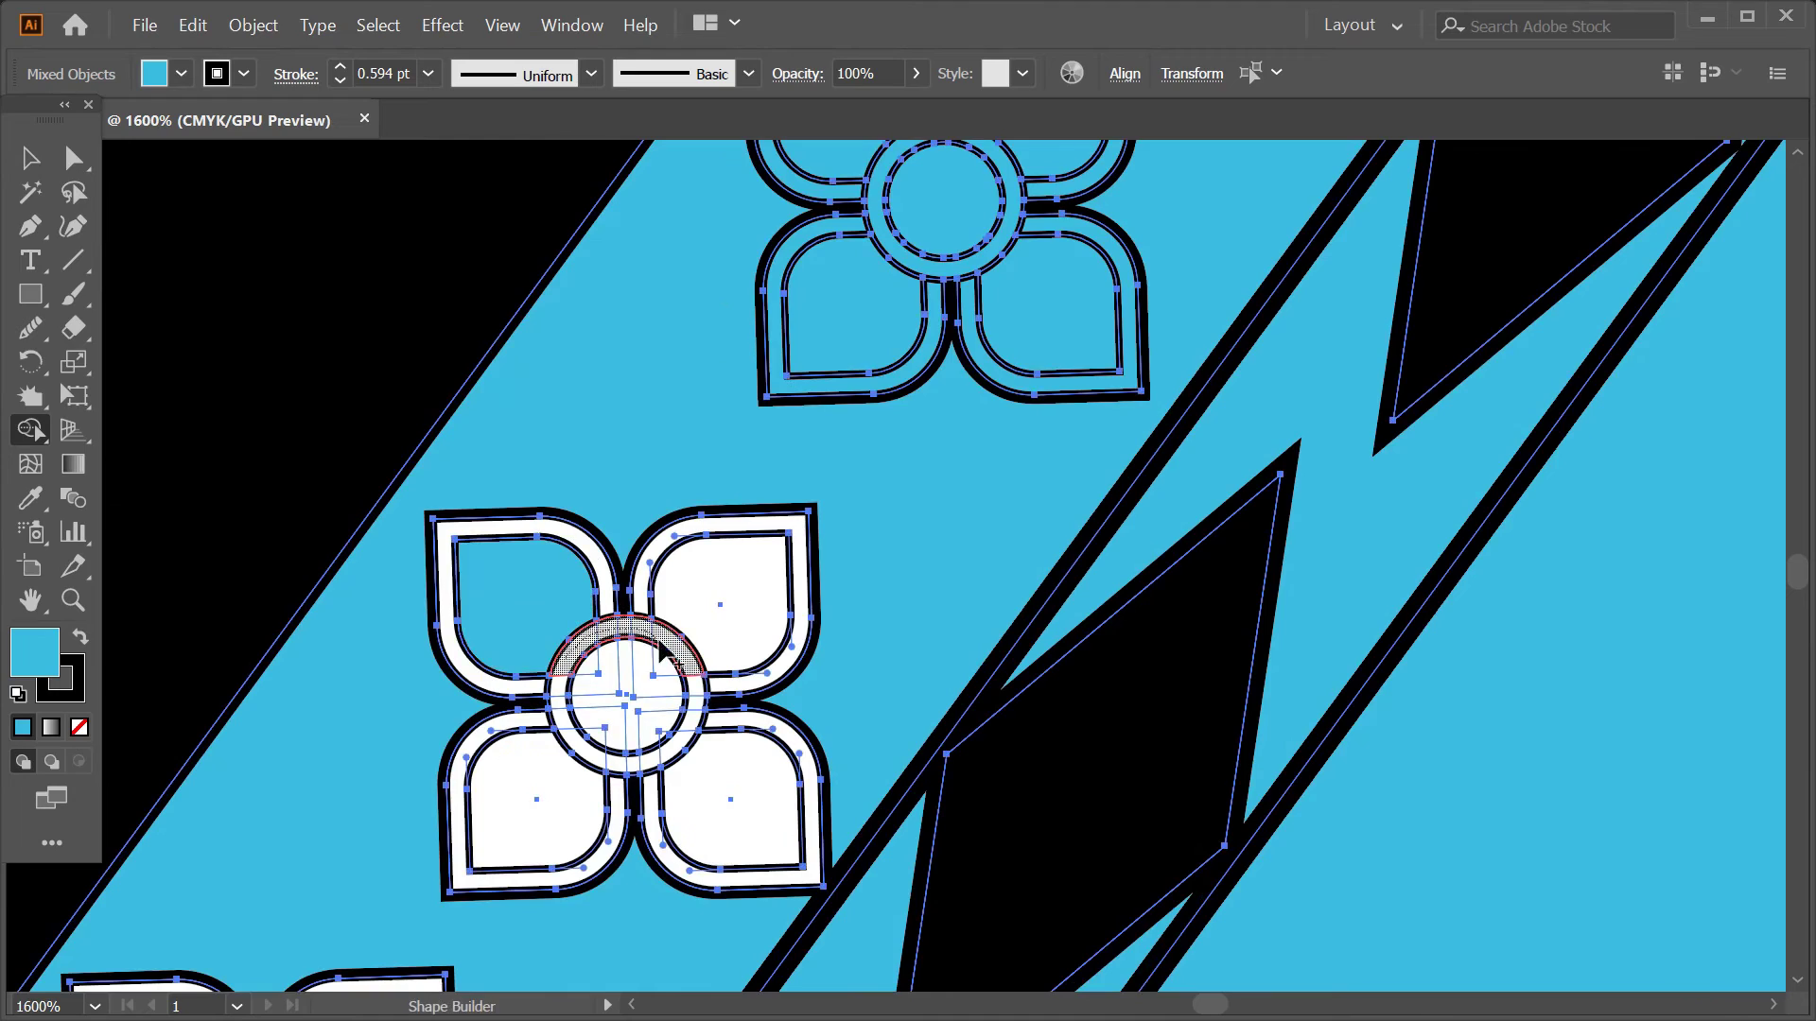
pyautogui.click(600, 695)
# - Fill the next flowers' petal bands, rings, centres and petals light blue
pyautogui.scroll(2, 822, 587)
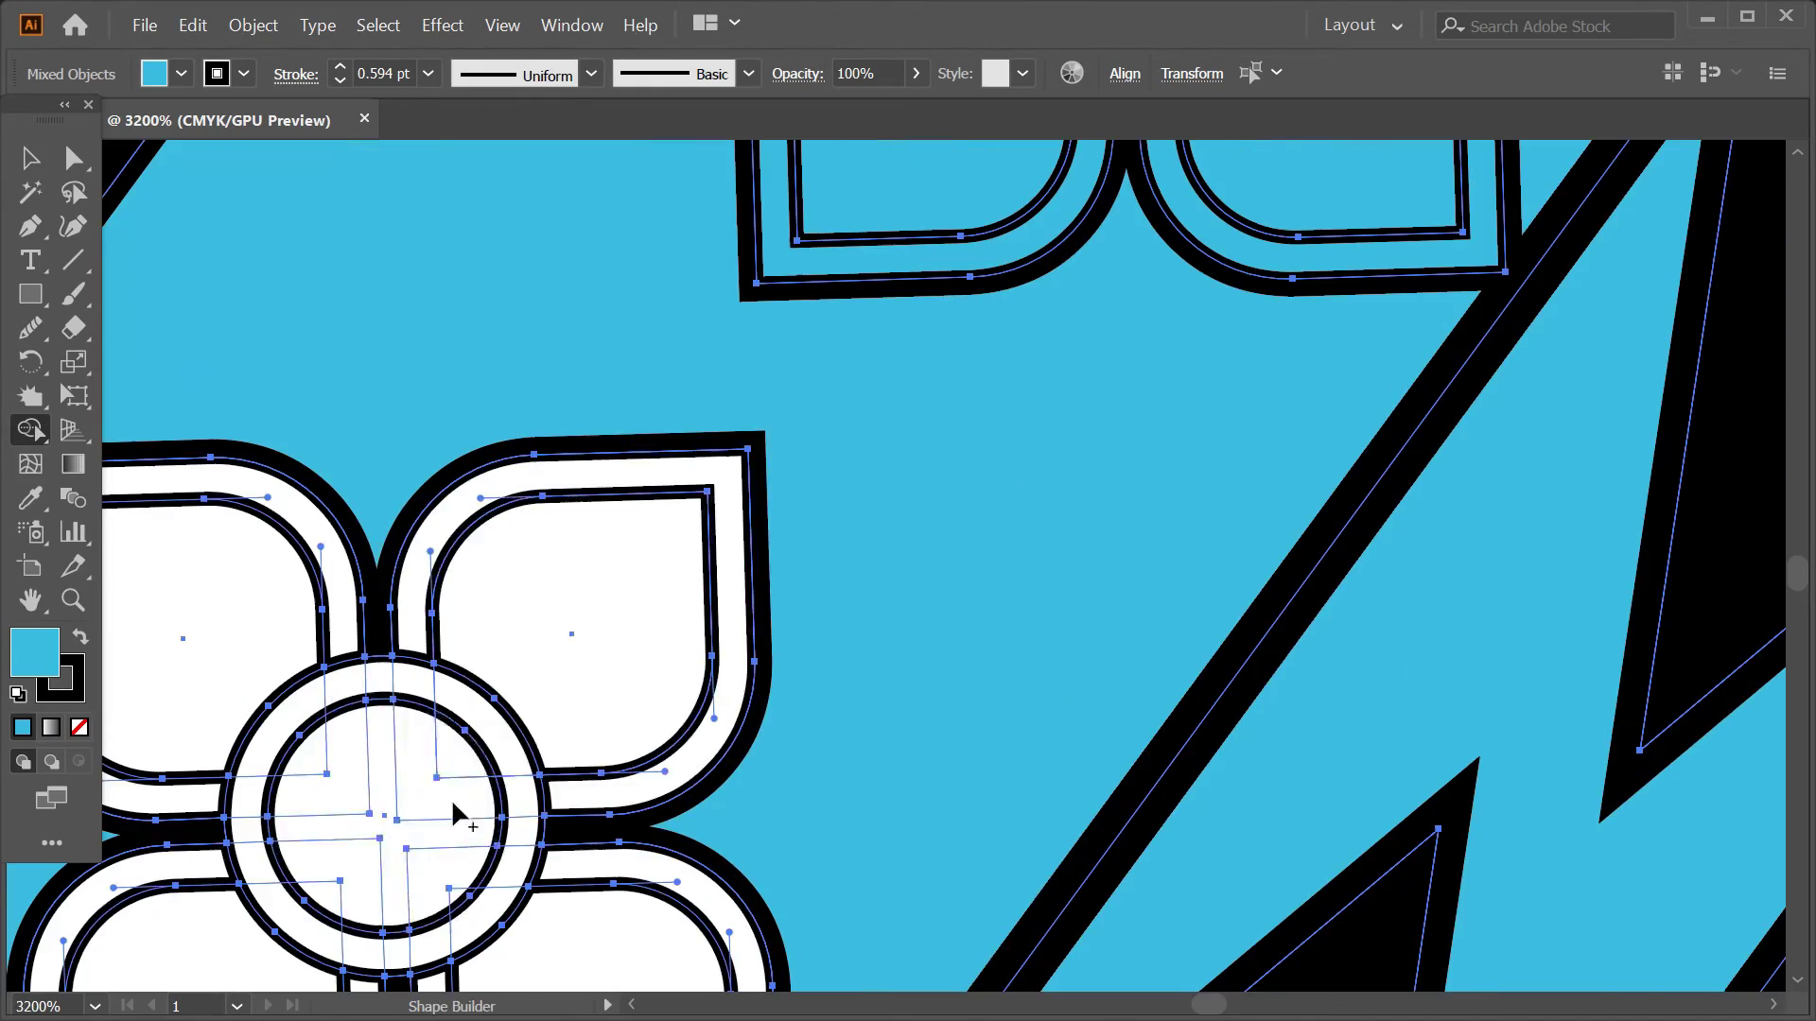
pyautogui.click(430, 541)
pyautogui.click(305, 925)
pyautogui.scroll(-3, 568, 473)
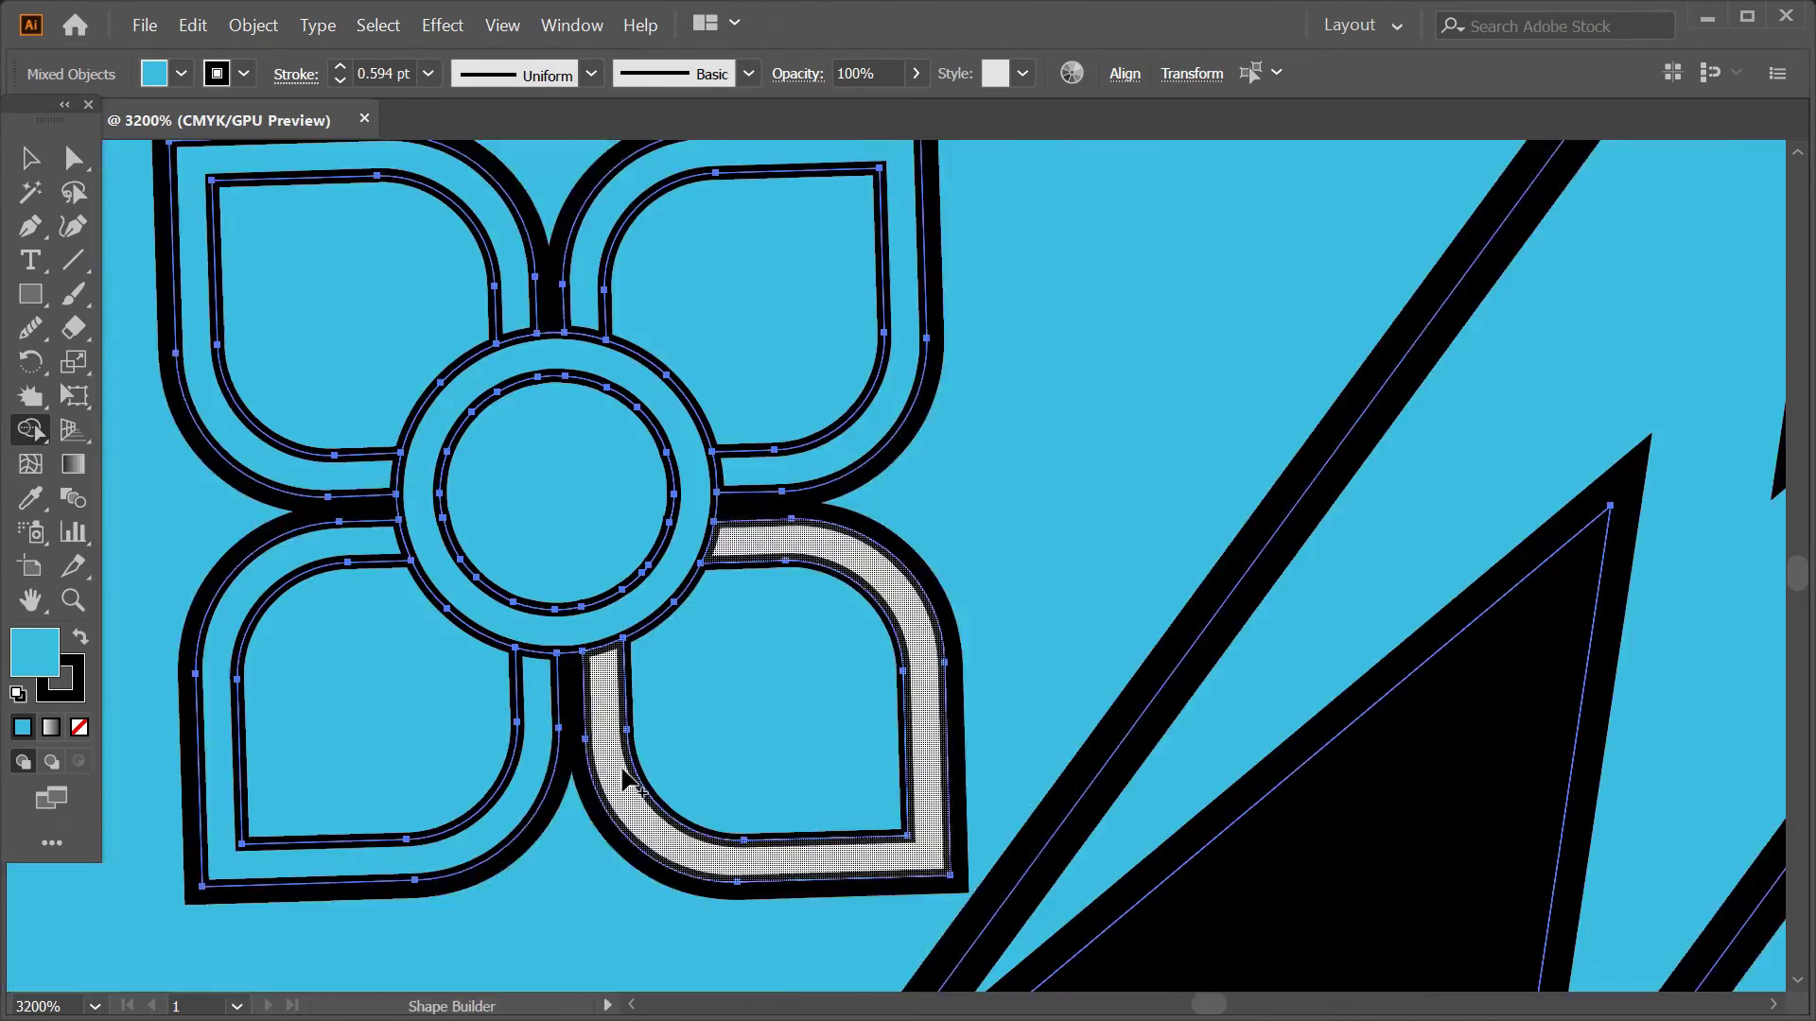
pyautogui.scroll(-1, 559, 570)
pyautogui.click(559, 569)
pyautogui.click(548, 633)
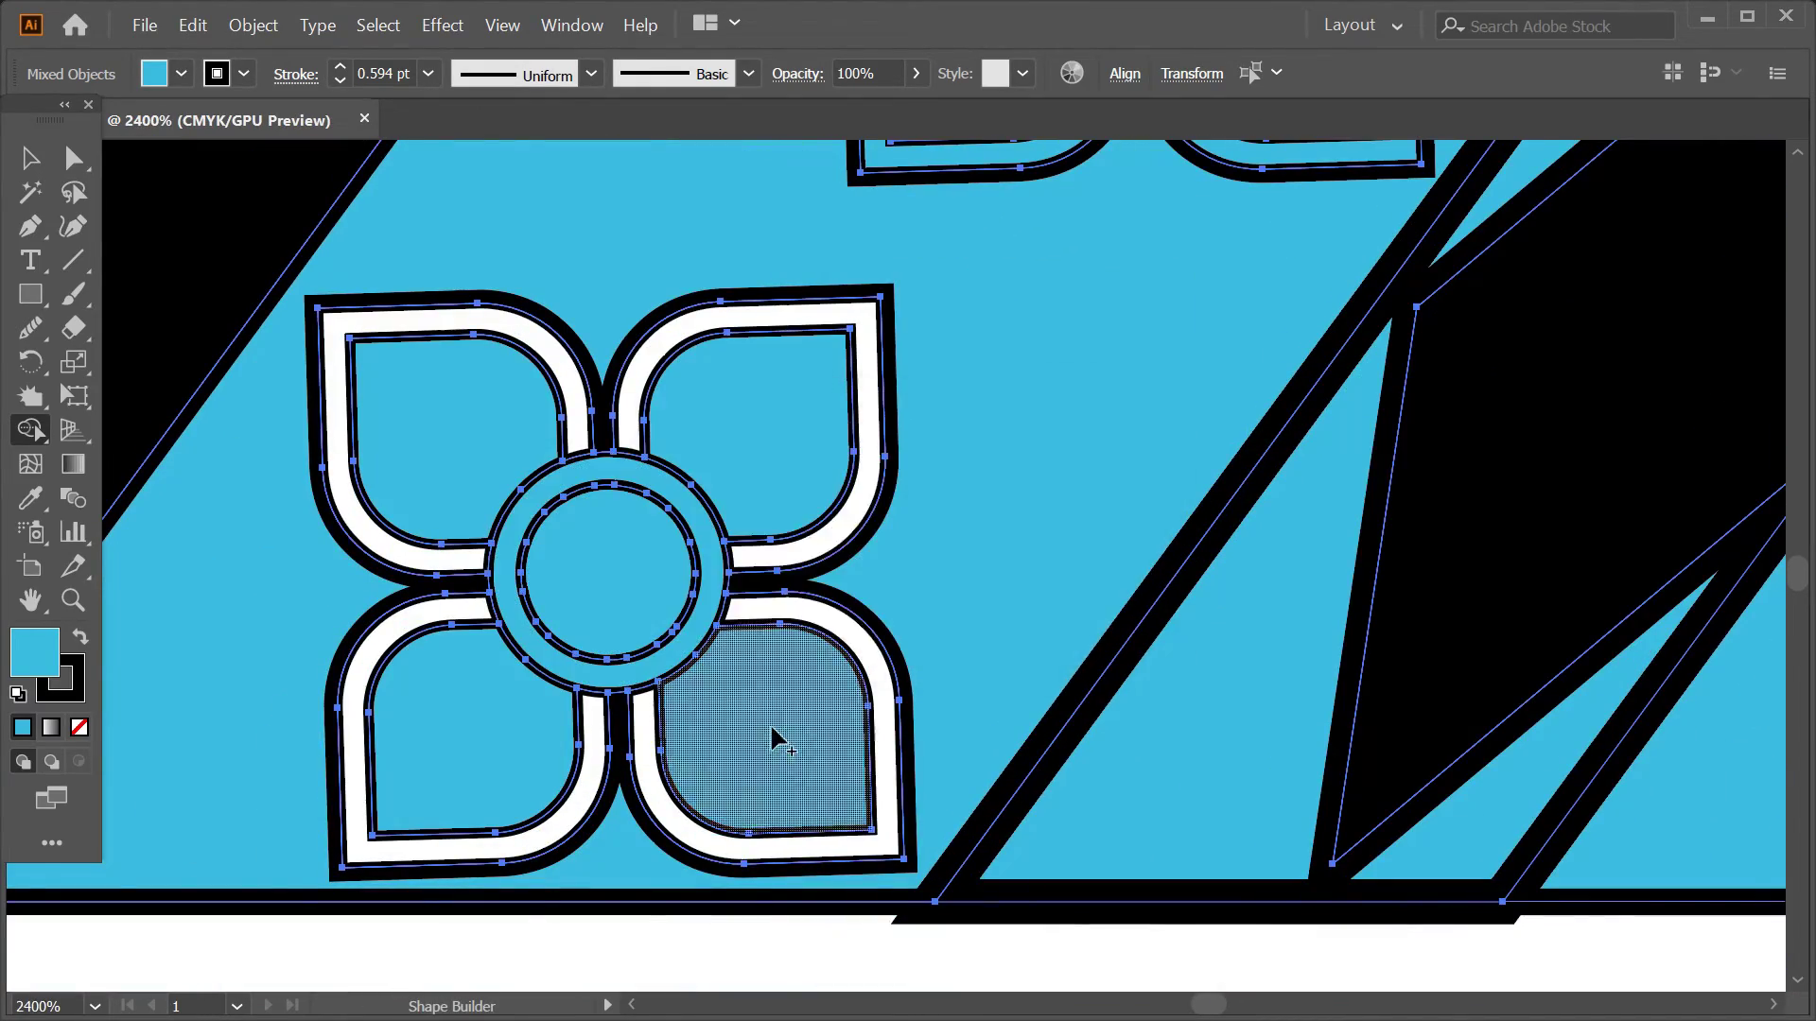
pyautogui.scroll(-2, 713, 666)
pyautogui.scroll(2, 743, 809)
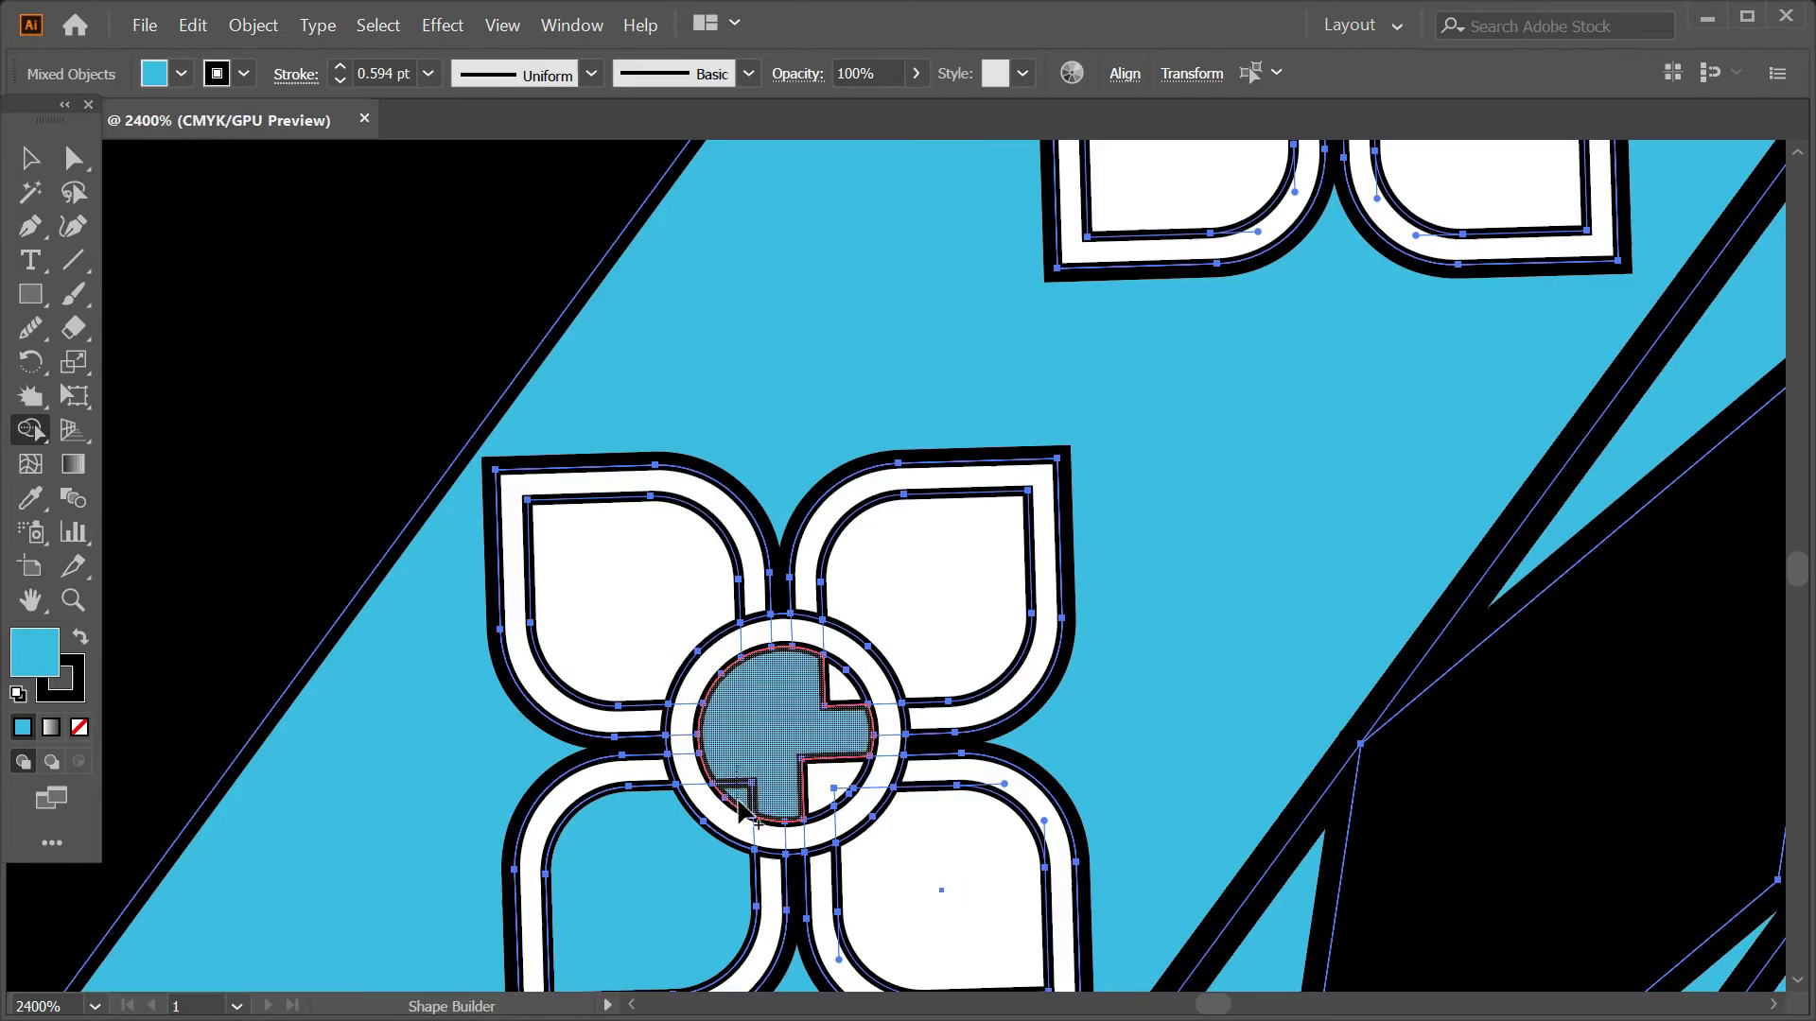
pyautogui.click(840, 705)
pyautogui.scroll(-2, 641, 840)
pyautogui.scroll(3, 944, 629)
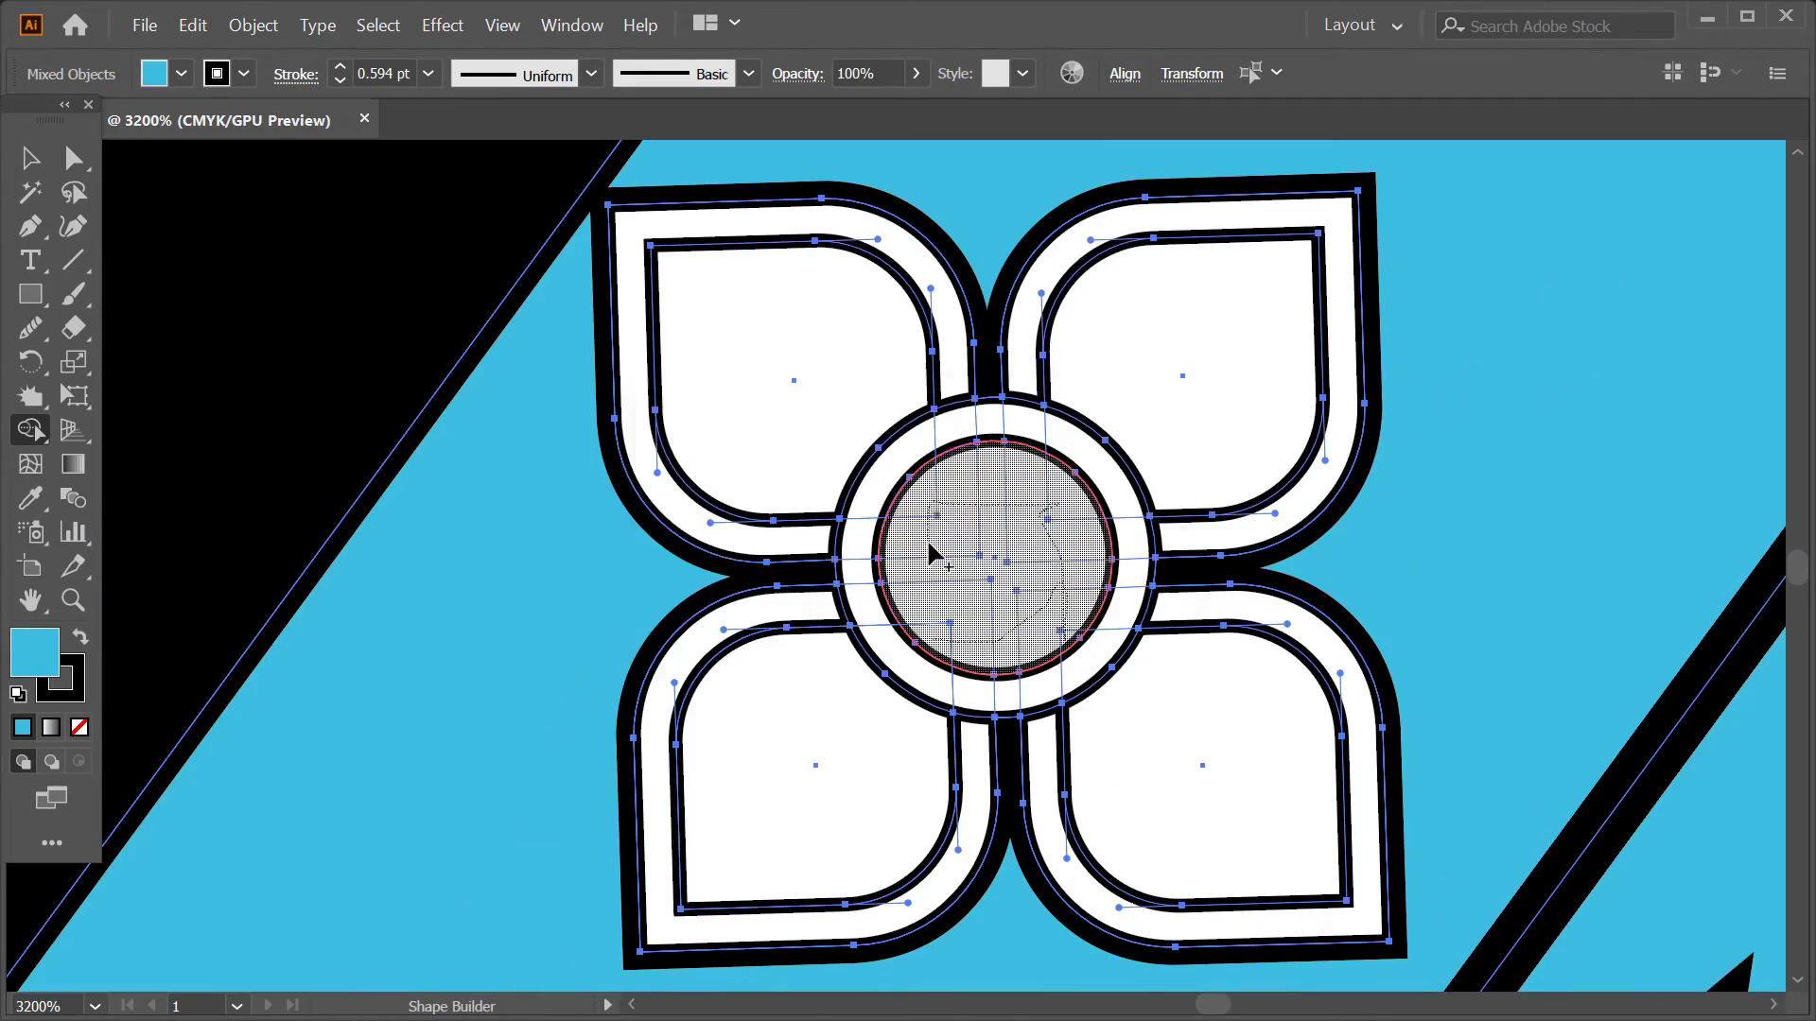
pyautogui.click(932, 553)
# - Fill a flower's white ring, then undo and reselect that flower motif's pieces
pyautogui.scroll(-3, 1573, 519)
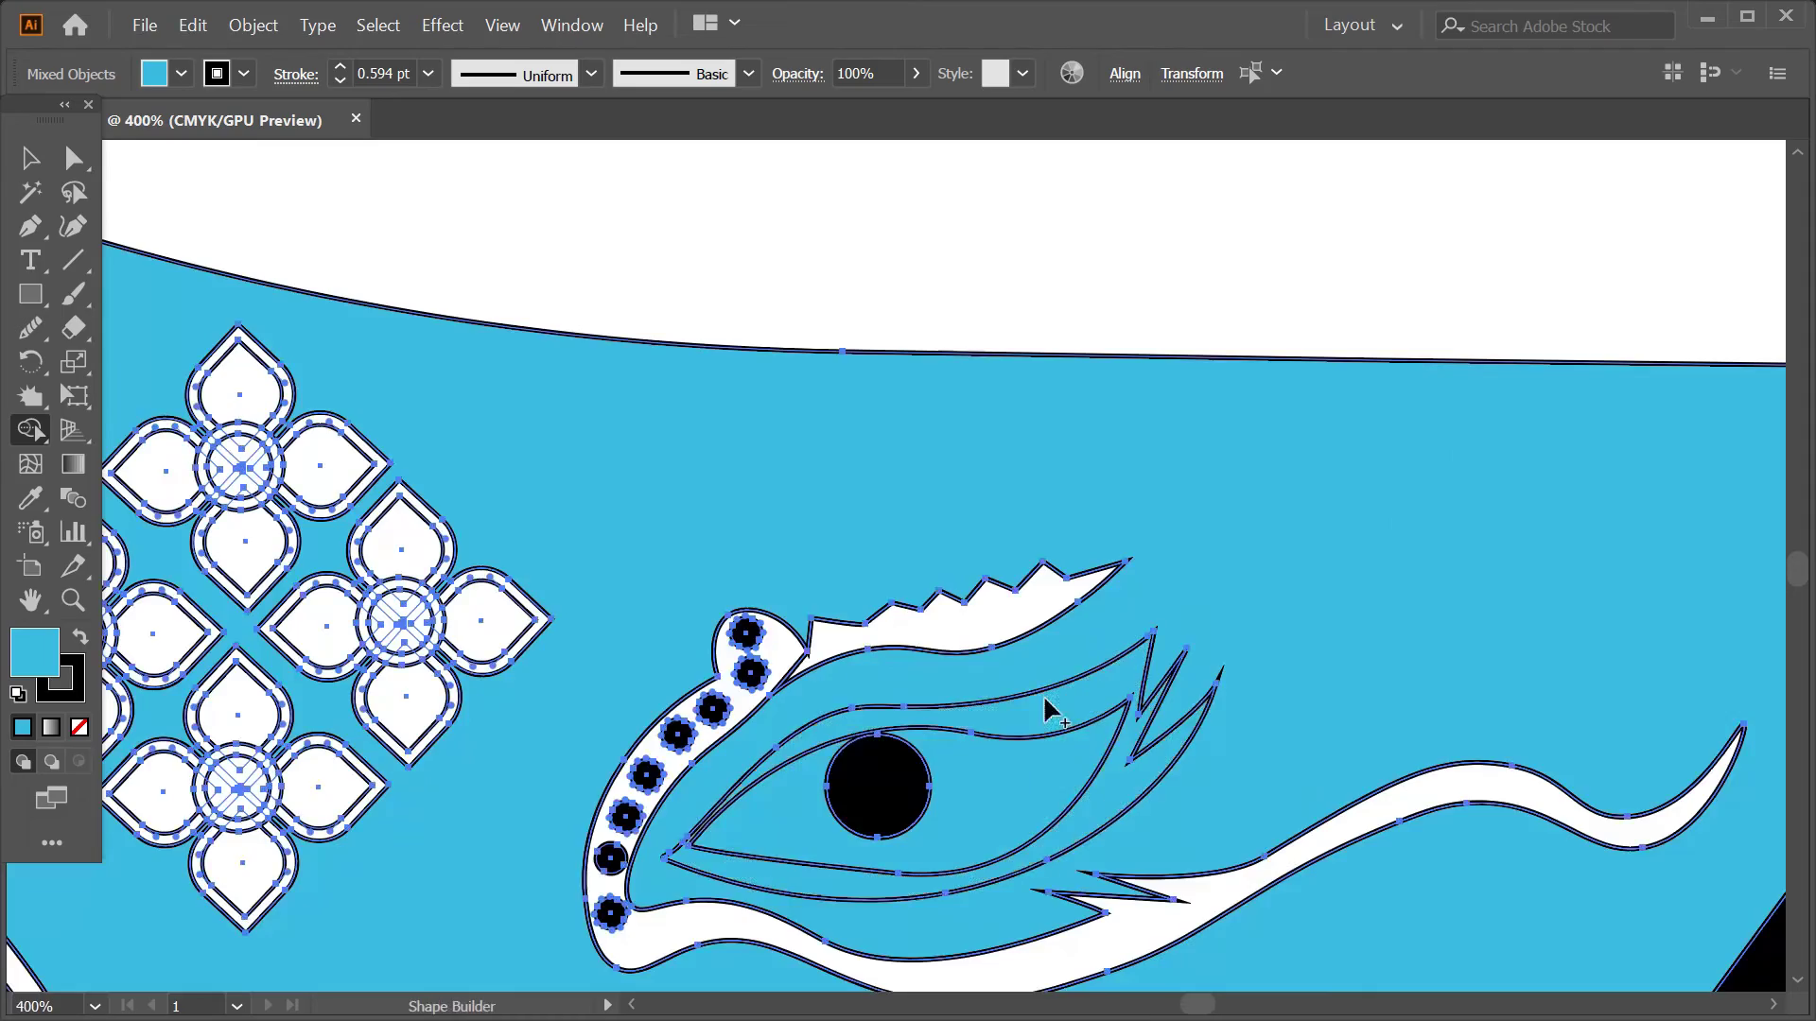
pyautogui.hscroll(-5, 785, 723)
pyautogui.scroll(4, 624, 719)
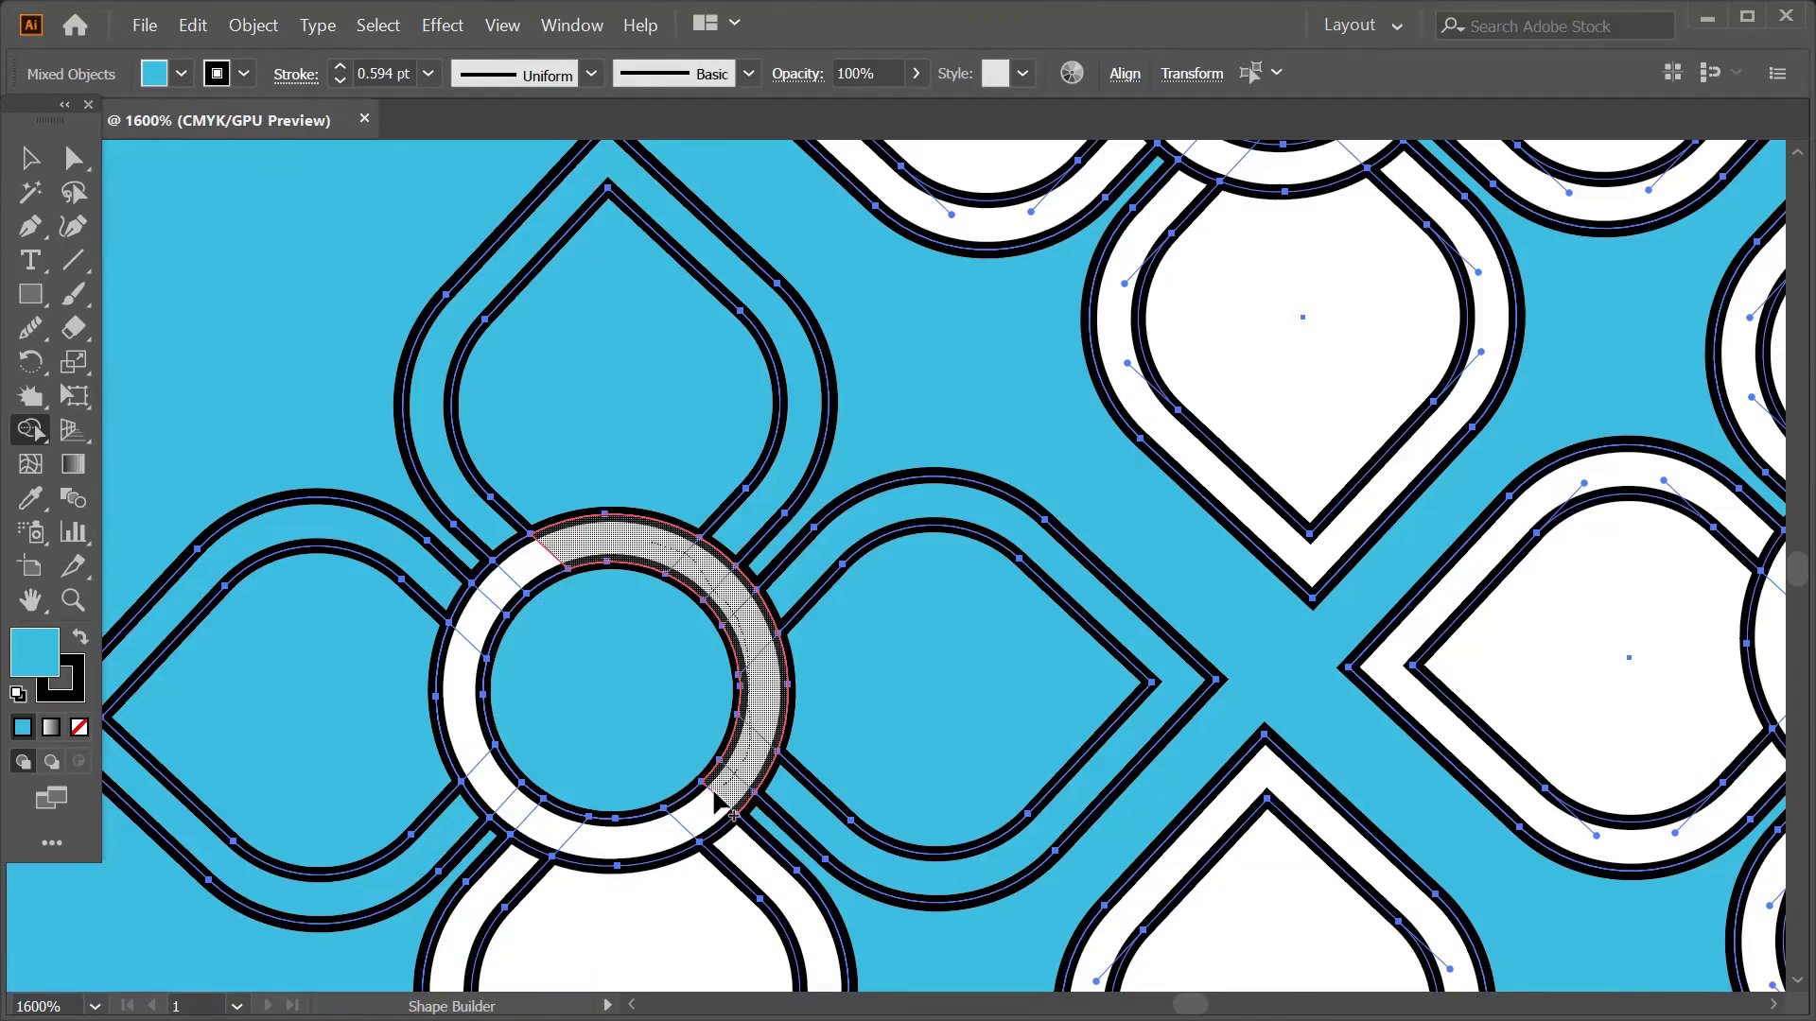
pyautogui.scroll(-3, 592, 815)
pyautogui.scroll(-4, 1324, 567)
pyautogui.click(1256, 597)
pyautogui.hotkey('ctrl', 'z')
pyautogui.moveTo(1030, 721); pyautogui.dragTo(1305, 649)
pyautogui.hotkey('ctrl', '-')
pyautogui.hotkey('ctrl', '-')
pyautogui.hotkey('ctrl', '-')
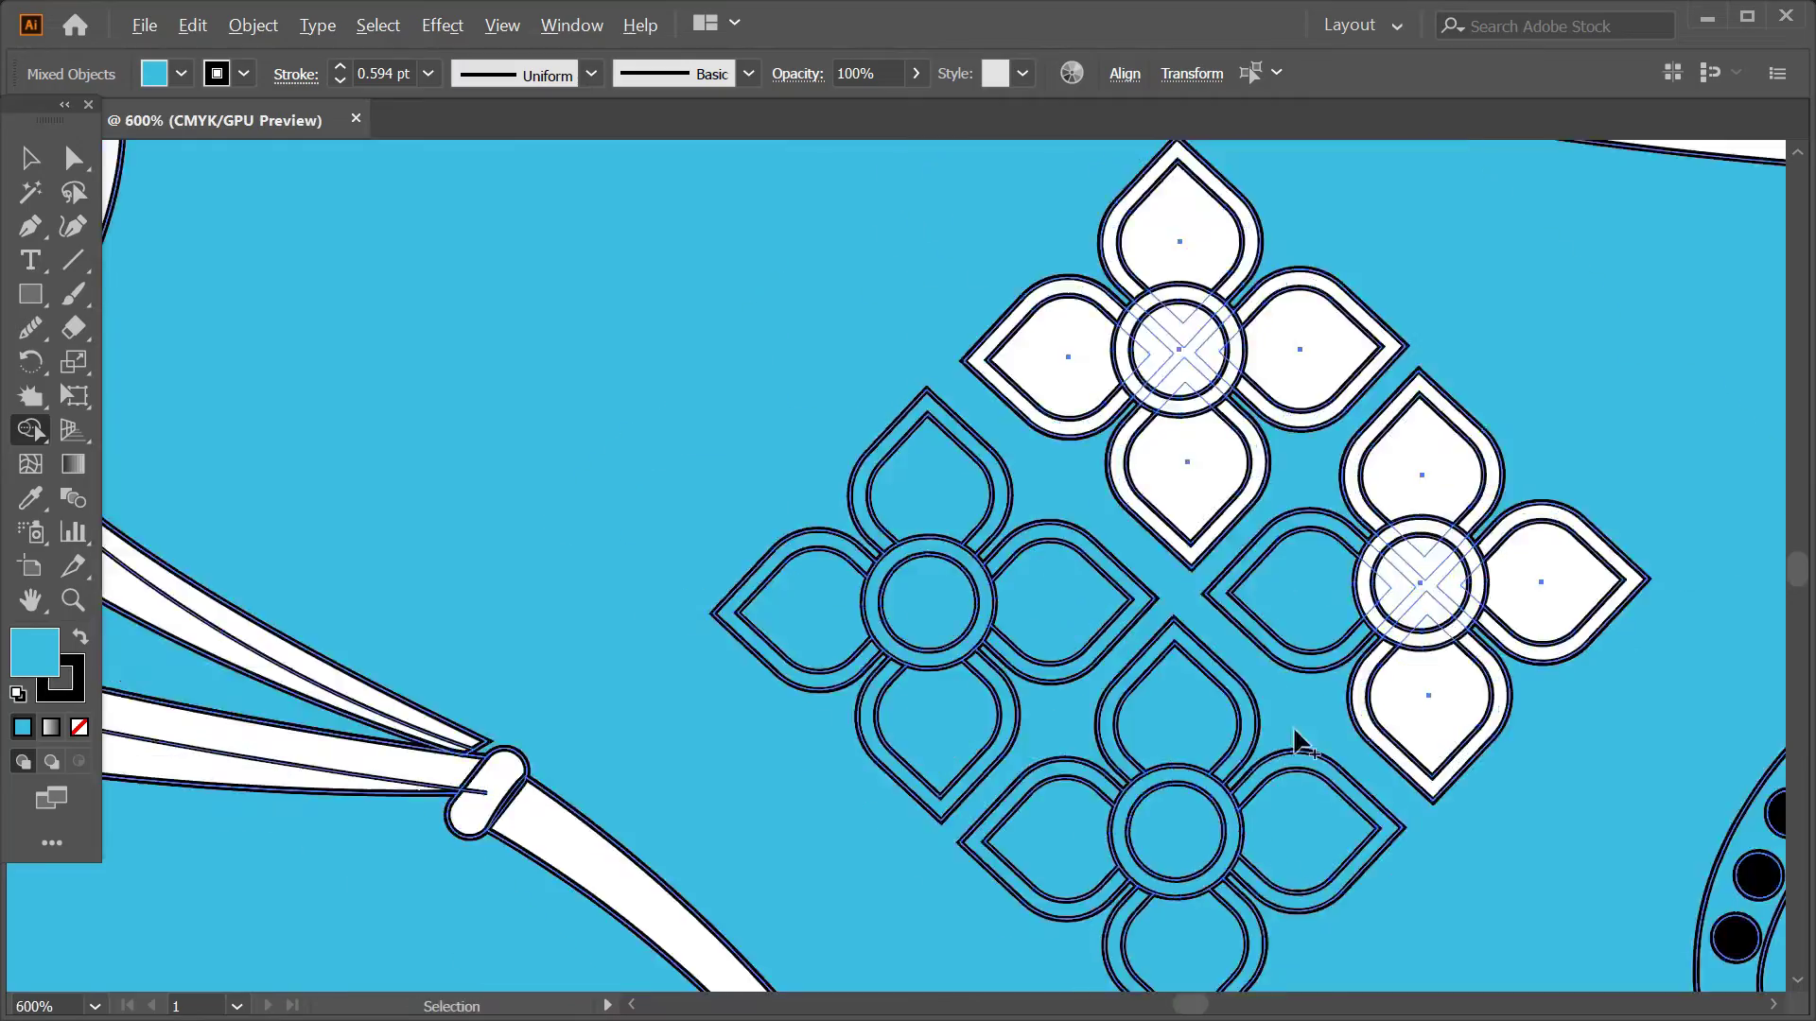
pyautogui.scroll(3, 1295, 742)
pyautogui.scroll(-4, 1105, 851)
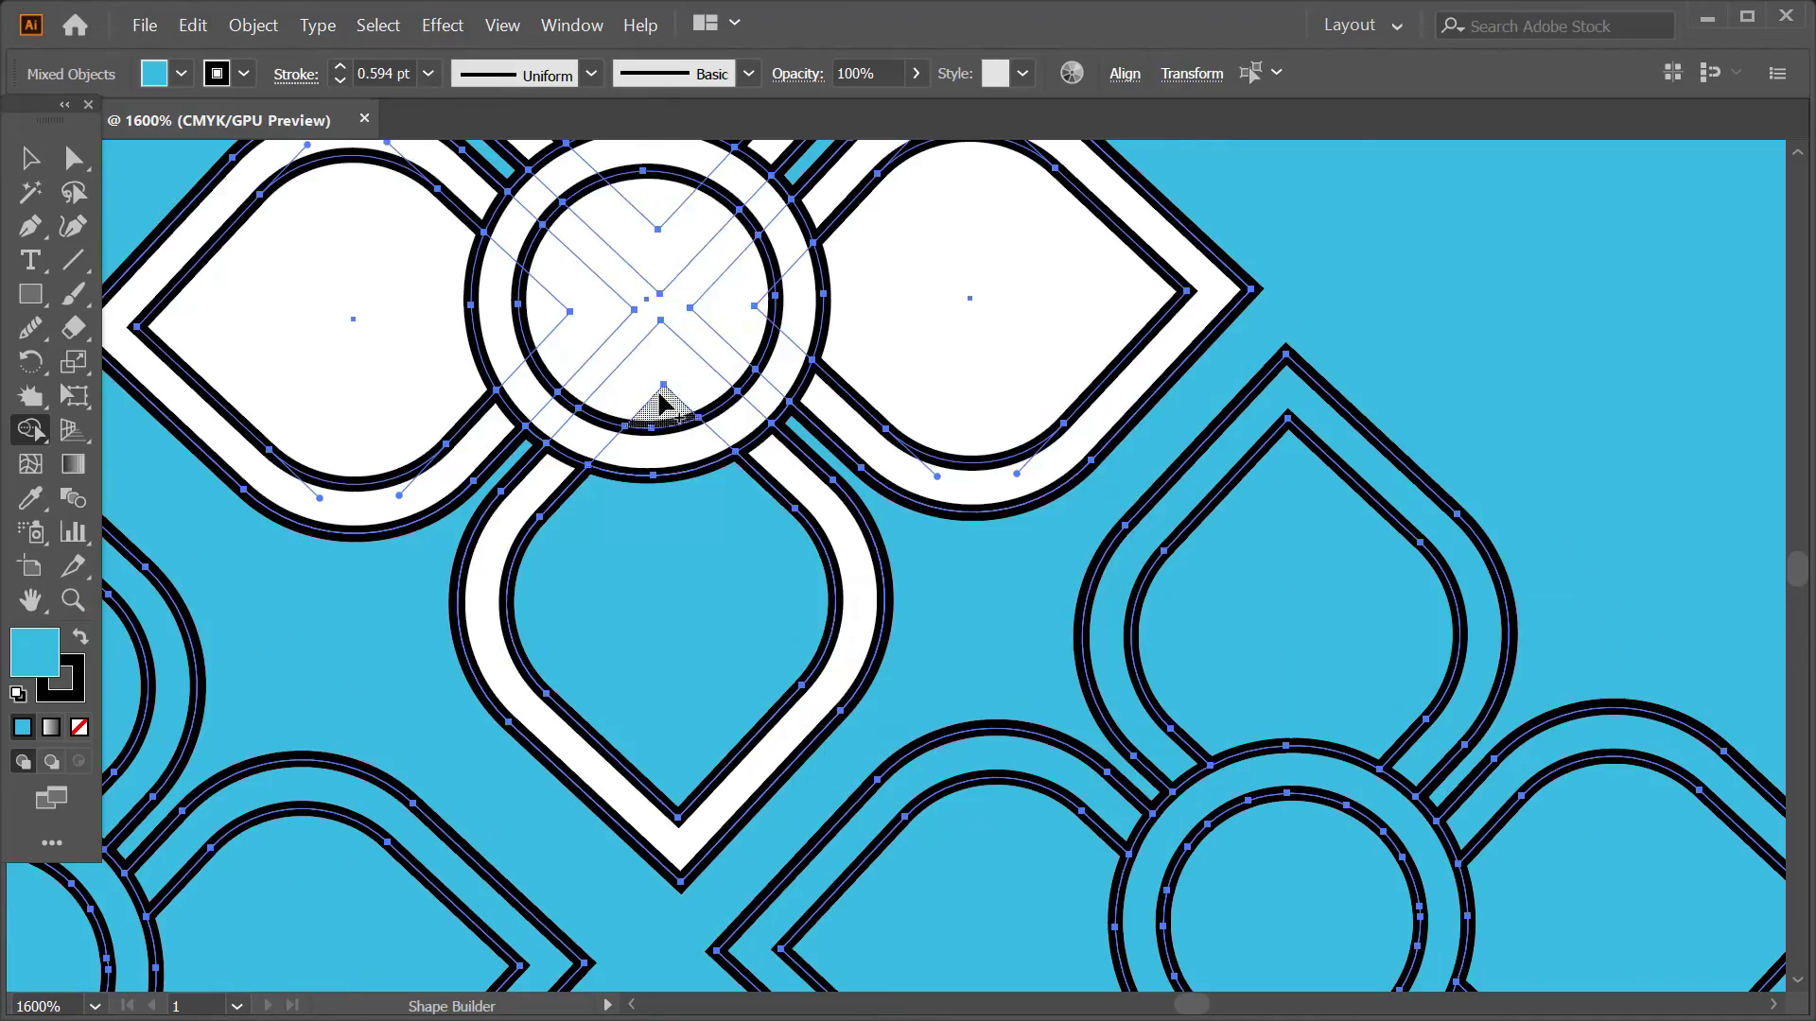
pyautogui.scroll(3, 662, 404)
# - Fill the next flower's white ring and the leaf motif shapes light blue
pyautogui.click(955, 511)
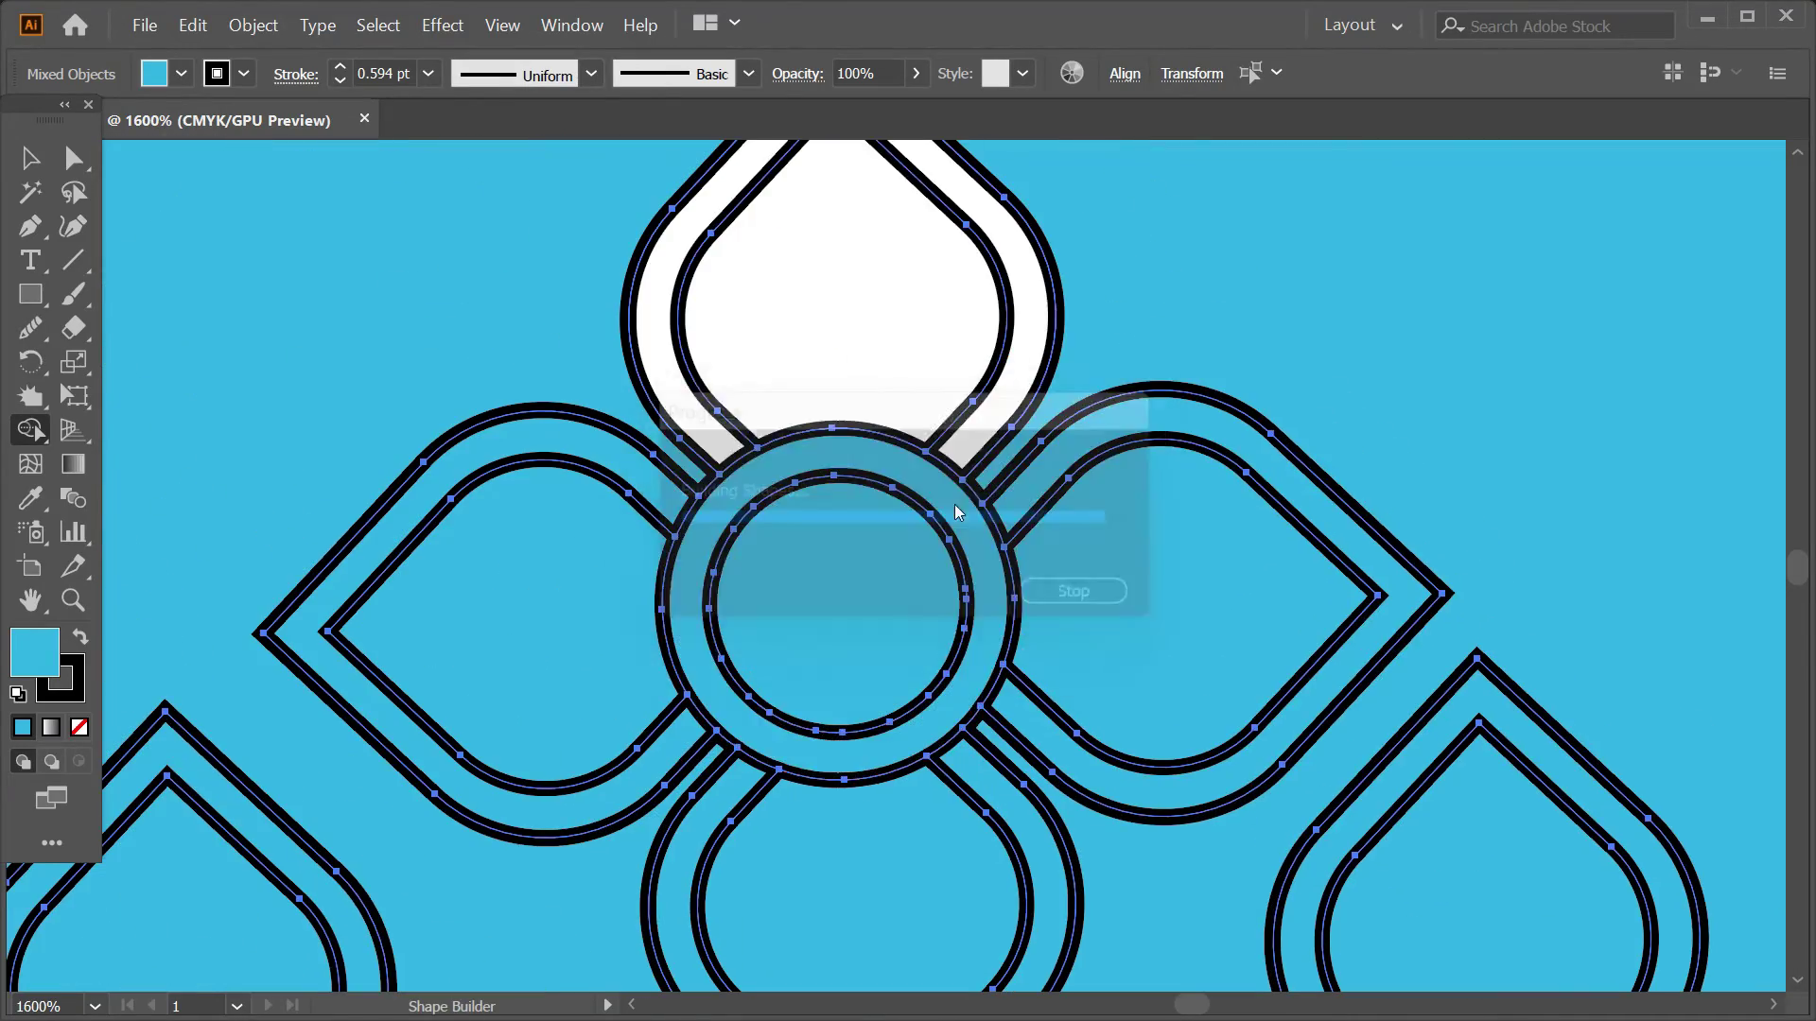
pyautogui.scroll(-3, 955, 511)
pyautogui.scroll(-4, 955, 510)
pyautogui.click(856, 530)
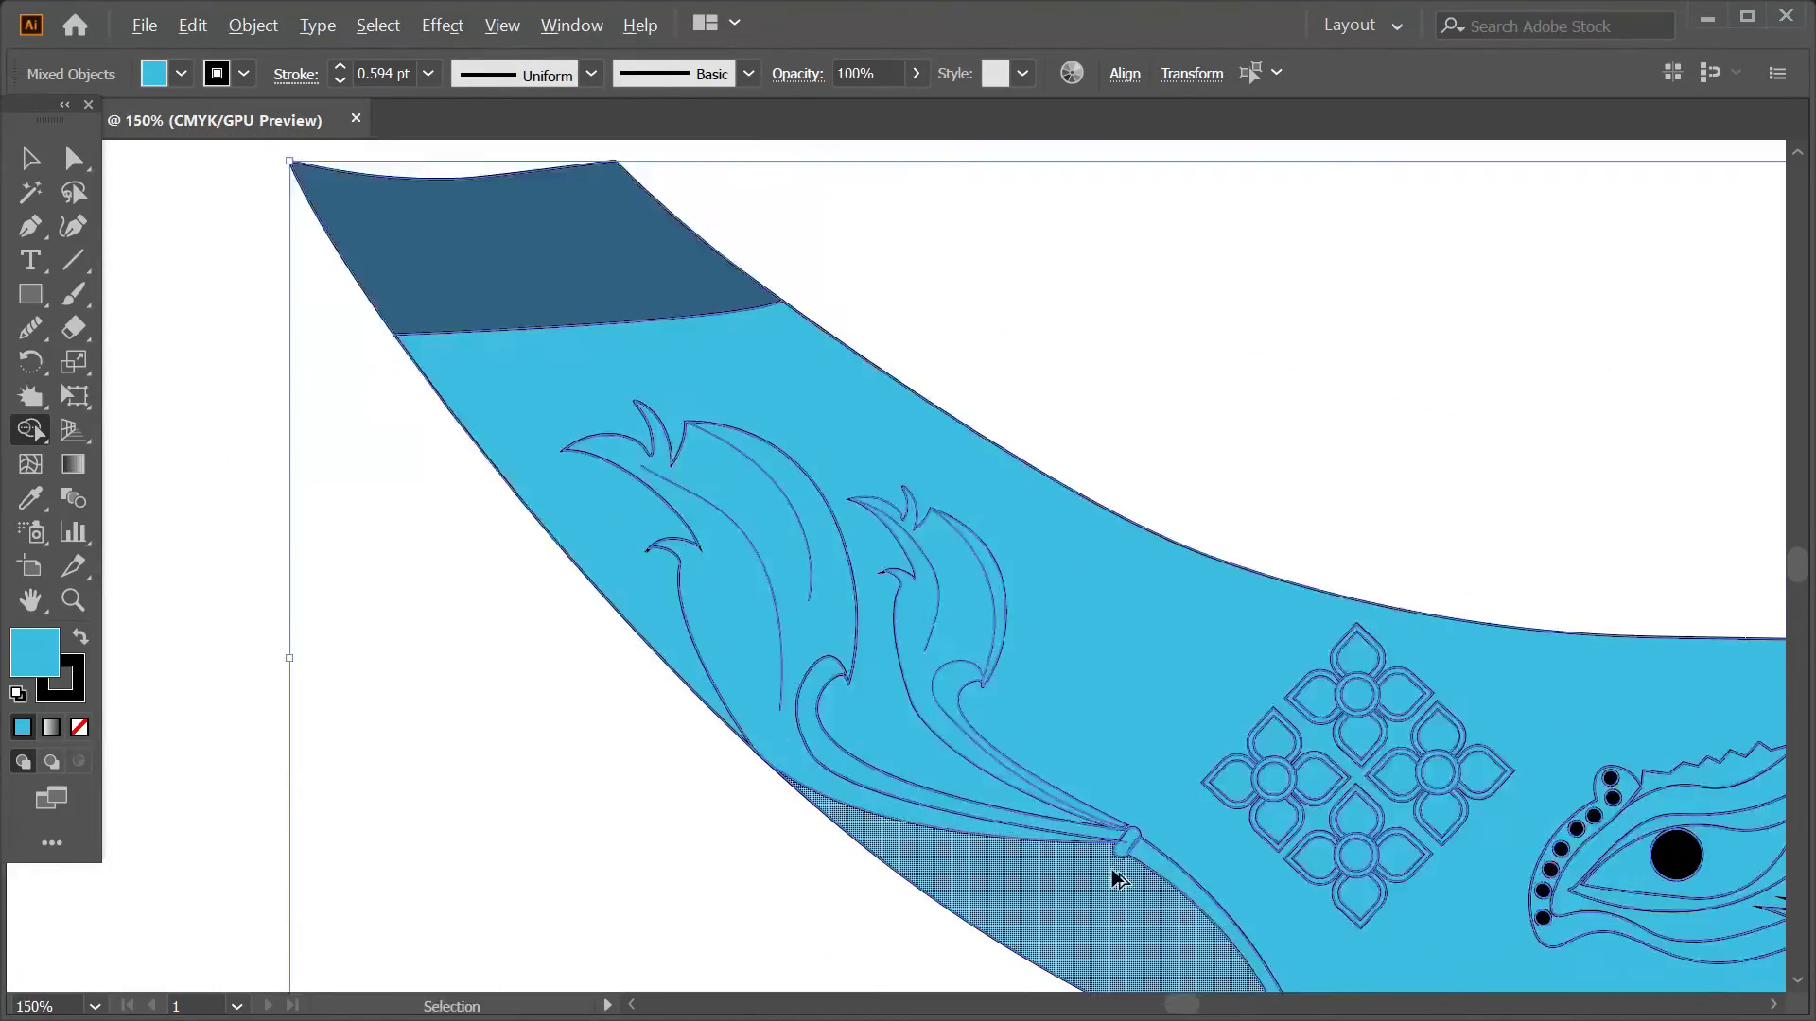
pyautogui.scroll(2, 1113, 872)
pyautogui.scroll(-5, 1114, 872)
pyautogui.press('v')
pyautogui.click(681, 393)
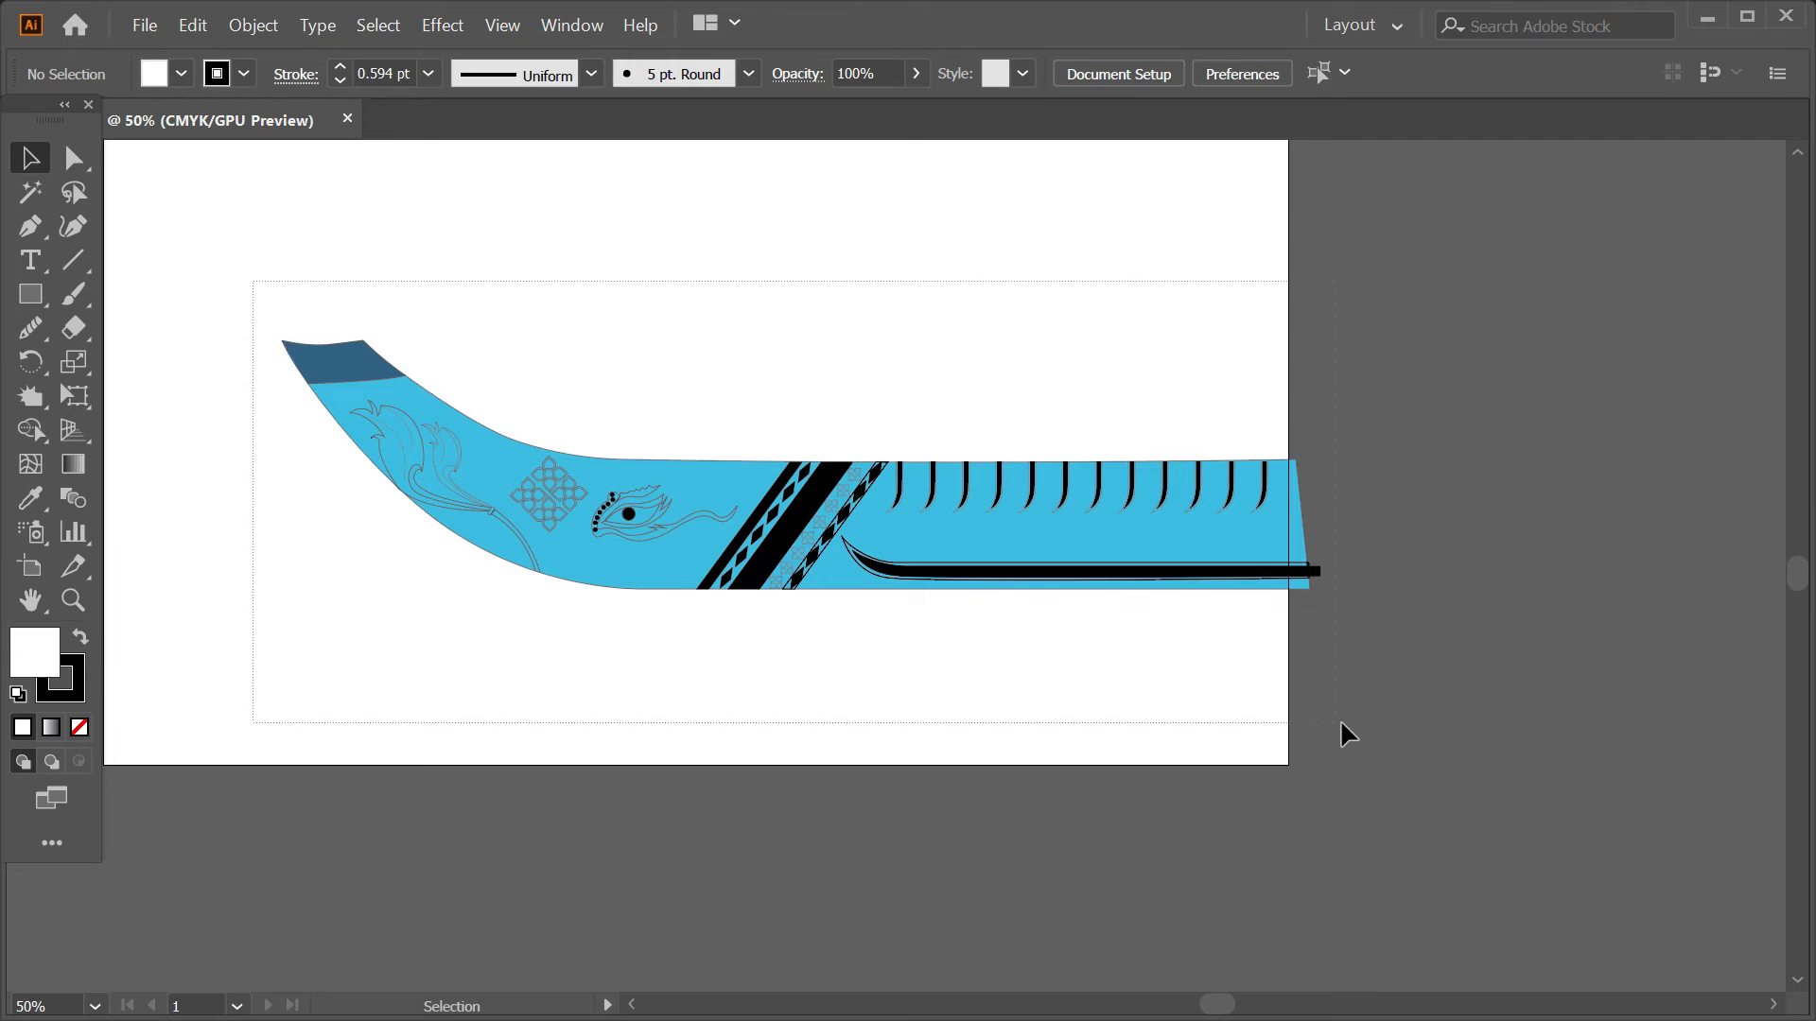
# - Give the hull's right section a gradient fill running vertically top to bottom
pyautogui.hotkey('ctrl', 'a')
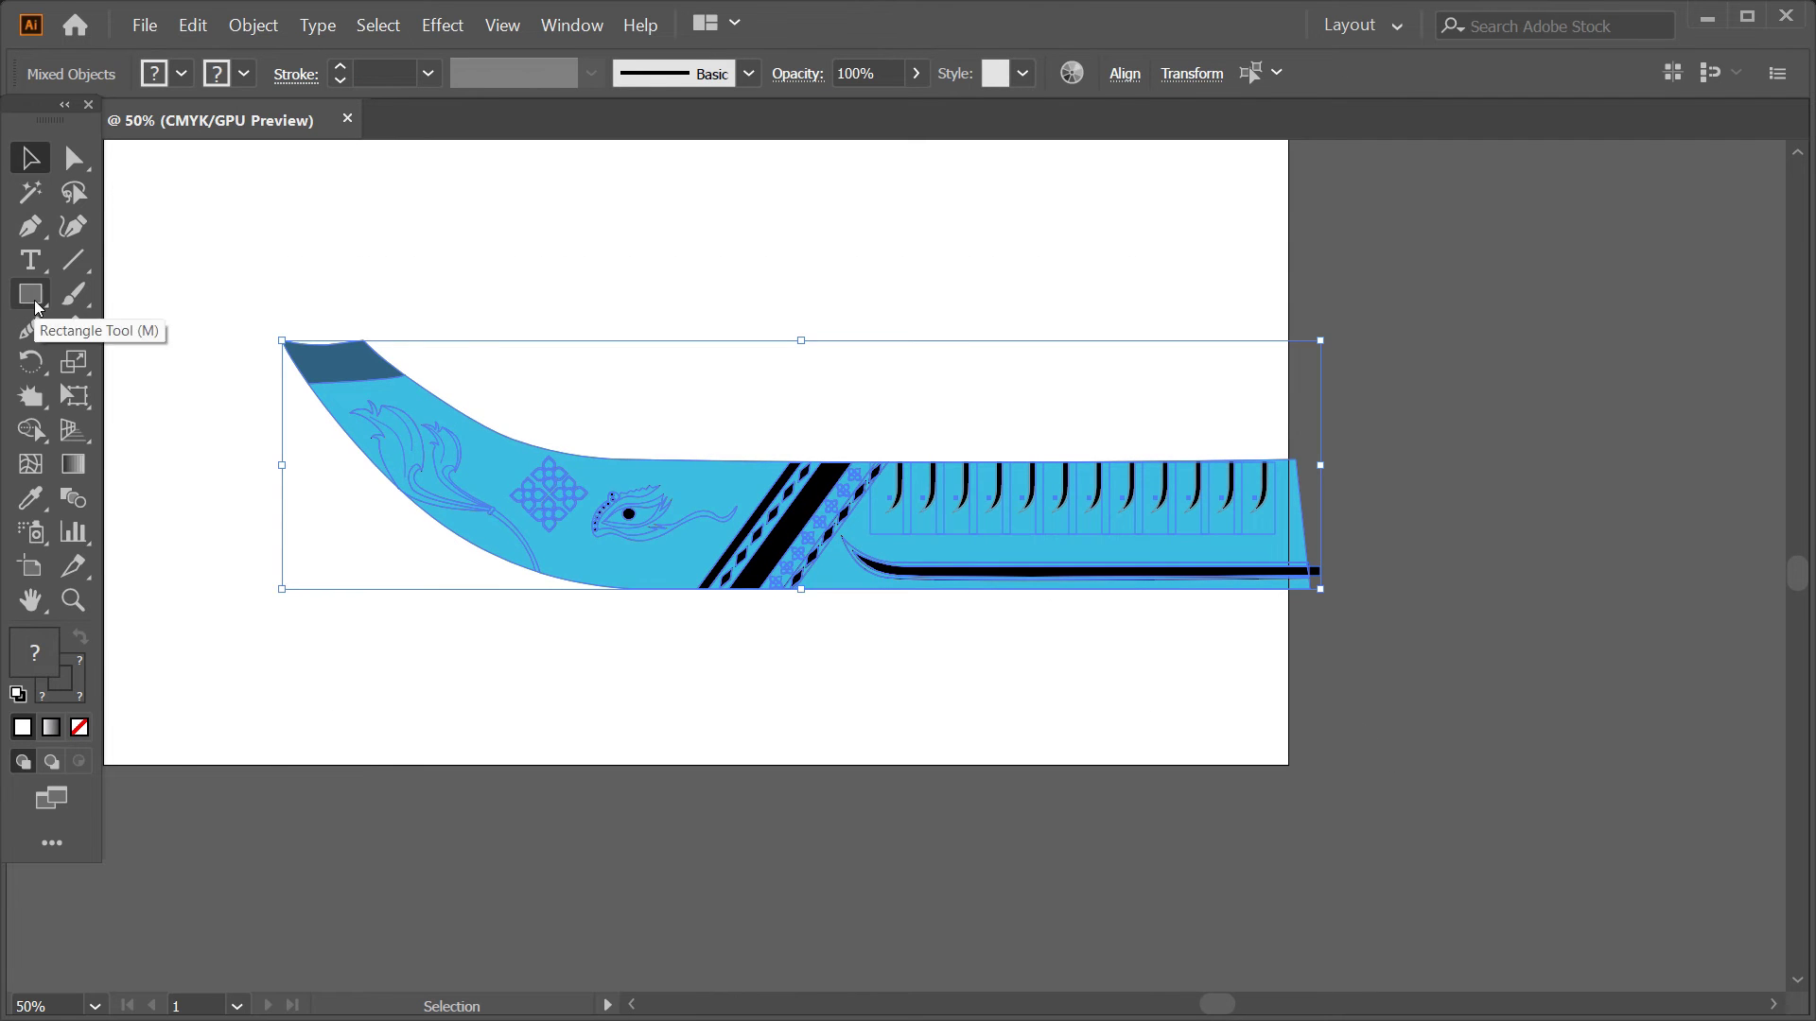
pyautogui.click(509, 536)
pyautogui.hotkey('ctrl', '1')
pyautogui.click(1045, 336)
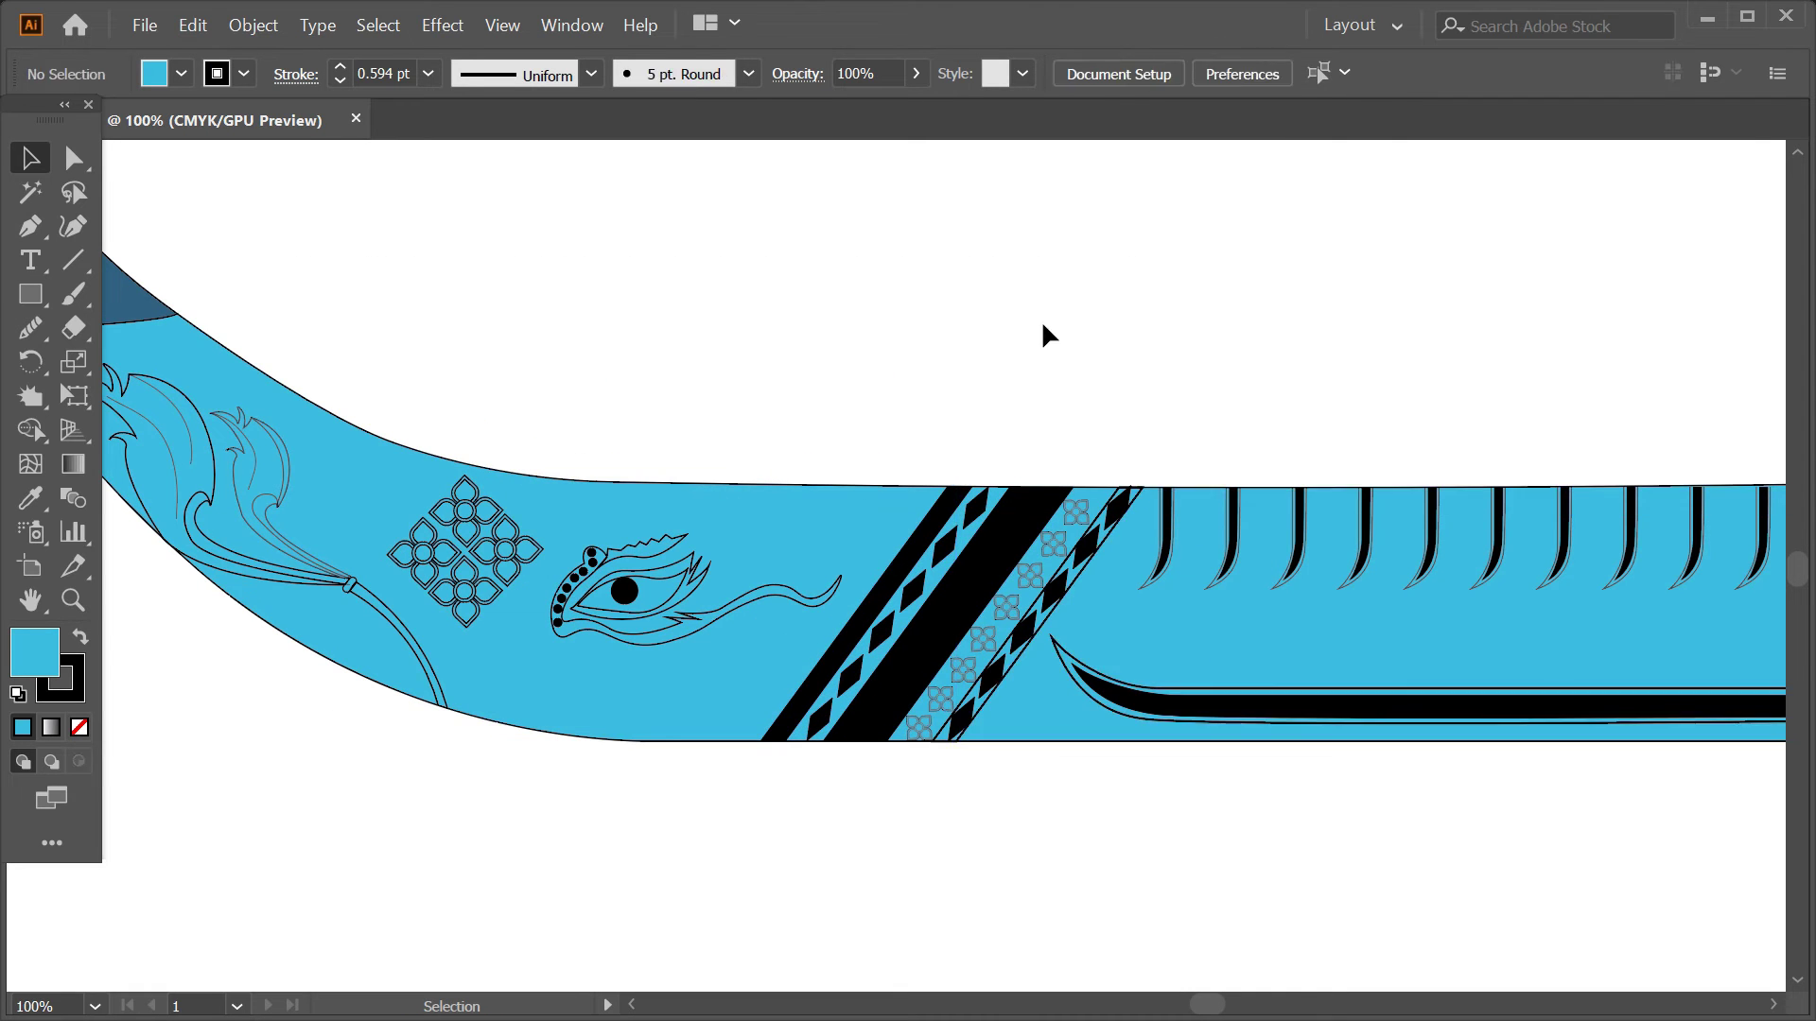
pyautogui.press('g')
pyautogui.click(1103, 610)
pyautogui.hotkey('ctrl', '-')
pyautogui.moveTo(1281, 427); pyautogui.dragTo(1290, 564)
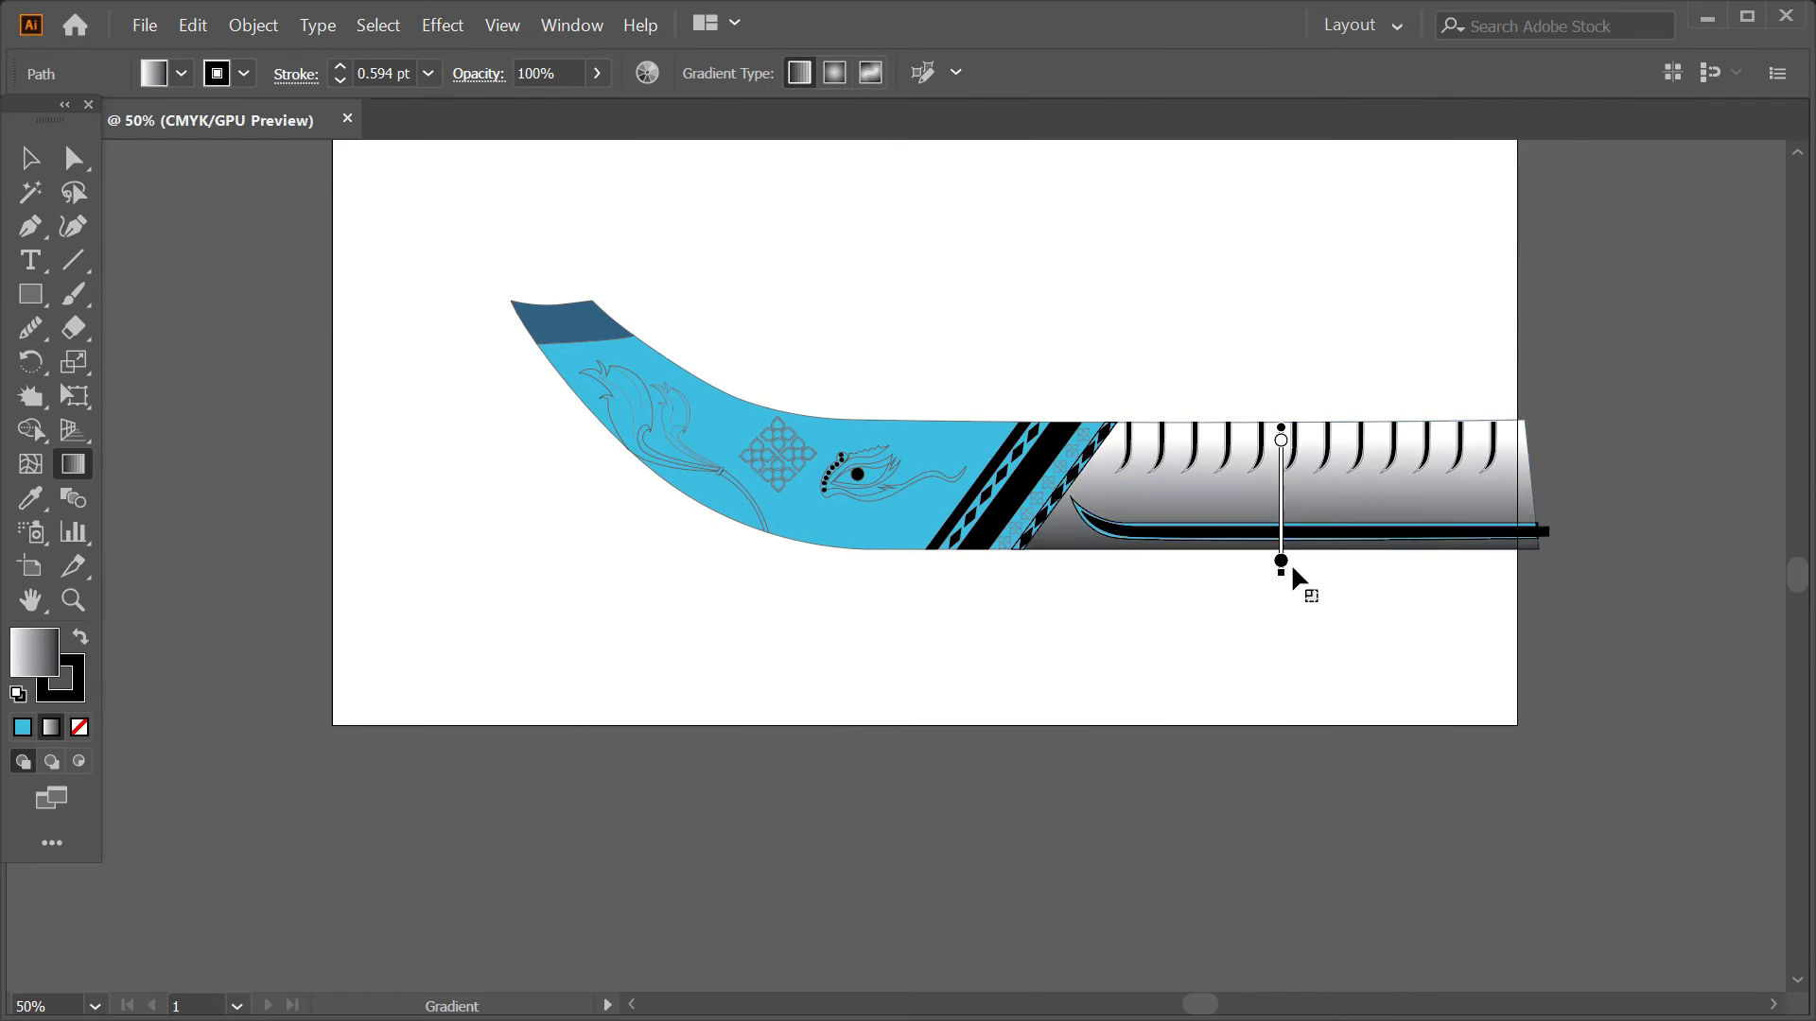
# - Make the gradient's bottom stop red and top stop red-orange, and lower the midpoint
pyautogui.hotkey('ctrl', '+')
pyautogui.hotkey('ctrl', '+')
pyautogui.hotkey('ctrl', '+')
pyautogui.doubleClick(1186, 823)
pyautogui.click(1019, 575)
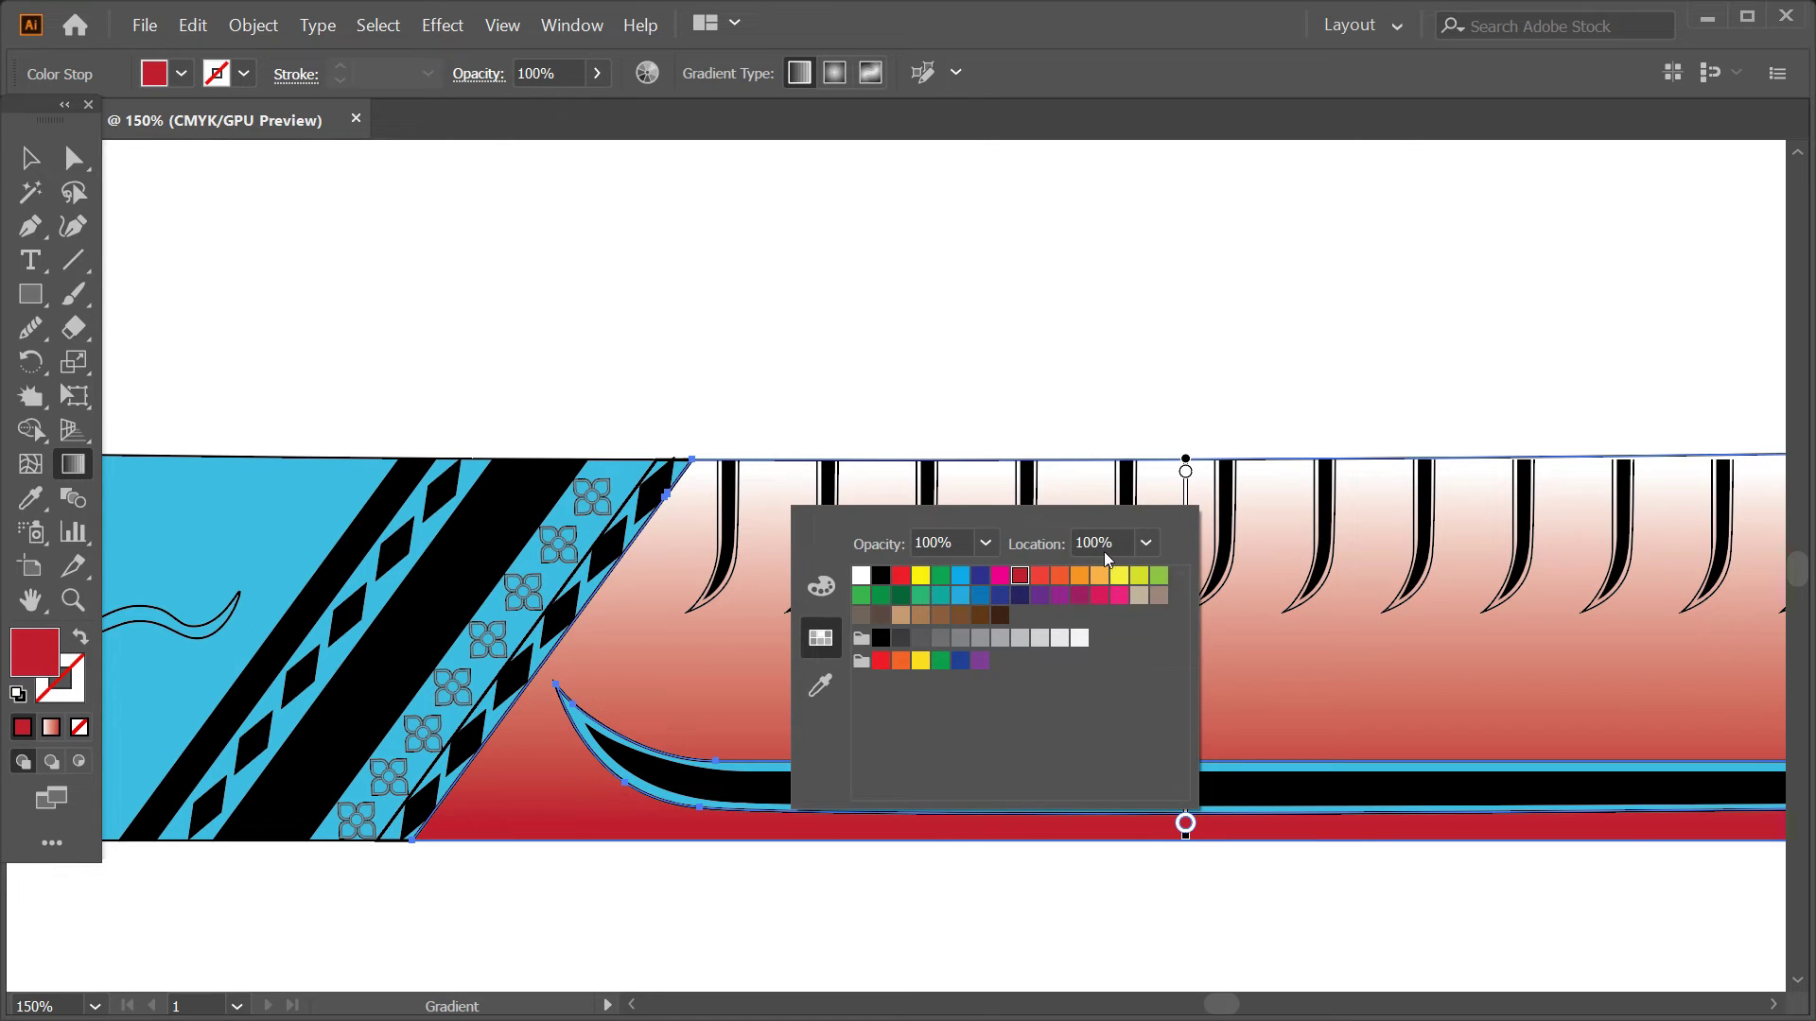
pyautogui.click(1188, 650)
pyautogui.doubleClick(1186, 471)
pyautogui.click(1079, 556)
pyautogui.click(1119, 555)
pyautogui.click(960, 555)
pyautogui.click(1039, 555)
pyautogui.moveTo(1193, 515); pyautogui.dragTo(1193, 544)
# - Leave gradient editing and select the gradient-filled hull section
pyautogui.press('v')
pyautogui.scroll(-3, 709, 526)
pyautogui.scroll(2, 933, 729)
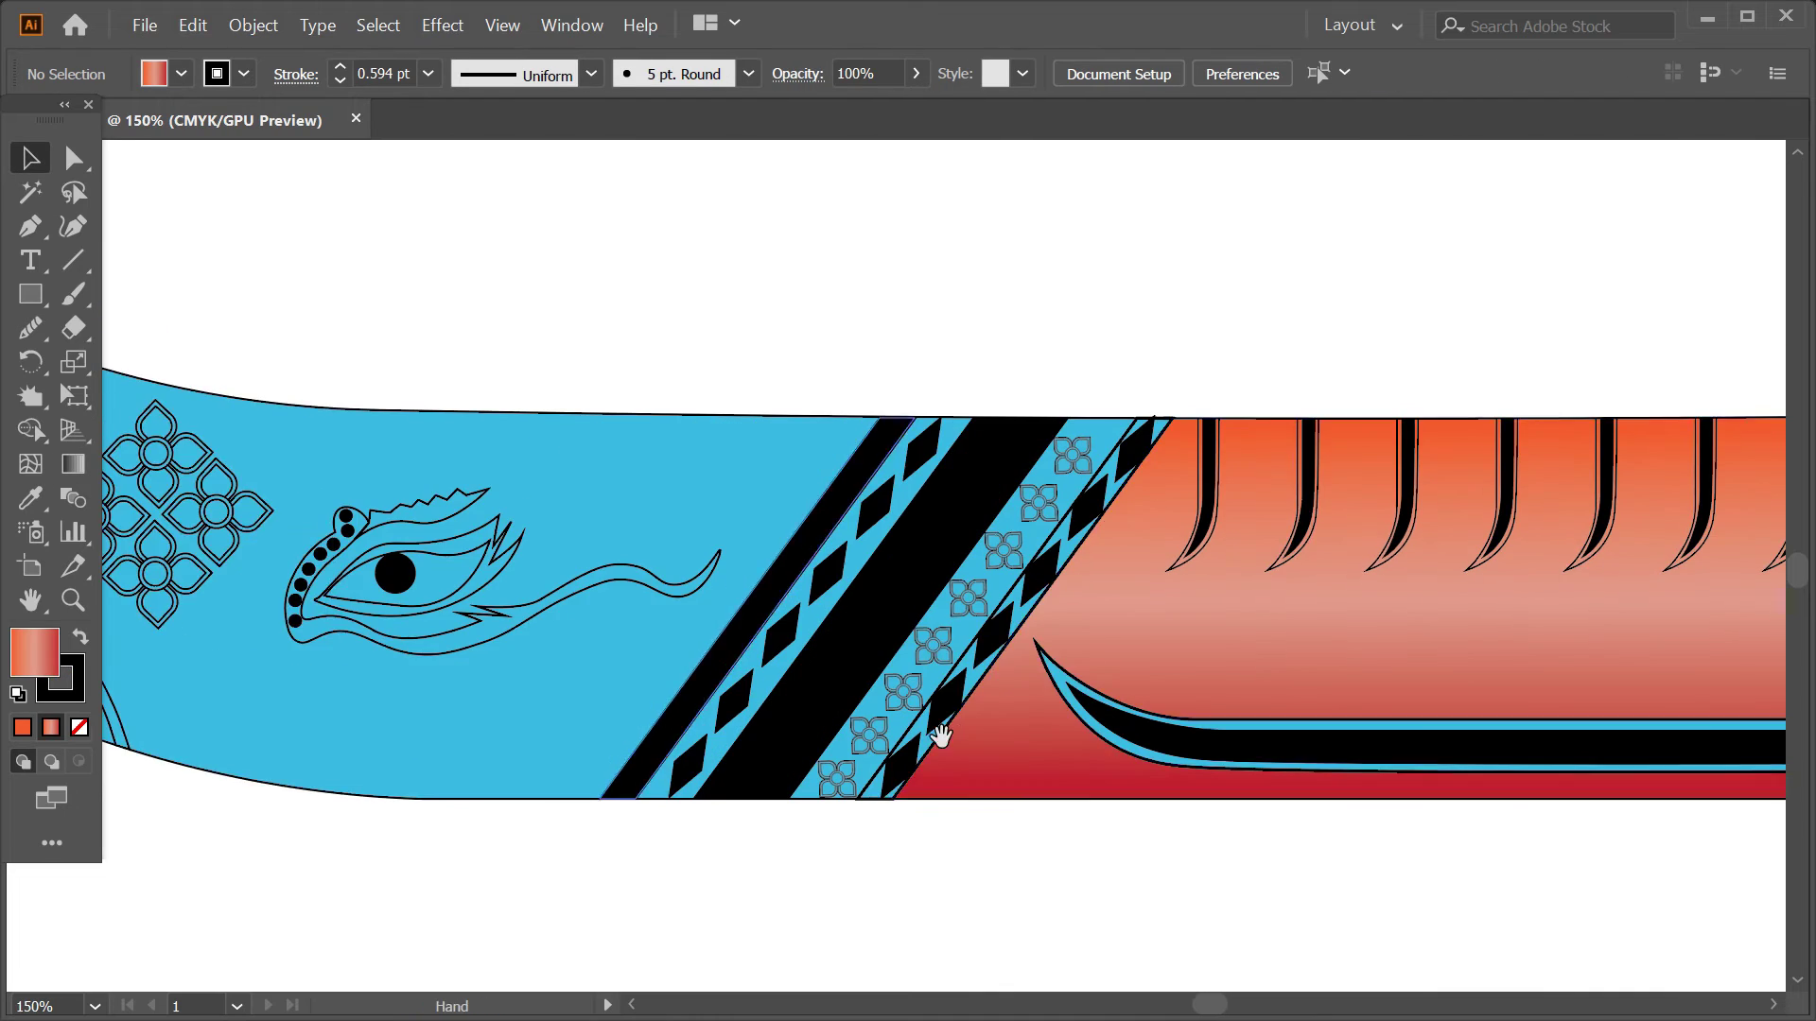
pyautogui.scroll(-3, 995, 777)
pyautogui.scroll(3, 995, 778)
pyautogui.click(1246, 654)
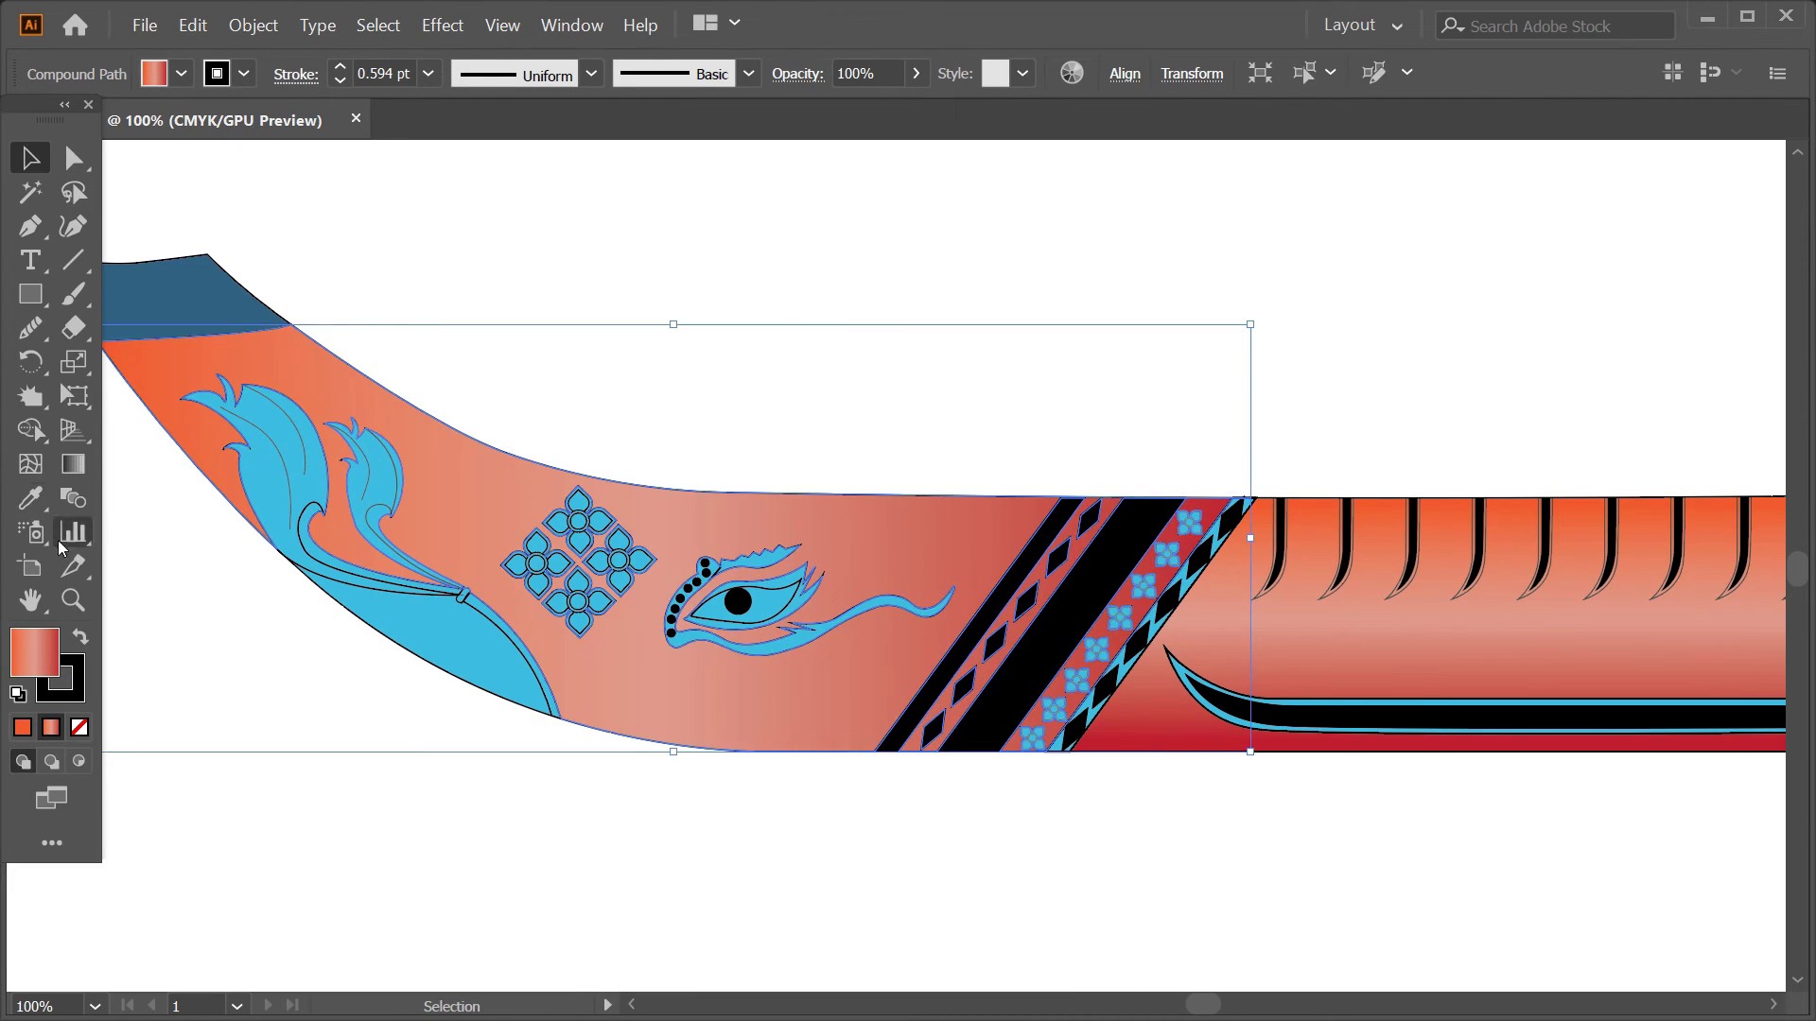
# - Pull the blue eye motif off the hull to inspect it, then undo it back into place
pyautogui.scroll(-2, 571, 436)
pyautogui.scroll(1, 741, 546)
pyautogui.scroll(2, 744, 560)
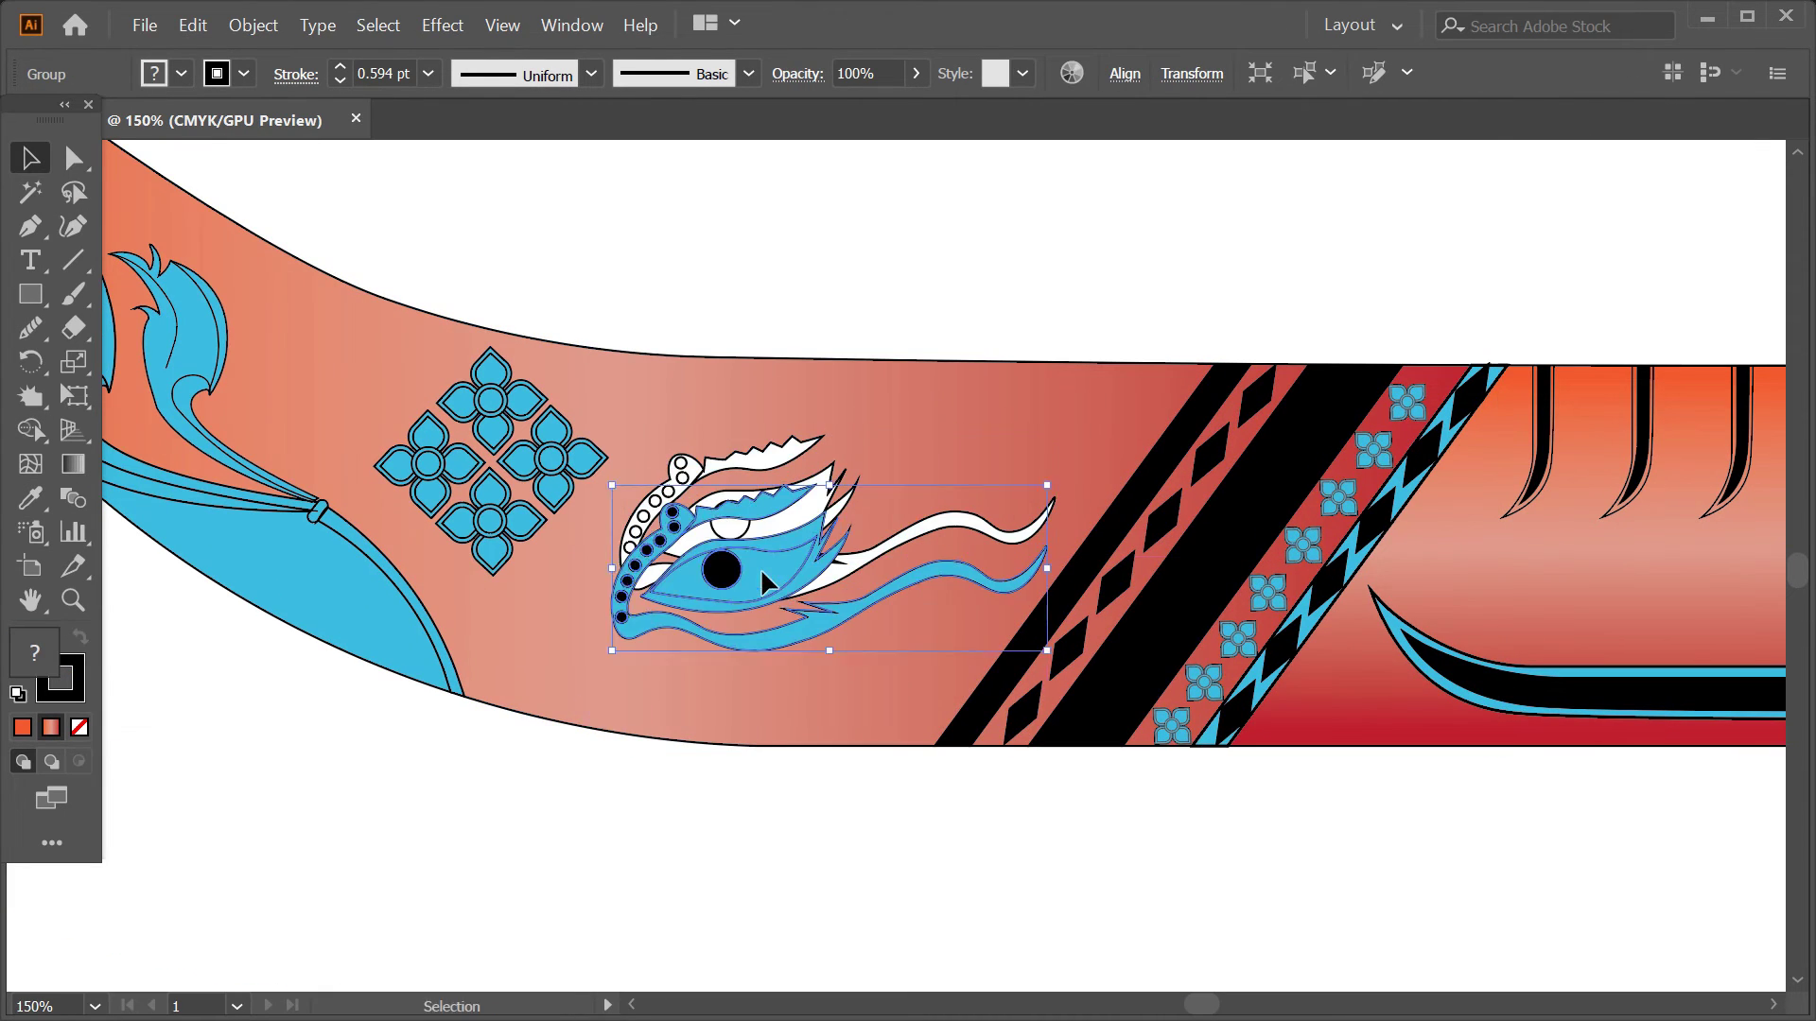
pyautogui.moveTo(763, 575); pyautogui.dragTo(669, 906)
pyautogui.scroll(-2, 1052, 853)
pyautogui.hscroll(-2, 1051, 853)
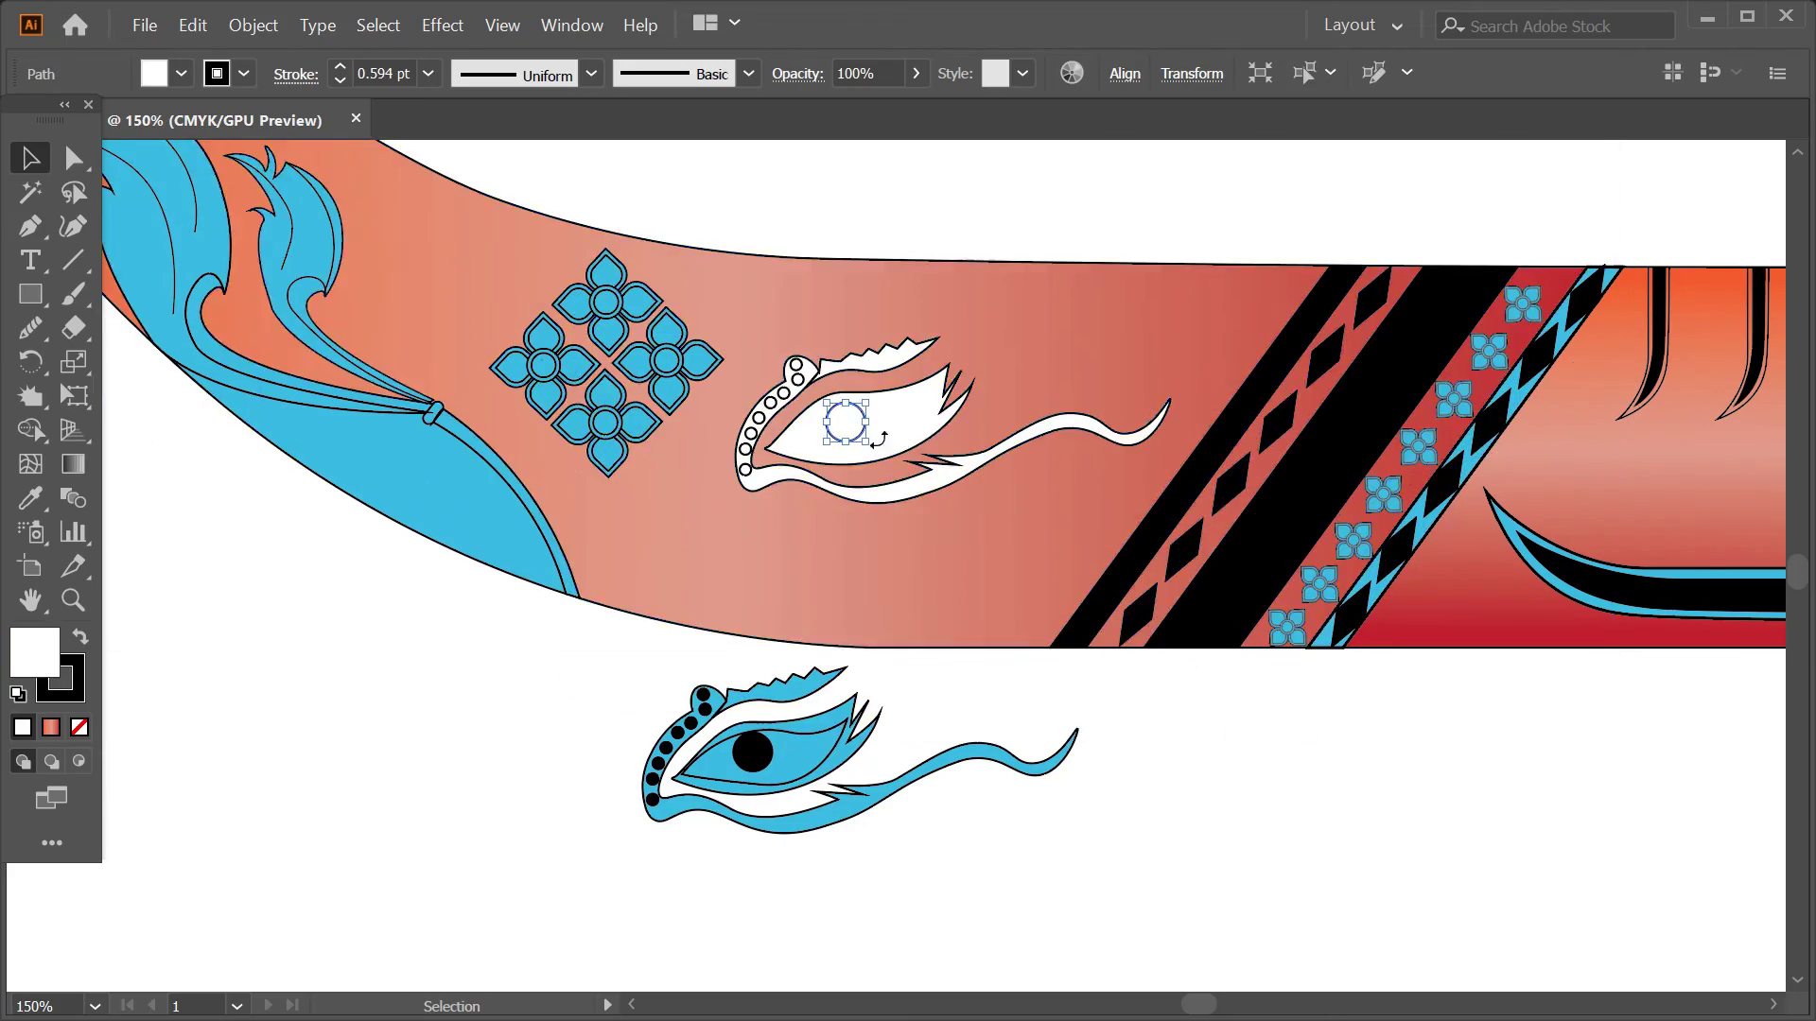
pyautogui.click(180, 72)
pyautogui.click(20, 128)
pyautogui.click(1216, 823)
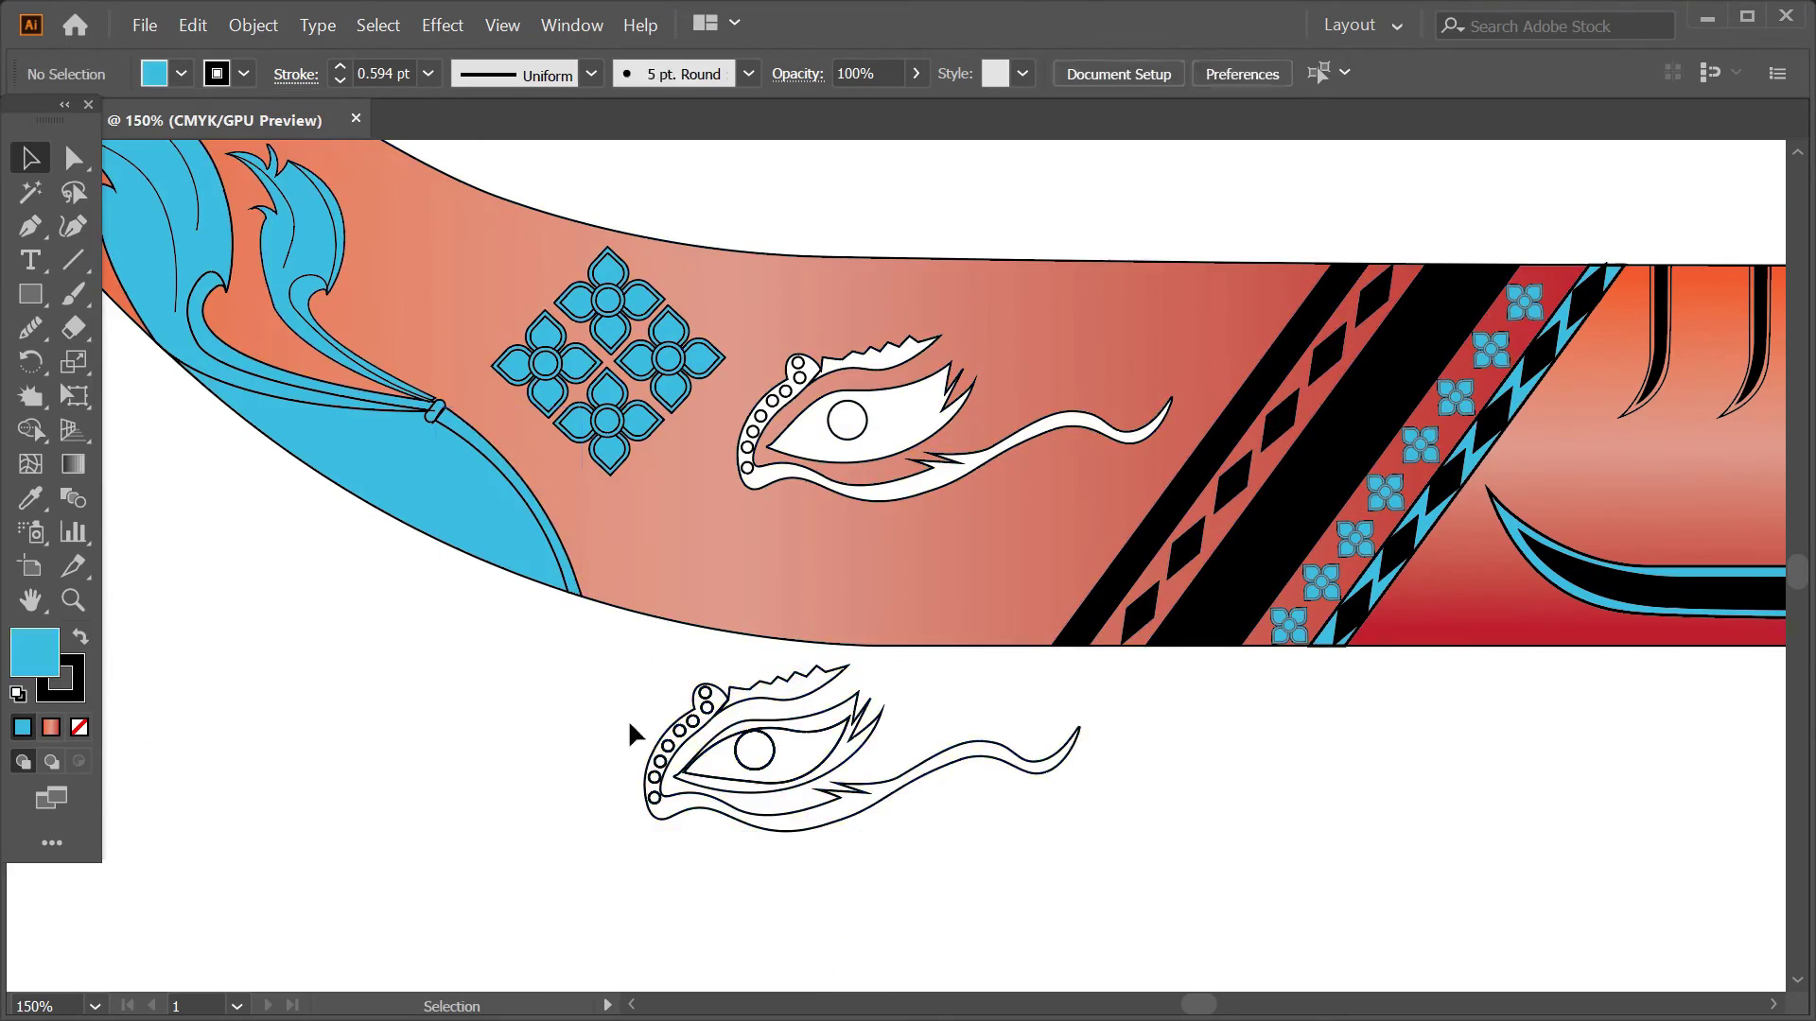
pyautogui.hotkey('ctrl', 'z')
pyautogui.hotkey('ctrl', 'z')
# - Remove the light-blue fill from a piece of the flower motif
pyautogui.click(666, 374)
pyautogui.click(181, 73)
pyautogui.click(20, 128)
pyautogui.scroll(3, 656, 498)
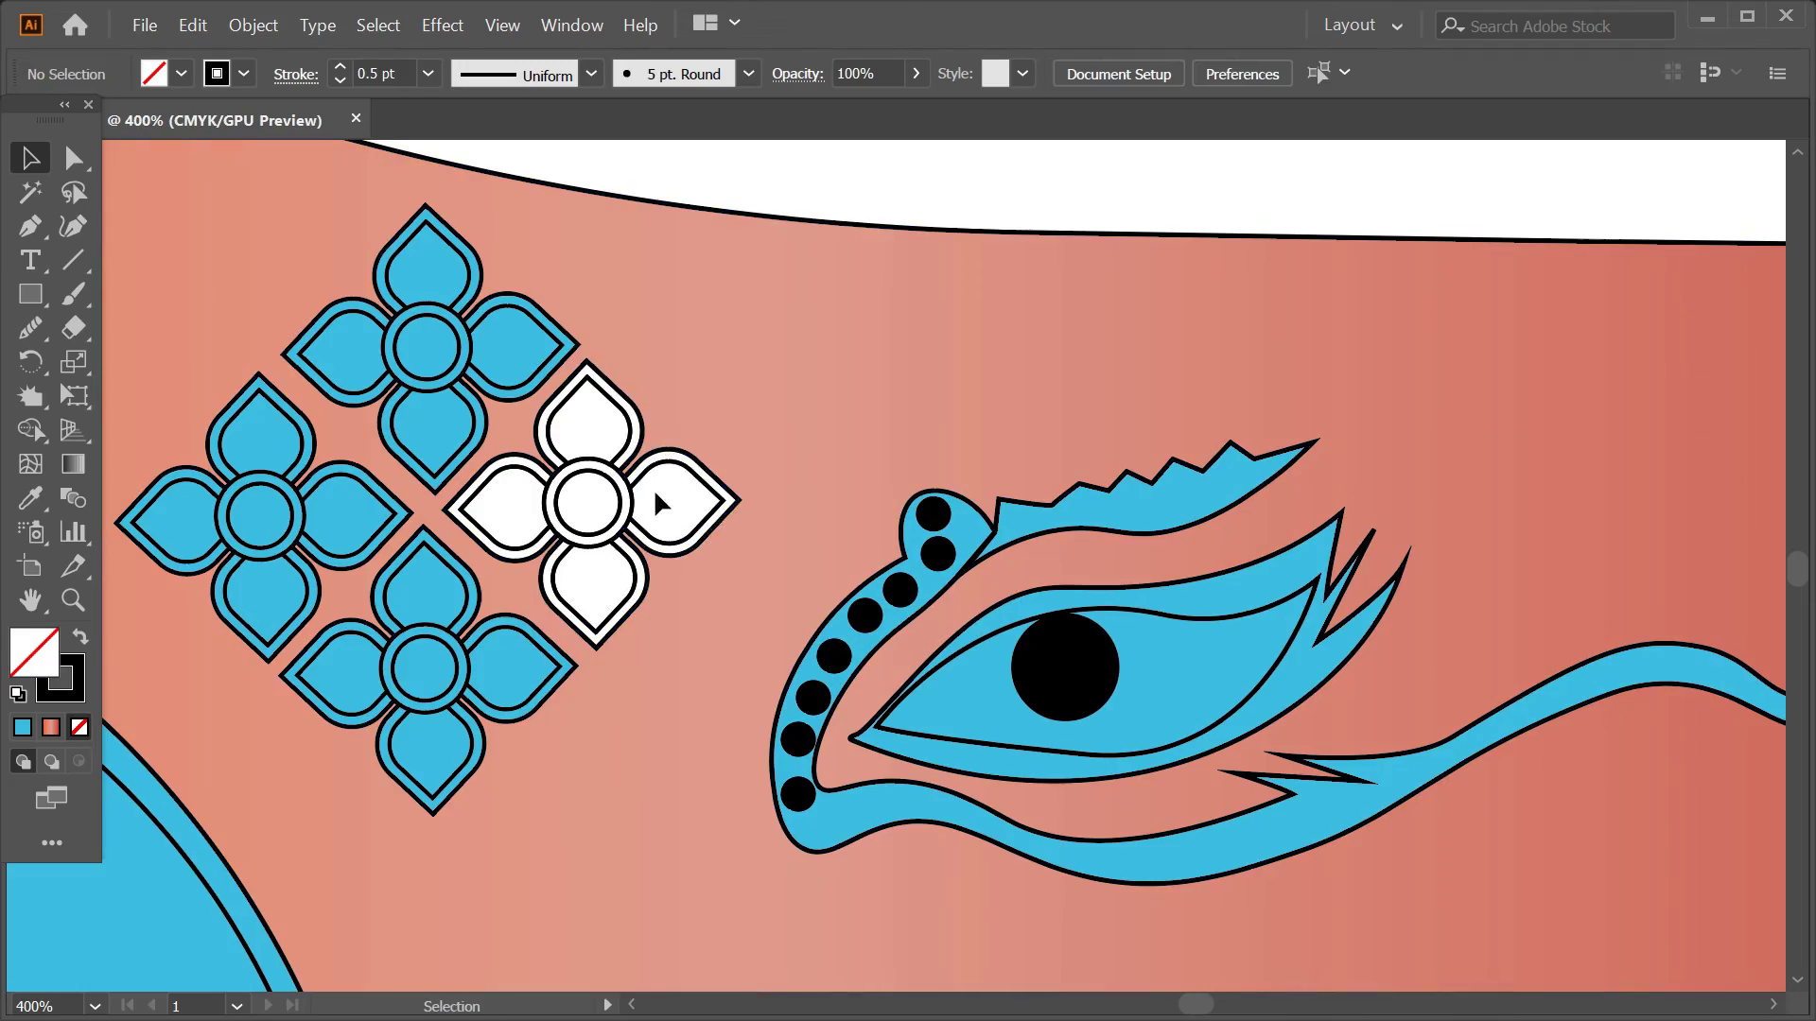
pyautogui.scroll(-2, 662, 359)
pyautogui.scroll(-2, 287, 369)
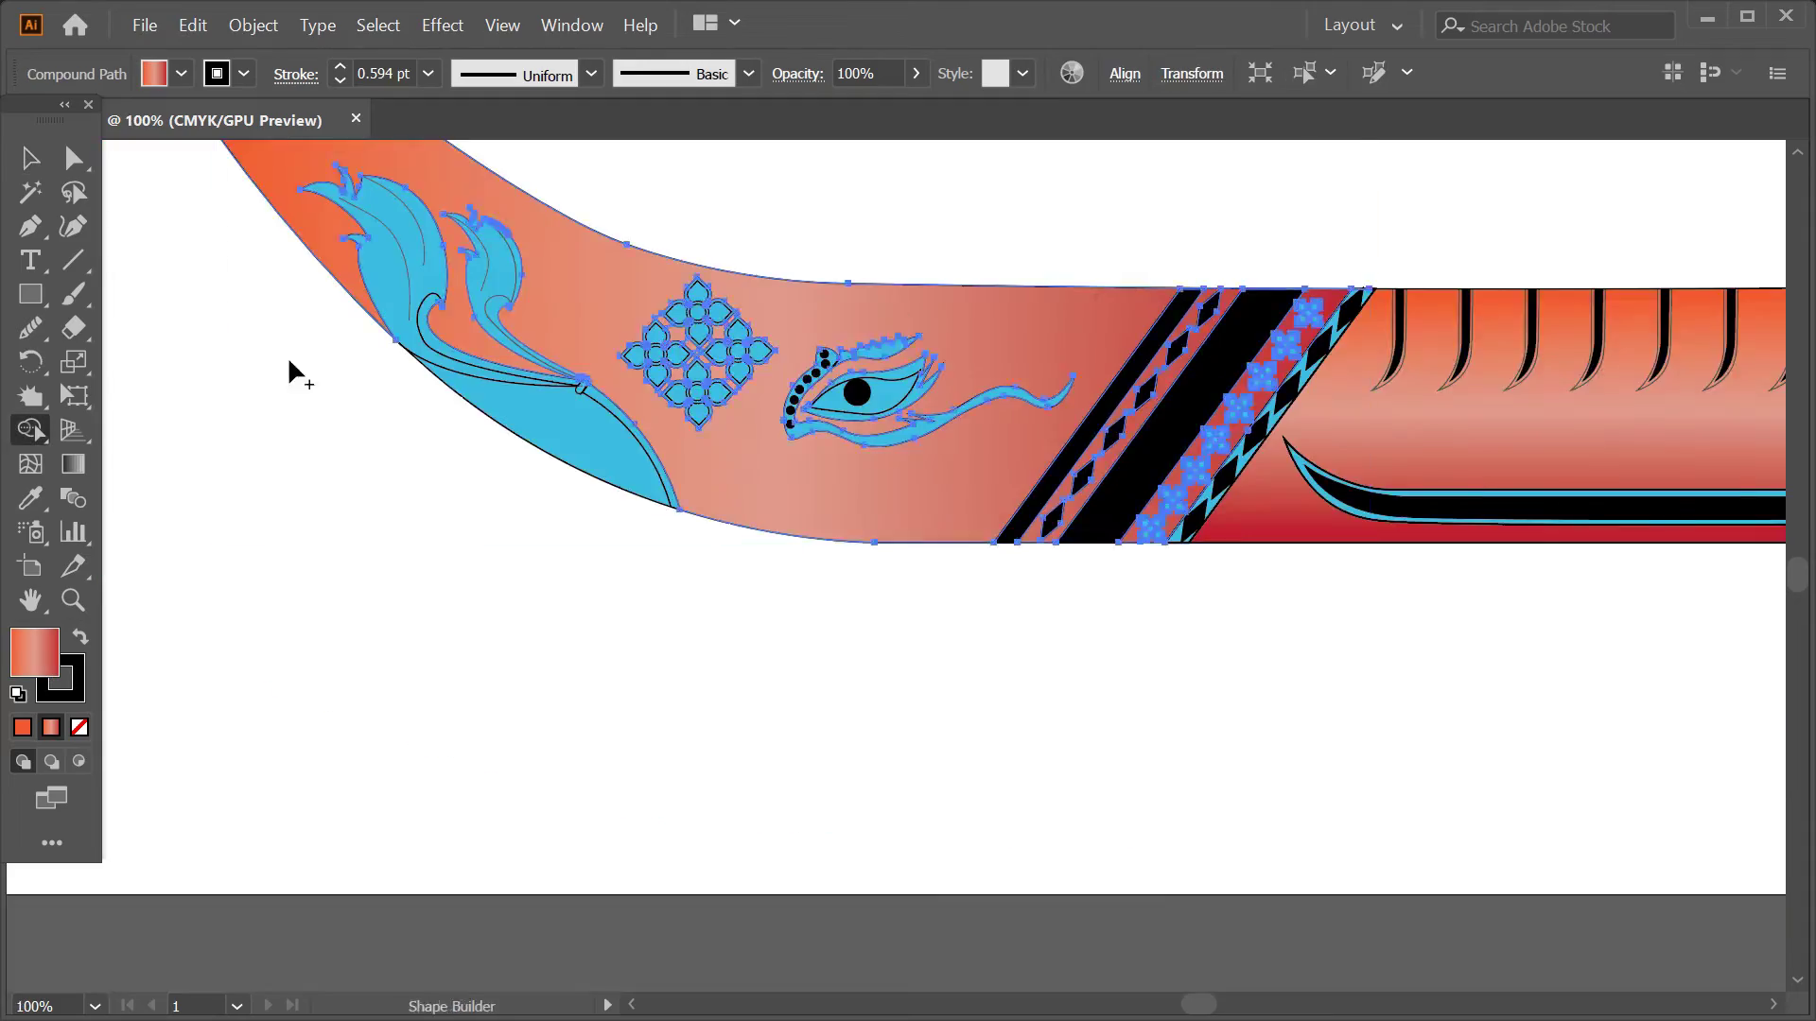
pyautogui.scroll(-3, 237, 397)
# - Select all the boat artwork and merge the leaf fronds into the hull's red-orange gradient
pyautogui.hotkey('ctrl', 'a')
pyautogui.scroll(4, 442, 536)
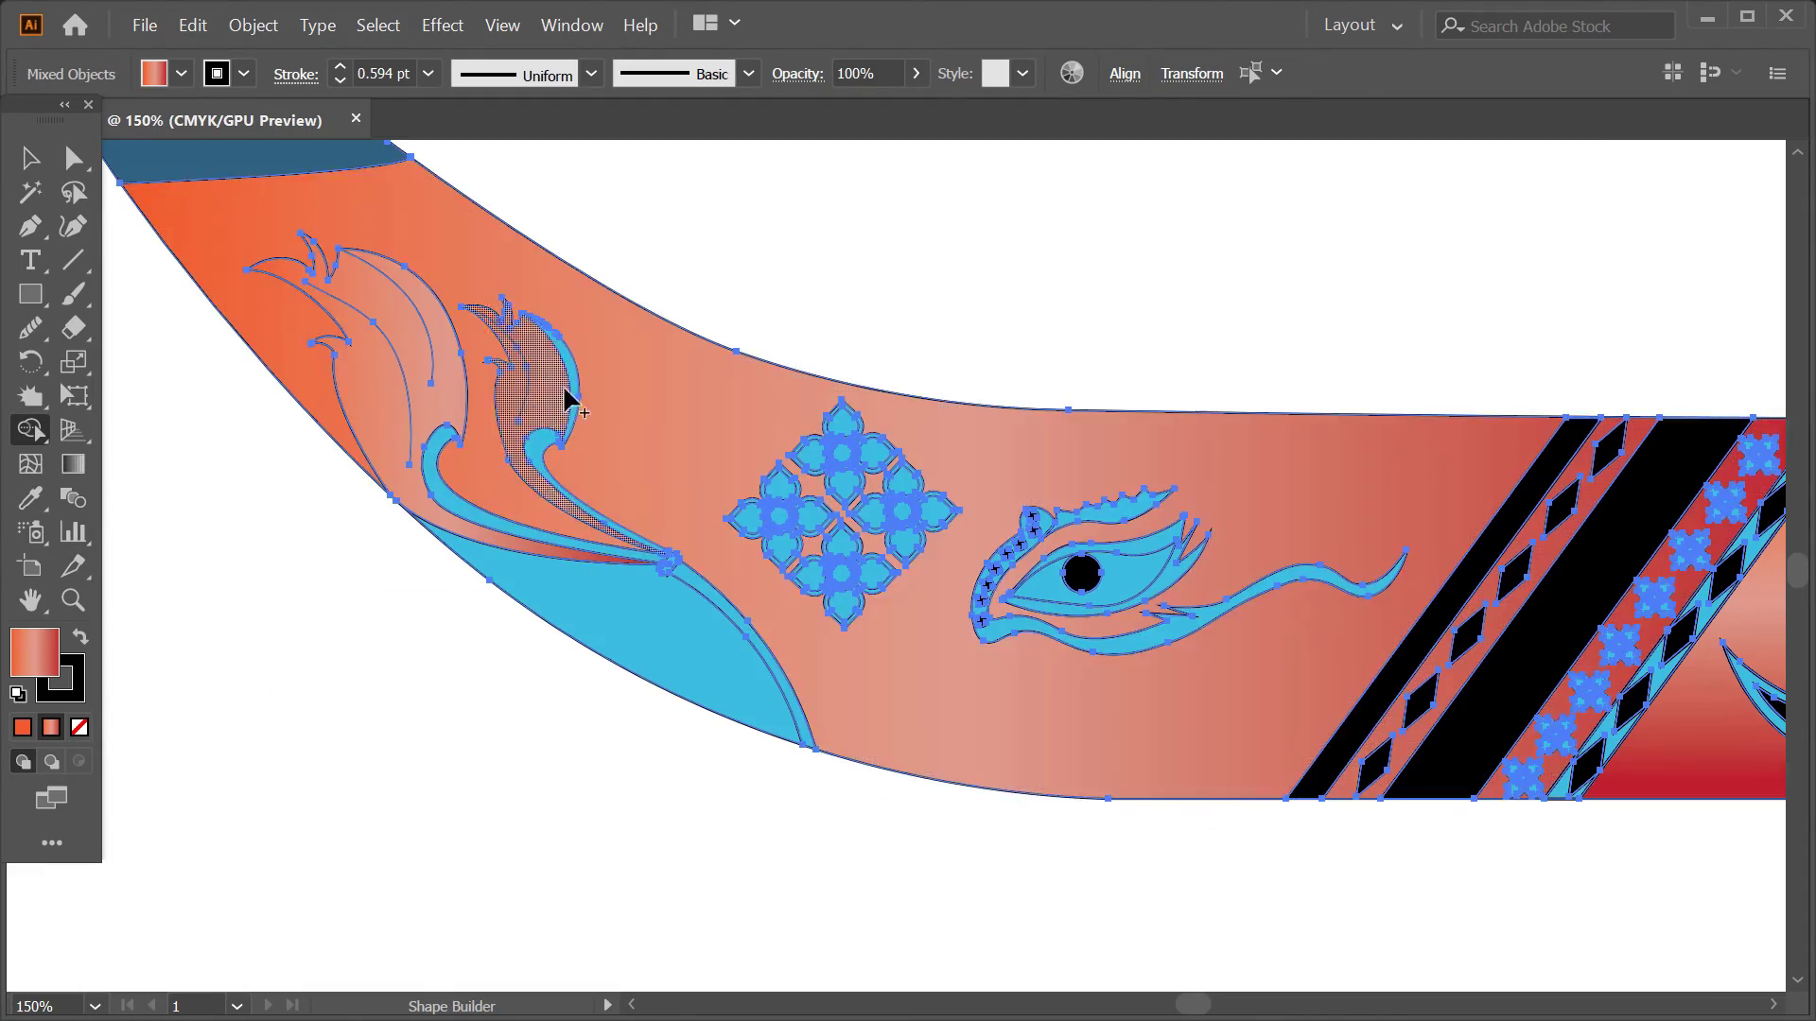
pyautogui.press('v')
pyautogui.click(785, 292)
pyautogui.scroll(-2, 825, 359)
pyautogui.hotkey('ctrl', 'a')
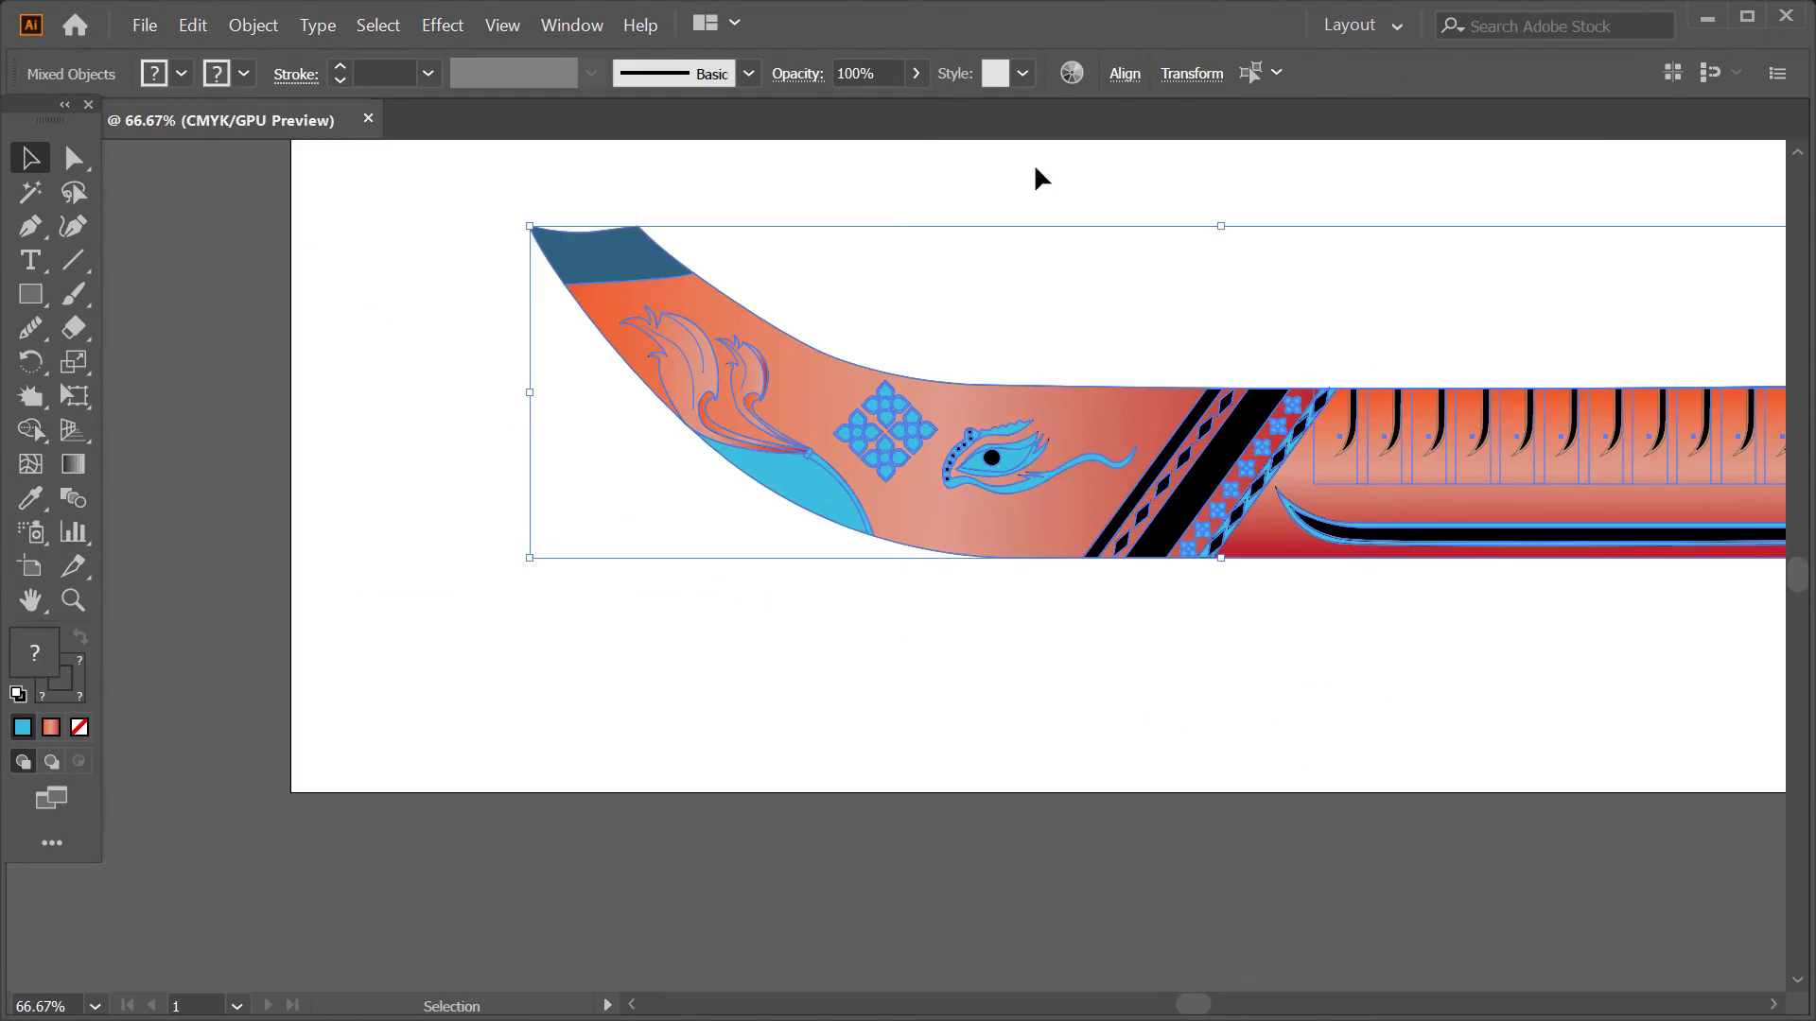
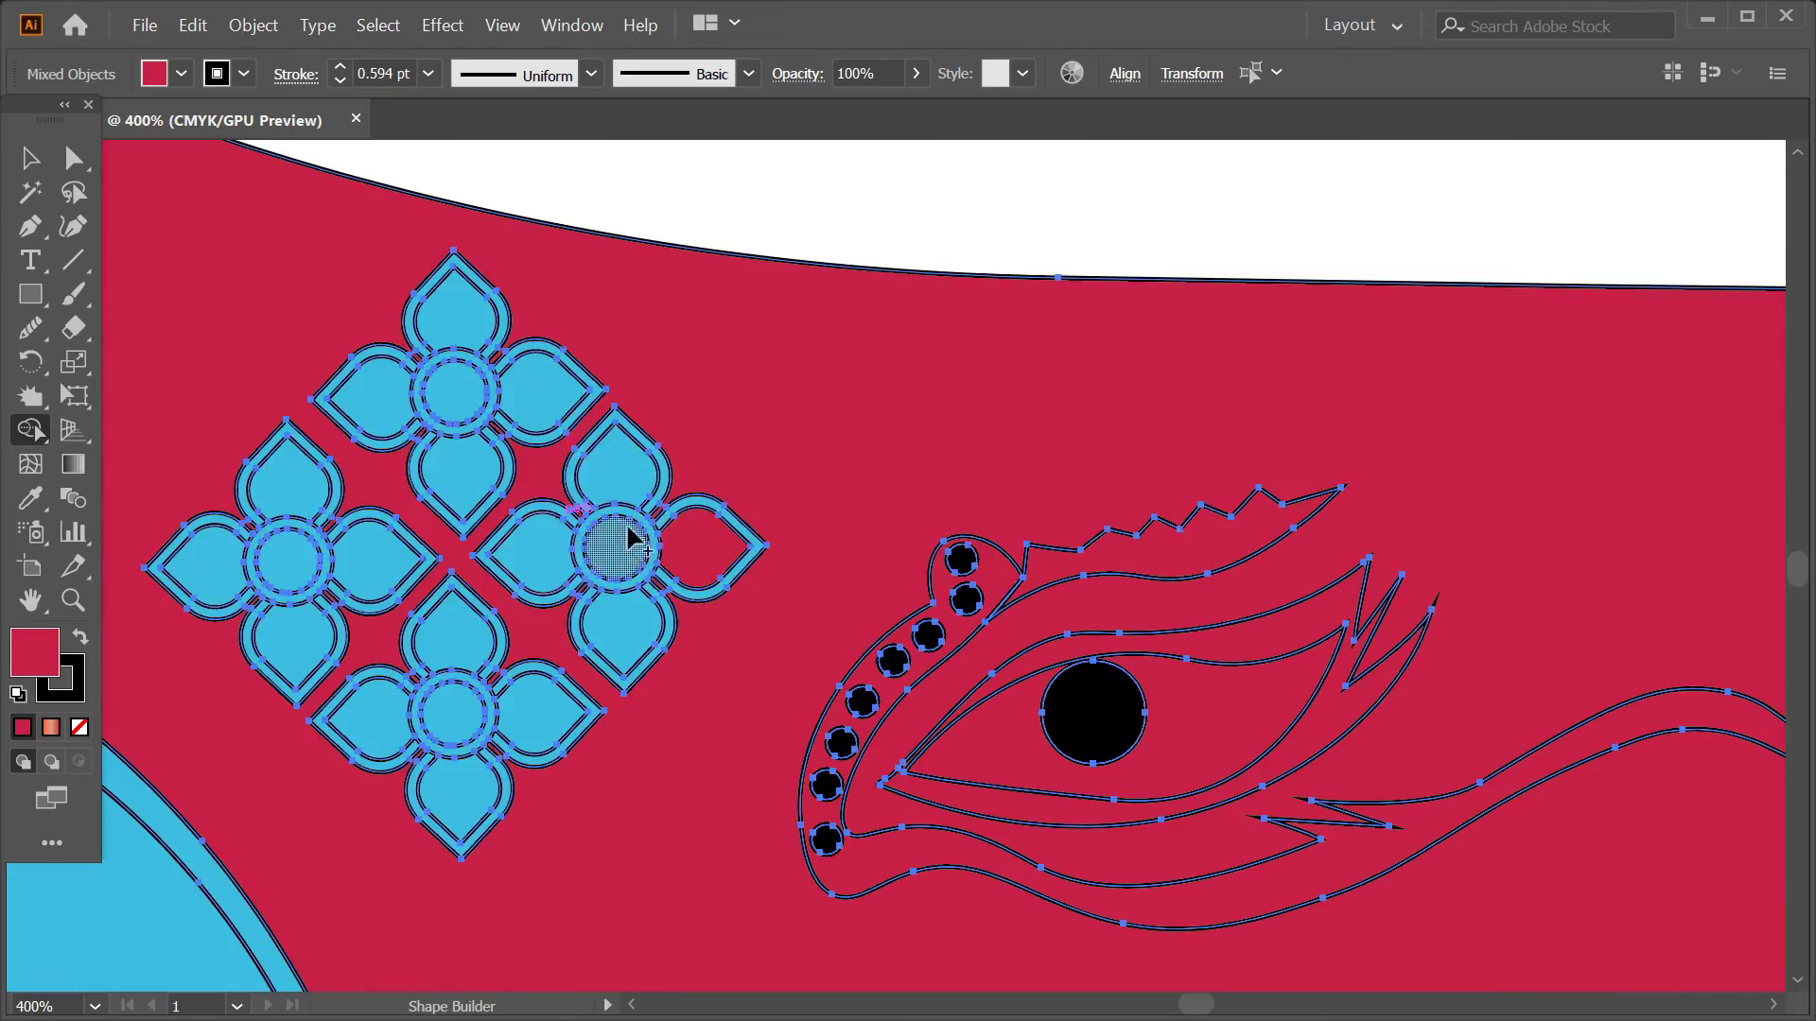
# - Fill the right flower's centre and petals red with the Shape Builder
pyautogui.click(629, 541)
pyautogui.scroll(1, 629, 541)
pyautogui.scroll(1, 568, 473)
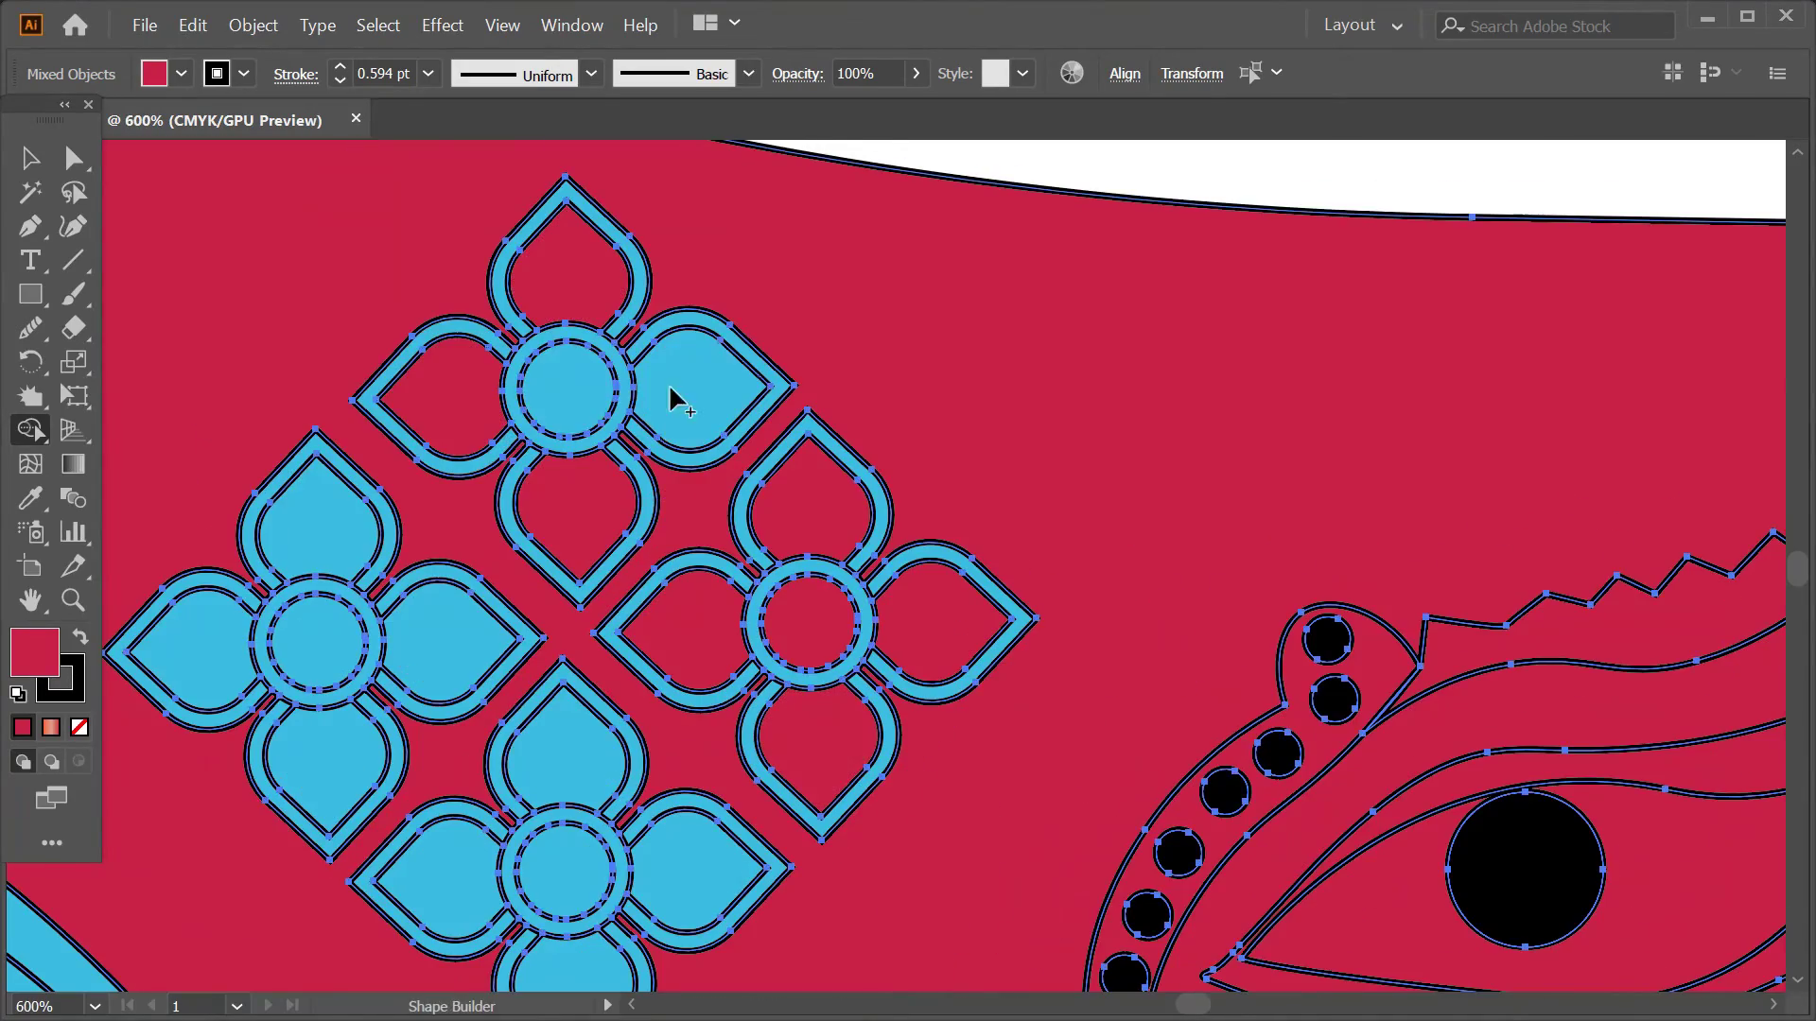
pyautogui.scroll(-5, 586, 863)
pyautogui.scroll(8, 1135, 558)
pyautogui.scroll(-2, 1135, 557)
pyautogui.scroll(-4, 1226, 486)
pyautogui.scroll(-5, 892, 337)
pyautogui.scroll(6, 1075, 690)
pyautogui.scroll(-2, 1172, 416)
pyautogui.scroll(-2, 883, 677)
pyautogui.scroll(2, 803, 629)
pyautogui.scroll(-5, 803, 629)
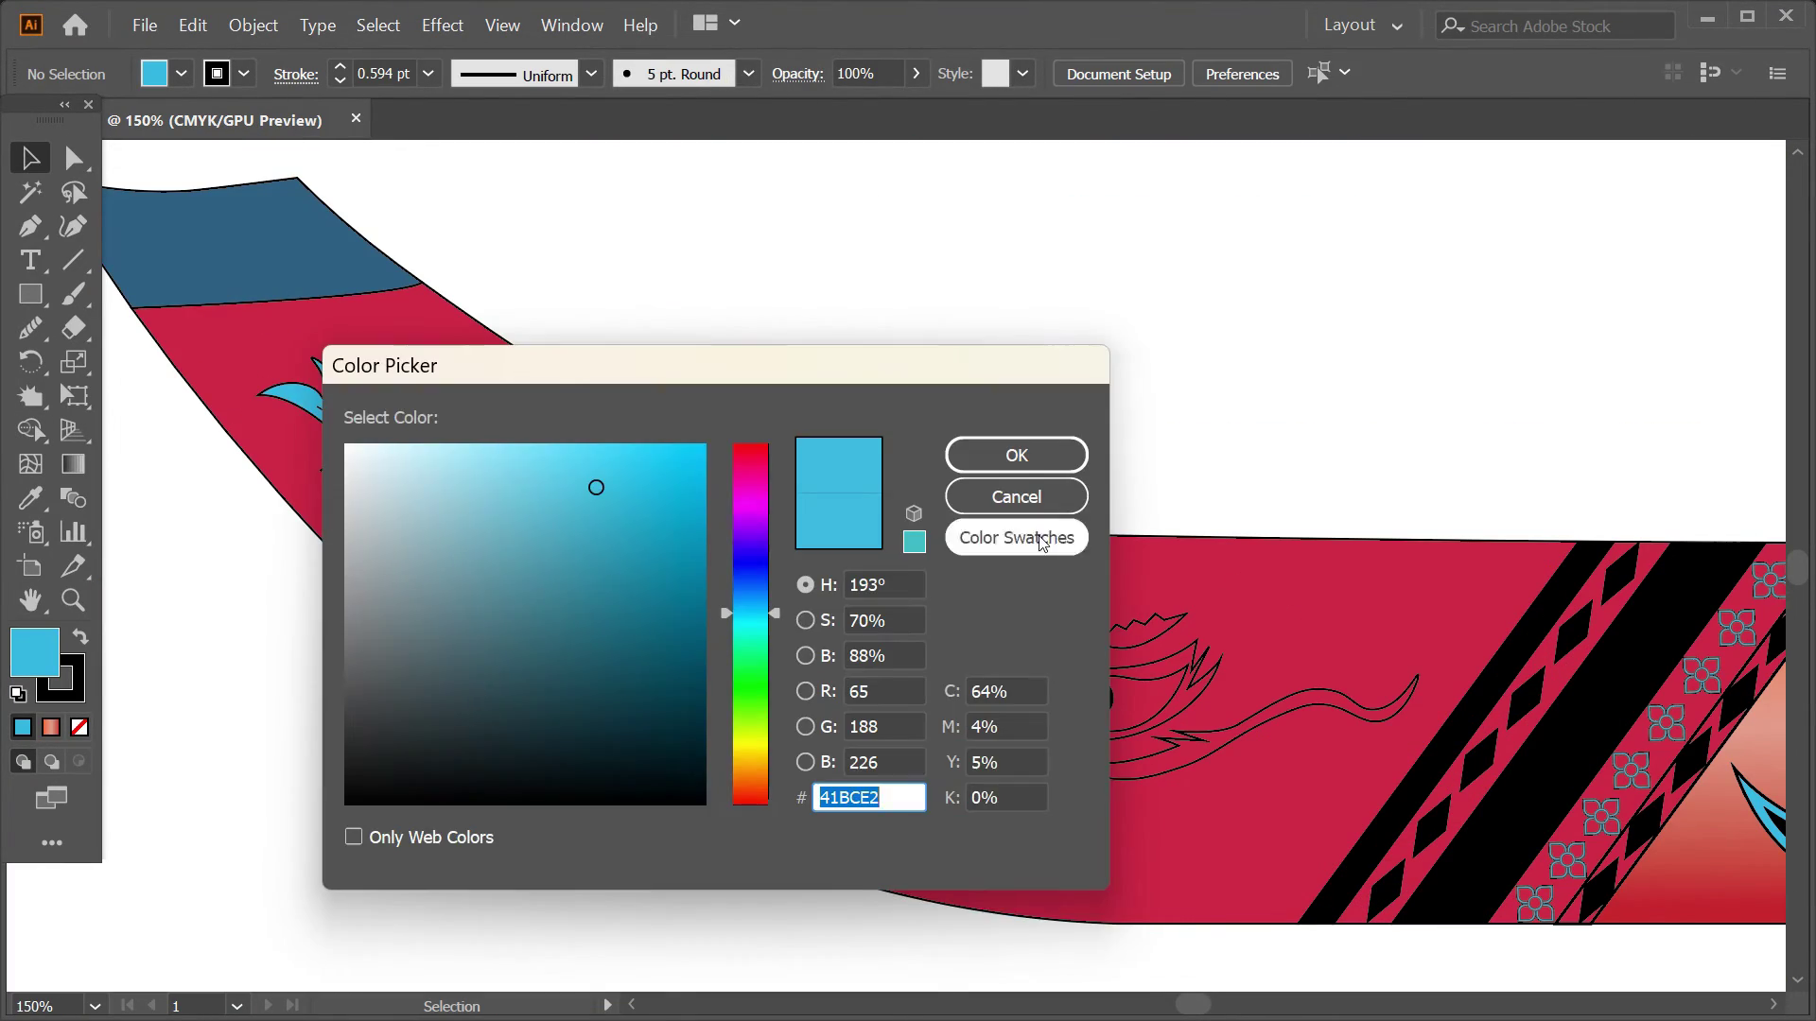
# - Give the first blue feather a Freeform gradient
pyautogui.press('Return')
pyautogui.click(65, 464)
pyautogui.click(869, 72)
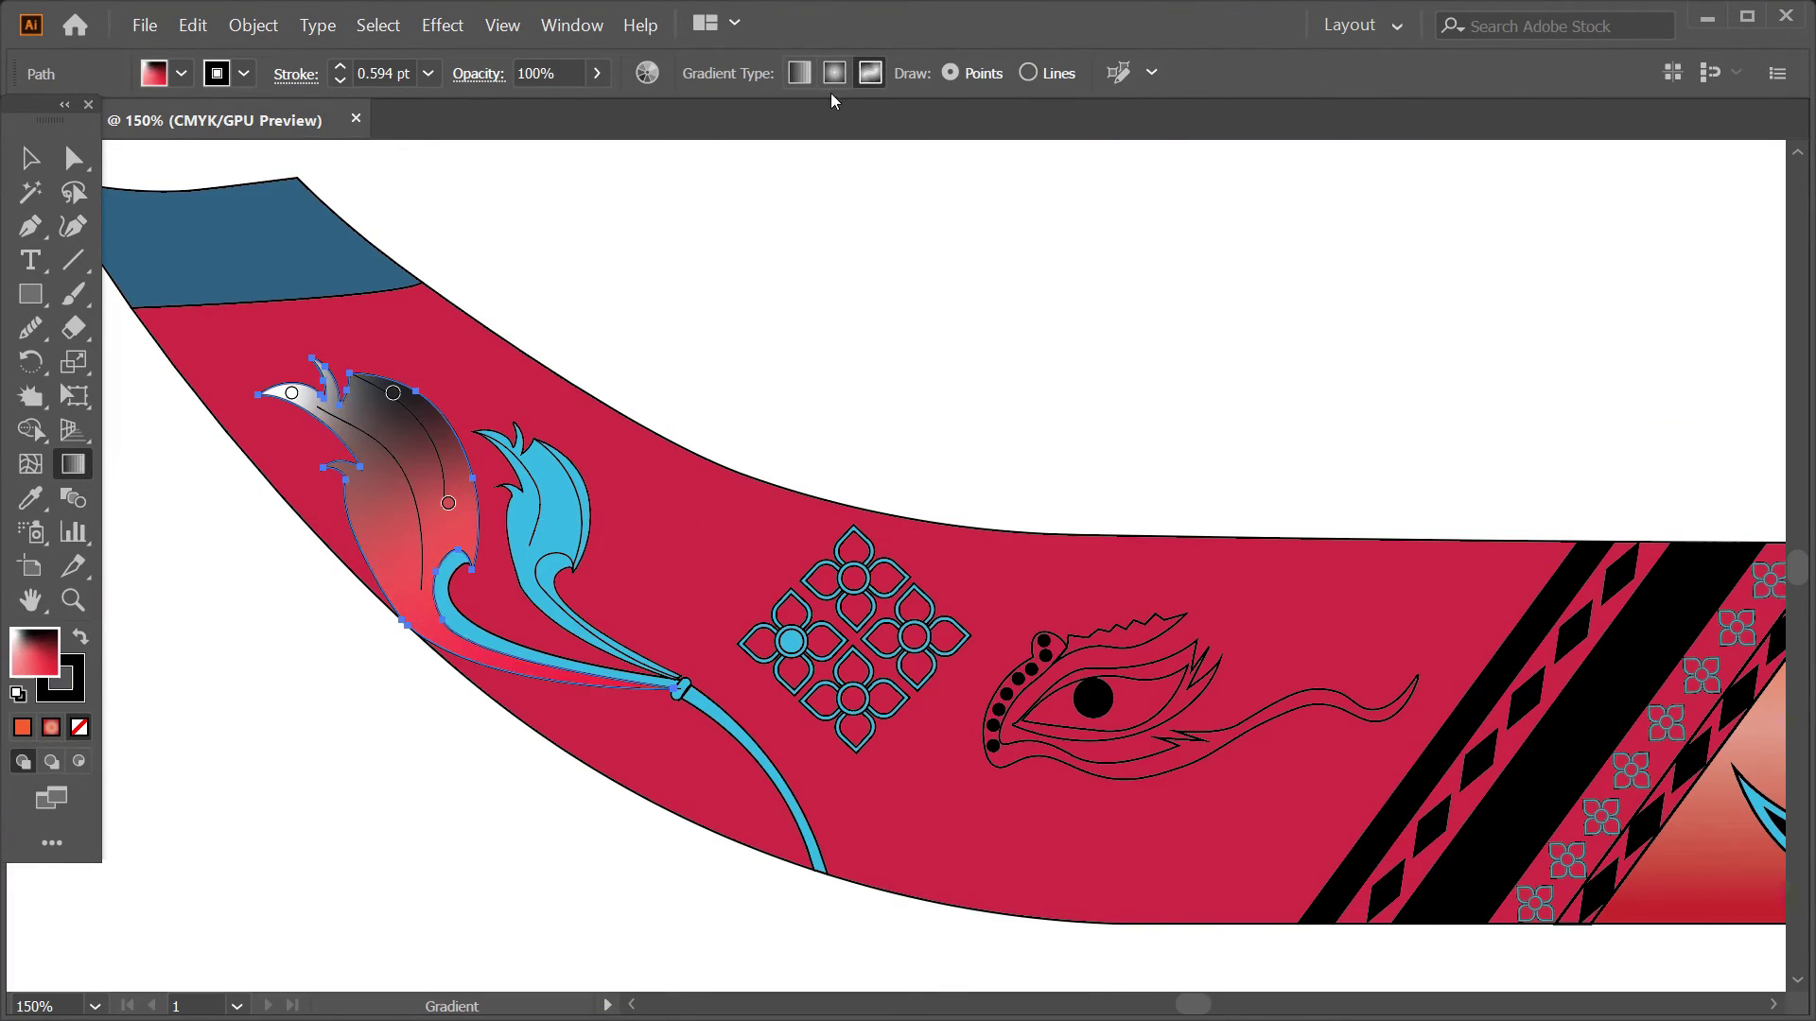
# - Reposition and recolour the first feather's gradient points, adding a new red point
pyautogui.scroll(1, 404, 435)
pyautogui.moveTo(464, 521); pyautogui.dragTo(365, 506)
pyautogui.moveTo(403, 430); pyautogui.dragTo(449, 448)
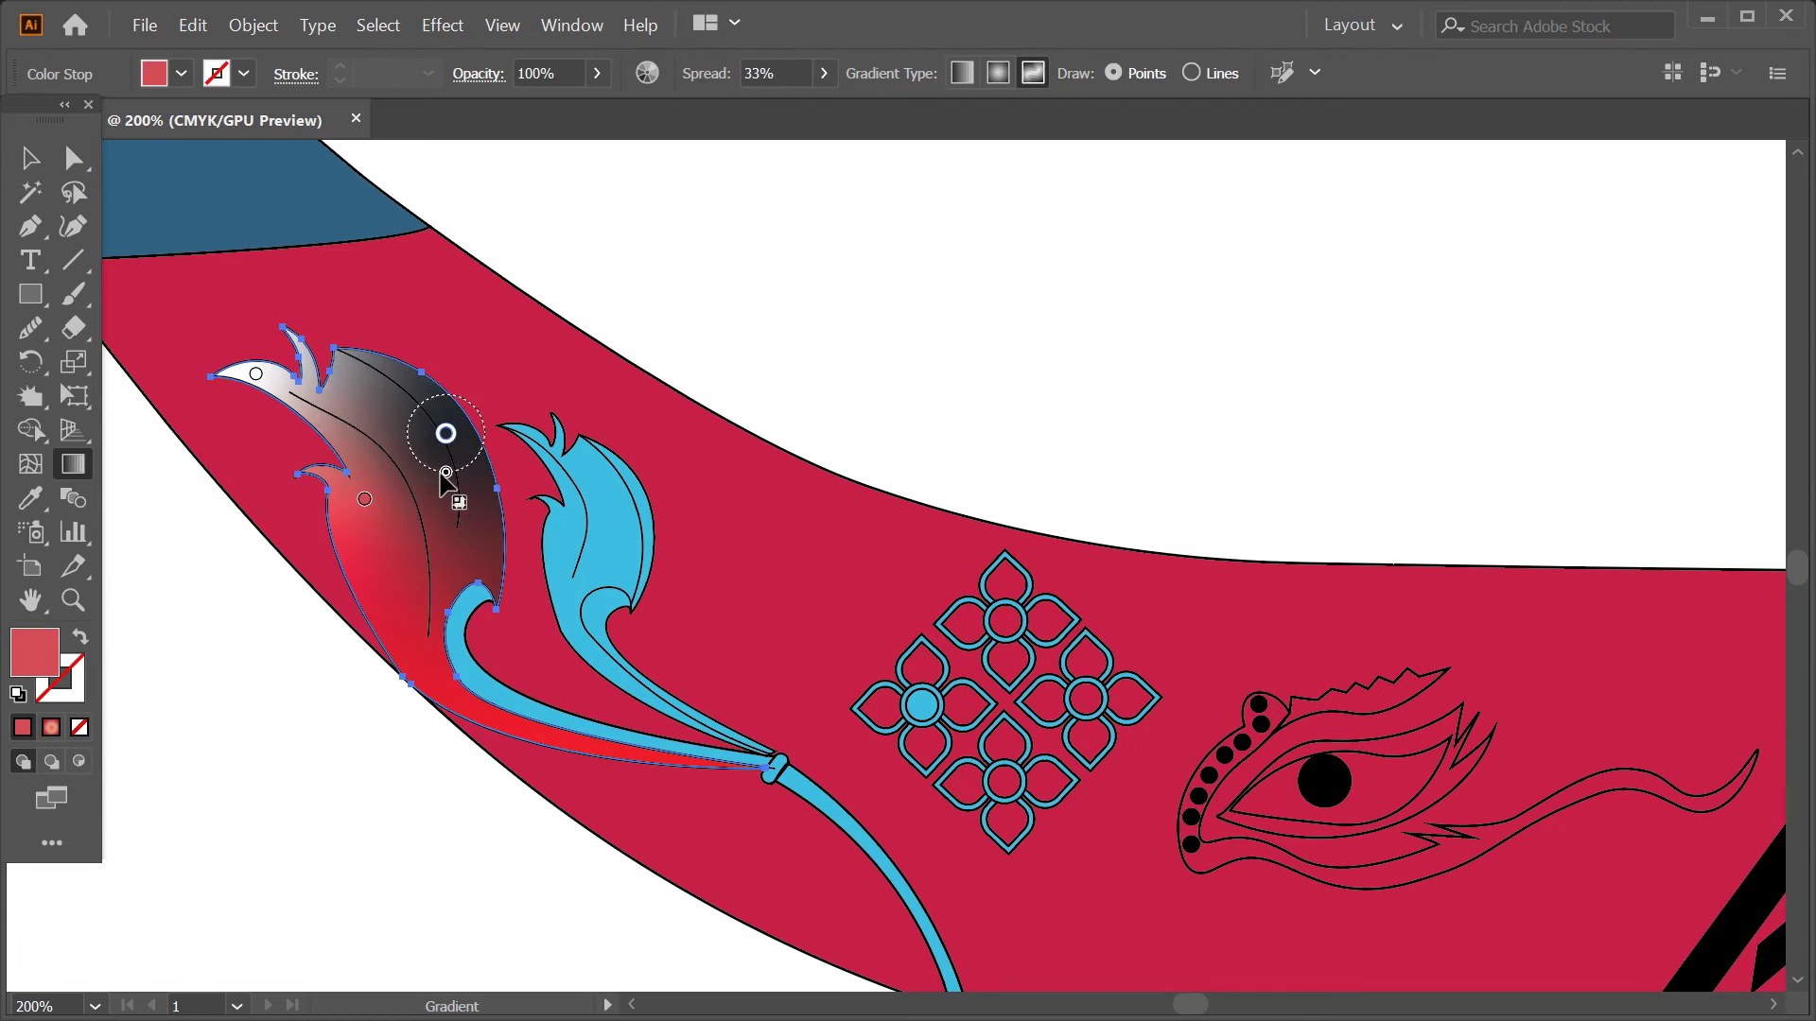
pyautogui.click(370, 531)
pyautogui.doubleClick(256, 373)
pyautogui.doubleClick(449, 448)
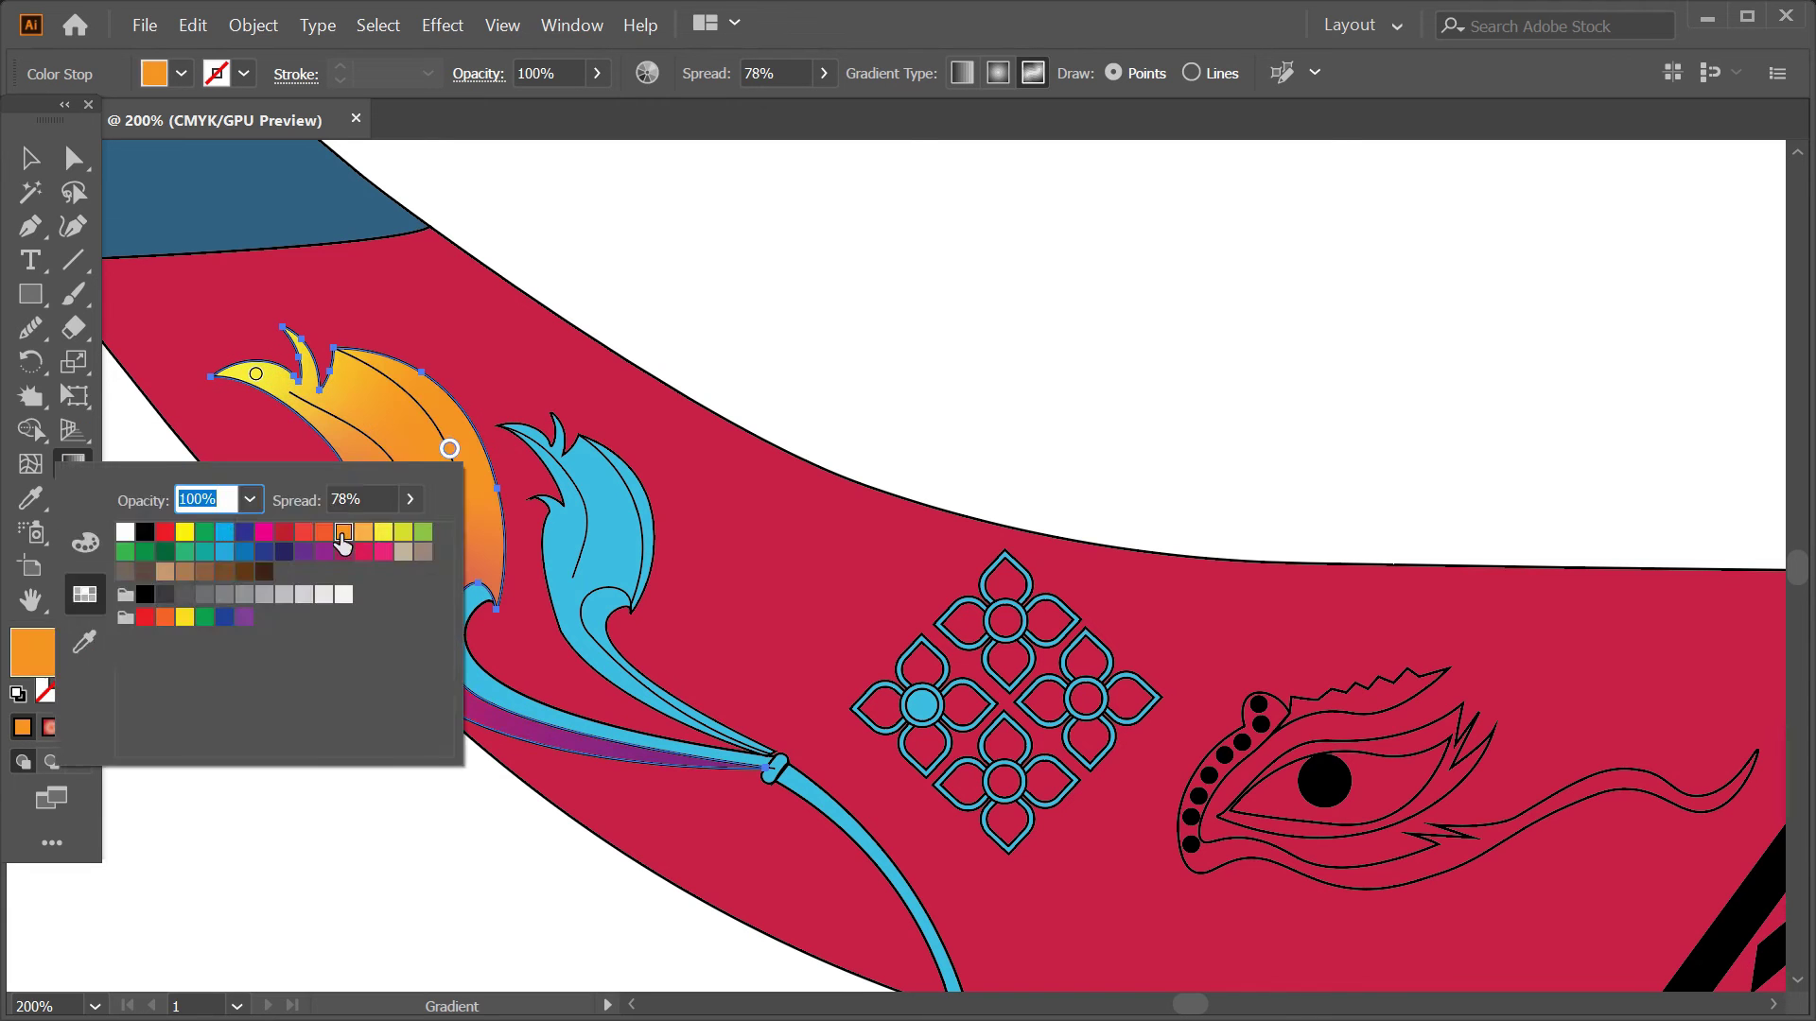
pyautogui.doubleClick(372, 531)
pyautogui.click(451, 620)
# - Give the second feather a freeform gradient with yellow and warm colour points
pyautogui.press('v')
pyautogui.click(587, 530)
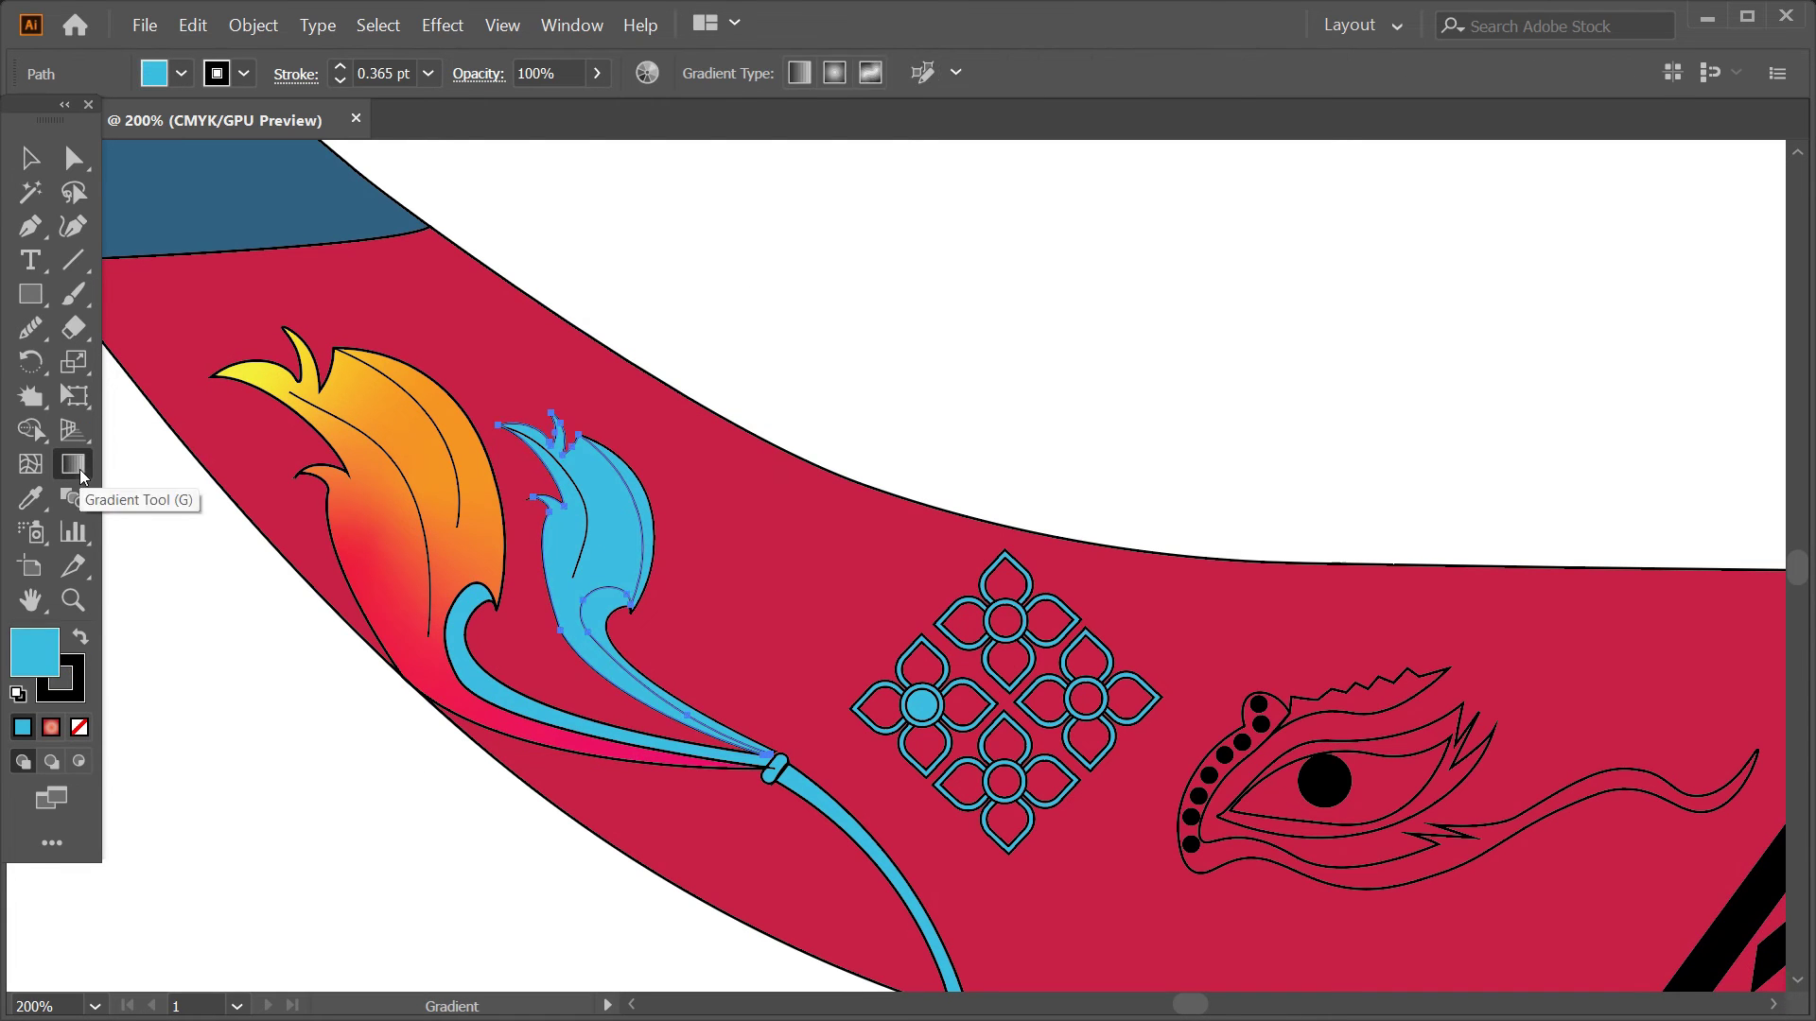
pyautogui.click(73, 464)
pyautogui.doubleClick(559, 435)
pyautogui.click(492, 520)
pyautogui.doubleClick(559, 519)
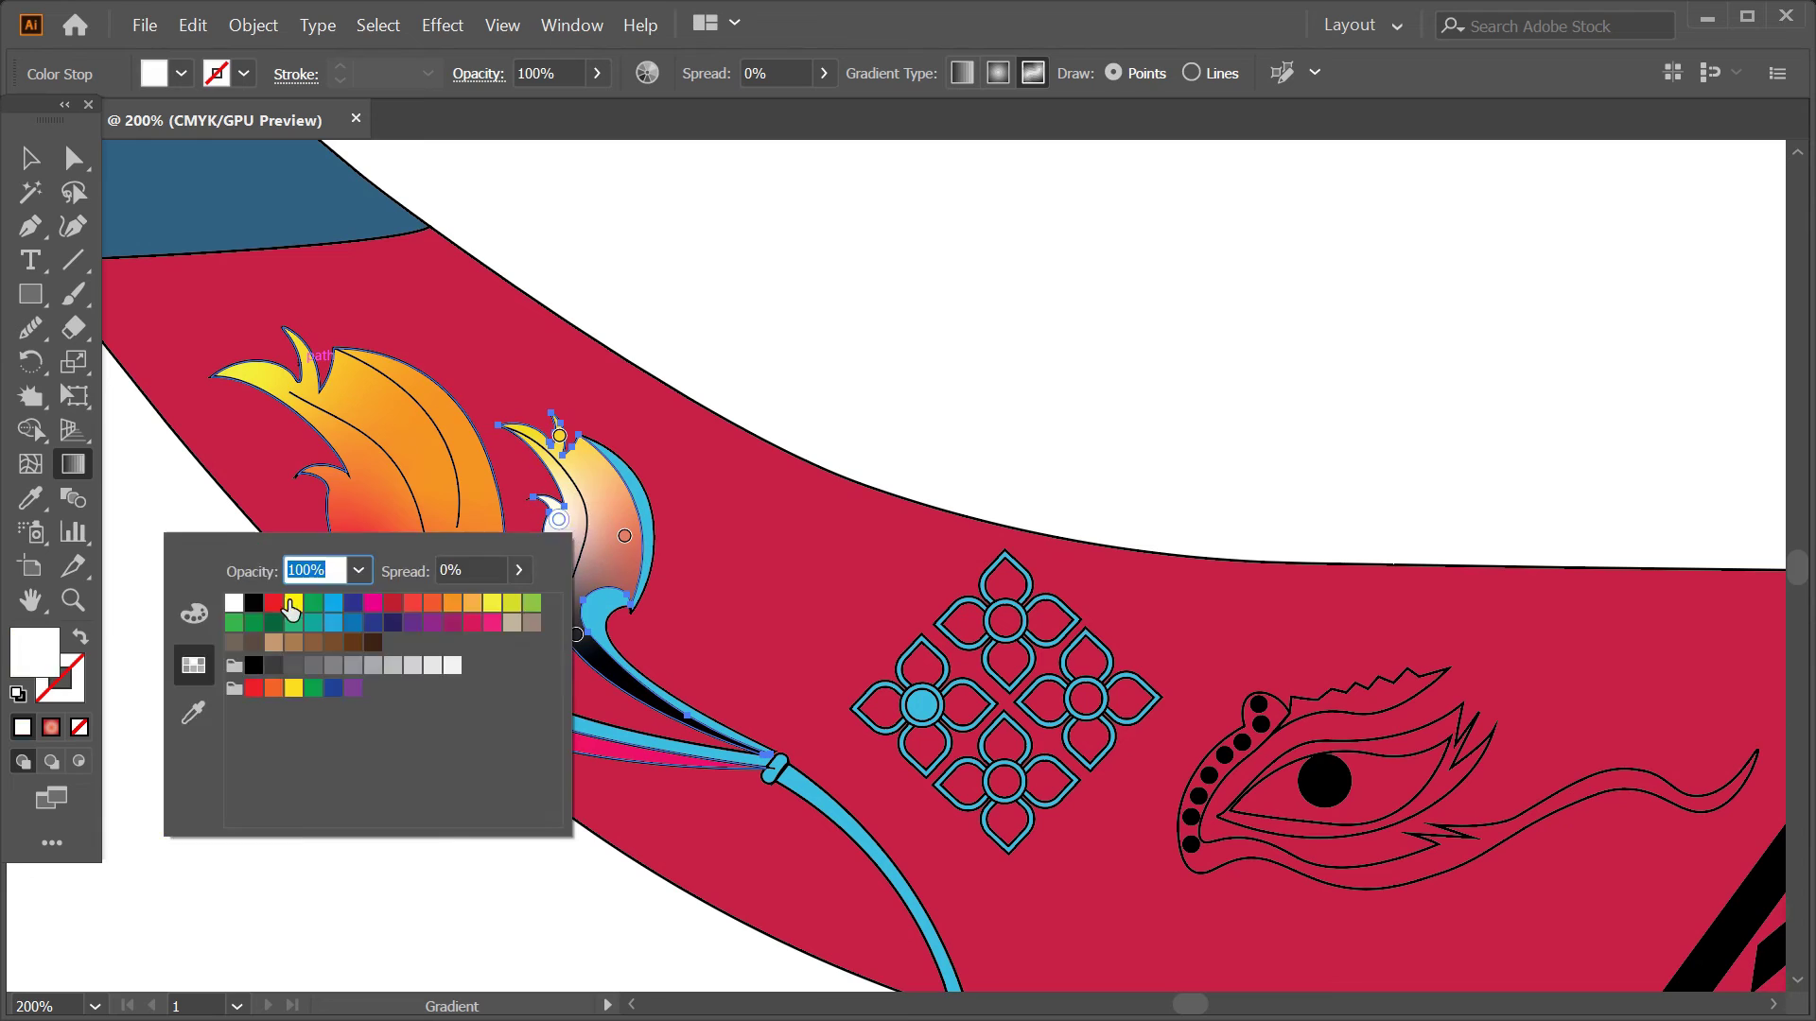
pyautogui.click(493, 595)
pyautogui.doubleClick(576, 634)
pyautogui.click(639, 492)
# - Recolour both feathers' blue stems yellow-green
pyautogui.press('v')
pyautogui.click(605, 615)
pyautogui.doubleClick(35, 652)
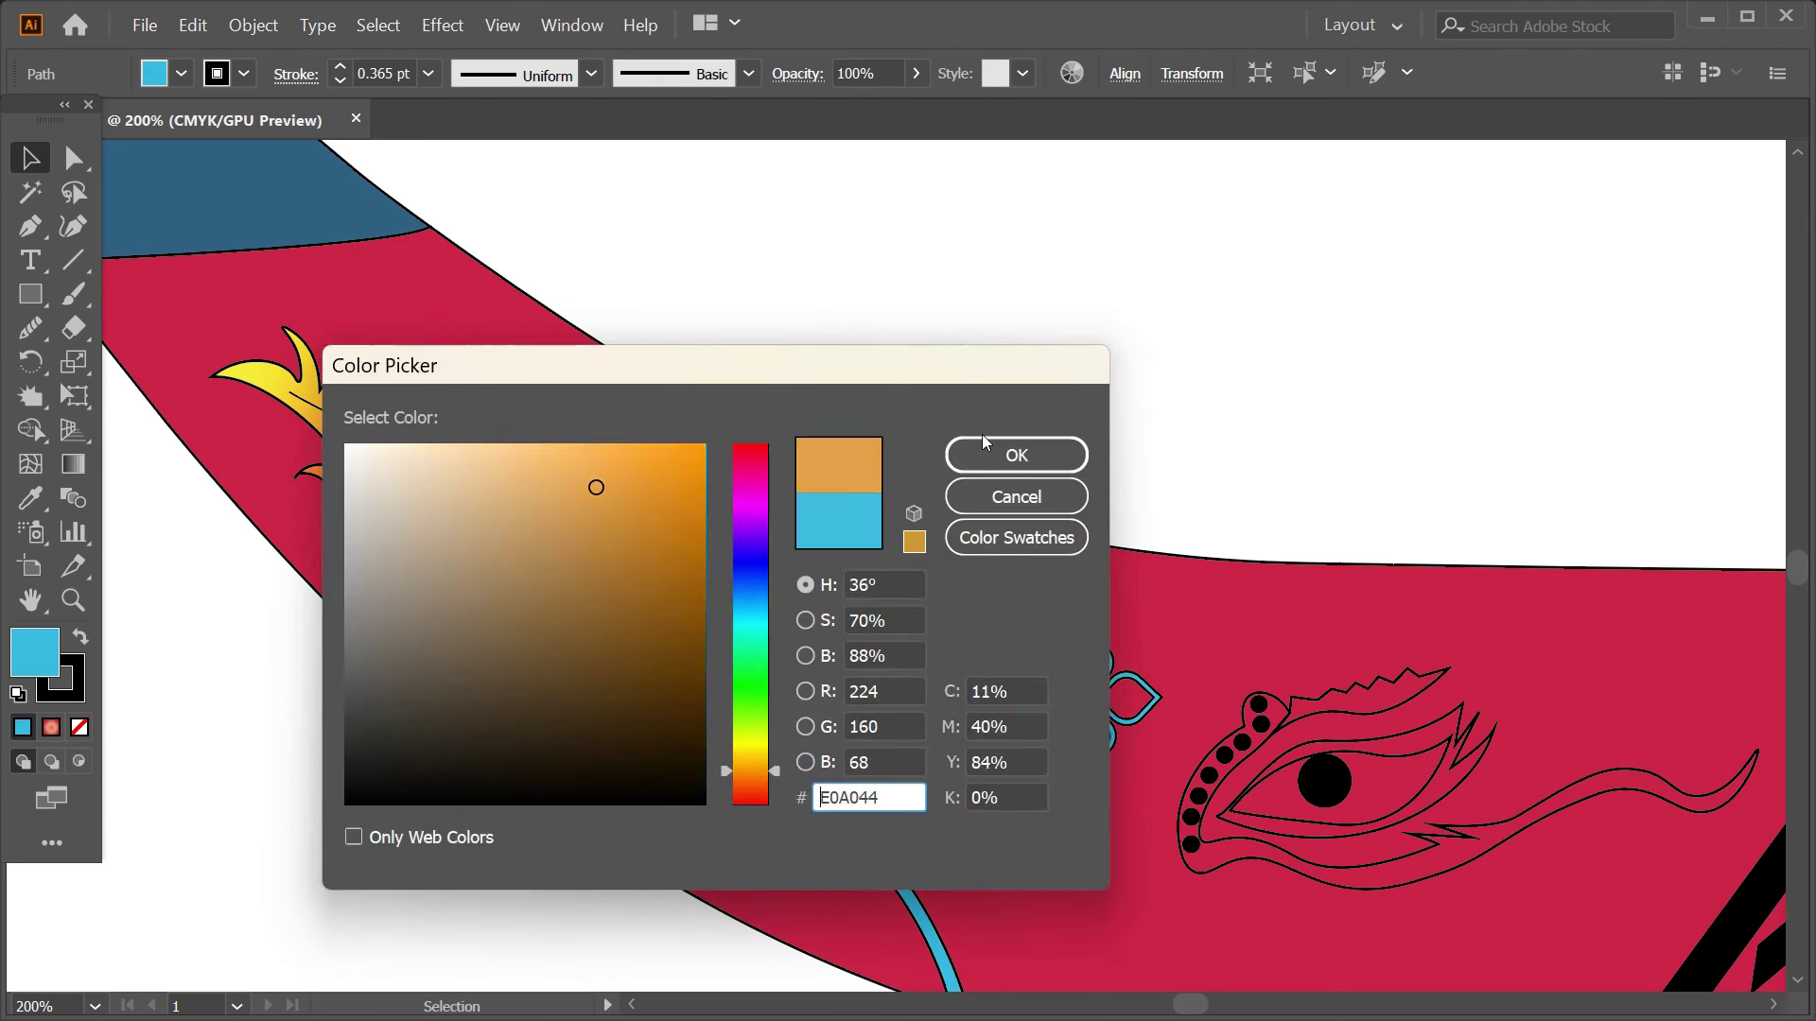
pyautogui.click(1014, 450)
pyautogui.click(461, 699)
pyautogui.scroll(-3, 1123, 405)
pyautogui.click(747, 688)
pyautogui.doubleClick(35, 652)
pyautogui.click(1016, 452)
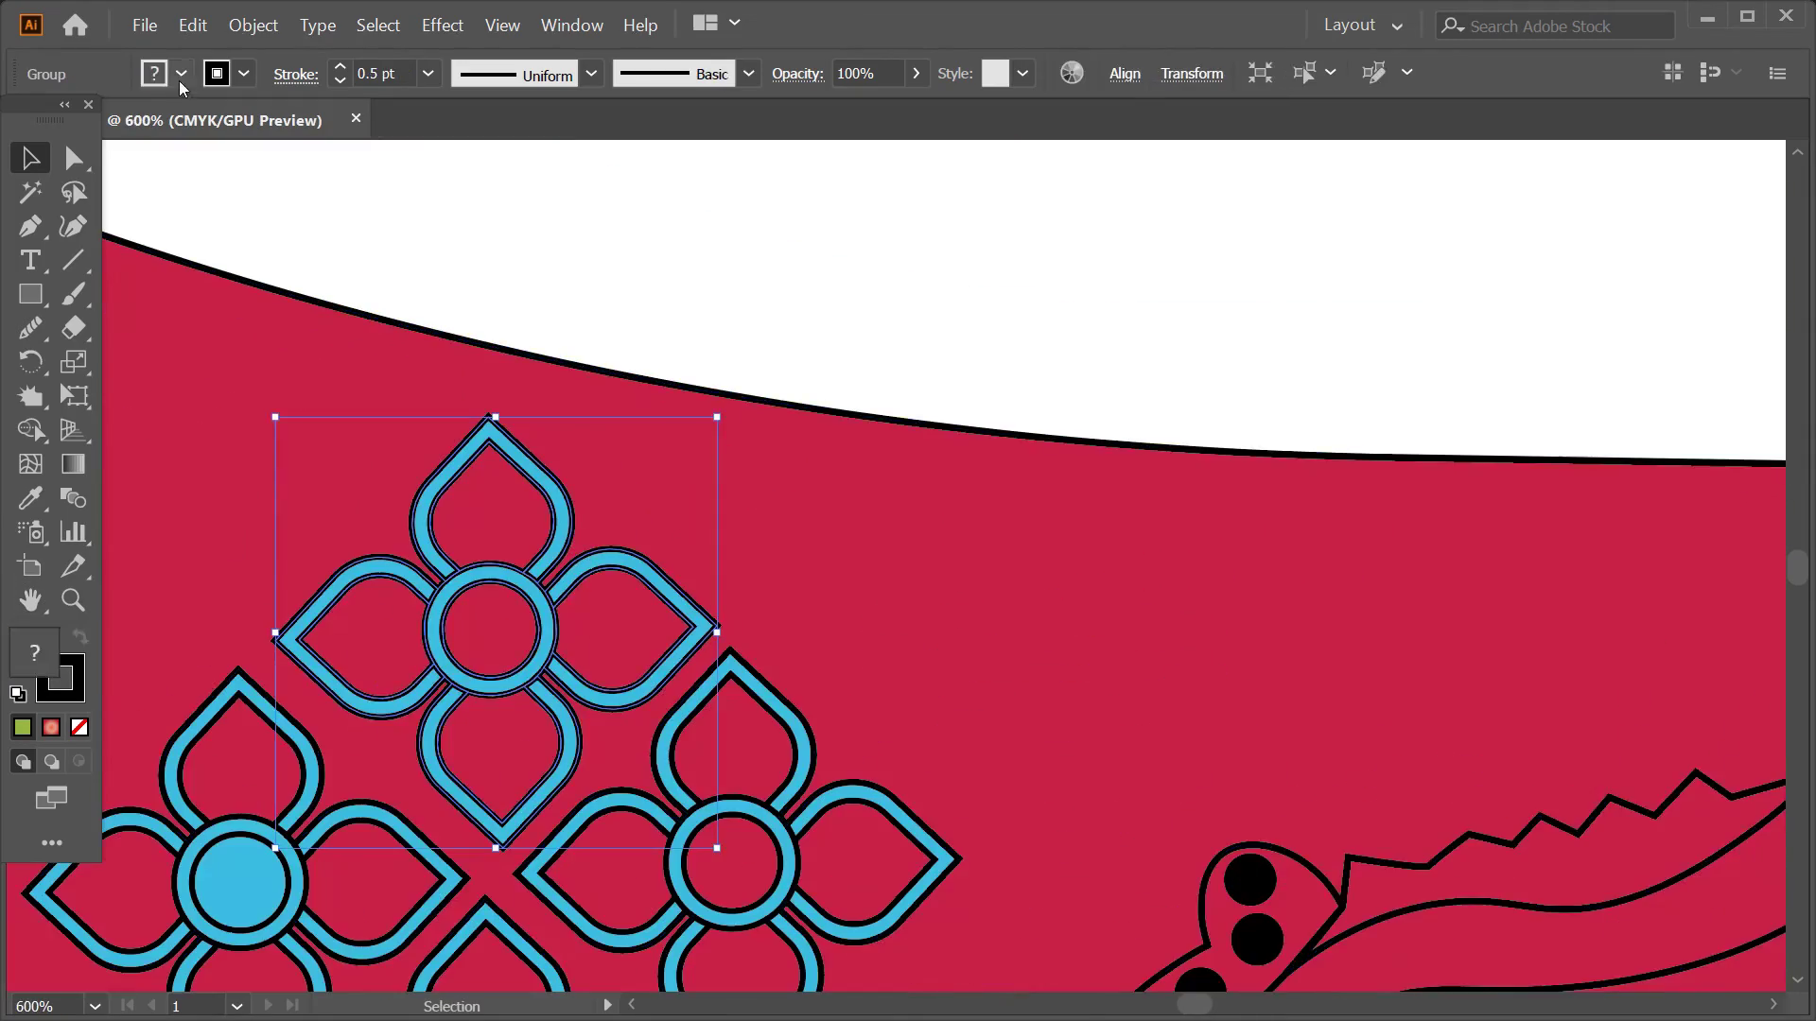
# - Sample yellow onto the flower outlines with the Eyedropper and fill the blue centre red
pyautogui.press('i')
pyautogui.click(450, 576)
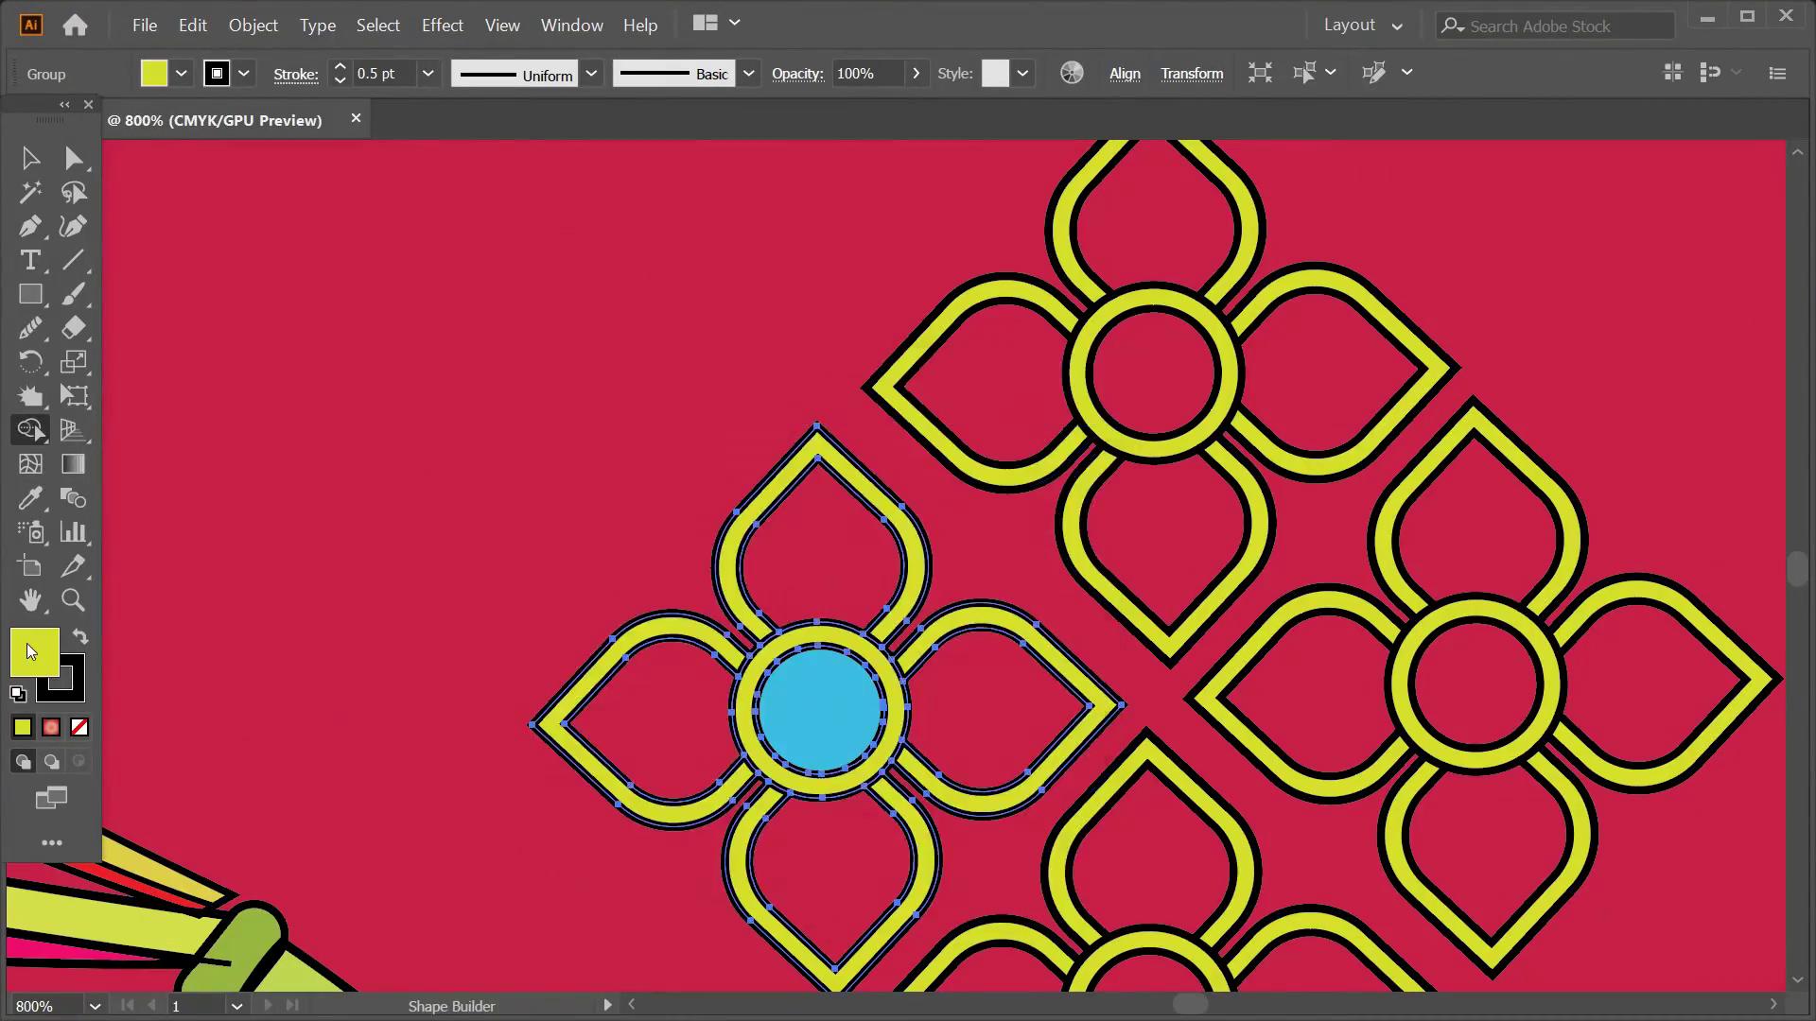
pyautogui.doubleClick(29, 650)
pyautogui.click(27, 441)
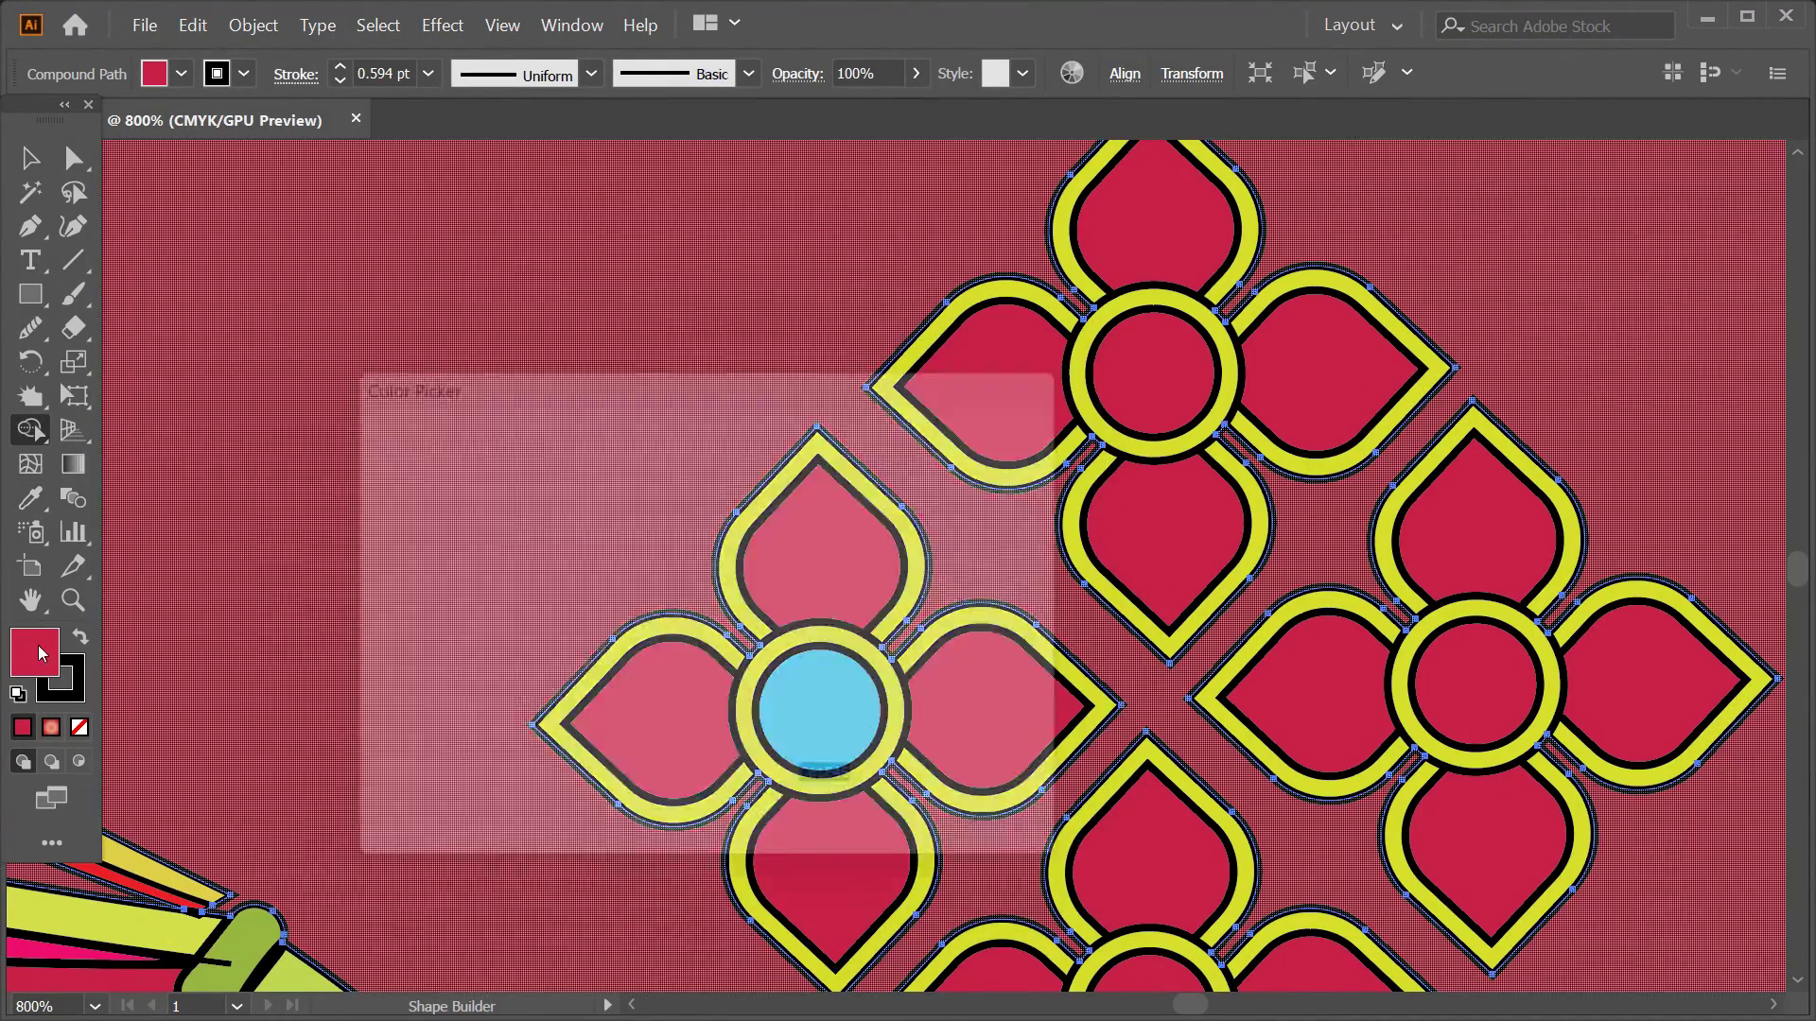
pyautogui.click(820, 718)
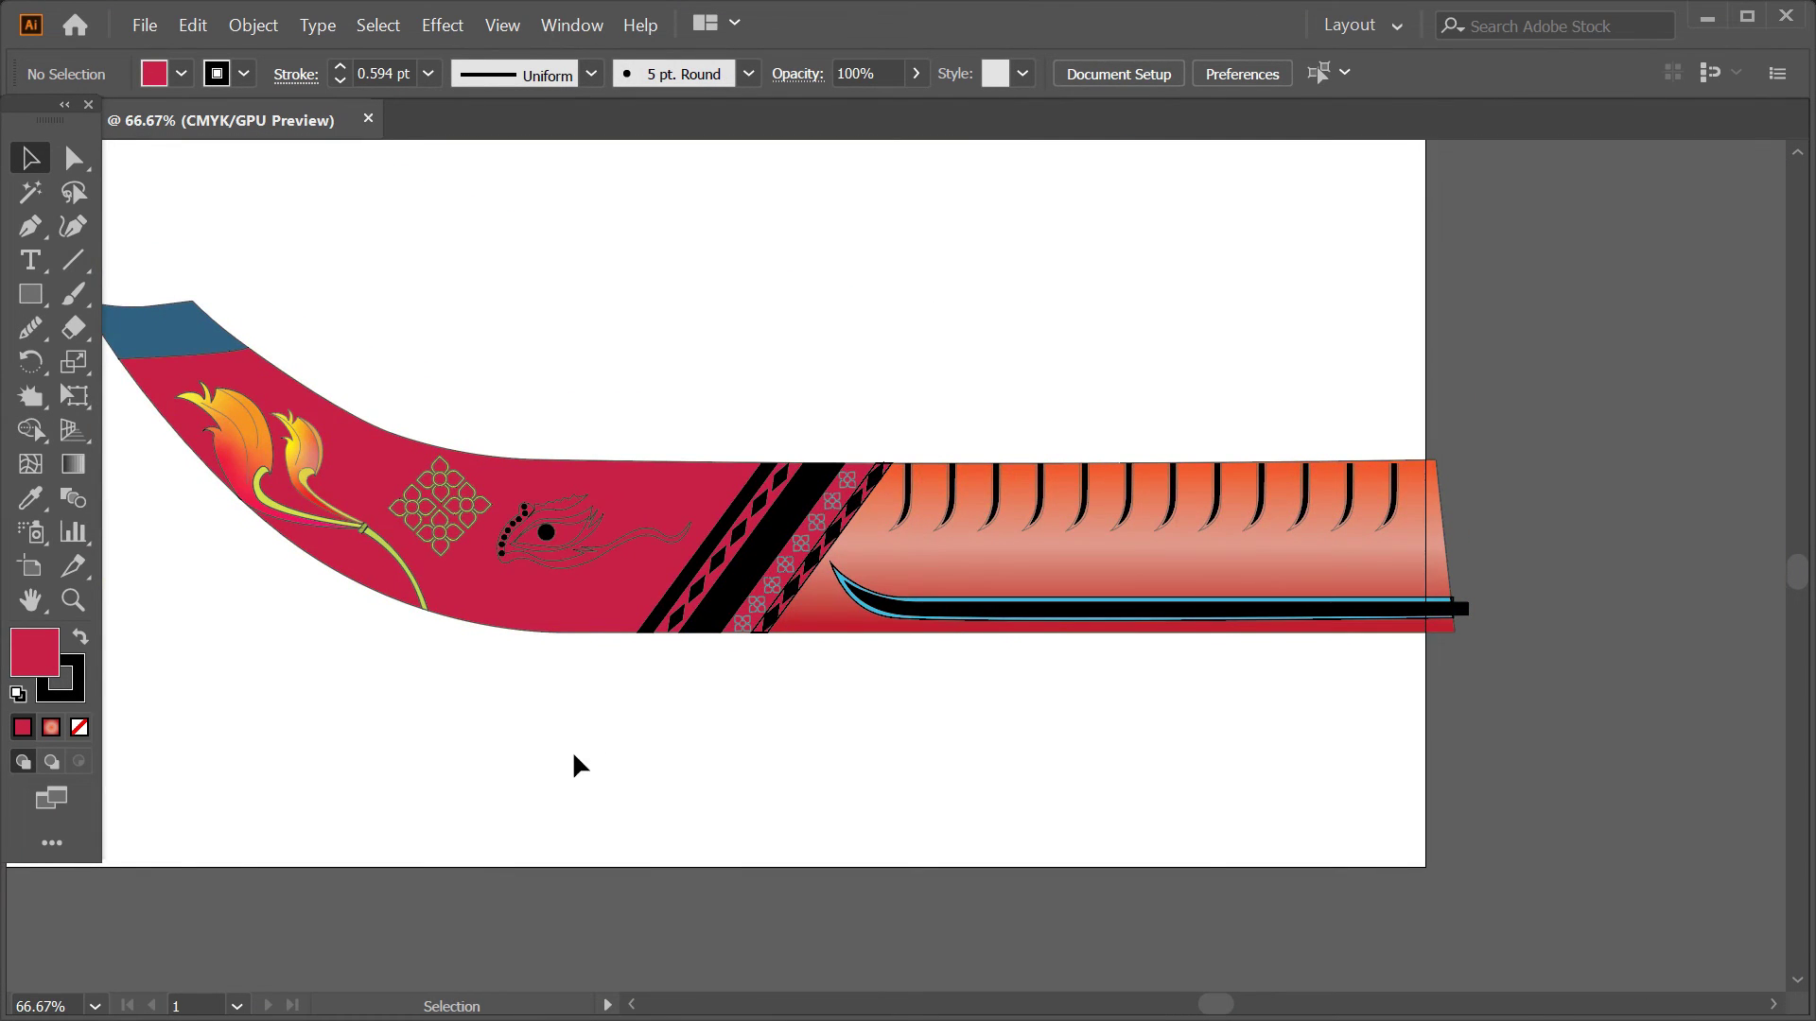
# - Pen a red four-cornered strip along the artboard's bottom edge
pyautogui.scroll(-2, 572, 754)
pyautogui.moveTo(276, 471); pyautogui.dragTo(1207, 748)
pyautogui.click(1191, 733)
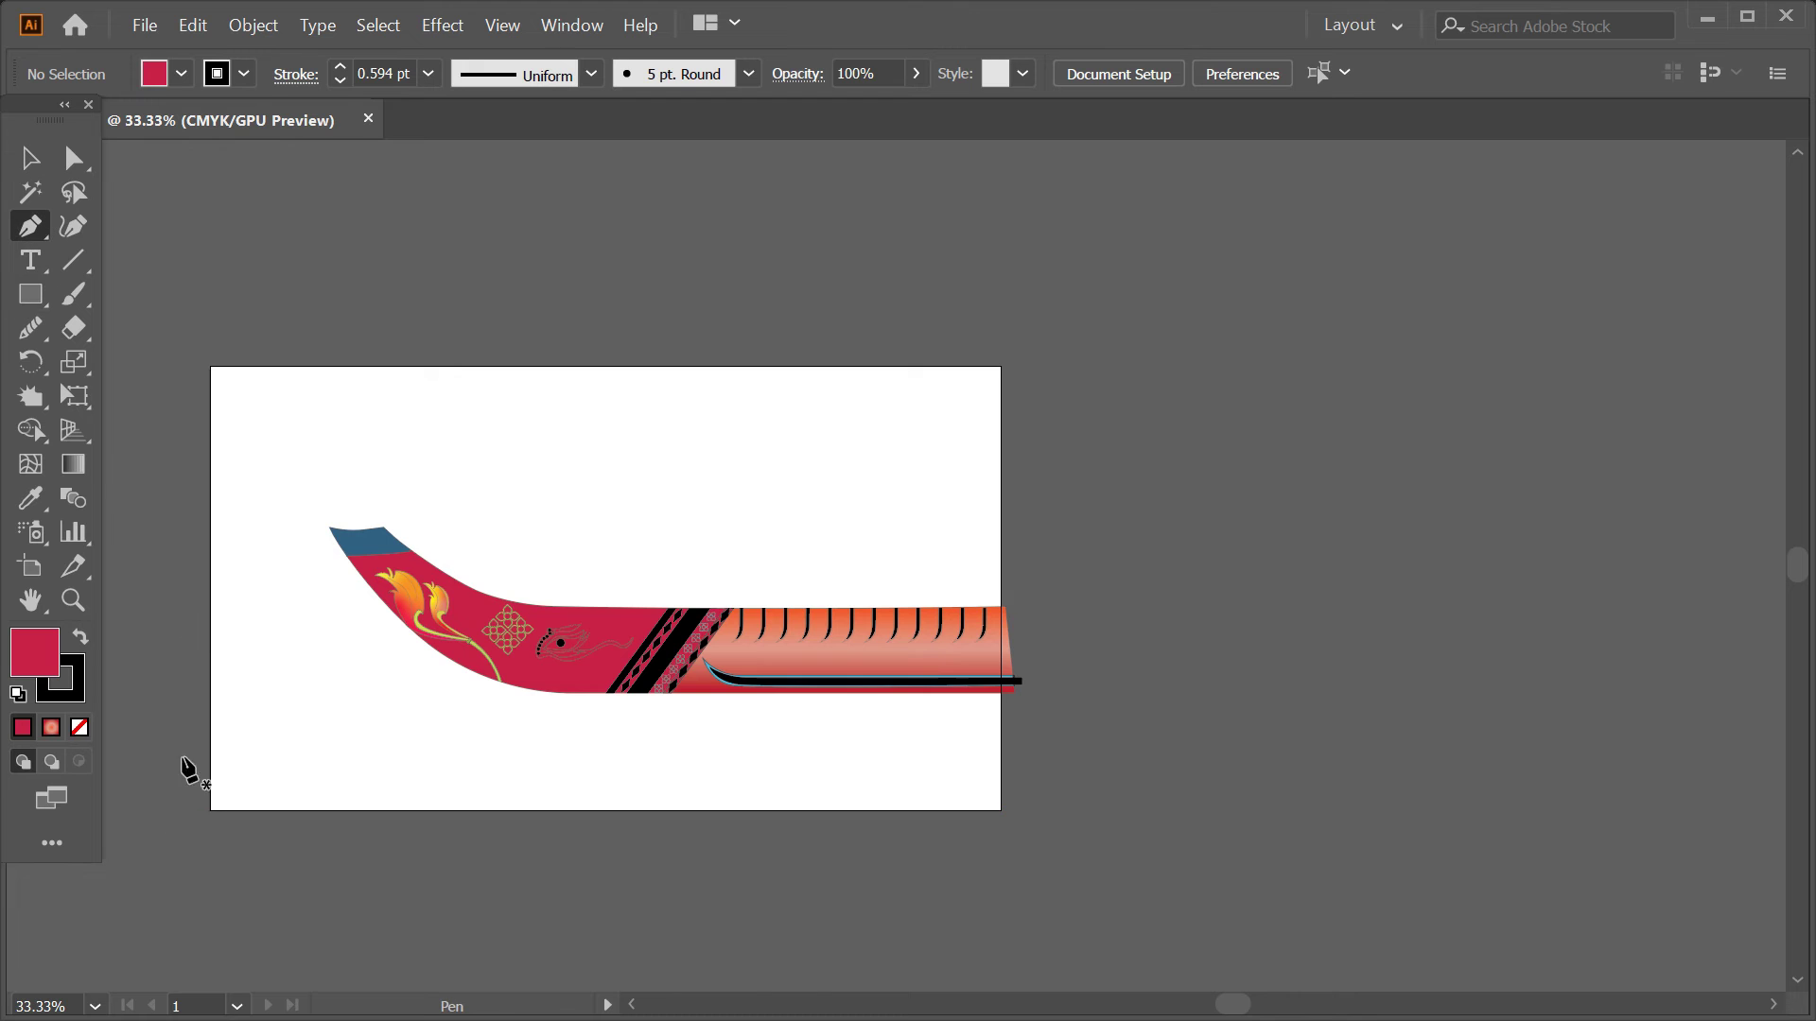
pyautogui.moveTo(310, 792); pyautogui.dragTo(253, 787)
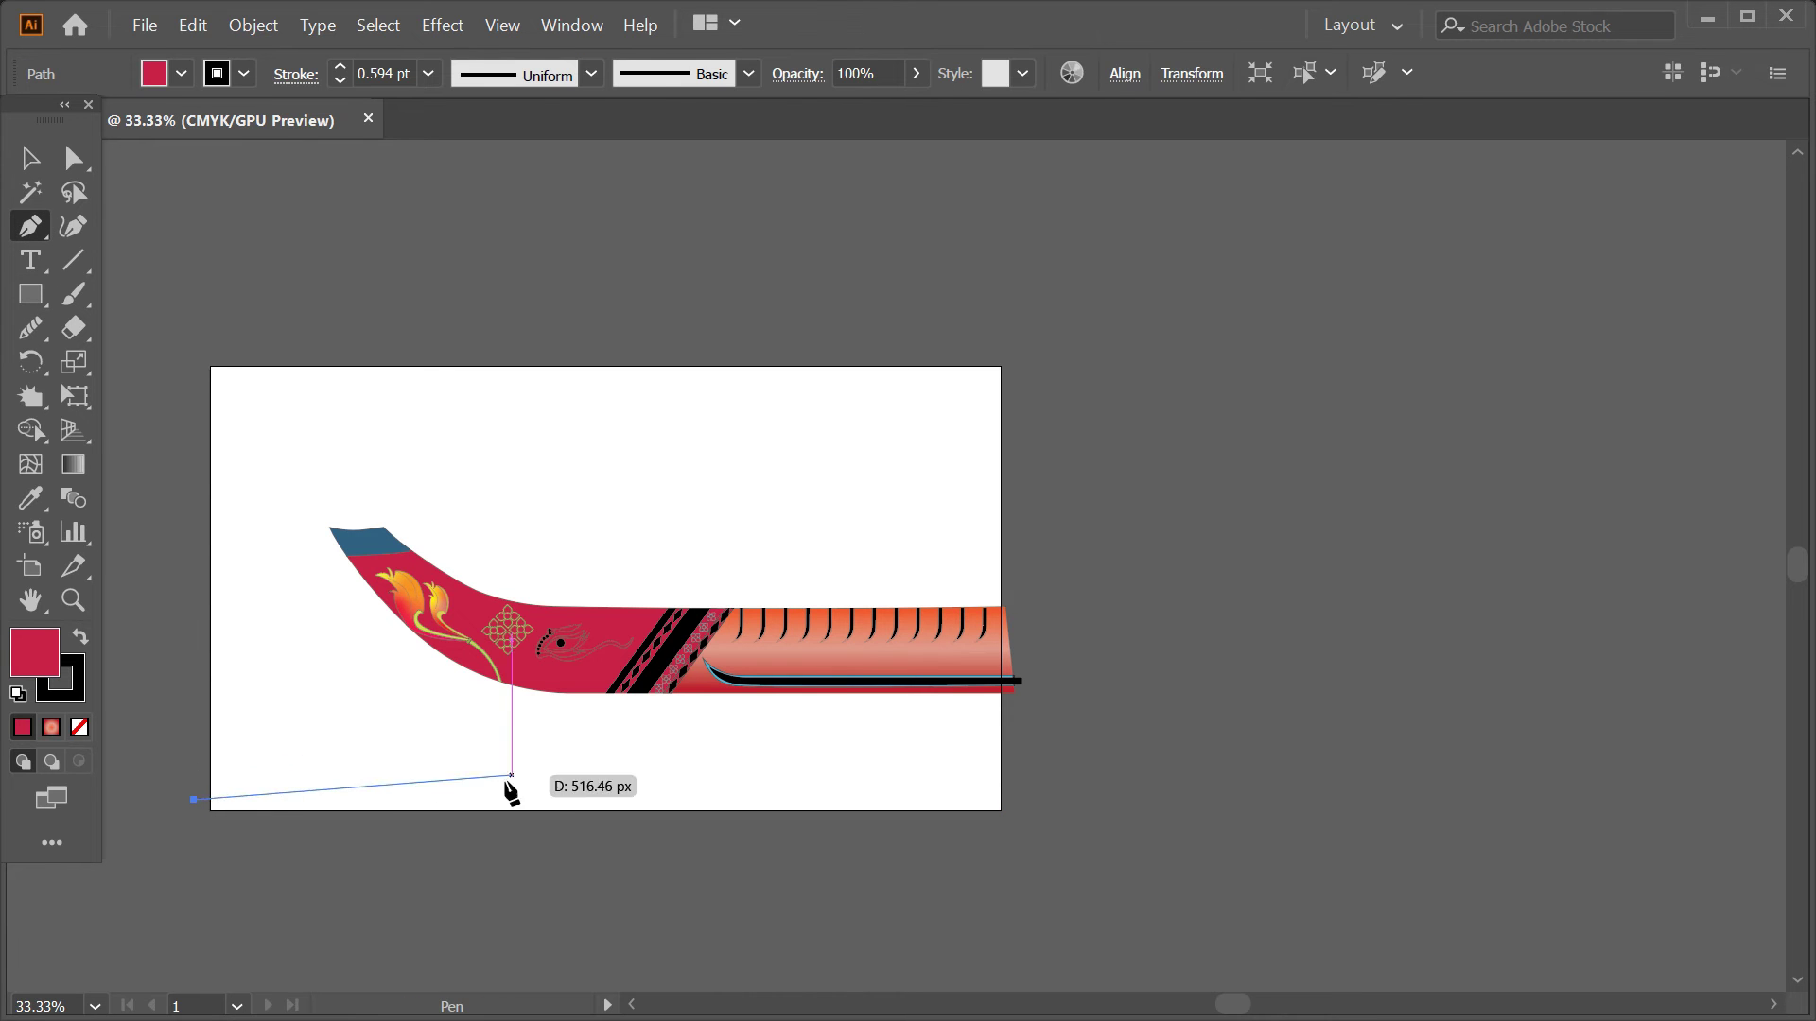
pyautogui.click(1054, 781)
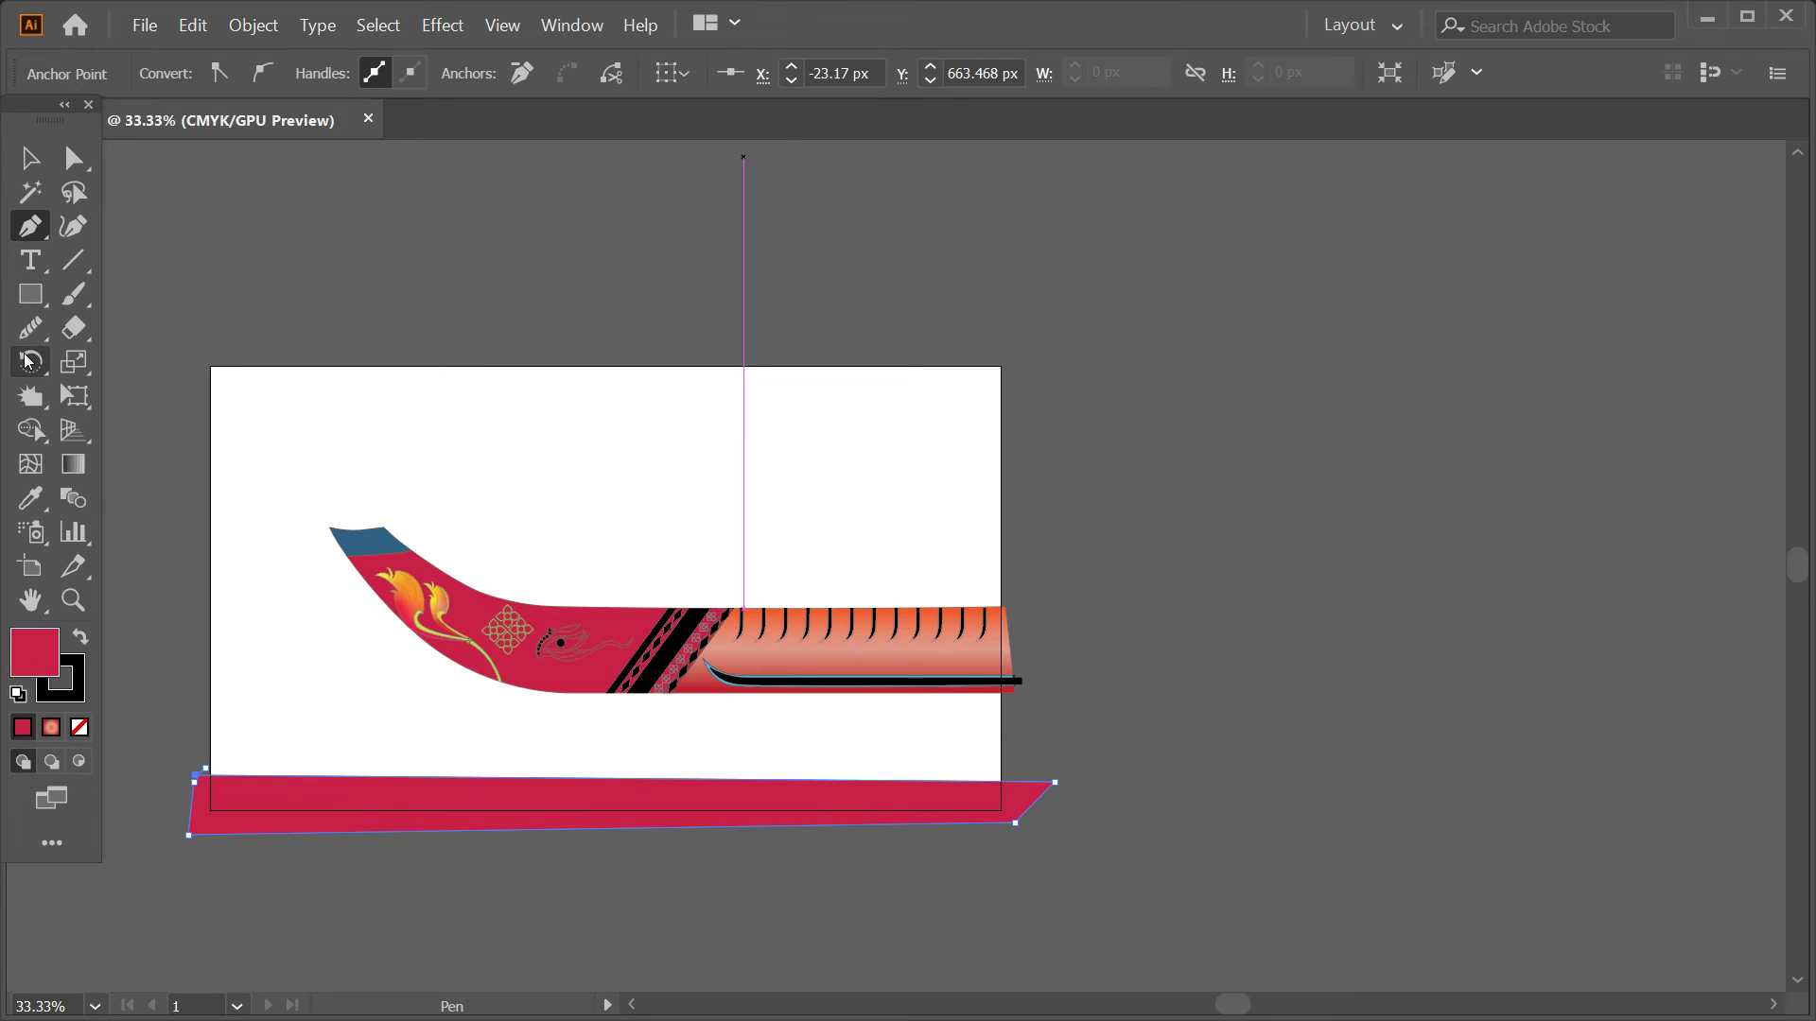
# - Warp the red strip's top edge into a row of wave bumps
pyautogui.scroll(3, 238, 781)
pyautogui.moveTo(30, 396); pyautogui.dragTo(67, 481)
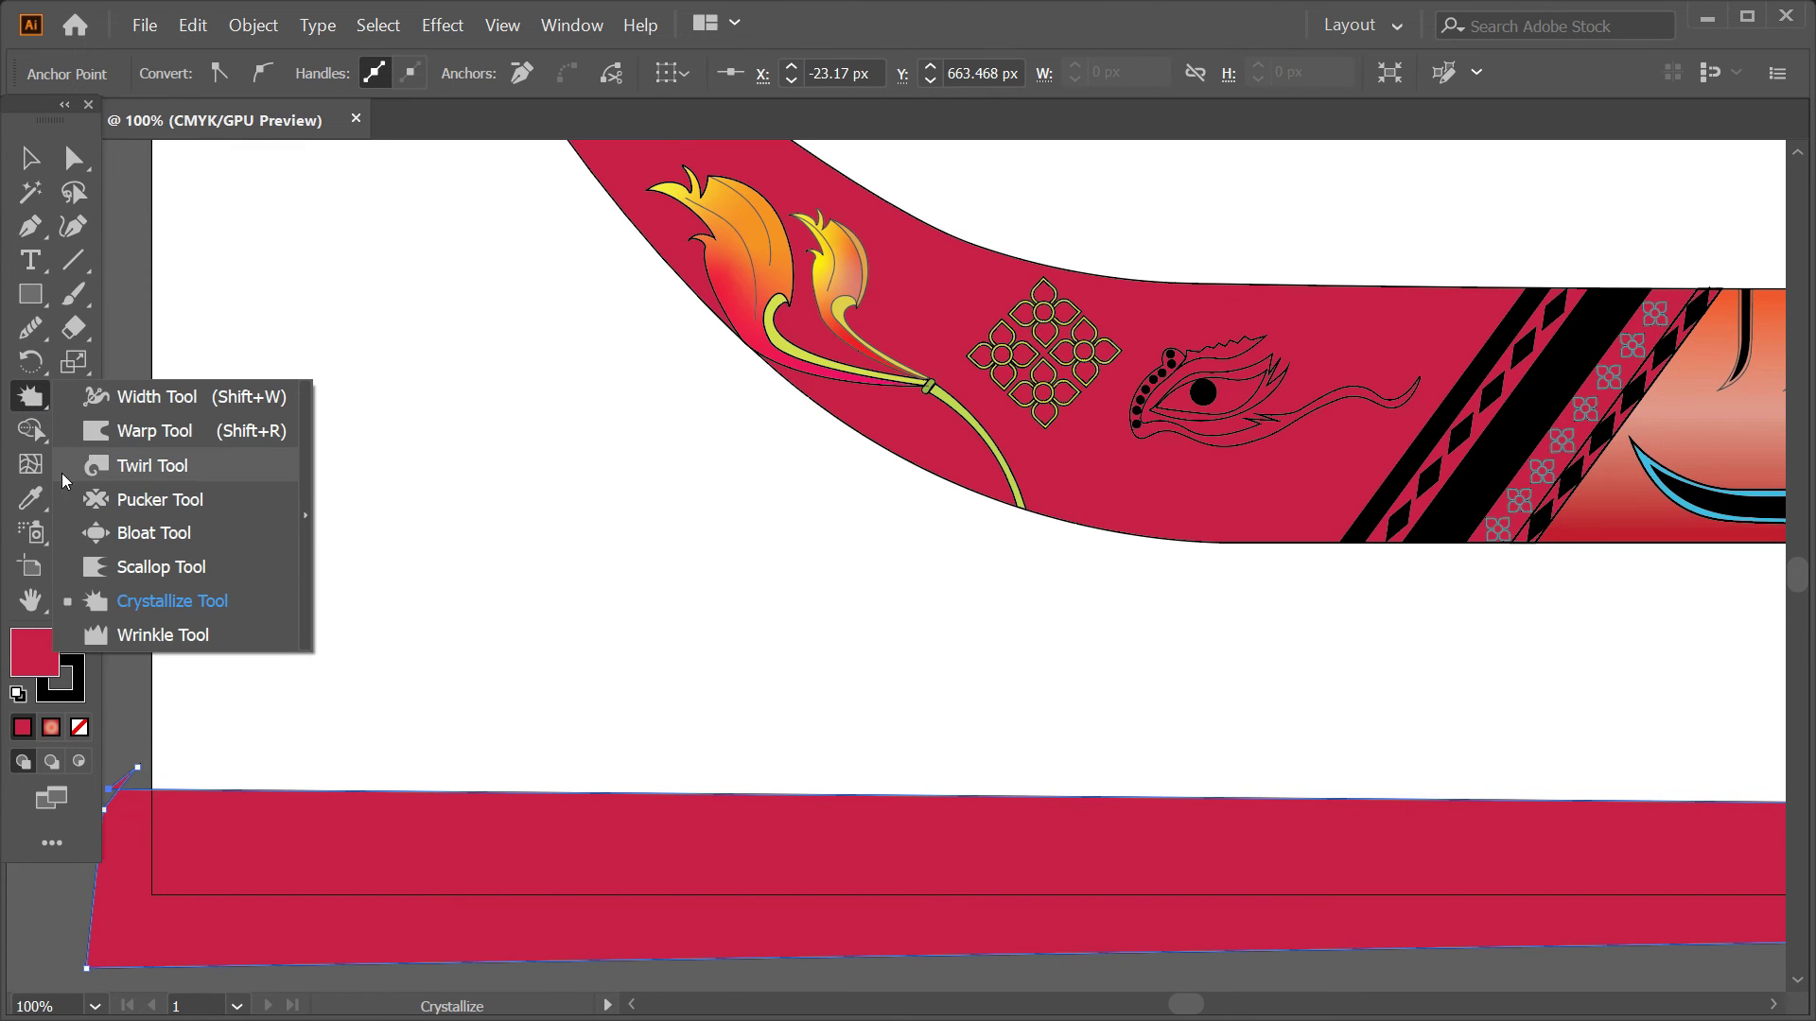
pyautogui.click(142, 431)
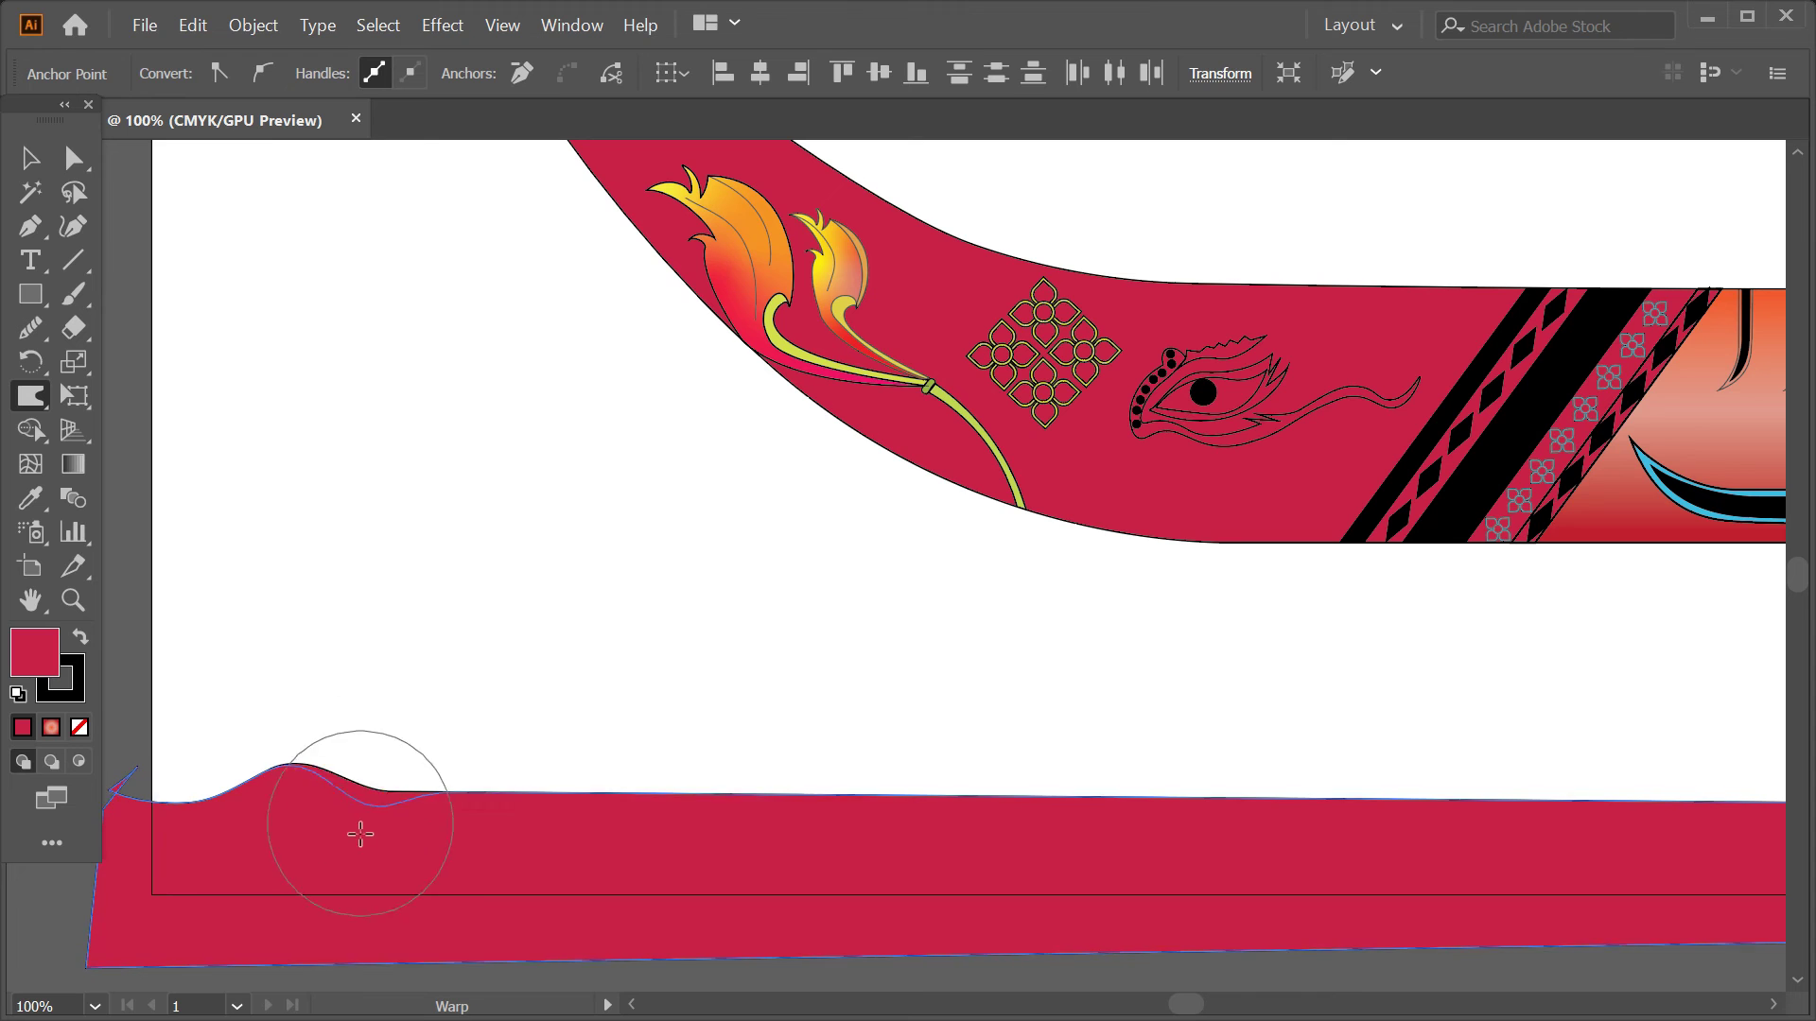
pyautogui.hscroll(5, 649, 851)
pyautogui.moveTo(649, 851); pyautogui.dragTo(881, 835)
pyautogui.moveTo(1028, 739); pyautogui.dragTo(865, 681)
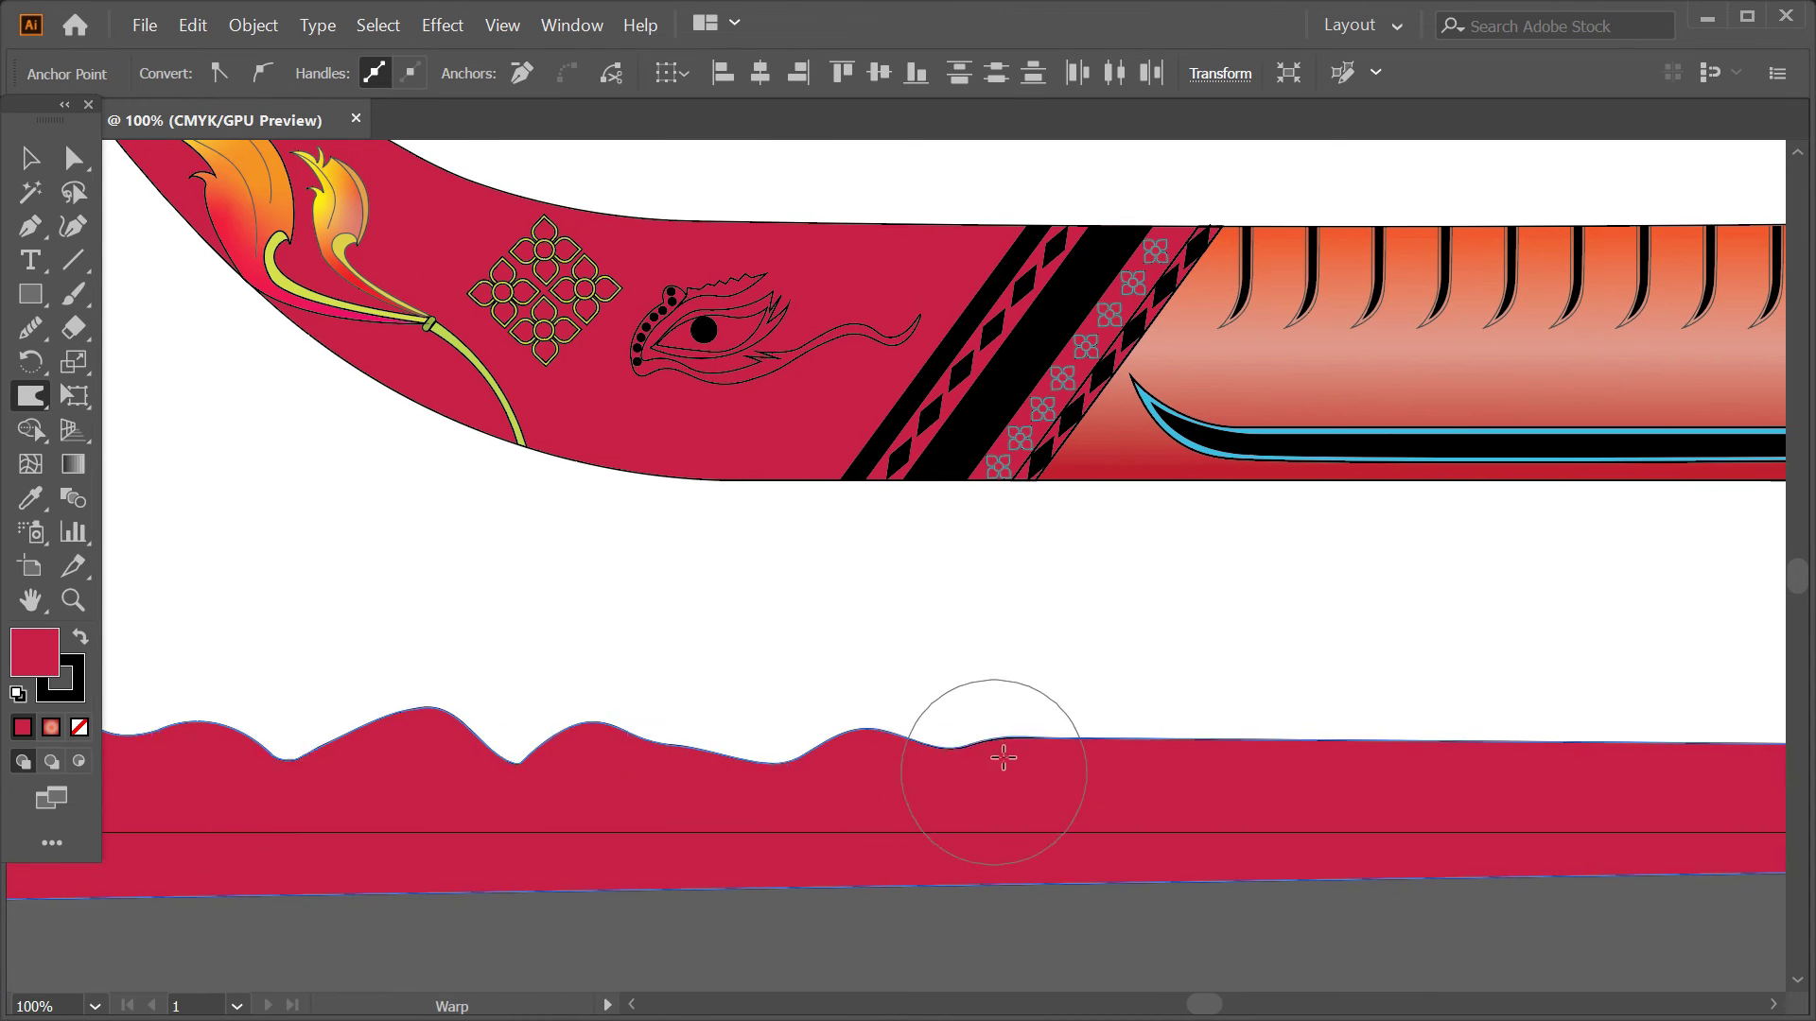
pyautogui.moveTo(1489, 817); pyautogui.dragTo(1066, 869)
pyautogui.moveTo(1147, 793); pyautogui.dragTo(1147, 762)
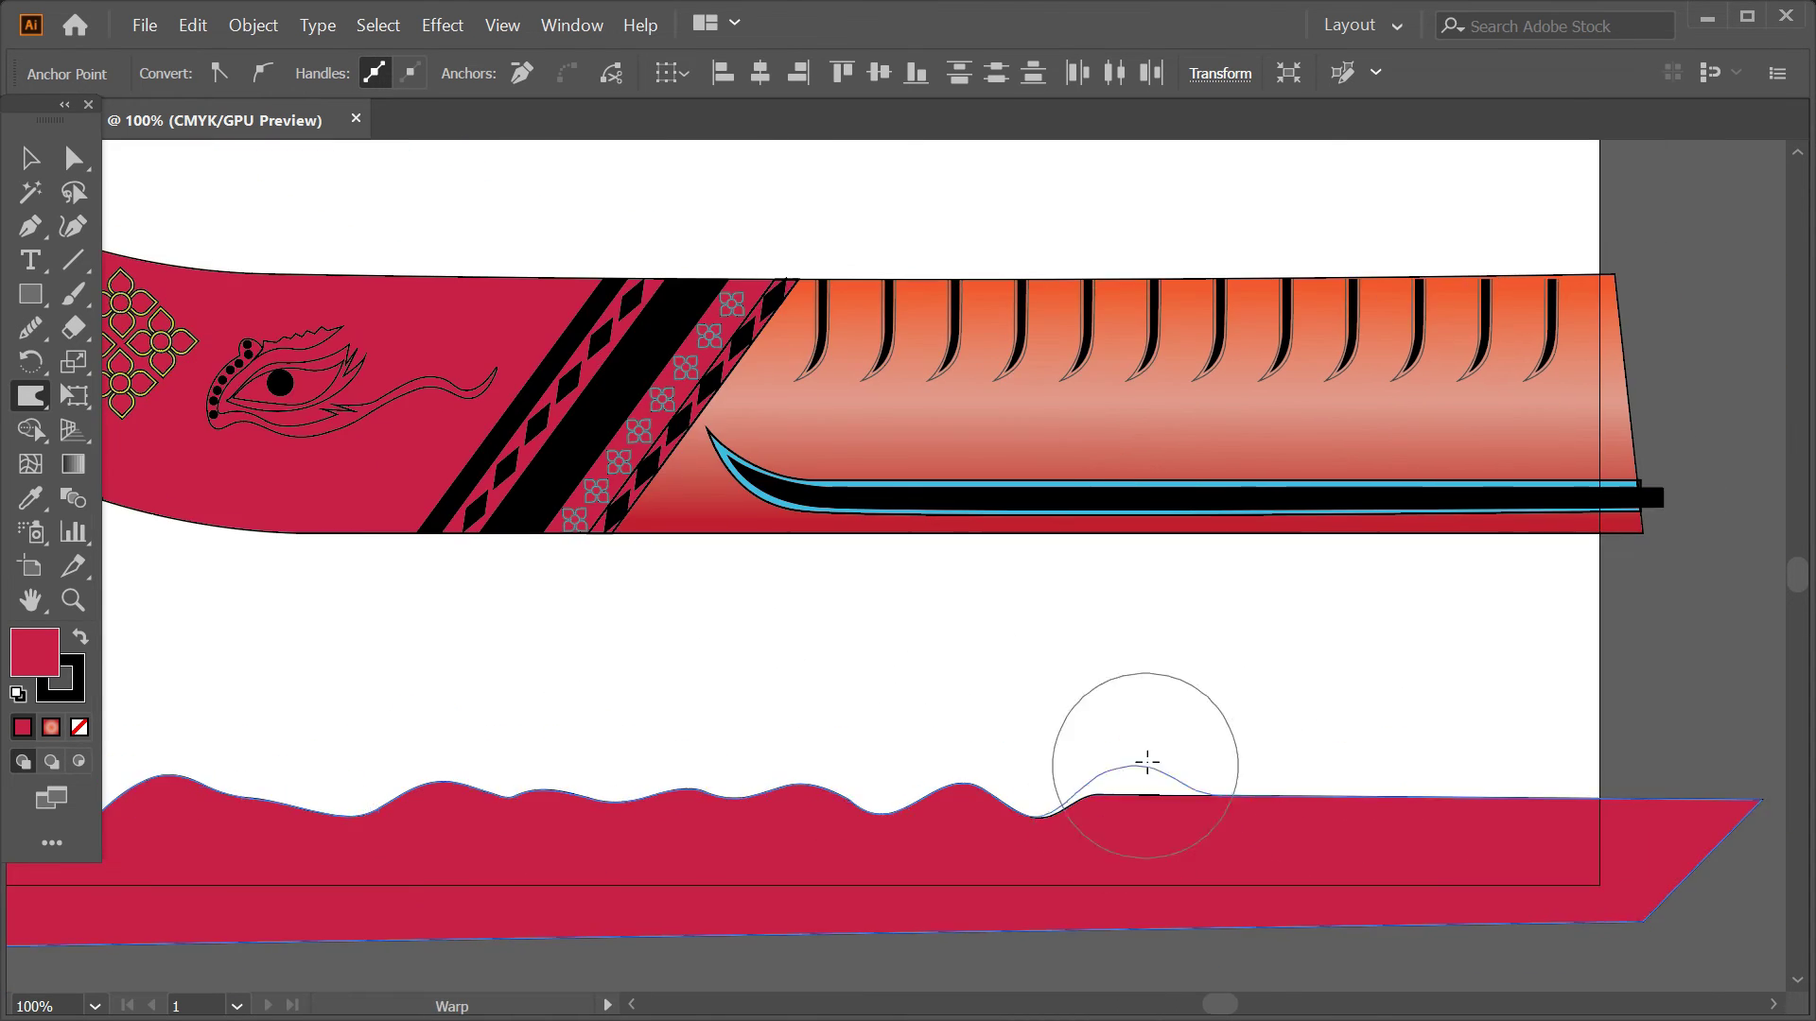
pyautogui.moveTo(1356, 851); pyautogui.dragTo(1558, 815)
pyautogui.scroll(-4, 1395, 713)
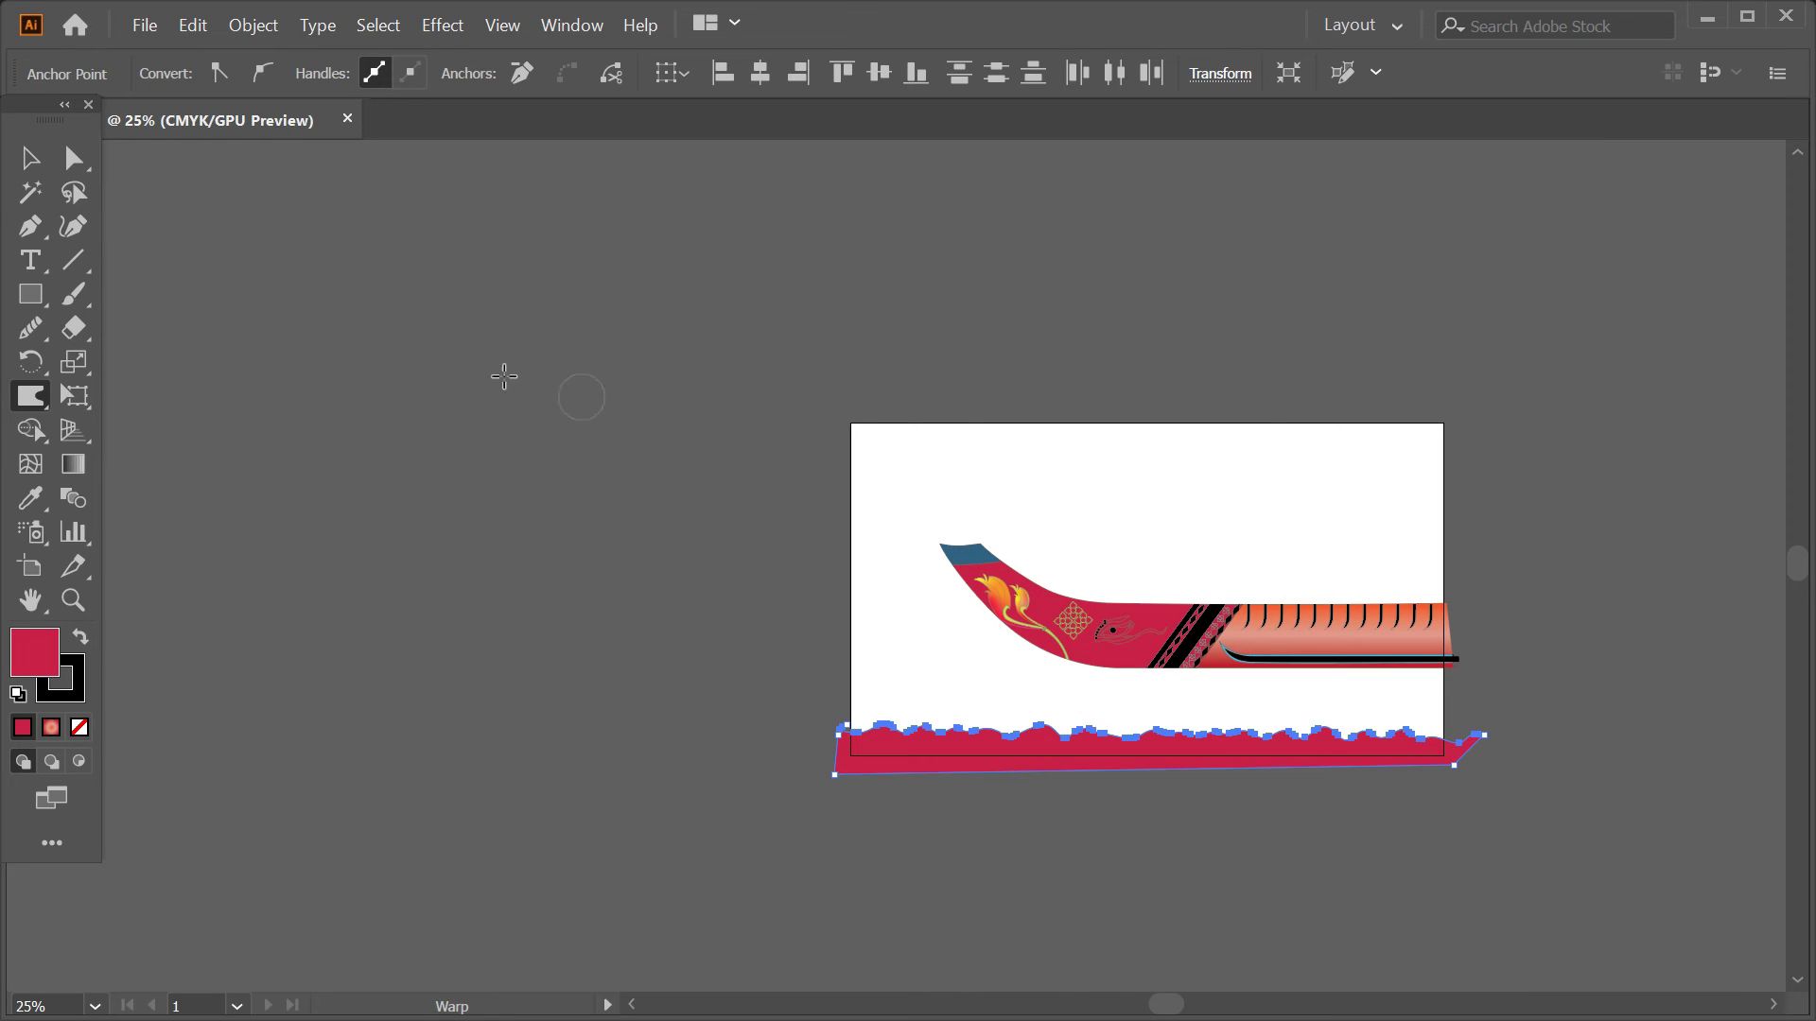
# - Move the wave strip up so it overlaps the boat's hull
pyautogui.click(1057, 851)
pyautogui.scroll(2, 699, 787)
pyautogui.moveTo(716, 747); pyautogui.dragTo(724, 602)
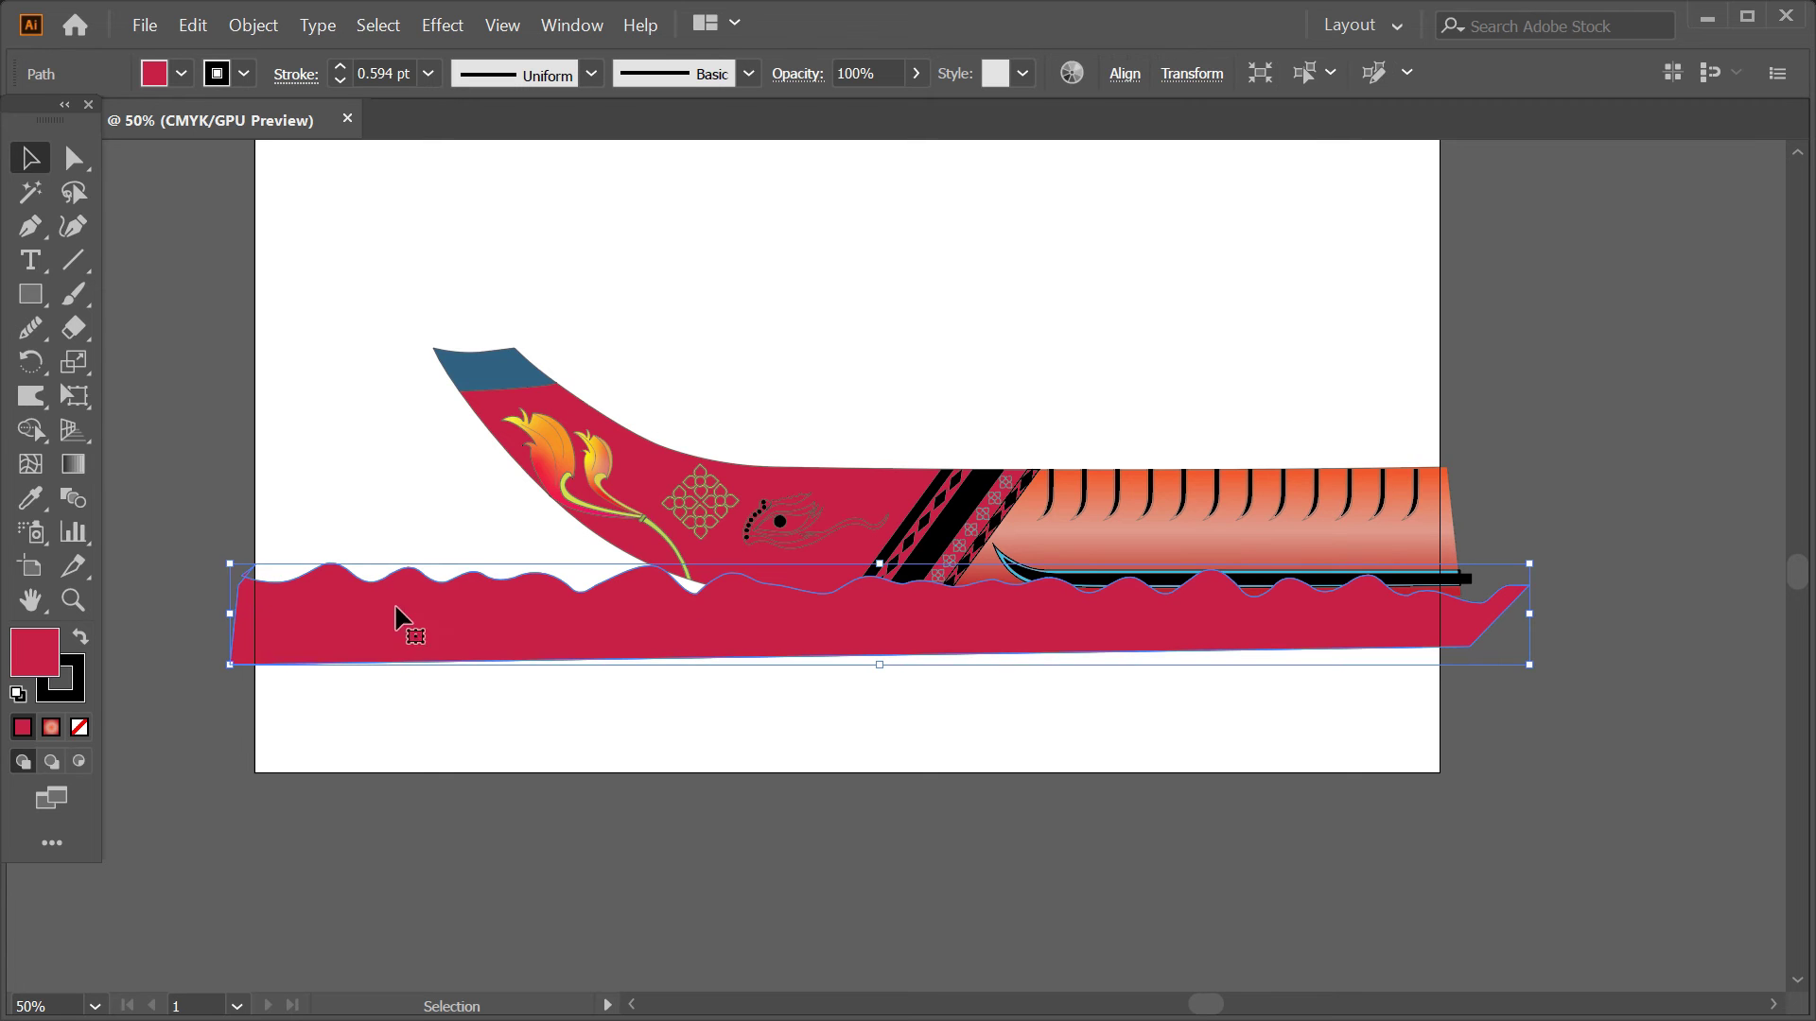
# - Fill the wave strip blue in the Color Picker and set its stroke to None
pyautogui.doubleClick(34, 652)
pyautogui.moveTo(757, 621); pyautogui.dragTo(756, 601)
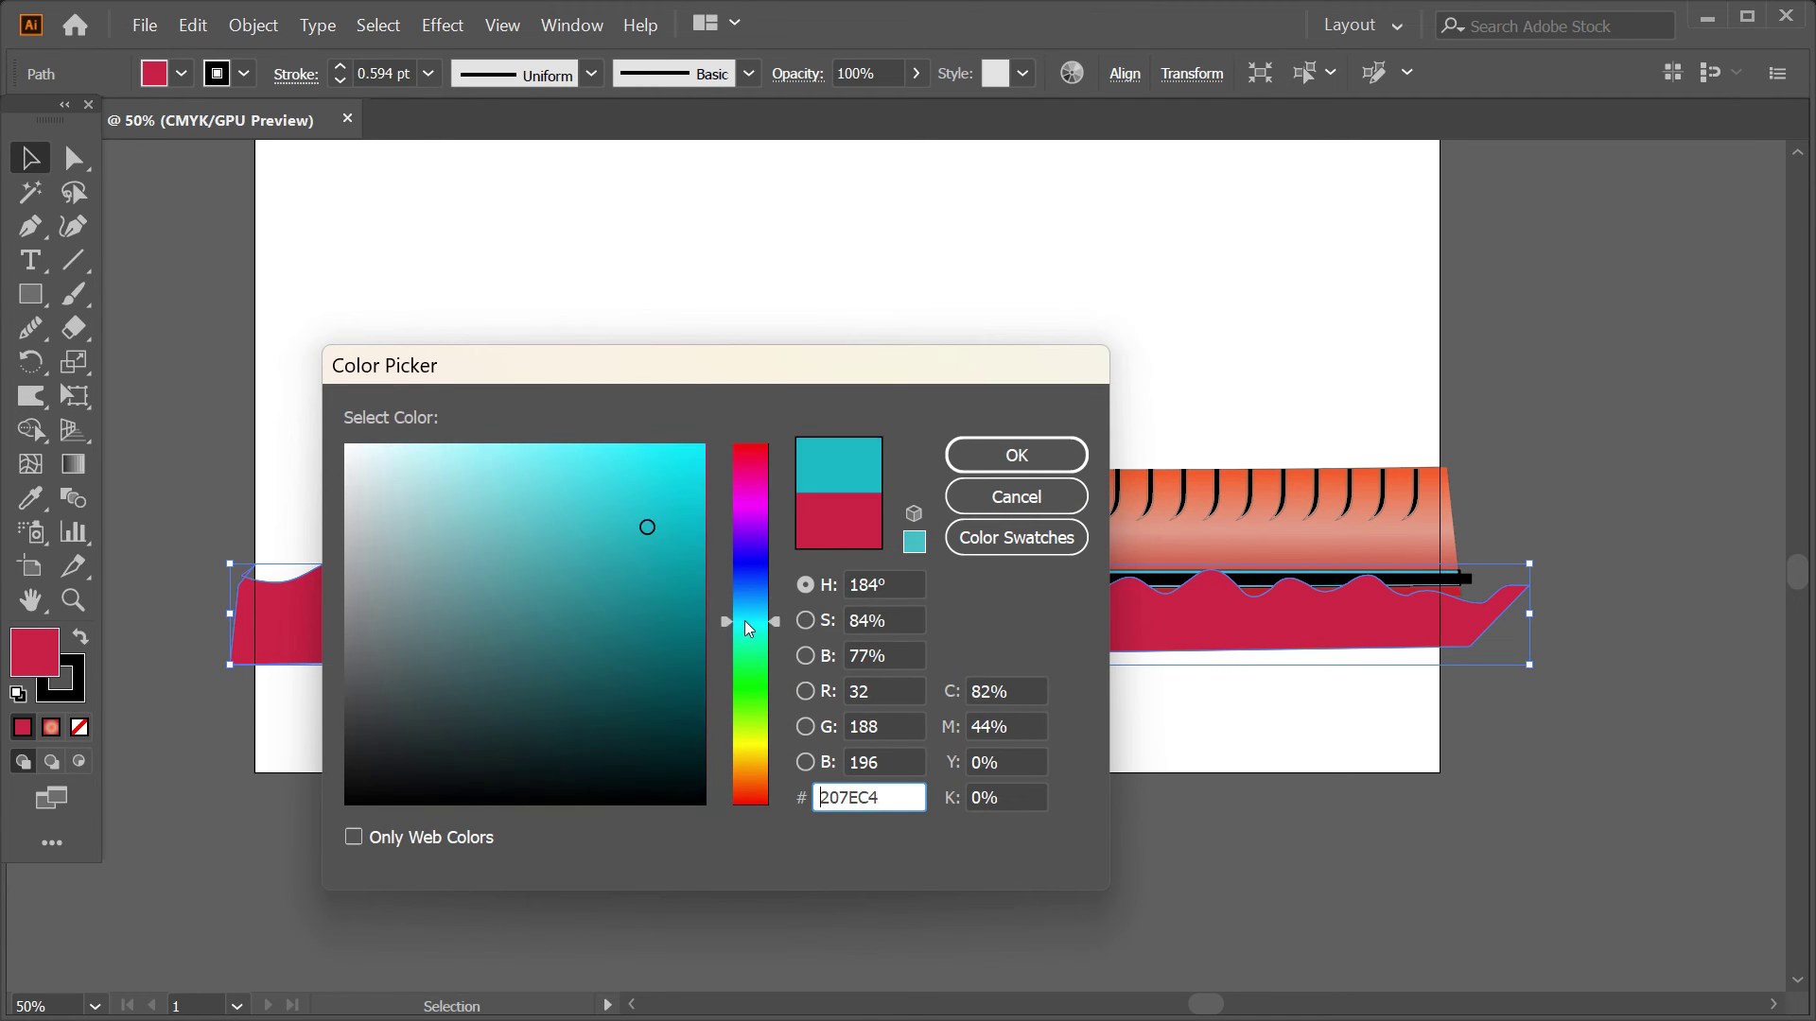
pyautogui.click(953, 469)
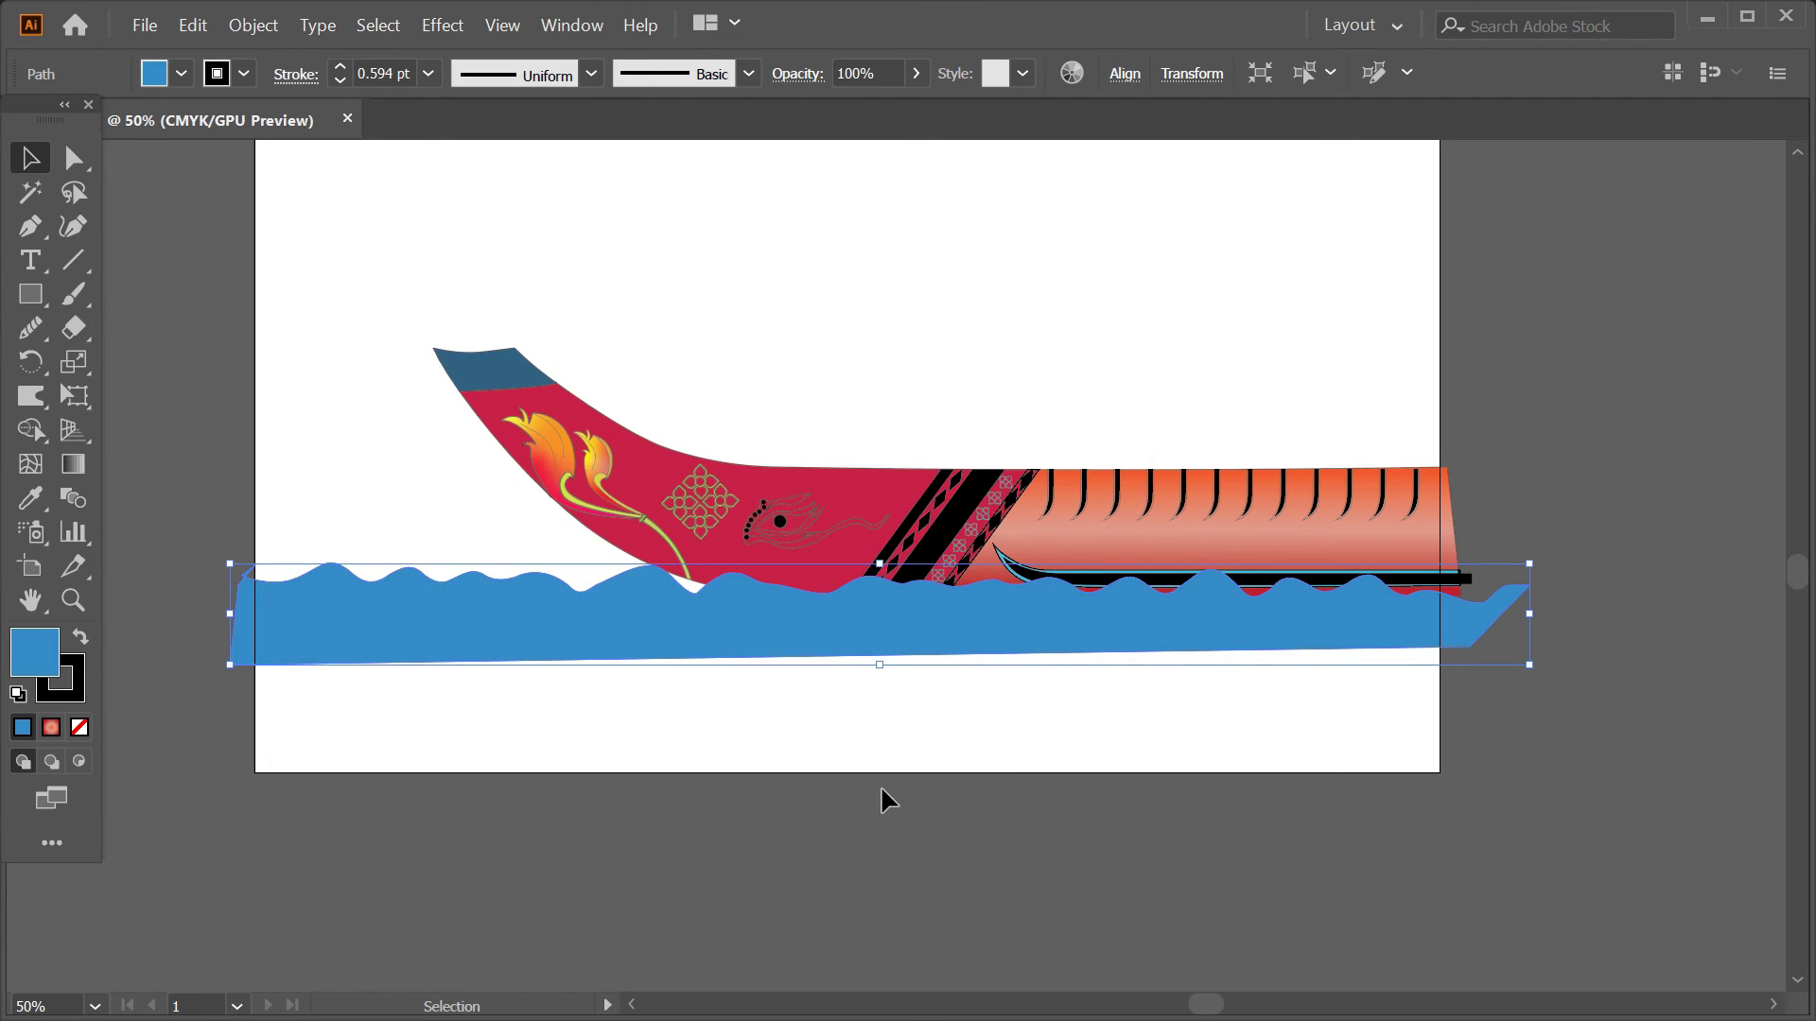
pyautogui.click(244, 76)
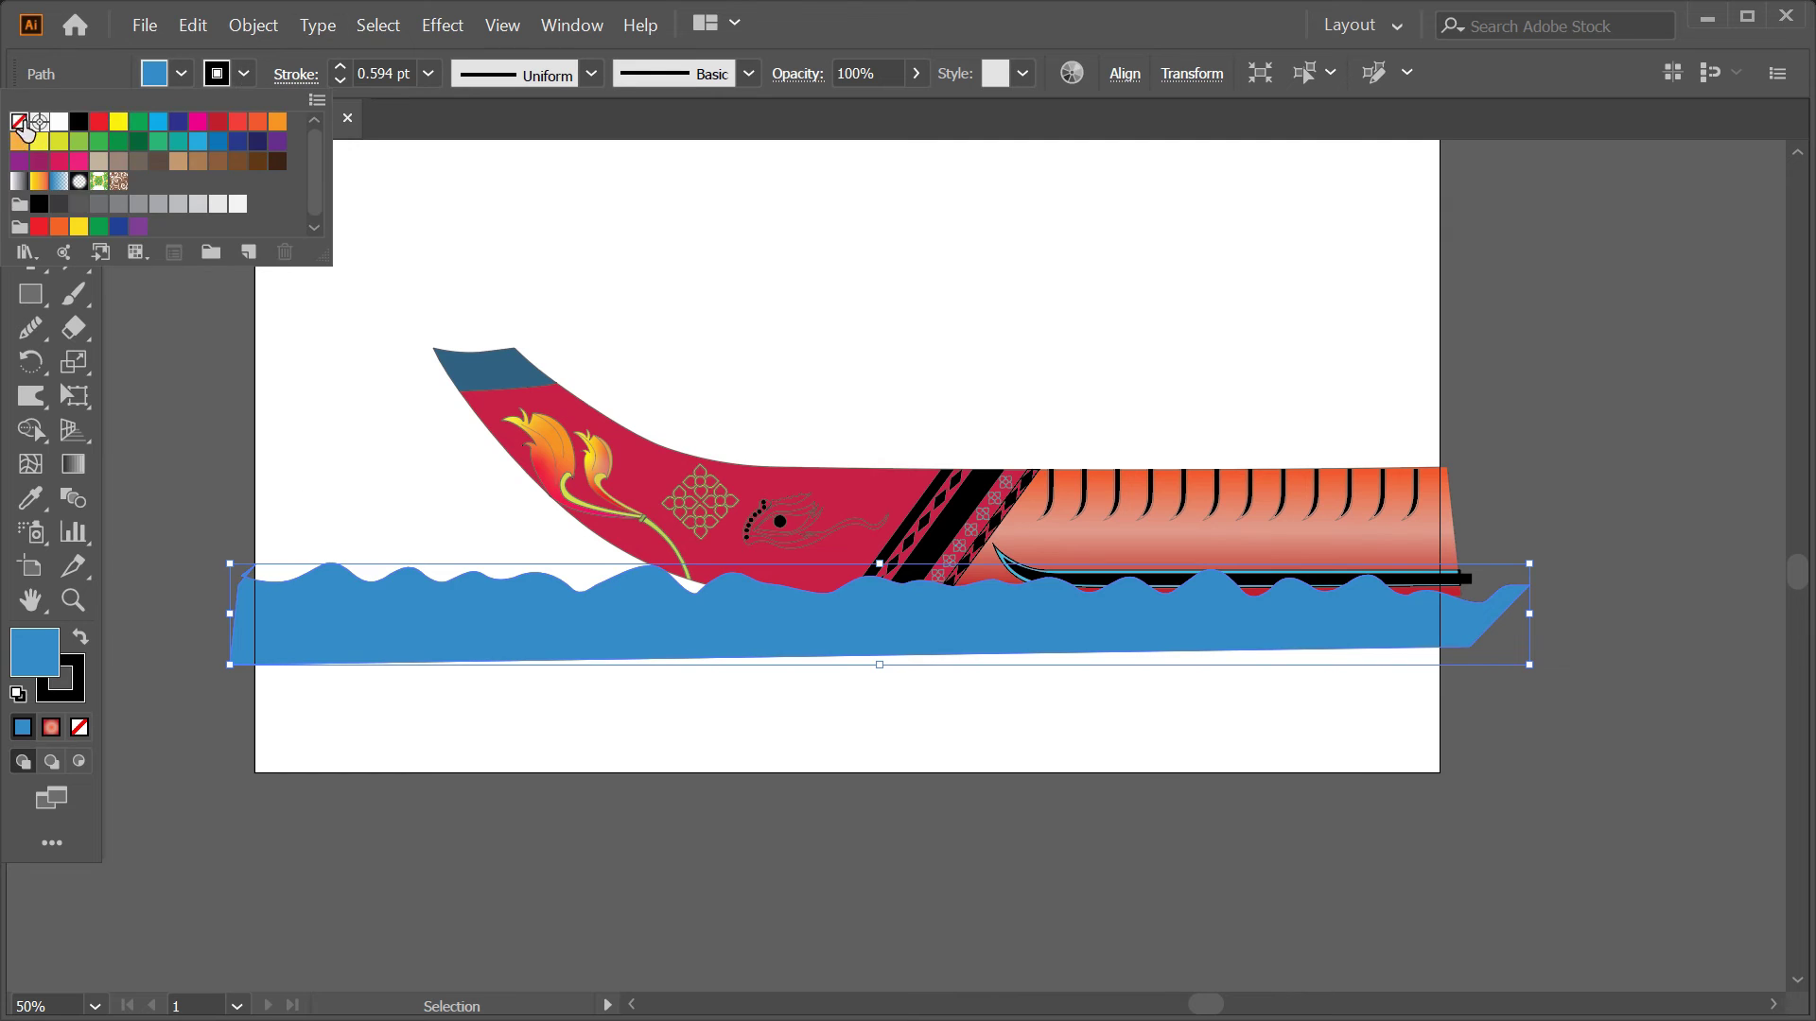
pyautogui.click(20, 125)
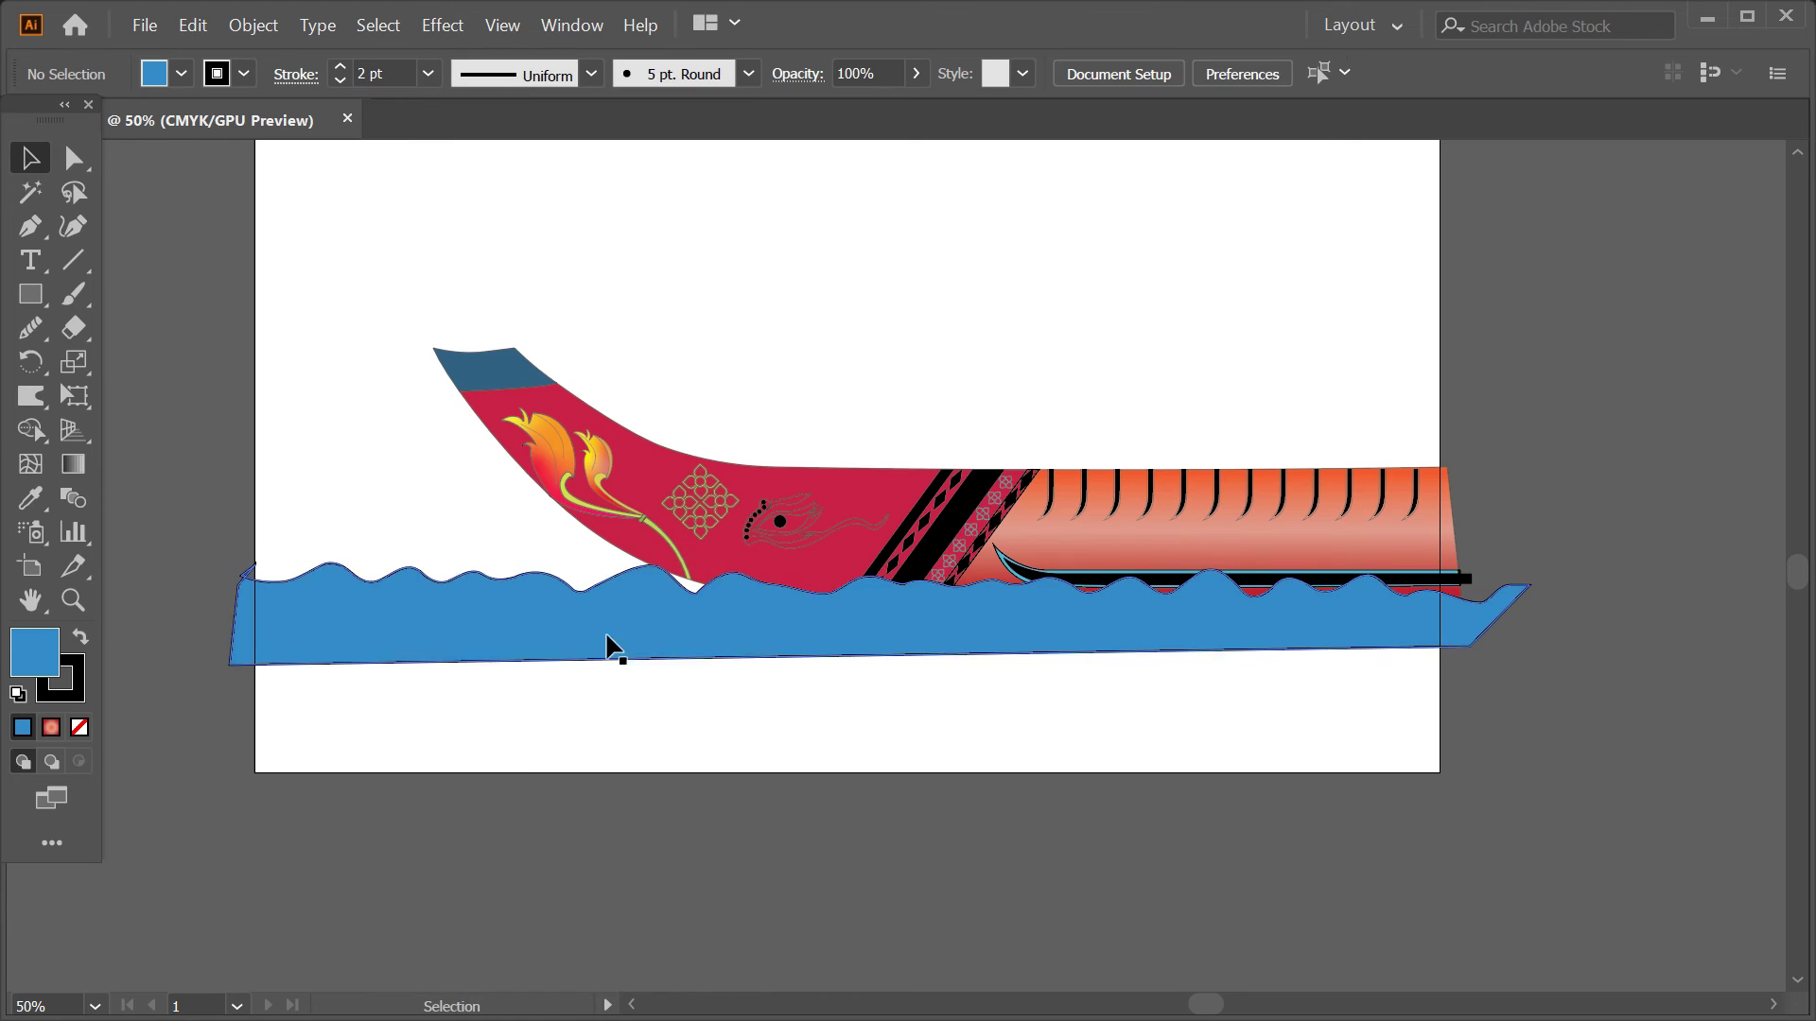
# - Alt-drag and repeat copies of the wave downward, undoing extras, to stack water rows
pyautogui.moveTo(655, 687); pyautogui.dragTo(655, 674)
pyautogui.hotkey('ctrl', 'd')
pyautogui.hotkey('ctrl', 'd')
pyautogui.hotkey('ctrl', 'd')
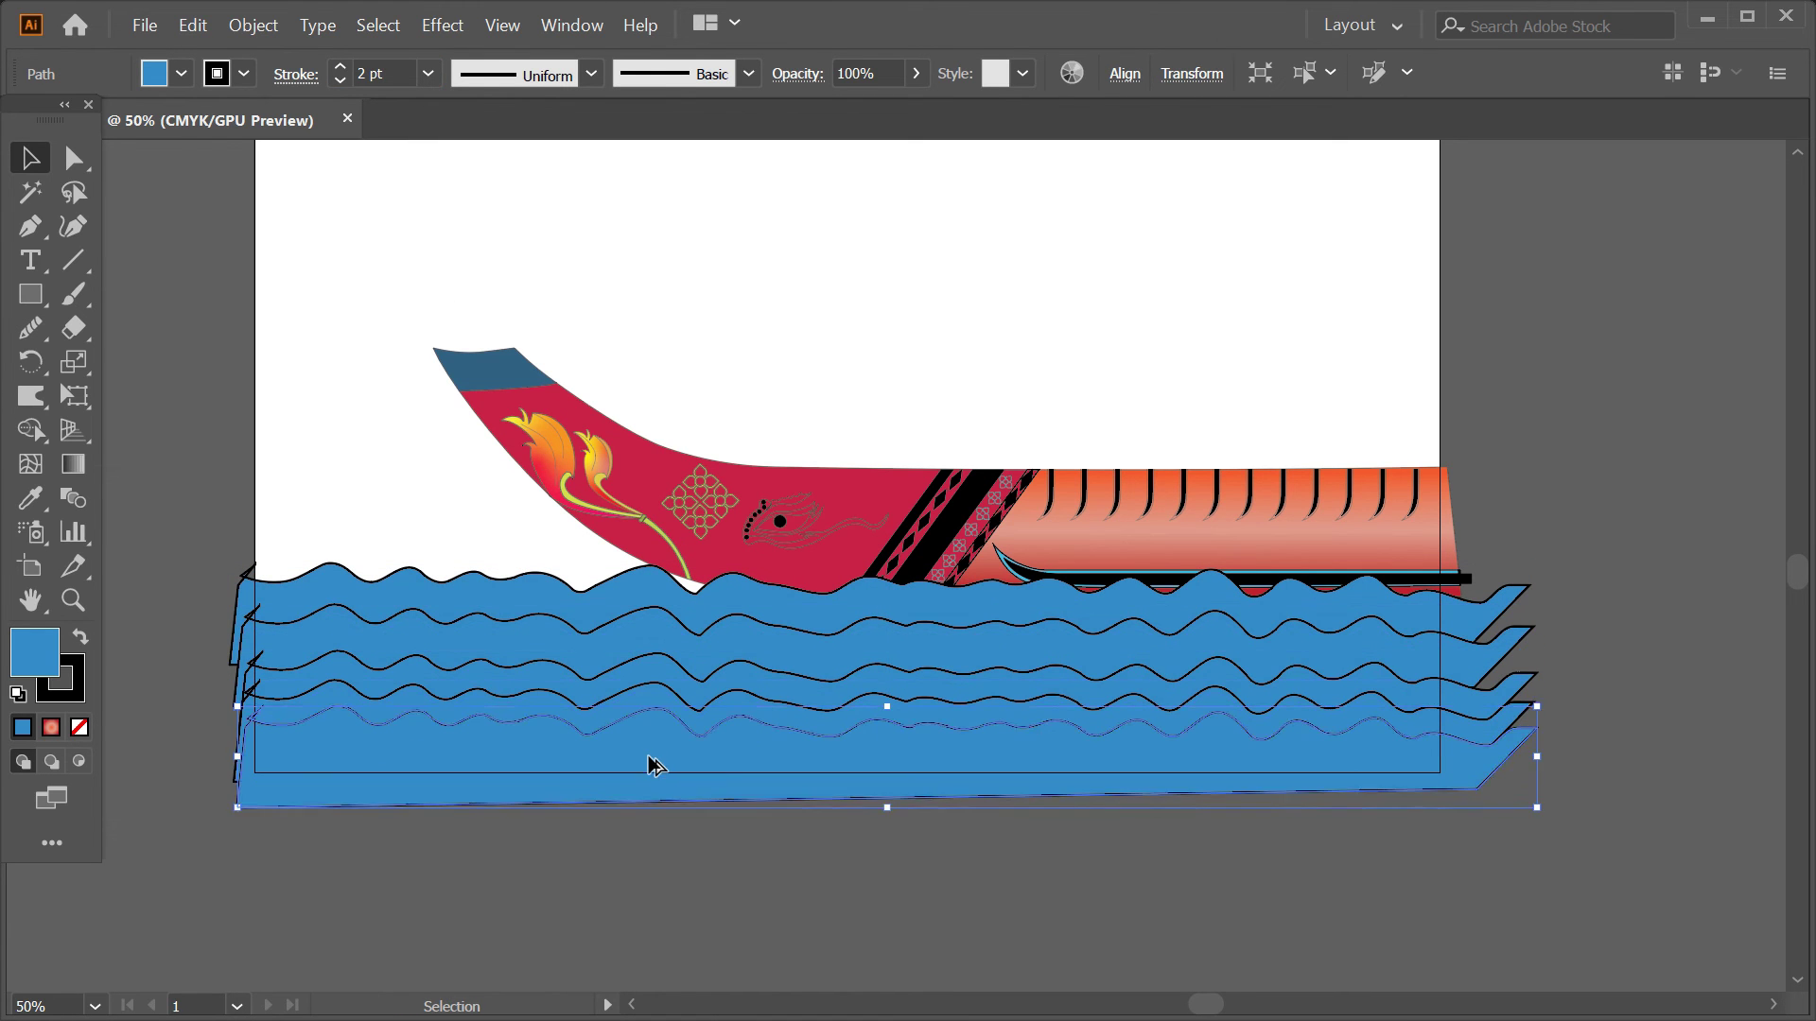
pyautogui.hotkey('ctrl', 'z')
pyautogui.hotkey('ctrl', 'z')
pyautogui.hotkey('ctrl', 'z')
pyautogui.moveTo(965, 695); pyautogui.dragTo(818, 735)
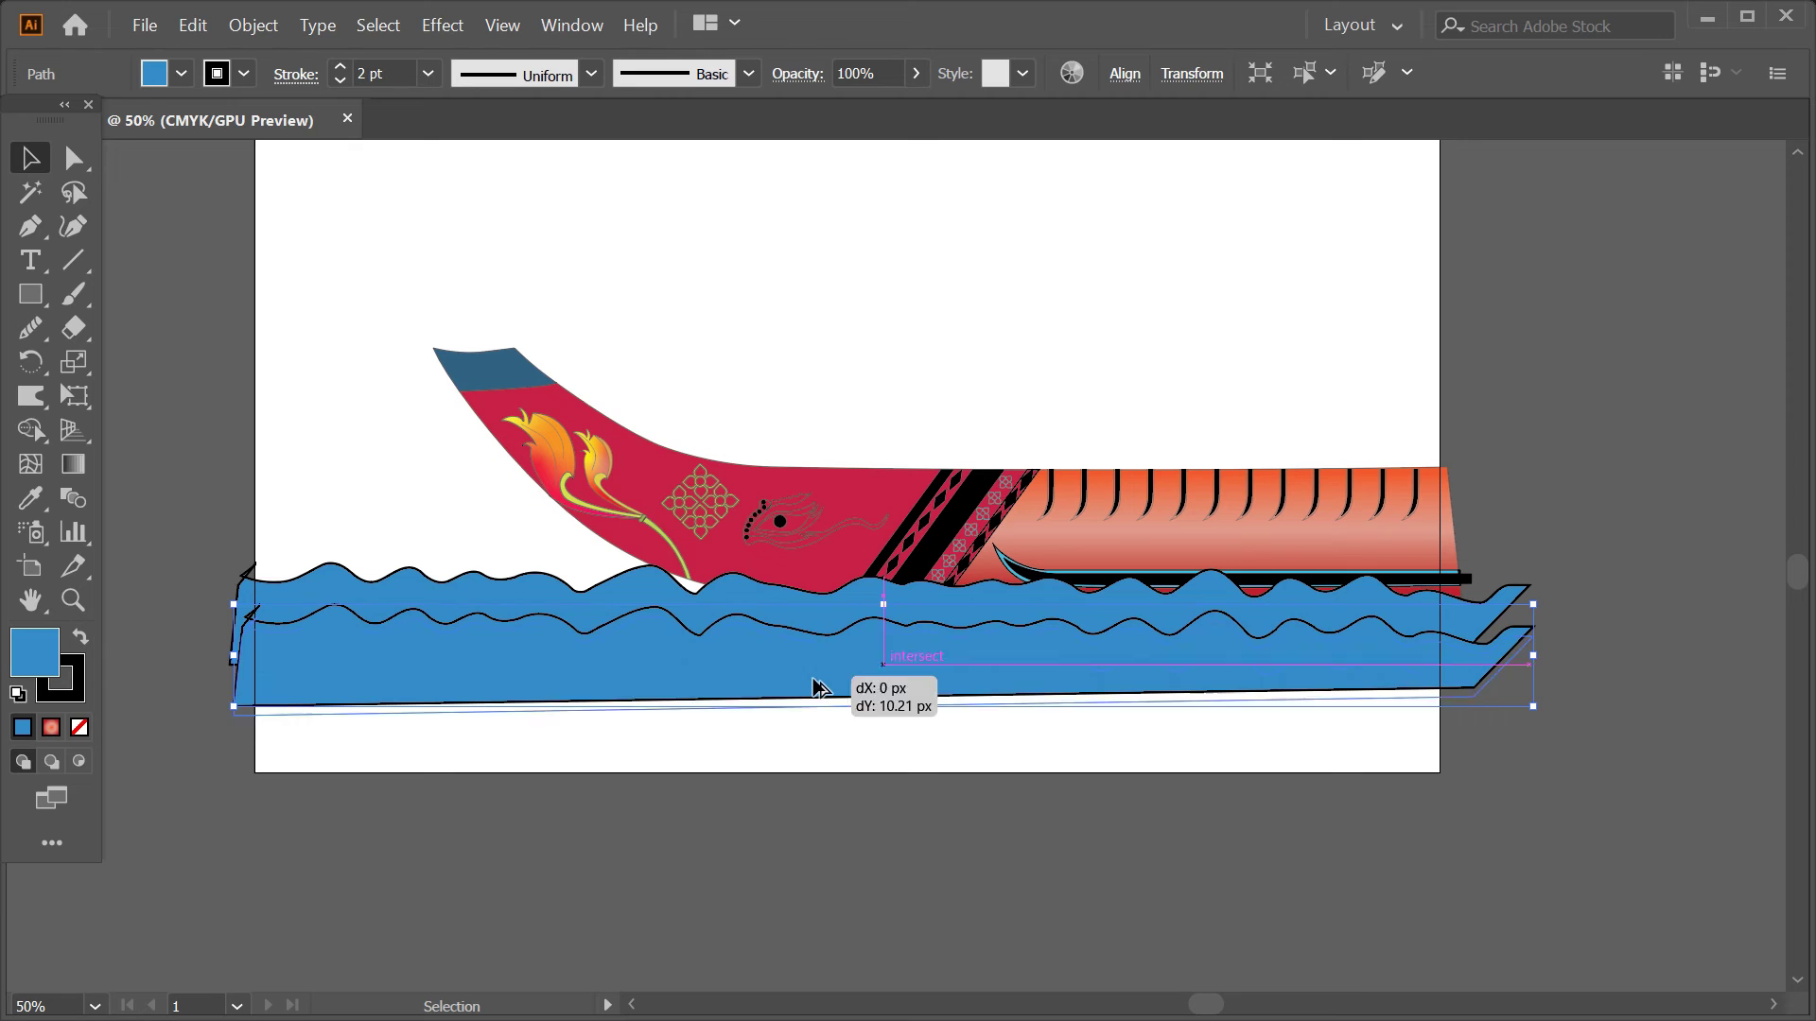
pyautogui.moveTo(807, 721); pyautogui.dragTo(804, 800)
pyautogui.click(864, 898)
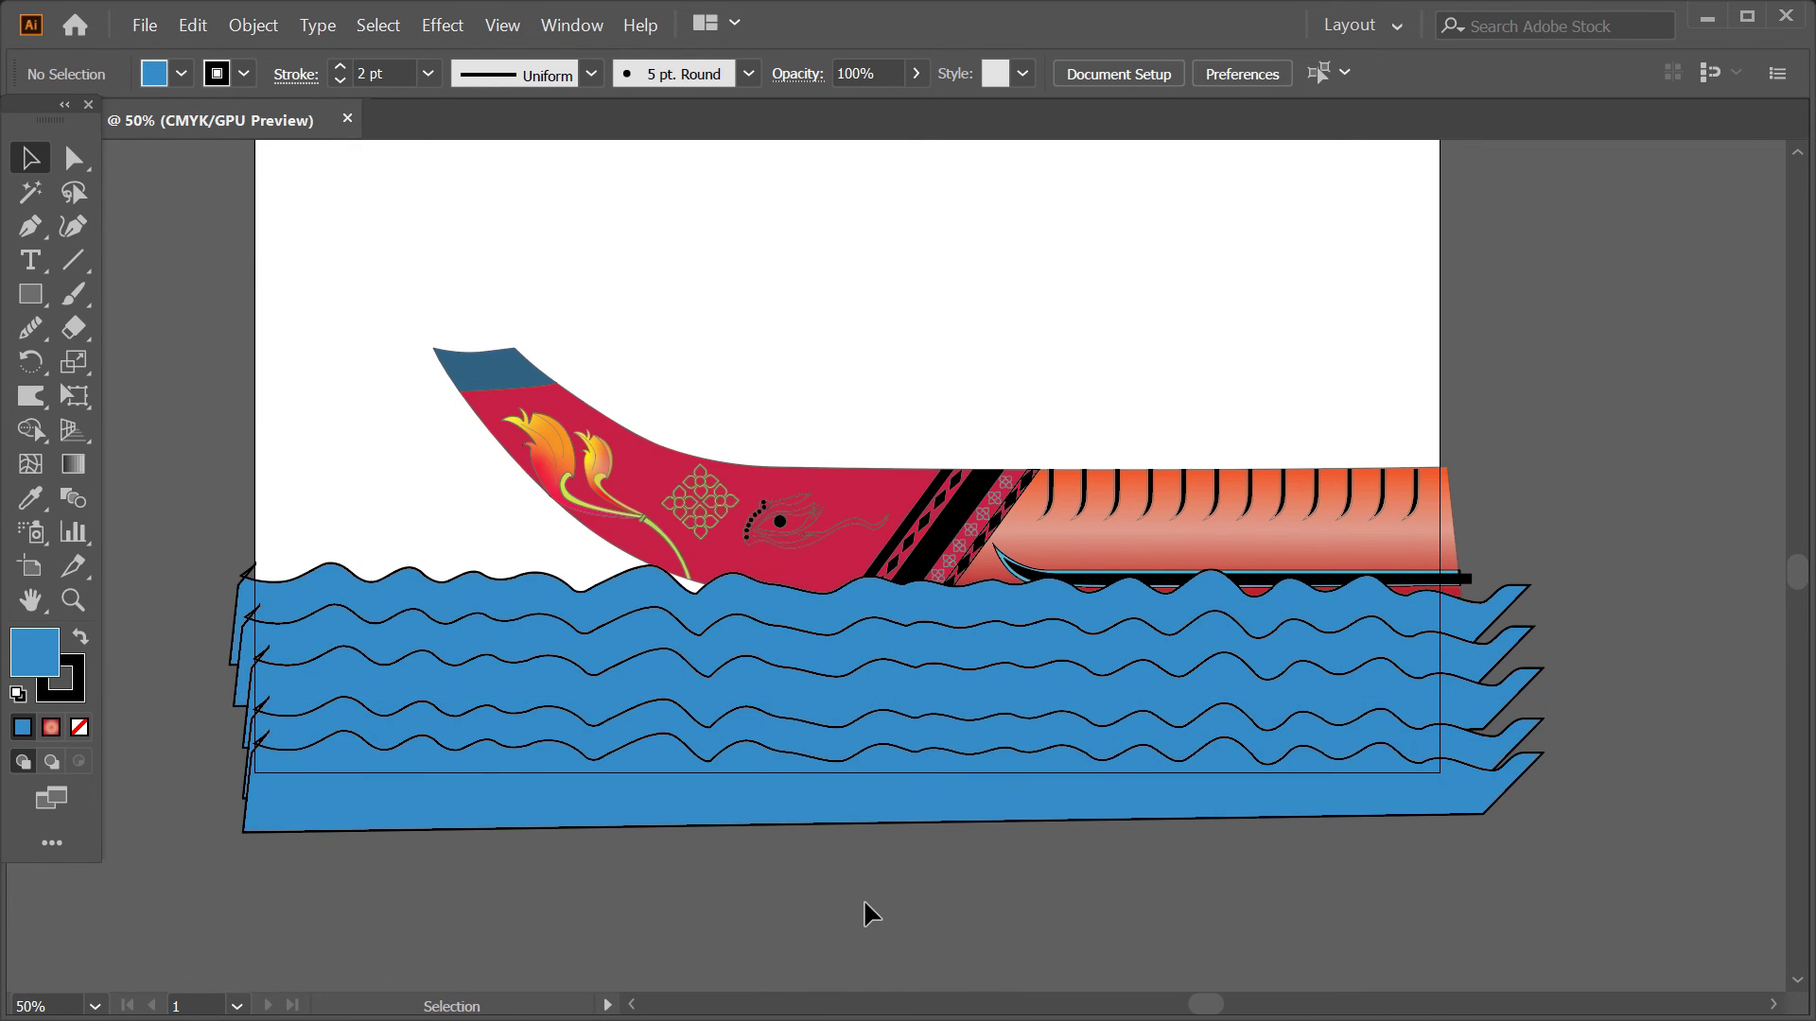
pyautogui.scroll(-1, 870, 898)
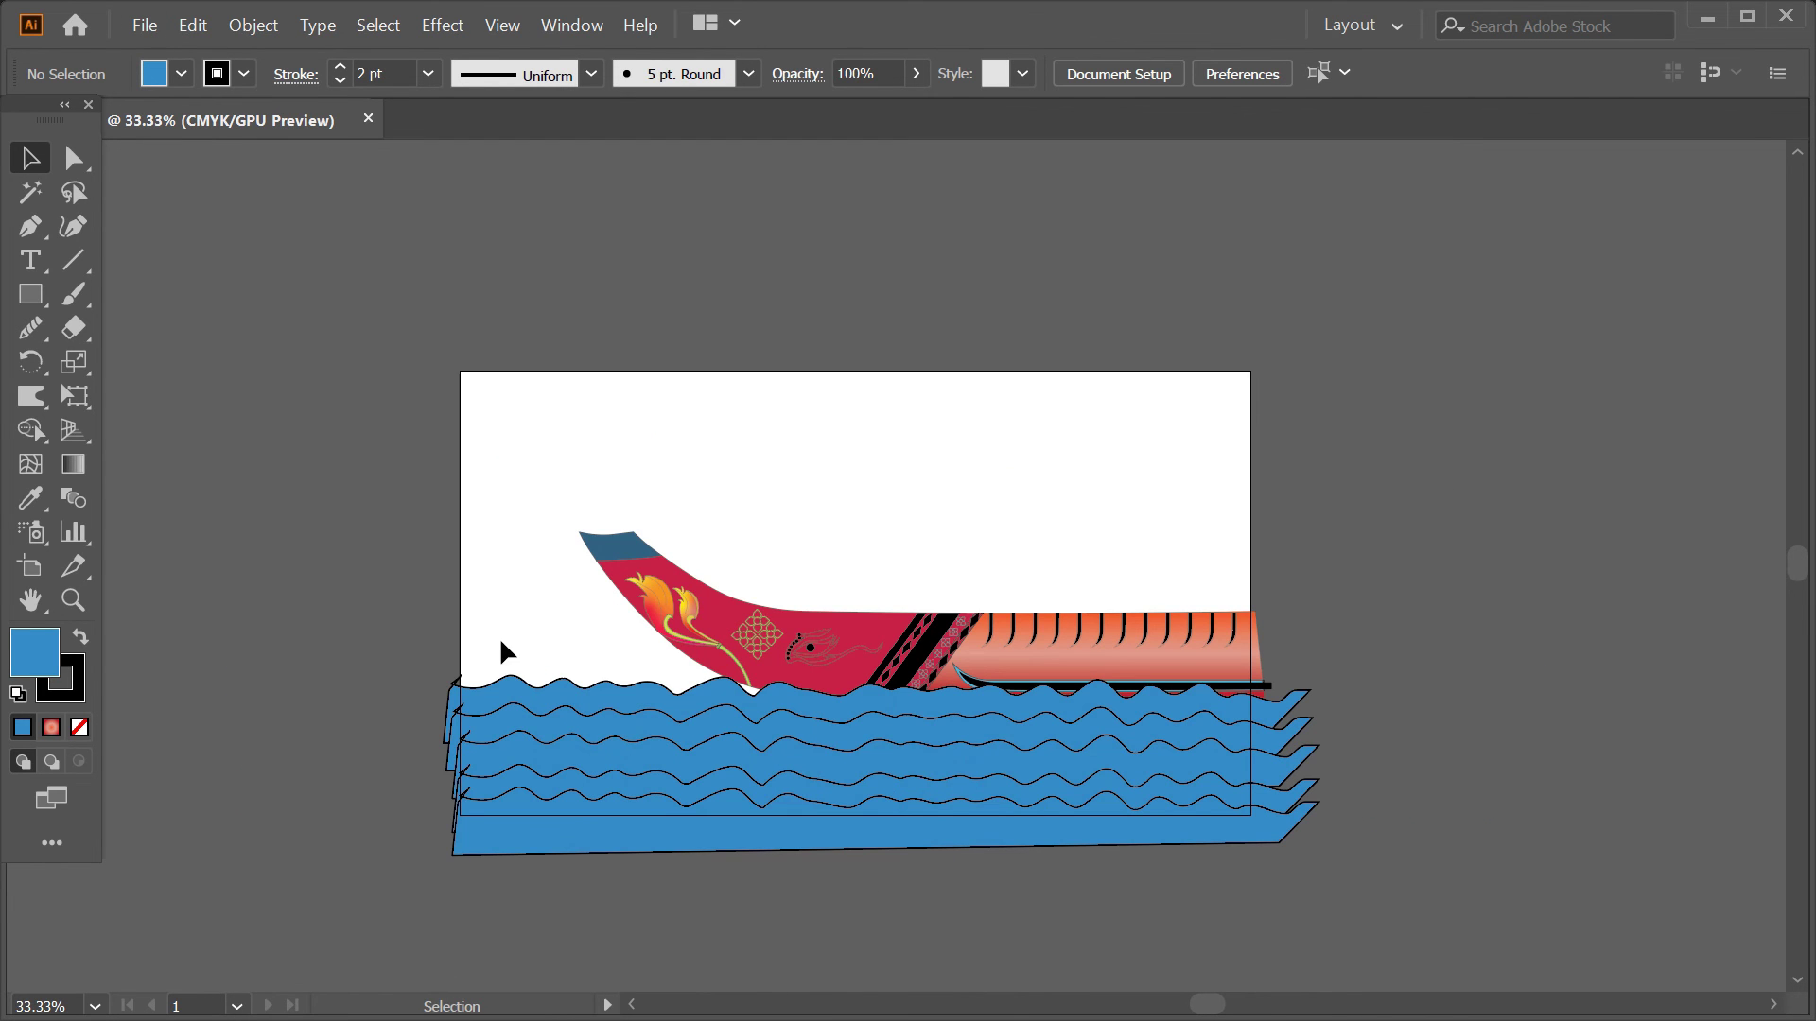
# - Copy the wave group upward and nudge the copy down over the boat
pyautogui.click(567, 738)
pyautogui.click(739, 639)
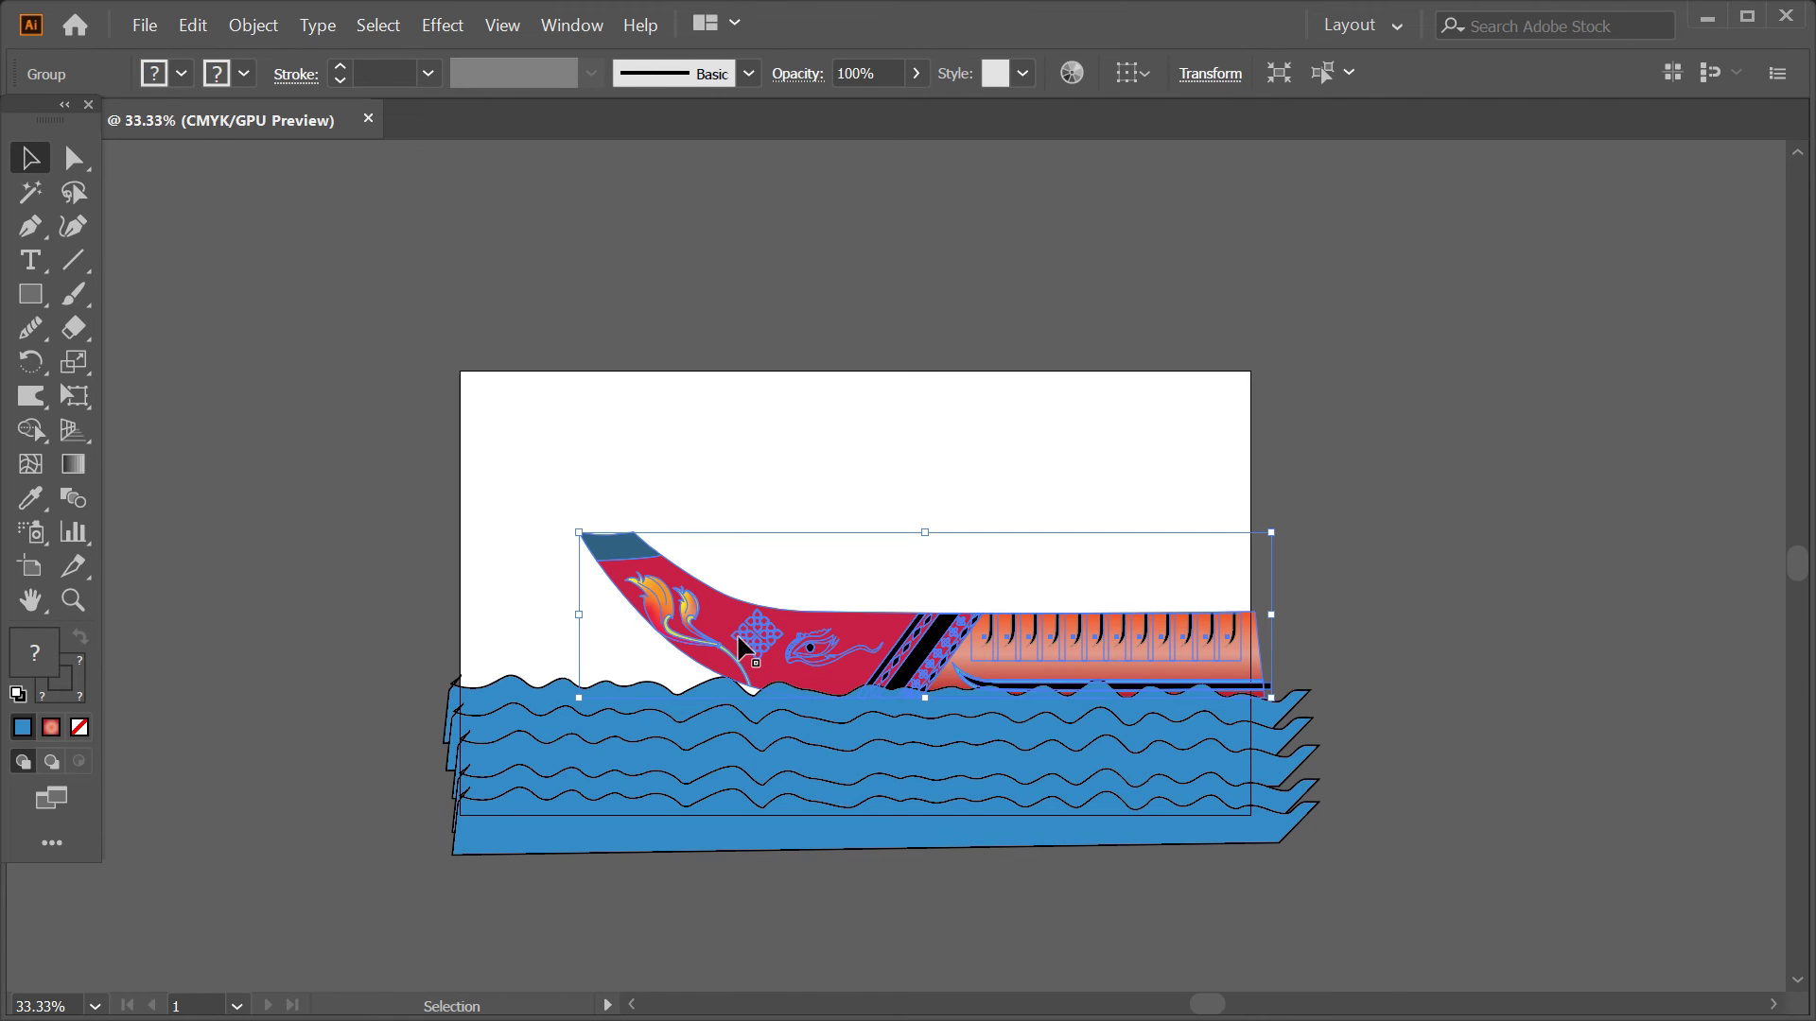
pyautogui.click(357, 619)
pyautogui.moveTo(590, 805); pyautogui.dragTo(585, 591)
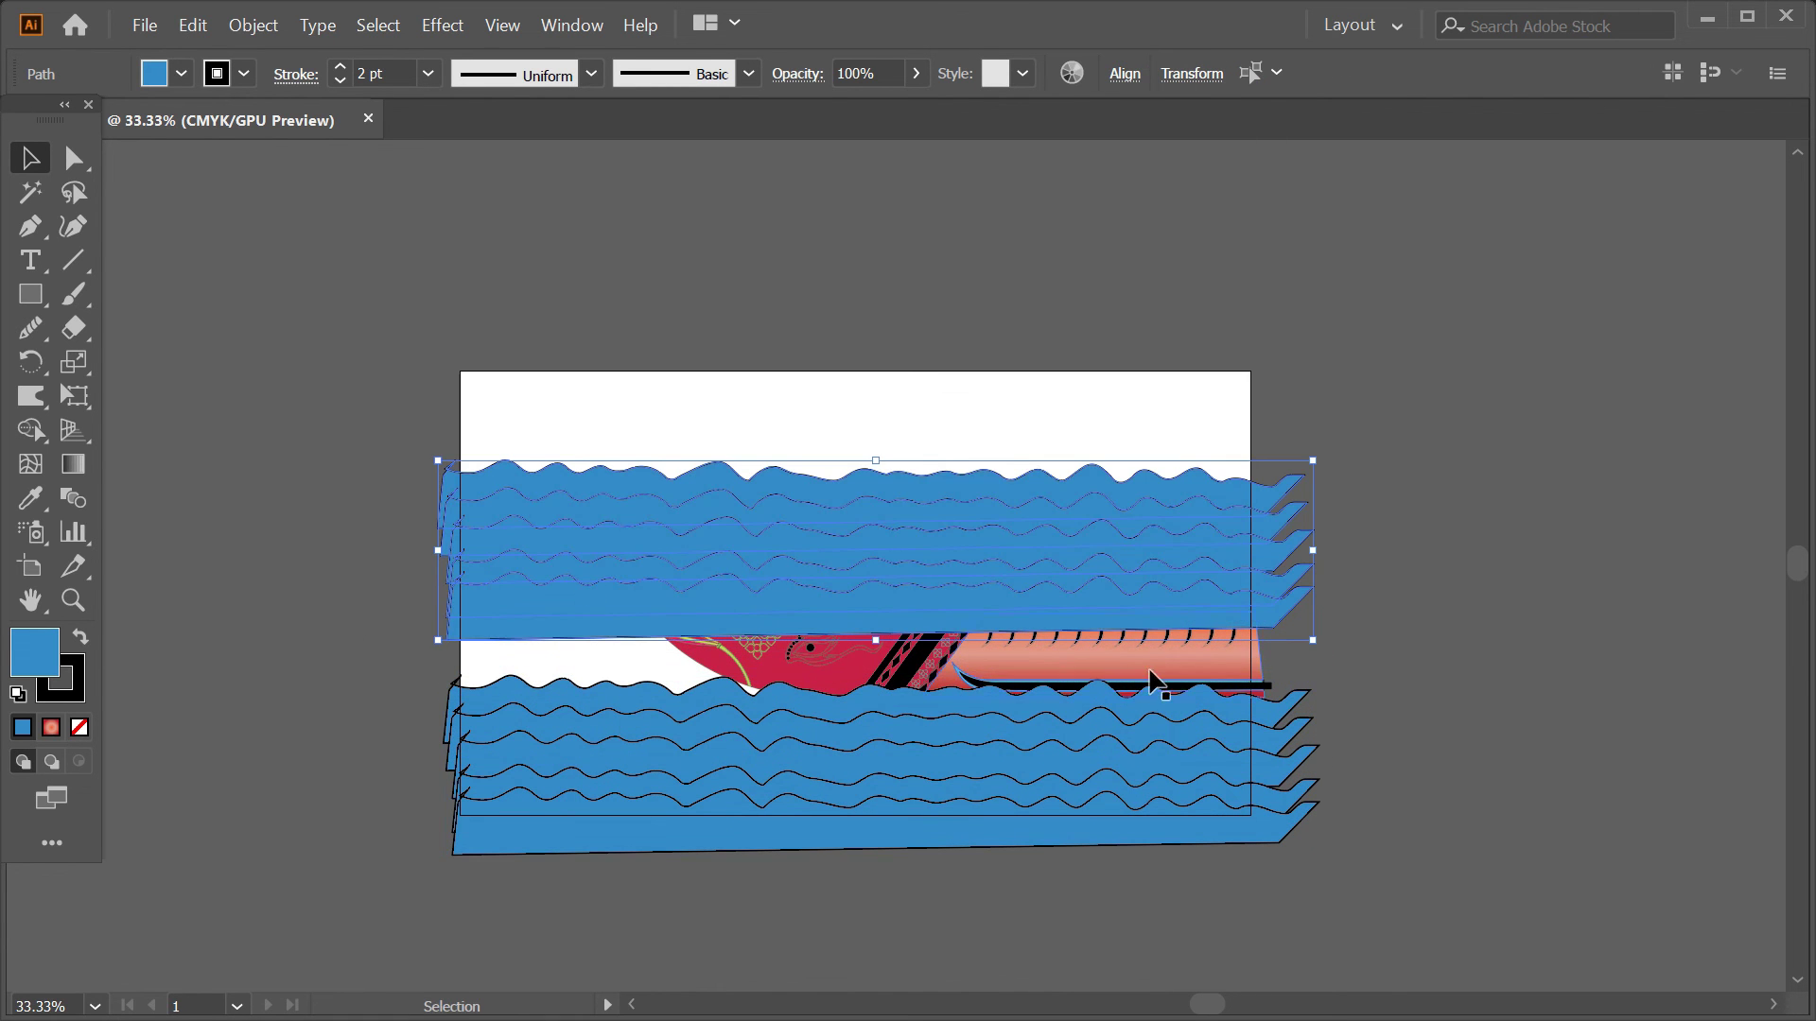
pyautogui.click(1126, 674)
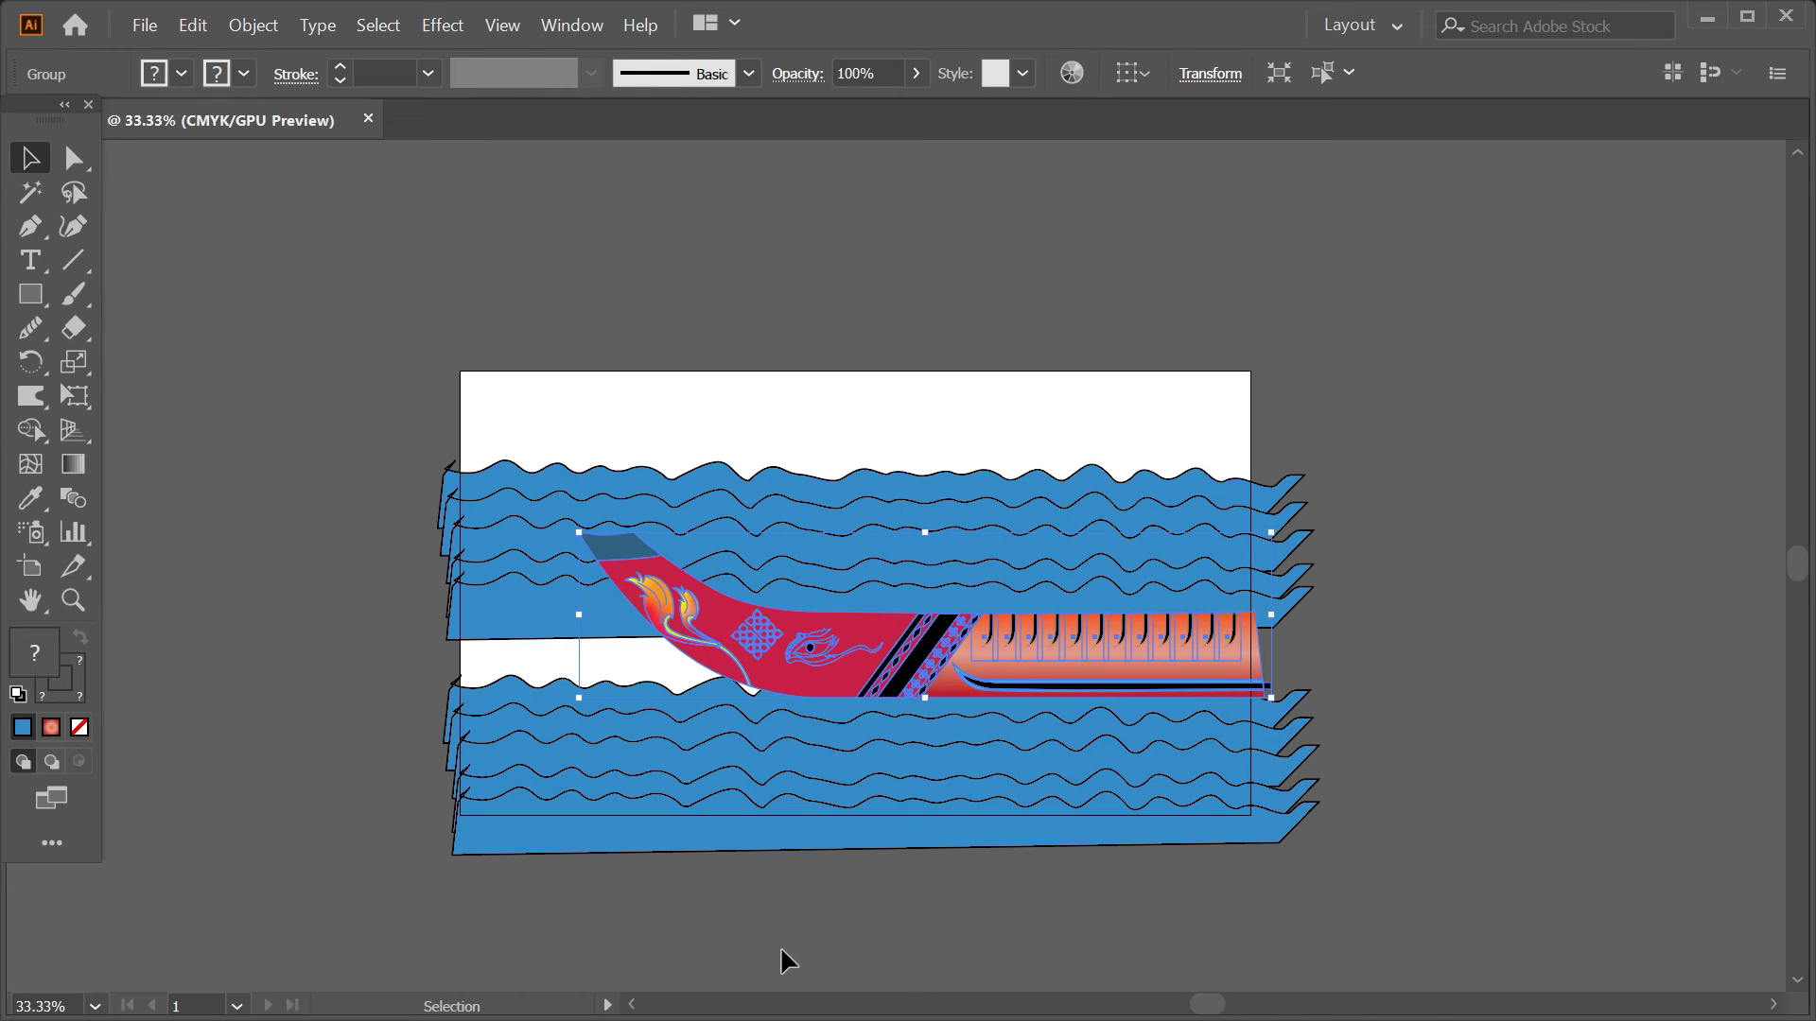
pyautogui.moveTo(510, 639); pyautogui.dragTo(567, 700)
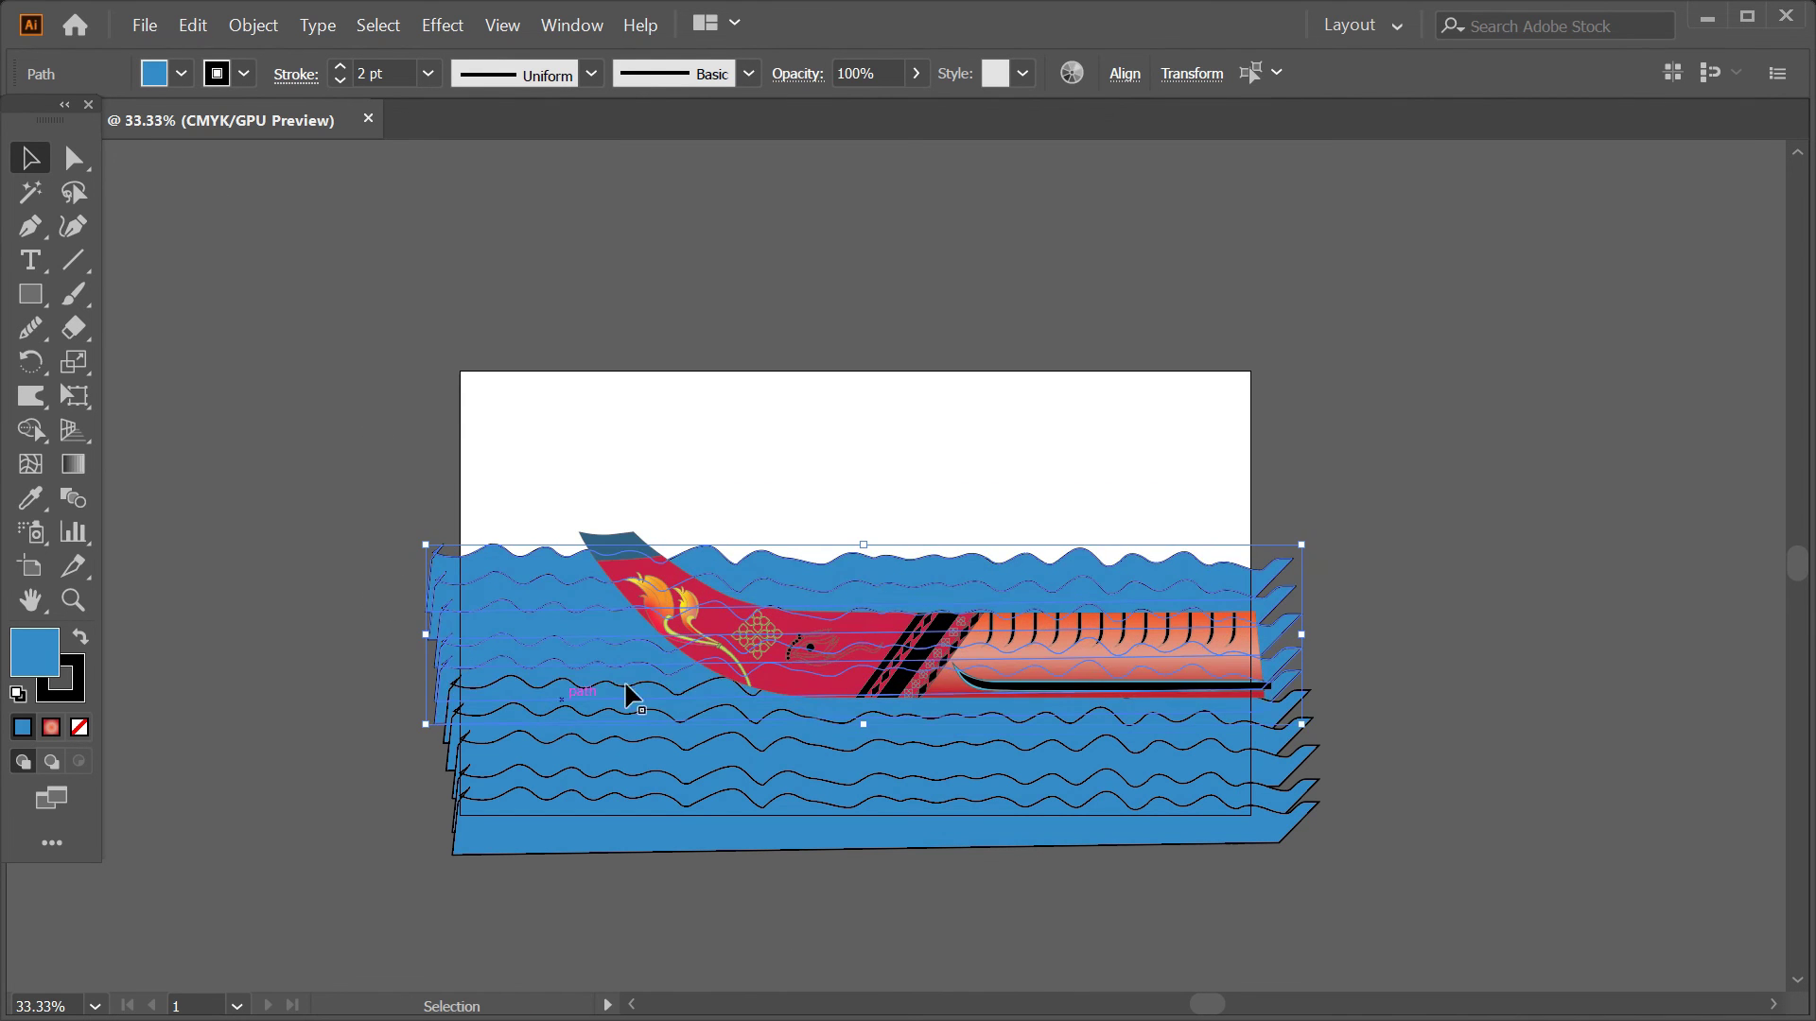
pyautogui.click(1424, 587)
# - Shift the lower wave paths down over the boat's bottom and zoom to fit
pyautogui.scroll(2, 1097, 722)
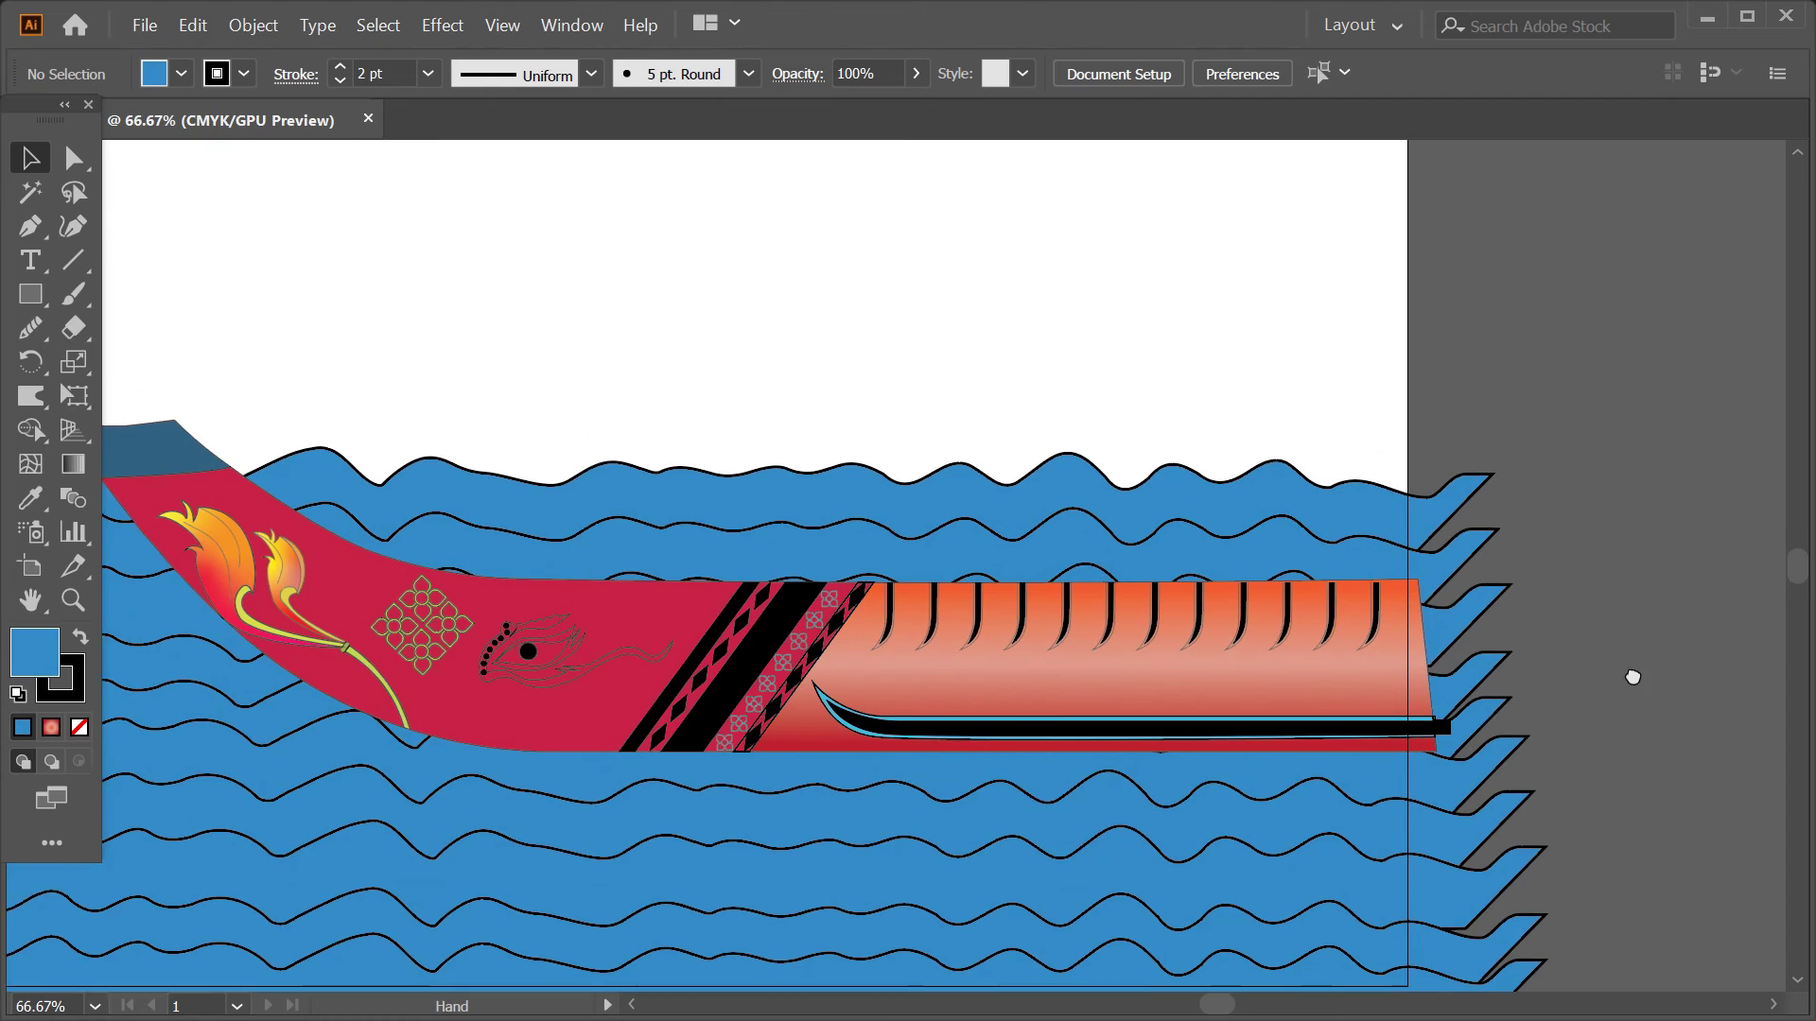
pyautogui.click(1176, 702)
pyautogui.moveTo(1194, 683); pyautogui.dragTo(1199, 737)
pyautogui.keyDown('ctrl'); pyautogui.click(1459, 760); pyautogui.keyUp('ctrl')
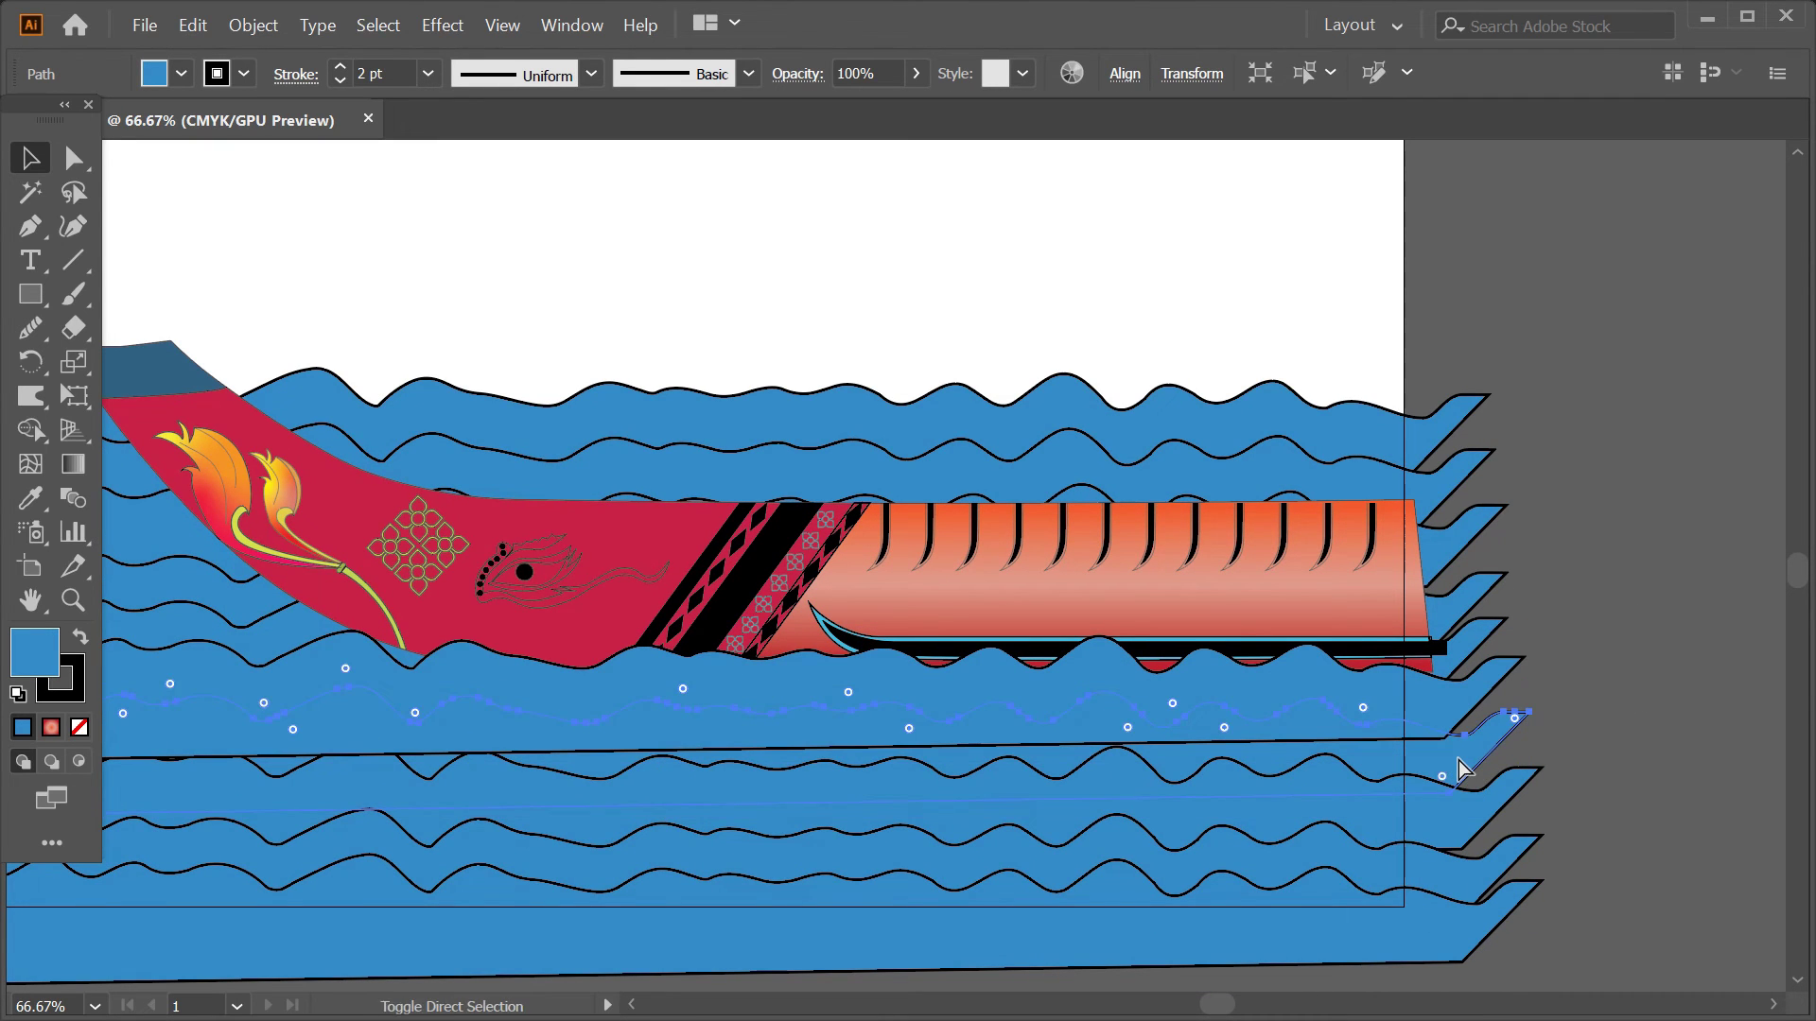
pyautogui.click(1475, 770)
pyautogui.moveTo(1467, 839); pyautogui.dragTo(1438, 945)
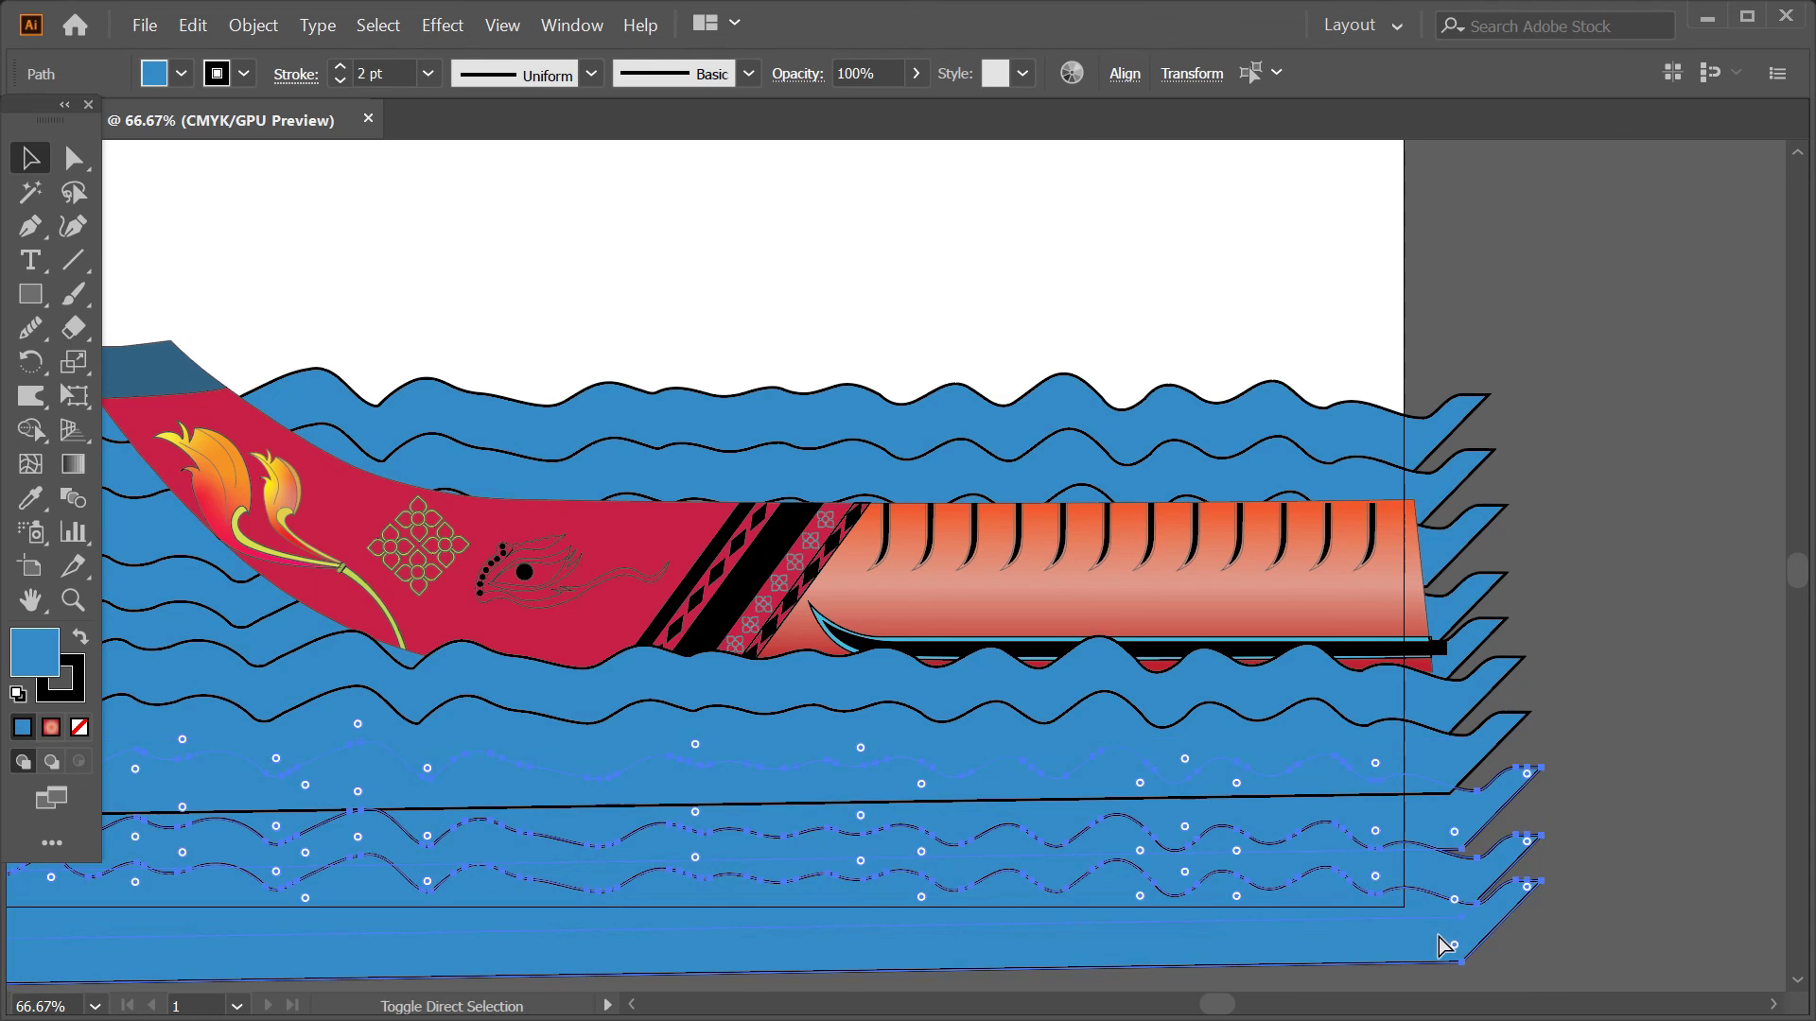
pyautogui.click(1615, 575)
pyautogui.hotkey('ctrl', '-')
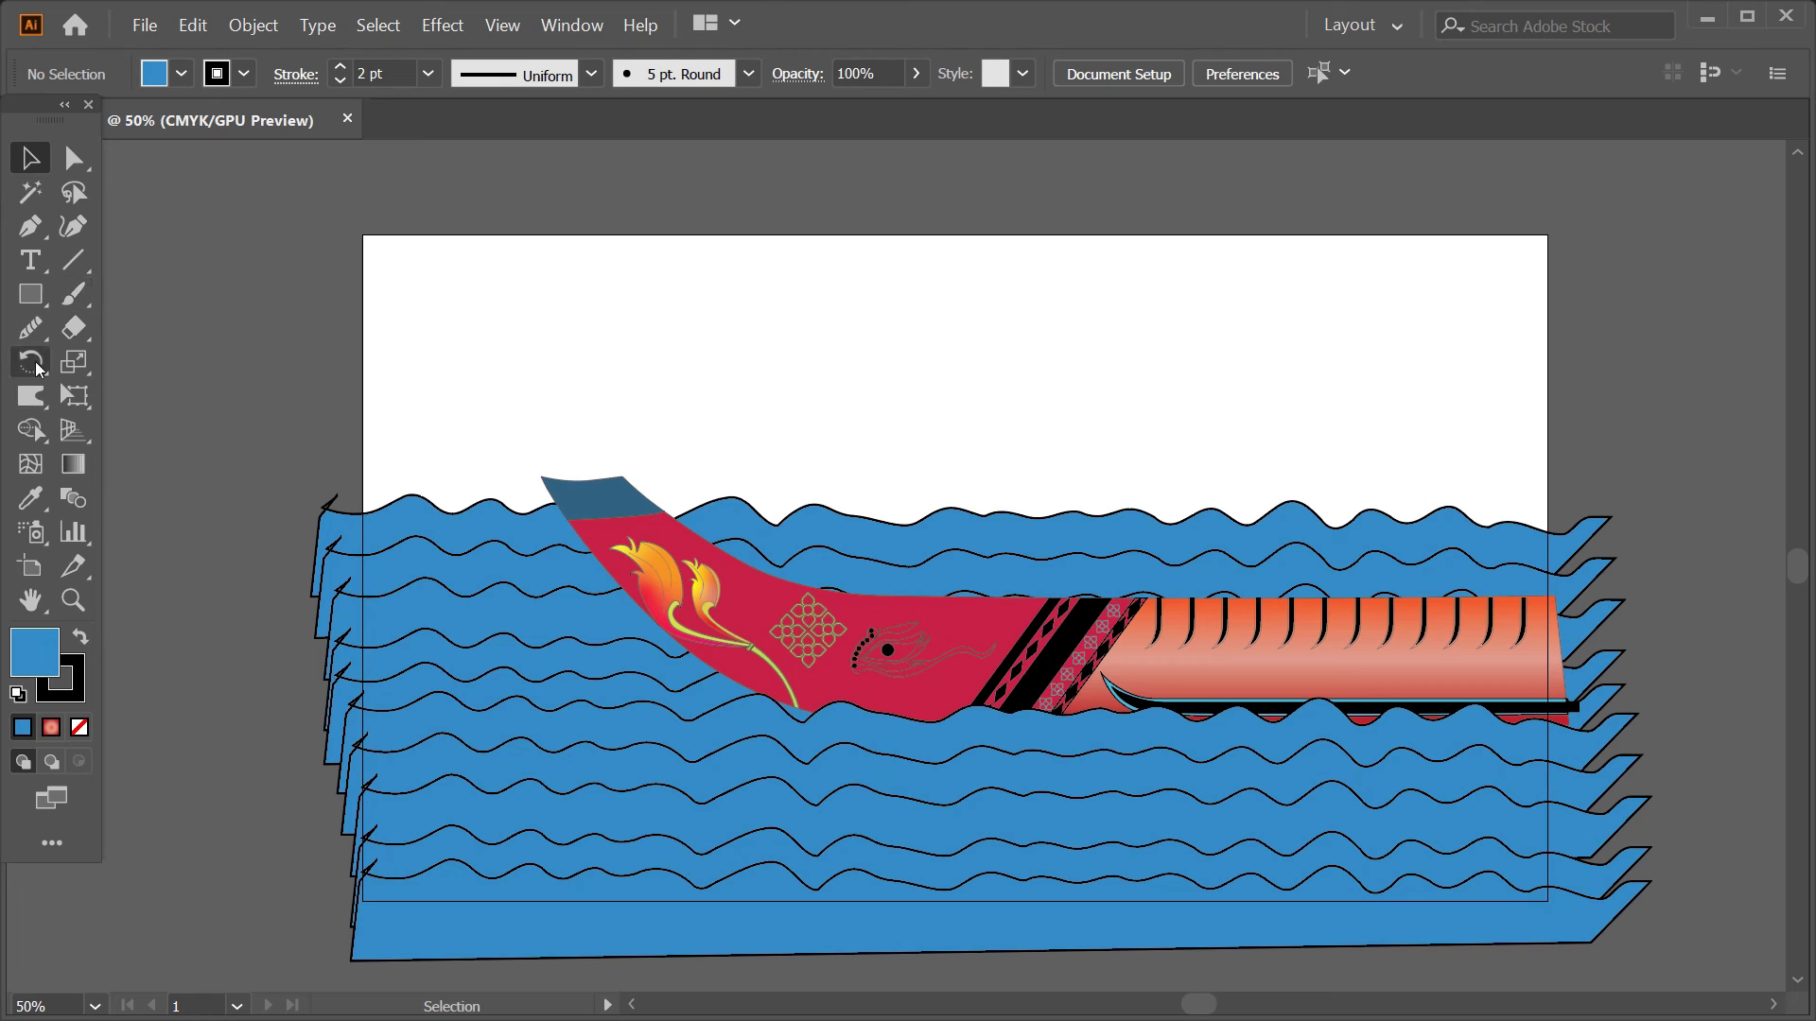
# - Draw a rectangle over the artboard top, send it to back, and give it a vertical linear gradient
pyautogui.click(30, 294)
pyautogui.moveTo(315, 197); pyautogui.dragTo(1645, 567)
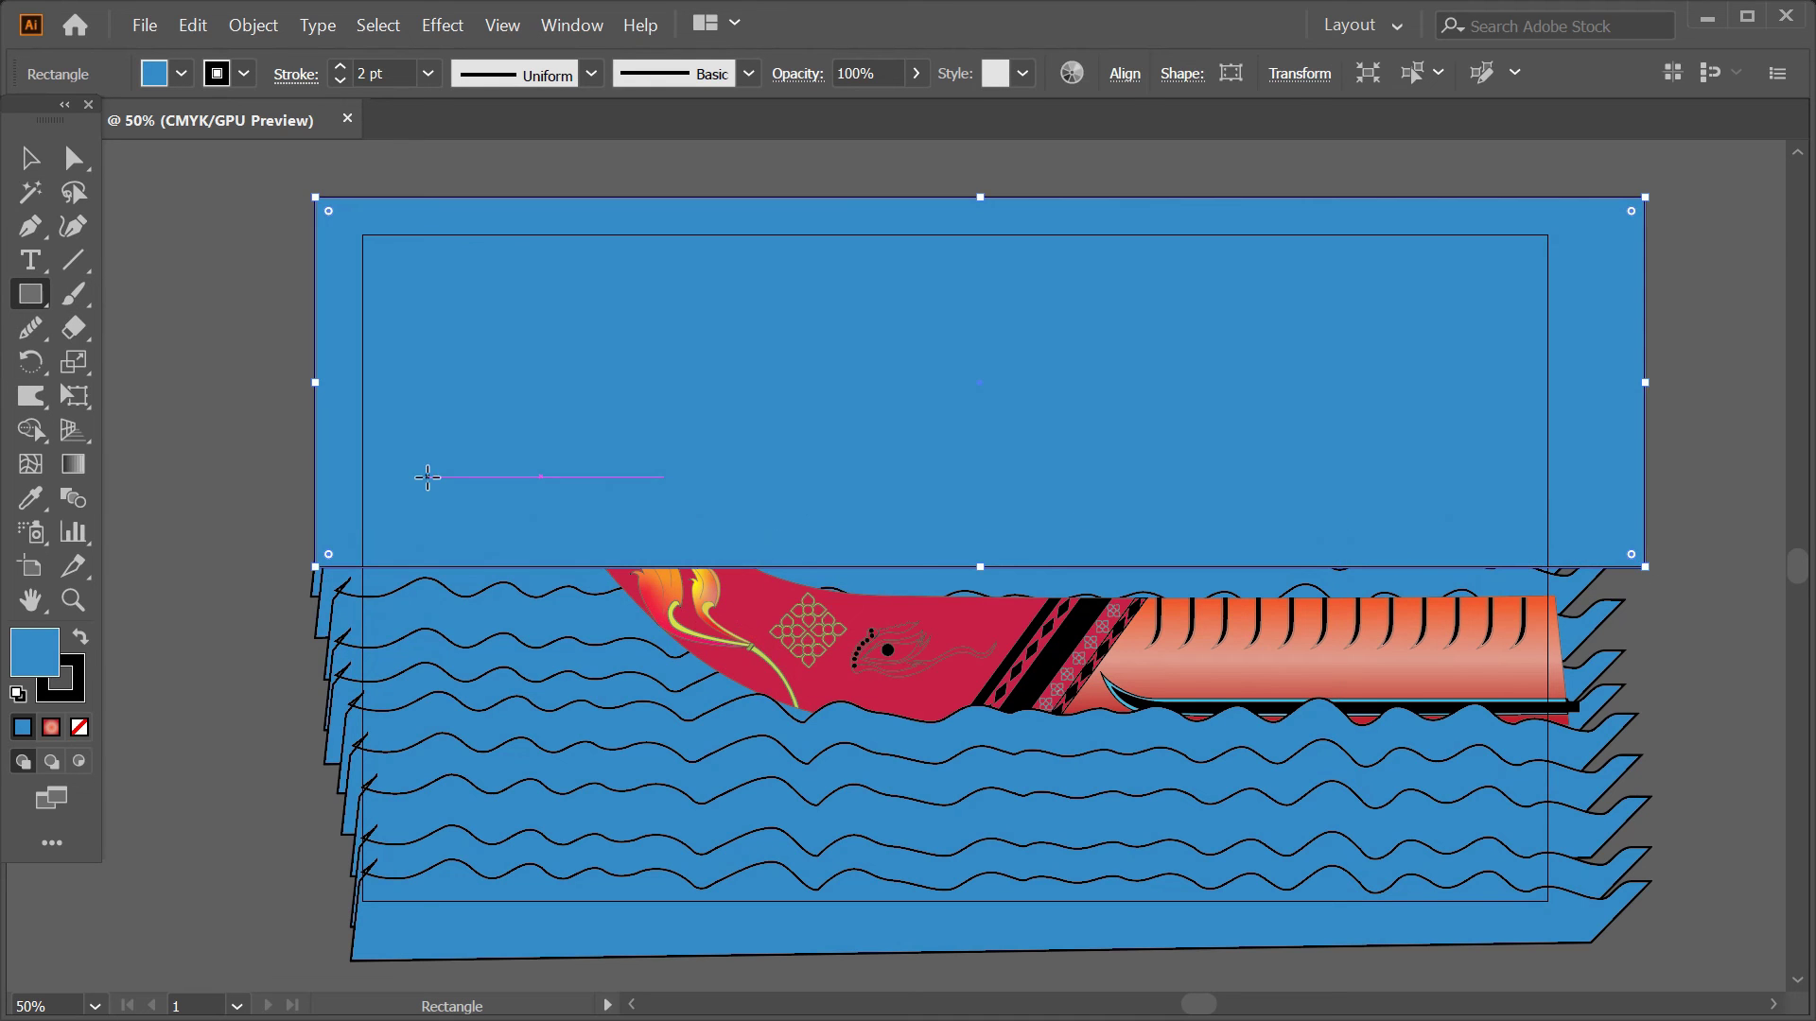
pyautogui.hotkey('ctrl', 'shift', '[')
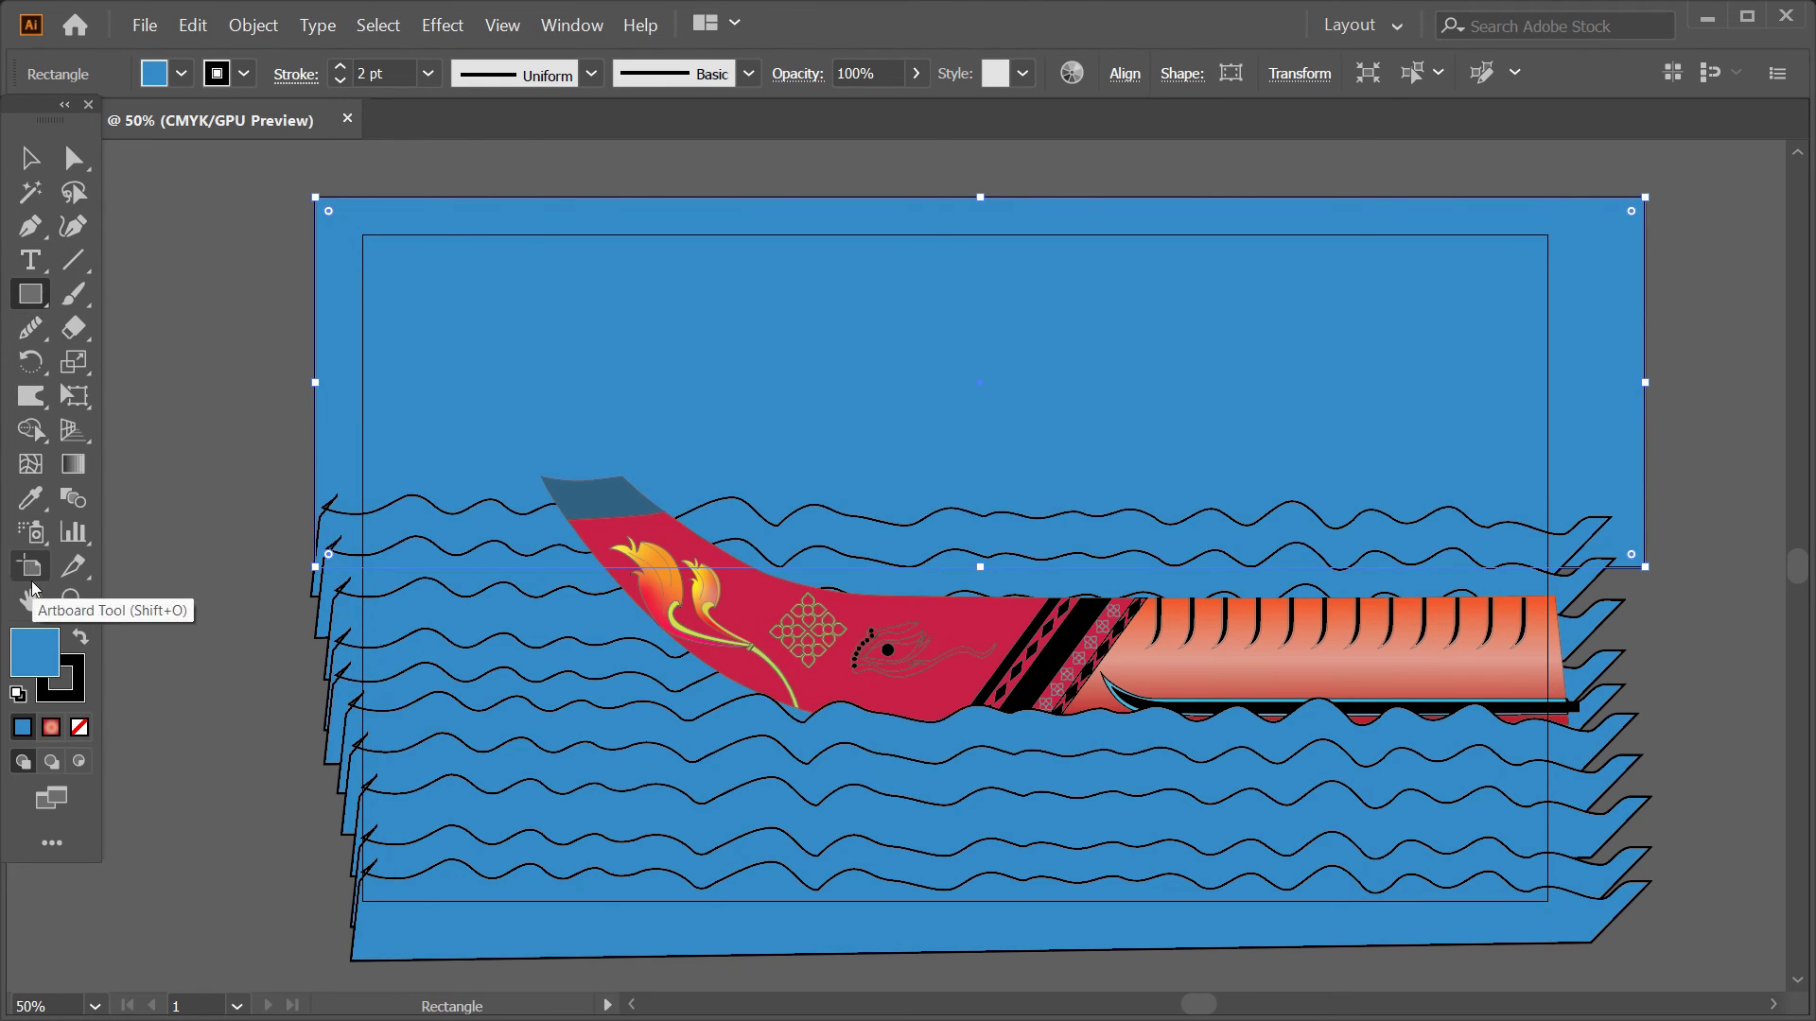
pyautogui.click(72, 464)
pyautogui.click(834, 379)
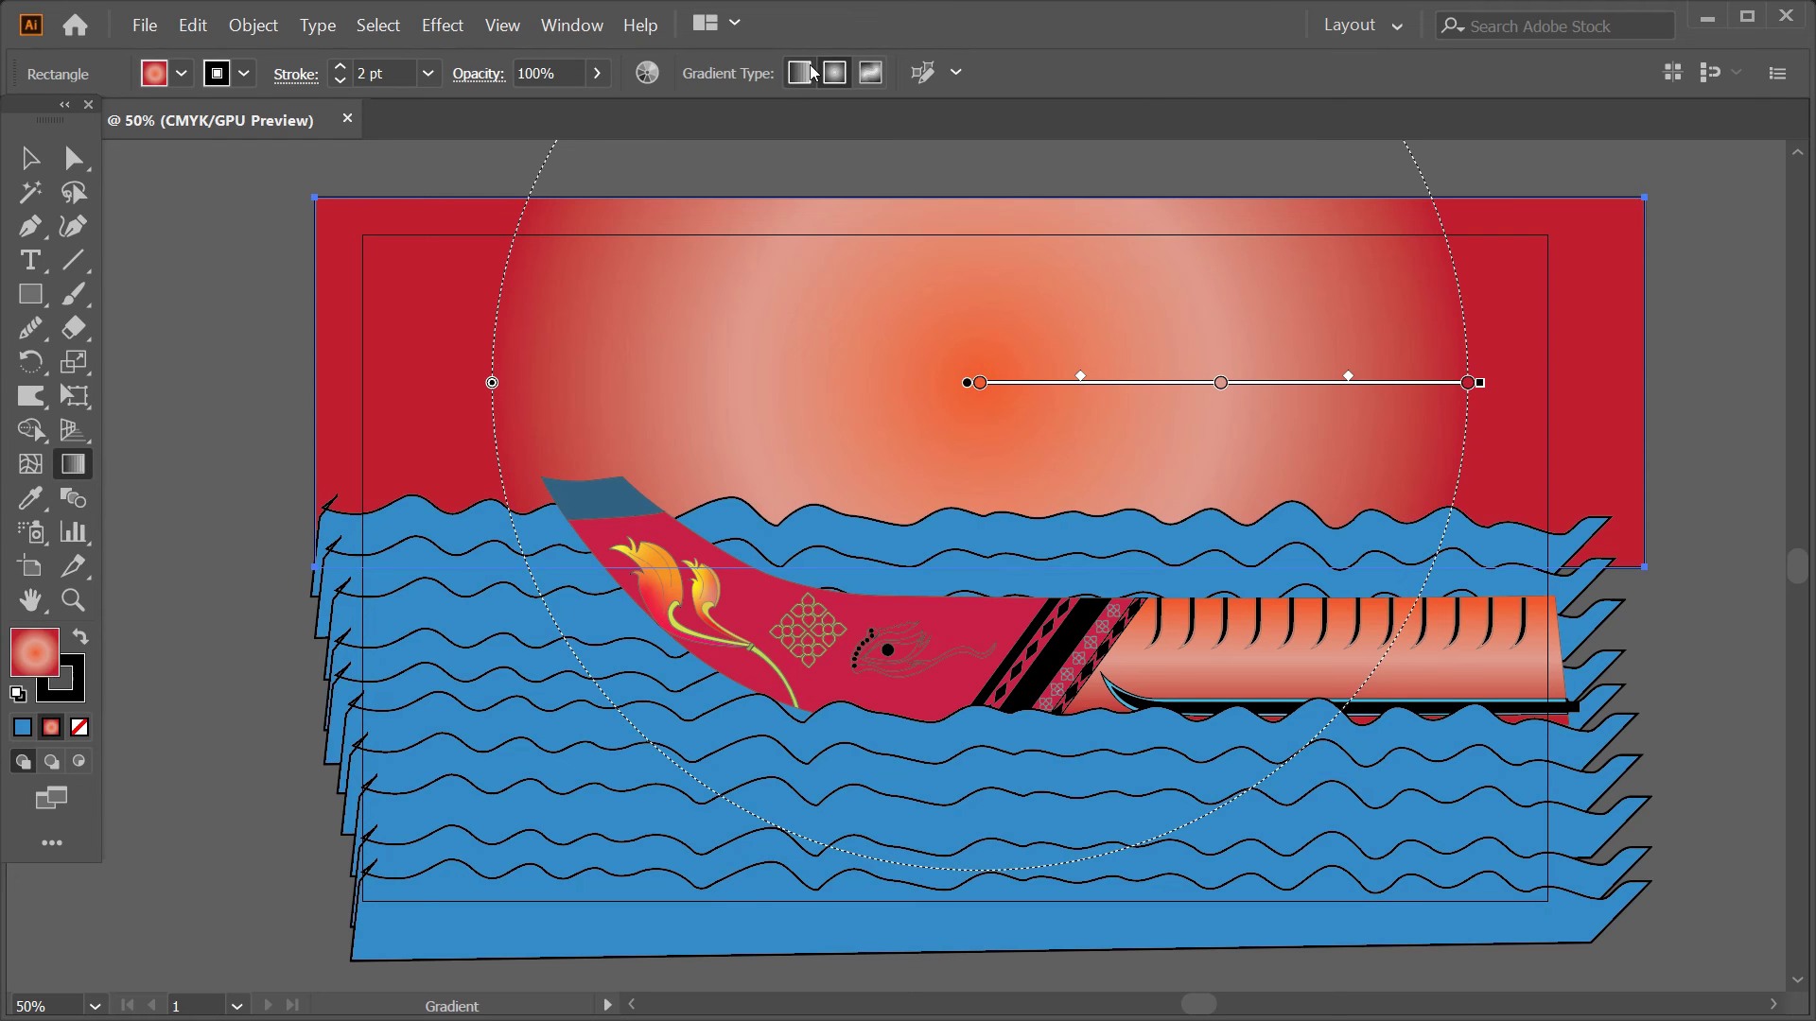
pyautogui.click(799, 73)
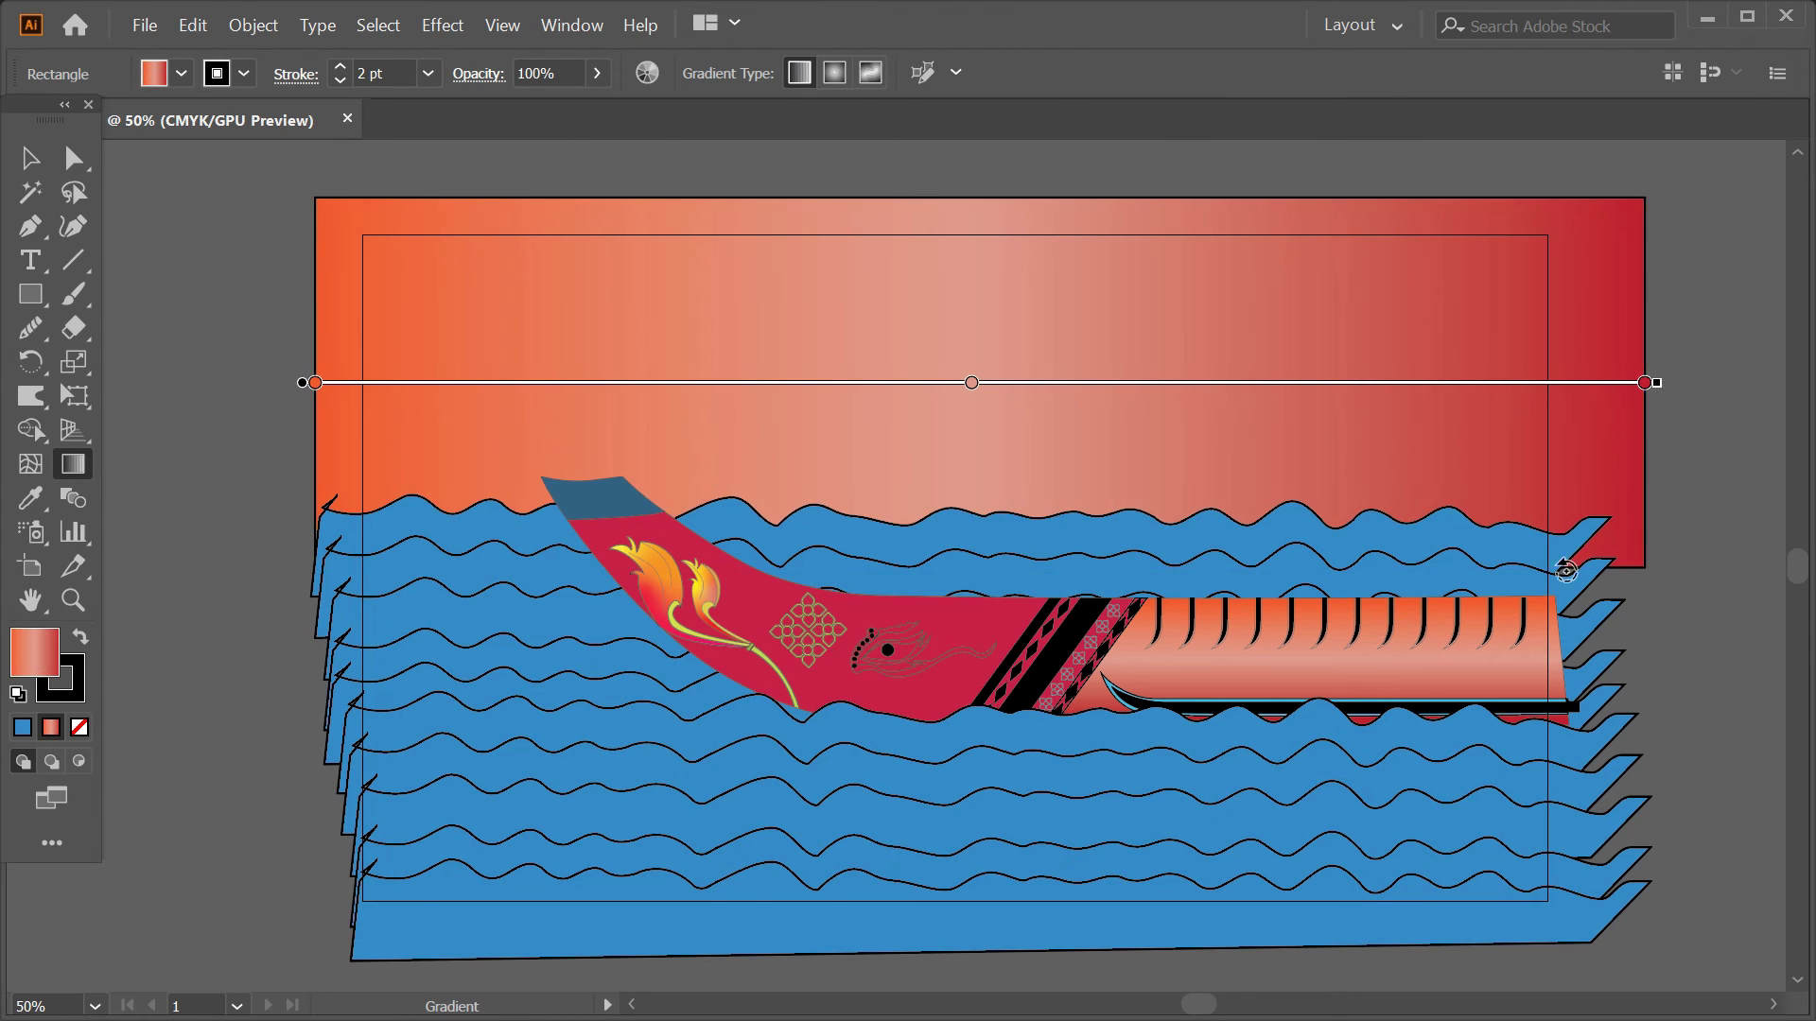
pyautogui.moveTo(980, 382); pyautogui.dragTo(980, 988)
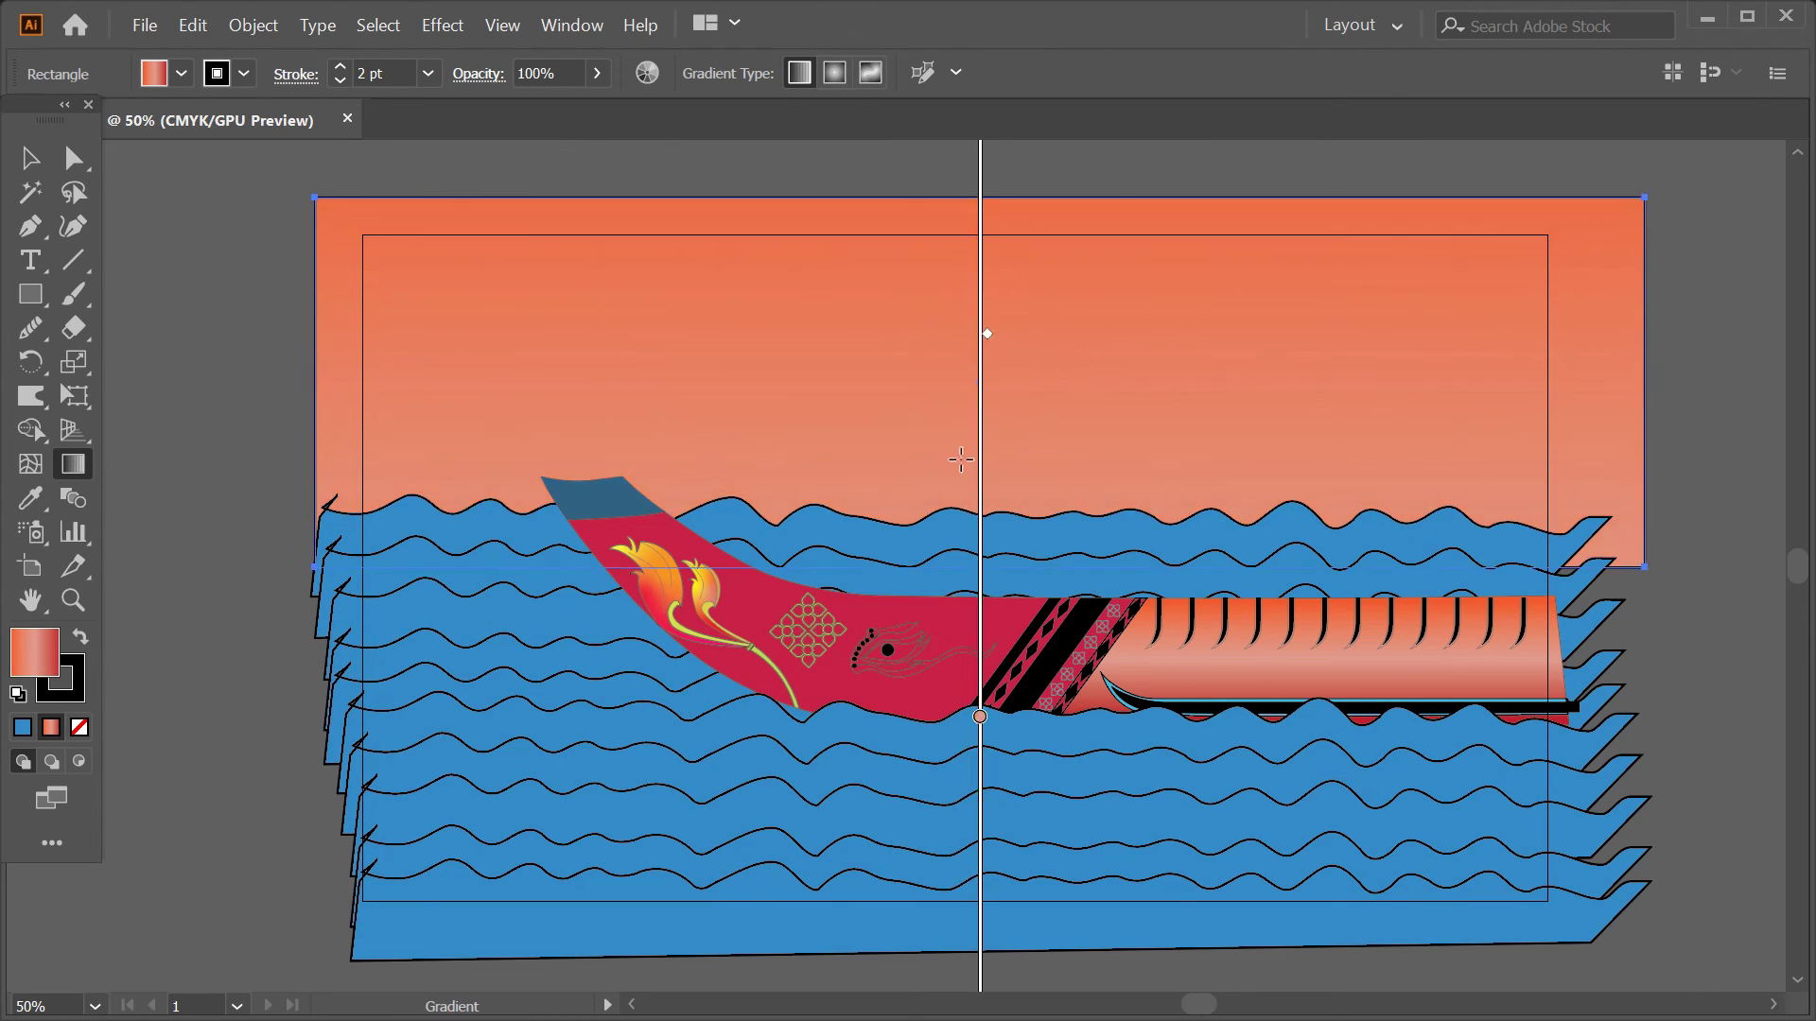
pyautogui.hotkey('ctrl', '-')
pyautogui.hotkey('ctrl', '-')
pyautogui.hotkey('ctrl', '-')
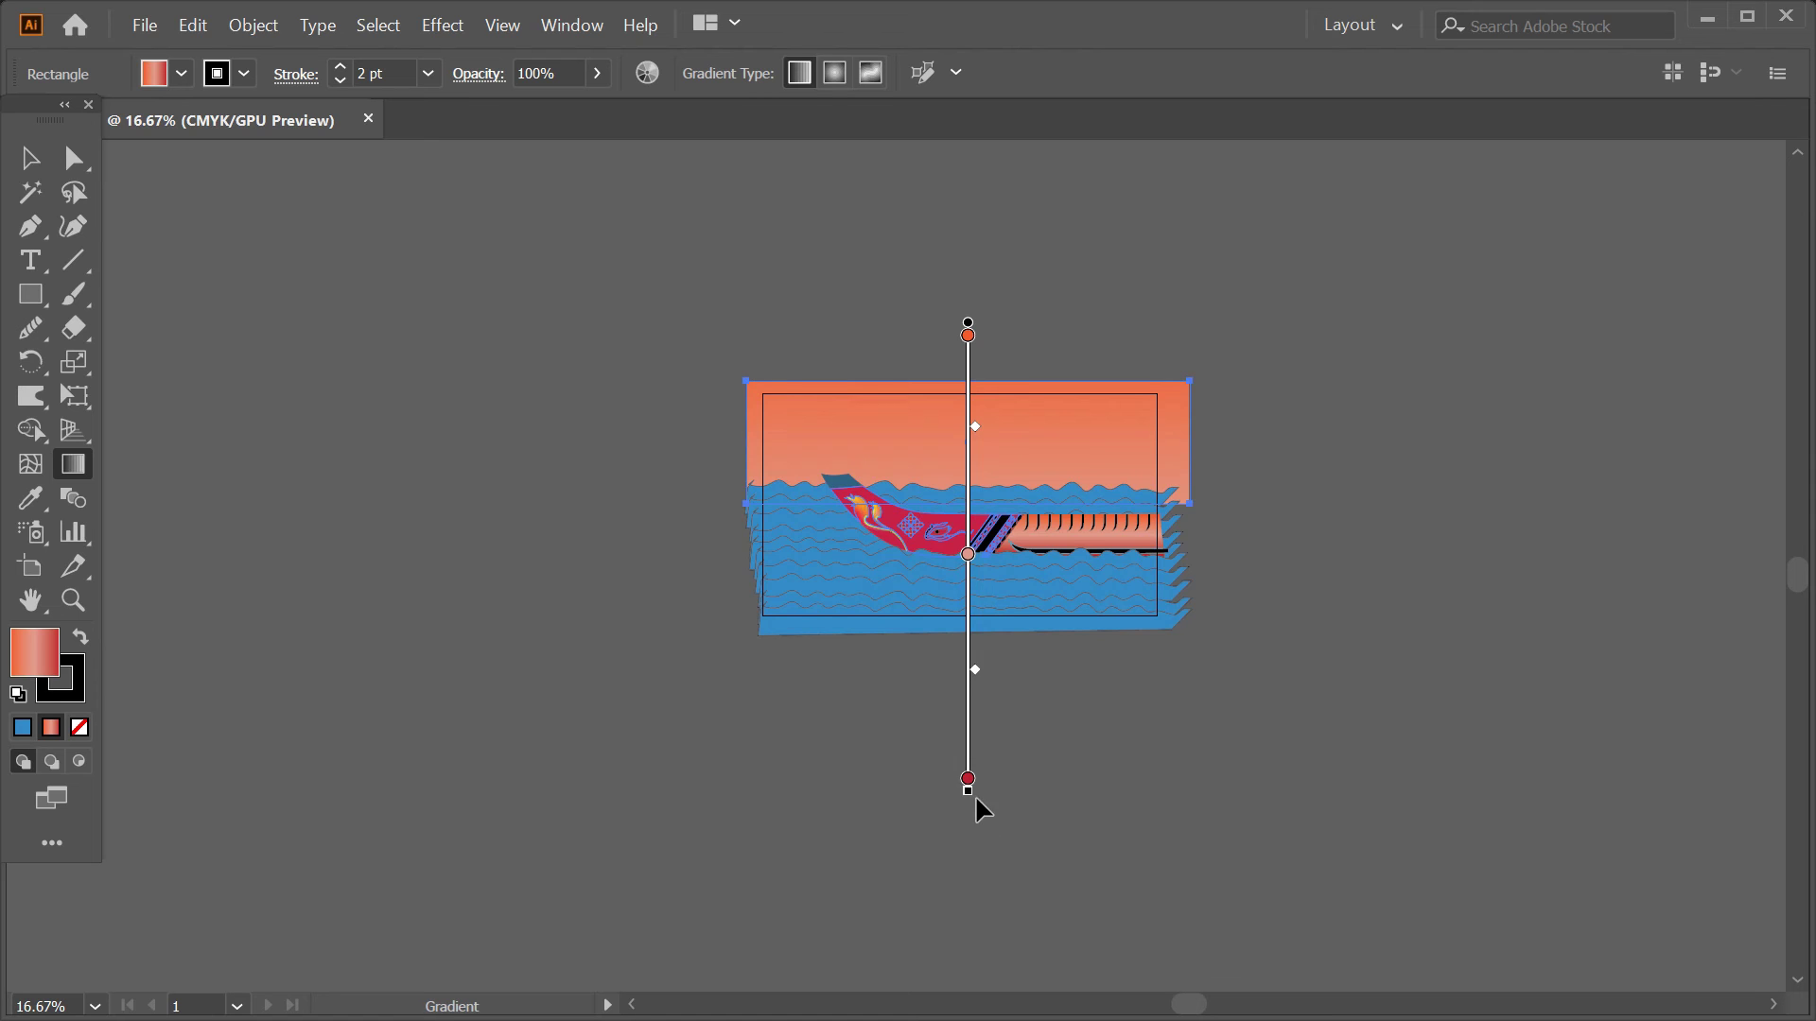
pyautogui.moveTo(968, 781); pyautogui.dragTo(968, 493)
pyautogui.hotkey('ctrl', '+')
pyautogui.hotkey('ctrl', '+')
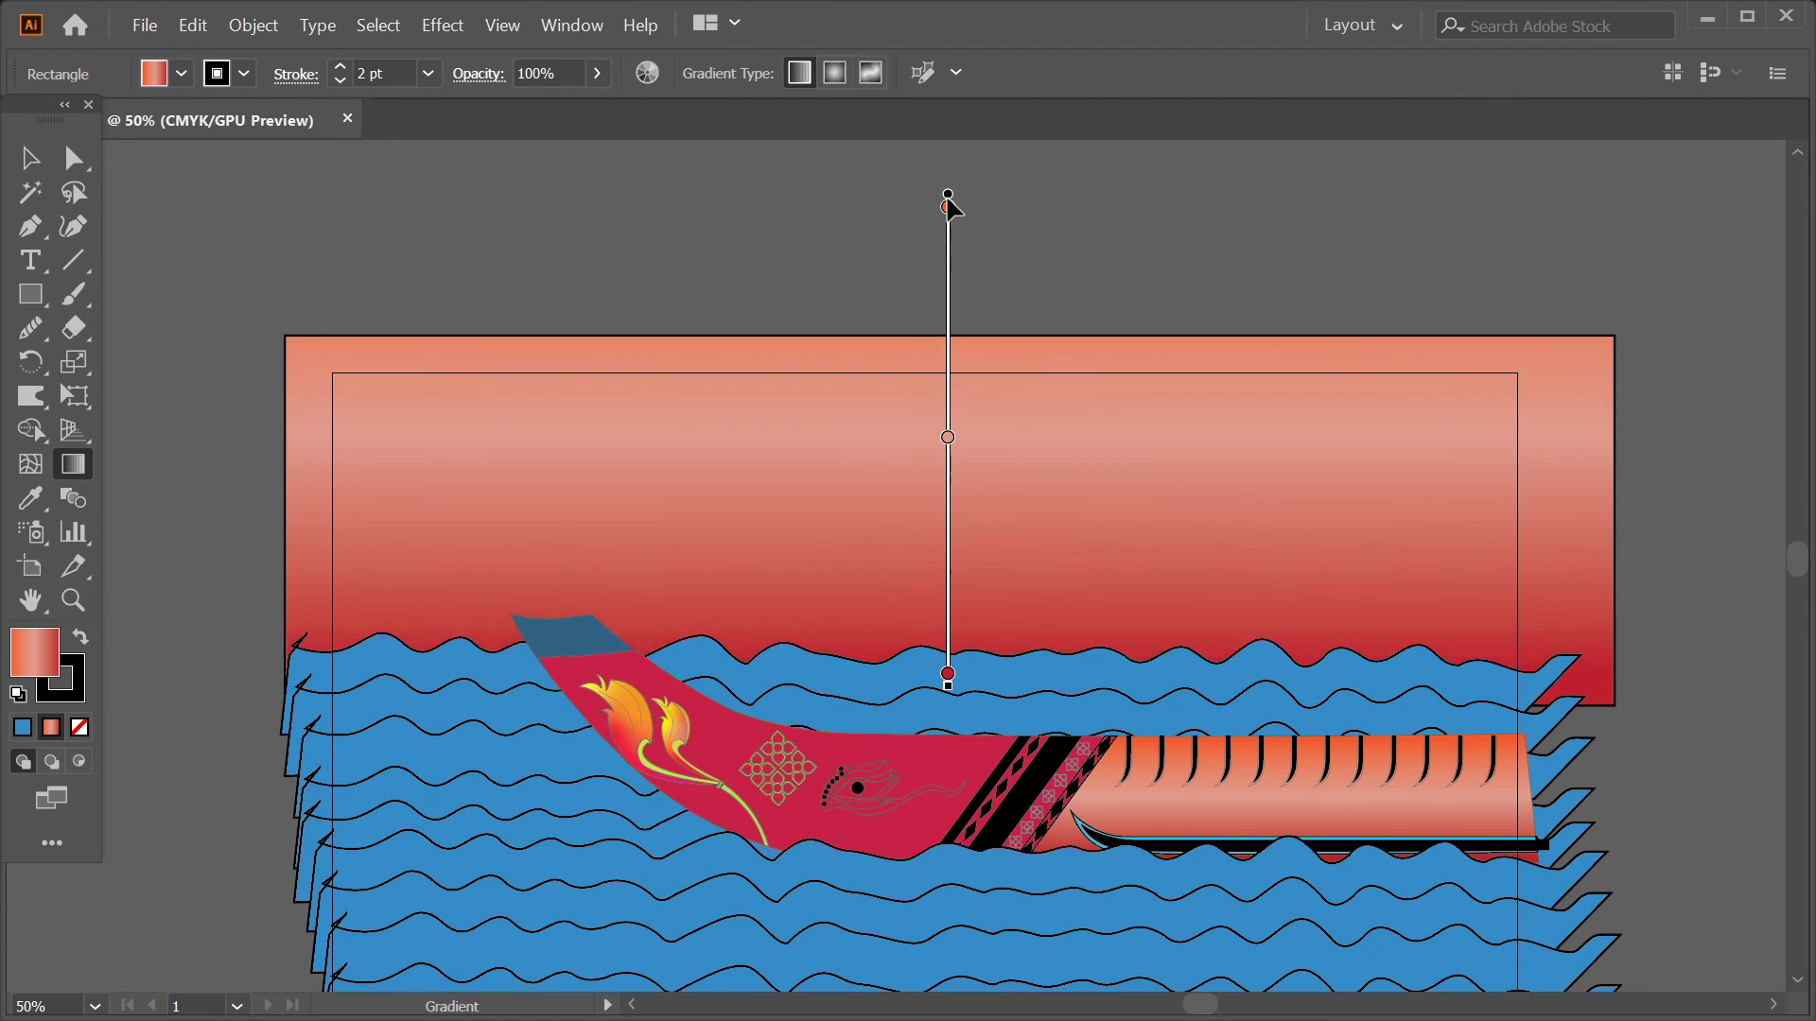
pyautogui.moveTo(950, 195); pyautogui.dragTo(949, 345)
pyautogui.moveTo(950, 665)
pyautogui.mouseDown()
pyautogui.moveTo(967, 837)
pyautogui.moveTo(953, 650)
pyautogui.mouseUp()
# - Colour the bottom gradient stop blue and try cyan, then dark blue, on the top stop
pyautogui.doubleClick(953, 650)
pyautogui.click(728, 734)
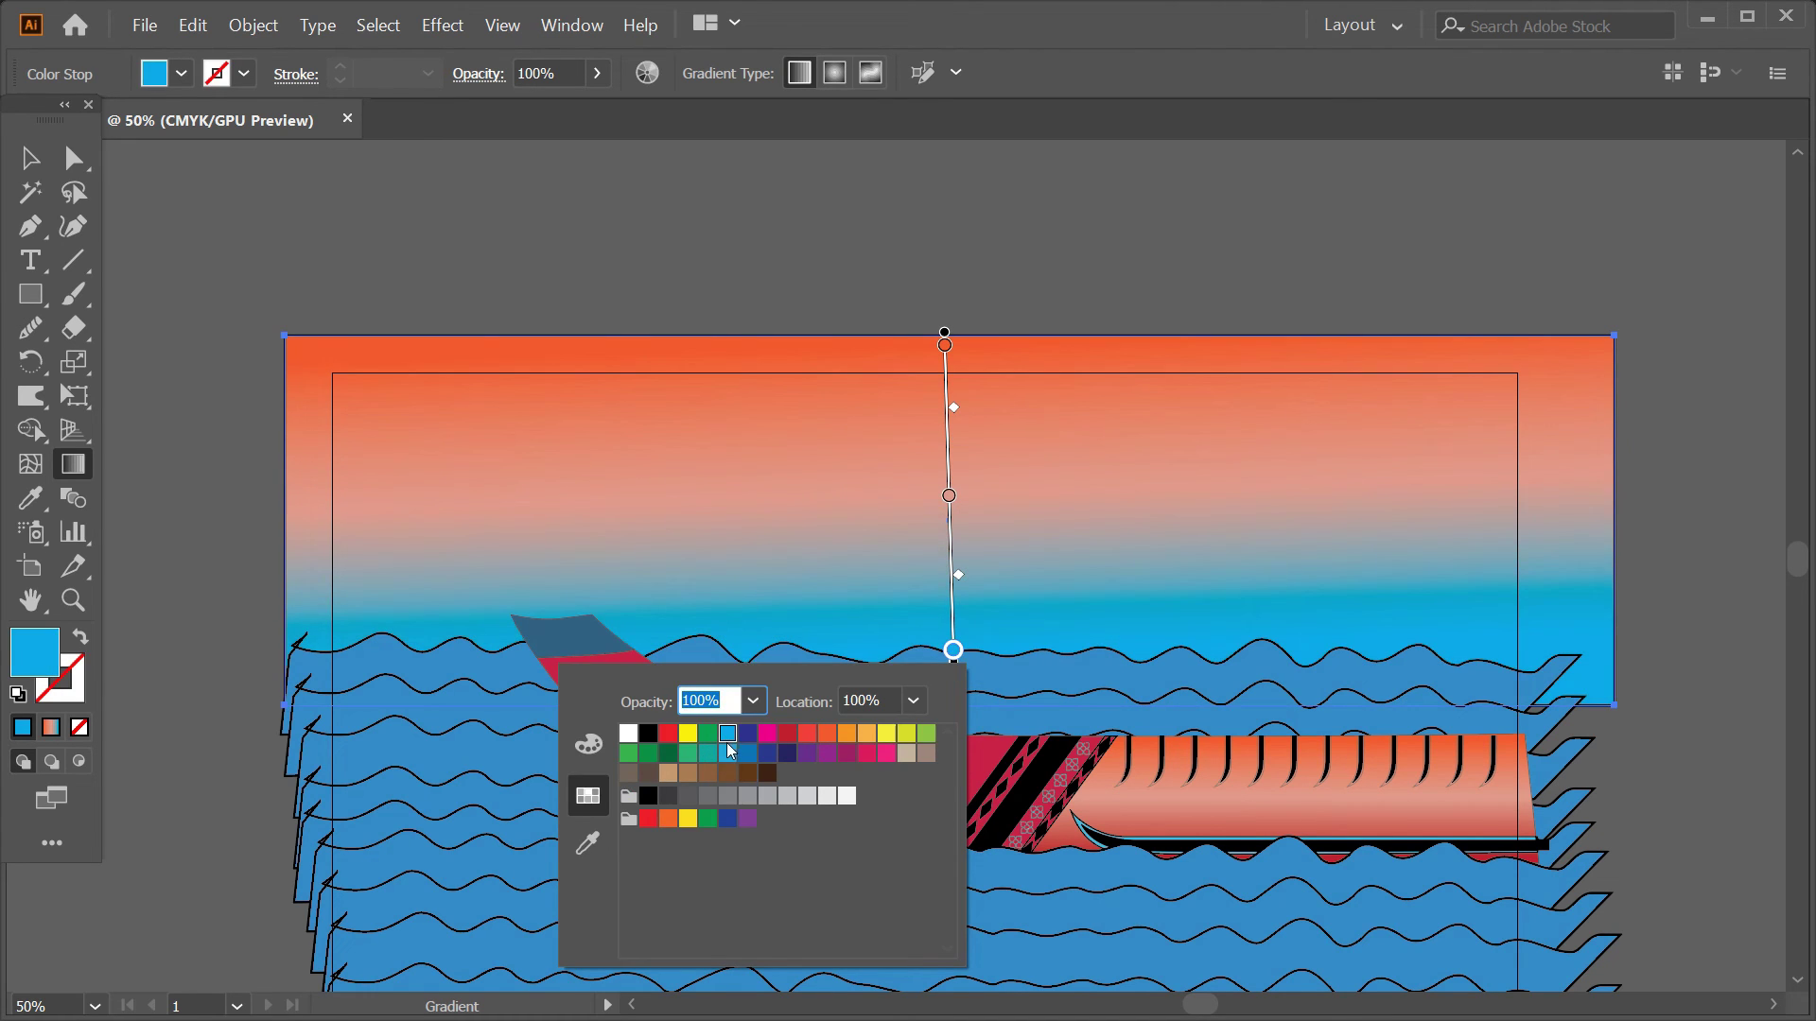
pyautogui.doubleClick(945, 345)
pyautogui.click(728, 439)
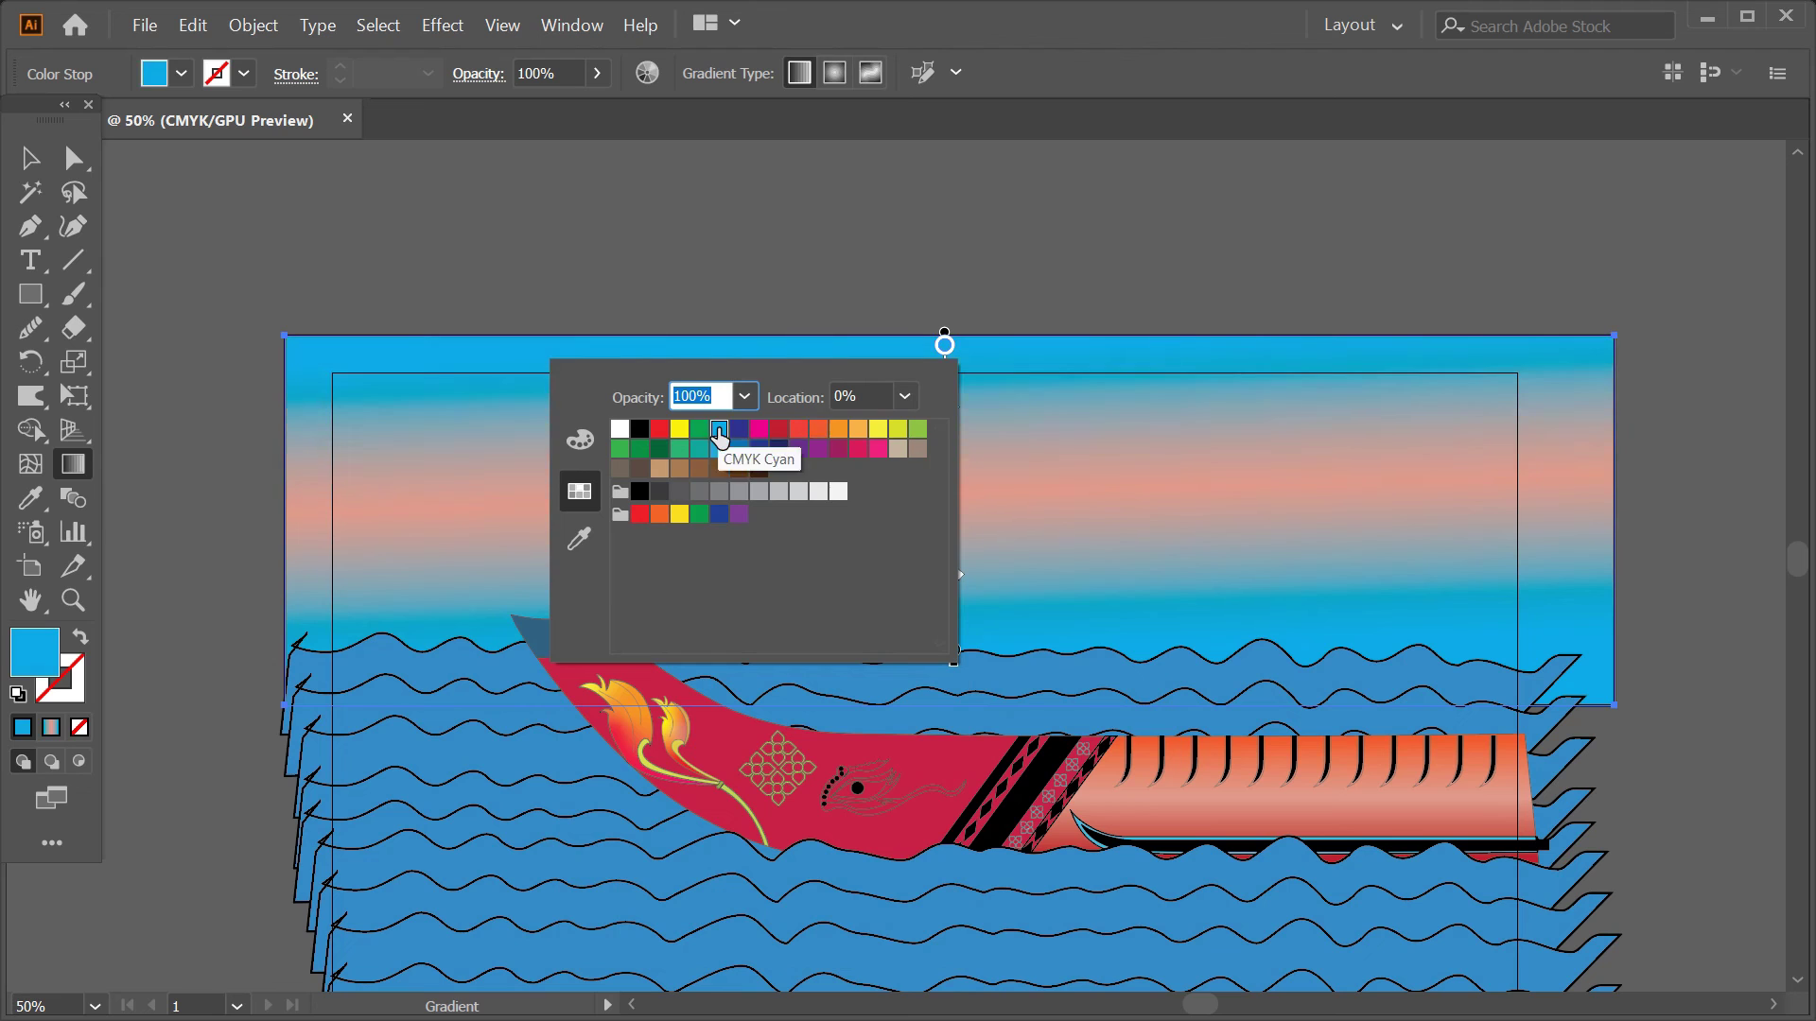
pyautogui.click(949, 496)
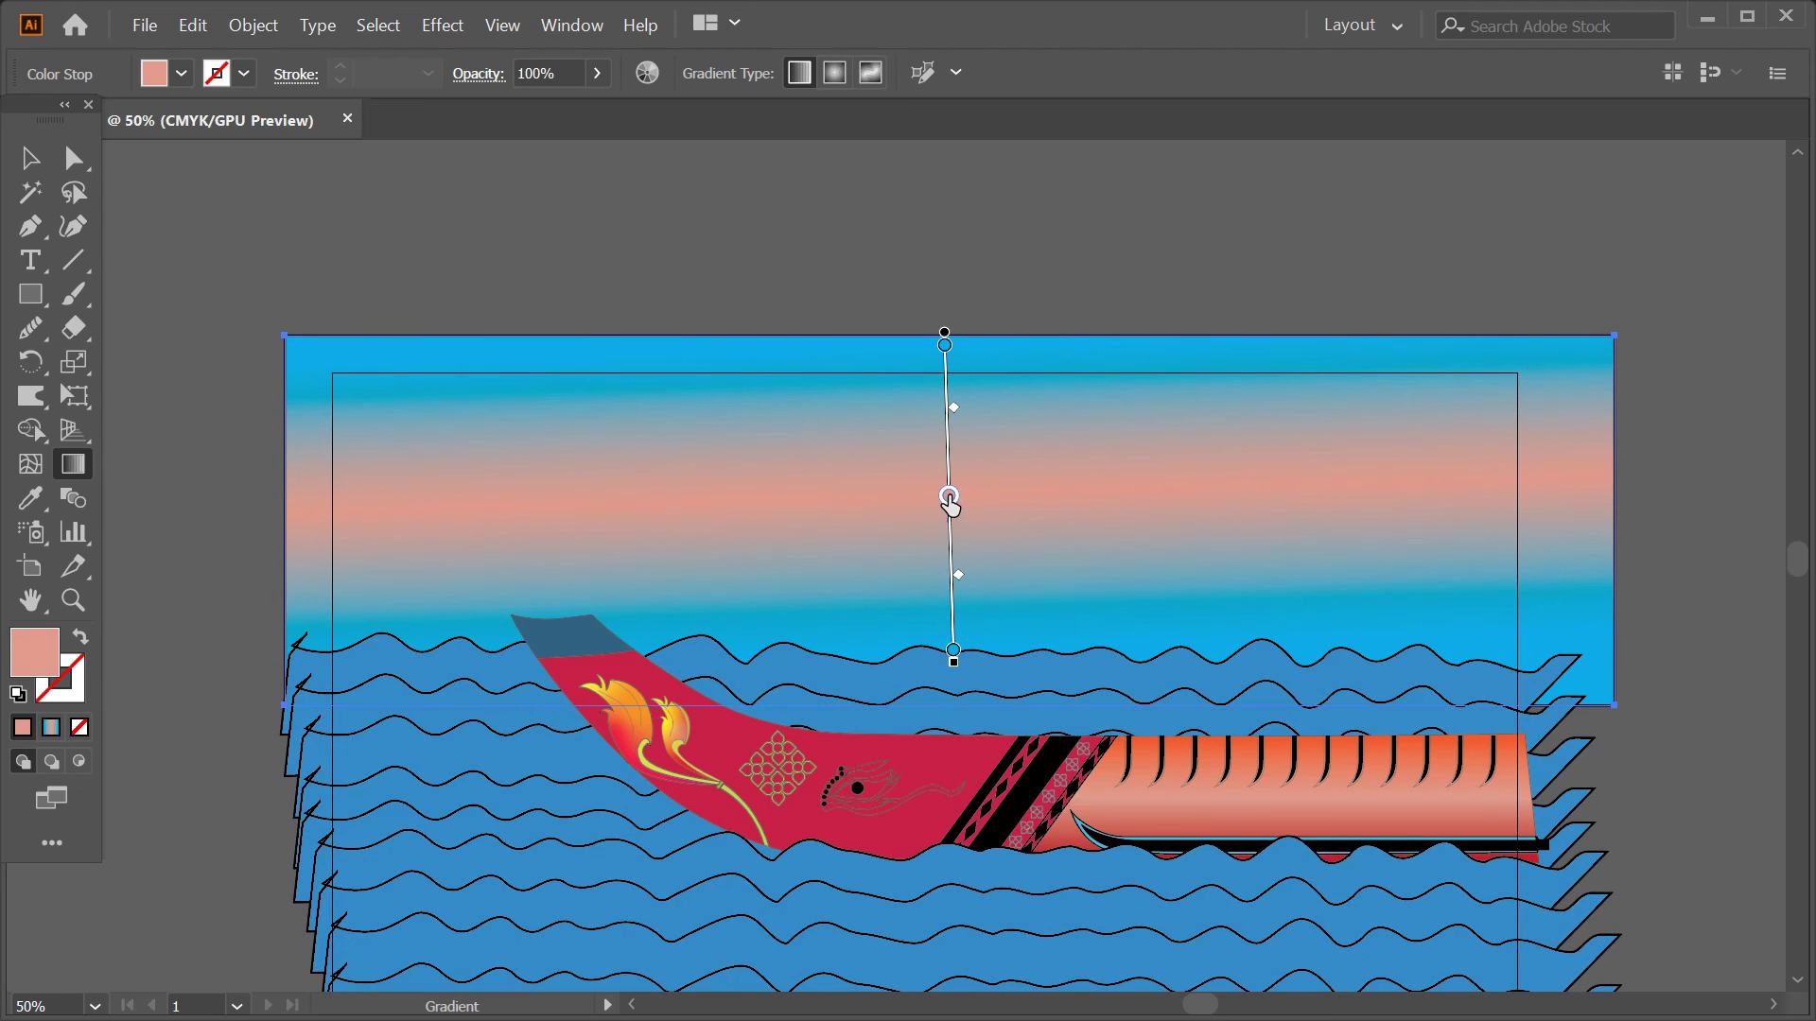
pyautogui.moveTo(950, 495); pyautogui.dragTo(1042, 296)
pyautogui.doubleClick(943, 346)
pyautogui.click(739, 428)
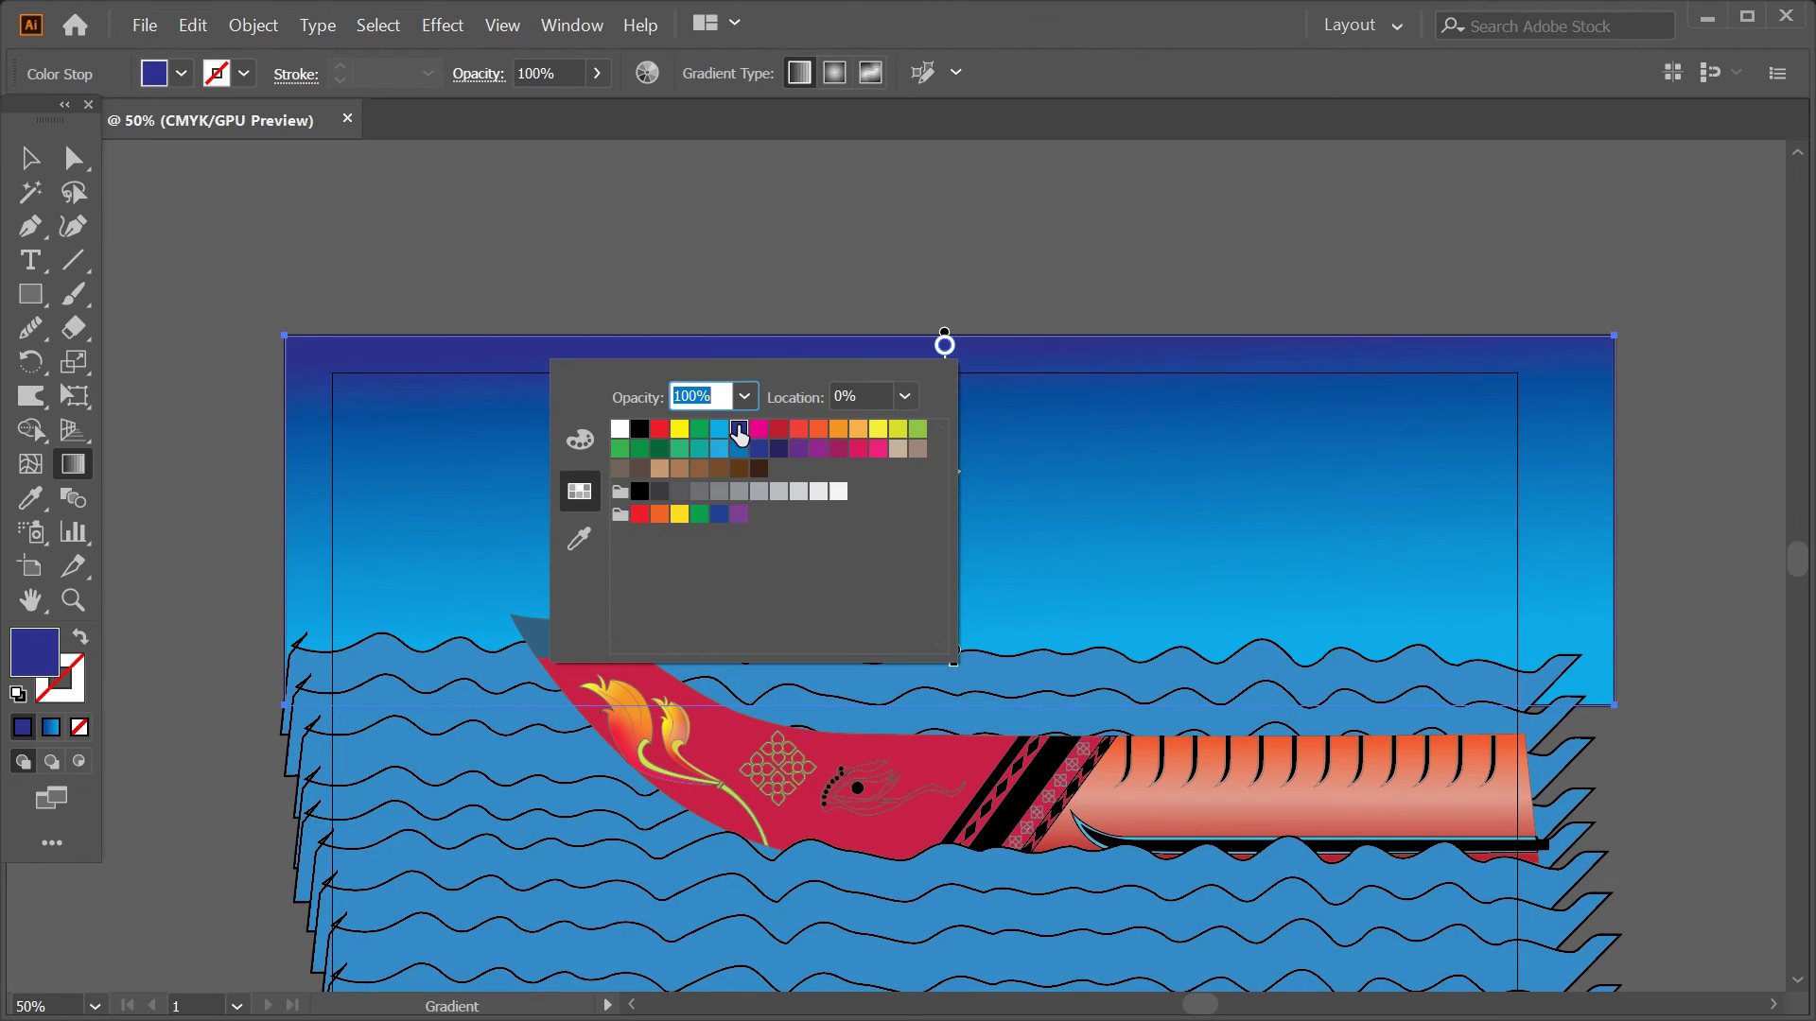
pyautogui.click(716, 450)
pyautogui.click(759, 449)
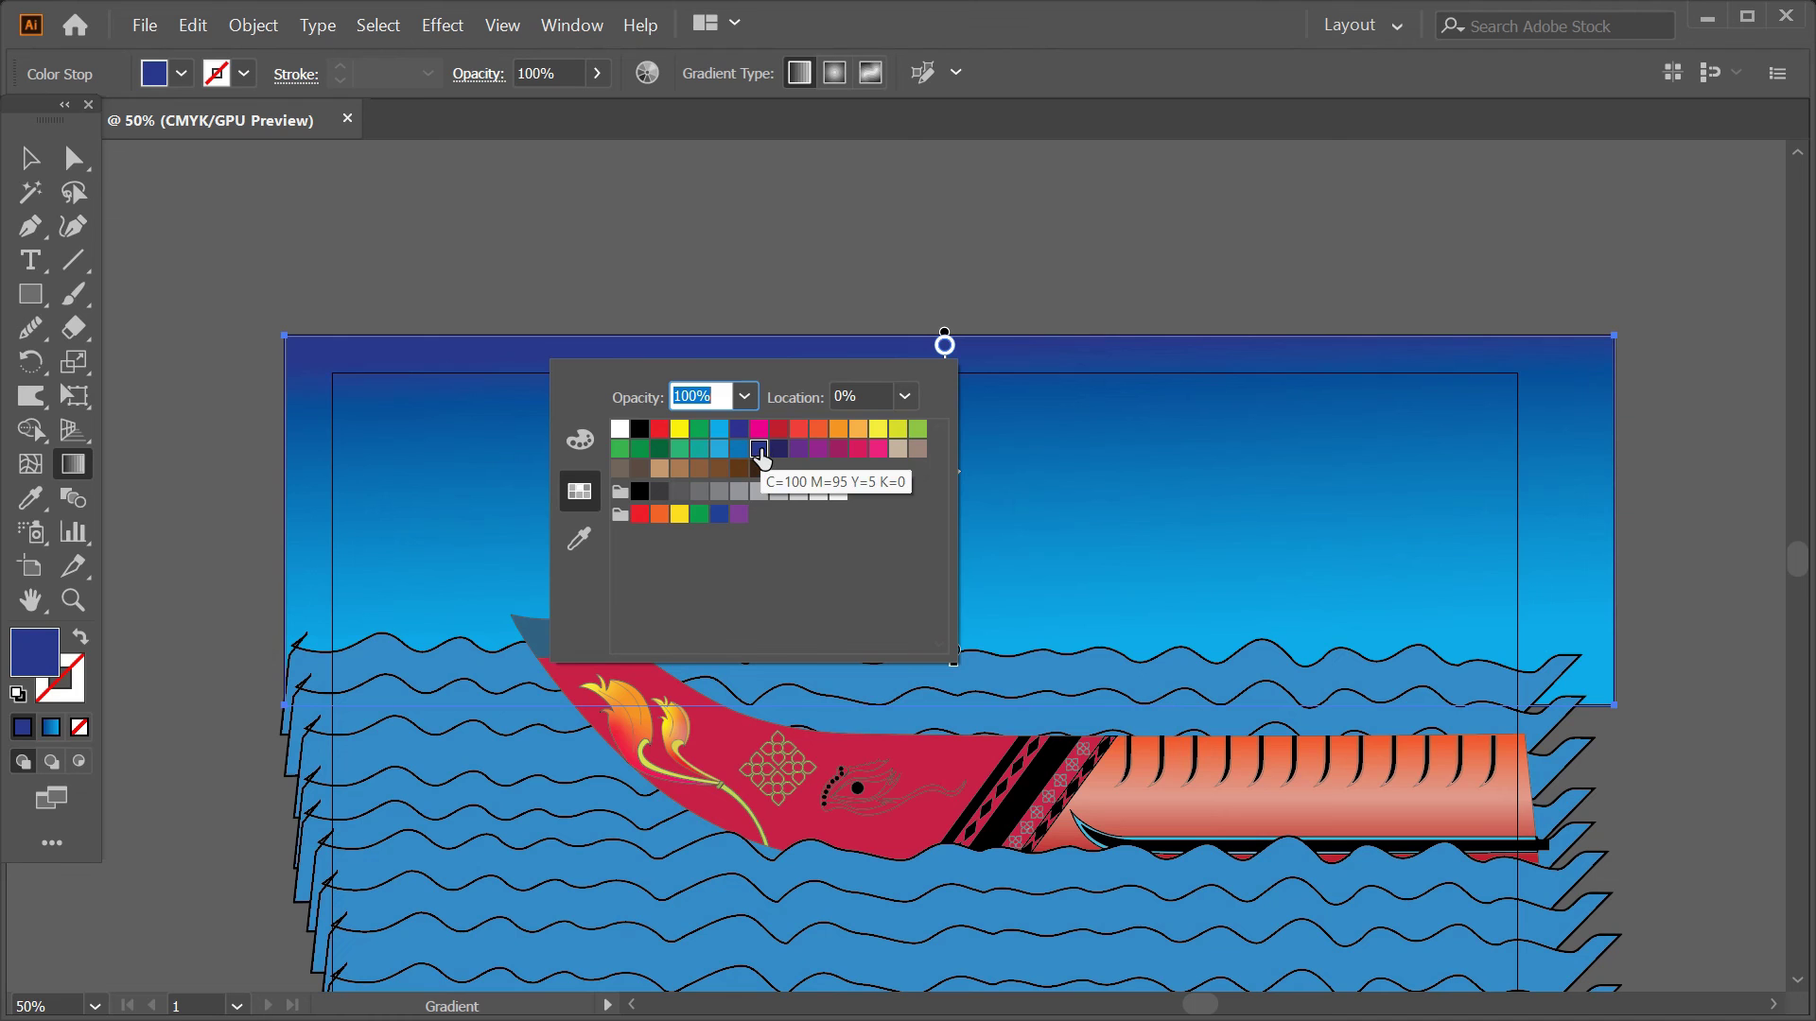
pyautogui.click(1052, 206)
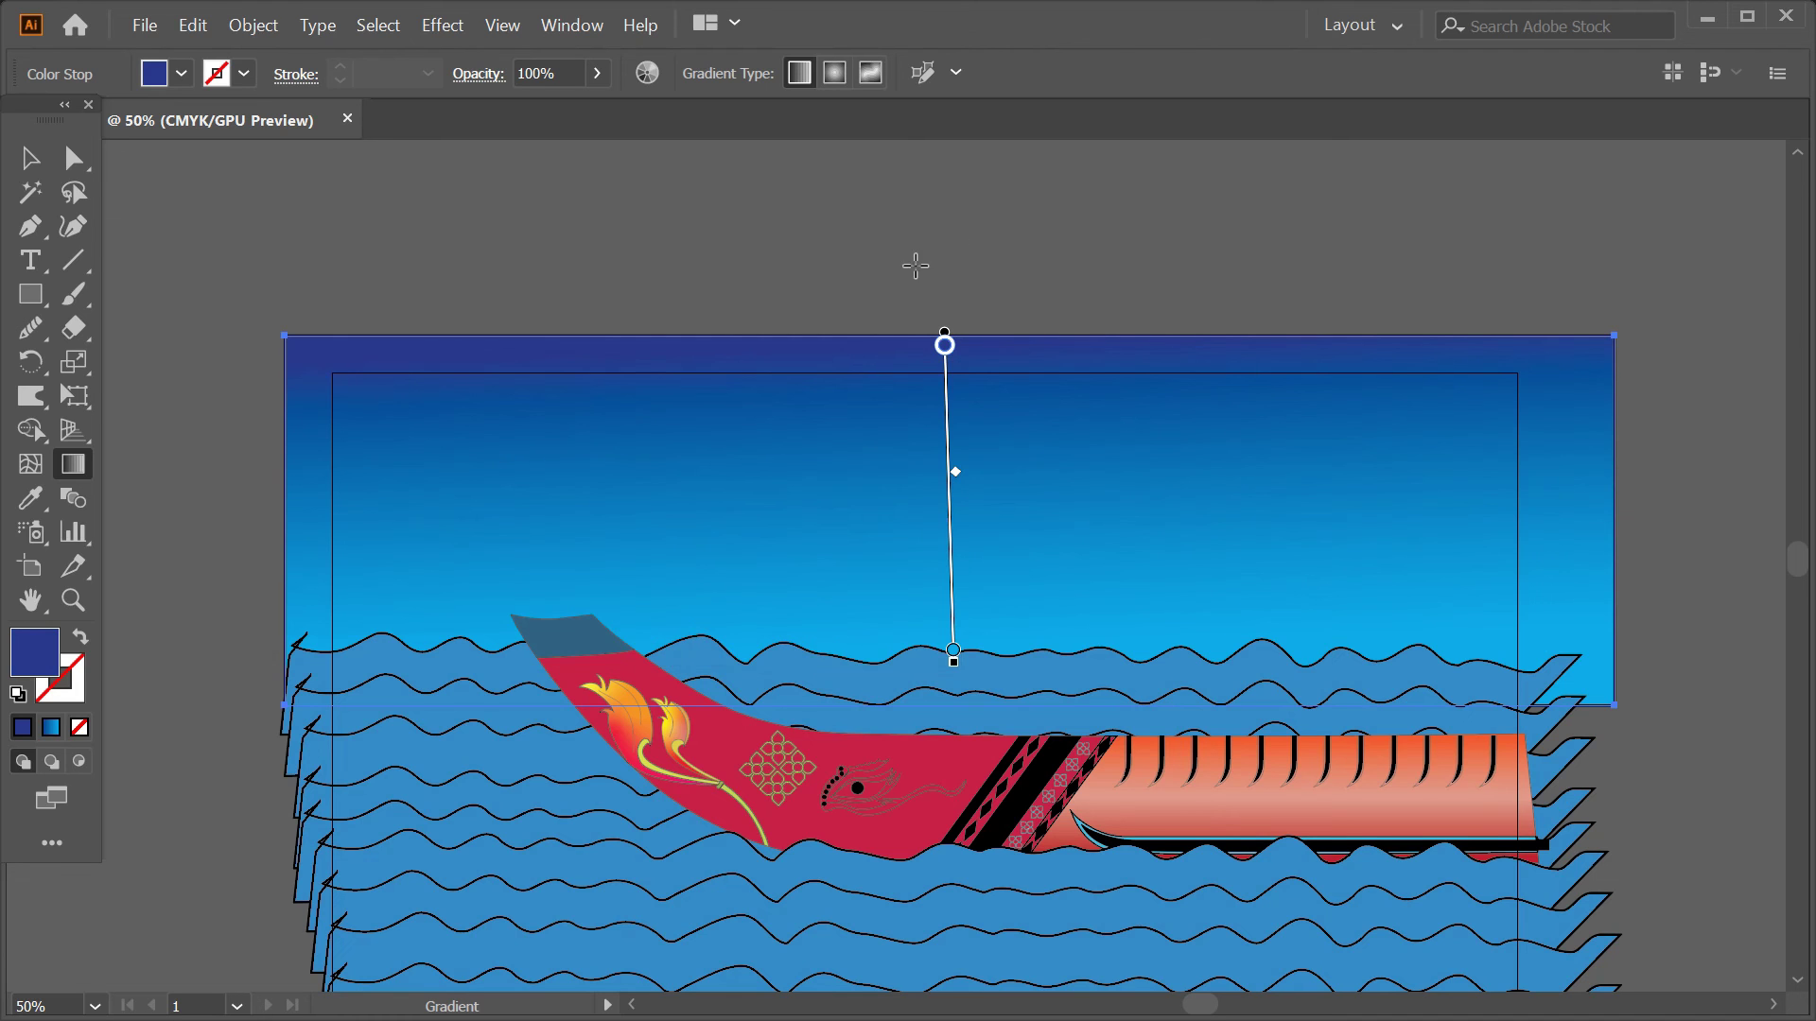
# - Change the top gradient stop to lavender, then brighten it toward cyan with the sliders
pyautogui.doubleClick(944, 346)
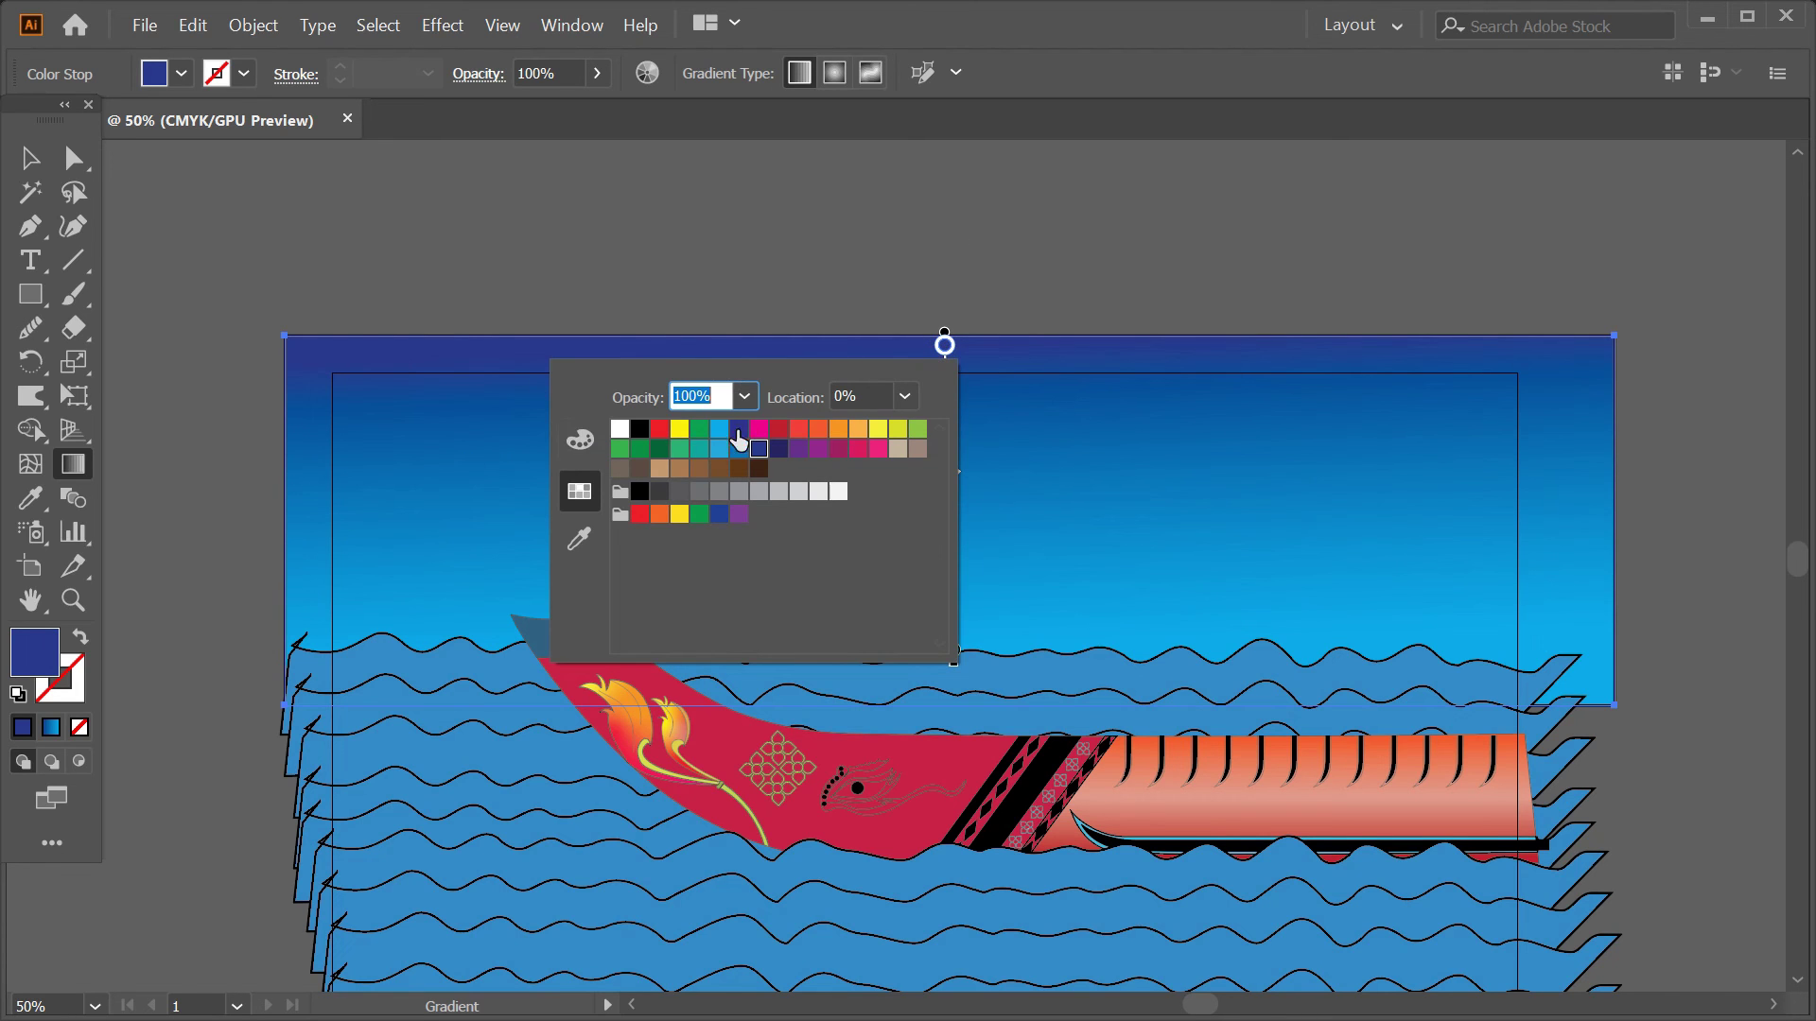
pyautogui.doubleClick(23, 662)
pyautogui.click(462, 548)
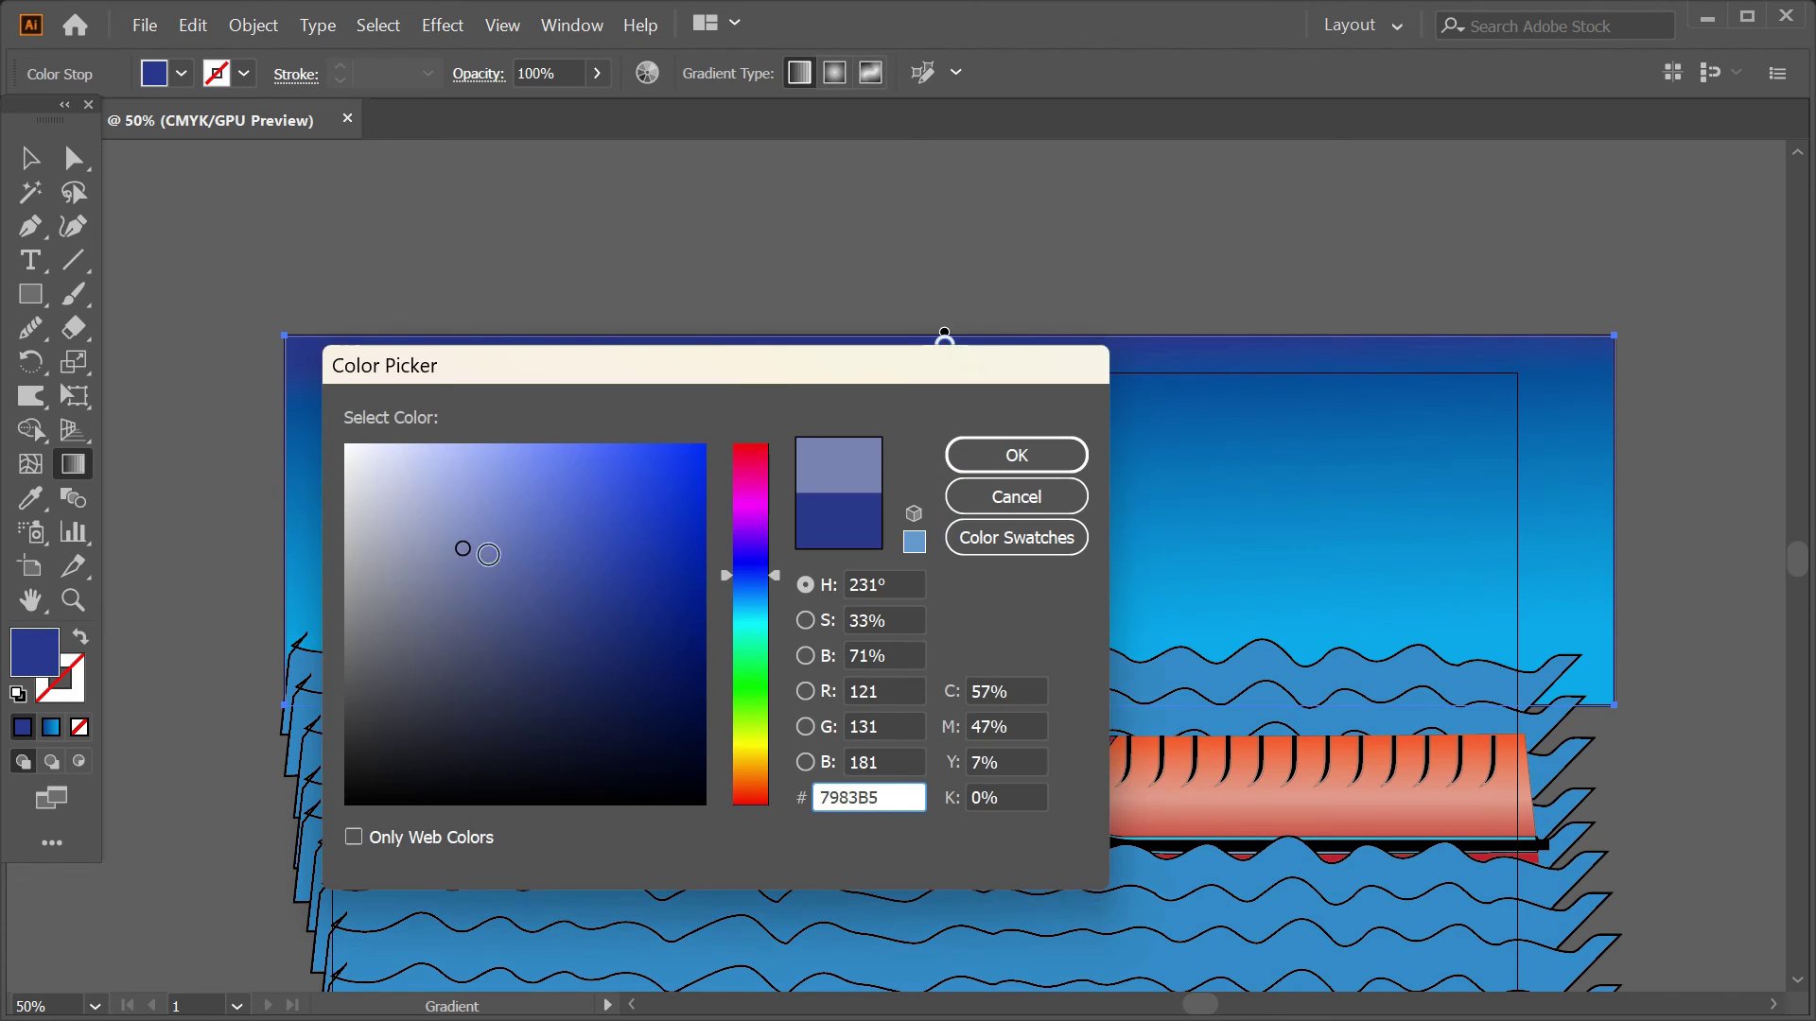
pyautogui.click(1066, 473)
pyautogui.doubleClick(945, 346)
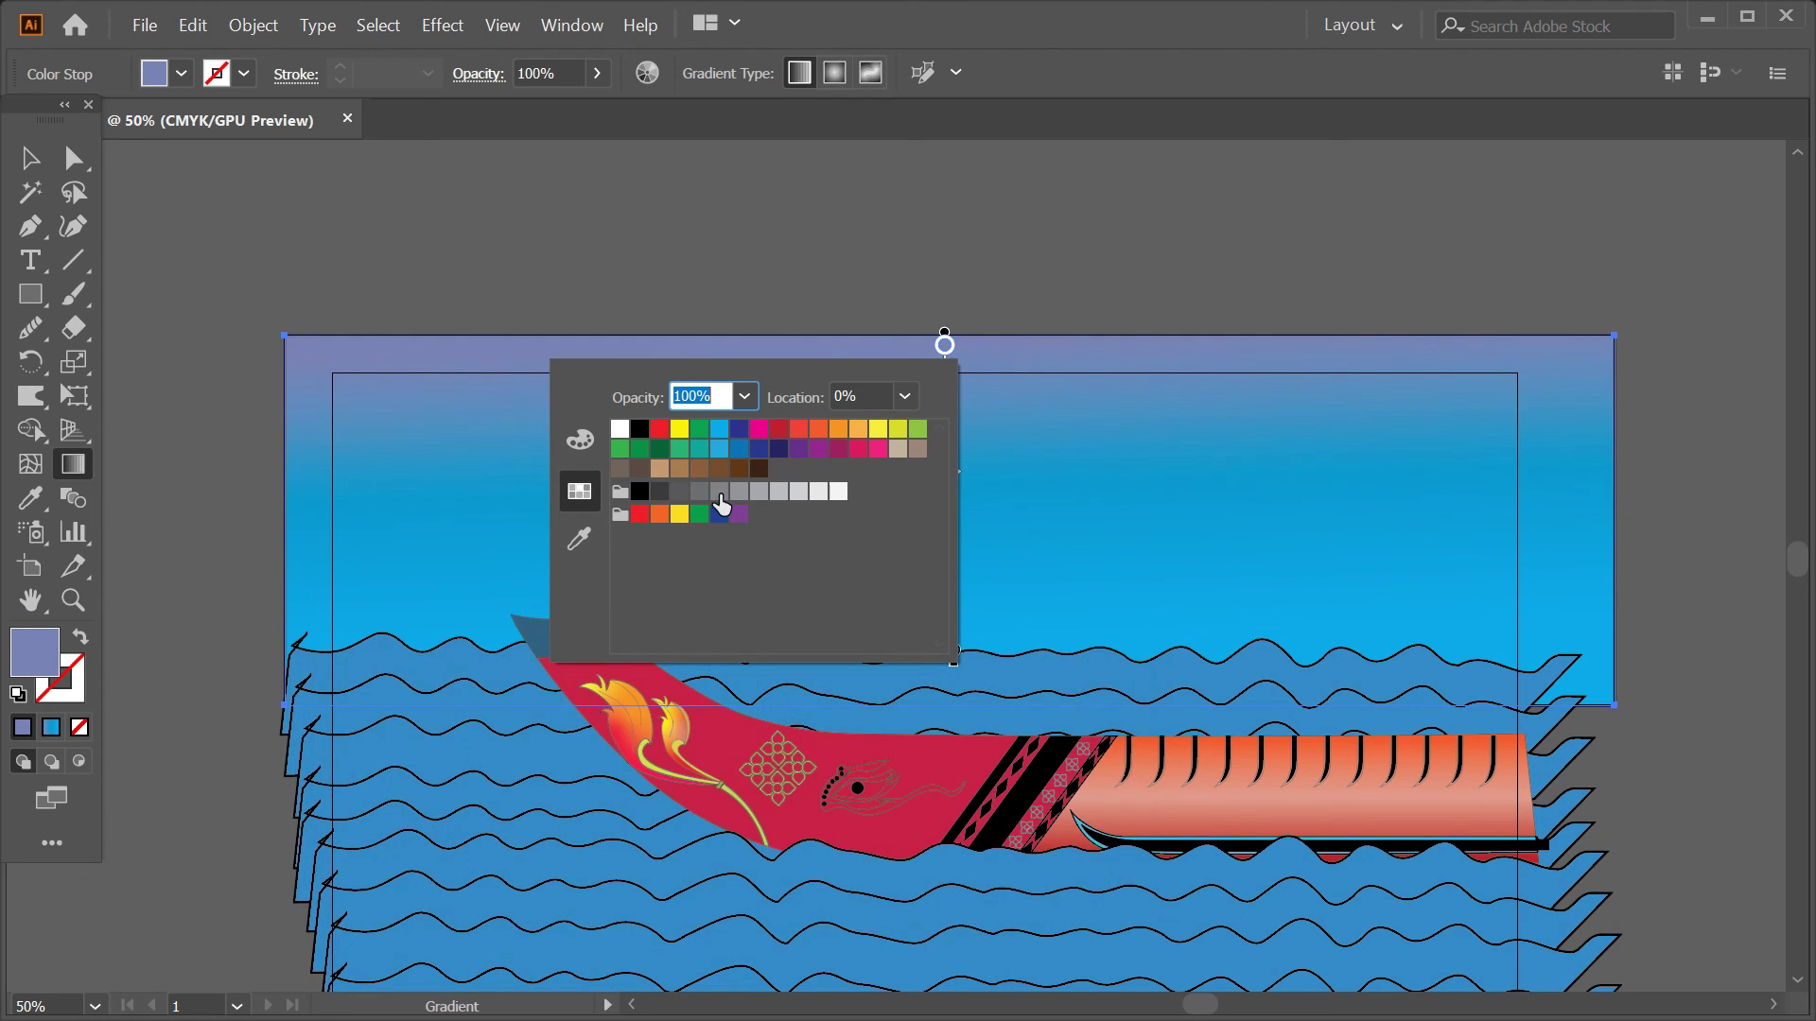
pyautogui.click(580, 440)
pyautogui.click(832, 452)
pyautogui.click(747, 486)
pyautogui.moveTo(739, 486)
pyautogui.mouseDown()
pyautogui.moveTo(705, 496)
pyautogui.moveTo(786, 563)
pyautogui.mouseUp()
pyautogui.click(730, 552)
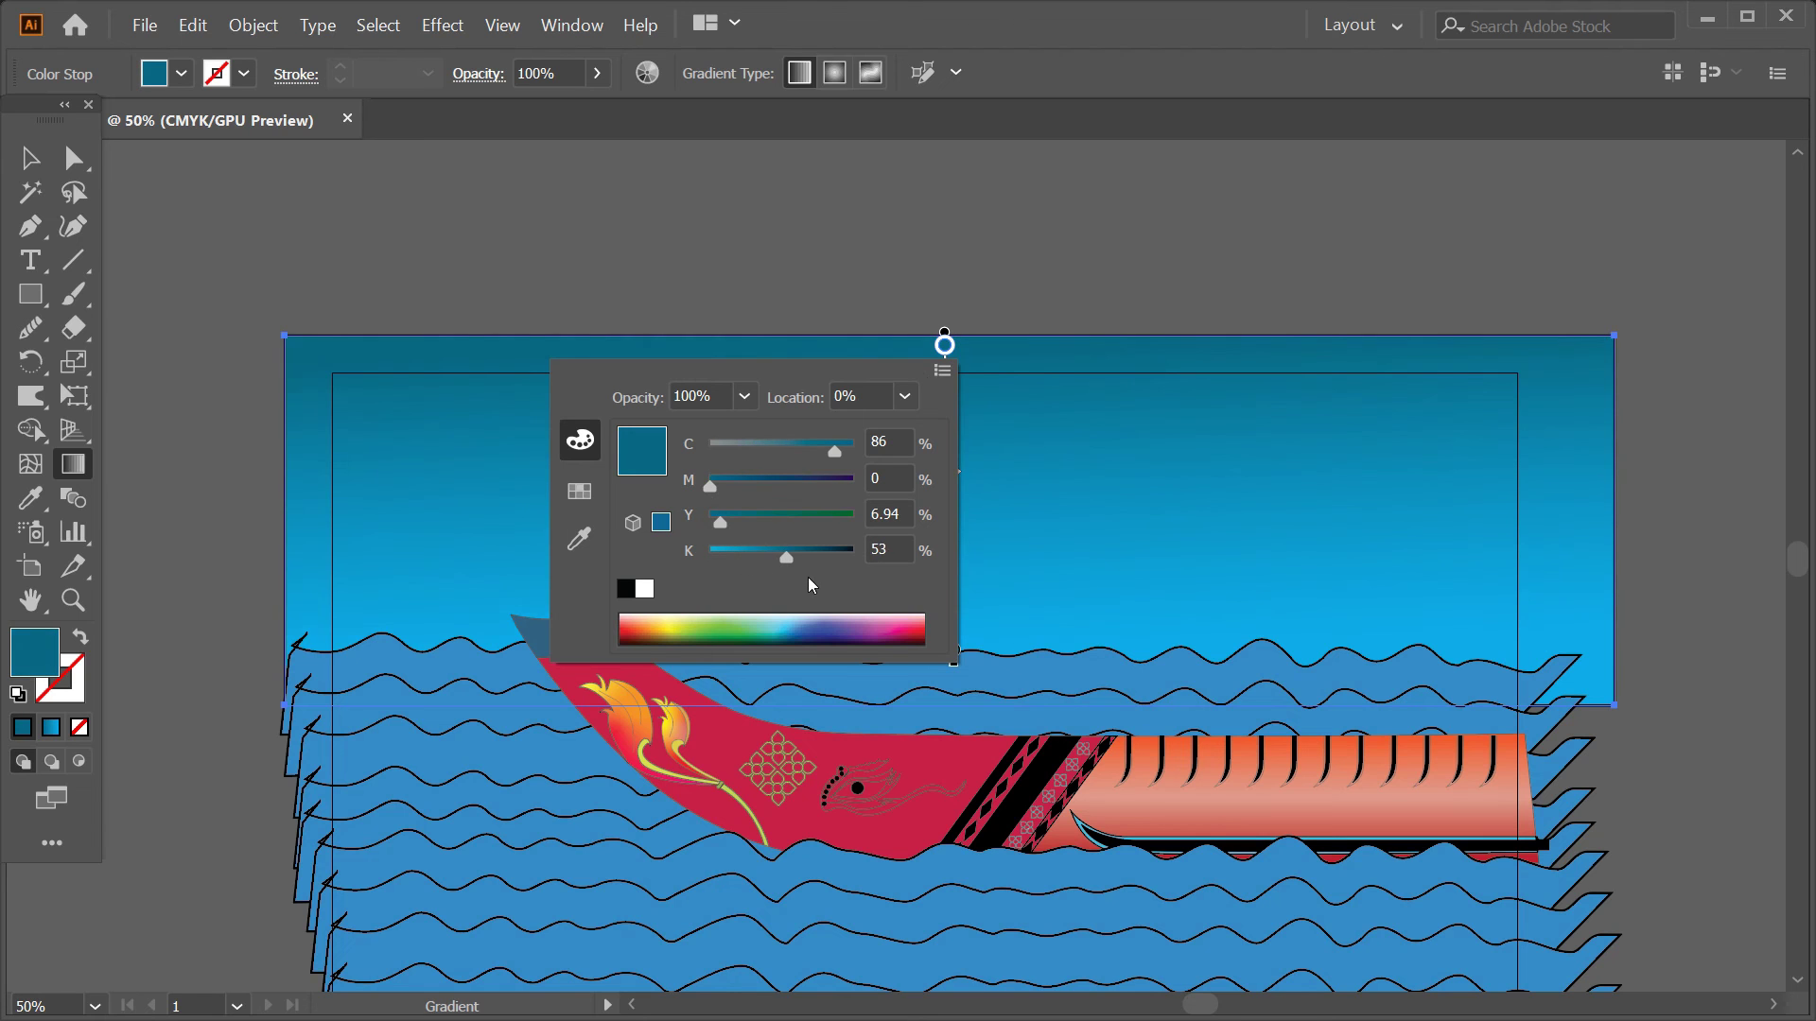
# - Set the top stop to light cyan and extend the pale sky further down
pyautogui.doubleClick(29, 662)
pyautogui.click(505, 461)
pyautogui.moveTo(993, 382); pyautogui.dragTo(999, 388)
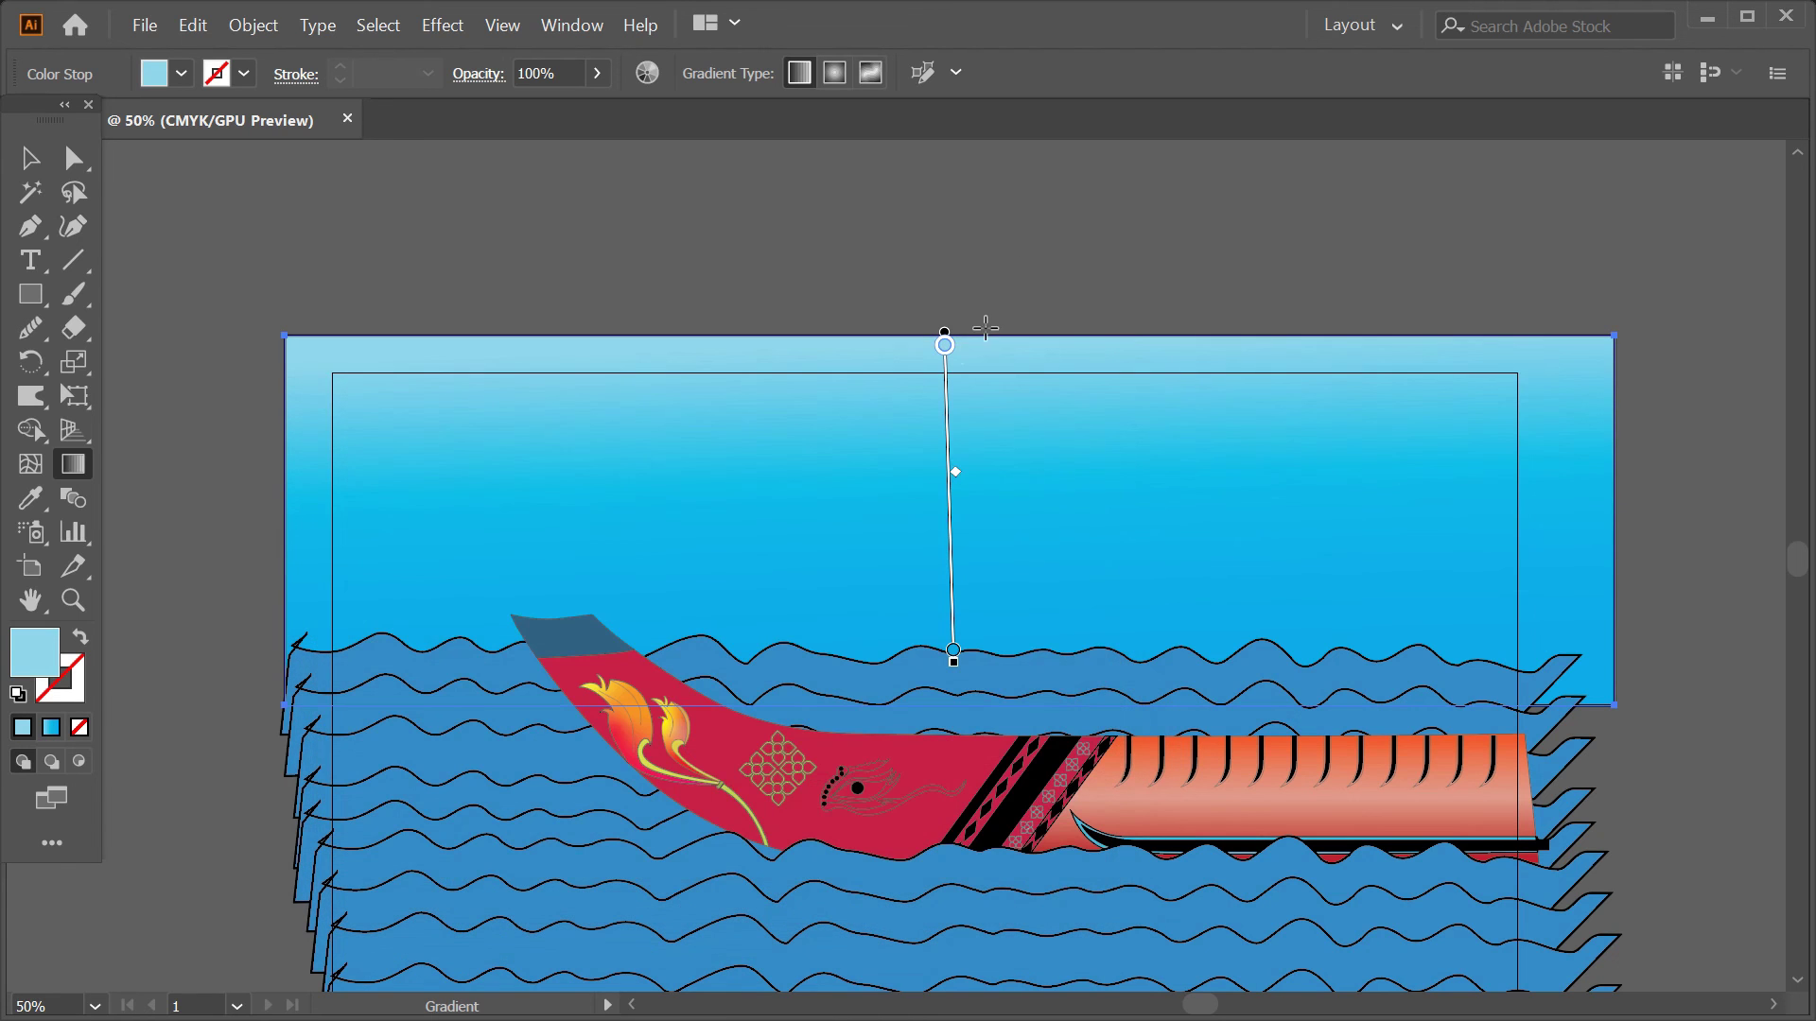
pyautogui.moveTo(954, 471); pyautogui.dragTo(948, 594)
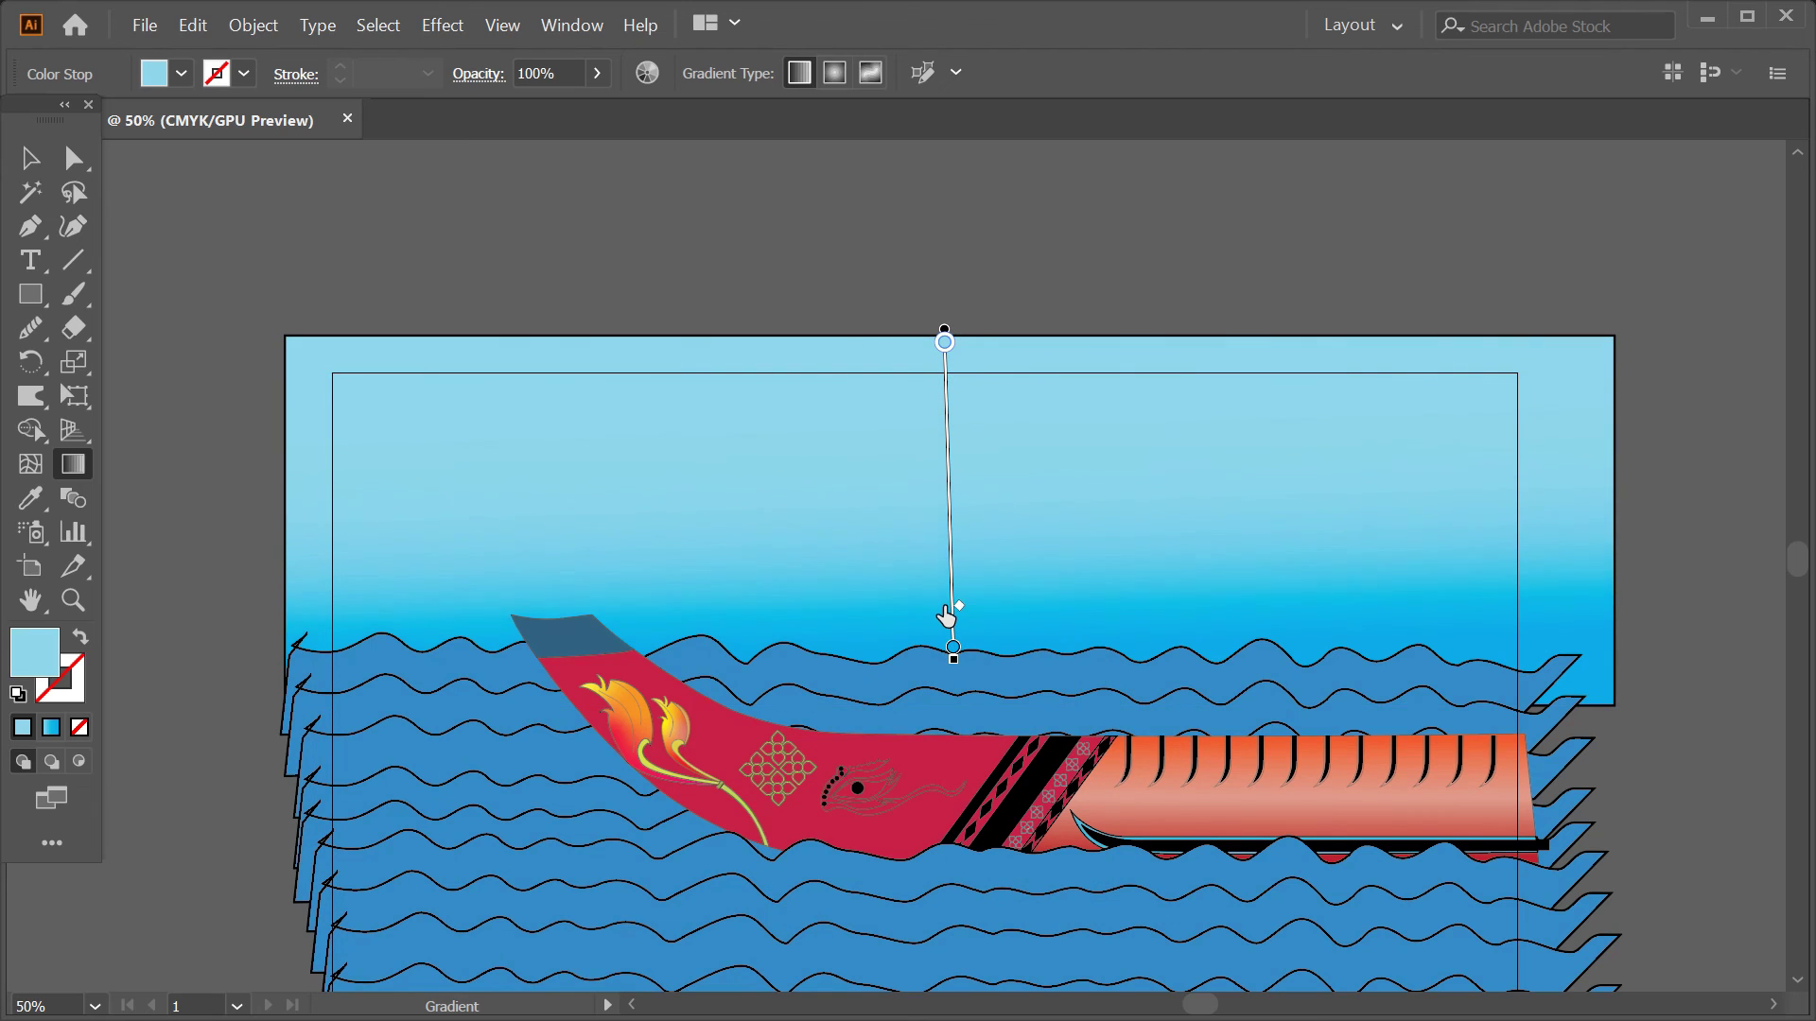
# - Draw a white-filled rectangle in the sky above the boat
pyautogui.press('v')
pyautogui.click(492, 209)
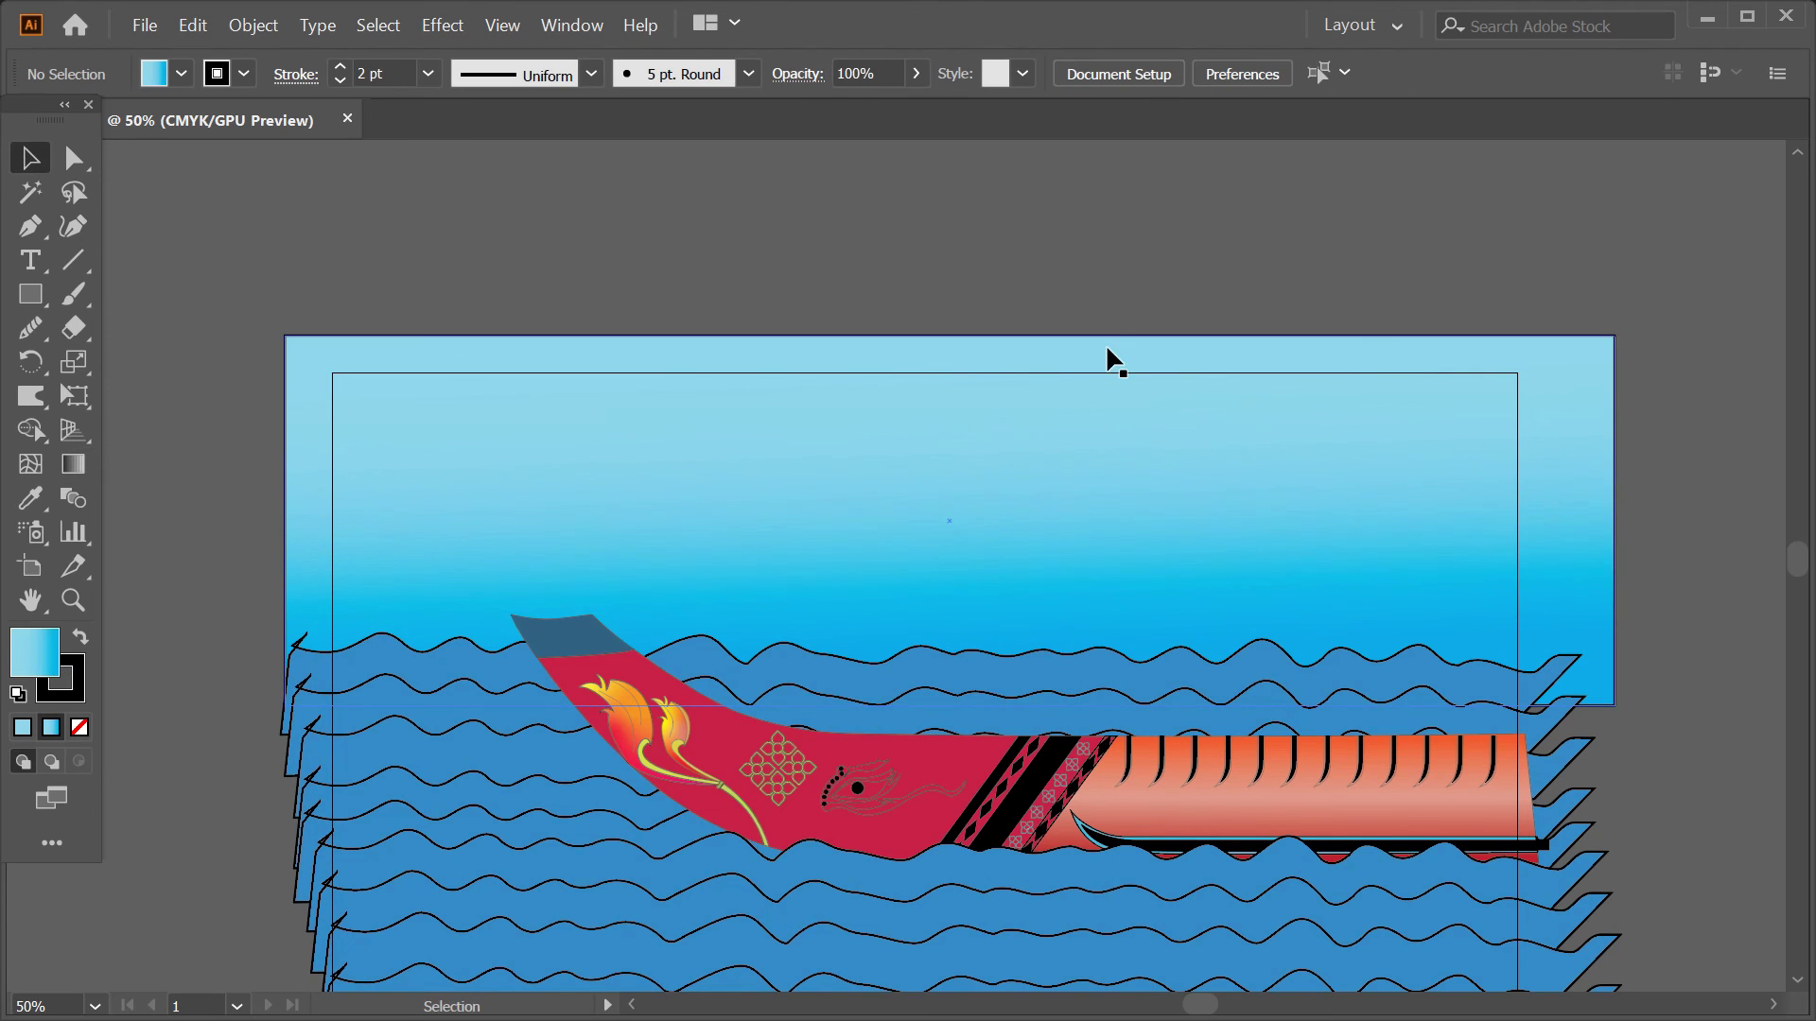
pyautogui.moveTo(1534, 584); pyautogui.dragTo(1566, 512)
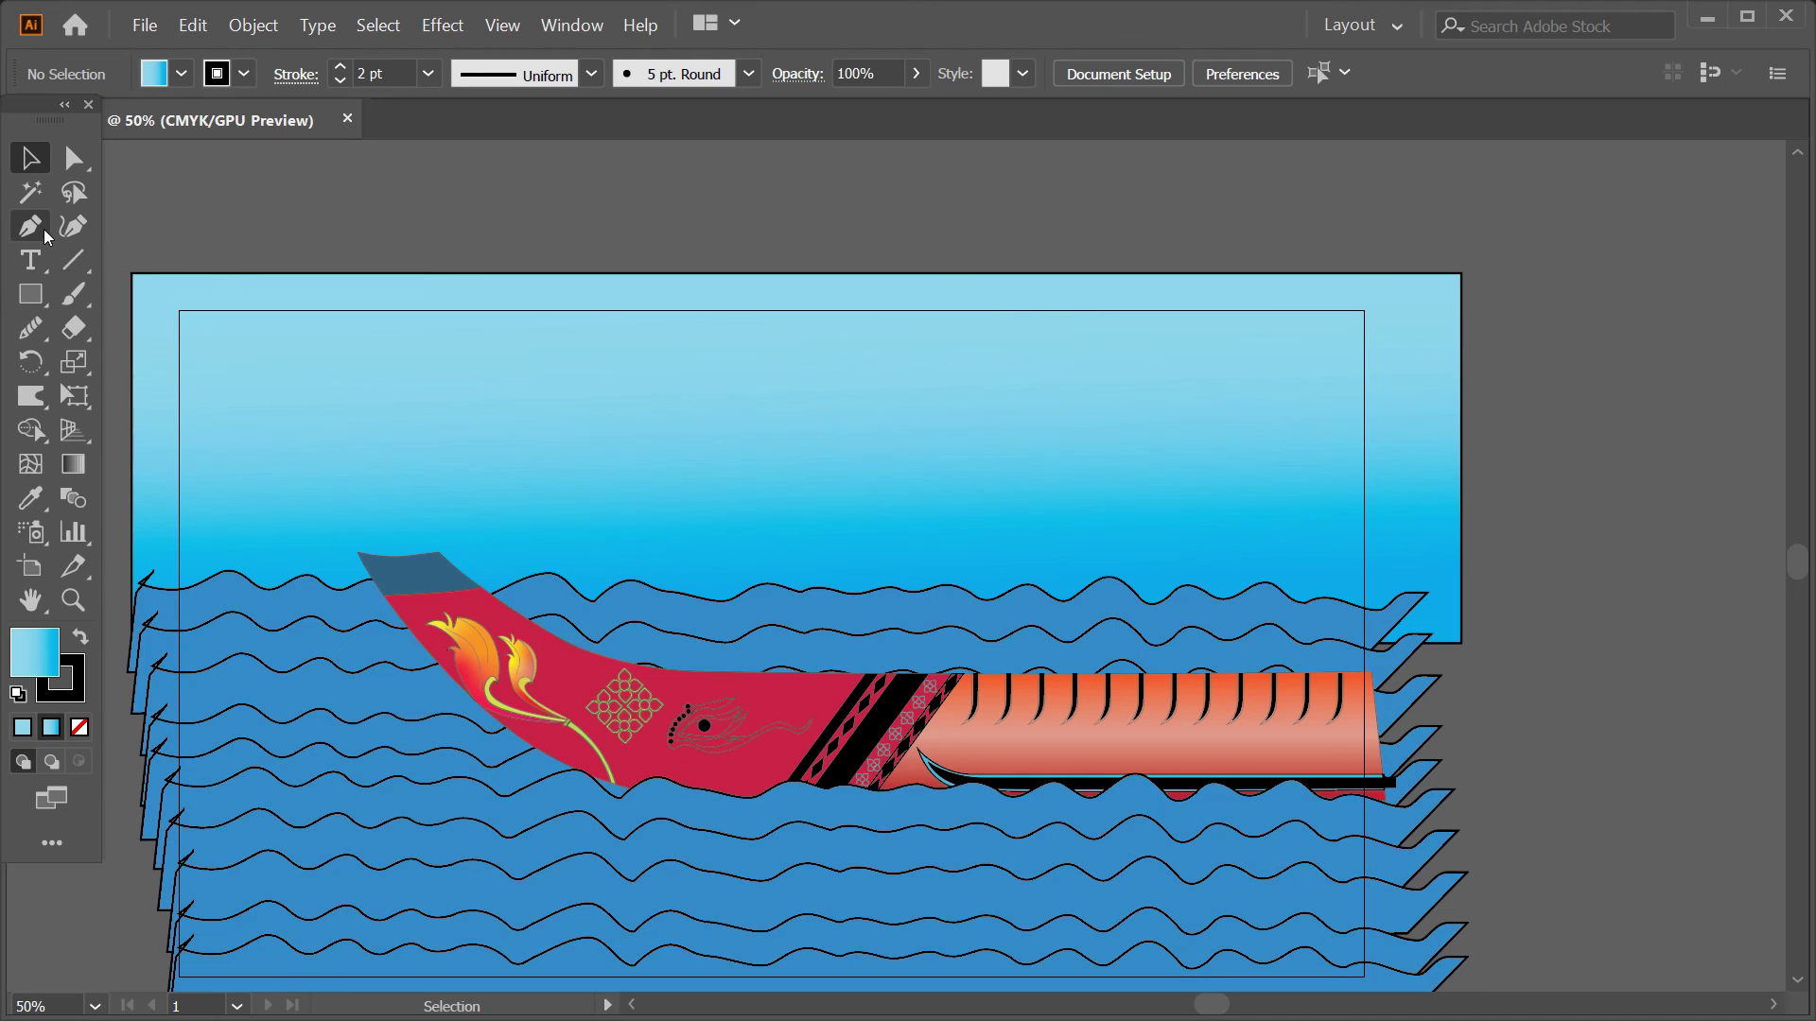
pyautogui.press('m')
pyautogui.moveTo(823, 431)
pyautogui.mouseDown()
pyautogui.moveTo(1054, 509)
pyautogui.moveTo(1111, 500)
pyautogui.mouseUp()
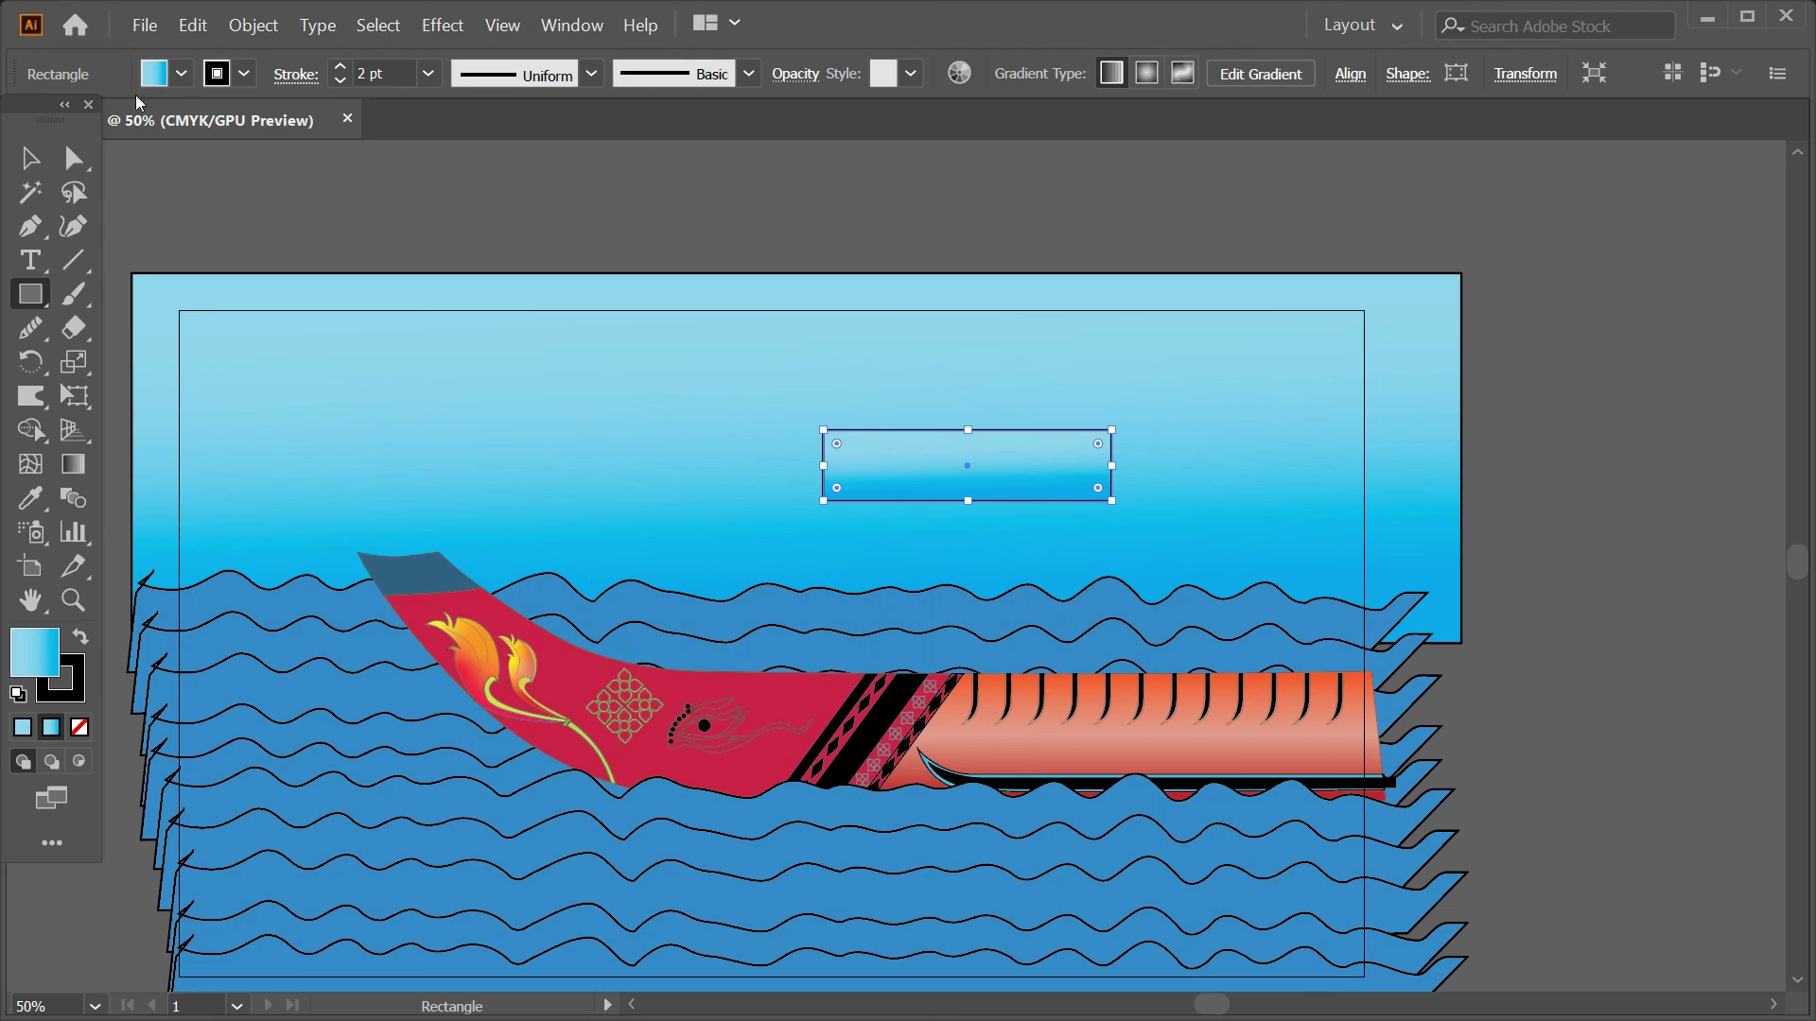
pyautogui.click(181, 72)
pyautogui.click(59, 122)
pyautogui.click(840, 455)
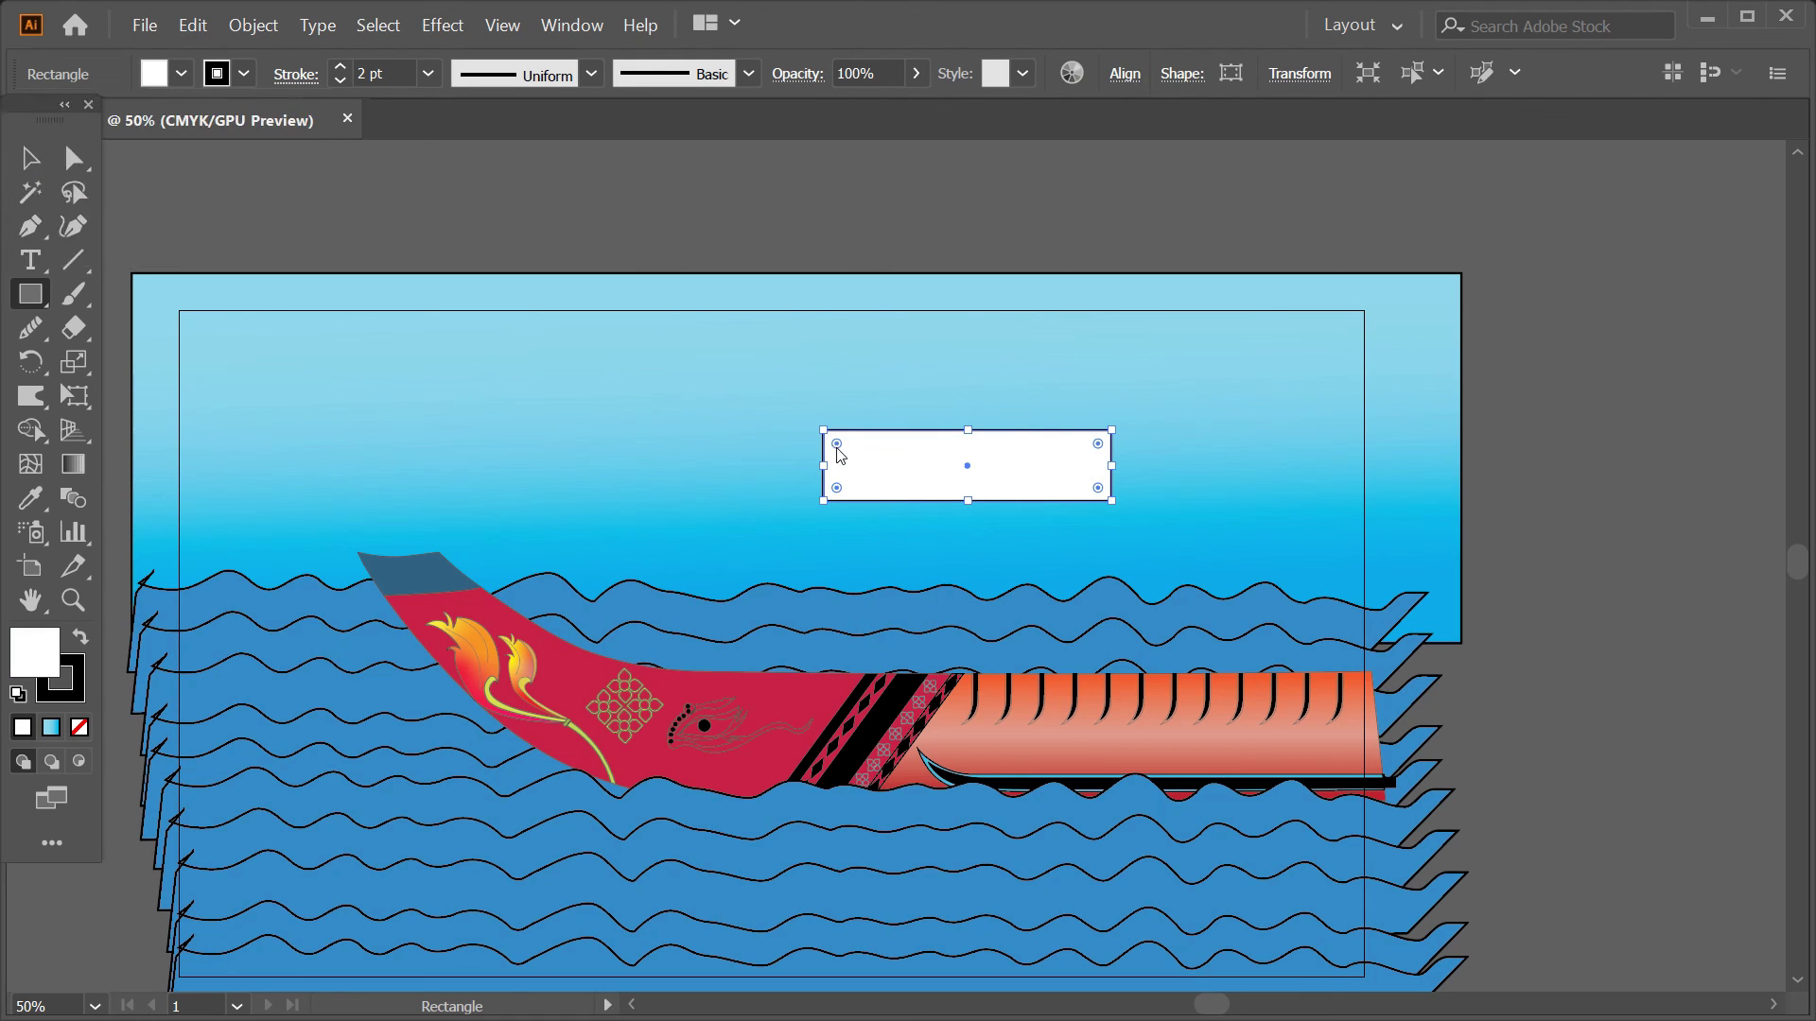
# - Round the rectangle's corners fully into a pill shape
pyautogui.press('a')
pyautogui.moveTo(836, 444); pyautogui.dragTo(866, 466)
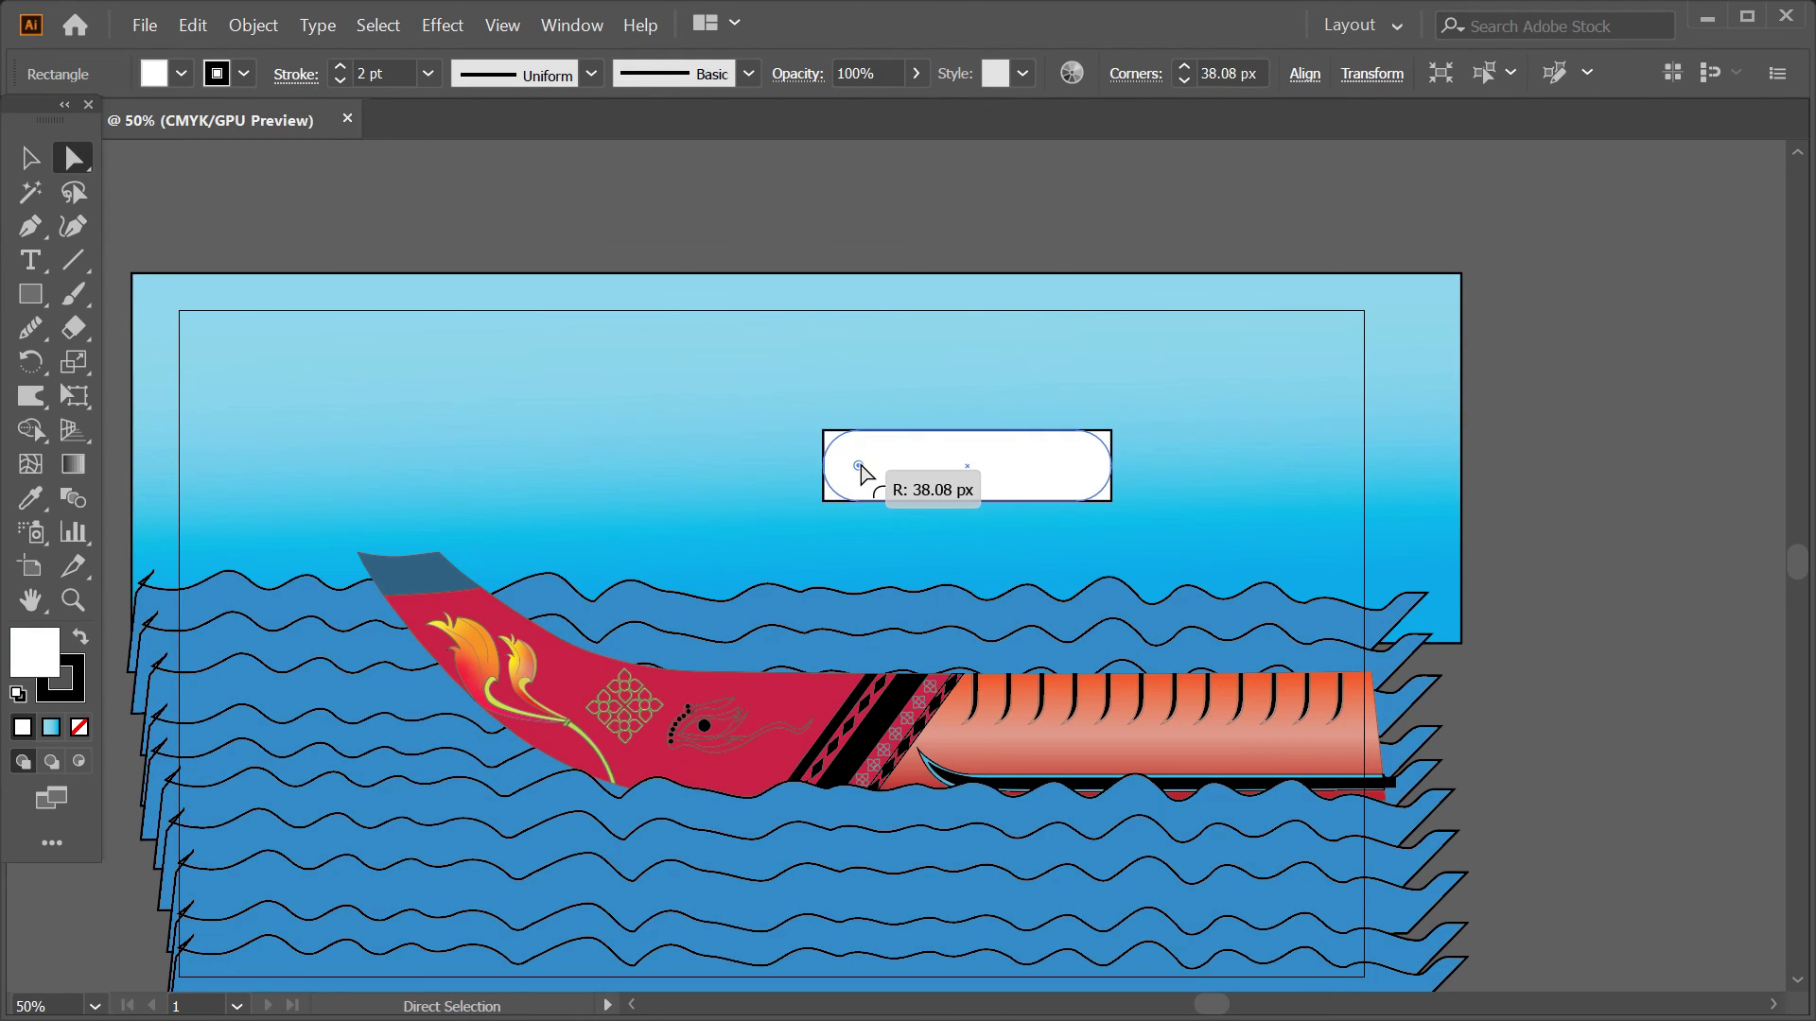
pyautogui.click(1321, 413)
pyautogui.click(899, 445)
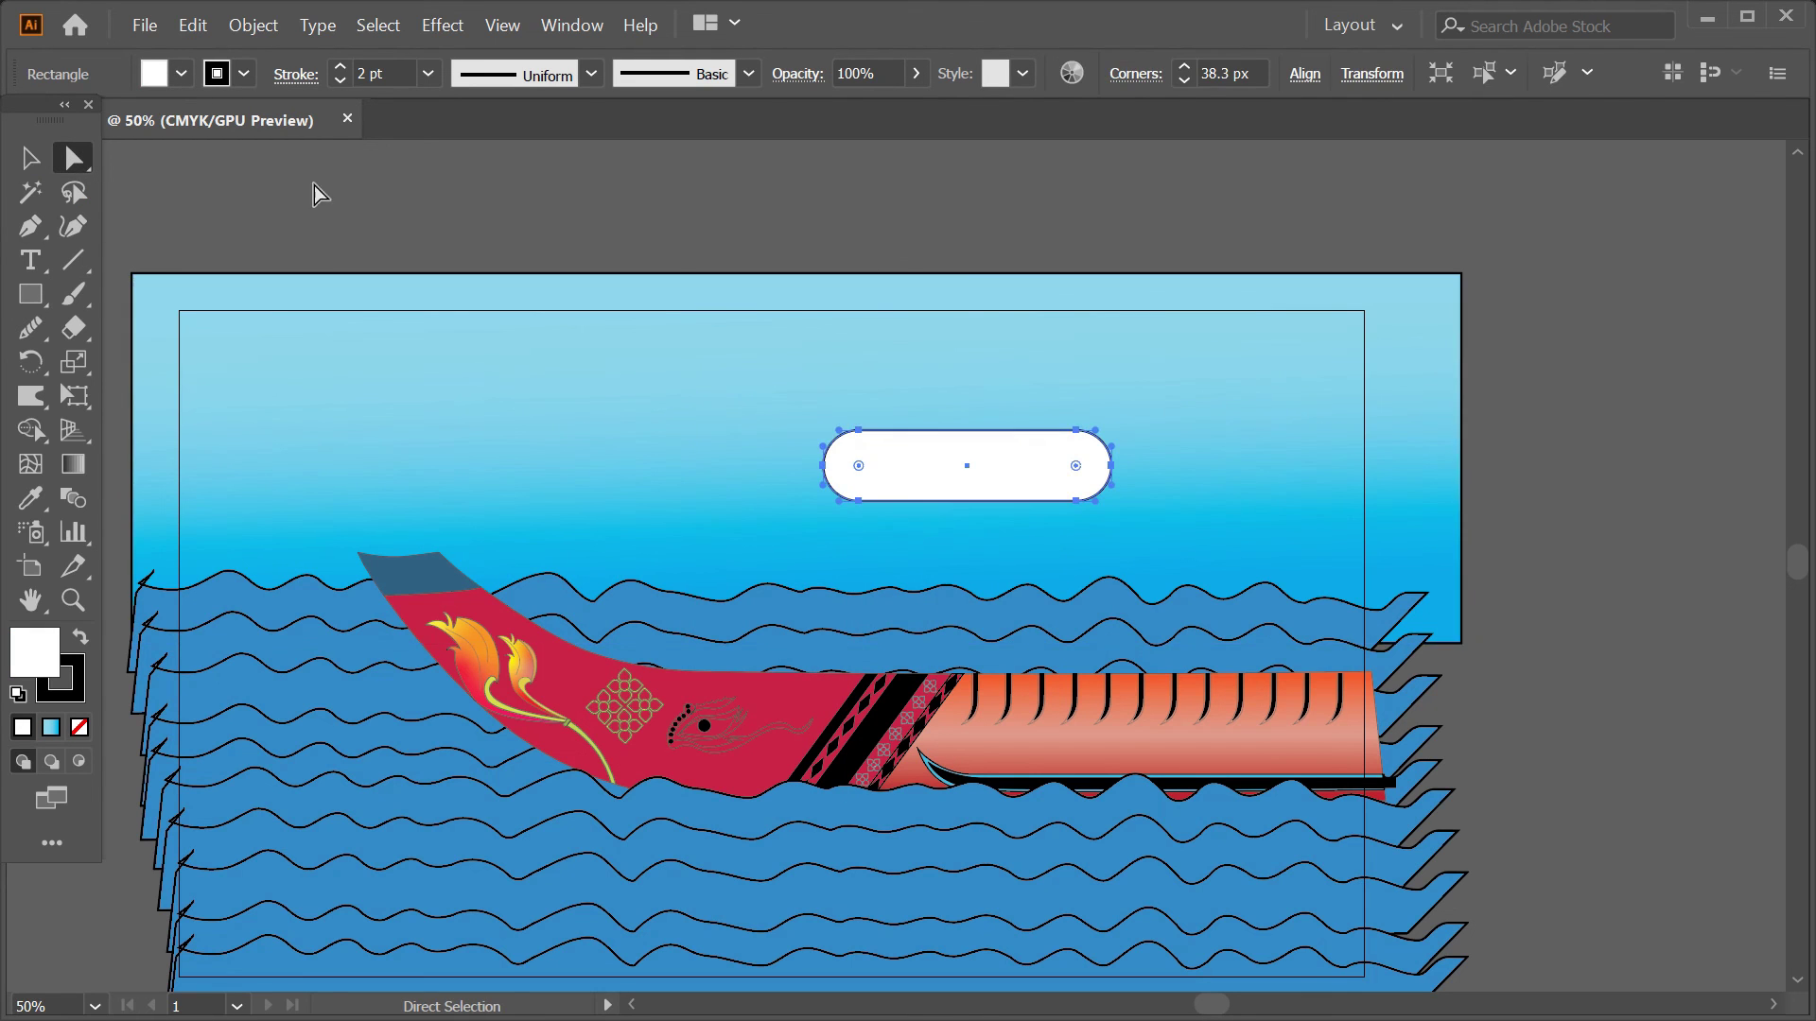
# - Draw a white circle and position it on the pill's top edge
pyautogui.rightClick(31, 294)
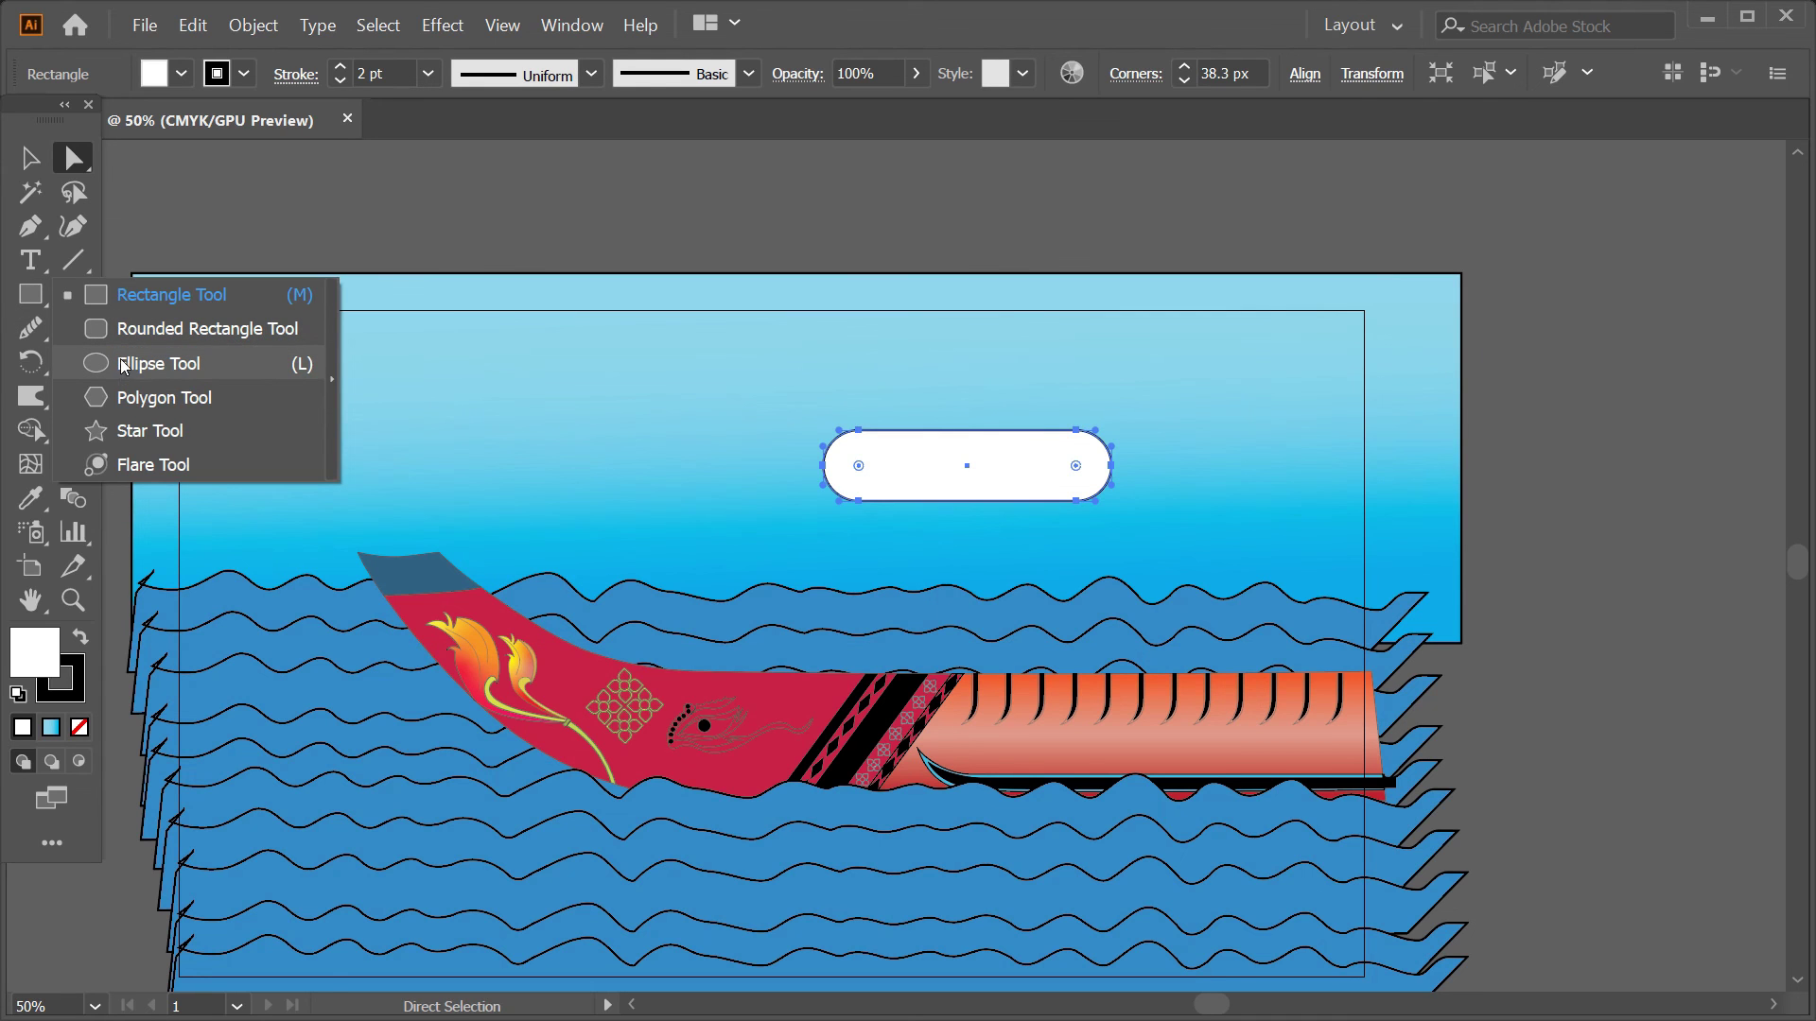
pyautogui.click(124, 366)
pyautogui.moveTo(883, 383); pyautogui.dragTo(1011, 511)
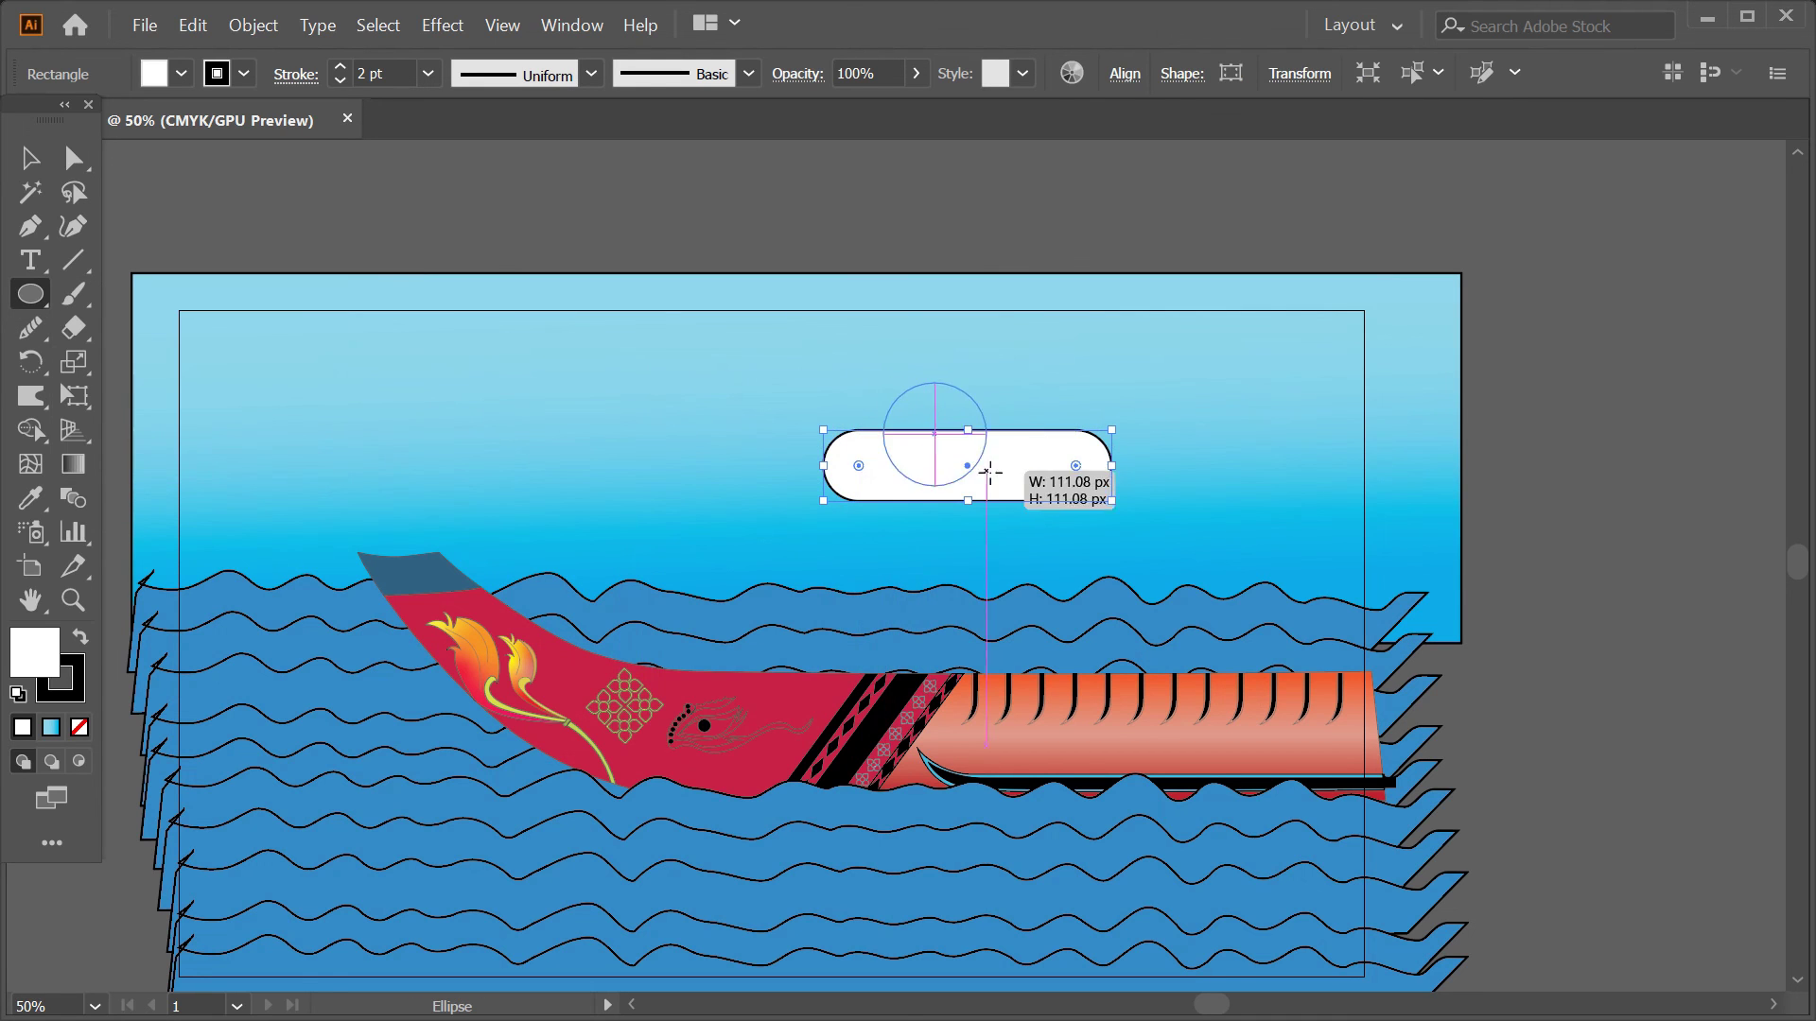
pyautogui.press('v')
pyautogui.moveTo(948, 440)
pyautogui.mouseDown()
pyautogui.moveTo(968, 373)
pyautogui.moveTo(983, 423)
pyautogui.mouseUp()
# - Merge the circle and pill into one cloud shape with Shape Builder
pyautogui.click(1041, 467)
pyautogui.keyDown('shift'); pyautogui.click(1102, 471); pyautogui.keyUp('shift')
pyautogui.hotkey('shift', 'm')
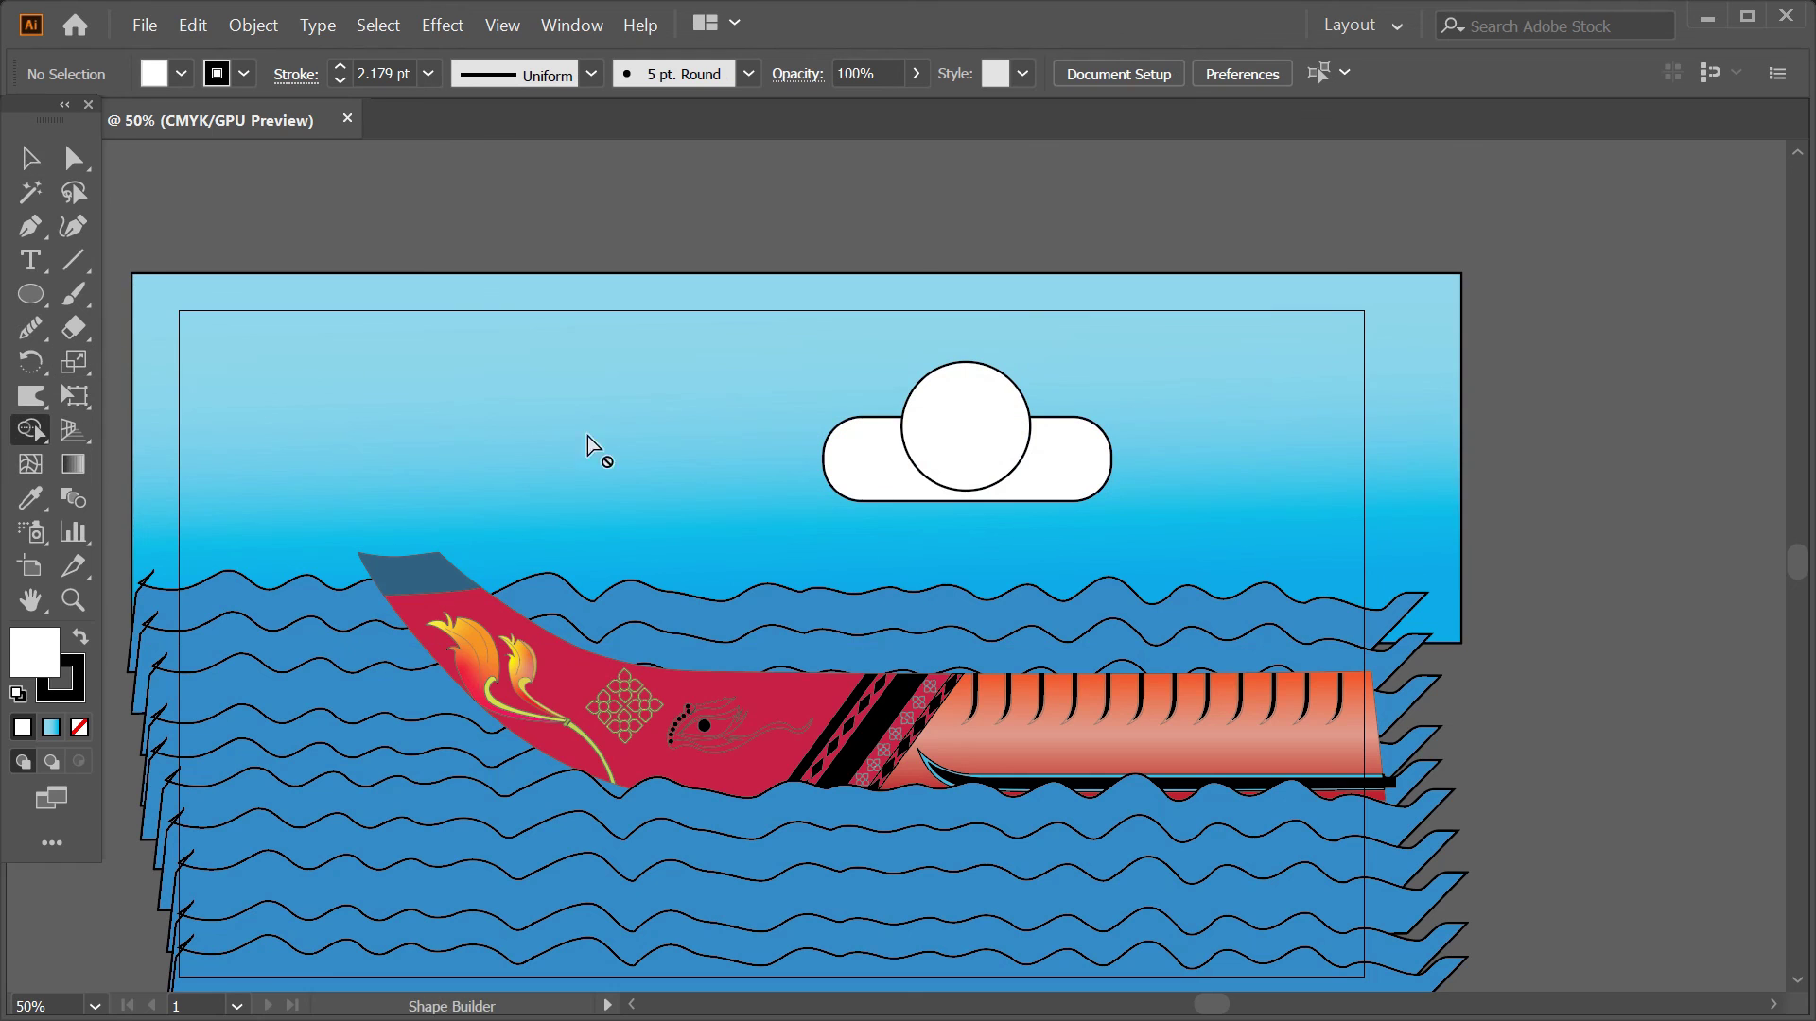
pyautogui.click(50, 163)
pyautogui.click(1013, 433)
pyautogui.keyDown('shift'); pyautogui.click(1094, 454); pyautogui.keyUp('shift')
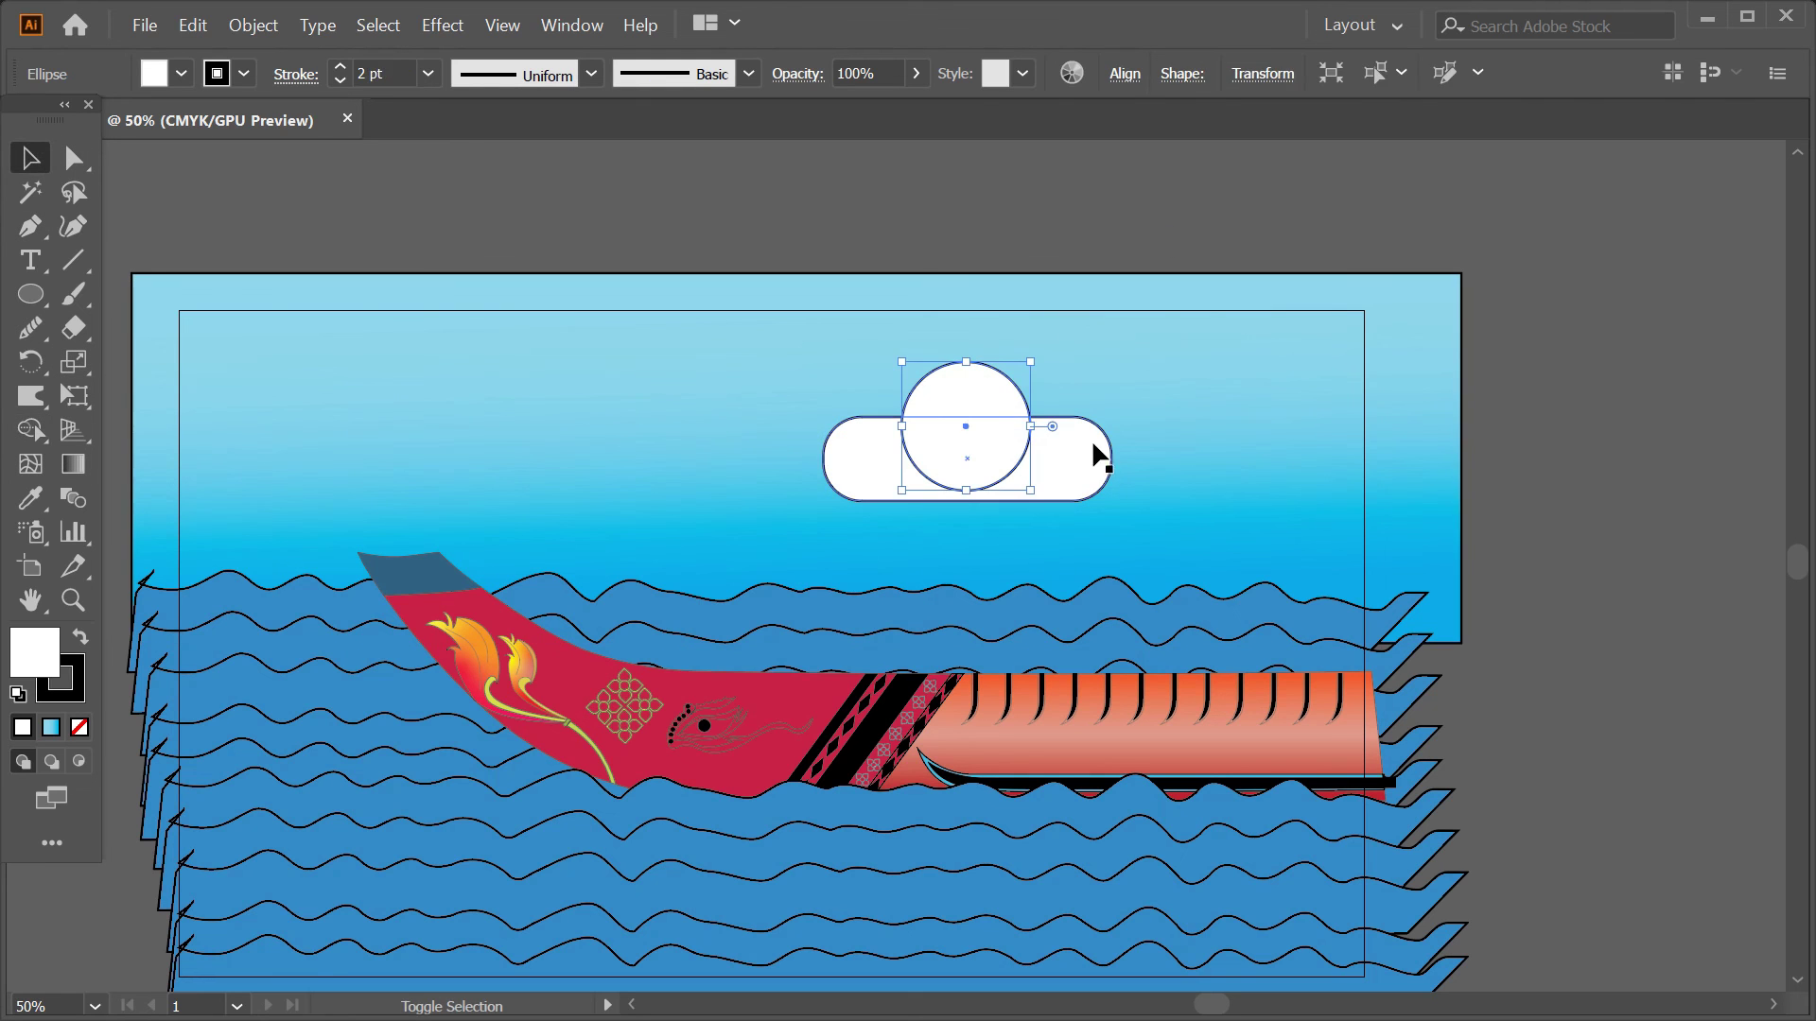
pyautogui.click(30, 429)
pyautogui.moveTo(984, 466); pyautogui.dragTo(950, 416)
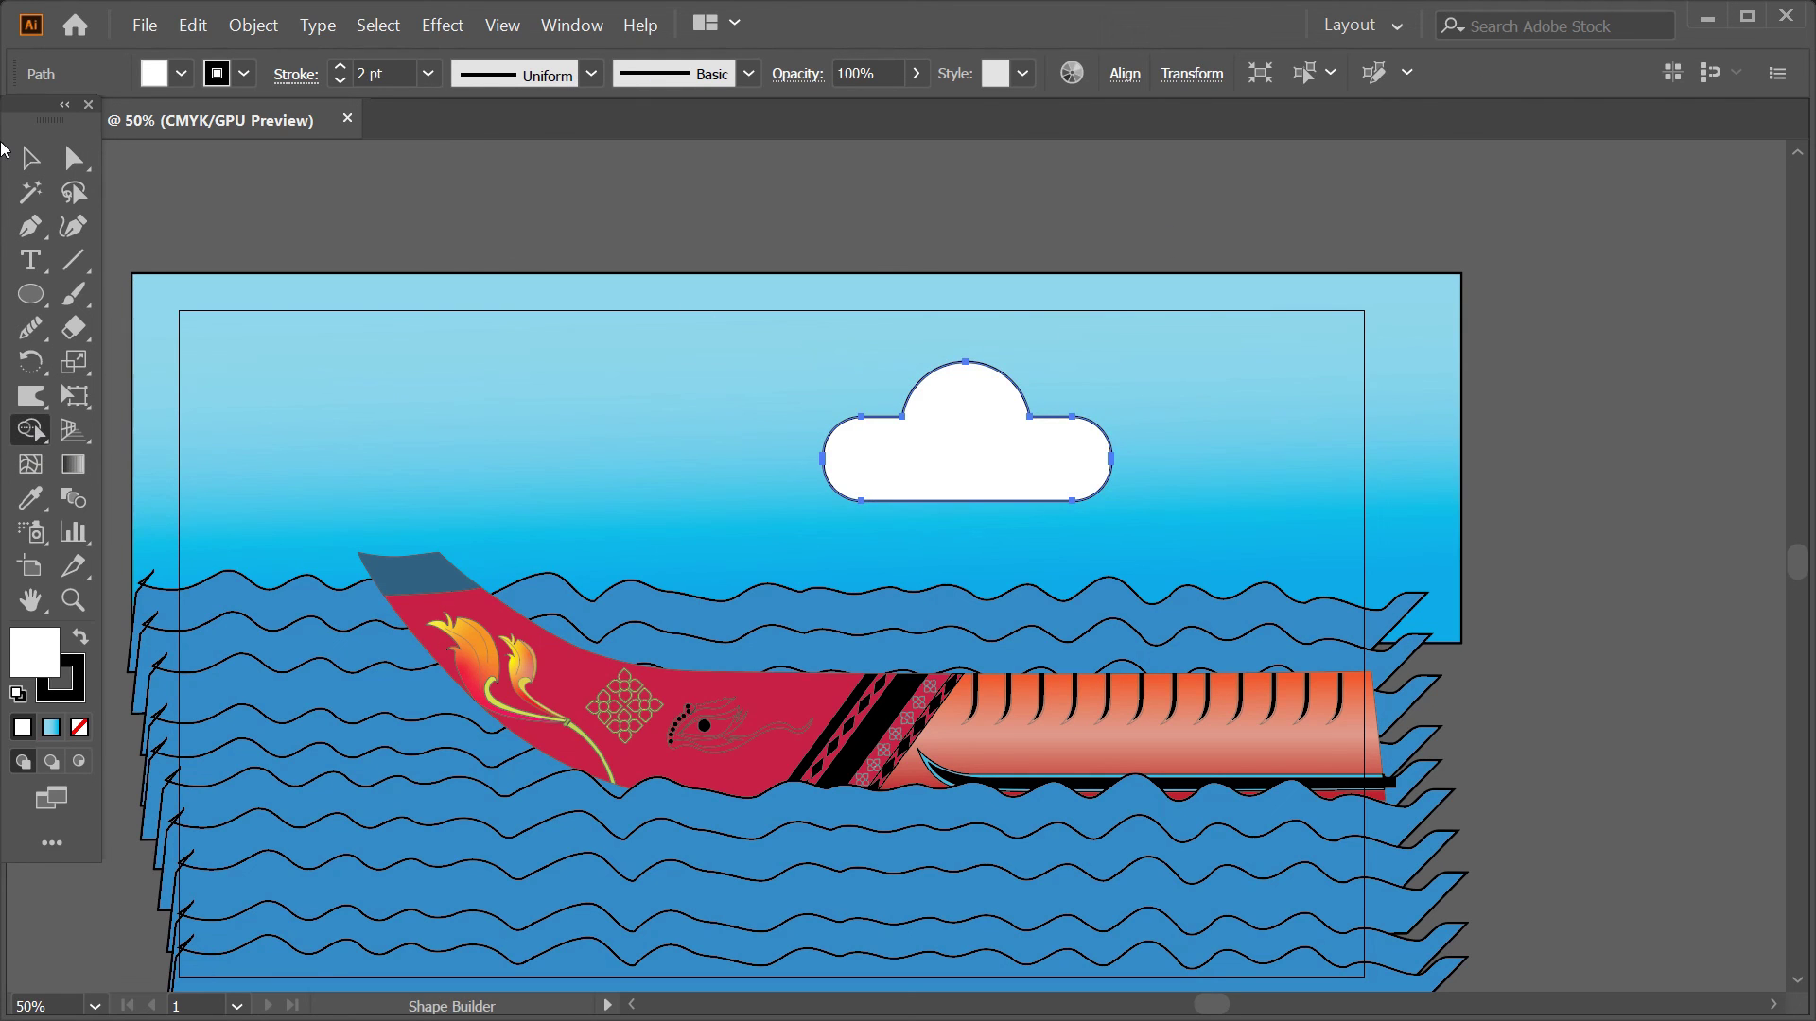
# - Shrink the cloud and Alt-drag copies to get three clouds of varying sizes
pyautogui.press('v')
pyautogui.moveTo(1112, 431); pyautogui.dragTo(1062, 385)
pyautogui.moveTo(964, 435)
pyautogui.mouseDown()
pyautogui.moveTo(1169, 393)
pyautogui.moveTo(955, 500)
pyautogui.mouseUp()
pyautogui.moveTo(1062, 456)
pyautogui.mouseDown()
pyautogui.moveTo(395, 417)
pyautogui.moveTo(587, 322)
pyautogui.mouseUp()
pyautogui.click(825, 191)
# - Bring the orange hull into view and place CAMBODIA text on it
pyautogui.scroll(-1, 962, 343)
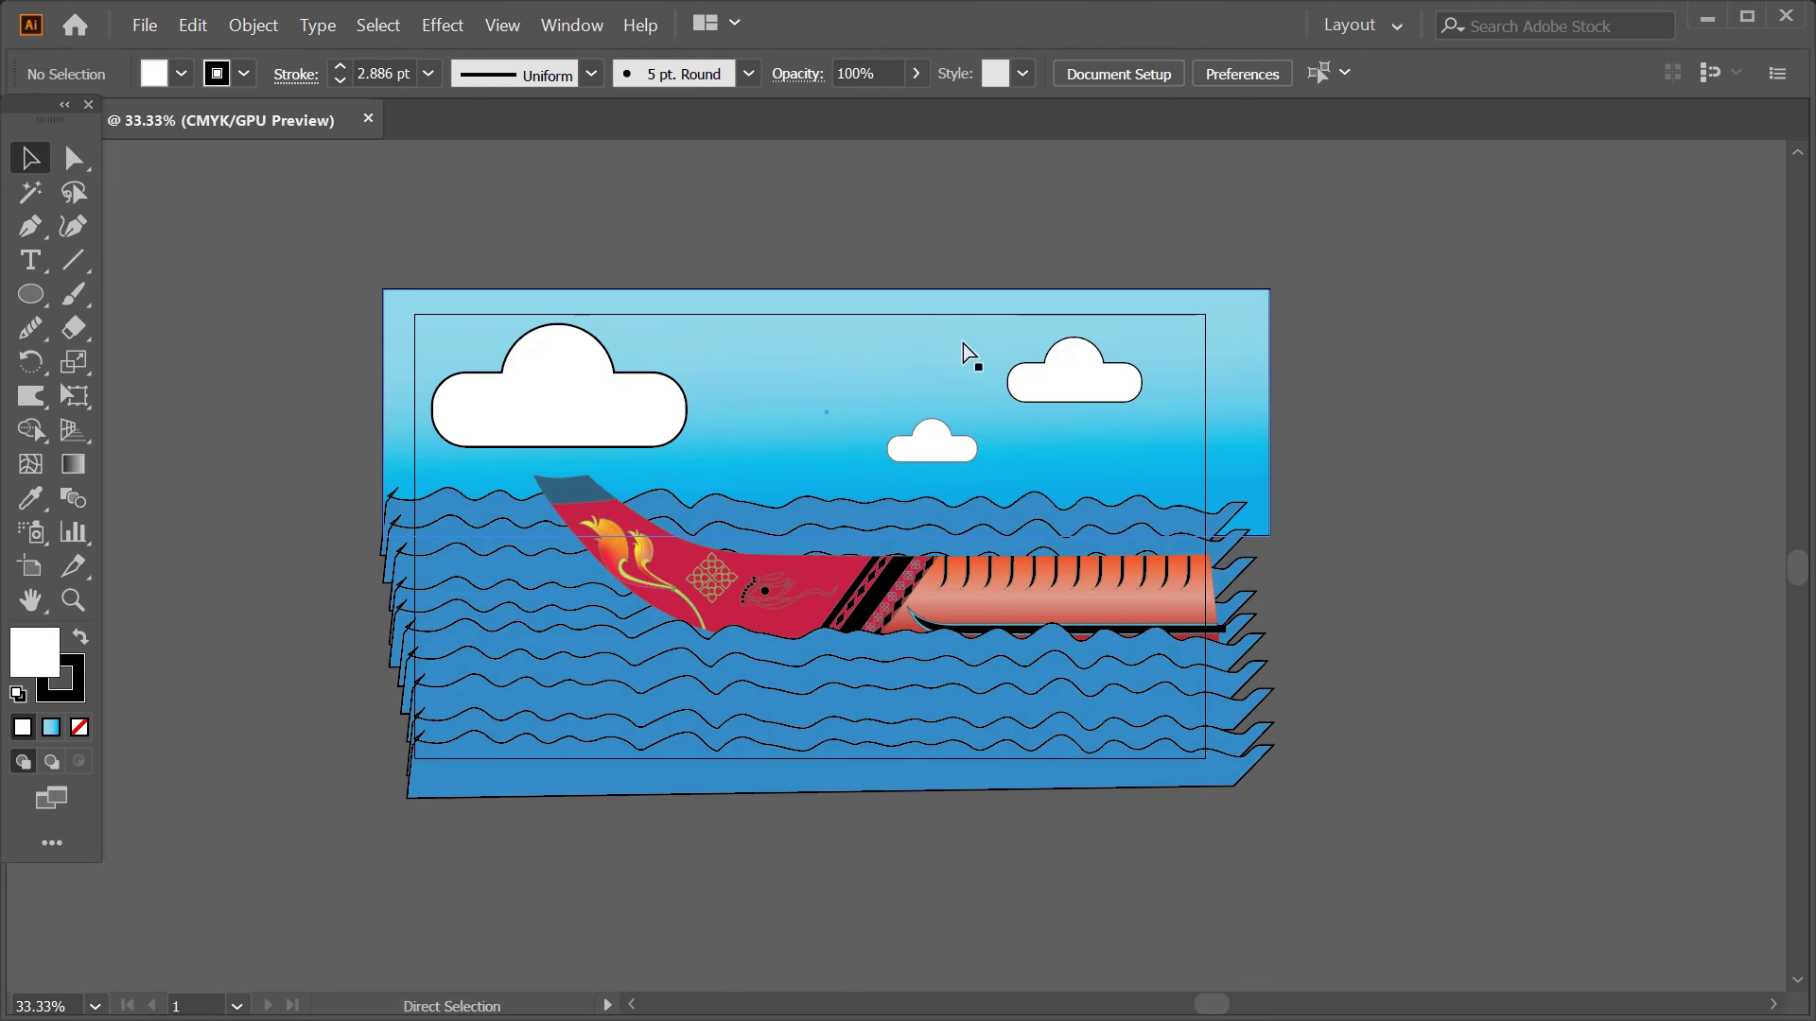
pyautogui.scroll(-1, 1388, 417)
pyautogui.moveTo(1388, 417); pyautogui.dragTo(1082, 519)
pyautogui.scroll(2, 1082, 520)
pyautogui.moveTo(1241, 527); pyautogui.dragTo(1474, 466)
pyautogui.press('t')
pyautogui.scroll(2, 871, 633)
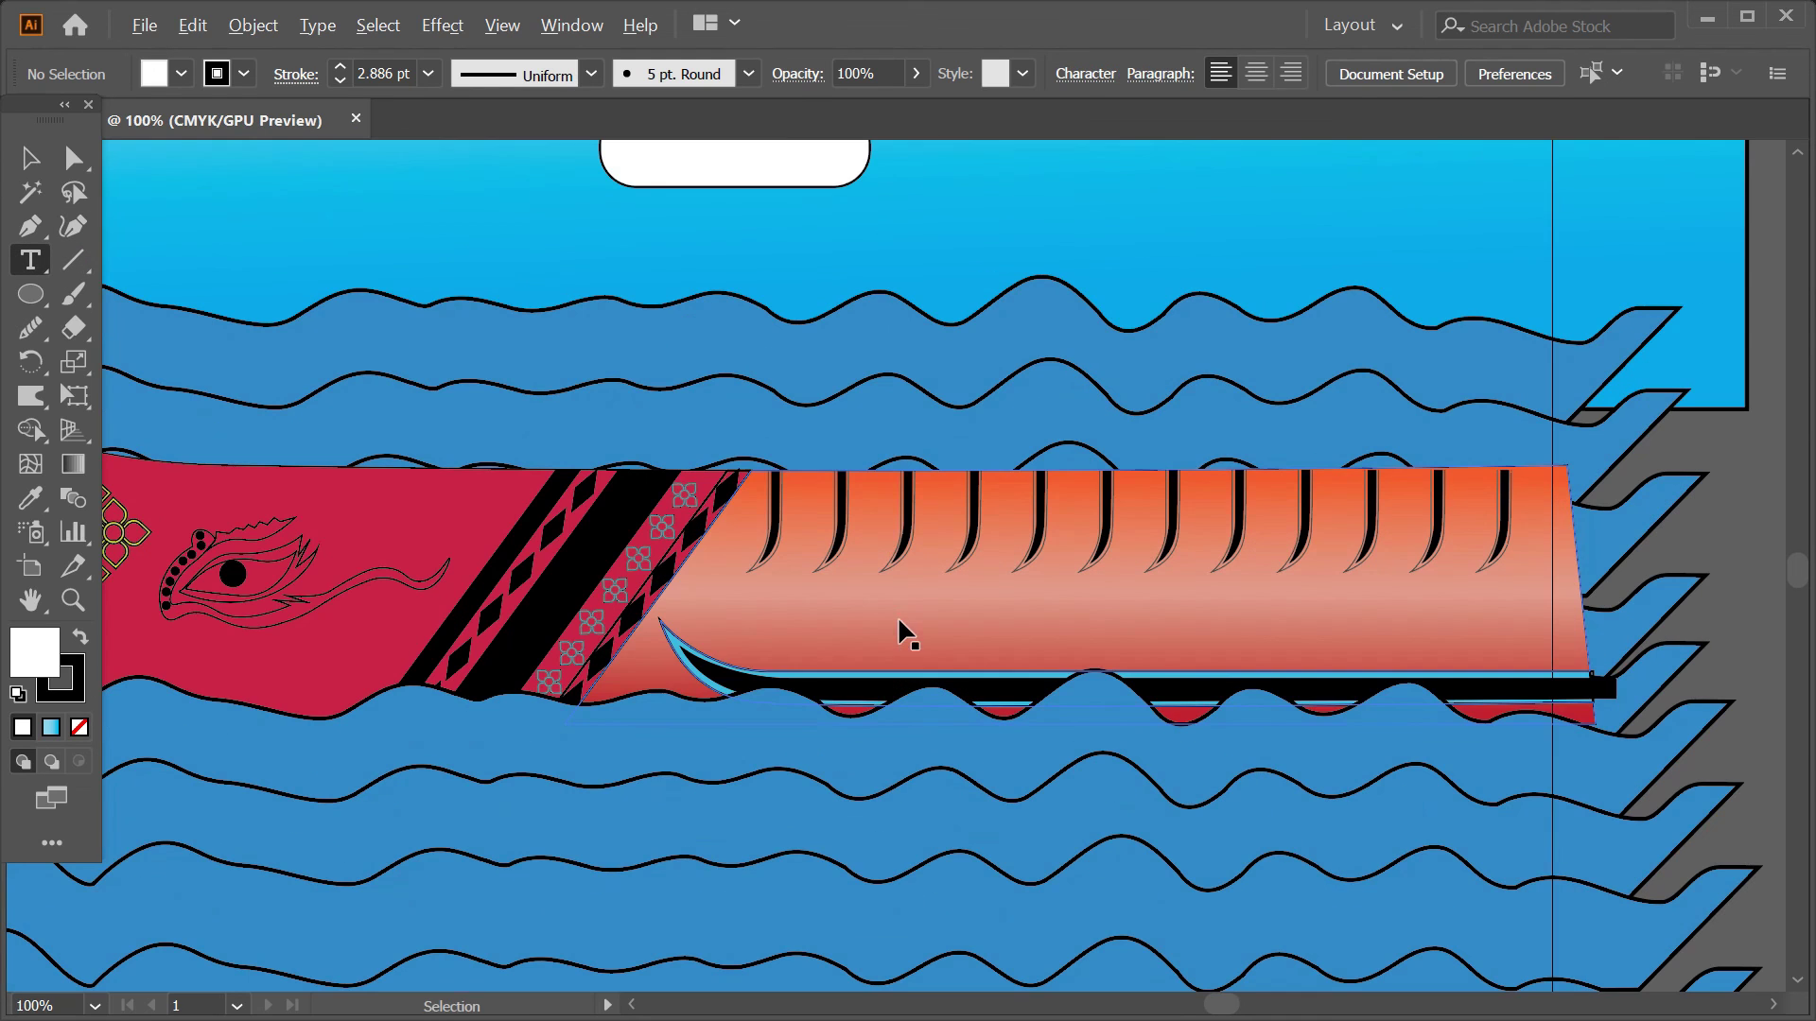
pyautogui.click(889, 616)
pyautogui.press('BackSpace')
pyautogui.write('CAMBODIA')
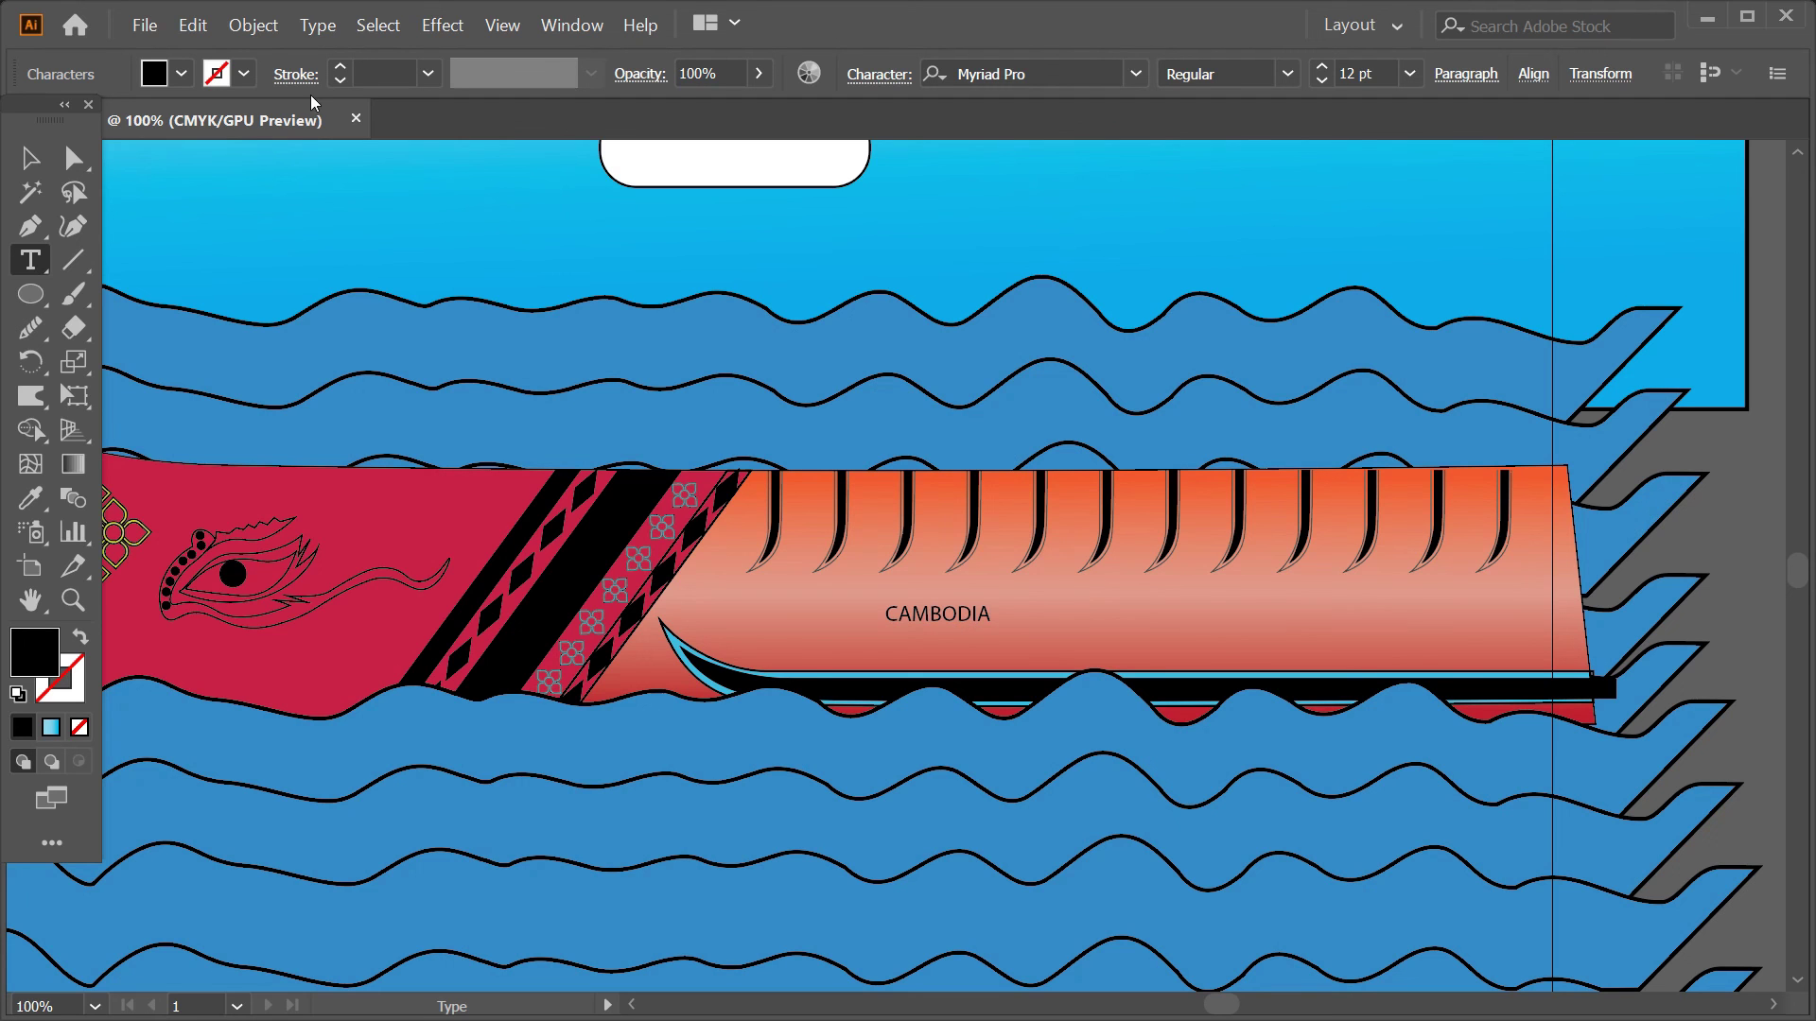
# - Set CAMBODIA in Debussy Shadow, enlarge it, and shift it right along the hull
pyautogui.hotkey('ctrl', 'a')
pyautogui.click(1059, 73)
pyautogui.click(1135, 74)
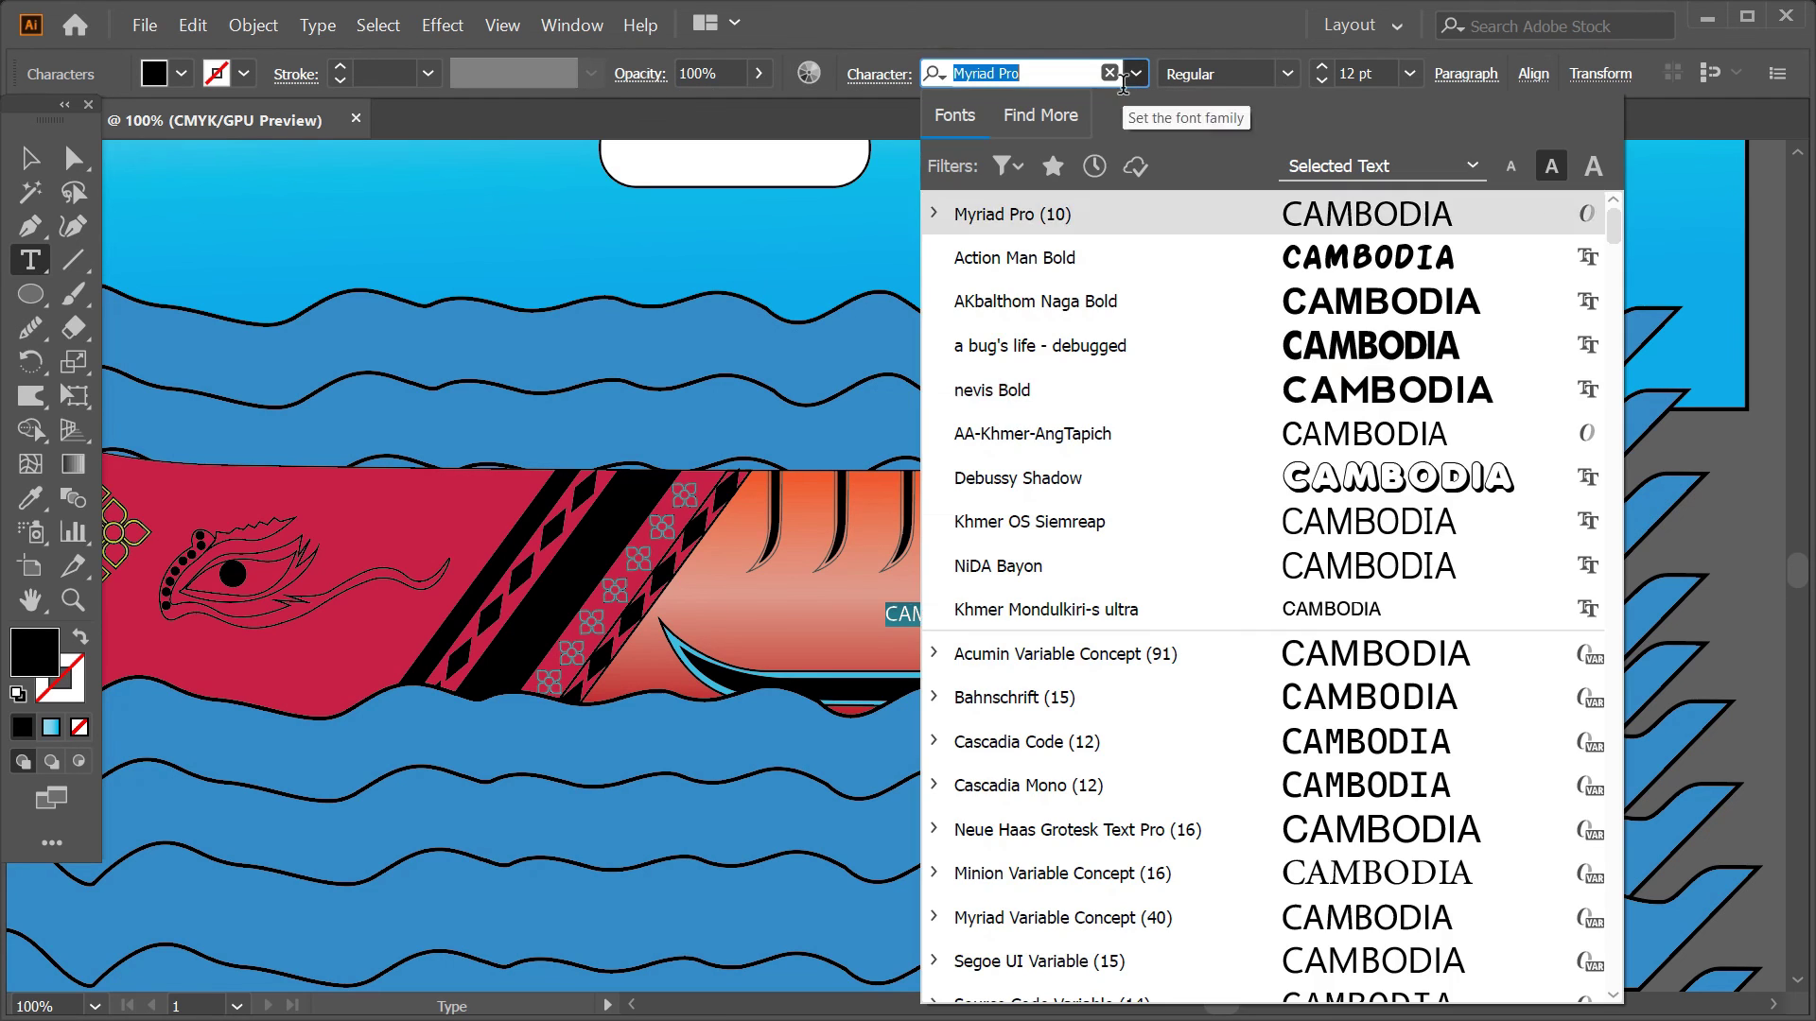
pyautogui.click(1383, 478)
pyautogui.press('Escape')
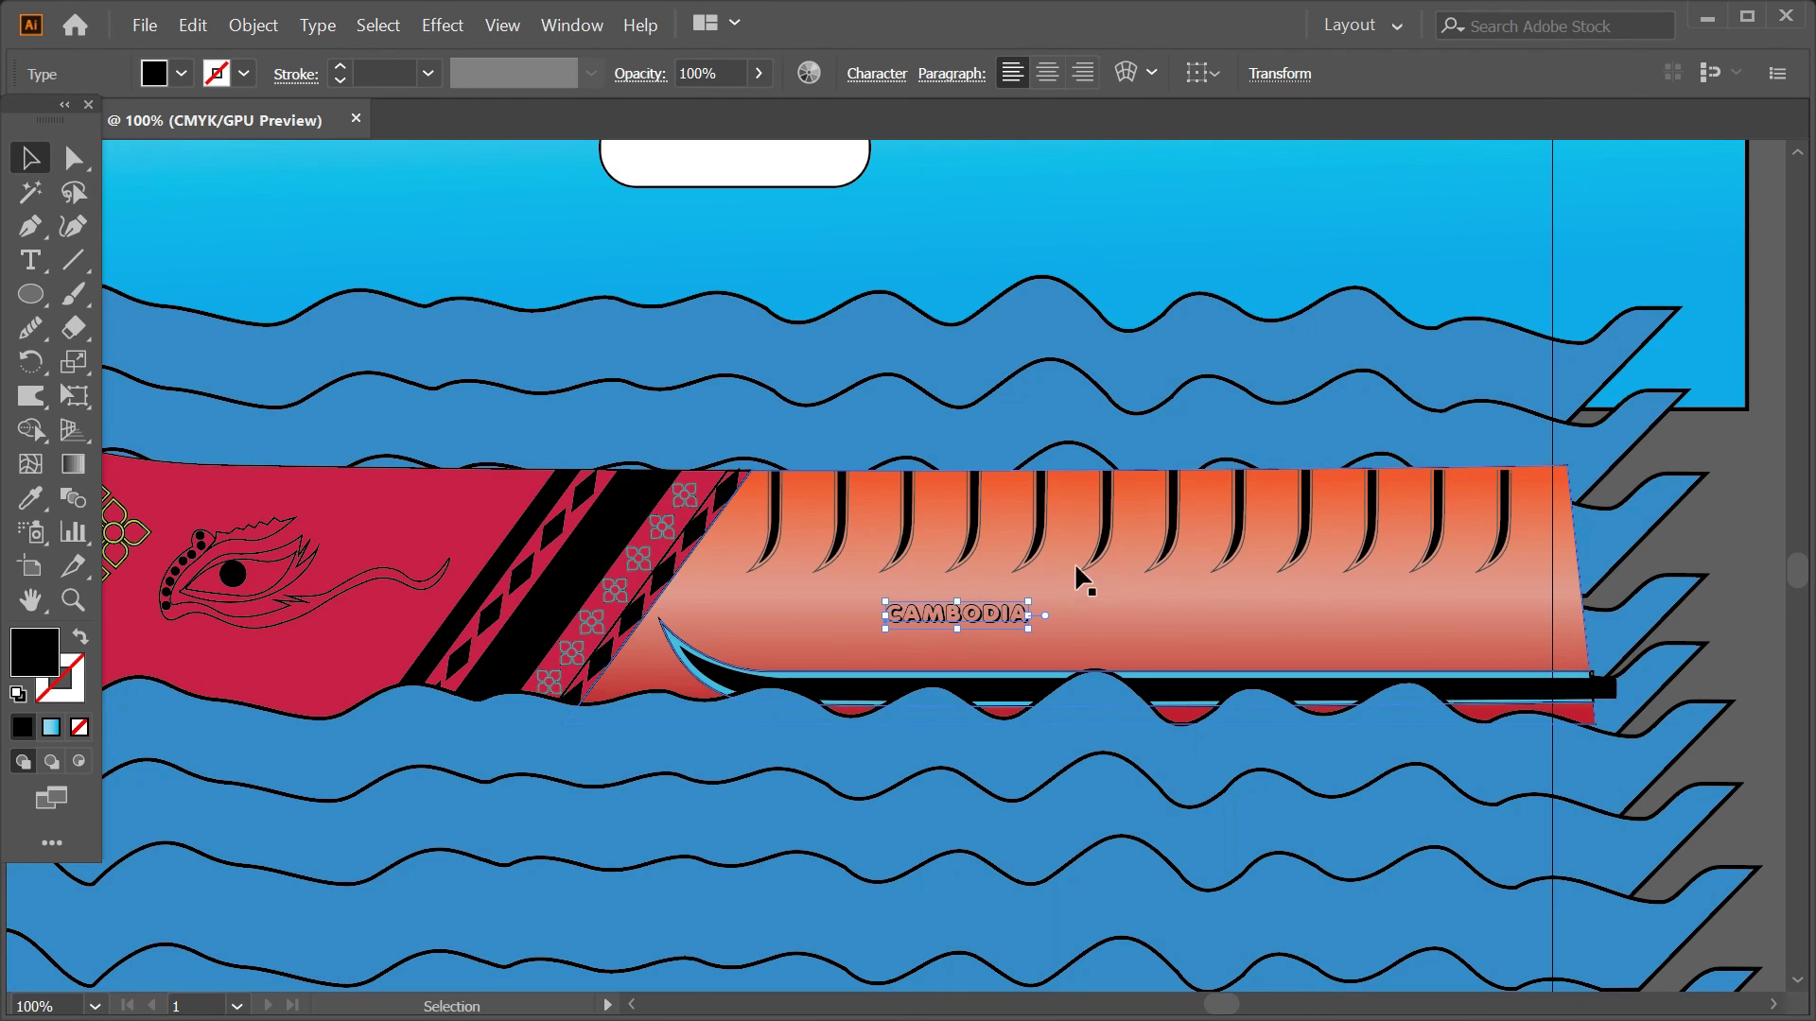
pyautogui.moveTo(1029, 602); pyautogui.dragTo(1169, 576)
pyautogui.moveTo(1101, 625); pyautogui.dragTo(1173, 629)
# - Zoom out and create an exact 1280 x 720 rectangle
pyautogui.click(1289, 316)
pyautogui.hotkey('ctrl', '-')
pyautogui.hotkey('ctrl', '-')
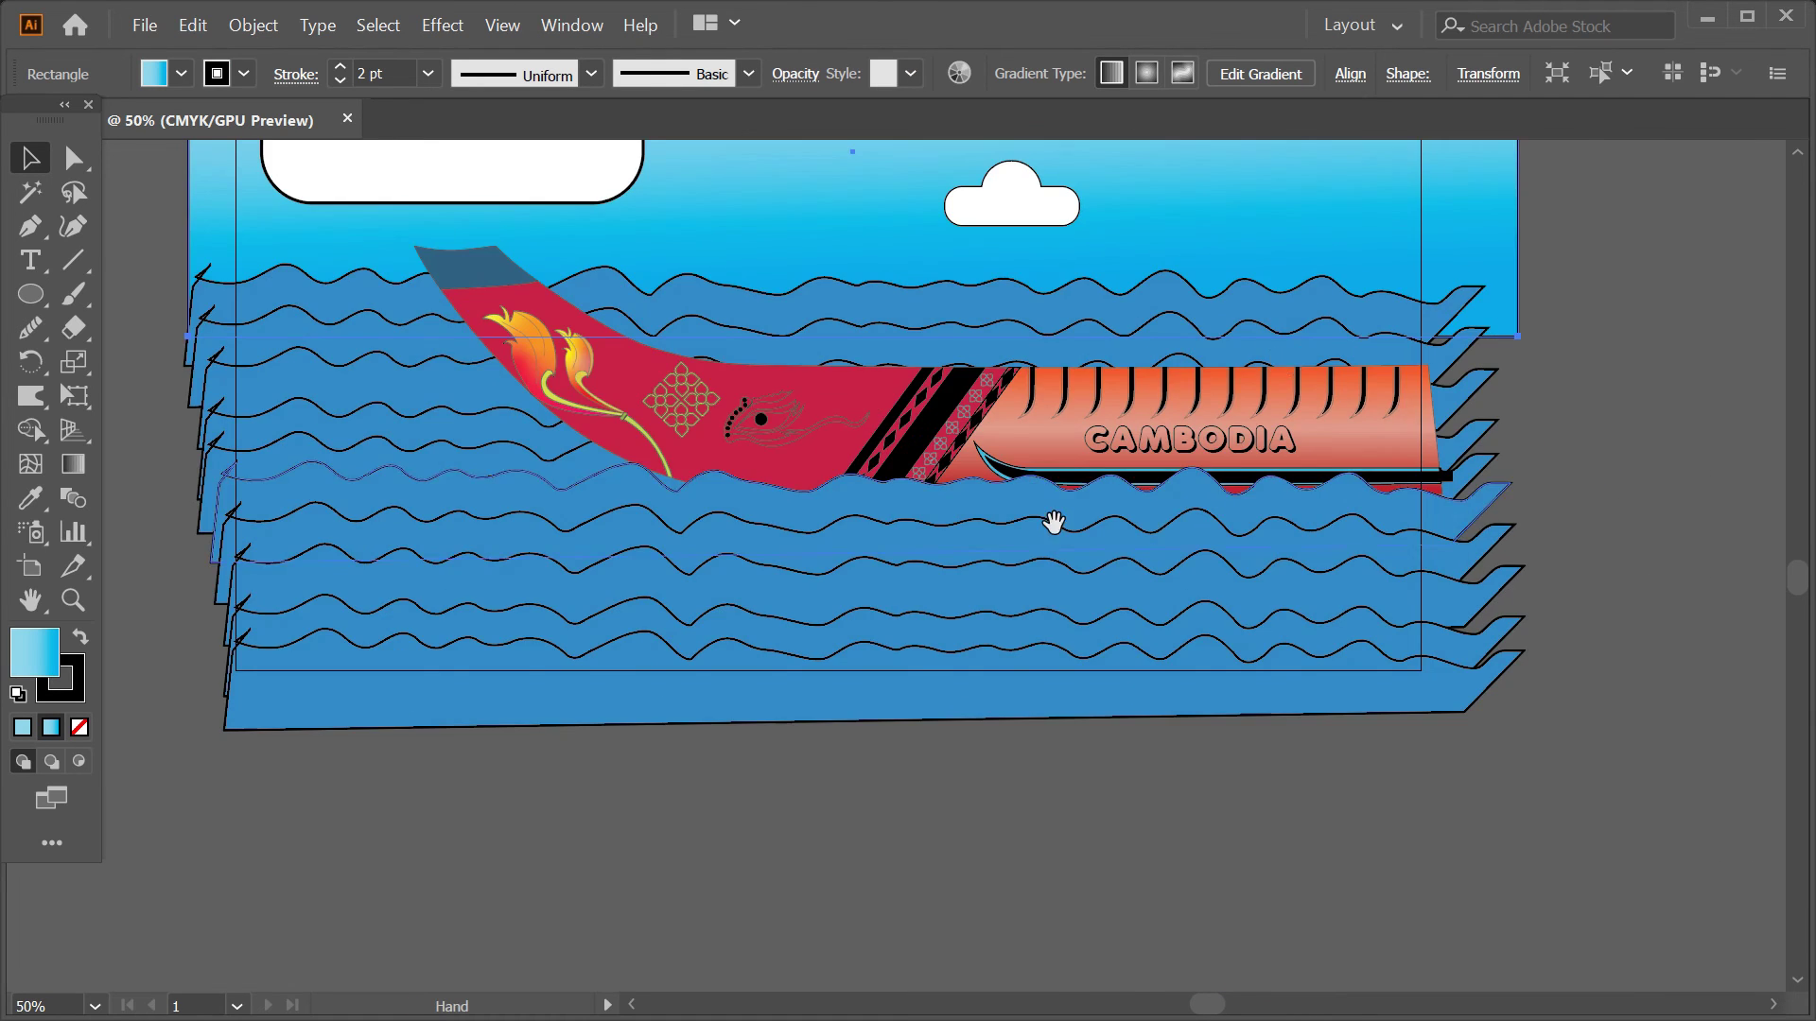
pyautogui.moveTo(1173, 716); pyautogui.dragTo(1196, 744)
pyautogui.click(268, 633)
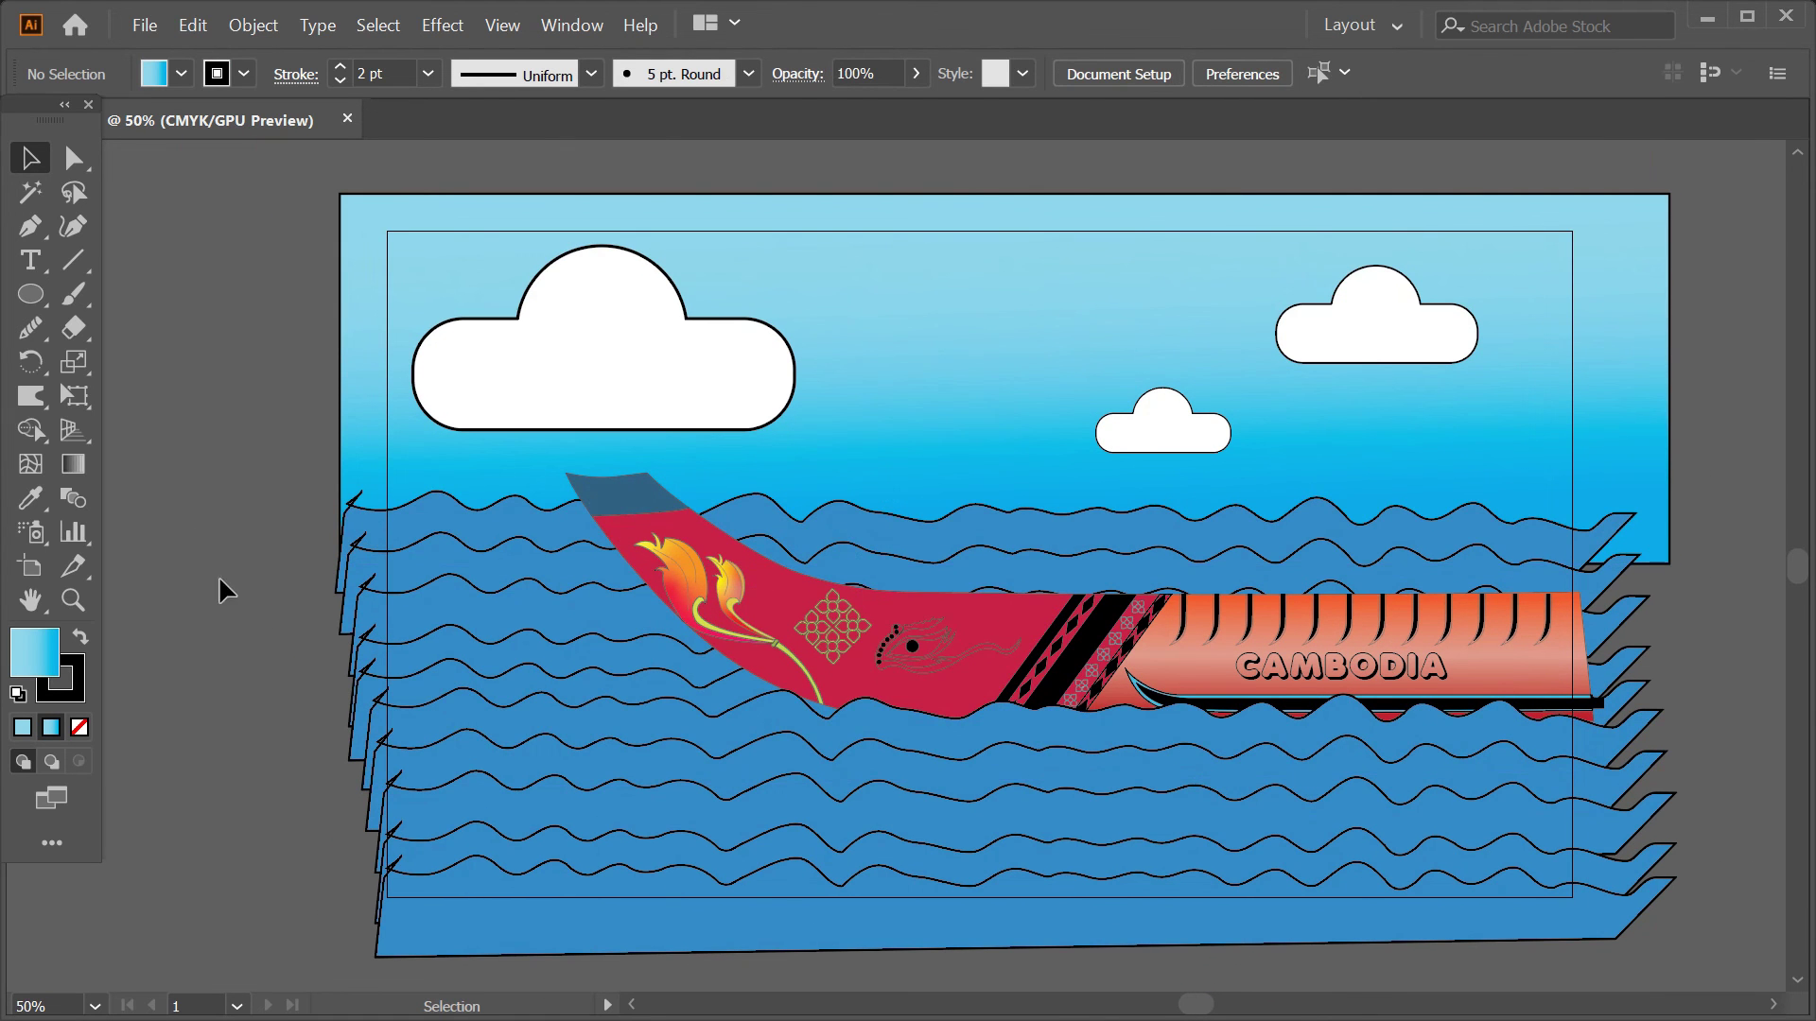
pyautogui.moveTo(31, 294); pyautogui.dragTo(123, 296)
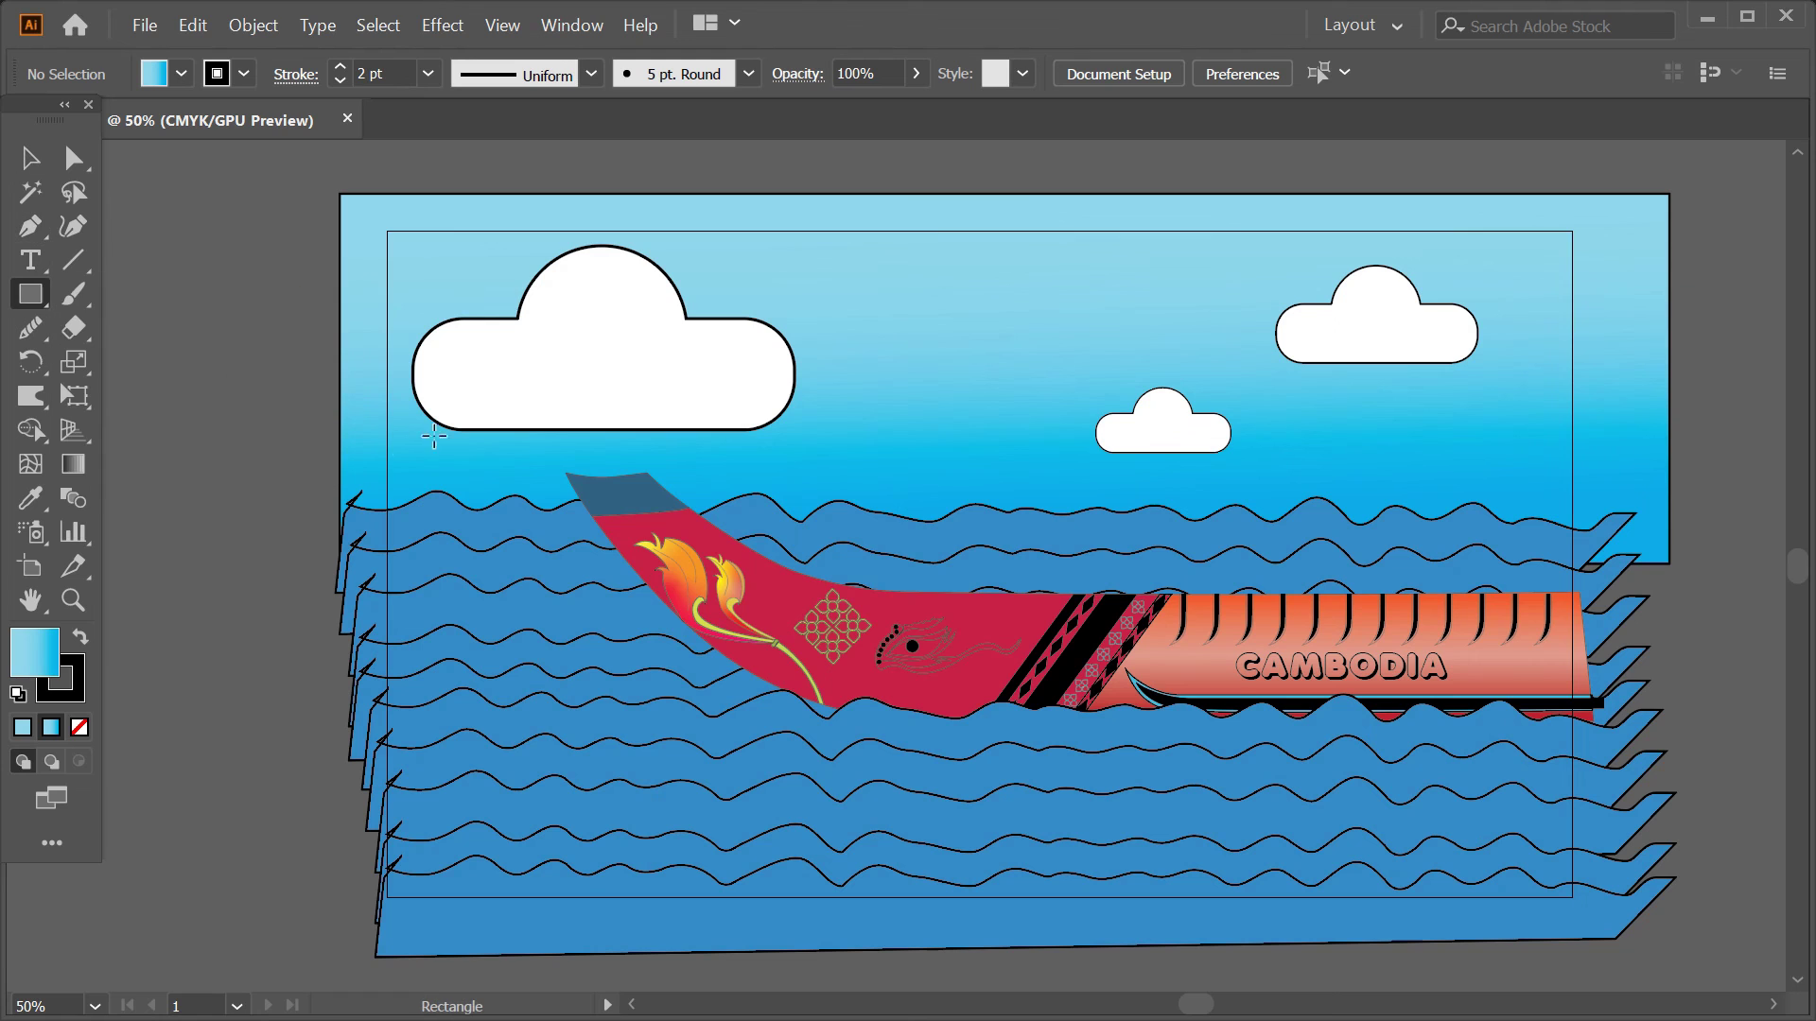
pyautogui.click(395, 450)
pyautogui.write('1280')
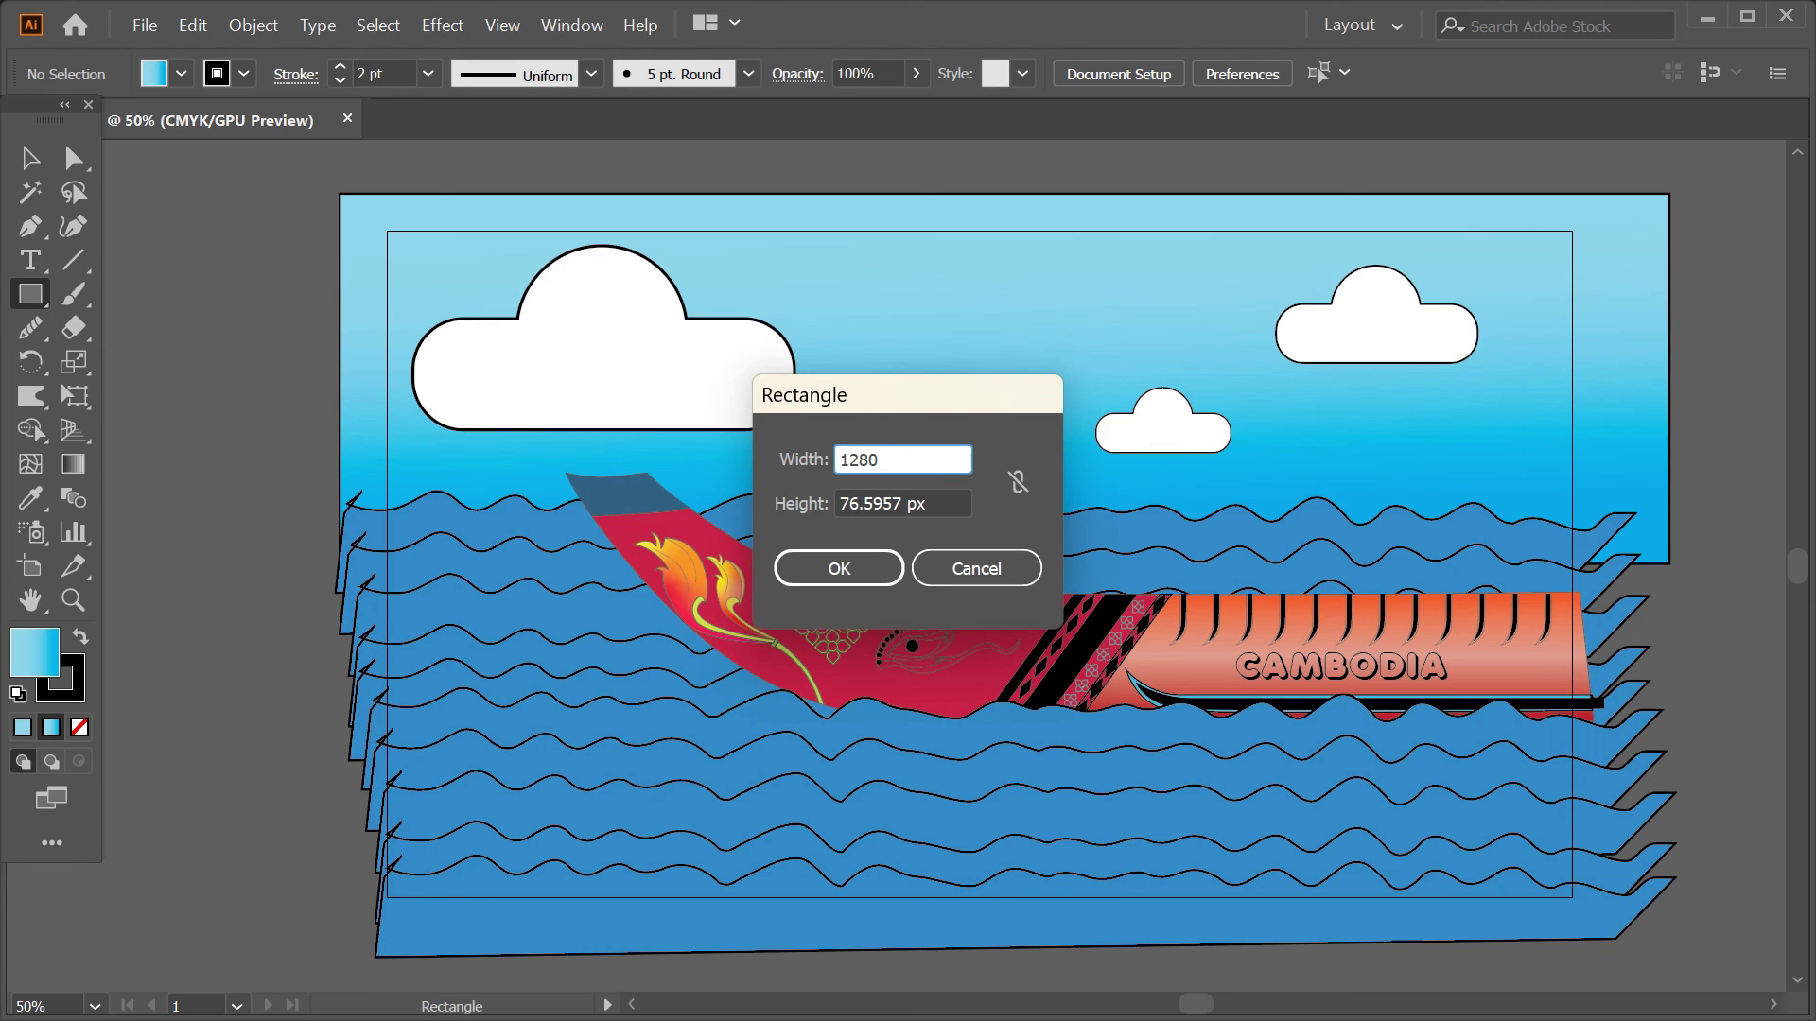
pyautogui.press('Tab')
pyautogui.write('720')
pyautogui.click(866, 575)
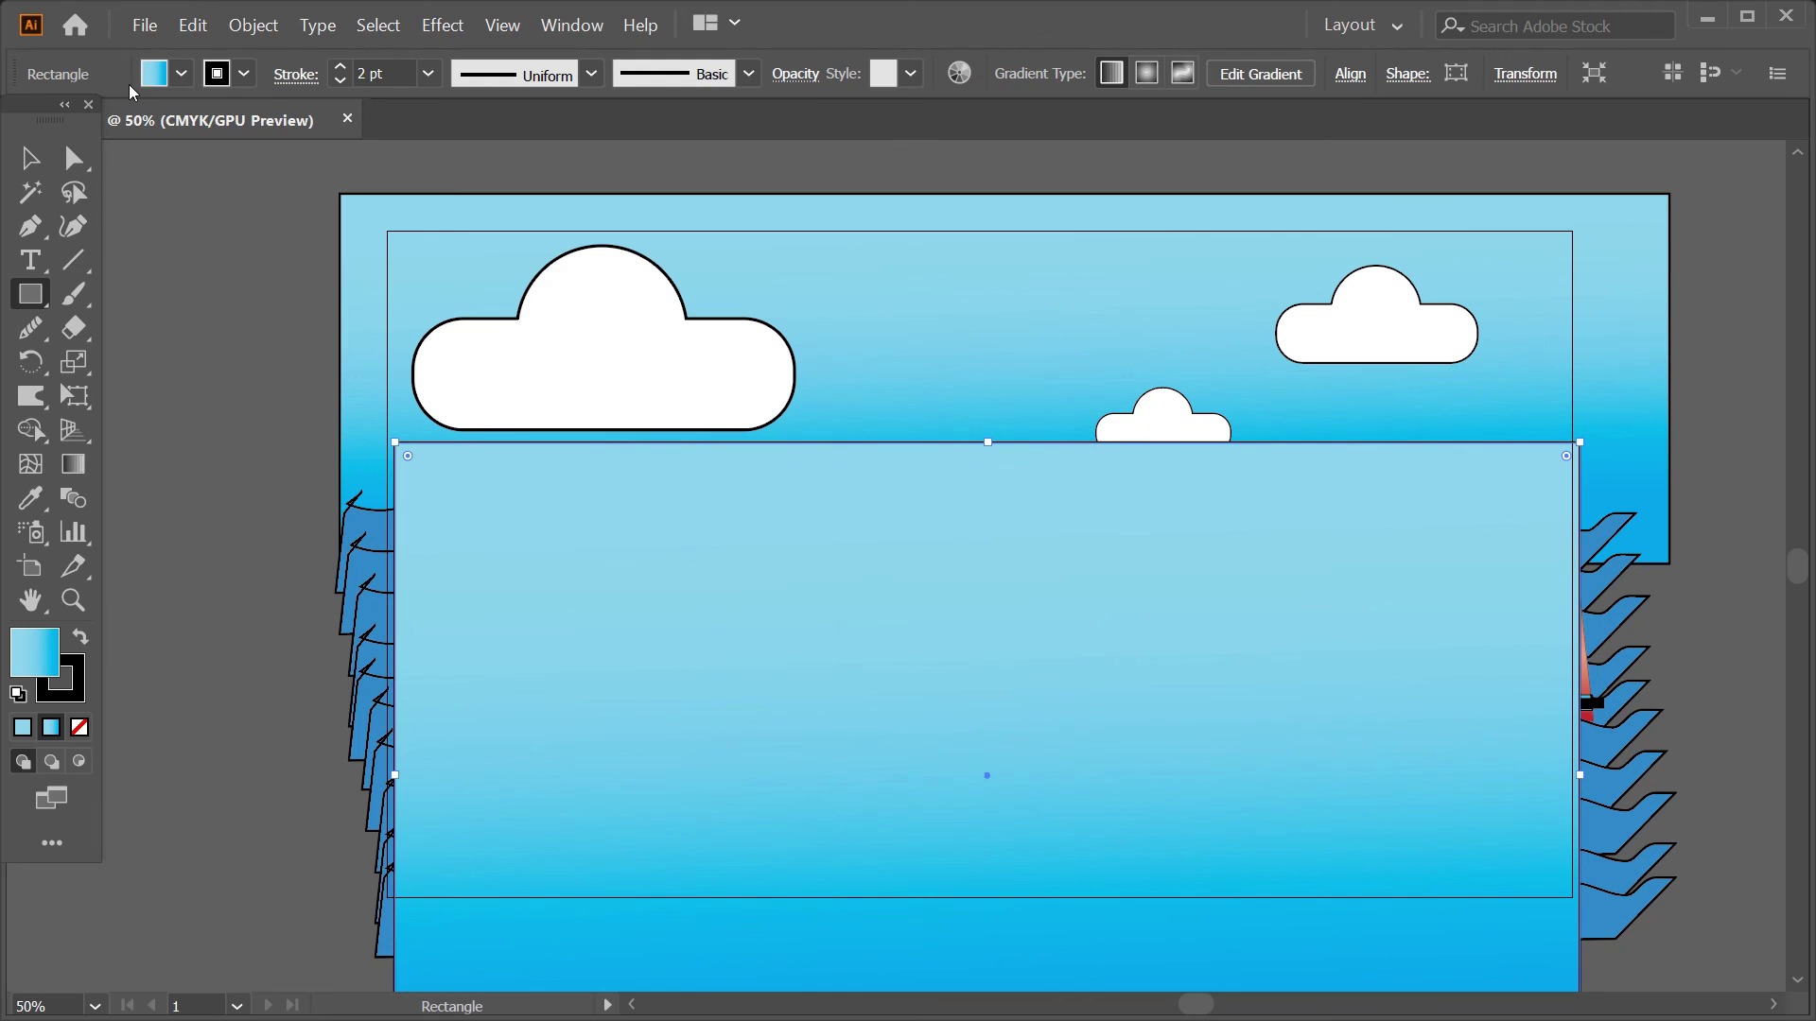
# - Give the rectangle no stroke and align it to the artboard
pyautogui.click(244, 73)
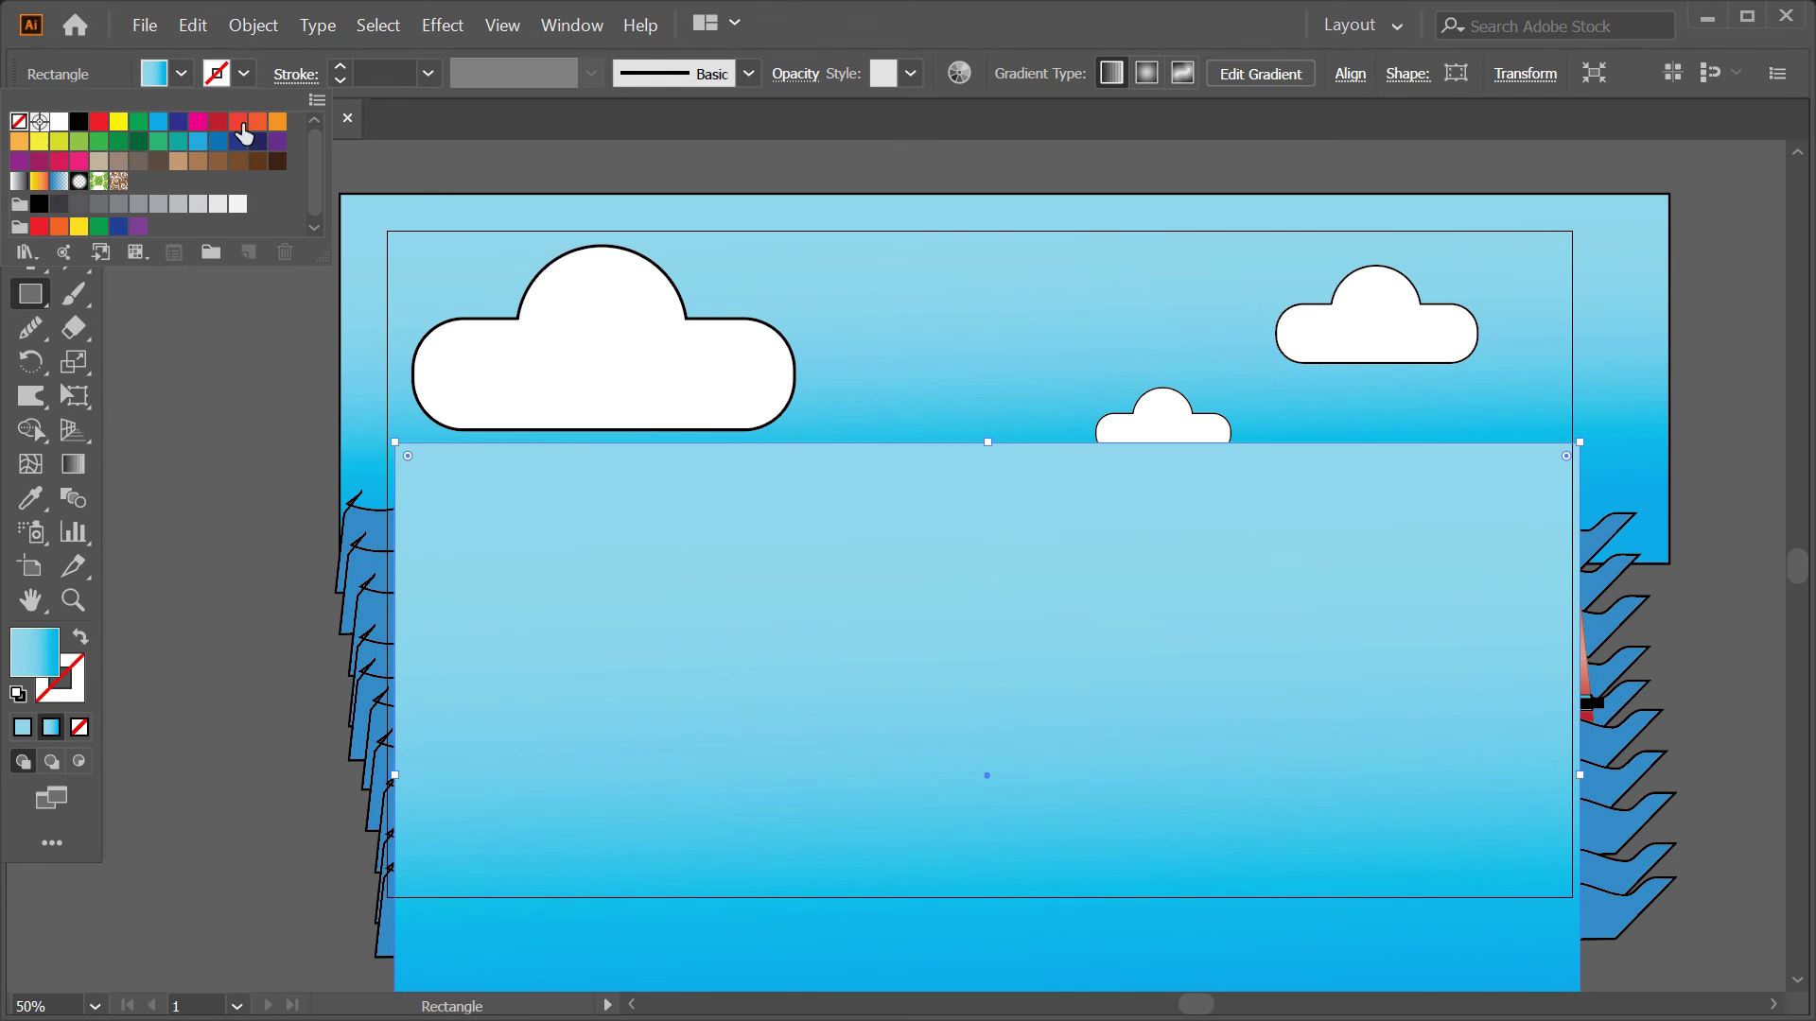
pyautogui.click(19, 121)
pyautogui.click(252, 25)
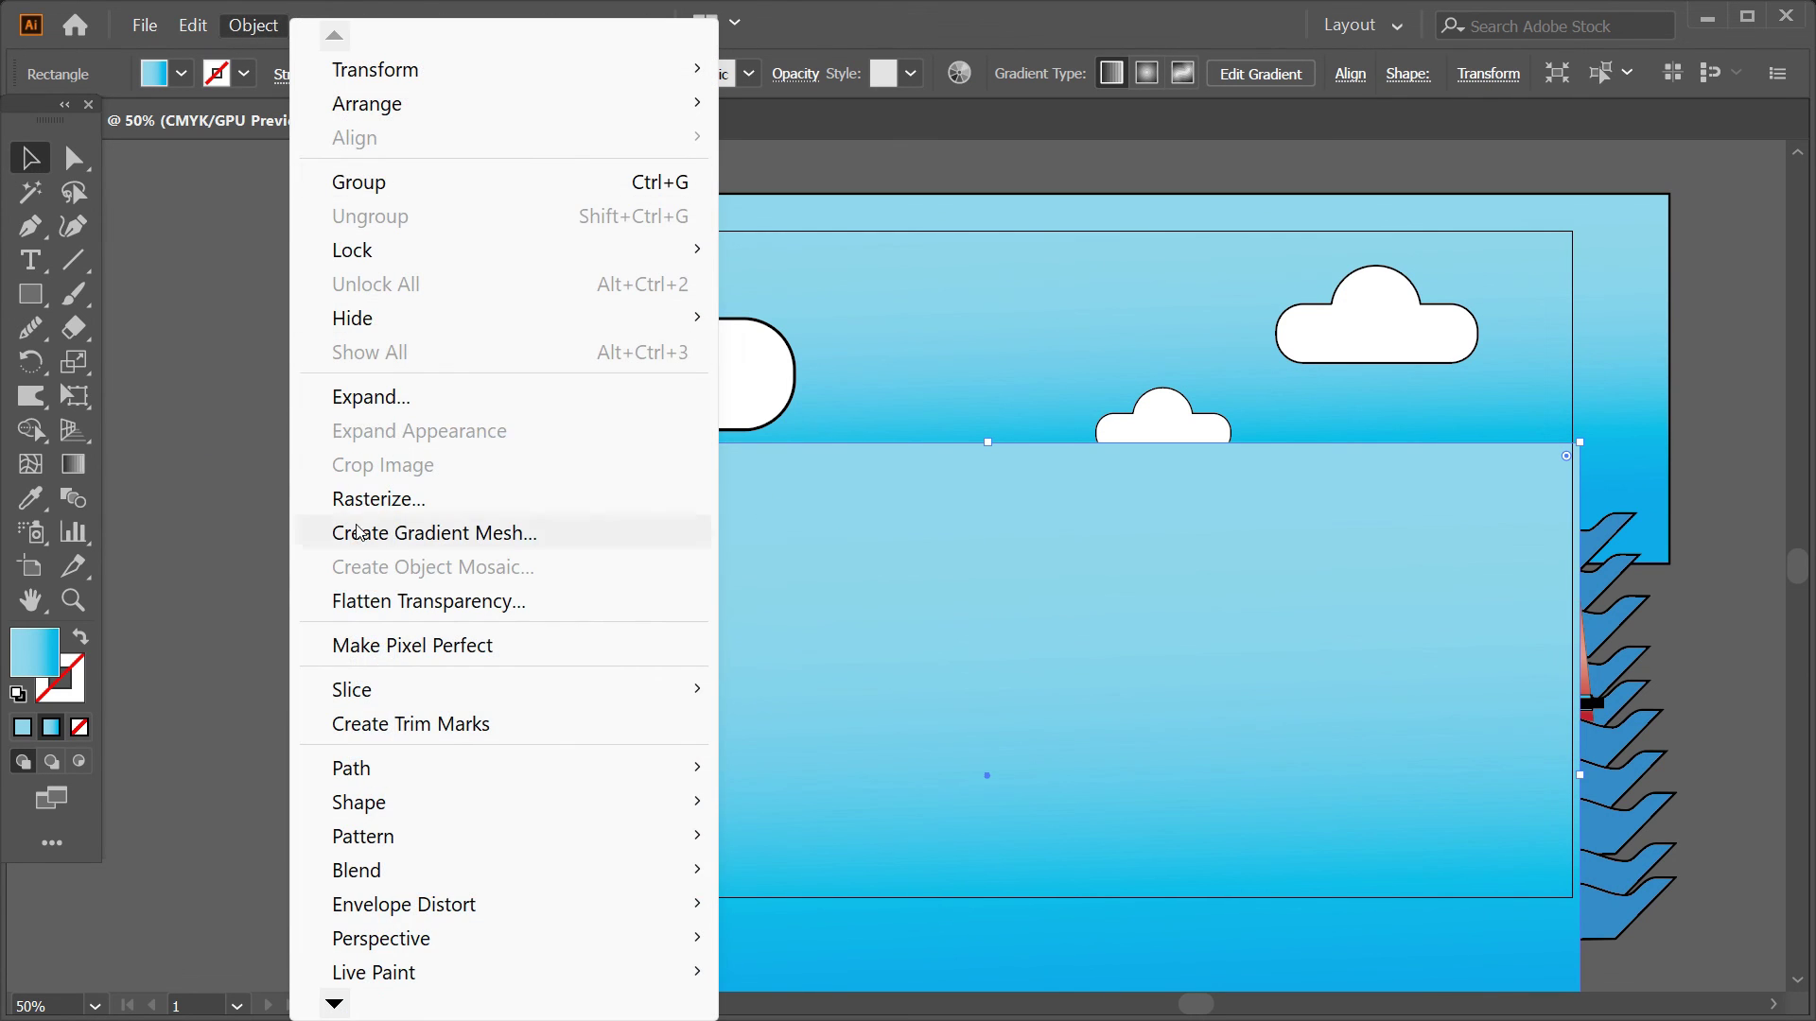
pyautogui.click(616, 608)
pyautogui.click(1350, 76)
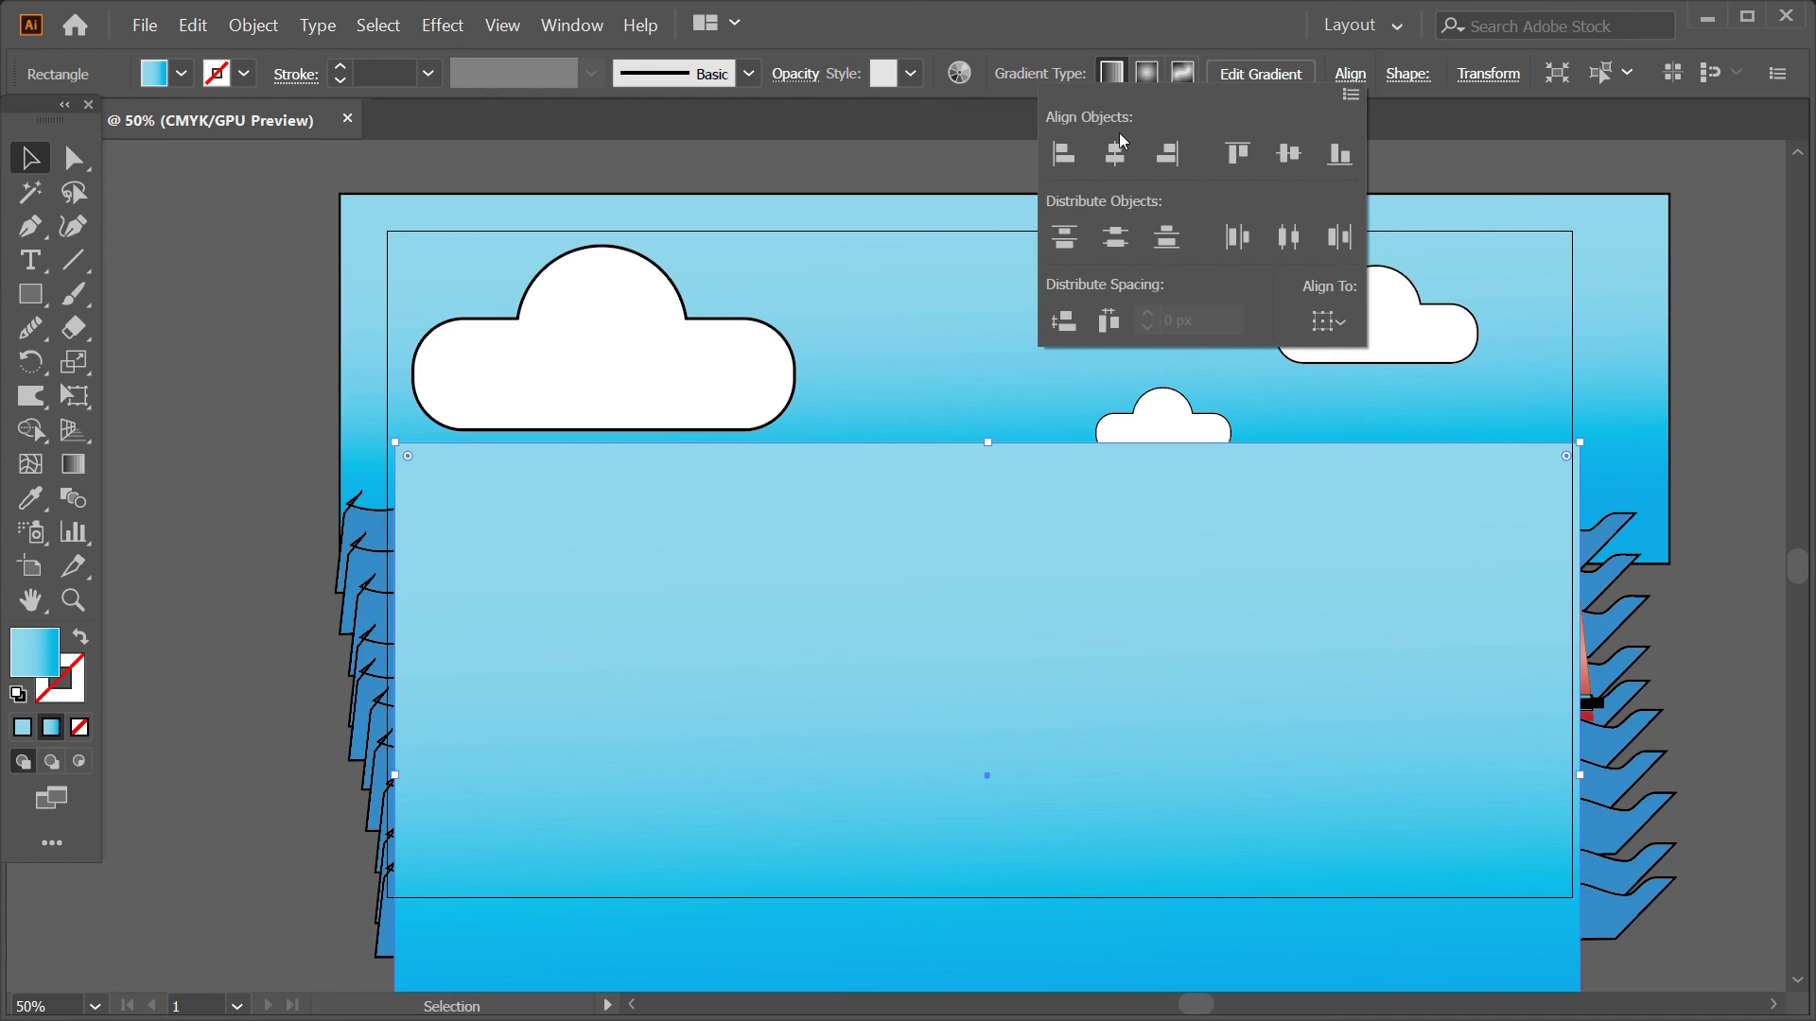
pyautogui.click(1329, 322)
pyautogui.click(1367, 418)
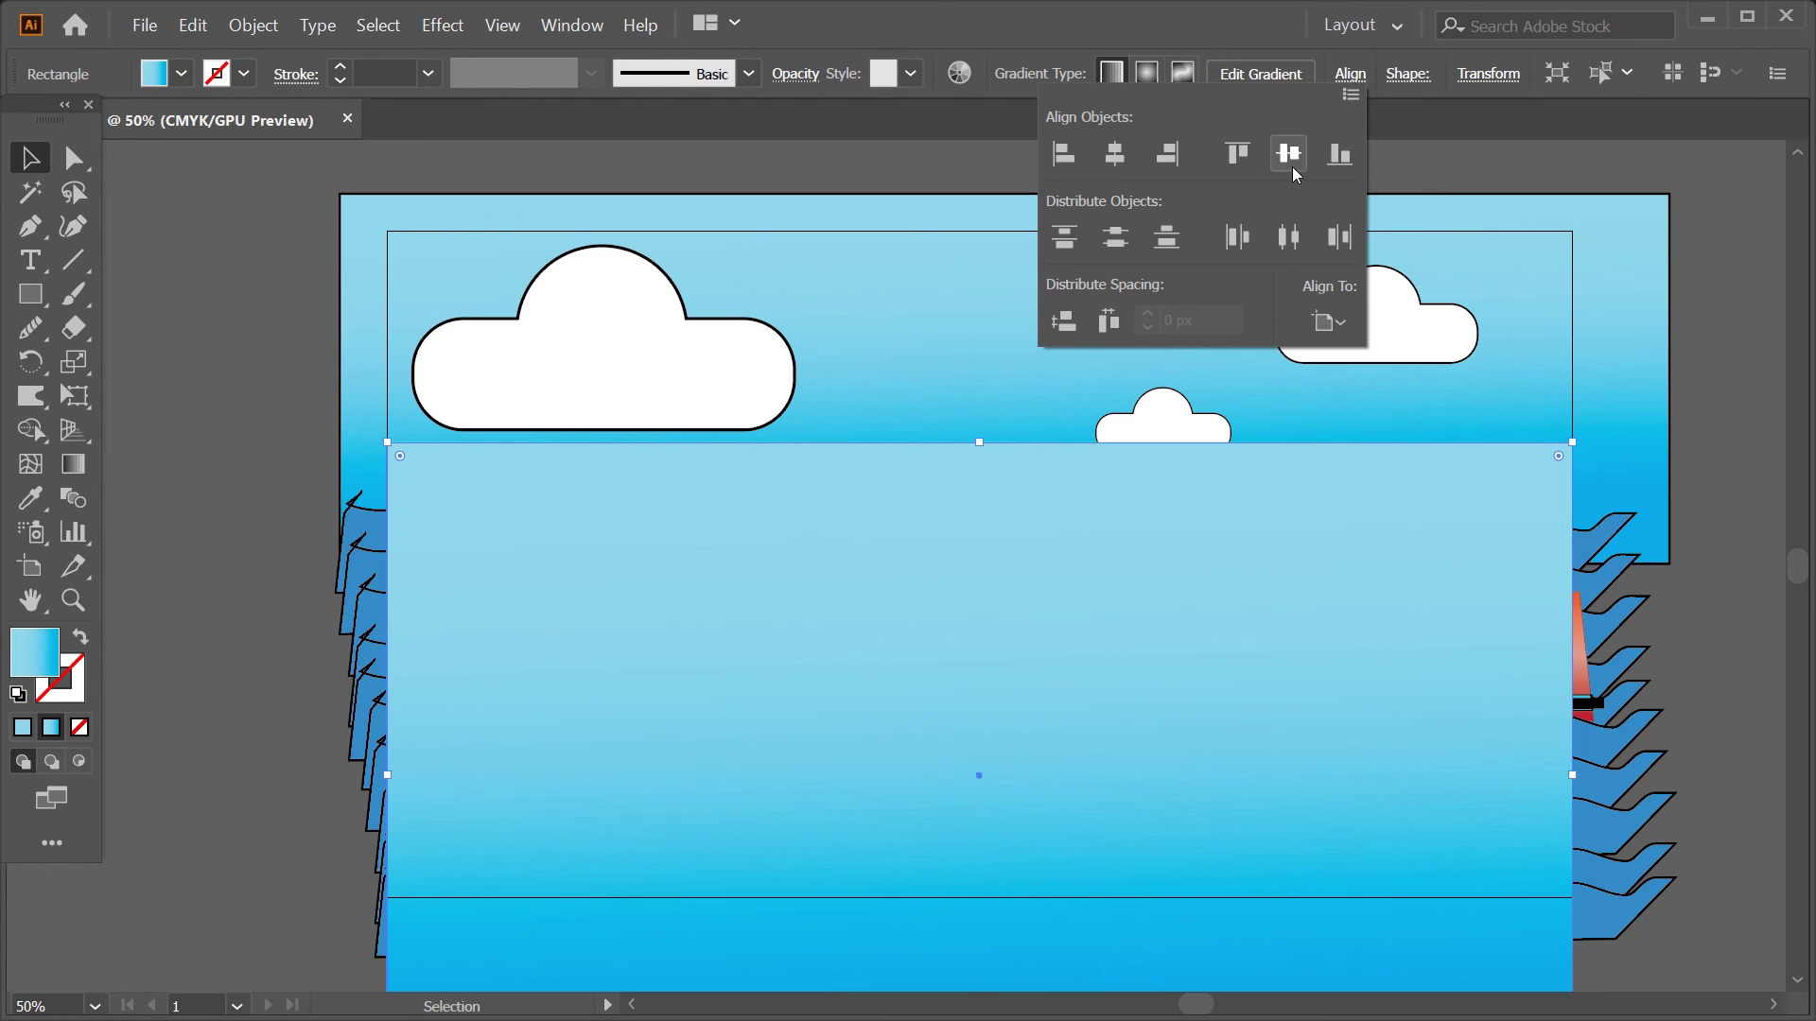
pyautogui.click(1292, 166)
# - Select all artwork and make a clipping mask with Ctrl+7
pyautogui.click(253, 25)
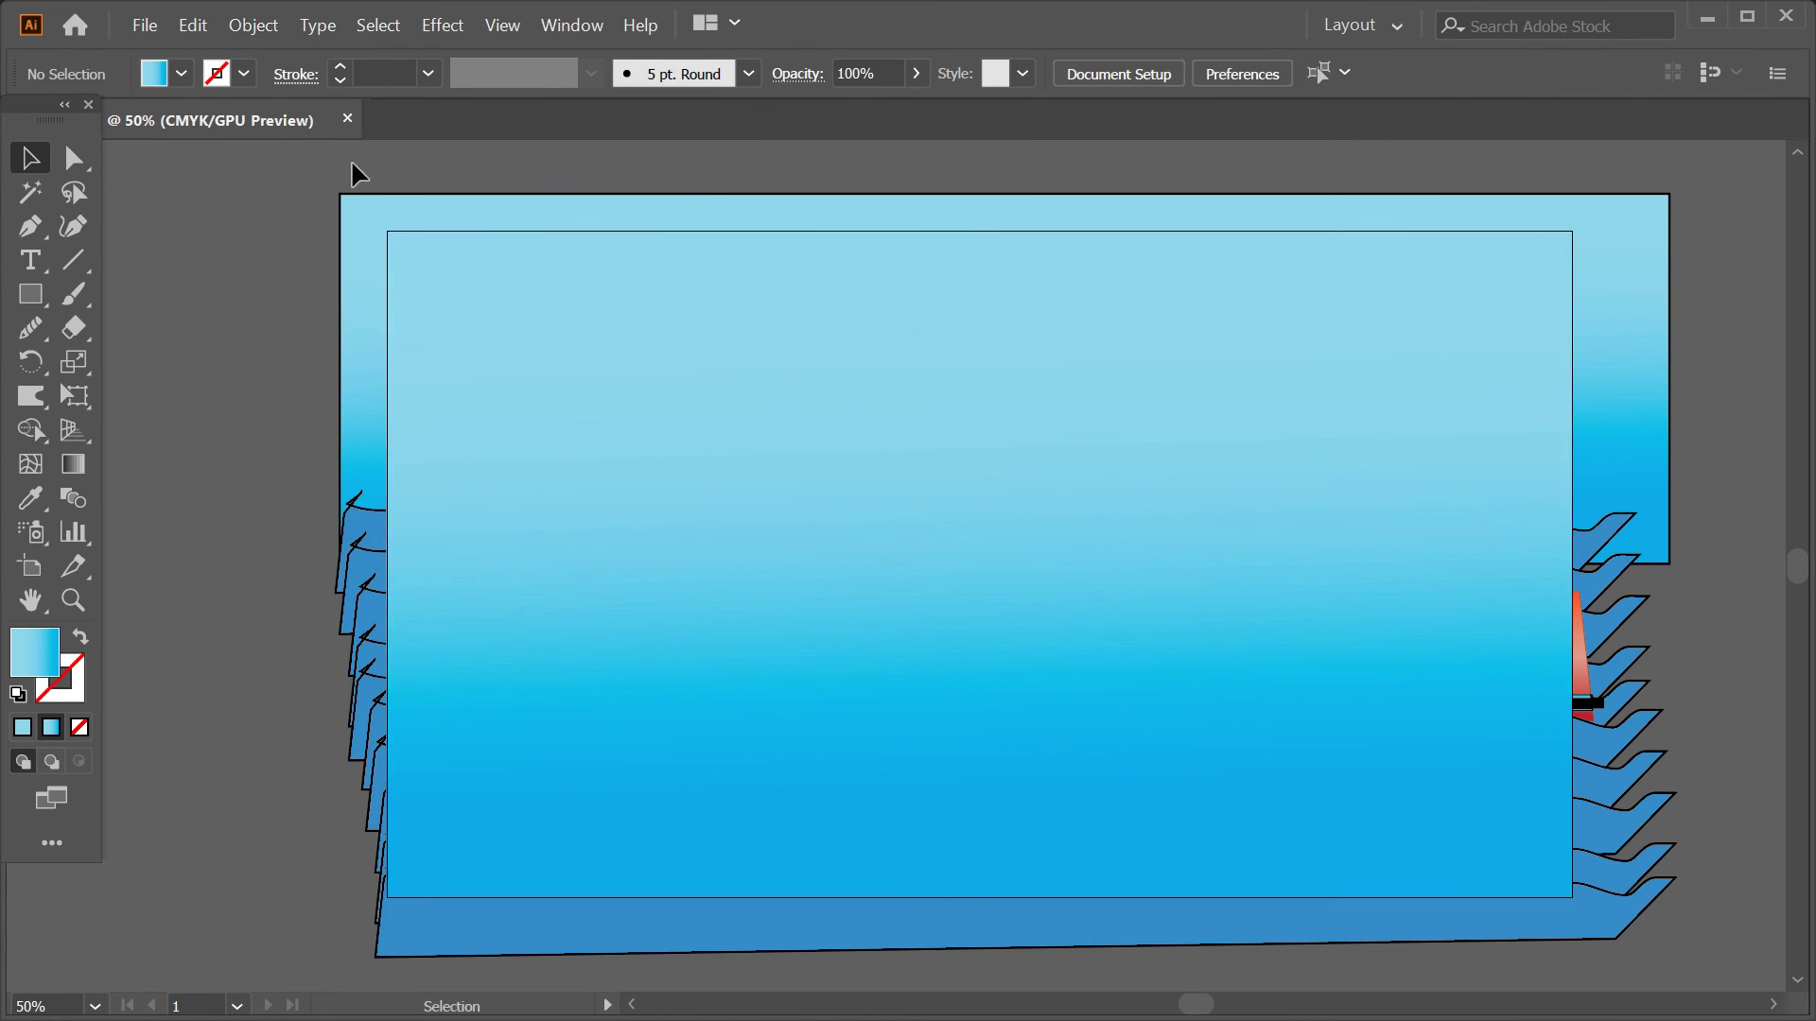
pyautogui.click(648, 395)
pyautogui.scroll(-2, 649, 395)
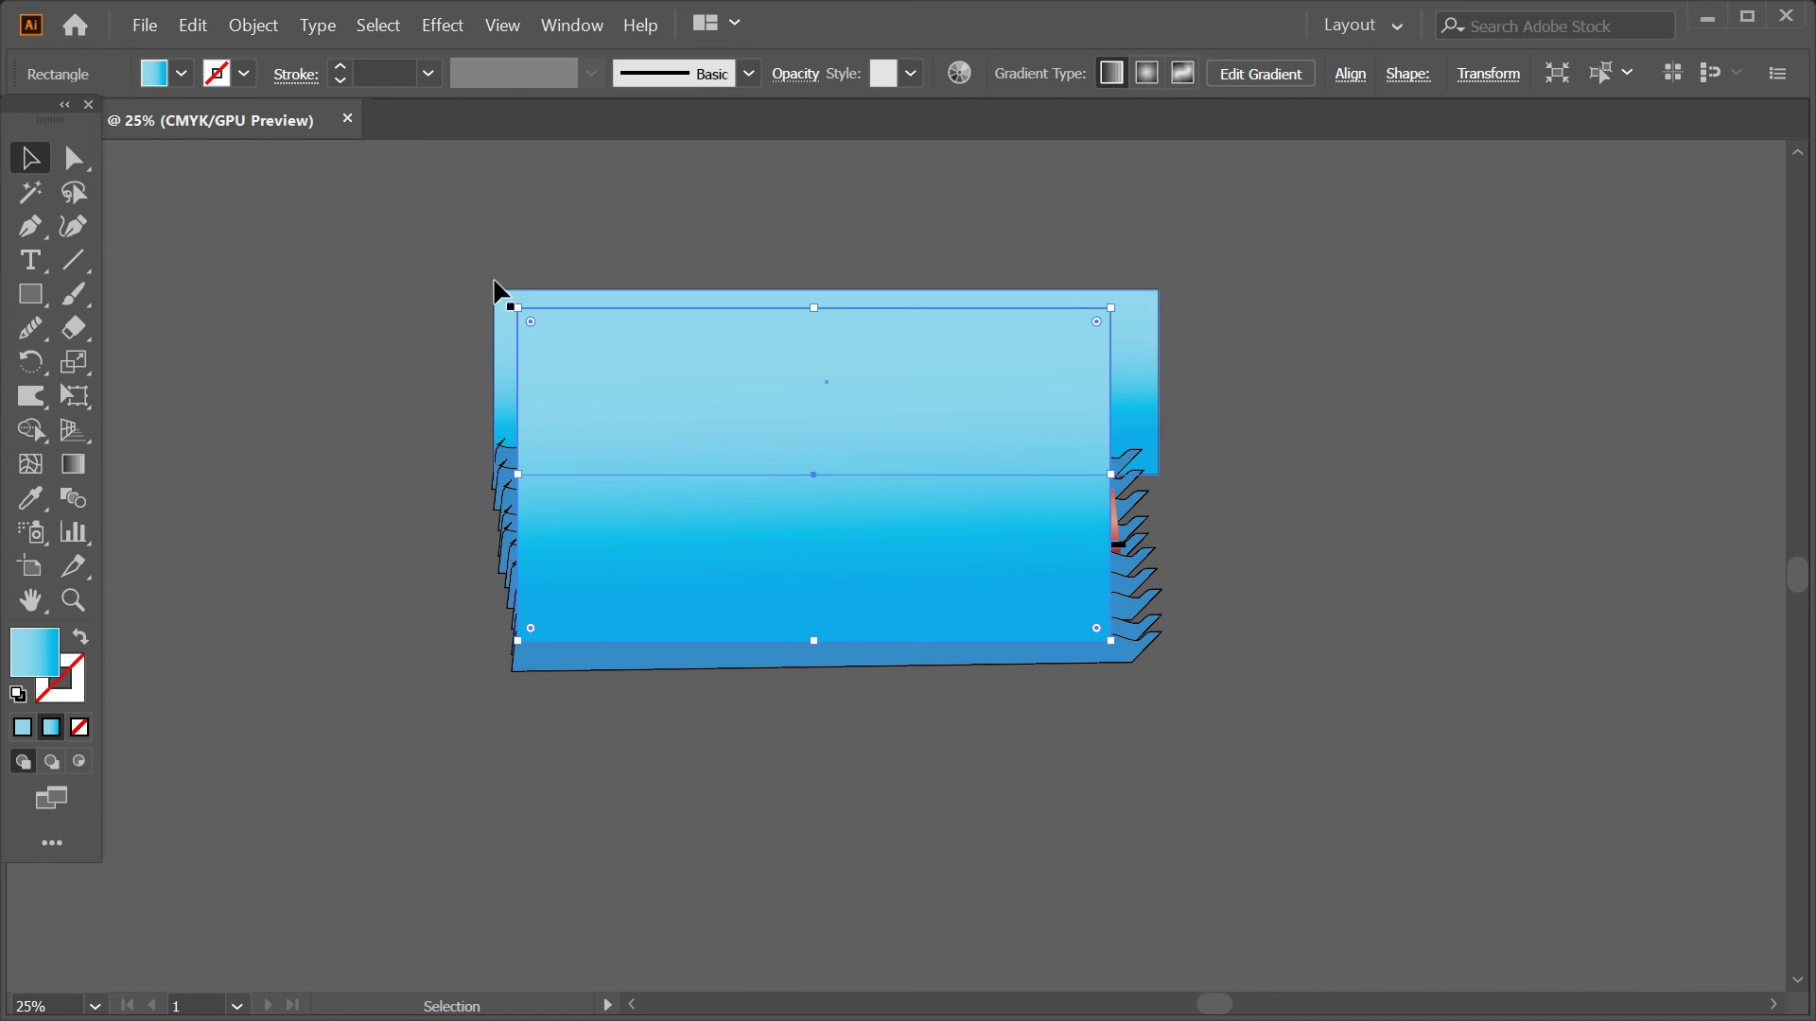
pyautogui.hotkey('ctrl', 'a')
pyautogui.hotkey('ctrl', '7')
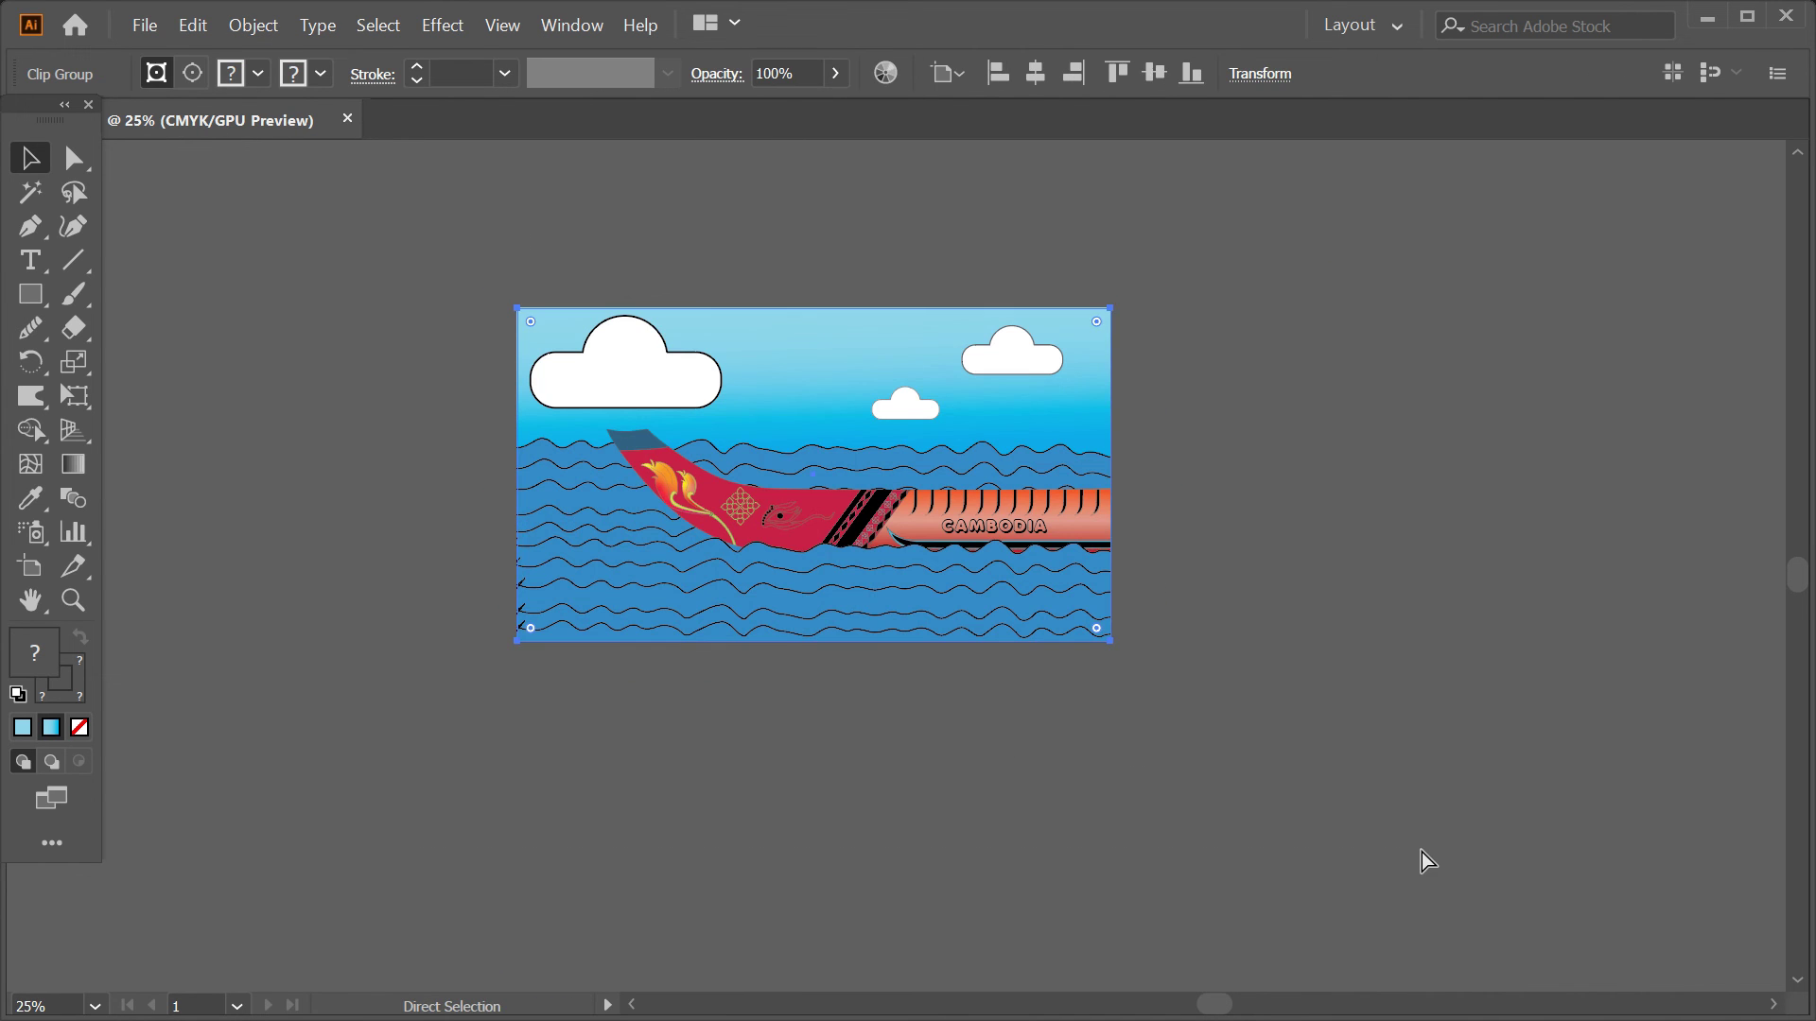
pyautogui.click(1229, 587)
pyautogui.scroll(1, 1172, 552)
pyautogui.scroll(3, 883, 578)
pyautogui.scroll(-2, 1427, 661)
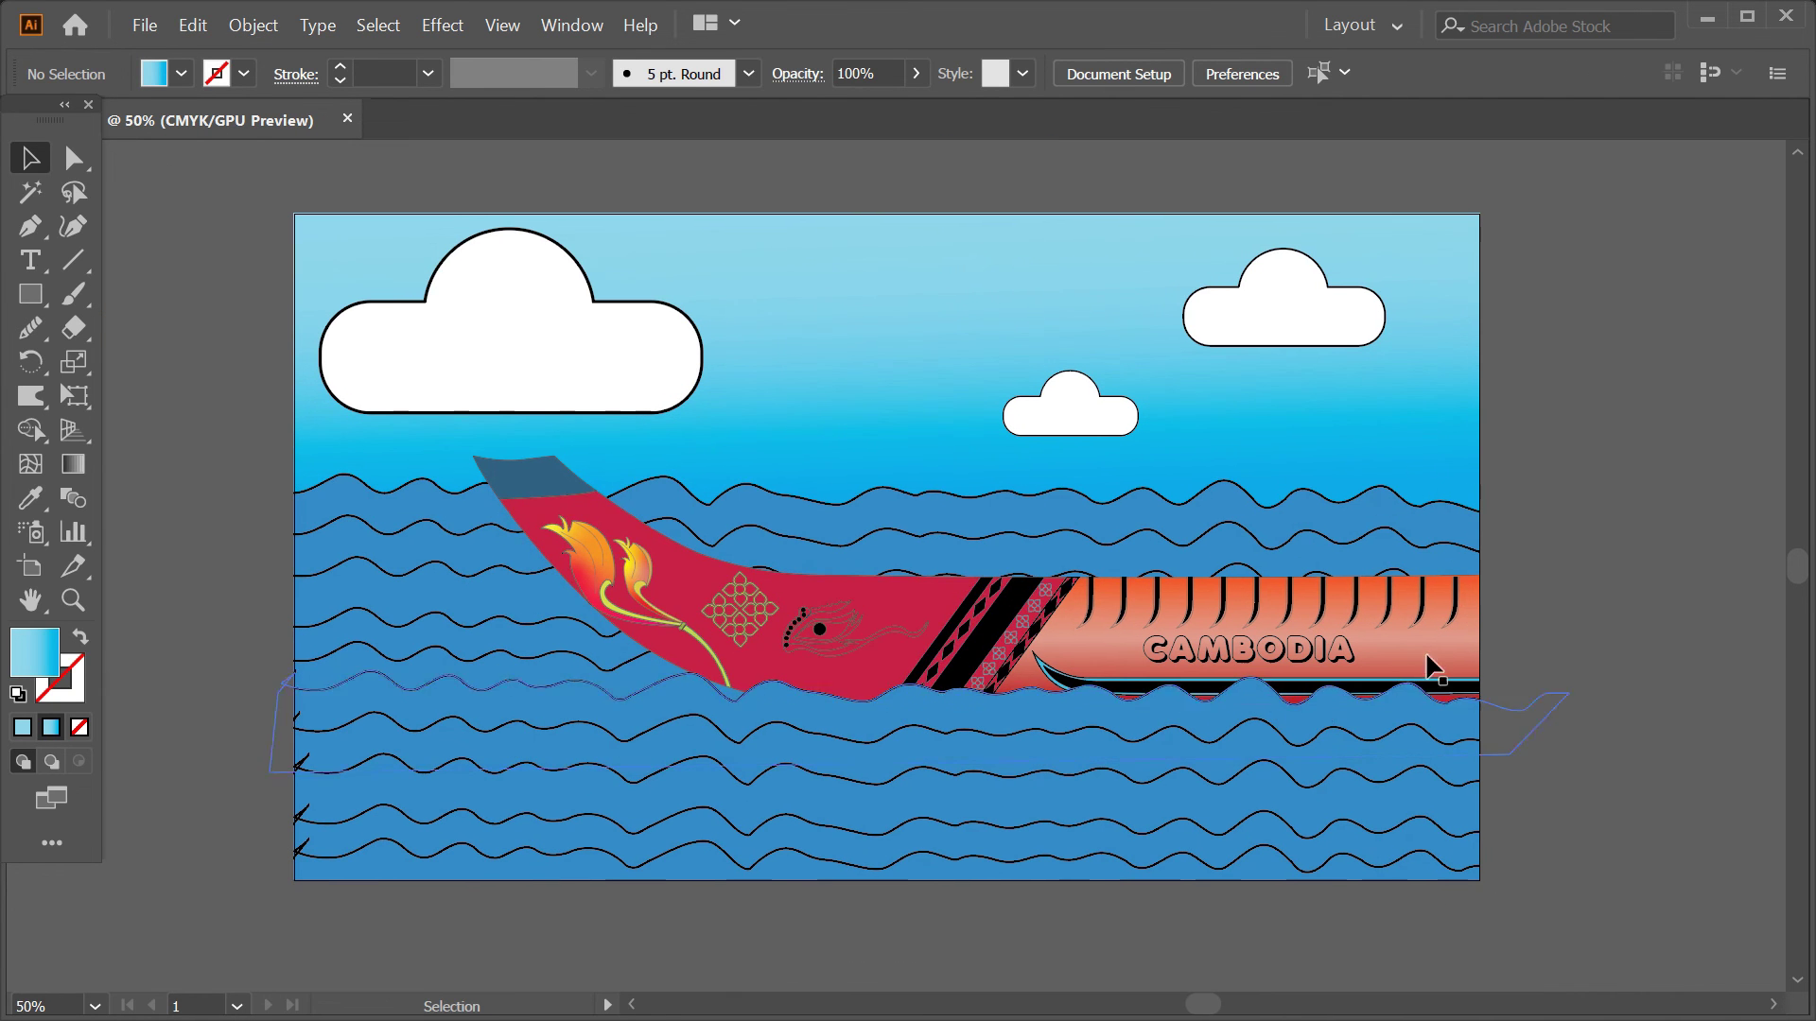